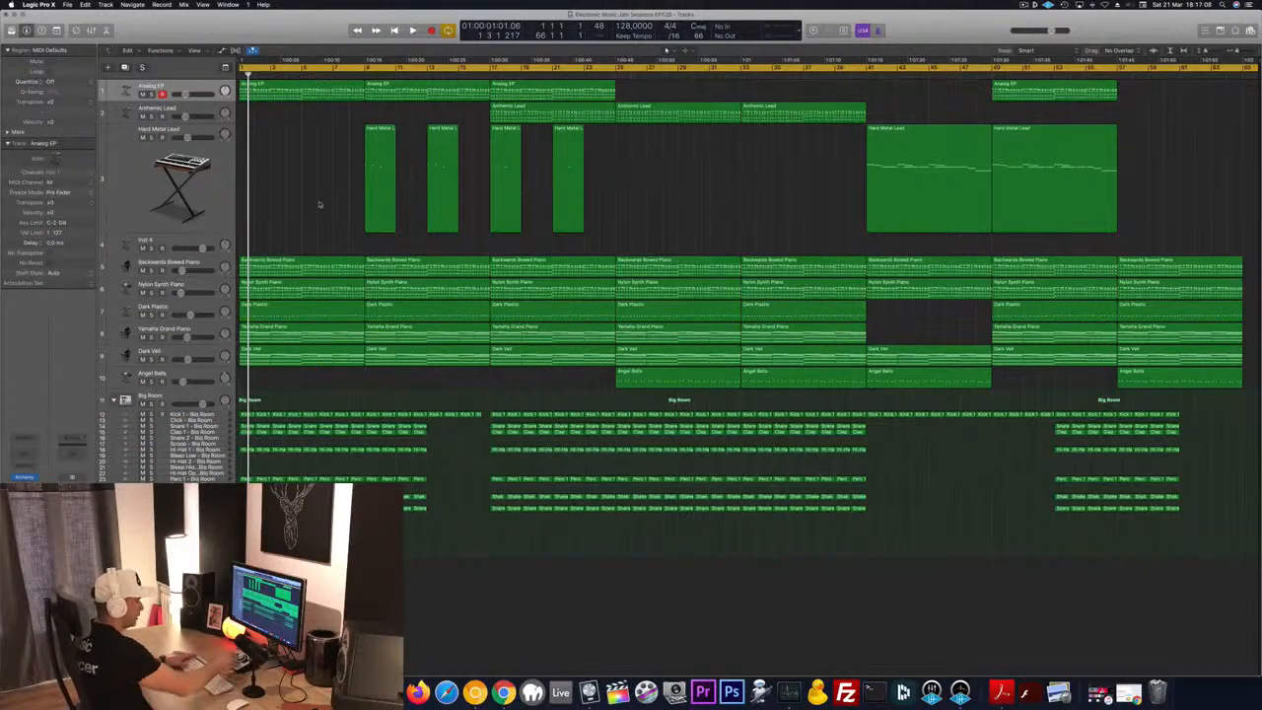
# Play the arrangement and audition the Dark Plastic and Nylon Synth Piano tracks by toggling their solo and mute states
pyautogui.press('space')
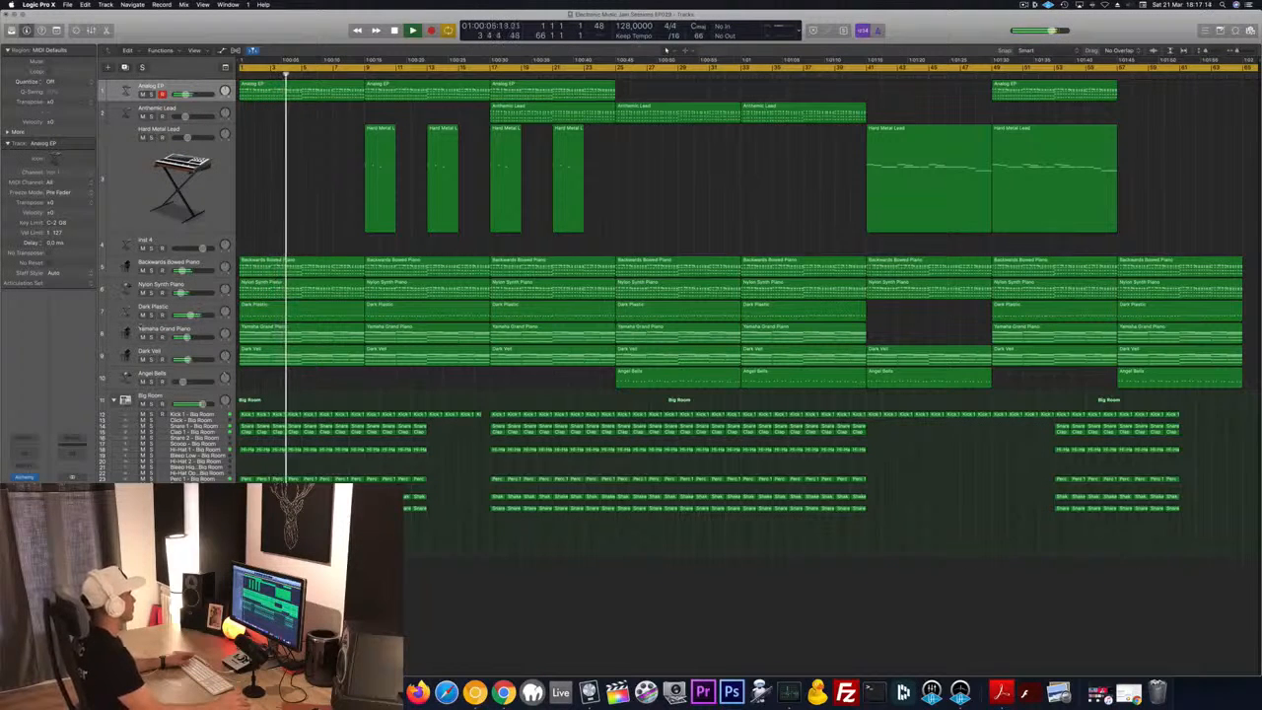
pyautogui.click(152, 316)
pyautogui.click(152, 316)
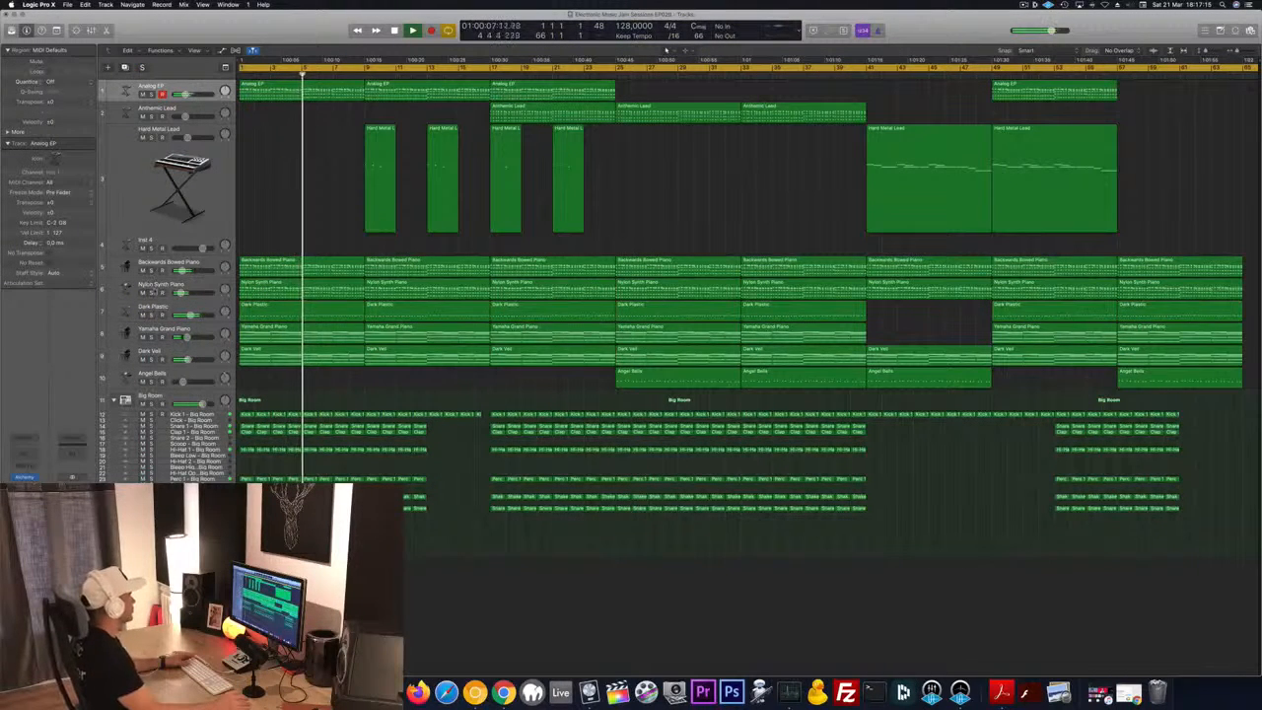
pyautogui.click(152, 293)
pyautogui.click(152, 293)
pyautogui.click(143, 293)
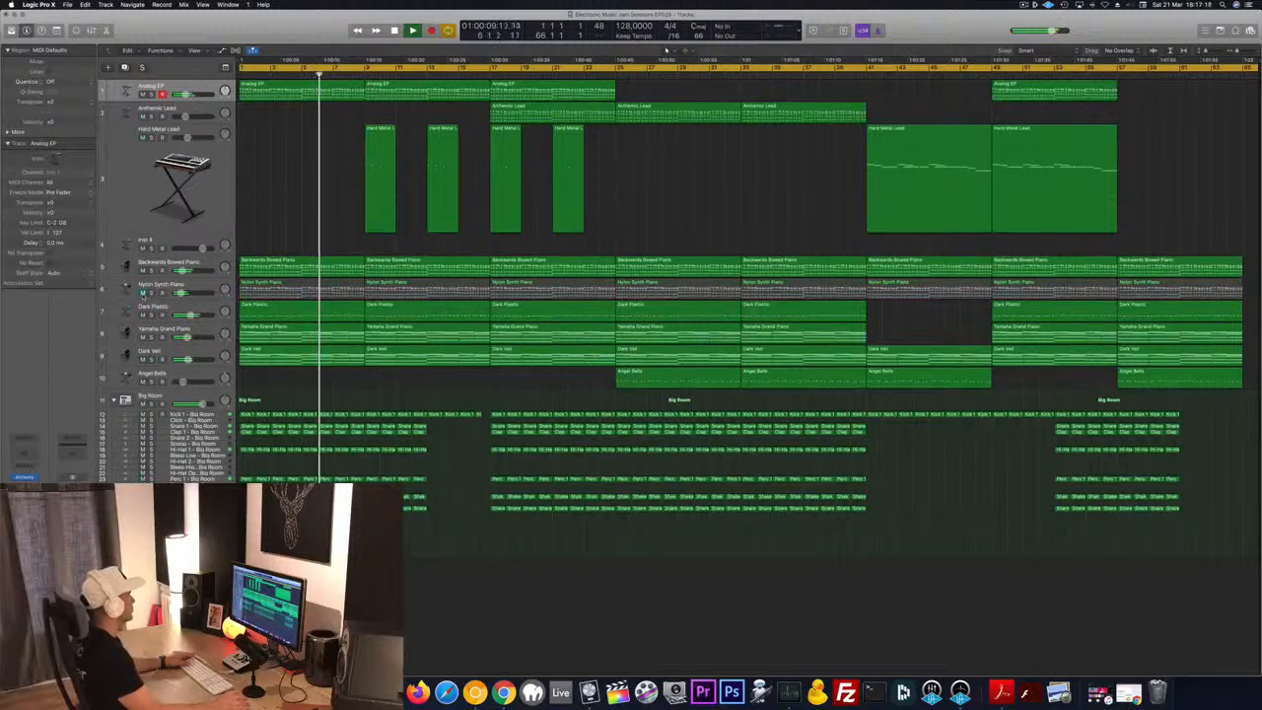
pyautogui.click(143, 293)
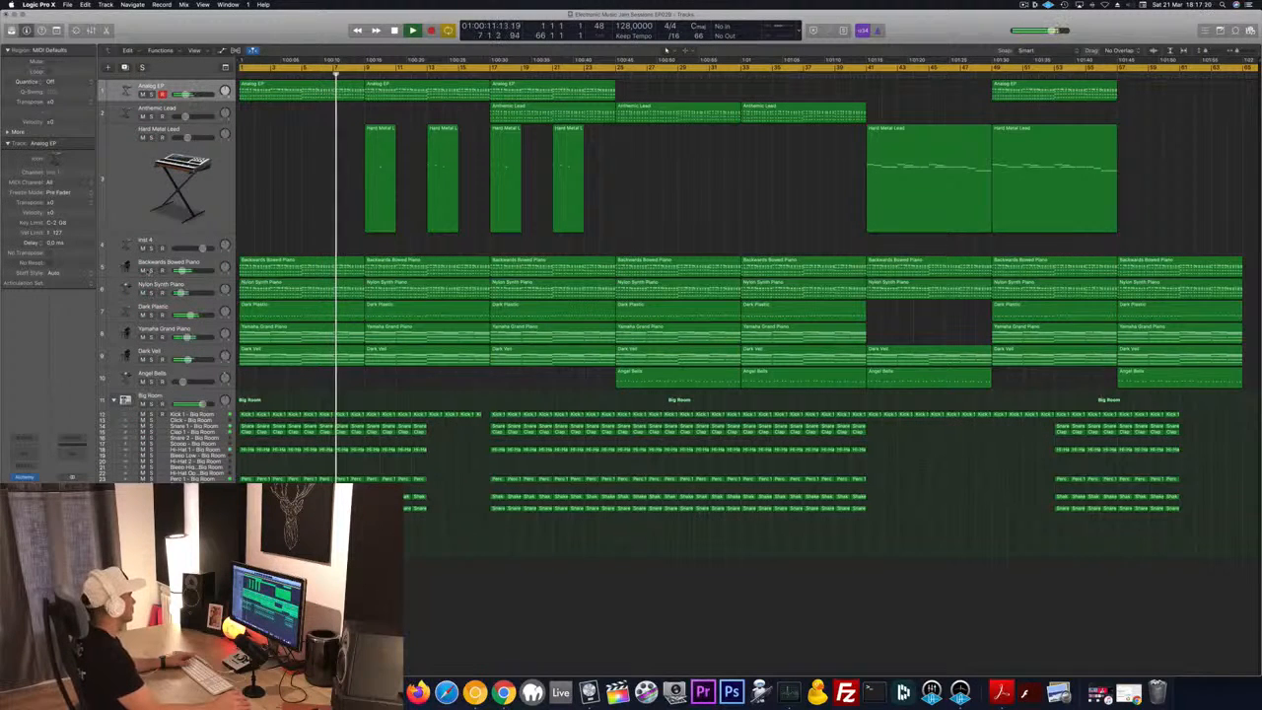
# Compare the mix with and without the Backwards Bowed Piano track, and select that track
pyautogui.click(144, 270)
pyautogui.click(144, 271)
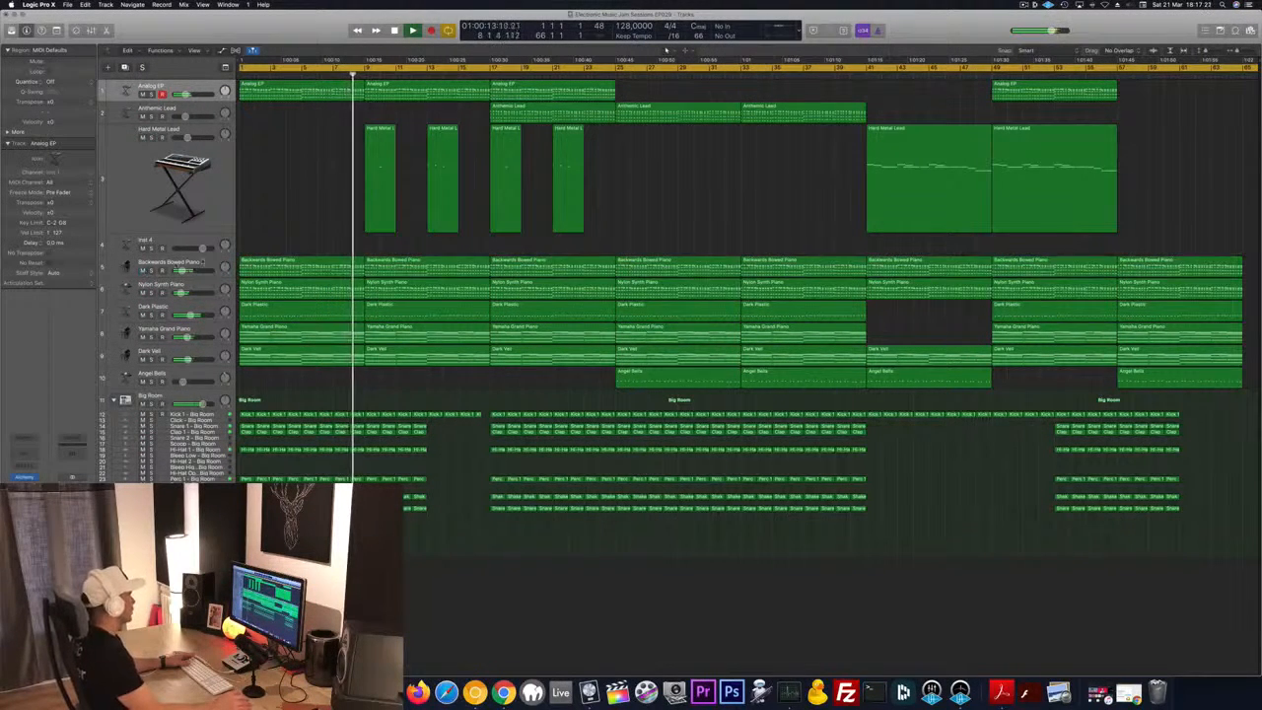
pyautogui.click(158, 265)
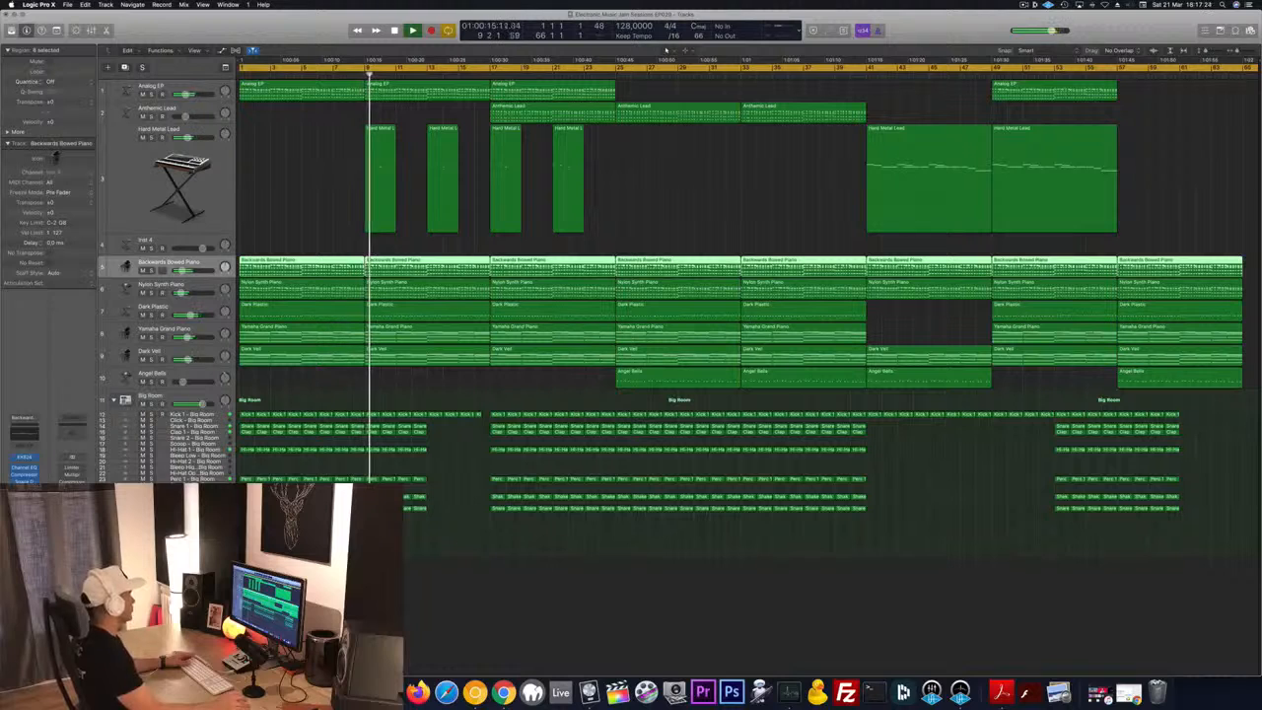
pyautogui.click(294, 187)
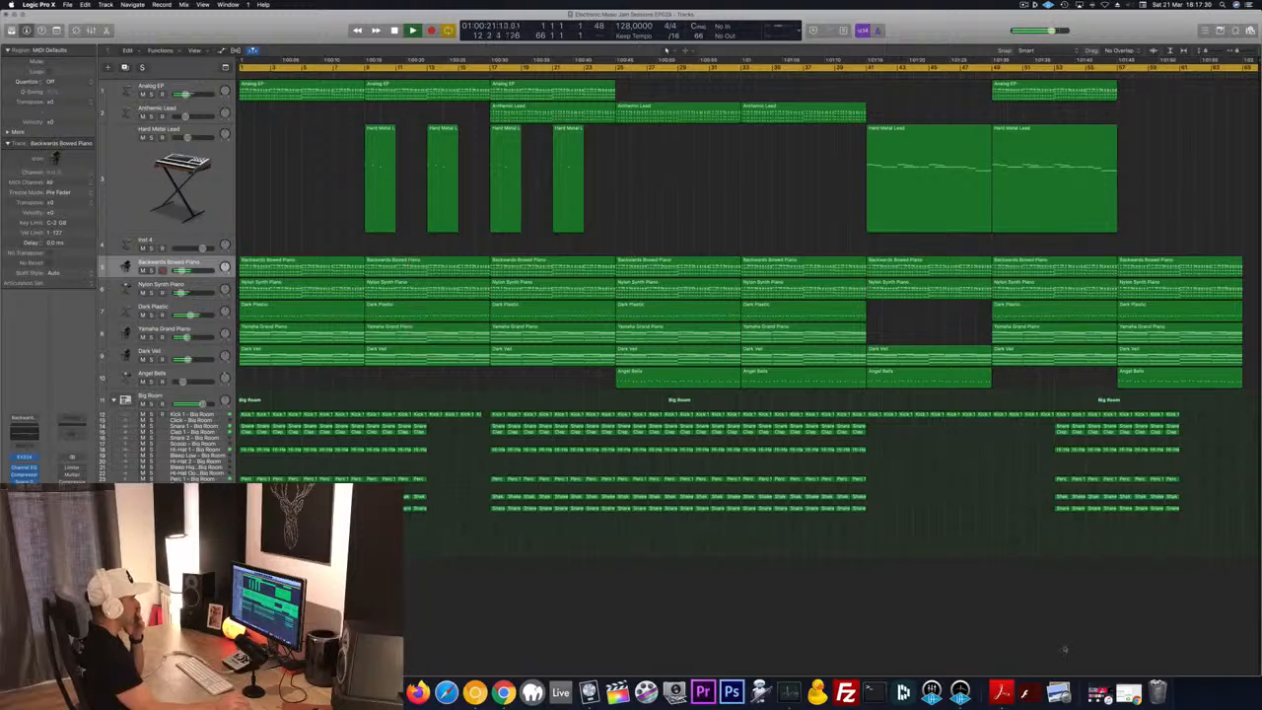
# Turn on automatic hiding for the Dock
pyautogui.rightClick(984, 688)
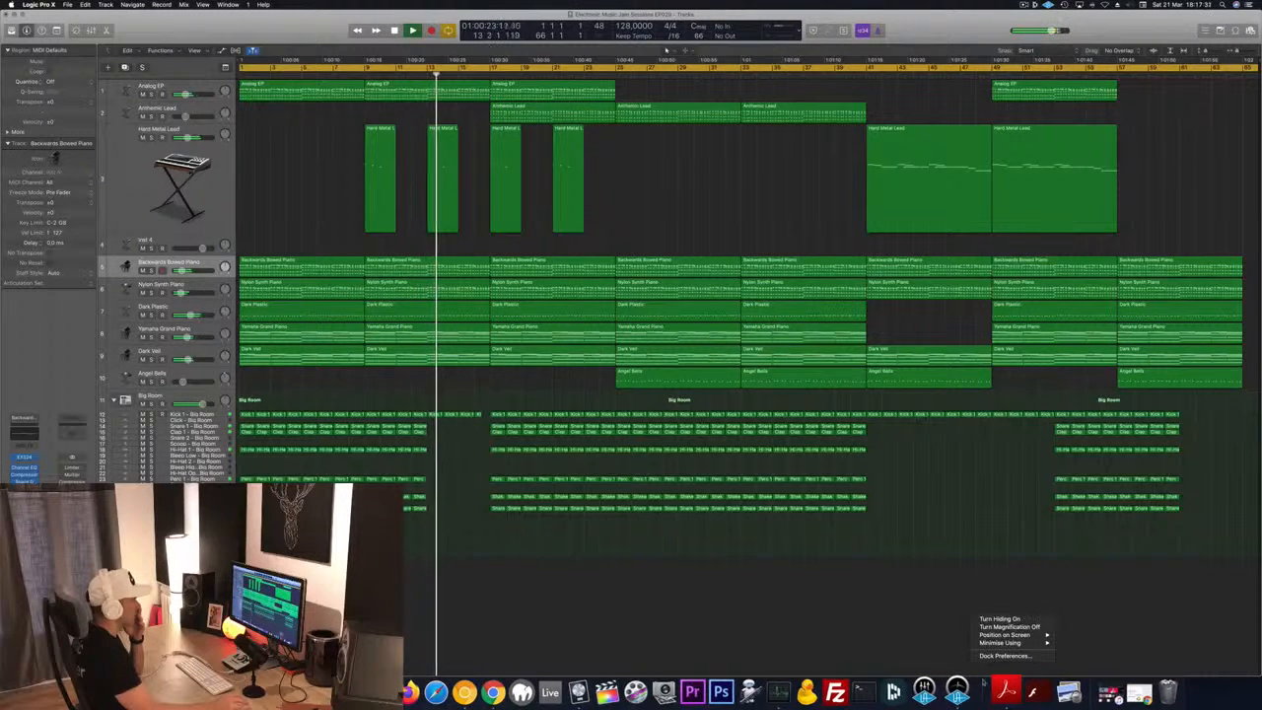
pyautogui.click(1000, 618)
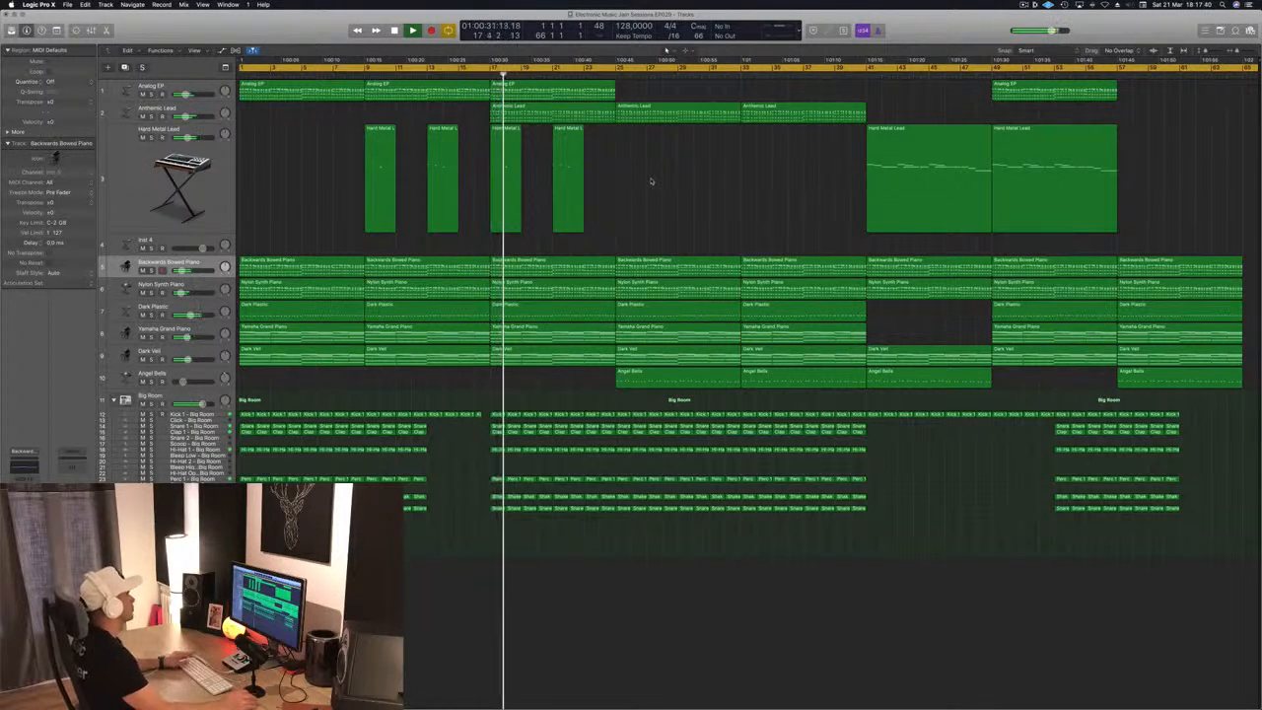
# Solo the Anthemic Lead track briefly, and move playback ahead to around bar 41
pyautogui.click(151, 116)
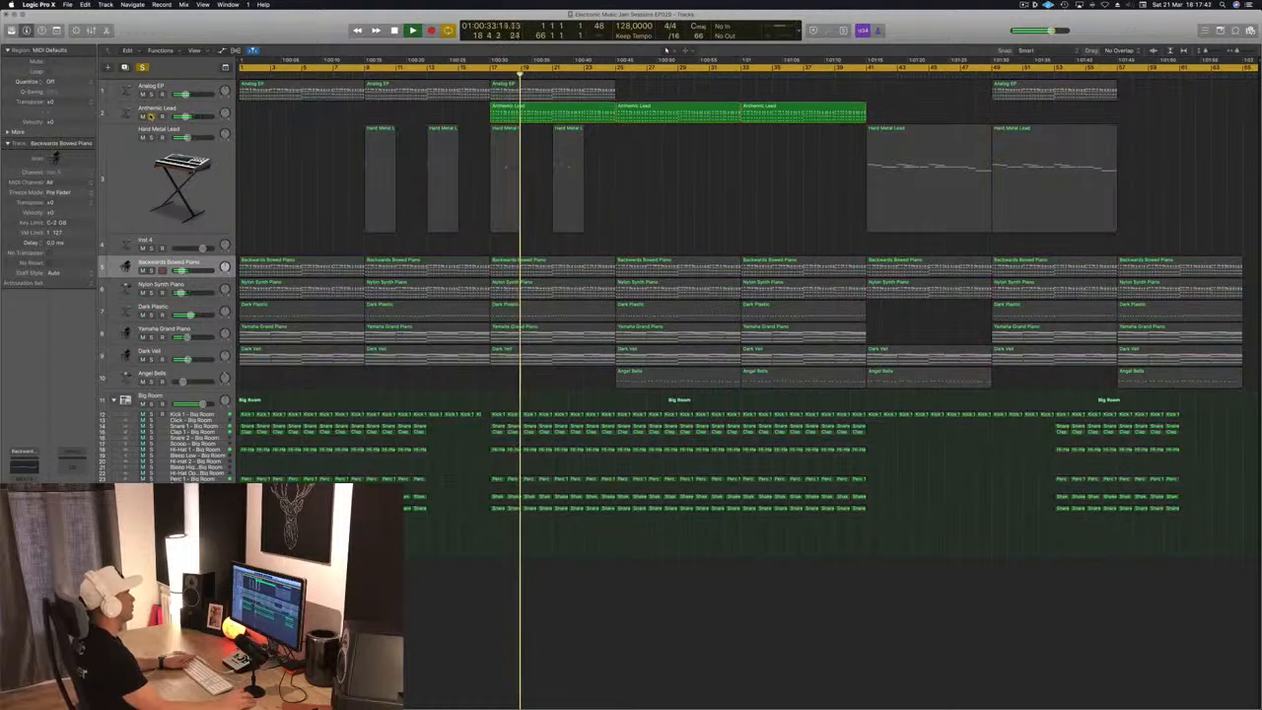
pyautogui.press('s')
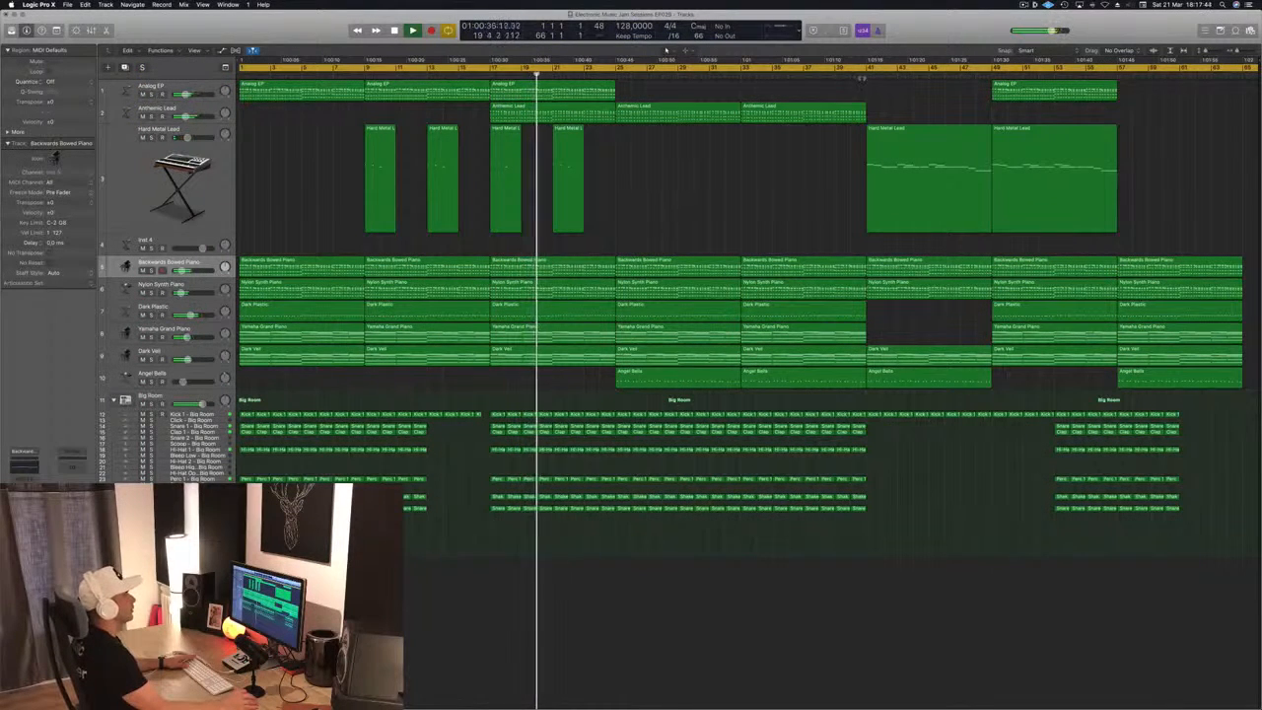
pyautogui.click(861, 75)
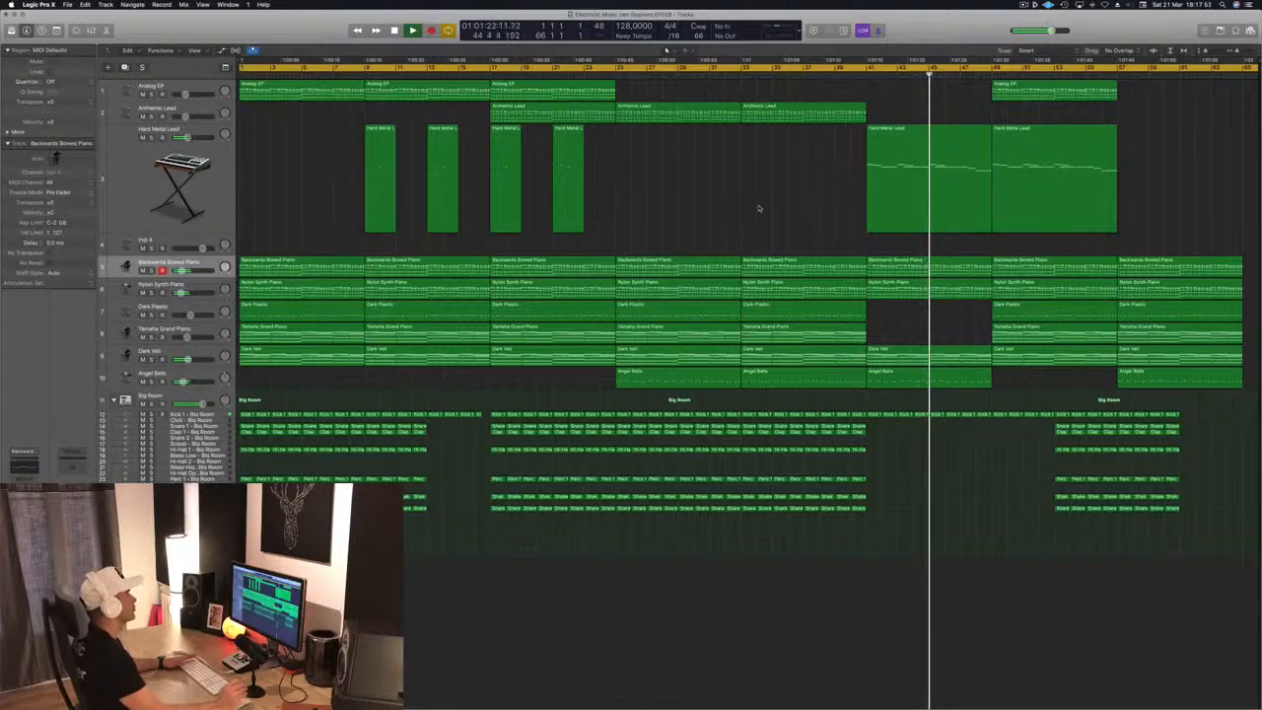
# Delete the Big Room drum regions, including the kicks, in bars 1 to 4 and play from the project start
pyautogui.press('Return')
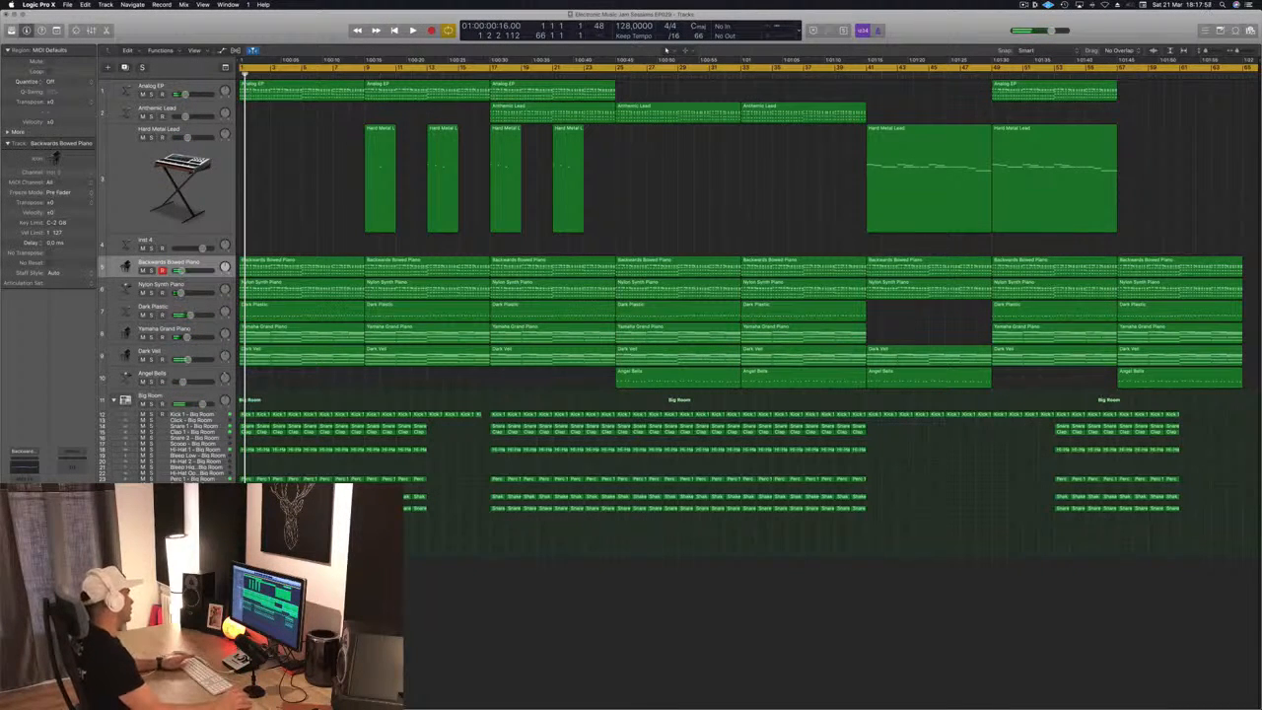
pyautogui.moveTo(242, 440); pyautogui.dragTo(287, 518)
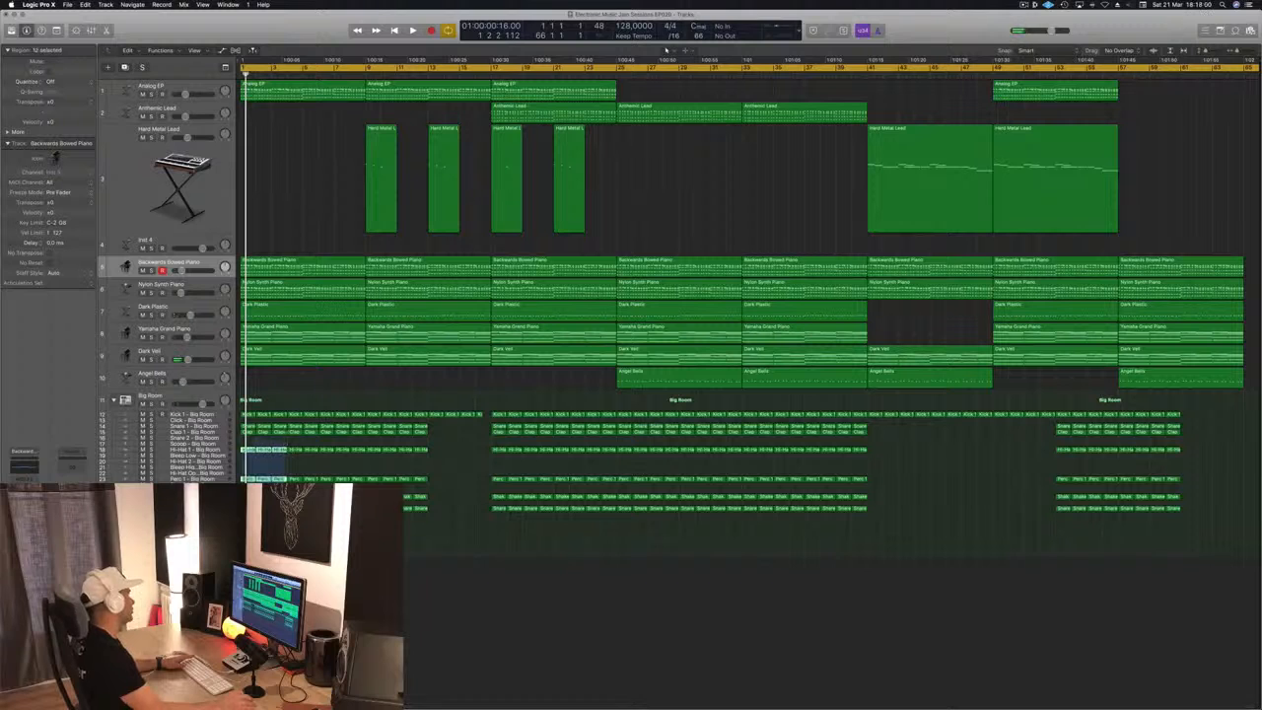
pyautogui.press('Delete')
pyautogui.press('space')
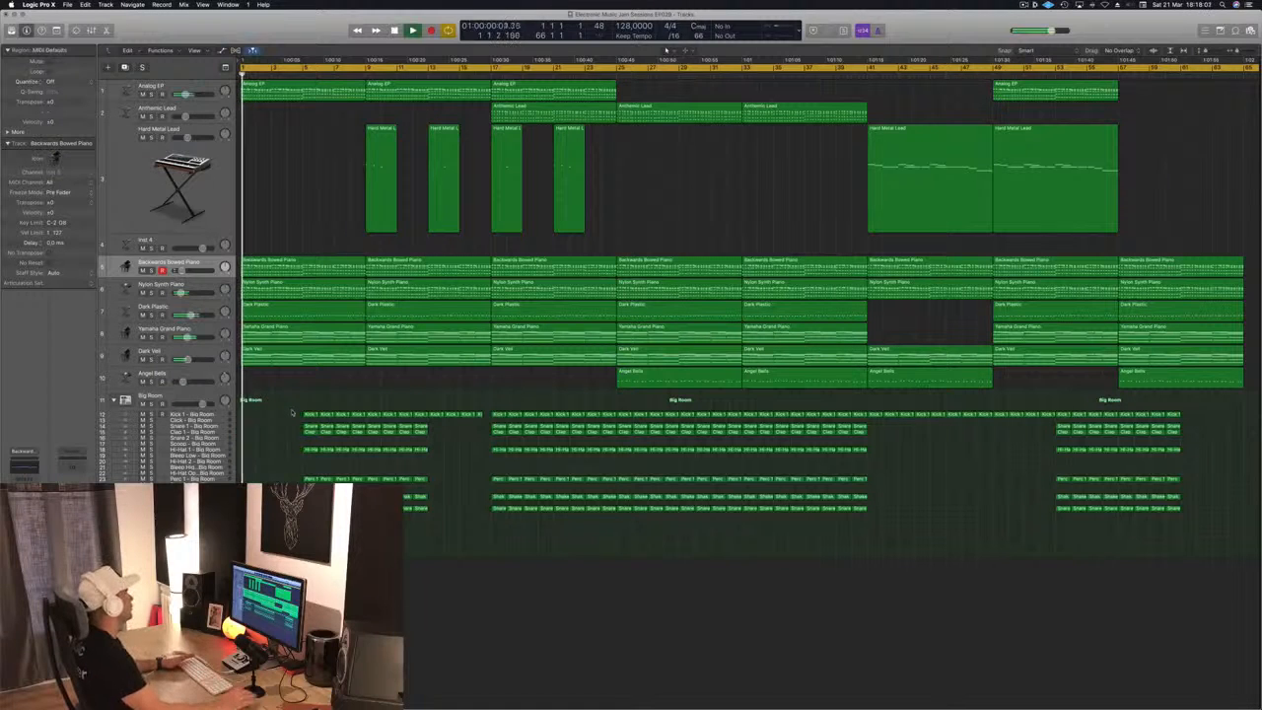
# Place a one-bar Perc 1 region at bar 1 of the Crash - Big Room track, and show the toolbar
pyautogui.scroll(4, 295, 417)
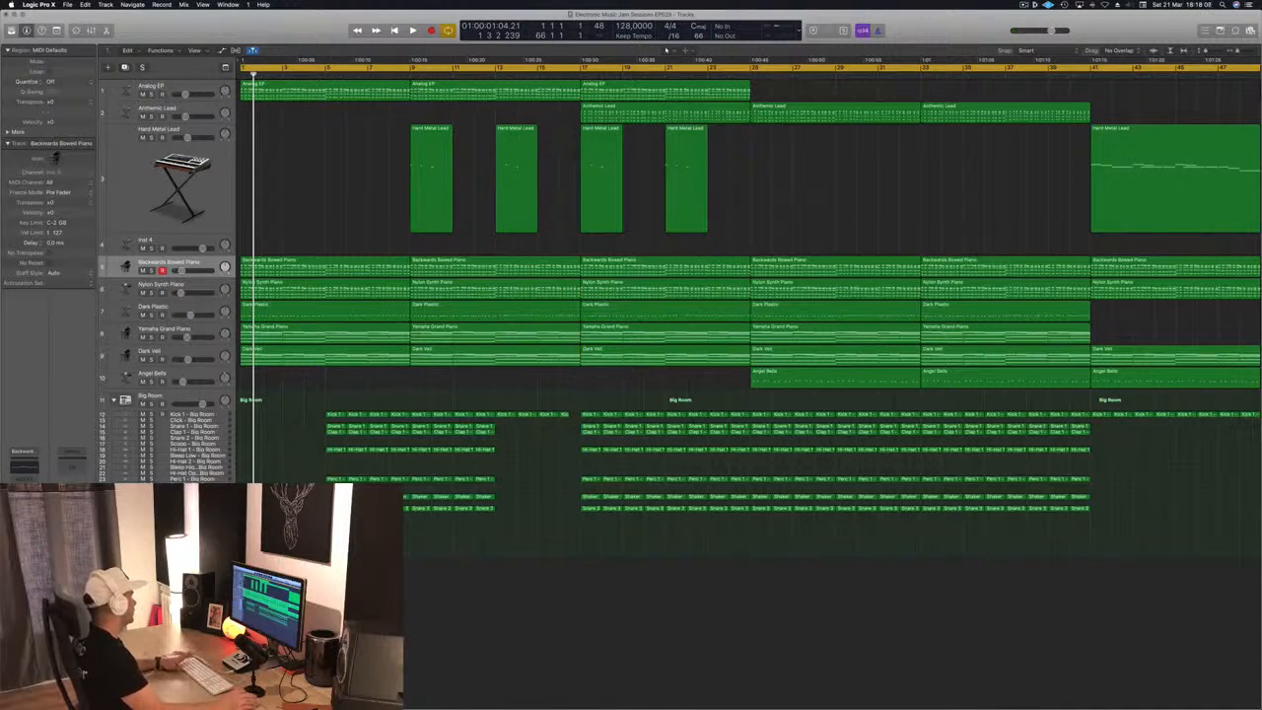
pyautogui.click(193, 491)
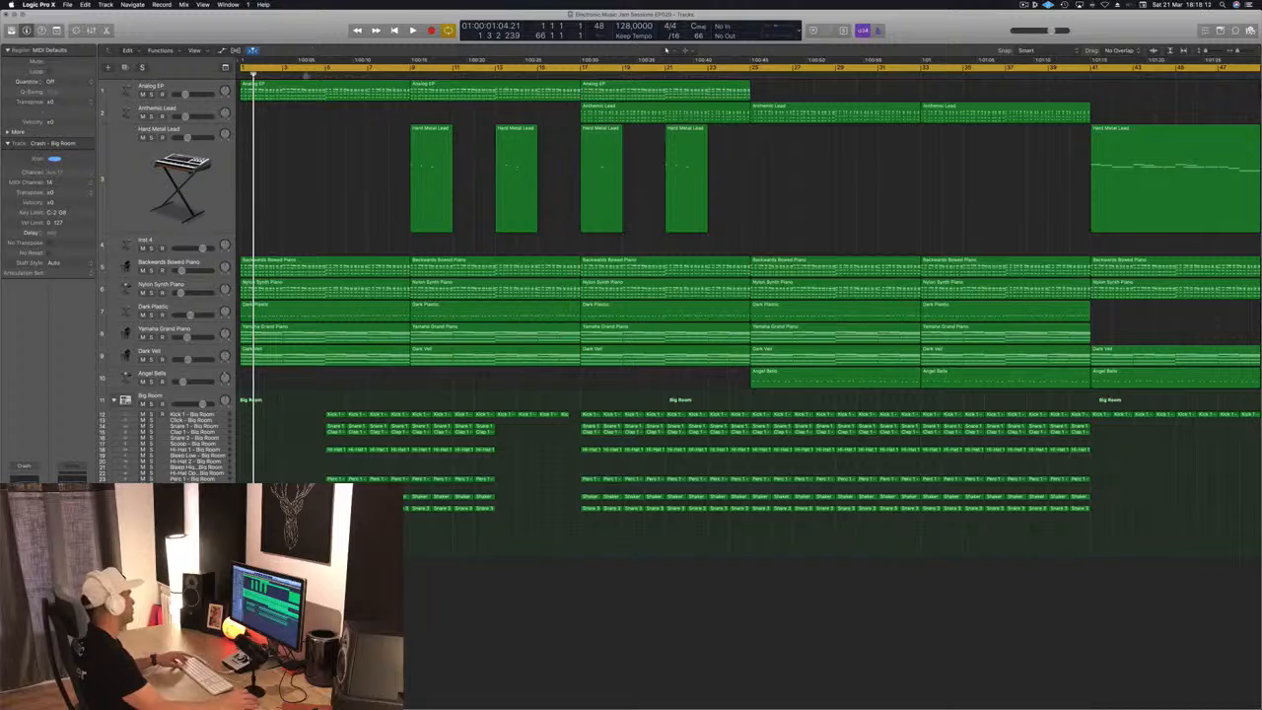
pyautogui.press('ctrl+alt+super+t')
pyautogui.hotkey('ctrl', 'z')
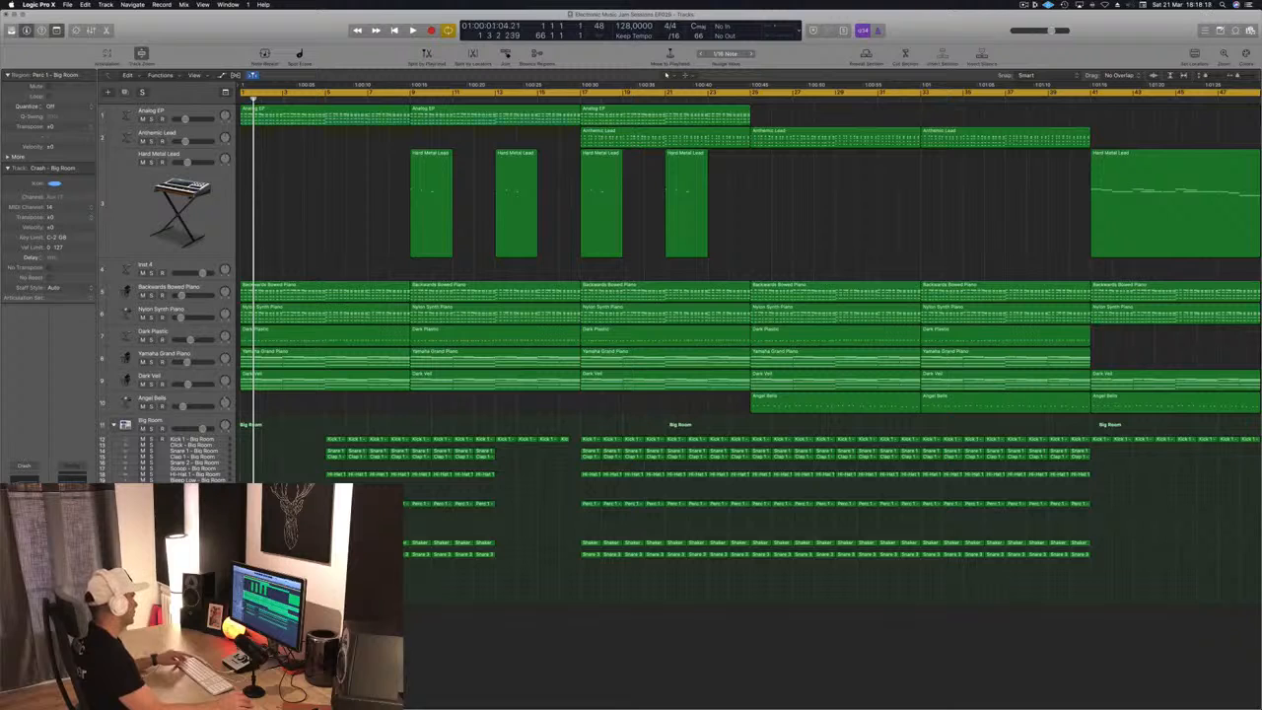
# Open the Piano Roll editor and listen to the opening bars with the Crash - Big Room region
pyautogui.press('e')
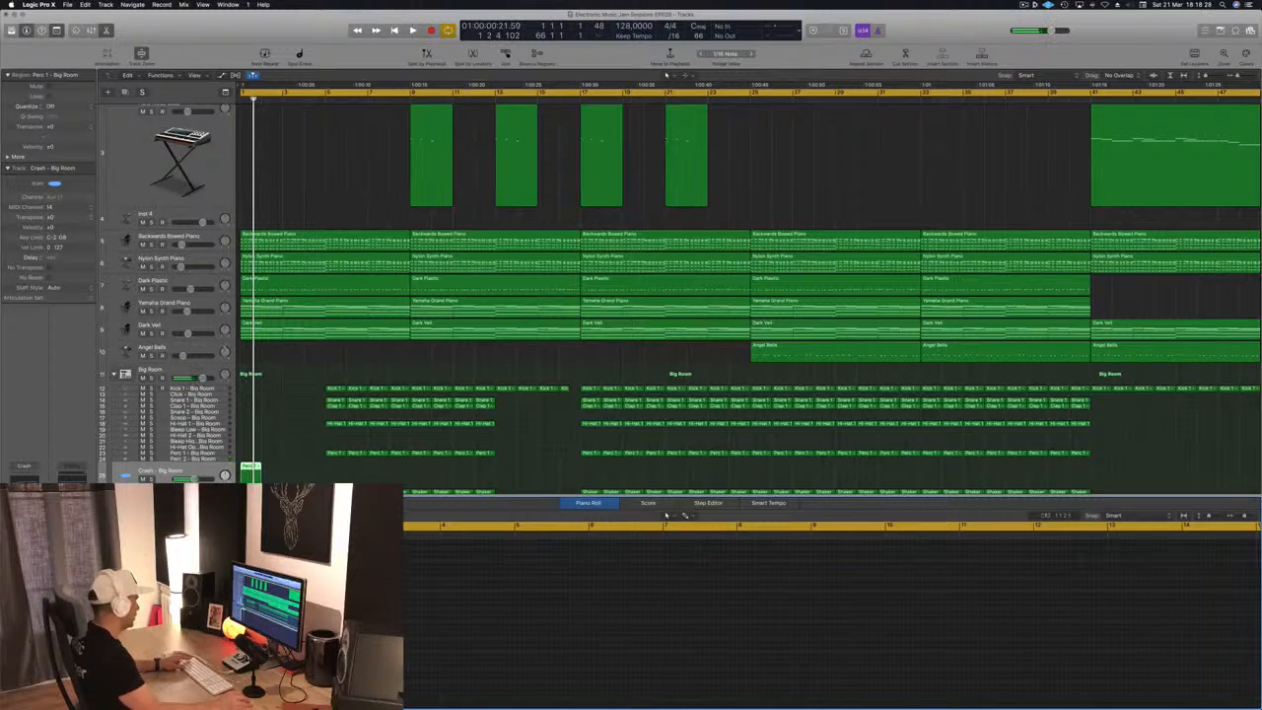
pyautogui.click(193, 473)
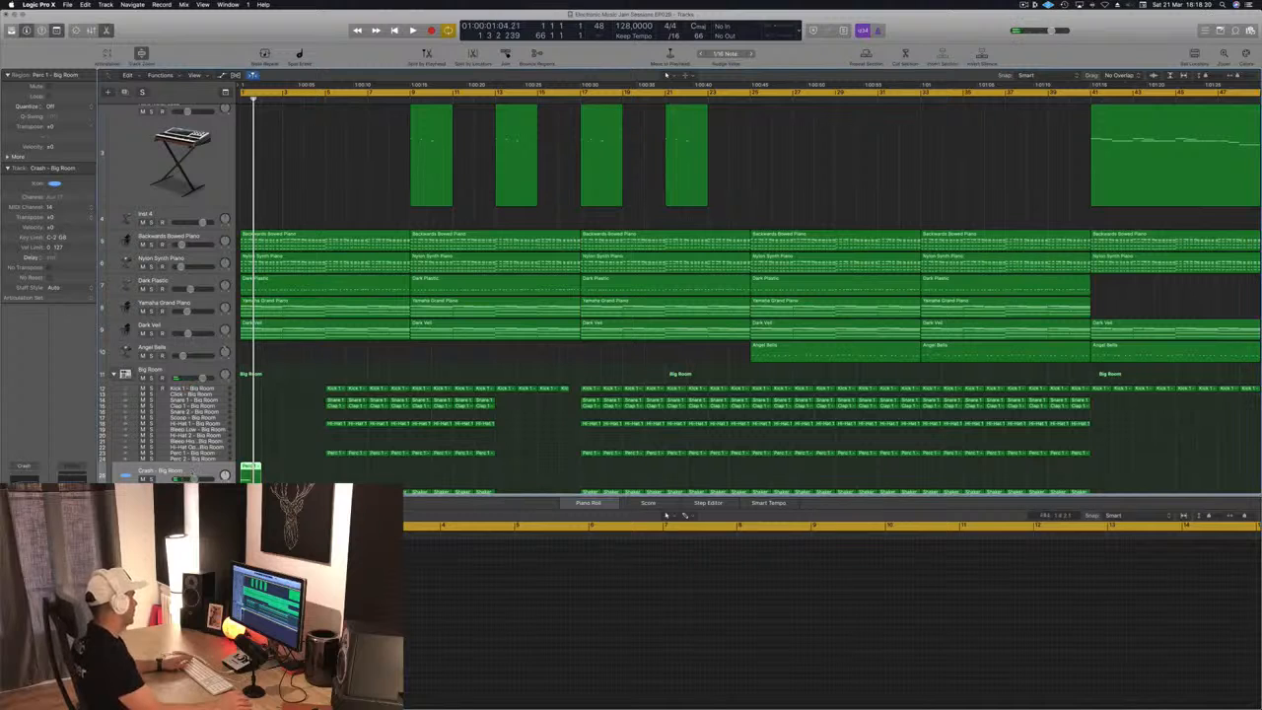
pyautogui.press('space')
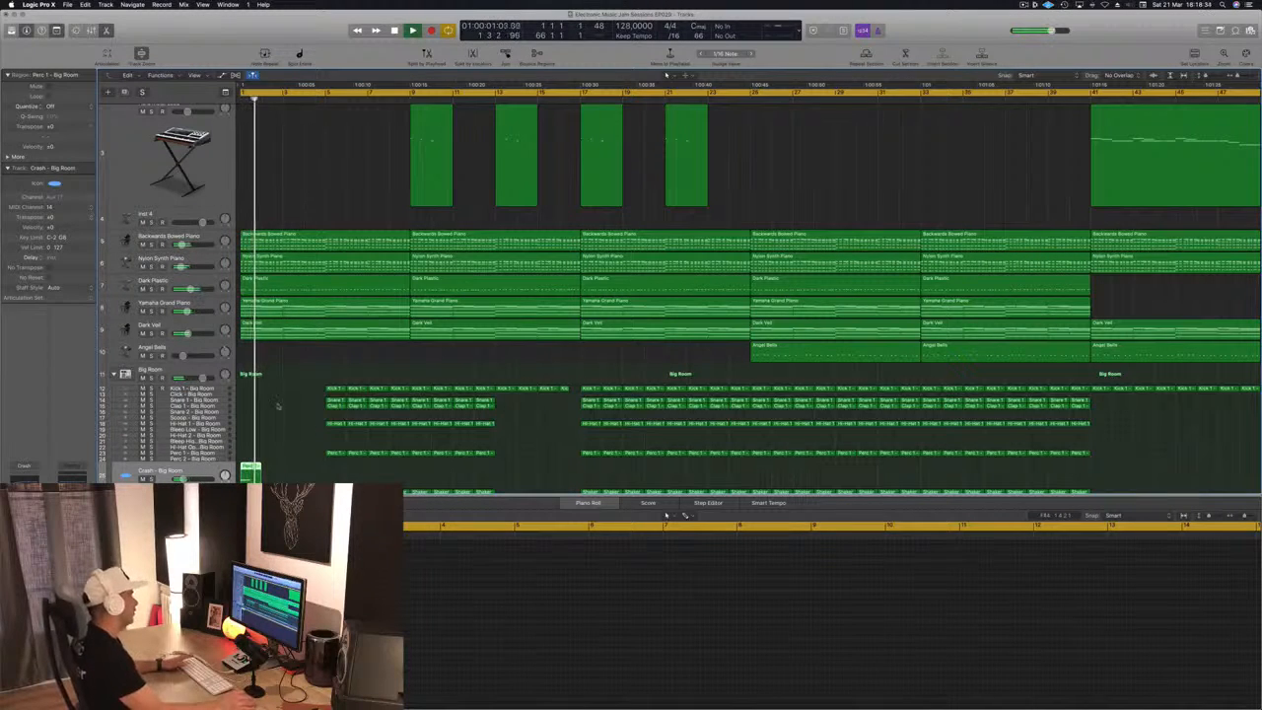
pyautogui.press('space')
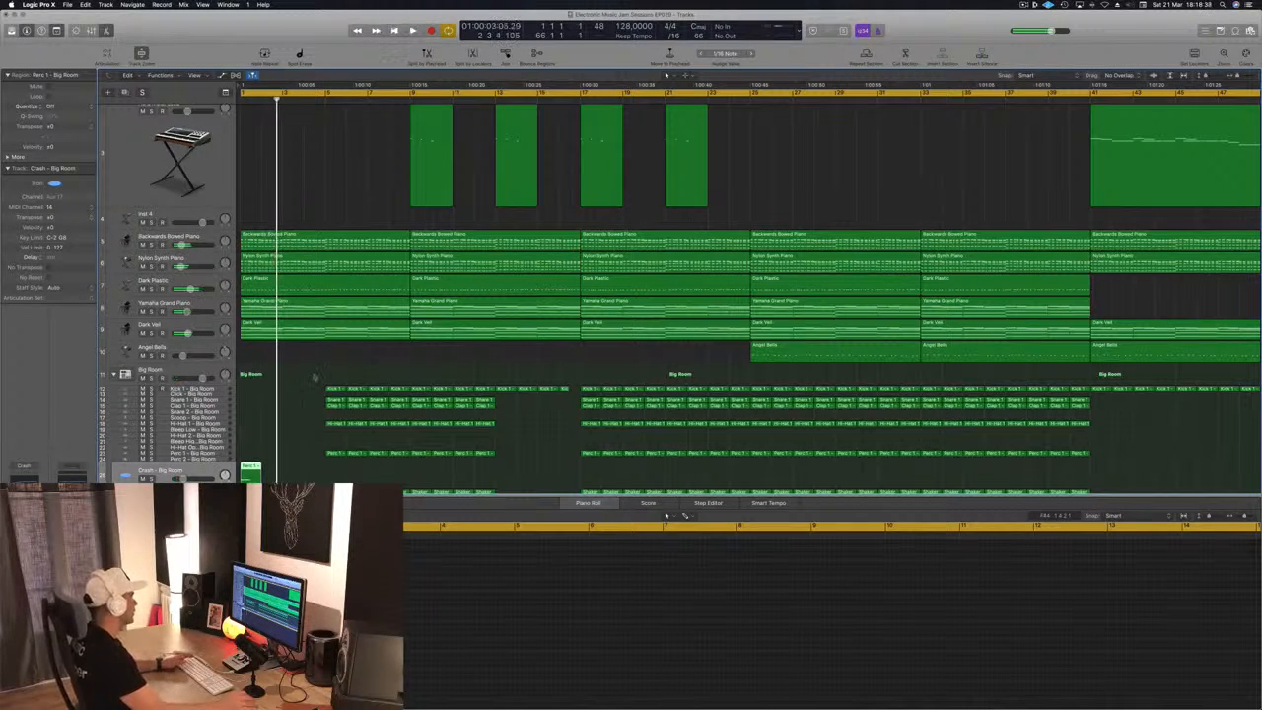
# Delete all Big Room drum regions except the kick in bars 5 to 8
pyautogui.moveTo(314, 376); pyautogui.dragTo(392, 456)
pyautogui.press('Delete')
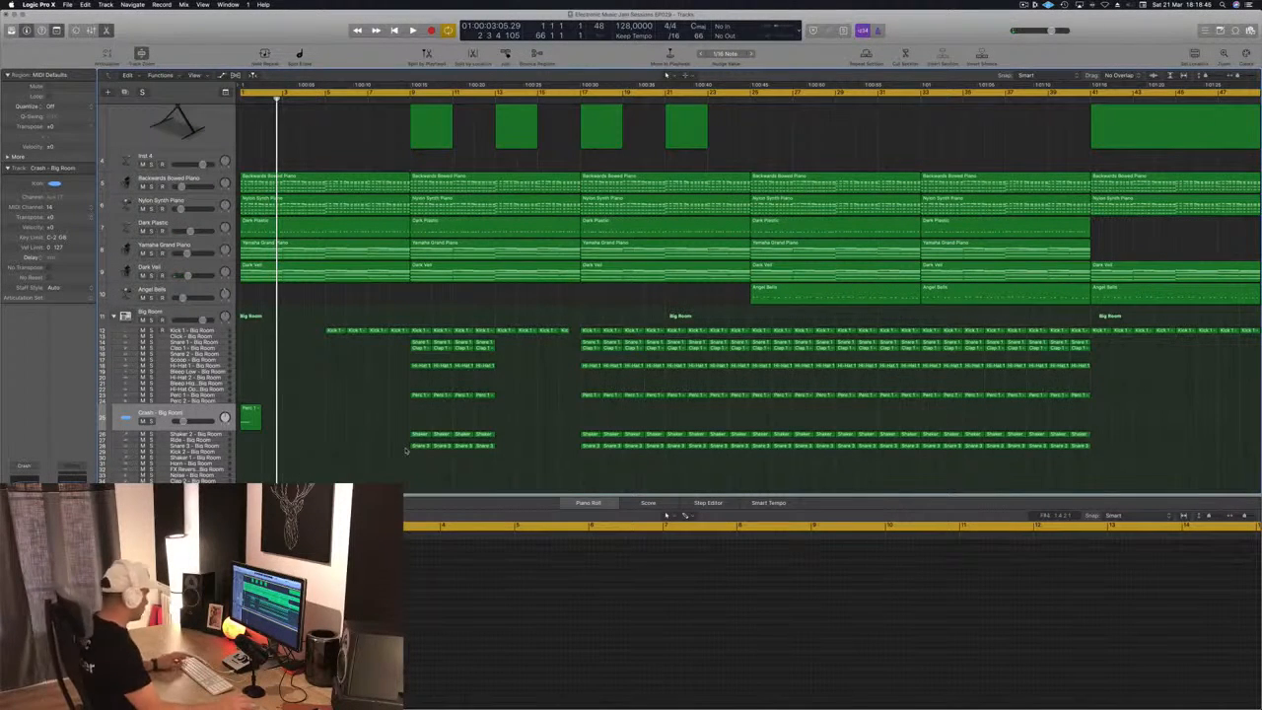
pyautogui.keyDown('ctrl'); pyautogui.keyDown('alt'); pyautogui.click(460, 477); pyautogui.keyUp('alt'); pyautogui.keyUp('ctrl')
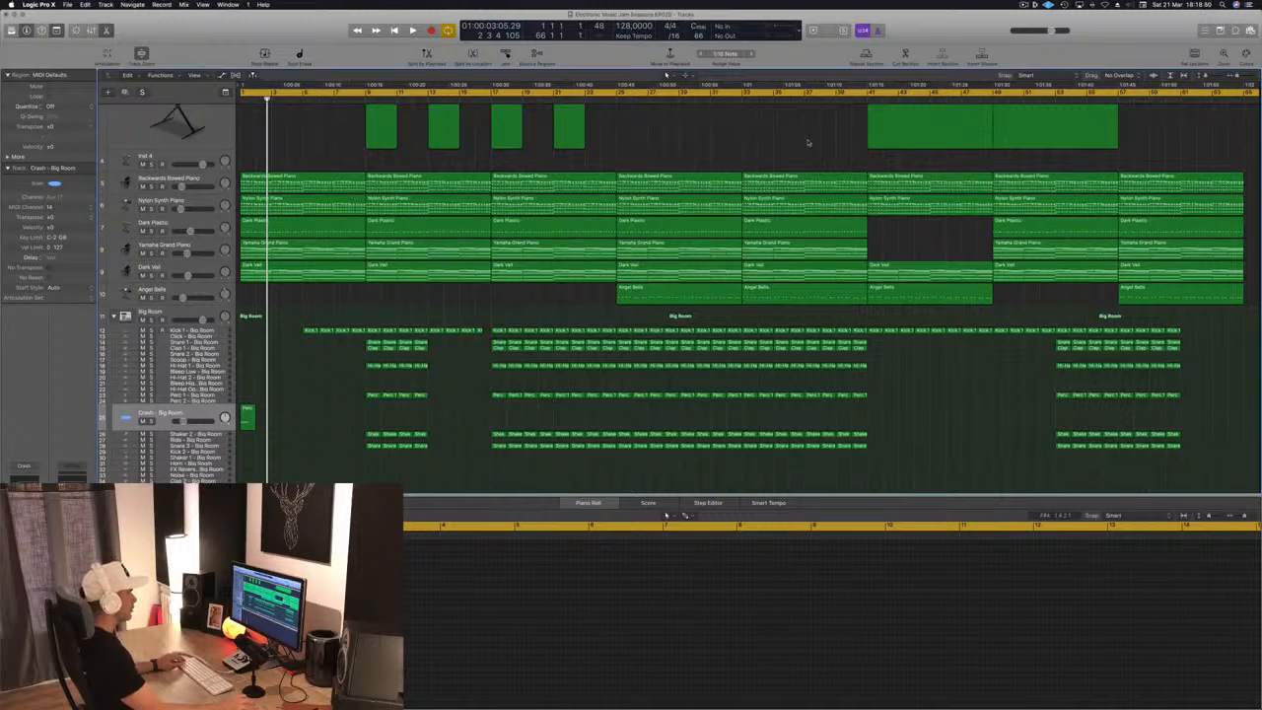
# Set the cycle range to bars 33 to 65 and repeat that section once after bar 65
pyautogui.moveTo(1244, 95); pyautogui.dragTo(746, 123)
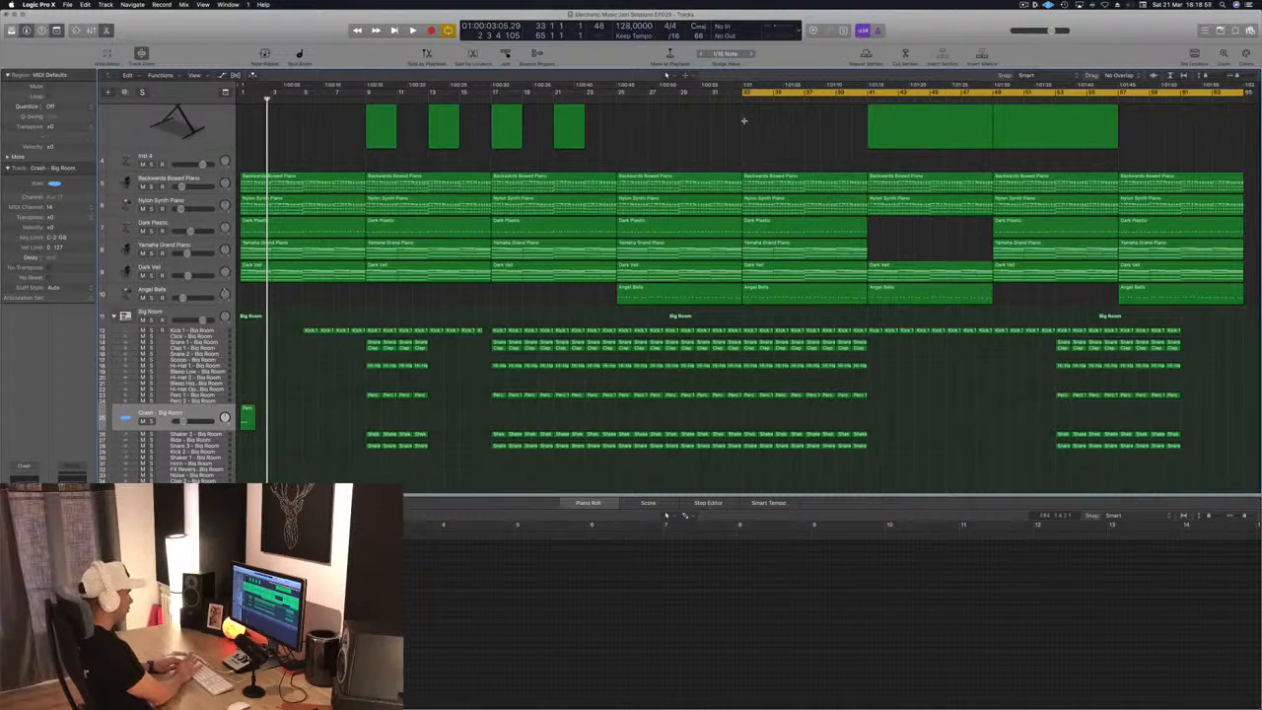
pyautogui.press('ctrl+super+r')
pyautogui.hscroll(-4, 762, 177)
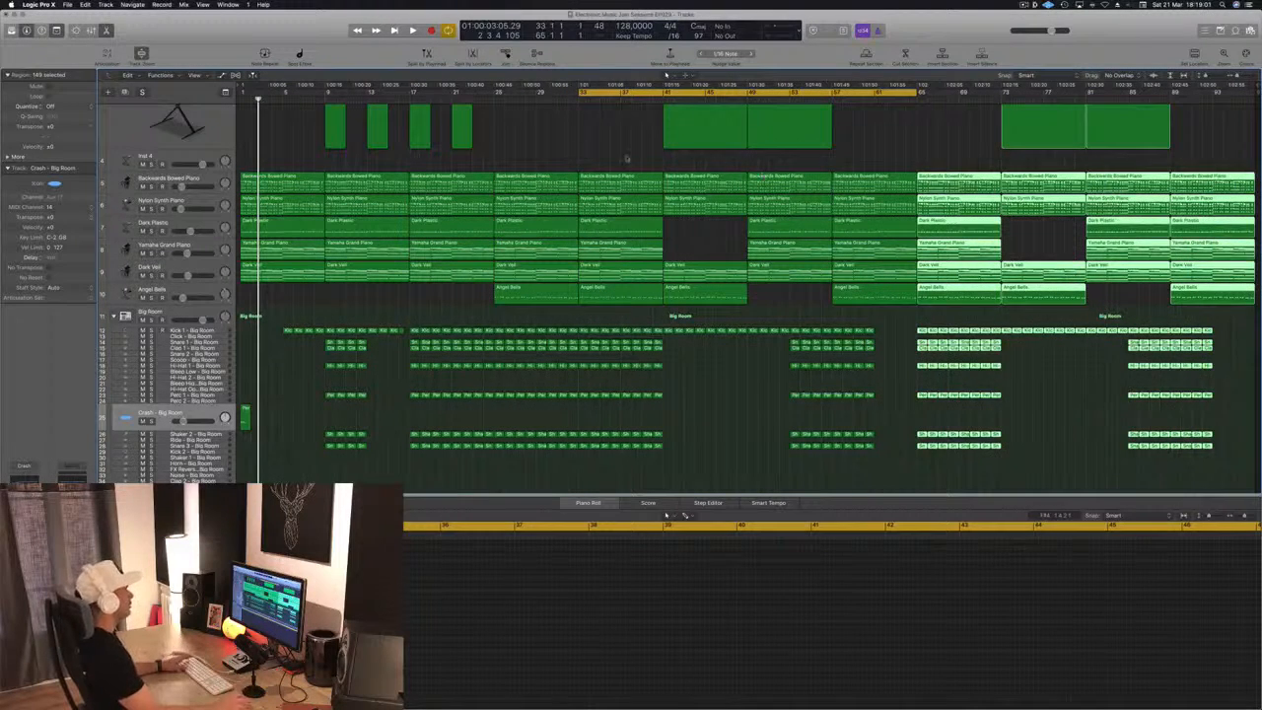
pyautogui.click(554, 140)
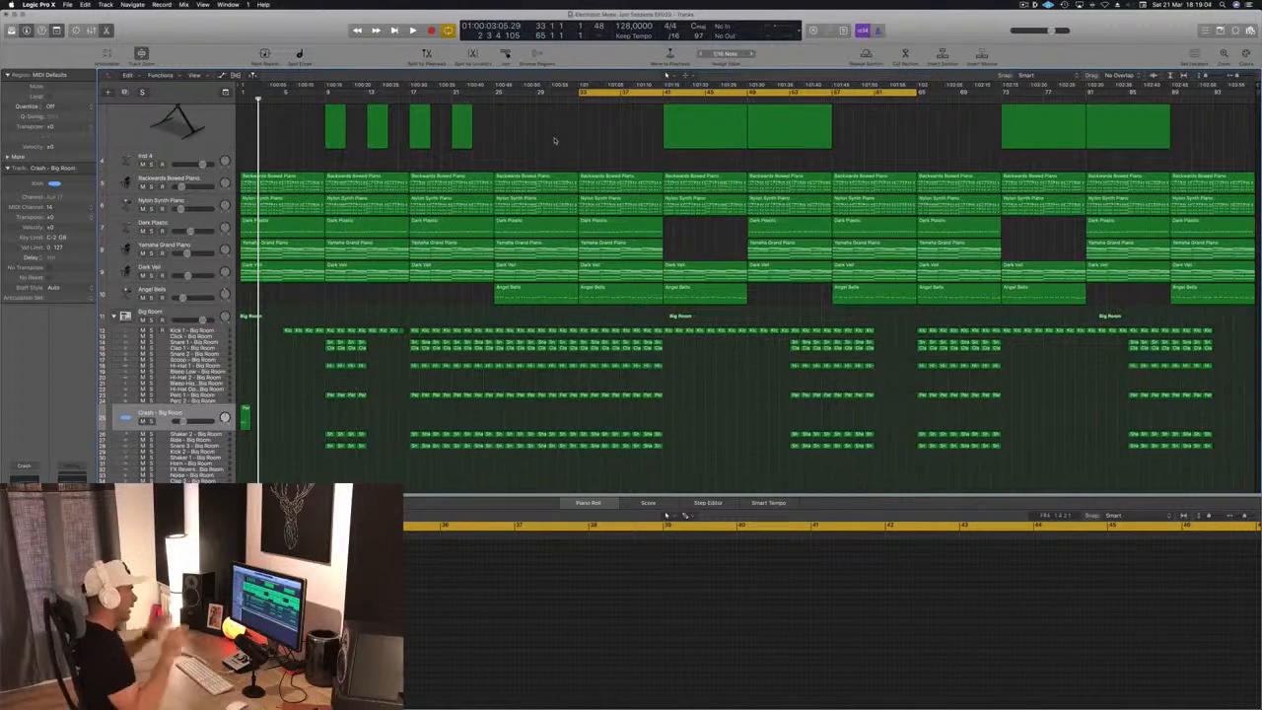
# Extend the cycle range to cover bars 1 to 65 and play the arrangement from the start
pyautogui.scroll(5, 523, 168)
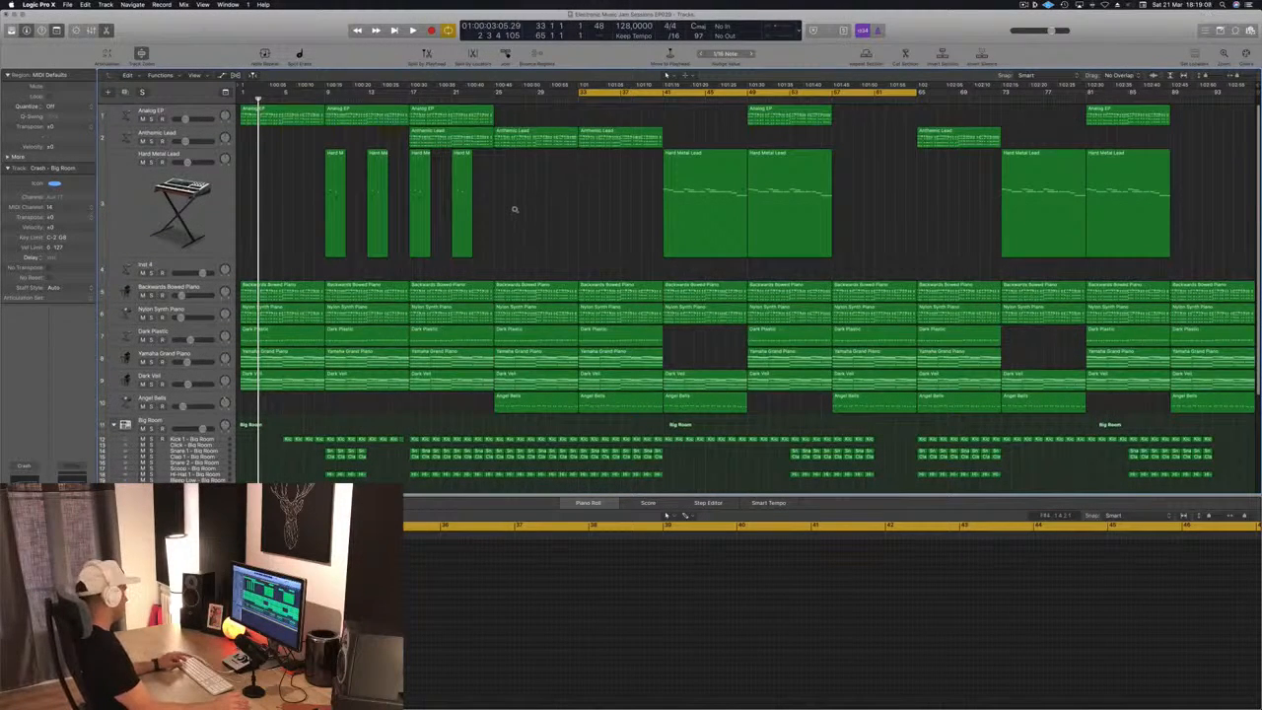
pyautogui.press('space')
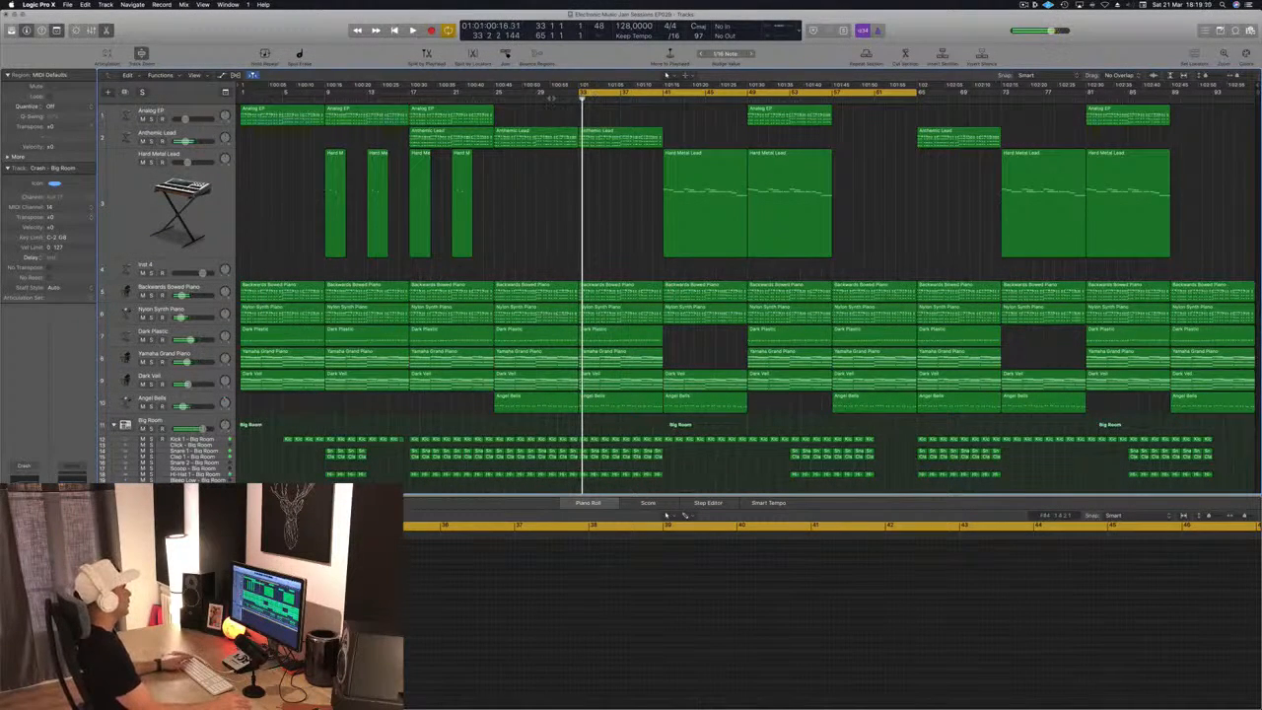
pyautogui.moveTo(579, 93); pyautogui.dragTo(243, 98)
pyautogui.press('space')
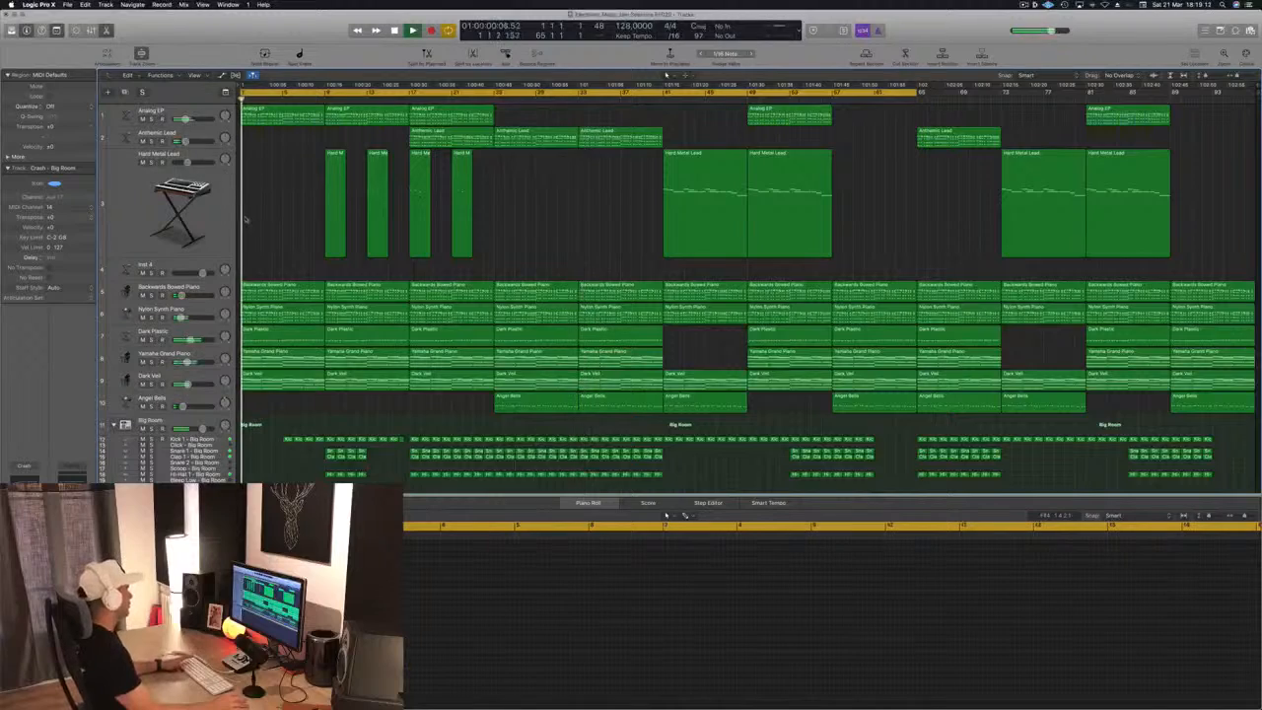
# Audition the Analog EP track on its own by soloing it briefly
pyautogui.scroll(1, 275, 213)
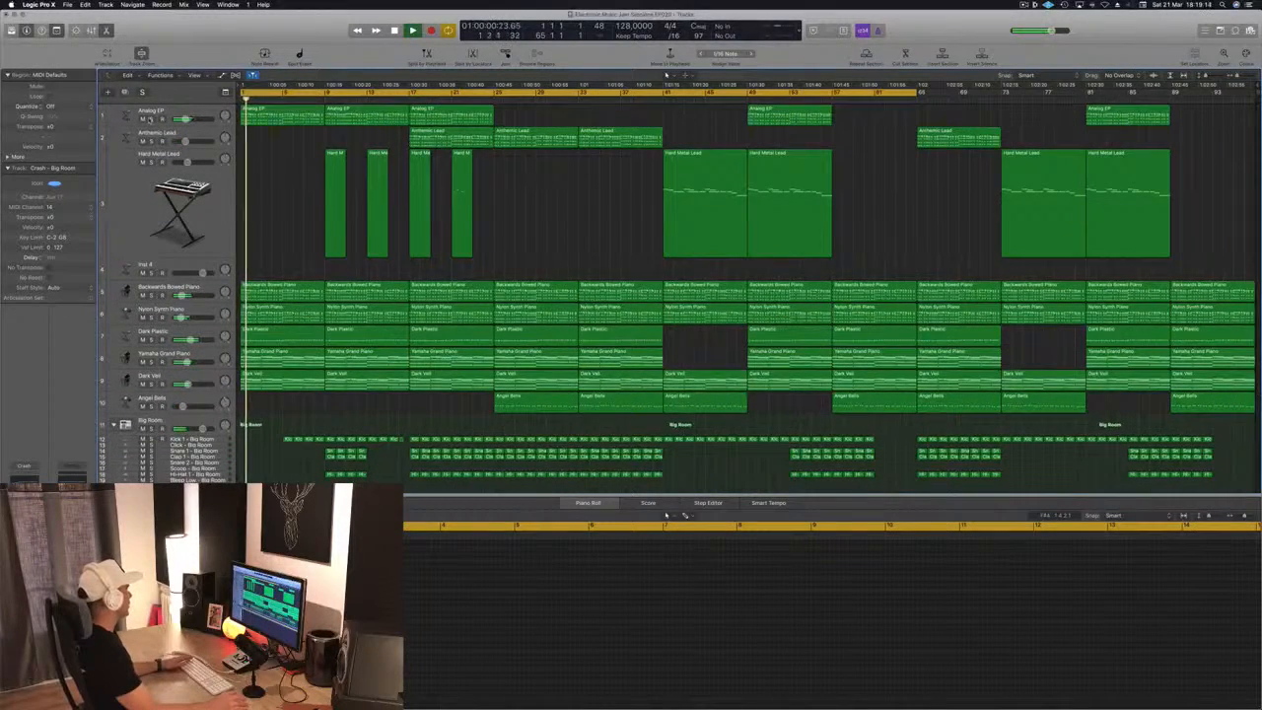
pyautogui.click(151, 119)
pyautogui.click(151, 120)
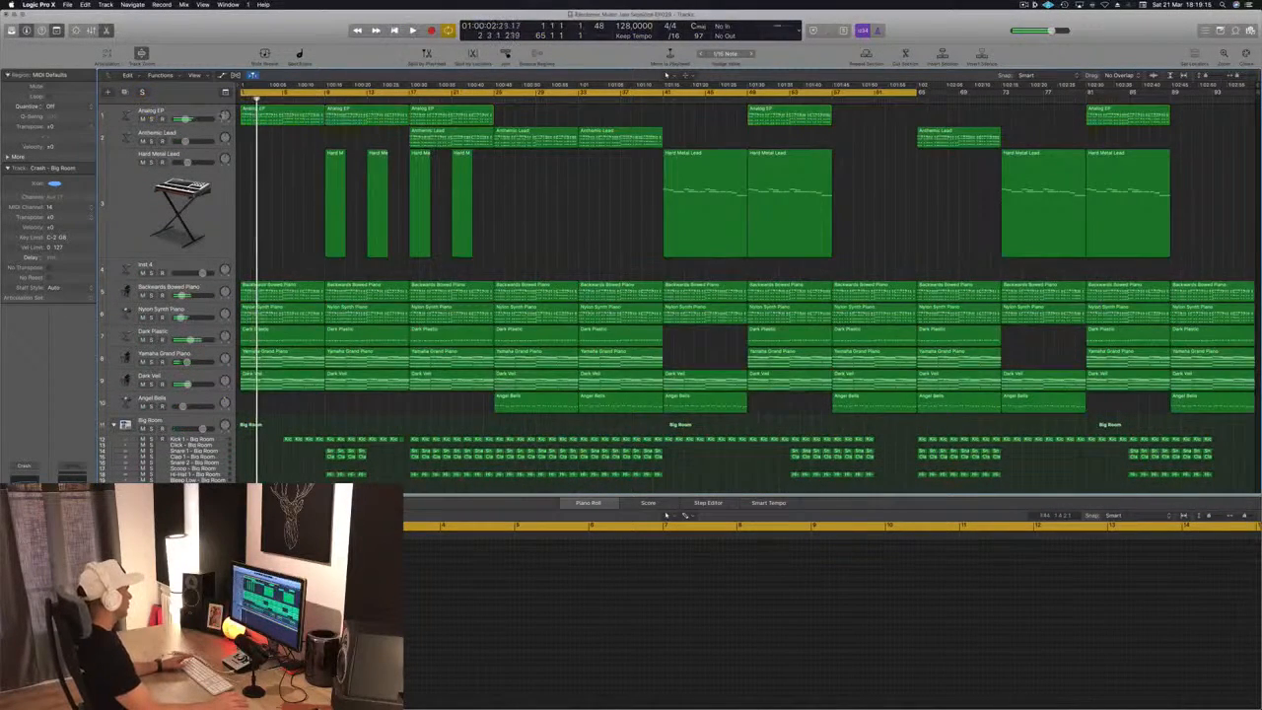
# Move the Analog EP track directly below the Inst 4 track and mute it
pyautogui.click(215, 120)
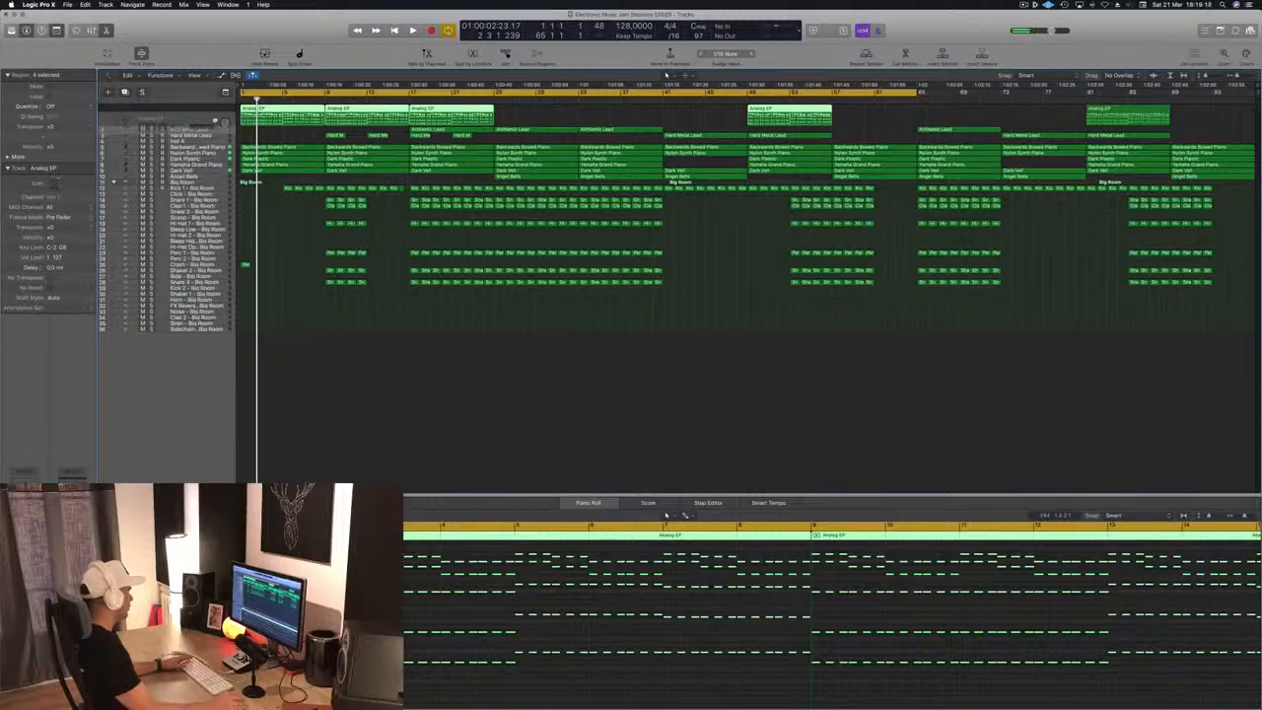
pyautogui.moveTo(216, 120); pyautogui.dragTo(221, 136)
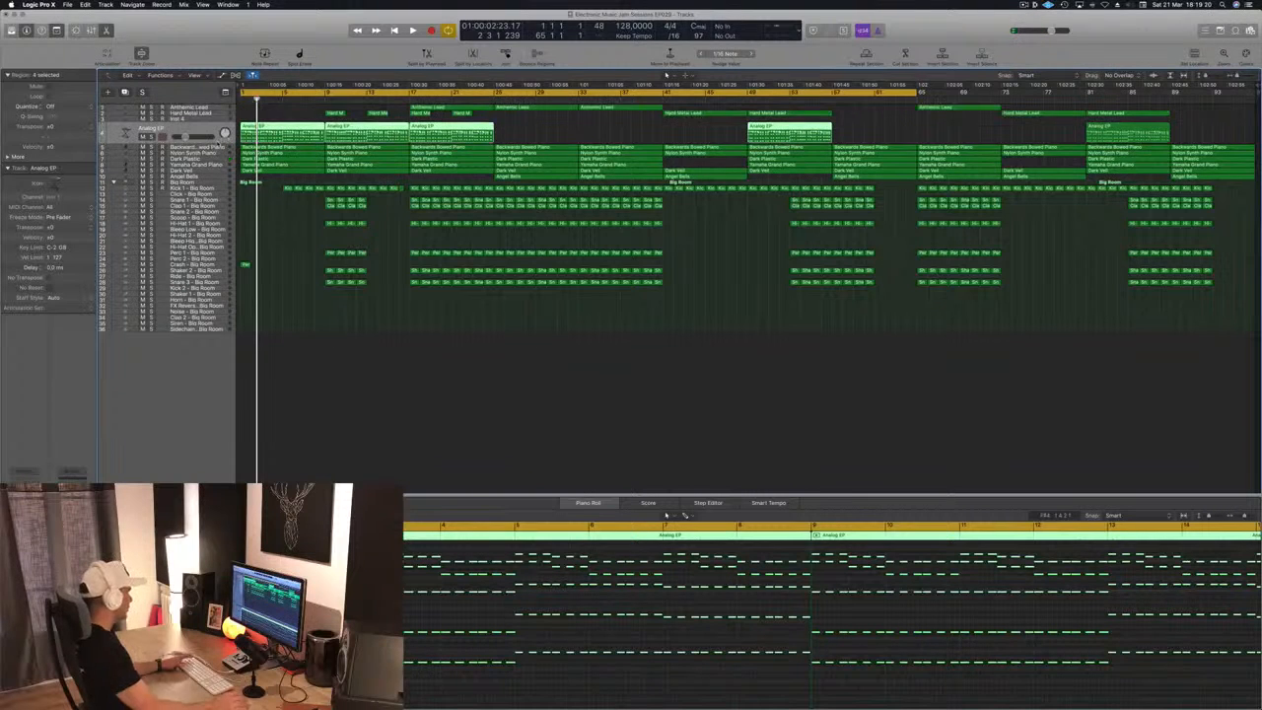
pyautogui.hotkey('ctrl', 'm')
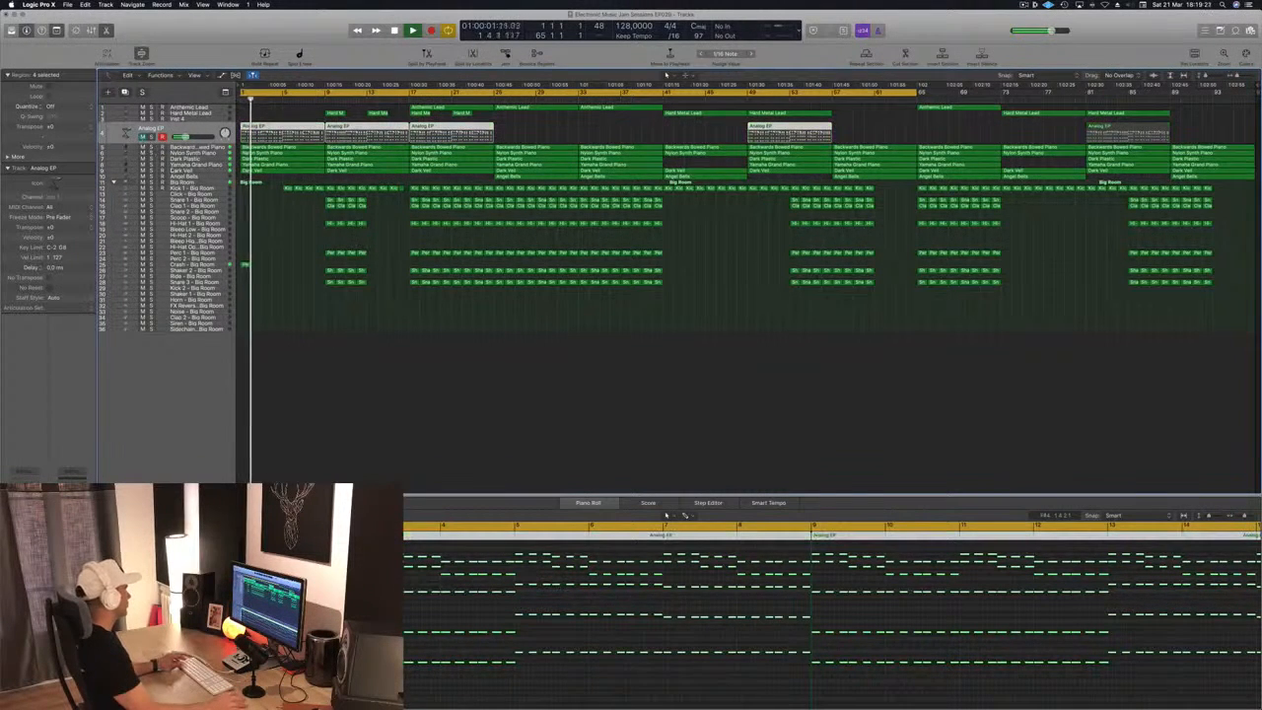
# Replay the arrangement from the start with the Nylon Synth Piano and Dark Plastic tracks muted
pyautogui.hscroll(5, 240, 221)
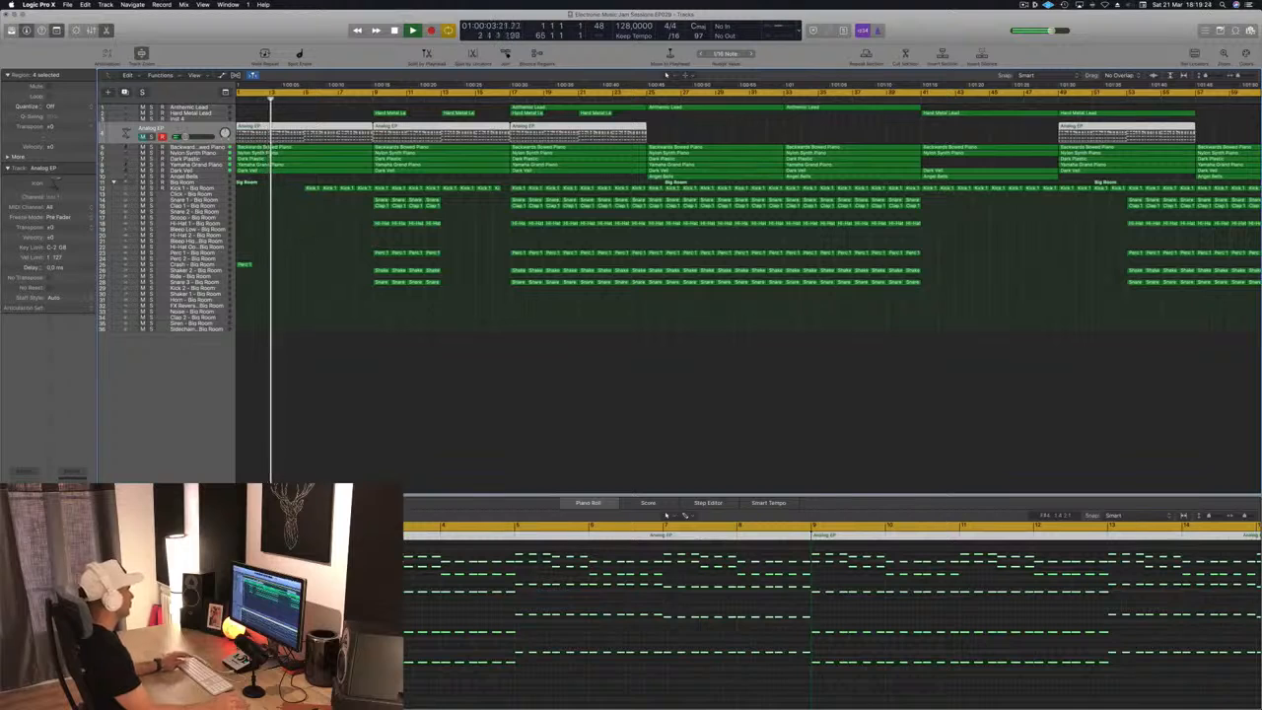
pyautogui.press('Return')
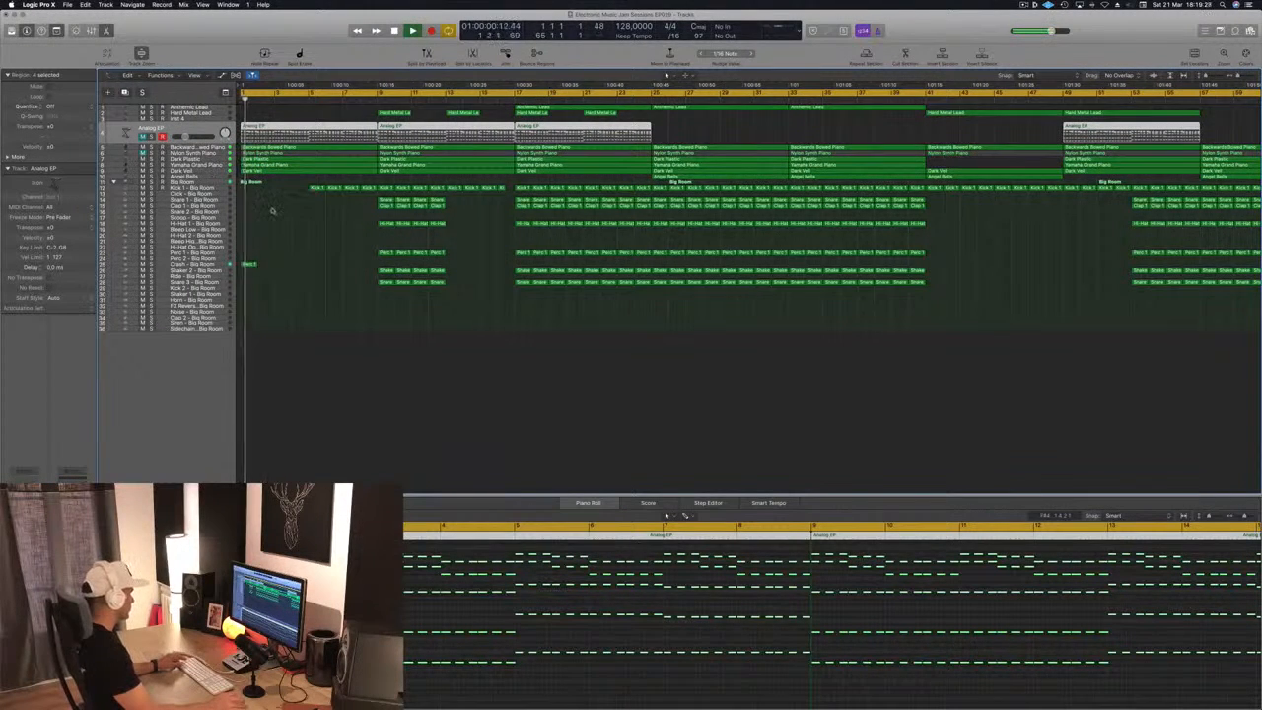
pyautogui.hscroll(3, 306, 214)
pyautogui.scroll(8, 306, 214)
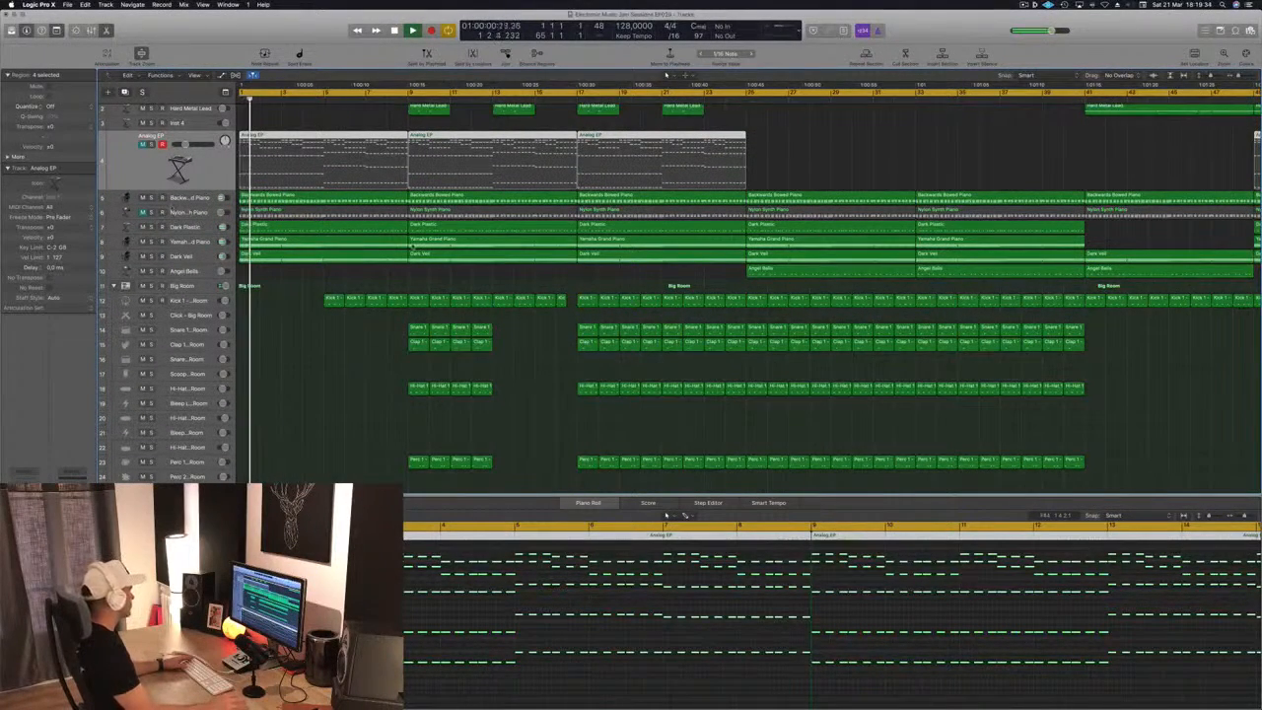
pyautogui.press('Return')
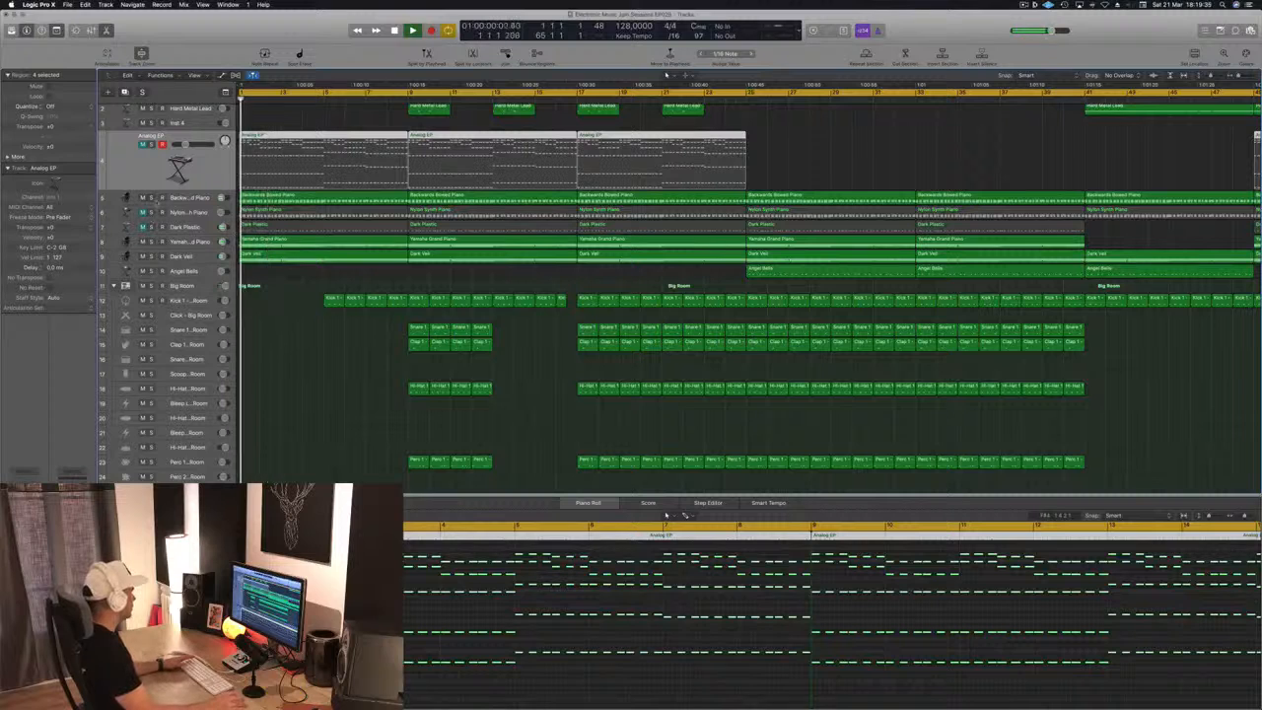
# Audition the Backwards Bowed Piano track by briefly muting it and soloing it
pyautogui.click(143, 197)
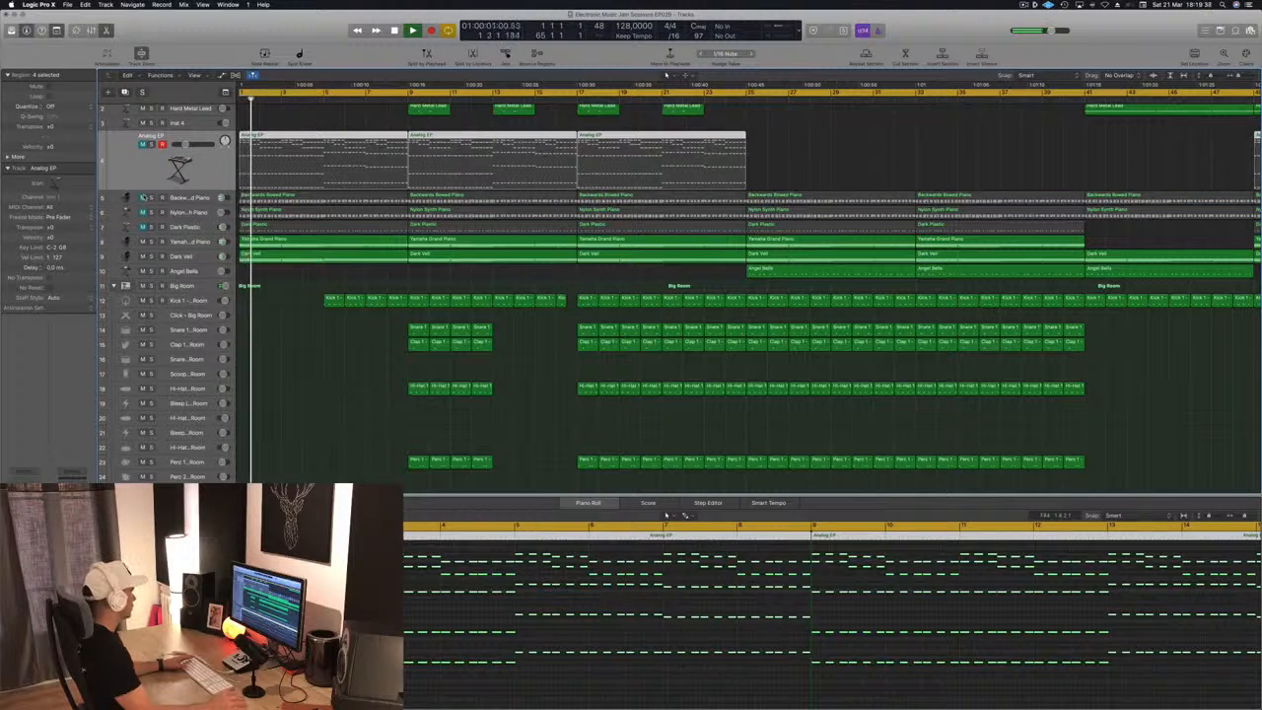
pyautogui.click(151, 197)
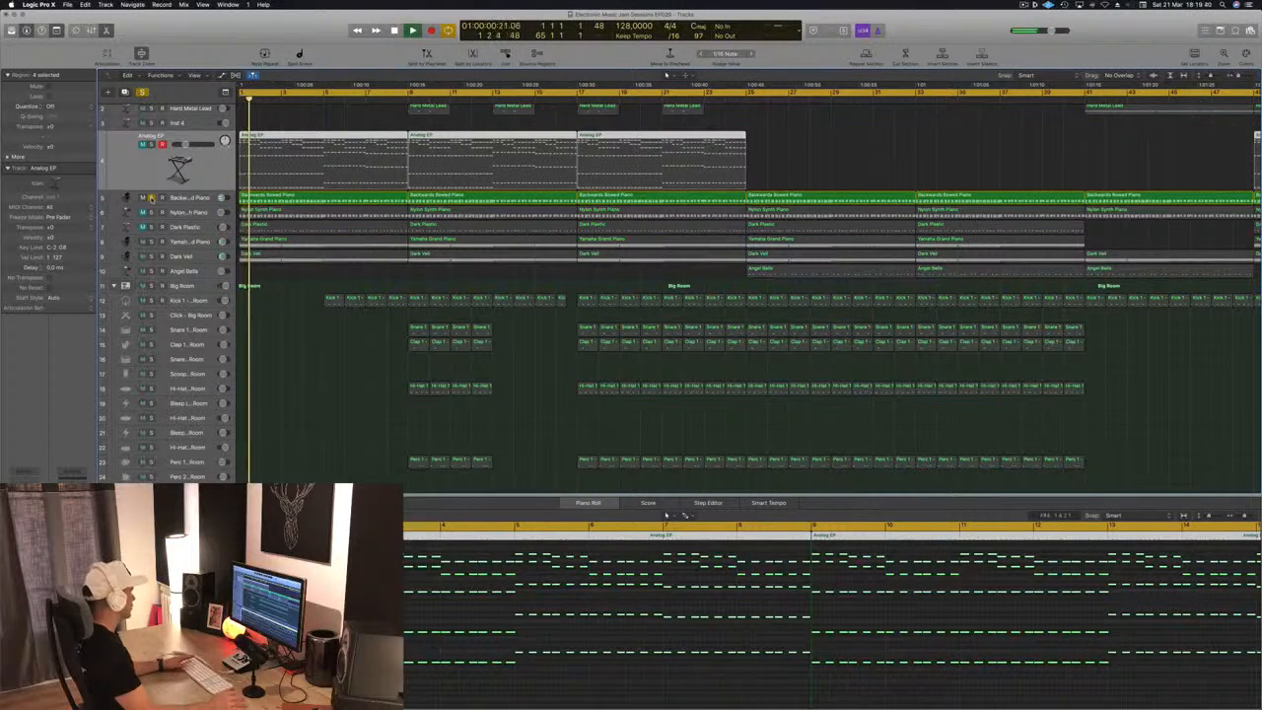
pyautogui.click(151, 197)
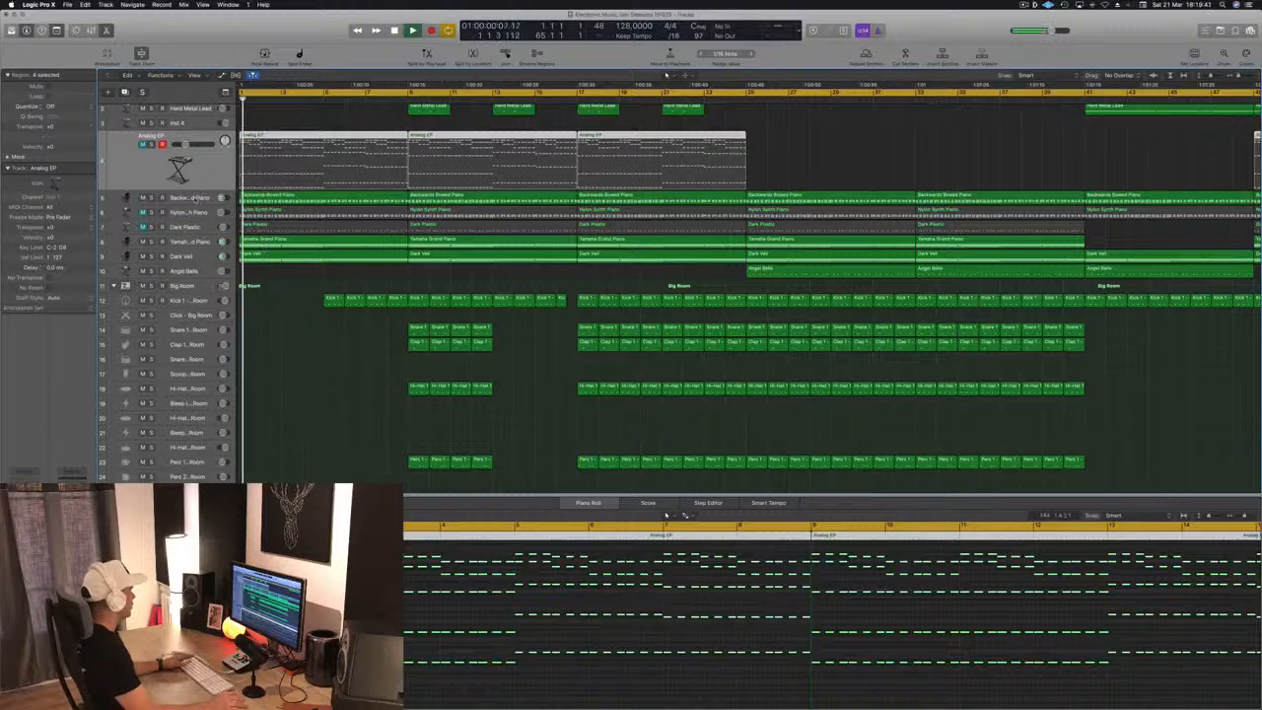
# Select the Backwards Bowed Piano track, unmute the Nylon Synth Piano track and listen through the intro up to the kick entry
pyautogui.click(197, 198)
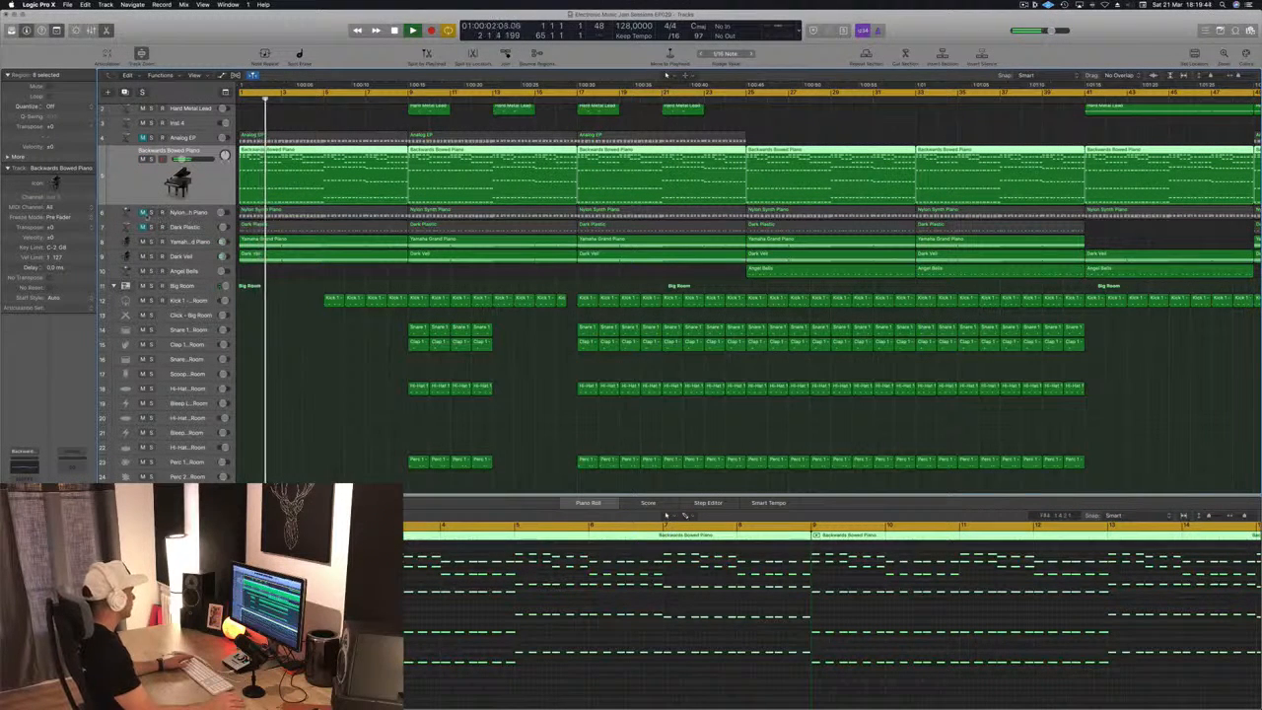
pyautogui.click(143, 213)
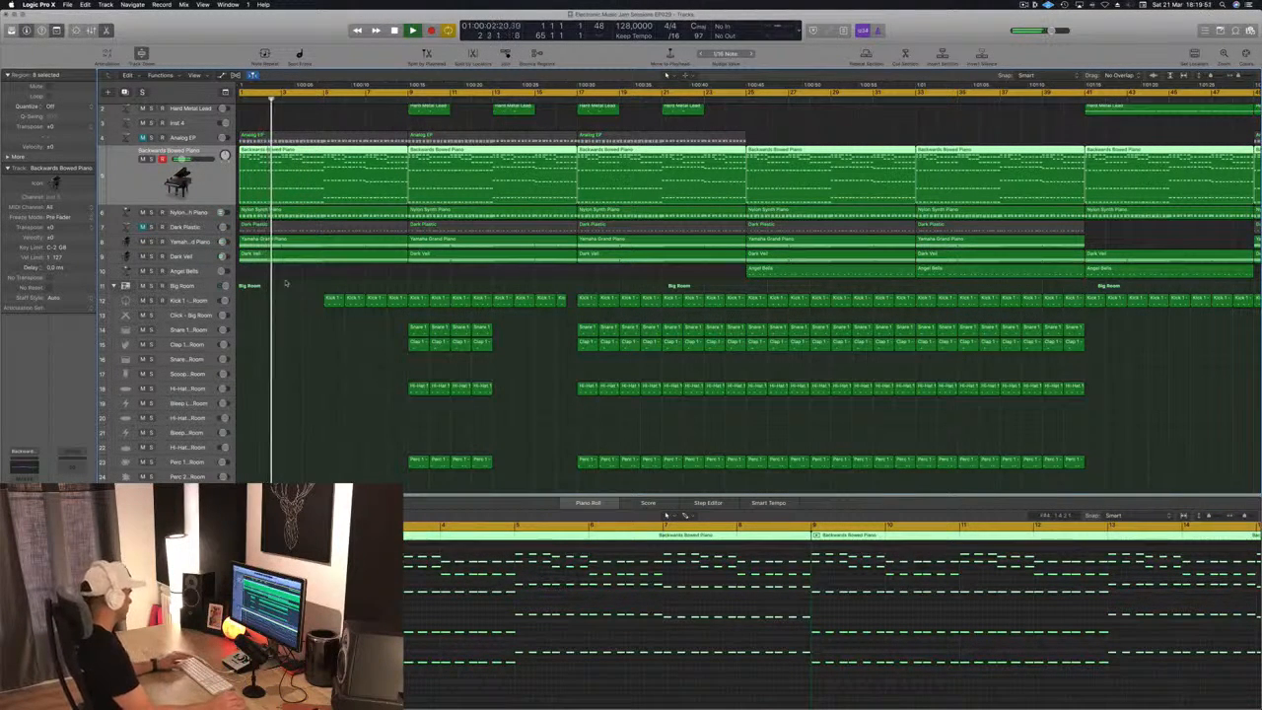
pyautogui.scroll(4, 327, 284)
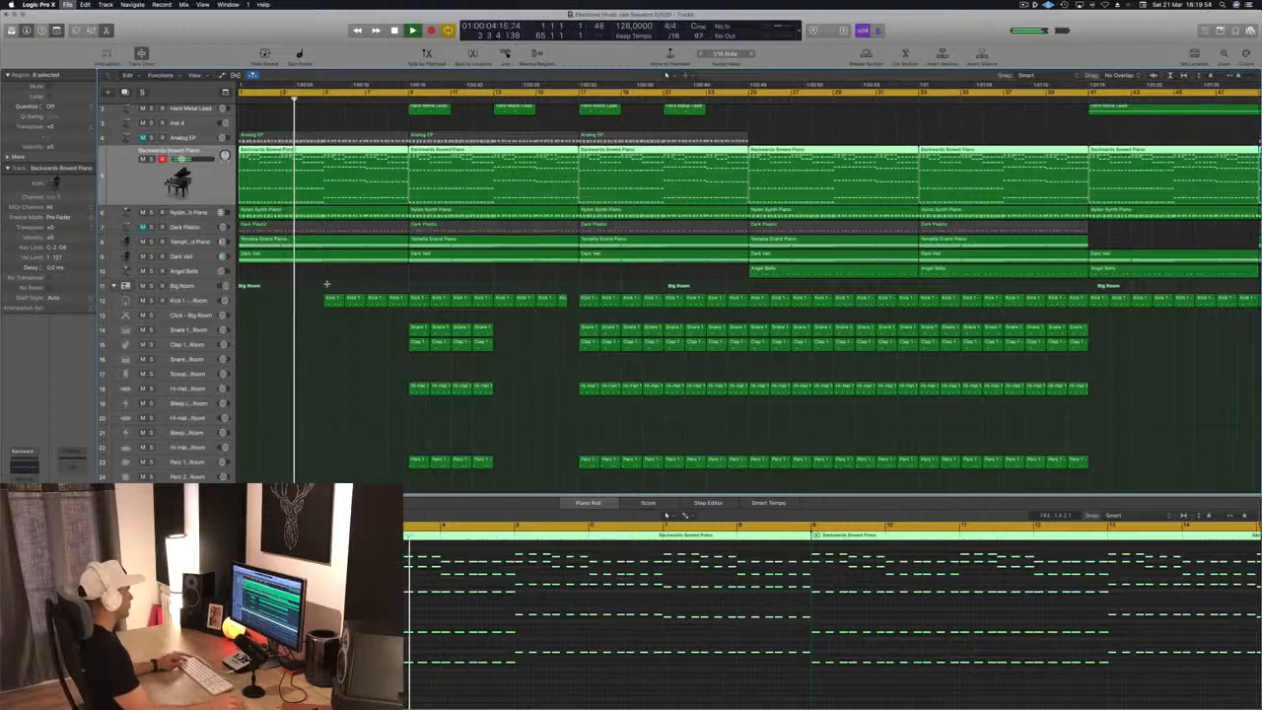
pyautogui.scroll(-2, 329, 287)
pyautogui.scroll(-2, 329, 287)
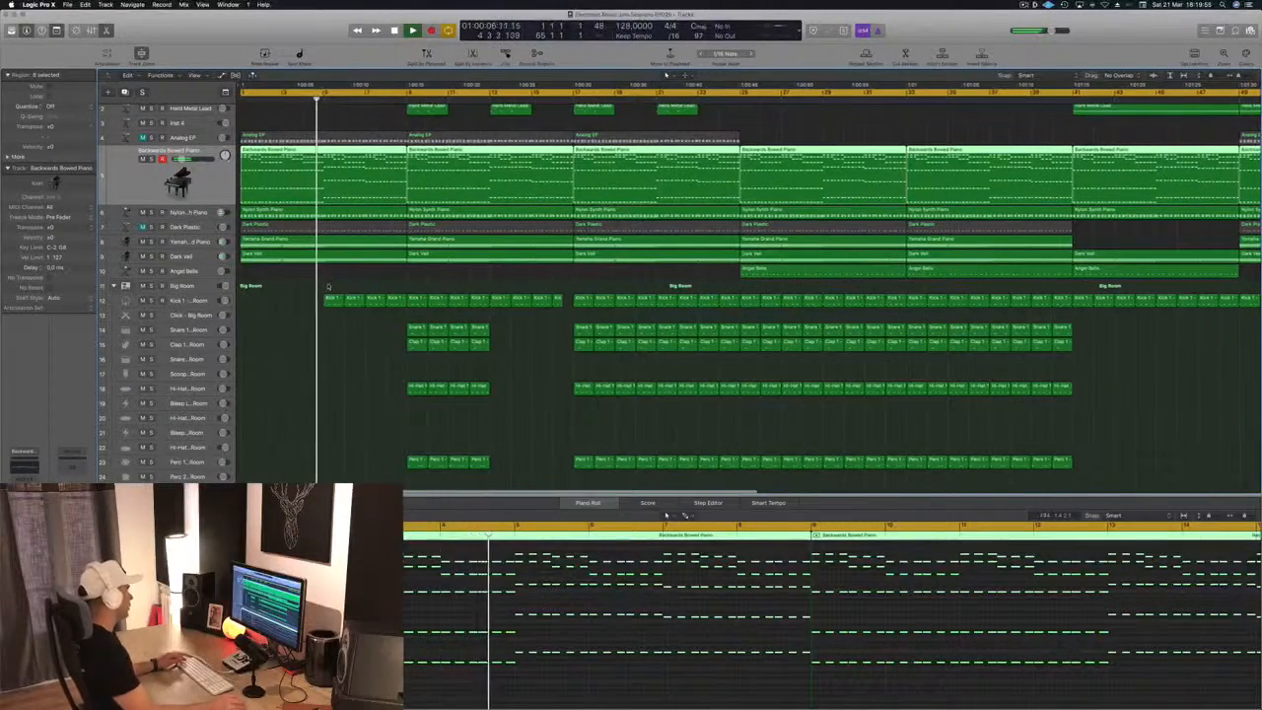
pyautogui.click(318, 287)
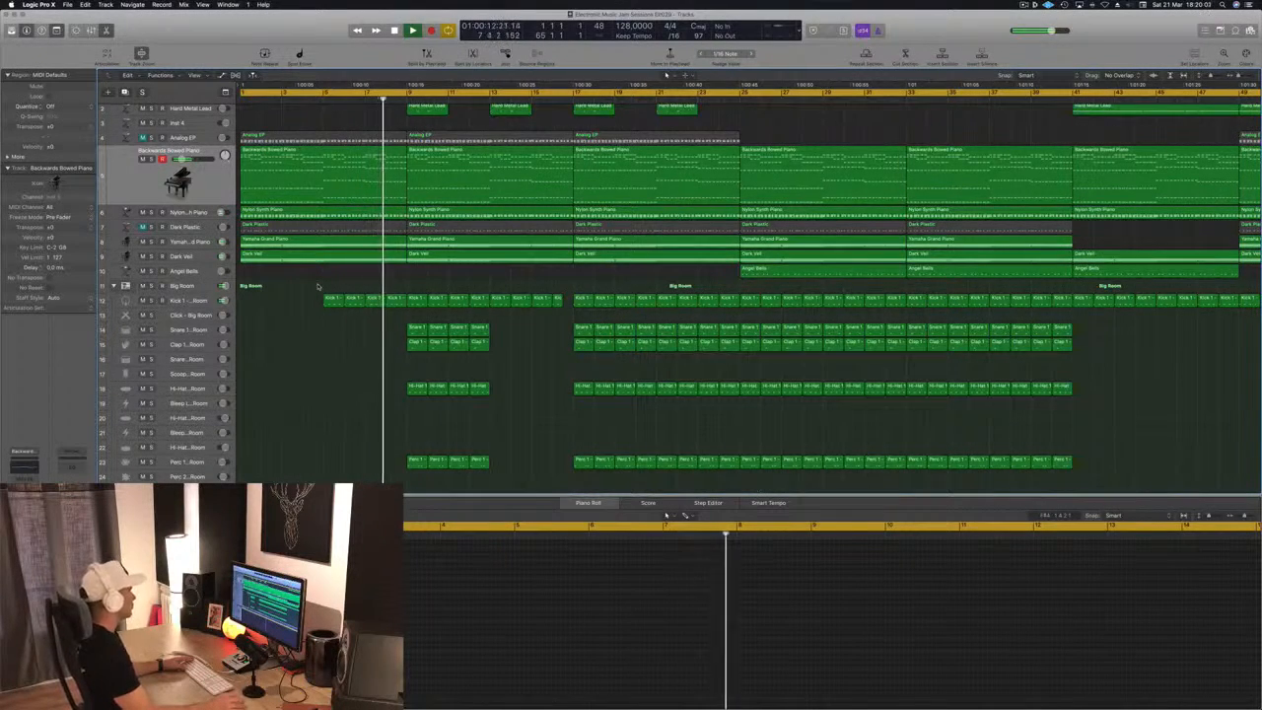
# Stop playback, reselect the Backwards Bowed Piano track and play the intro again from the start
pyautogui.scroll(2, 318, 287)
pyautogui.hscroll(-3, 372, 118)
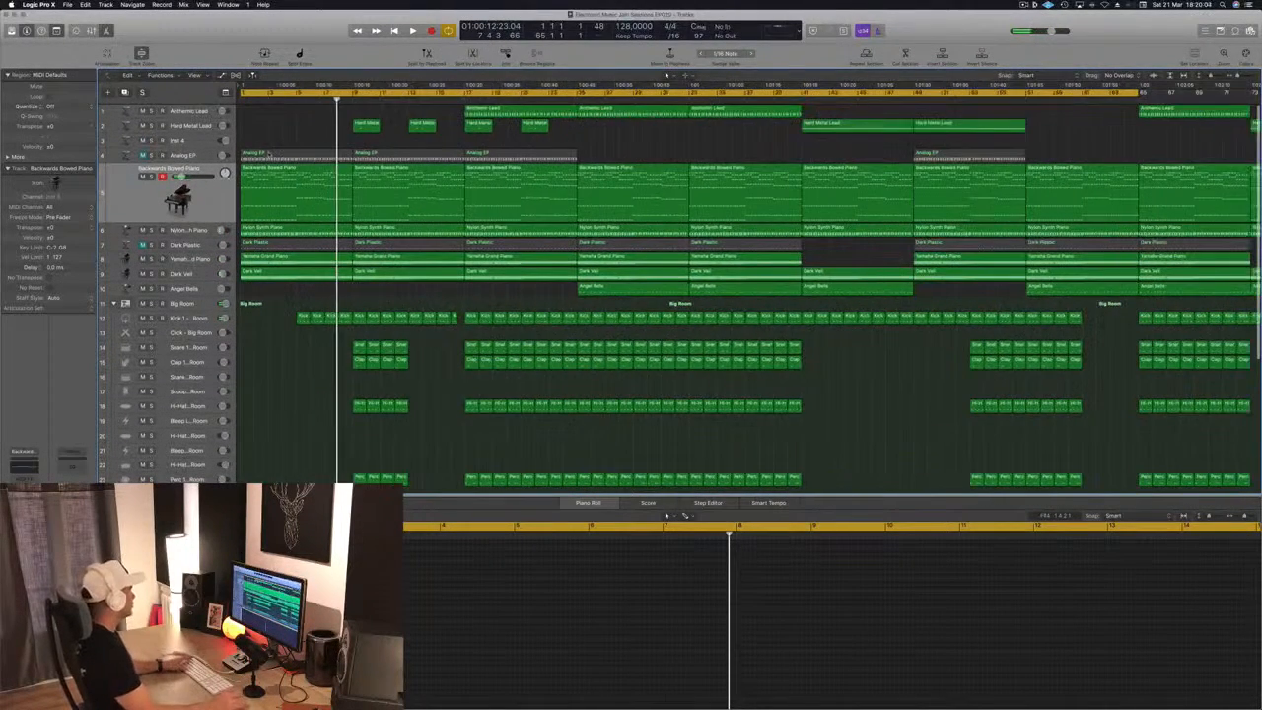
pyautogui.press('space')
pyautogui.click(129, 199)
pyautogui.press('space')
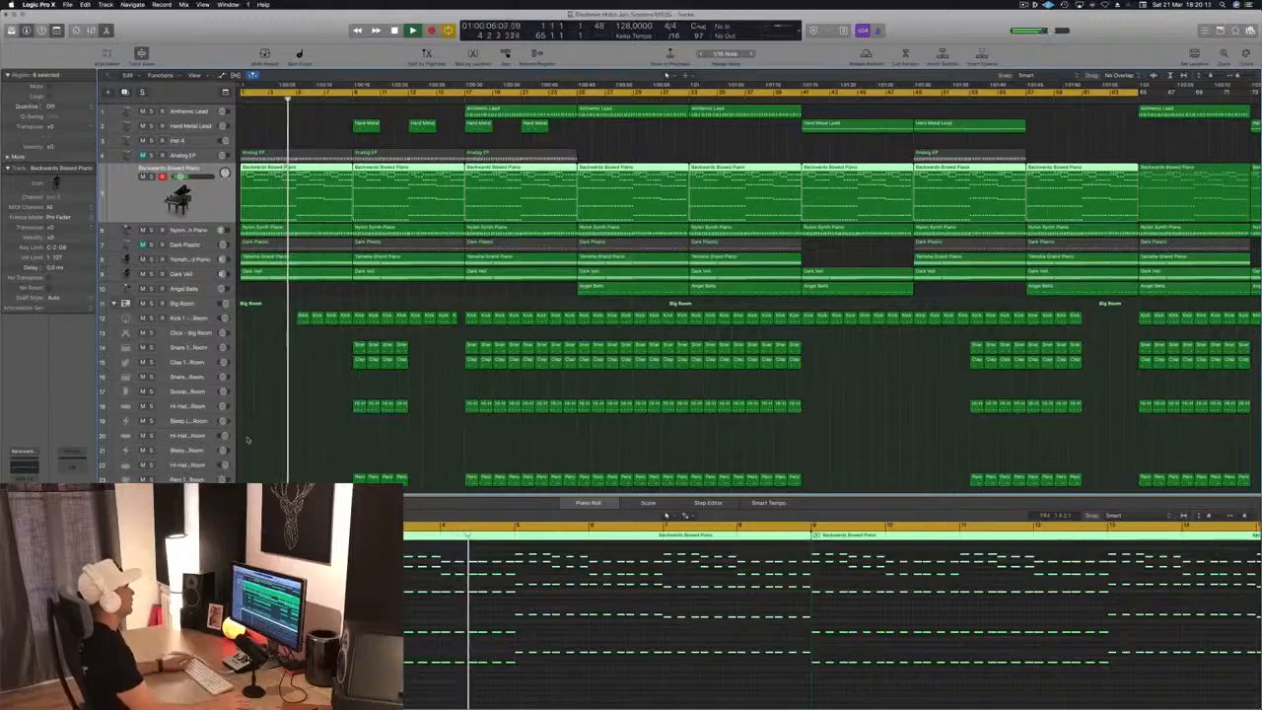
# Copy the crash region from bar 1 onto the FX Reverse - Big Room track at bar 8
pyautogui.scroll(4, 348, 402)
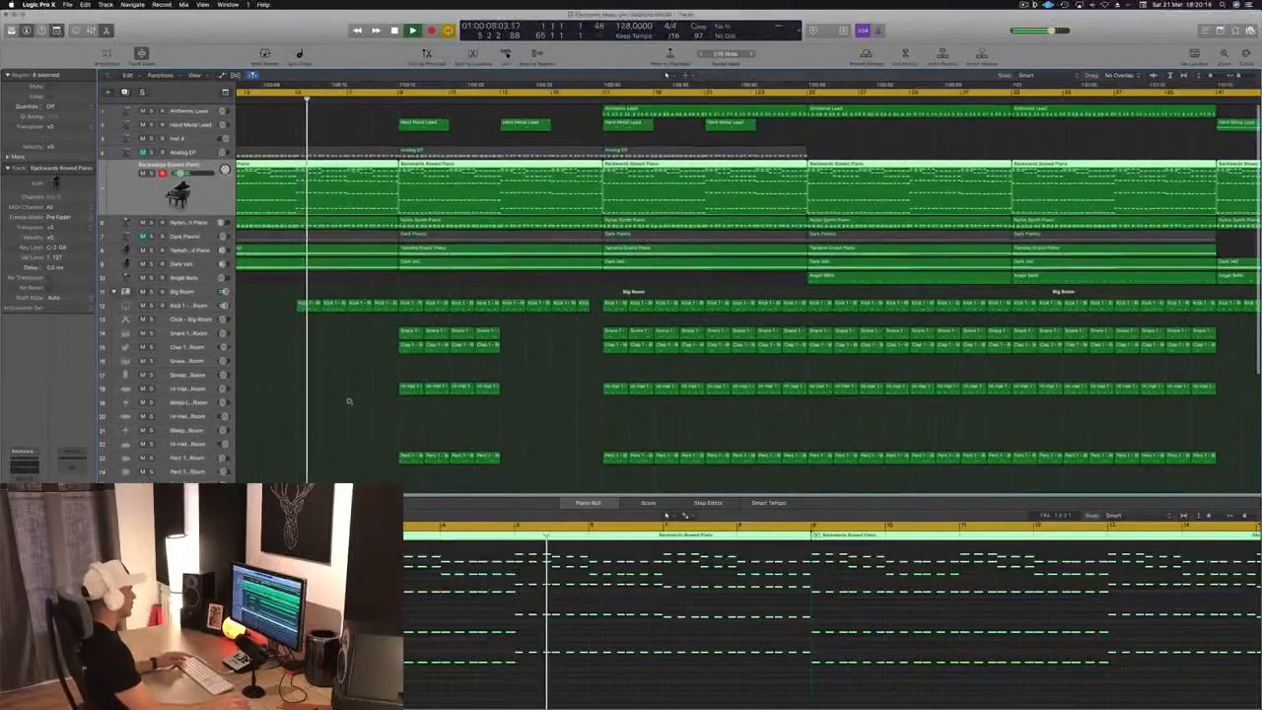
pyautogui.scroll(-4, 348, 401)
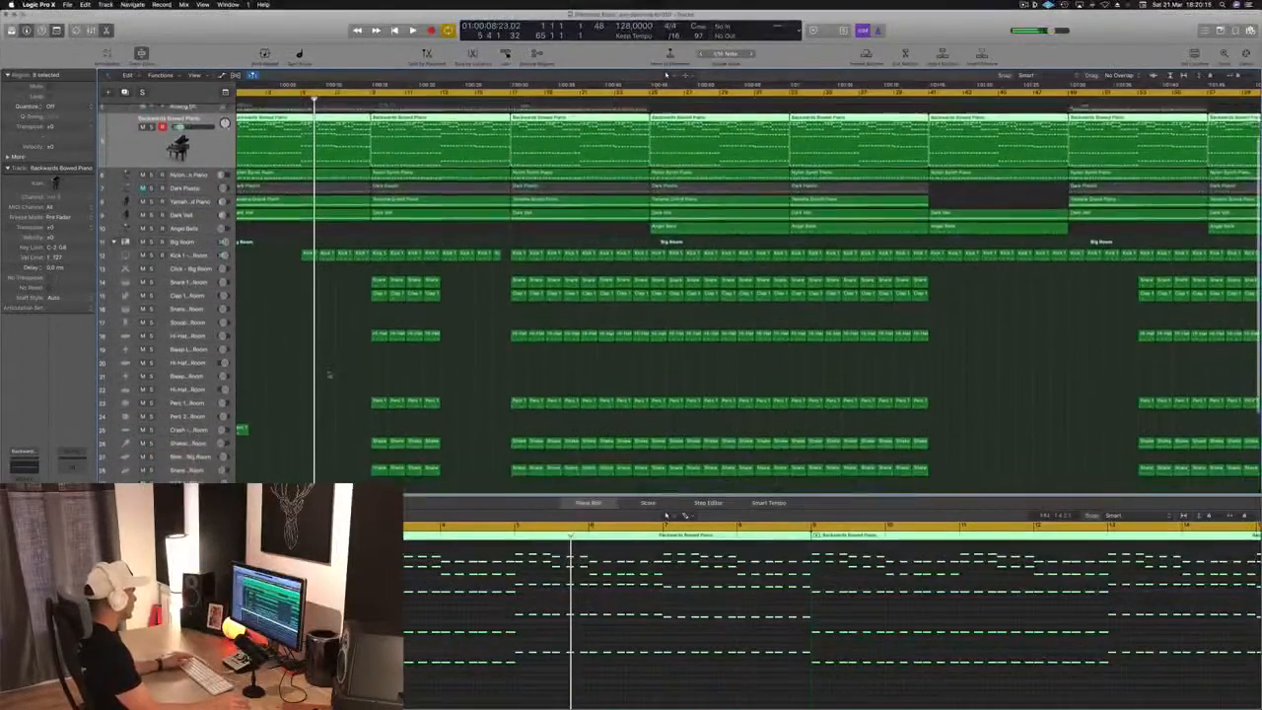
pyautogui.scroll(-4, 335, 415)
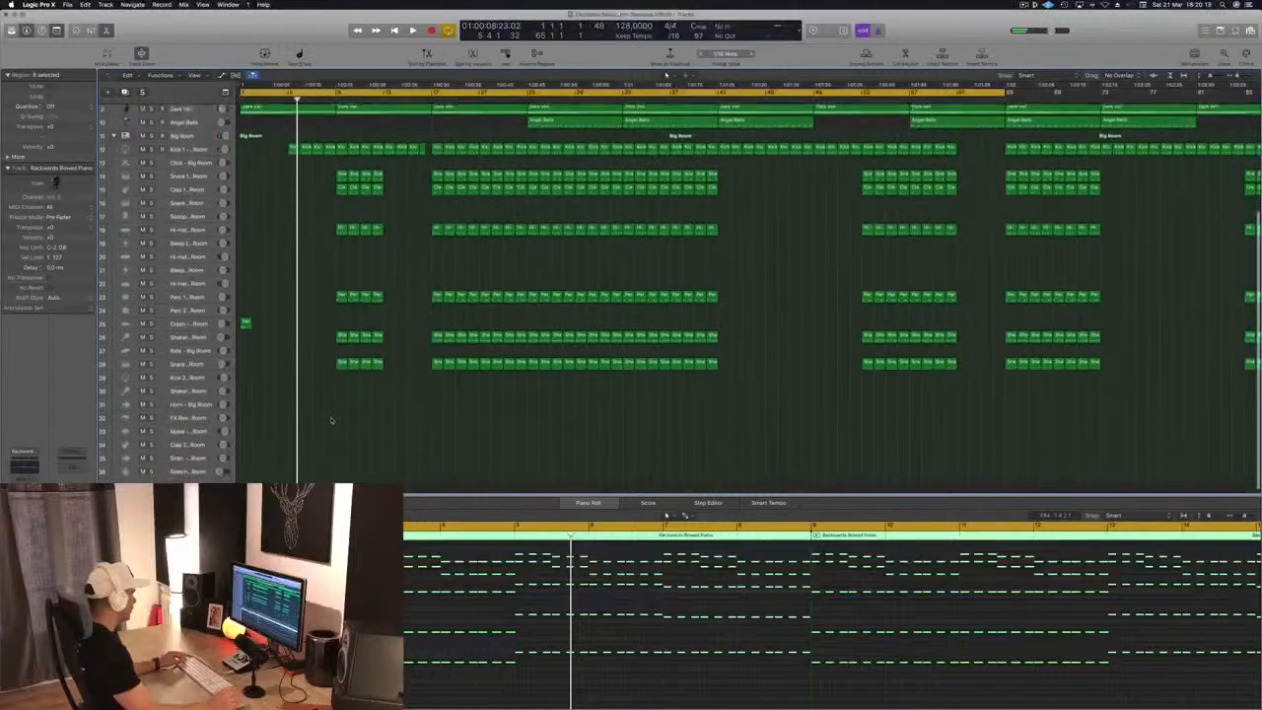
pyautogui.click(178, 410)
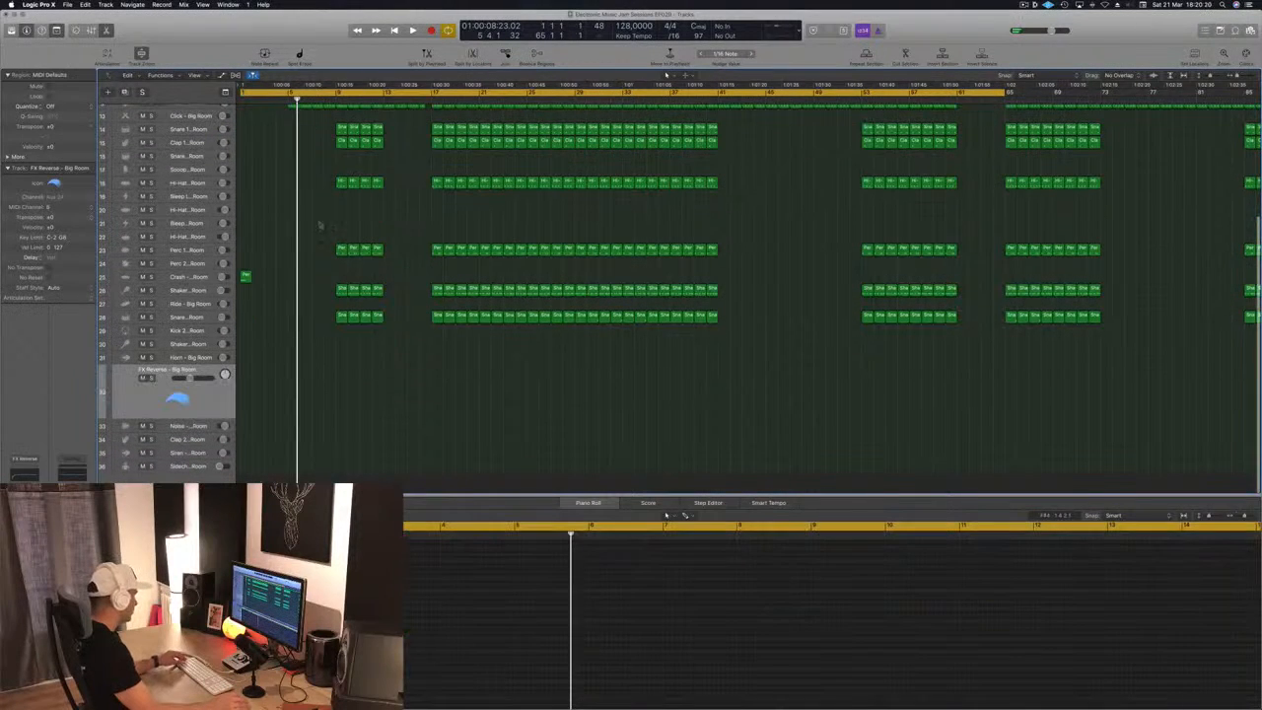
pyautogui.moveTo(246, 280); pyautogui.dragTo(330, 399)
# Play the passage and lengthen the note in the FX Reverse region until it fills bar 8
pyautogui.moveTo(711, 601); pyautogui.dragTo(760, 639)
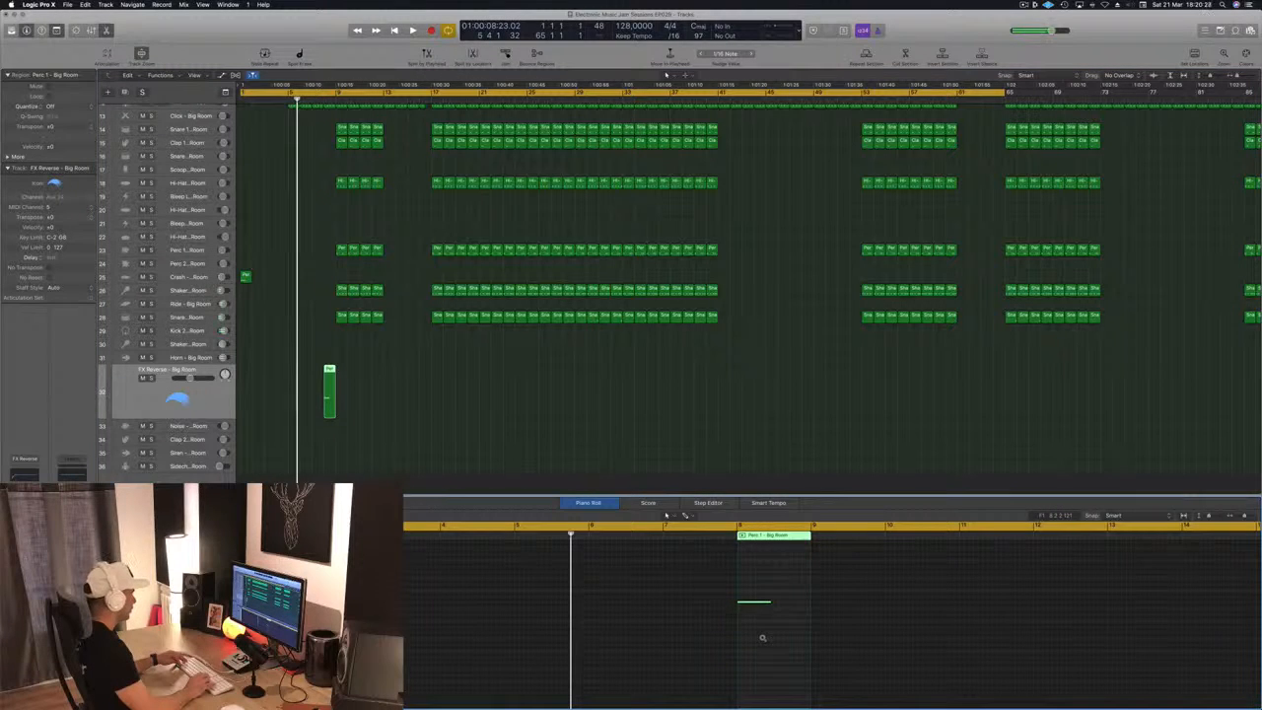
pyautogui.press('space')
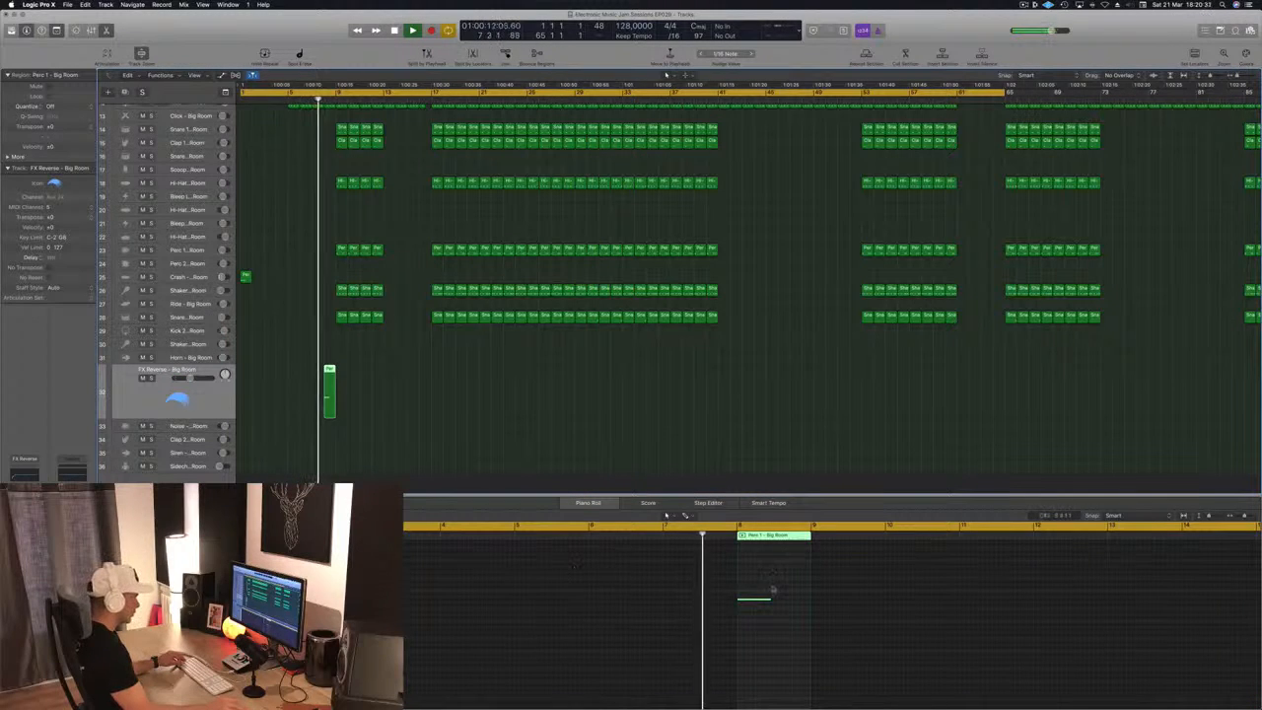
pyautogui.moveTo(772, 600); pyautogui.dragTo(803, 610)
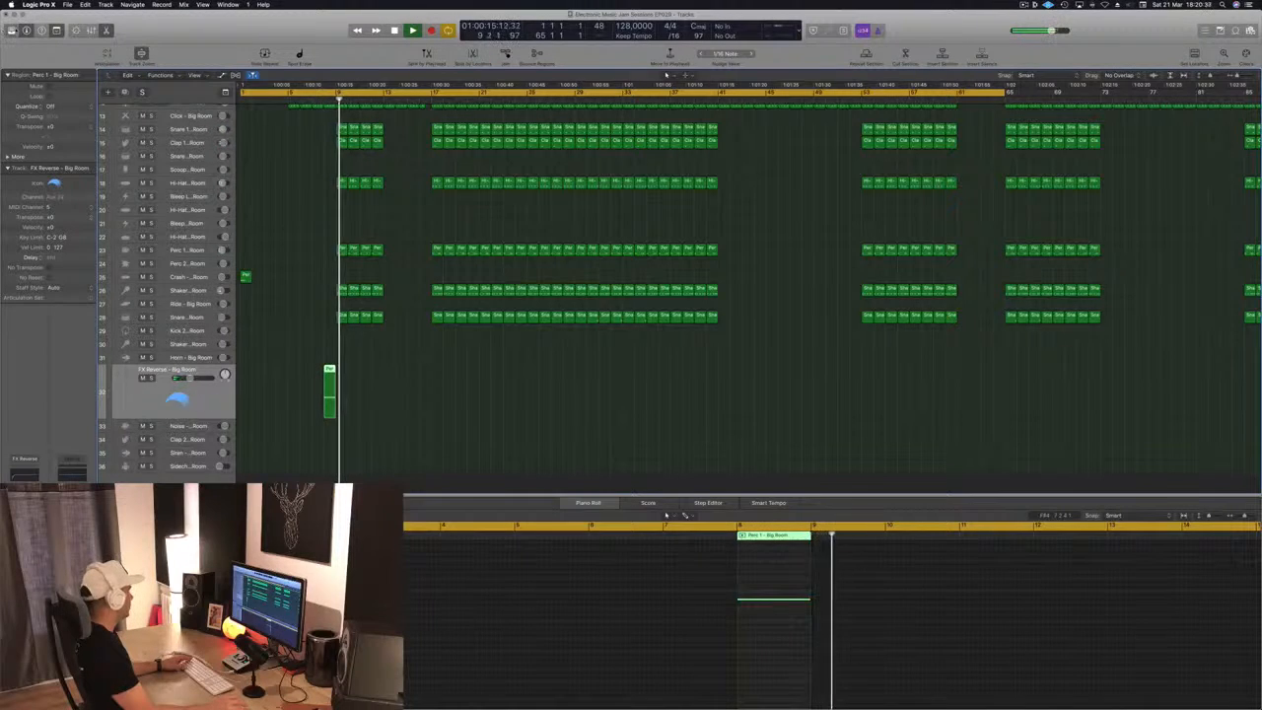
# Audition the Noise Burst - Radiant sound on the FX Reverse track, and load Noise Downer - Dropkick instead
pyautogui.press('y')
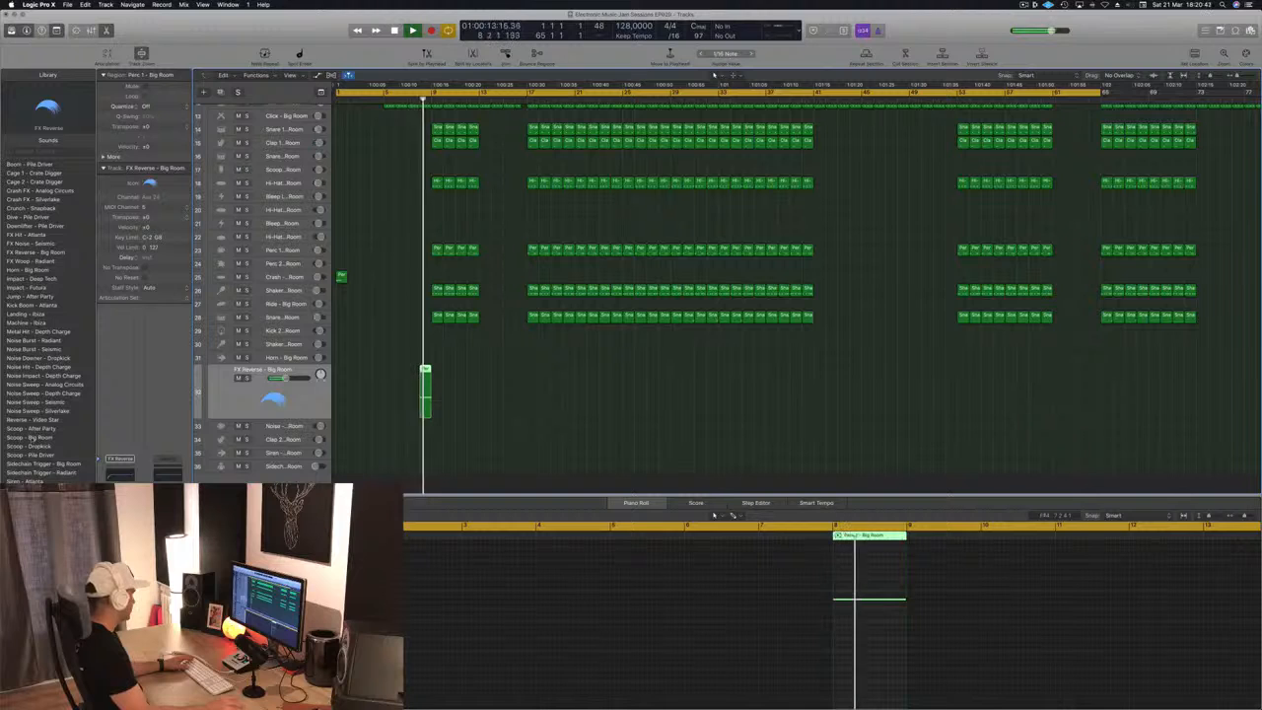
pyautogui.click(34, 341)
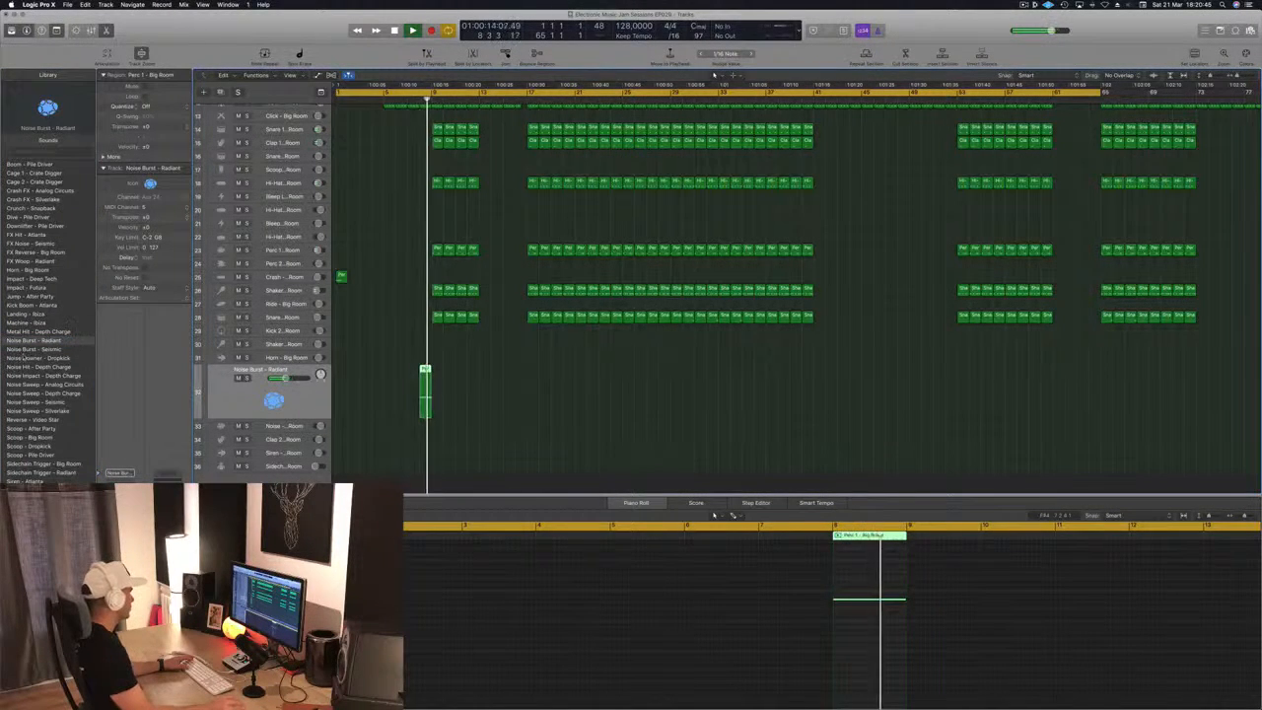
pyautogui.click(35, 356)
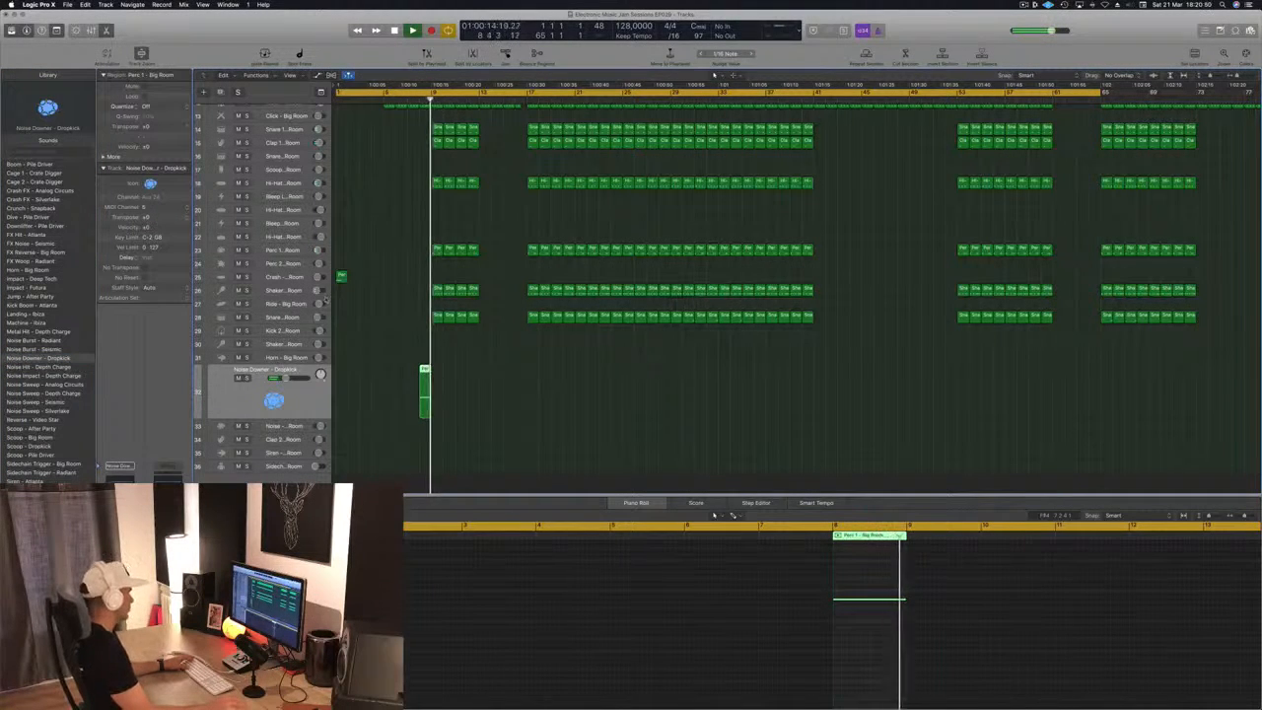
# Copy the crash region from bar 1 to bar 9 on the same Crash track
pyautogui.scroll(3, 378, 152)
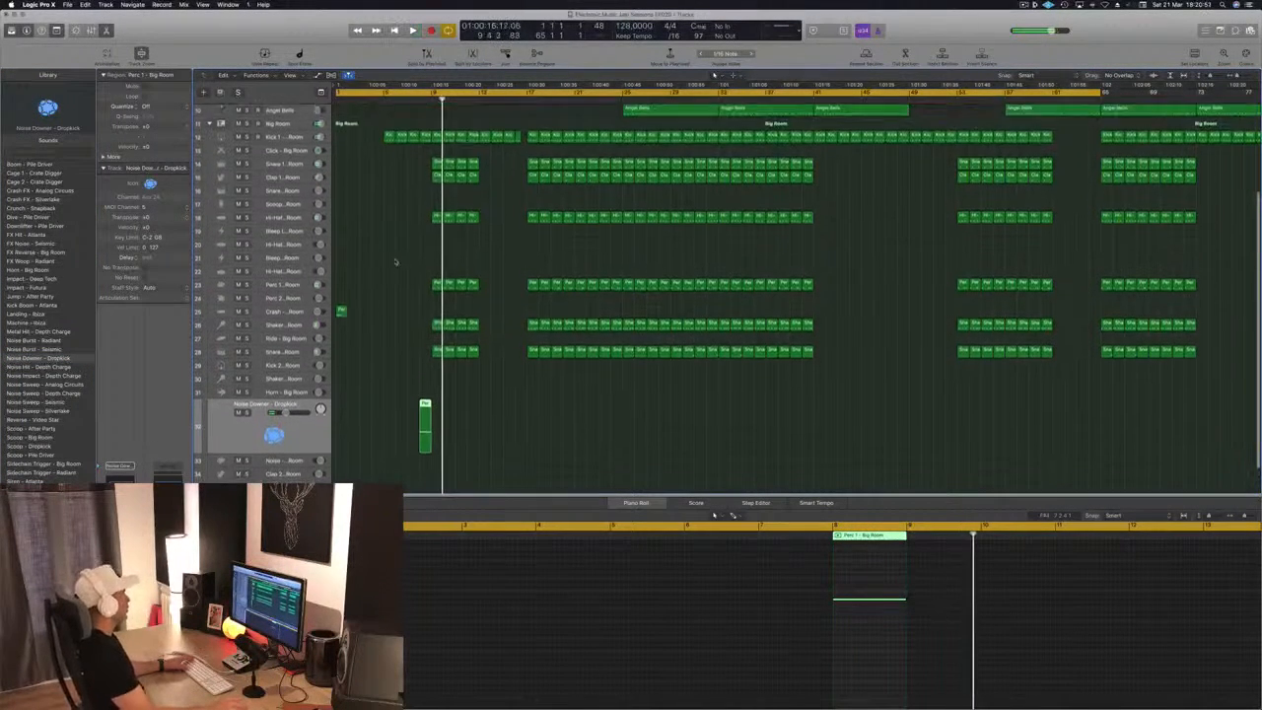
pyautogui.moveTo(341, 321); pyautogui.dragTo(418, 318)
pyautogui.scroll(-5, 395, 277)
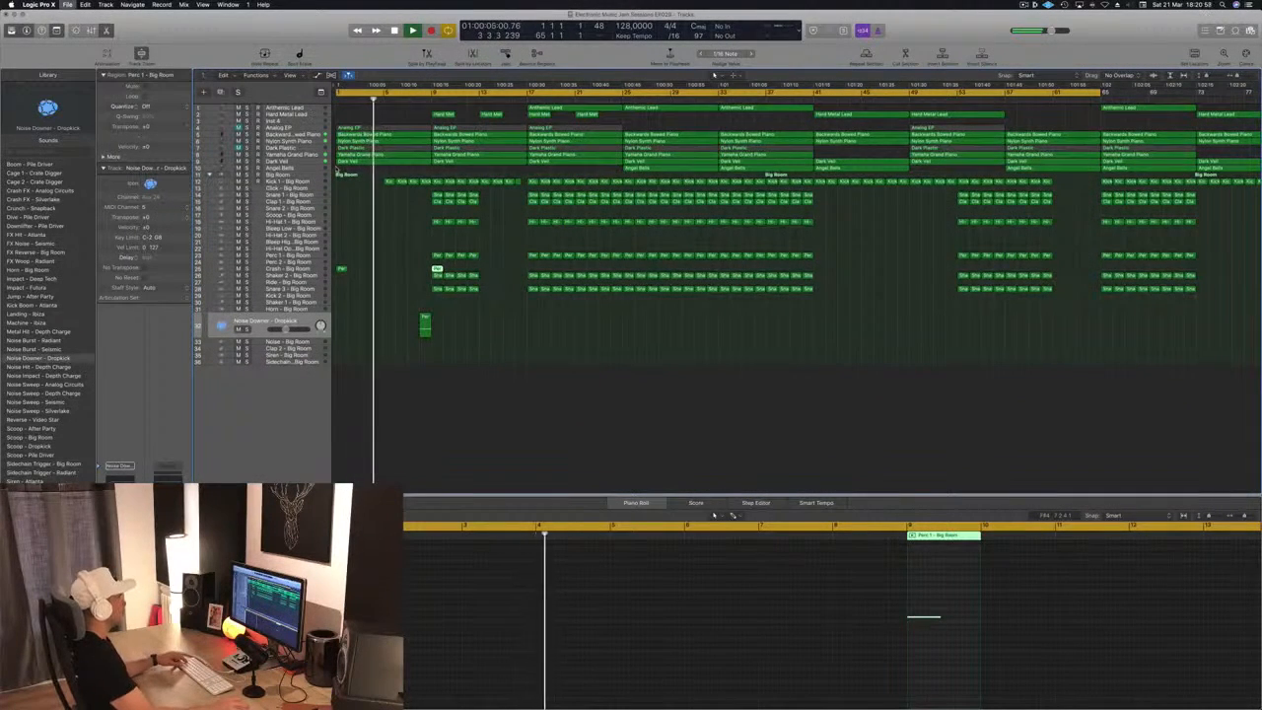
# Stop playback and hide the piano roll editor below the arrangement to enlarge the track area
pyautogui.scroll(4, 417, 223)
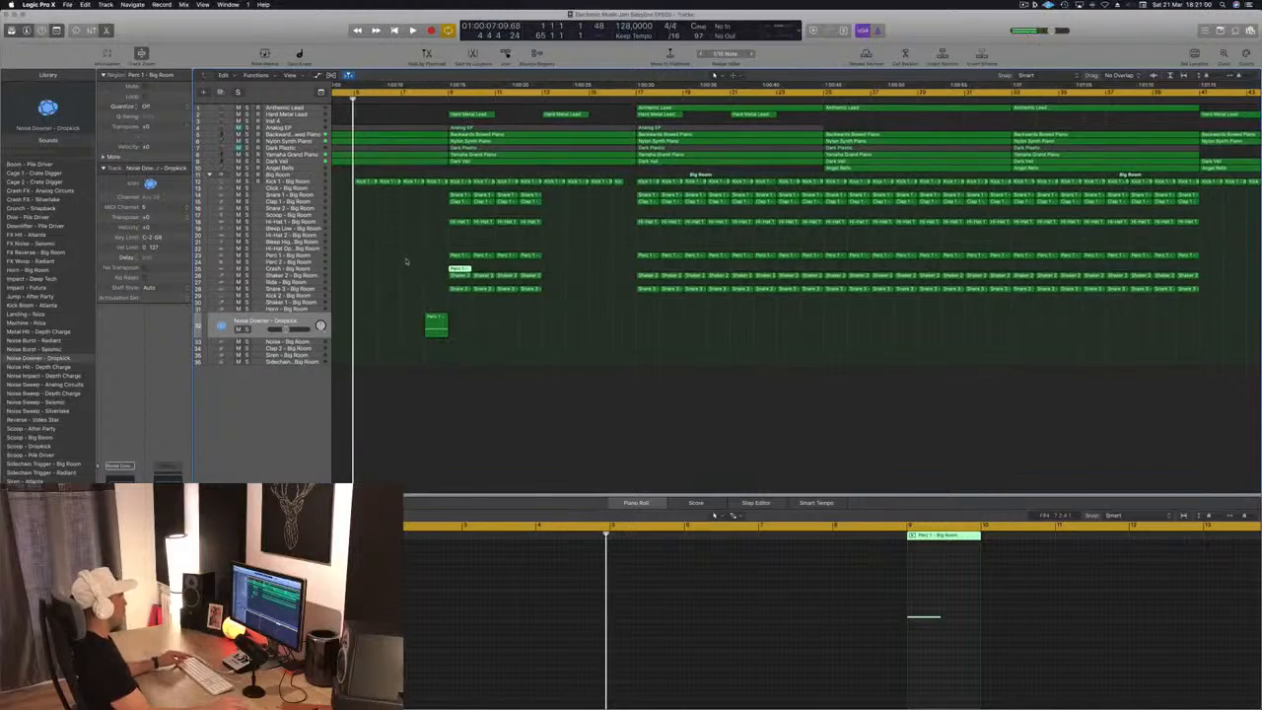
pyautogui.hscroll(-3, 412, 260)
pyautogui.scroll(3, 412, 260)
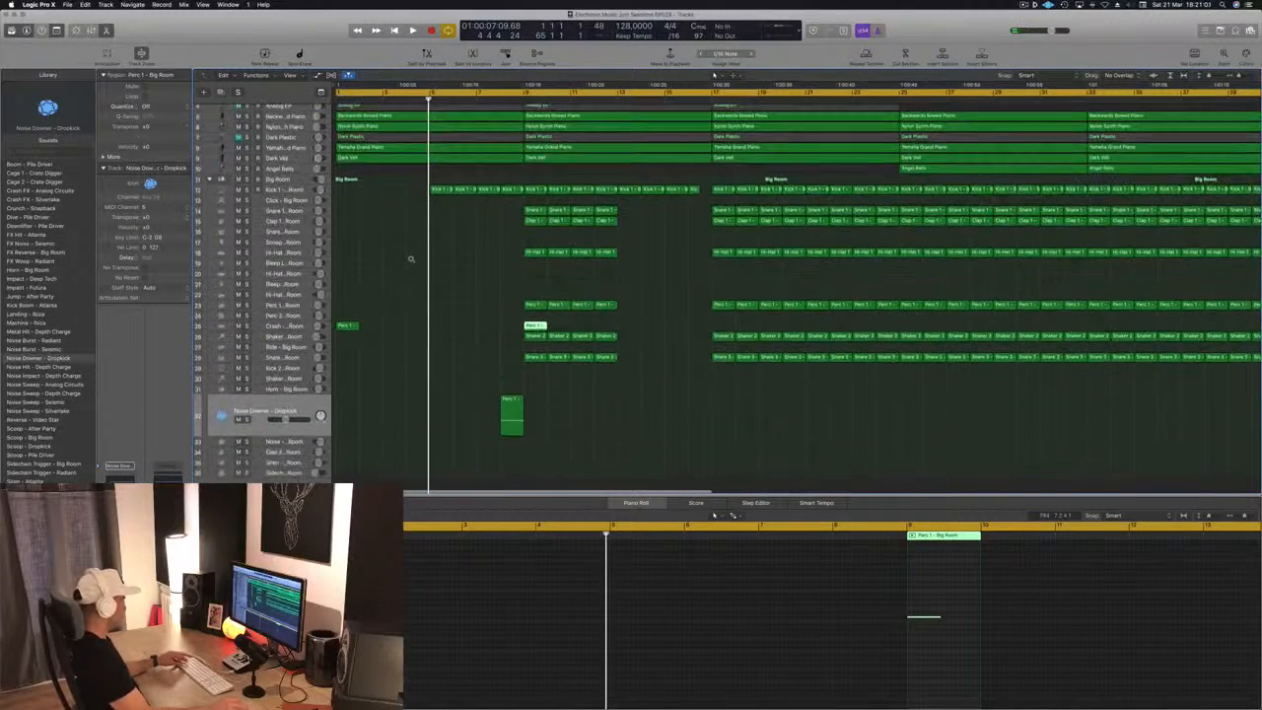
pyautogui.press('x')
pyautogui.press('x')
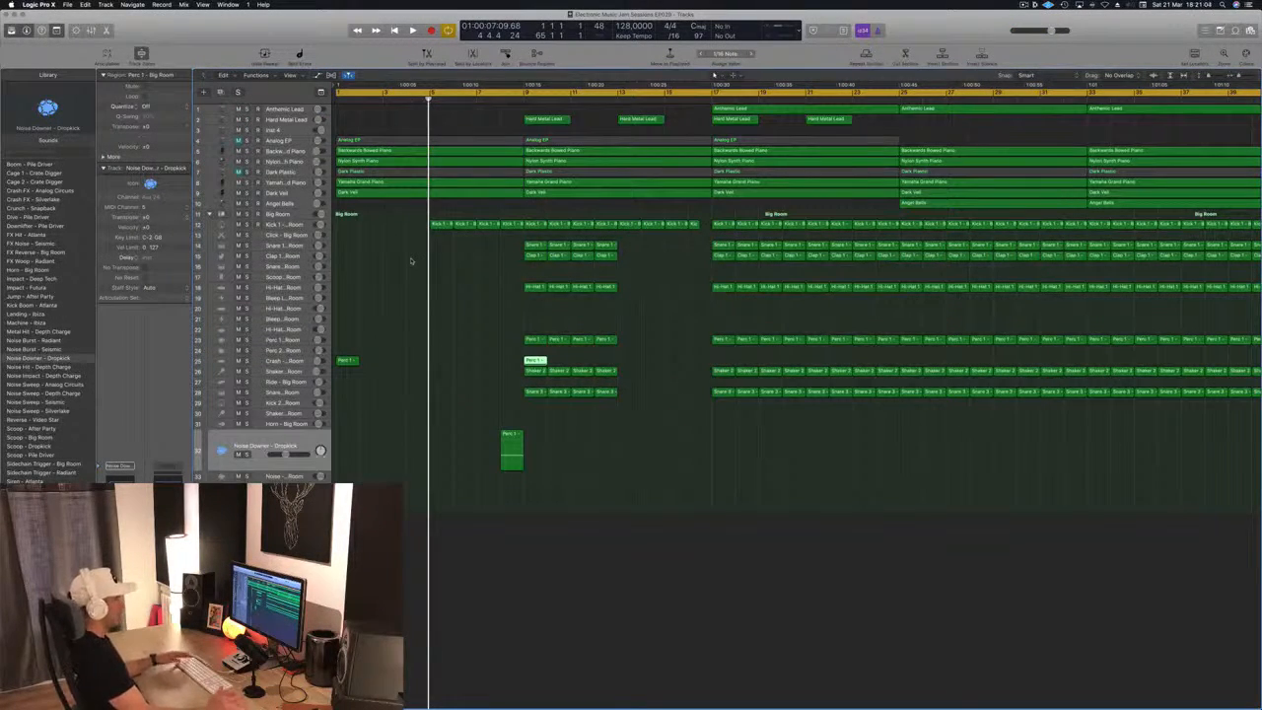
pyautogui.scroll(-3, 417, 279)
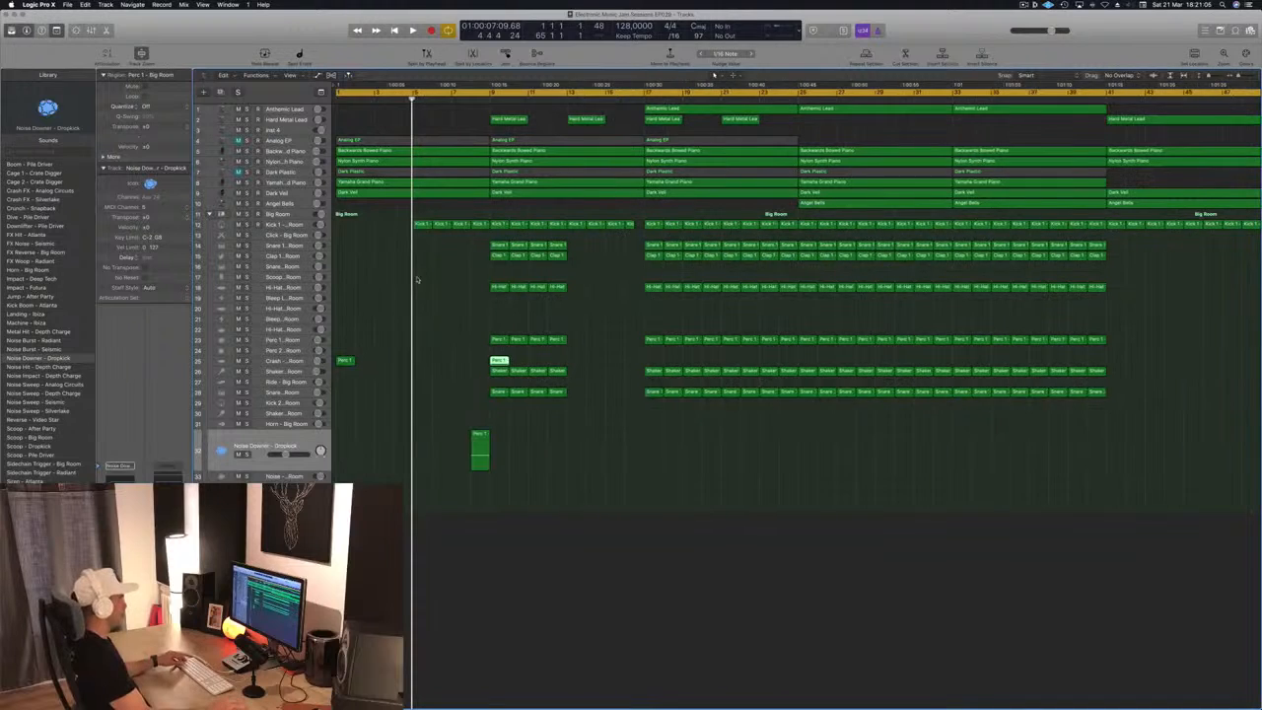
pyautogui.scroll(3, 417, 279)
pyautogui.hscroll(-2, 418, 280)
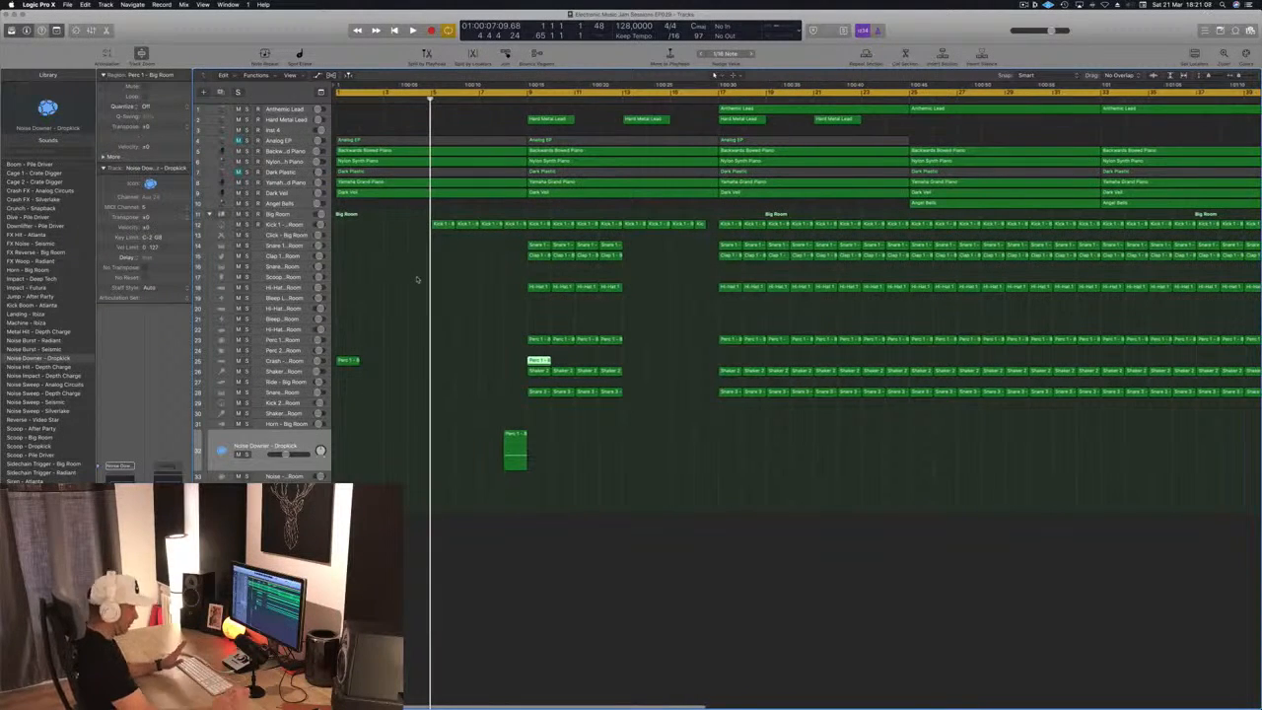
# Play the end of the intro and inspect the notes of the Kick 1 region at bar 8 in the piano roll
pyautogui.press('space')
pyautogui.click(418, 280)
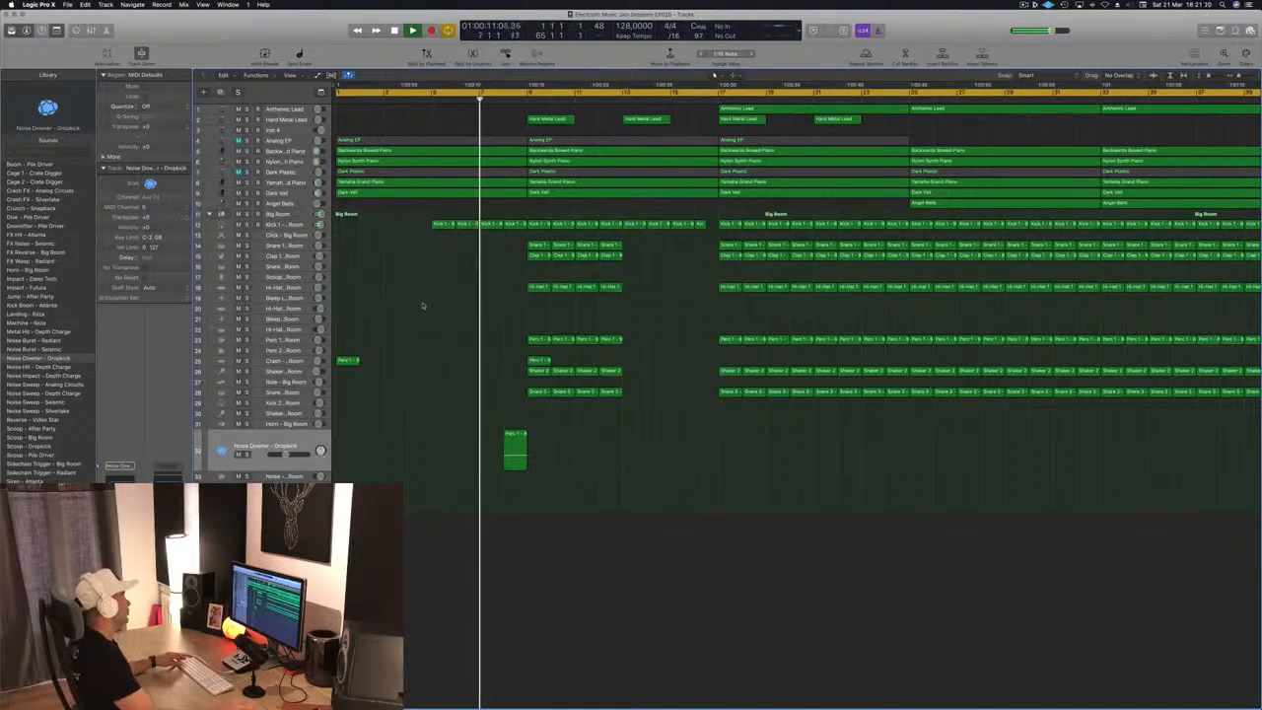
pyautogui.doubleClick(514, 225)
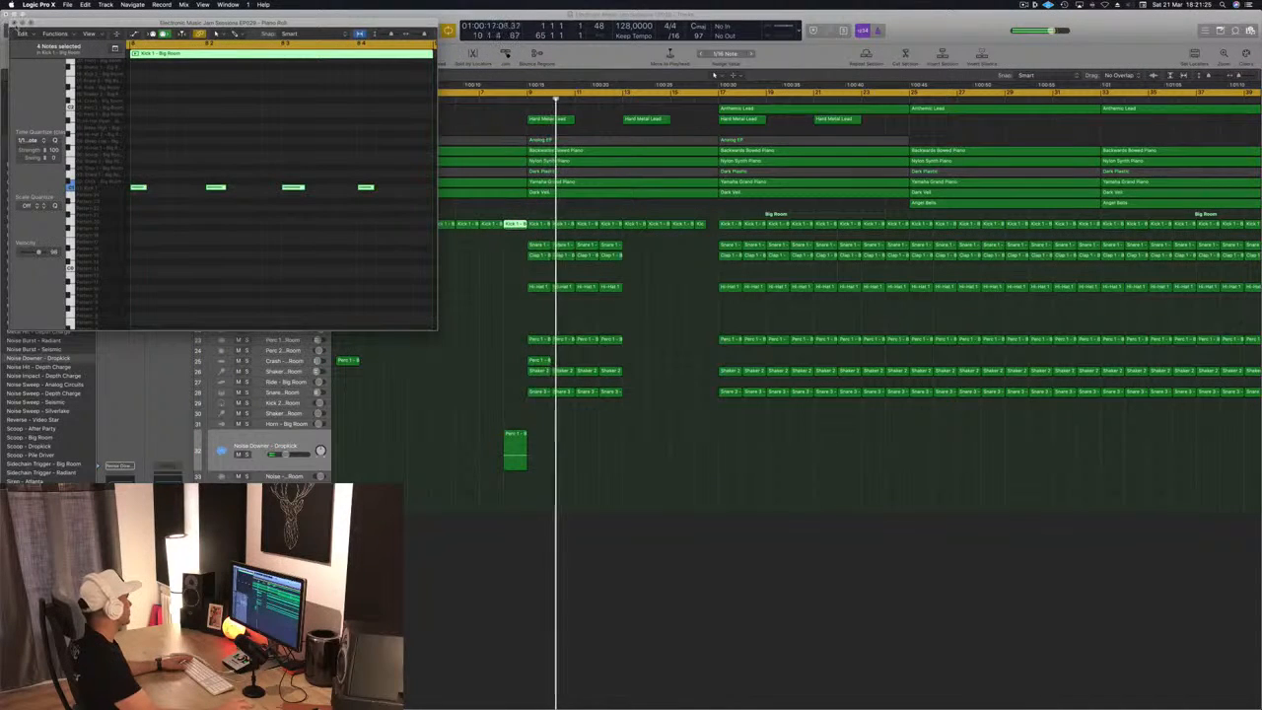
pyautogui.click(15, 22)
# Stop playback and delete the two Hard Metal Lead regions between bars 9 and 17
pyautogui.press('space')
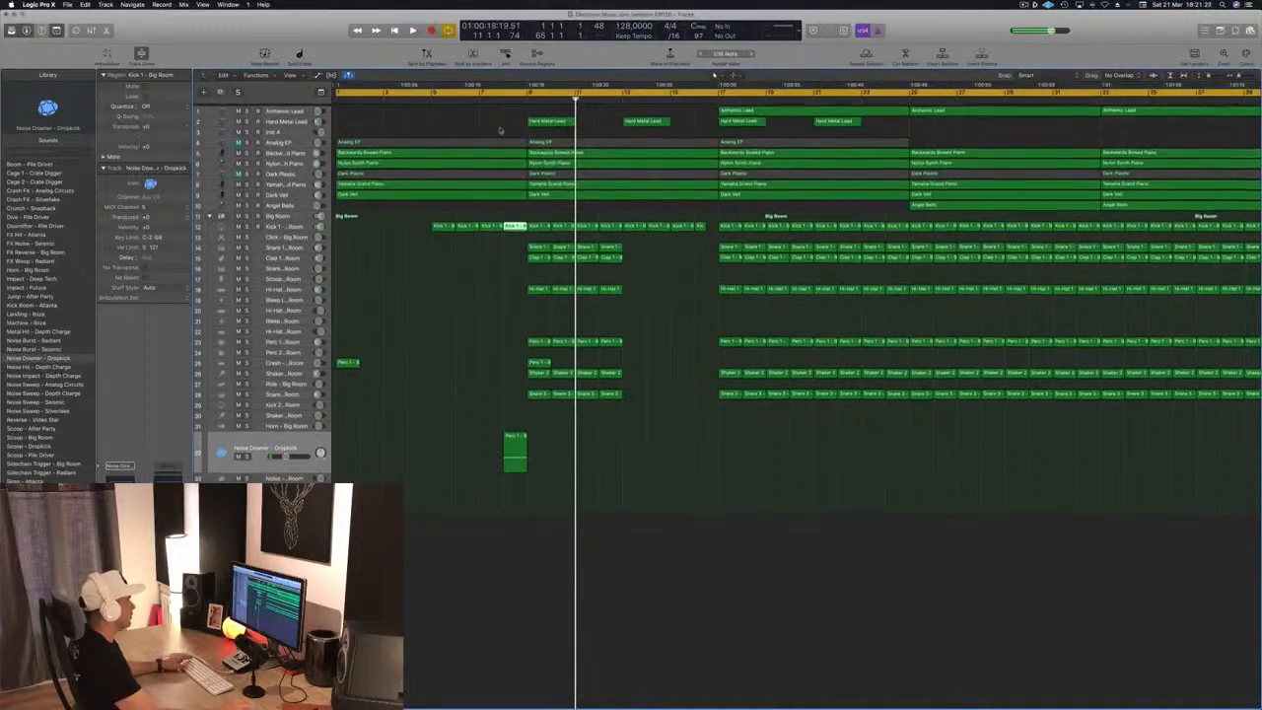
pyautogui.moveTo(522, 117); pyautogui.dragTo(623, 121)
pyautogui.press('Delete')
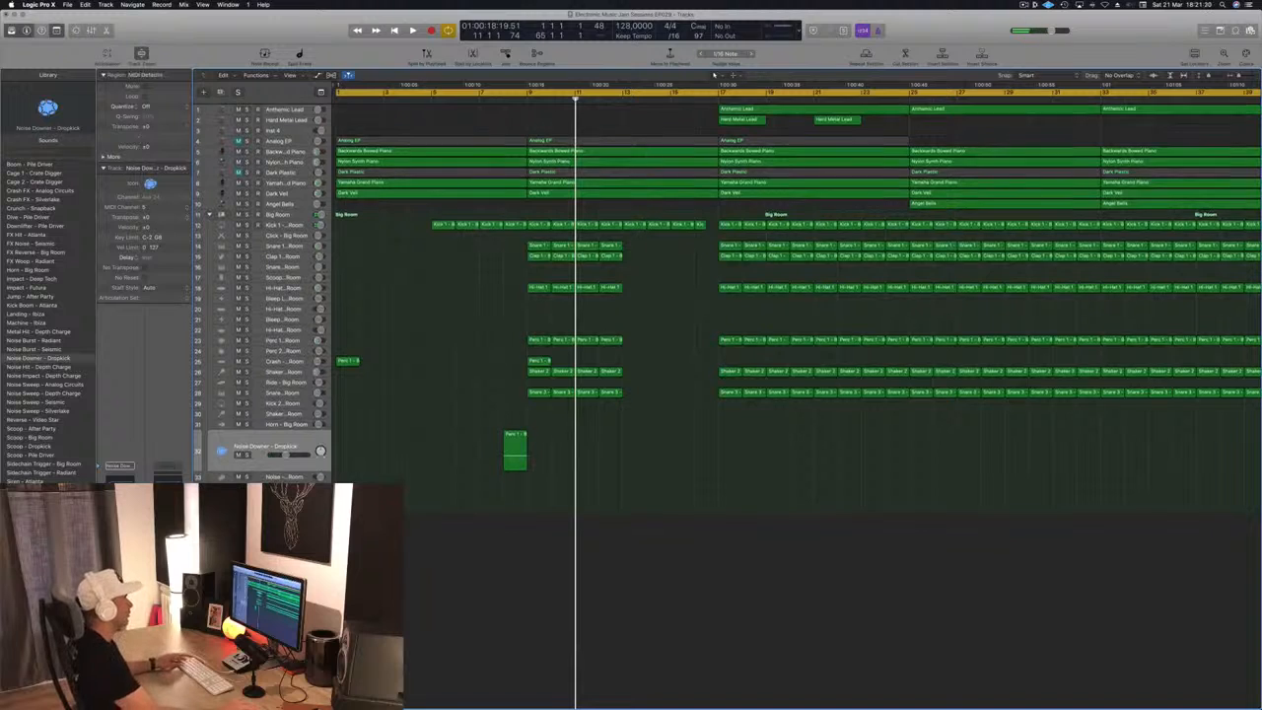
# Copy the Anthemic Lead region from bar 17 to bar 9 and move the Anthemic Lead track below Analog EP
pyautogui.press('Return')
pyautogui.press('space')
pyautogui.click(787, 111)
pyautogui.moveTo(788, 111); pyautogui.dragTo(598, 118)
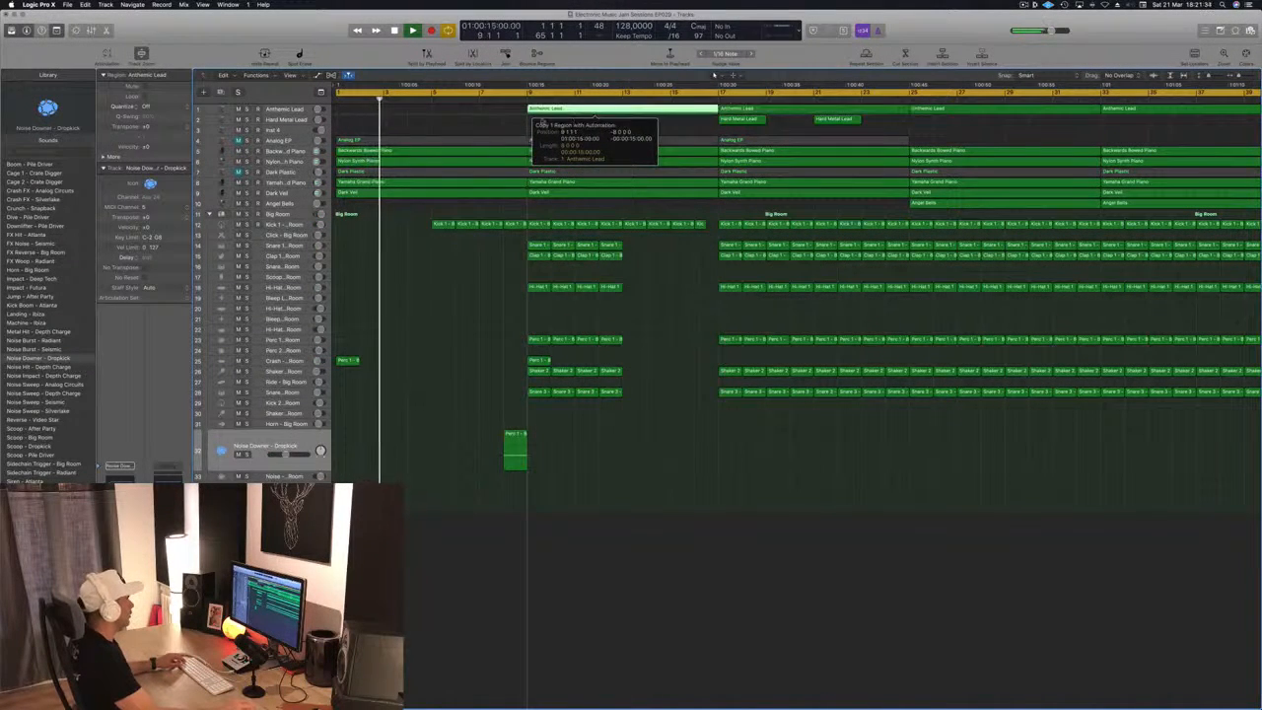
pyautogui.moveTo(289, 110); pyautogui.dragTo(296, 163)
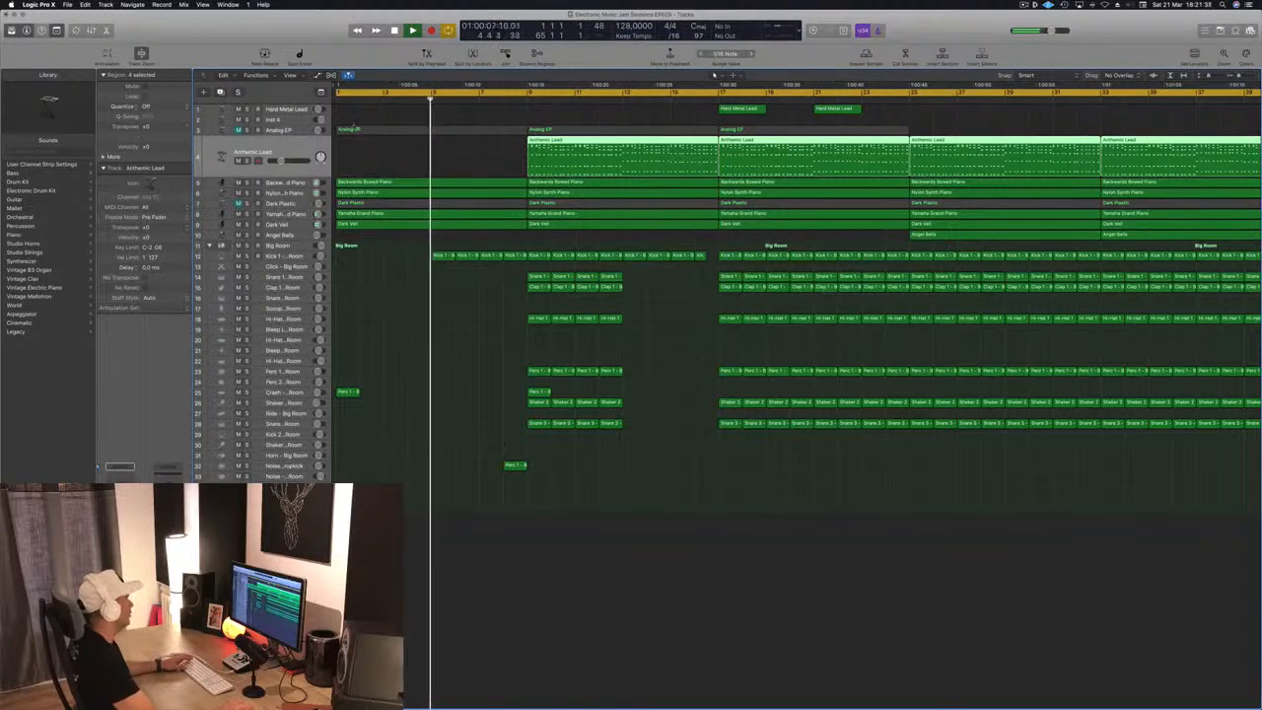
# Play the arrangement from bar 9 and review how the Anthemic Lead sits with the other layers across the sections
pyautogui.click(518, 100)
pyautogui.hscroll(-2, 434, 137)
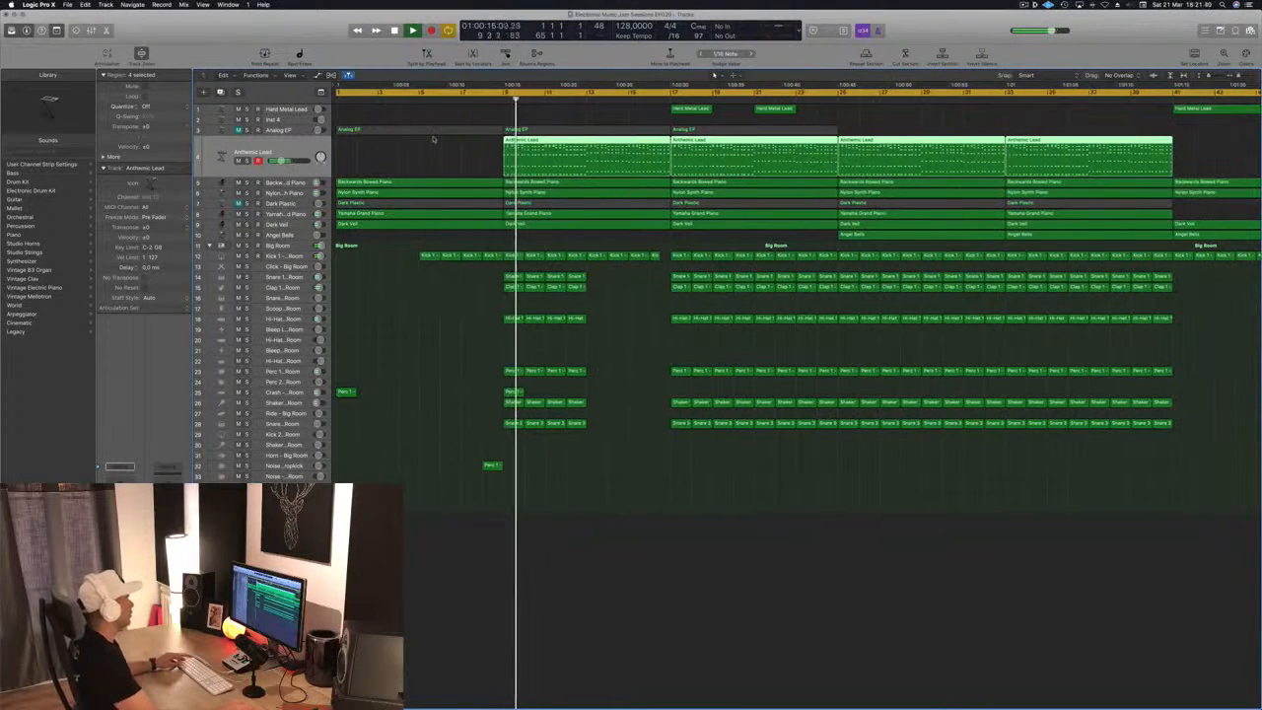
pyautogui.hscroll(-6, 436, 161)
pyautogui.hscroll(6, 394, 168)
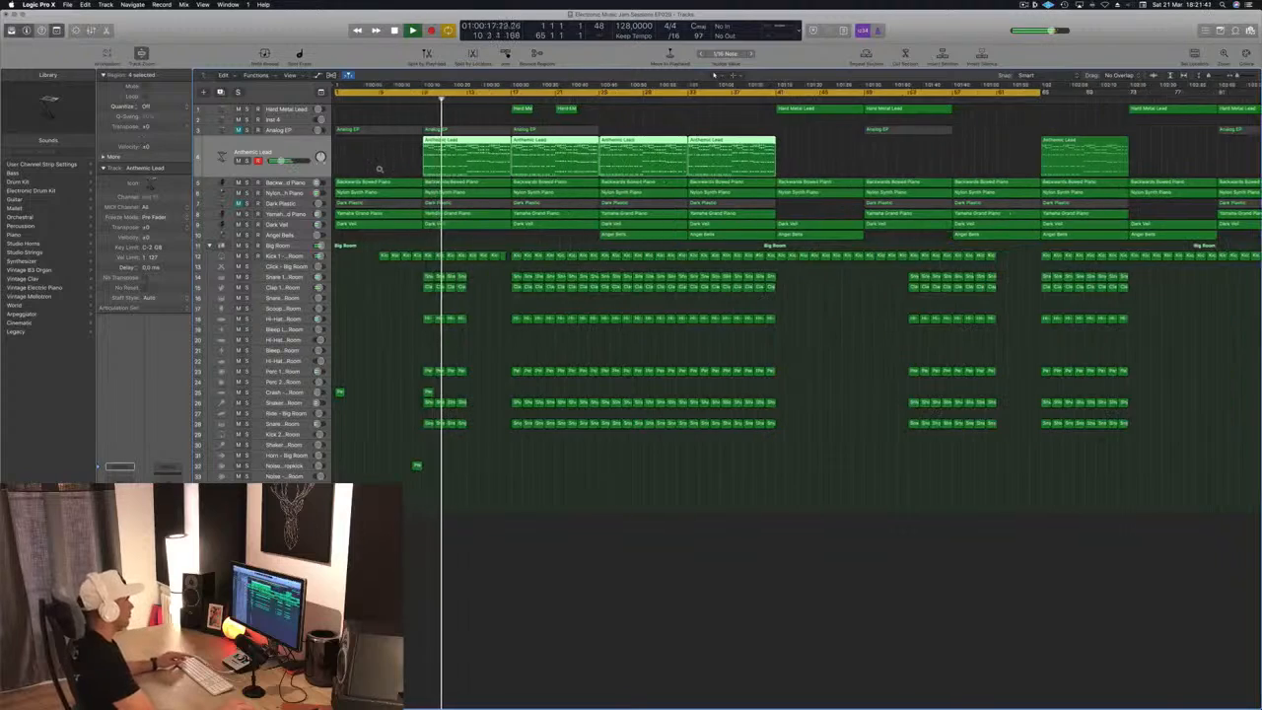
pyautogui.hscroll(-2, 415, 166)
pyautogui.hscroll(4, 416, 167)
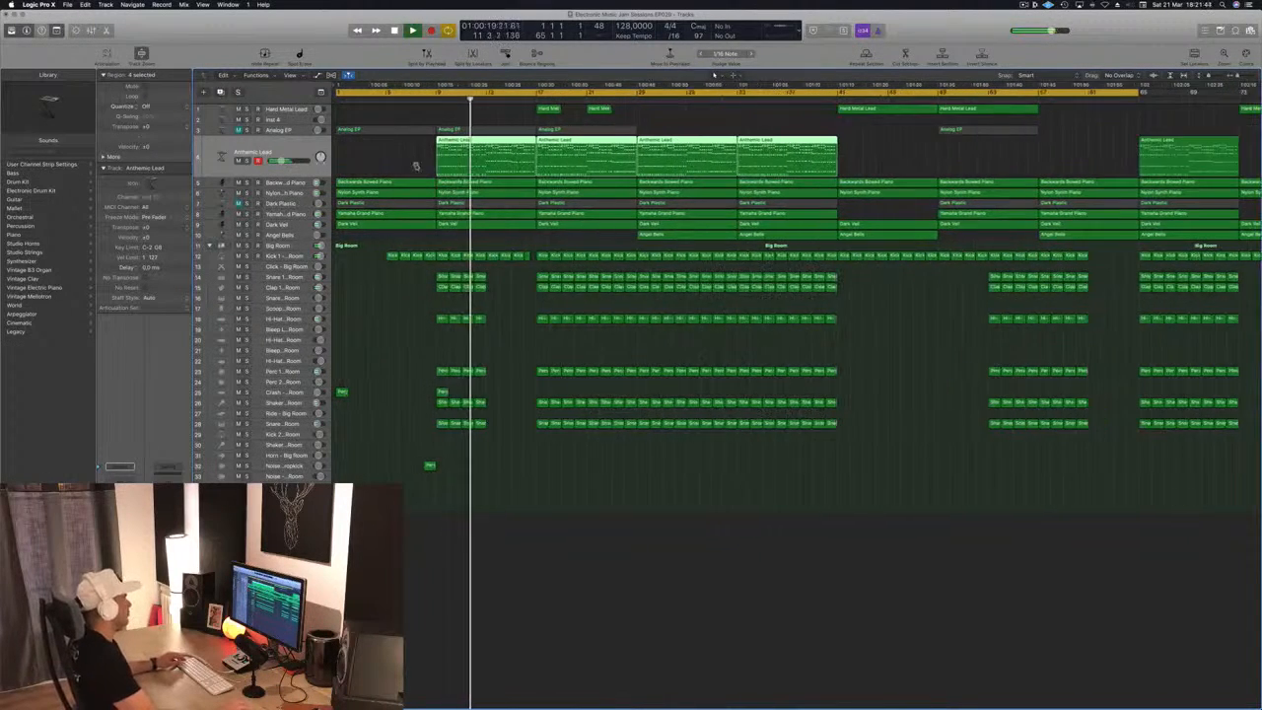
pyautogui.hscroll(-3, 416, 167)
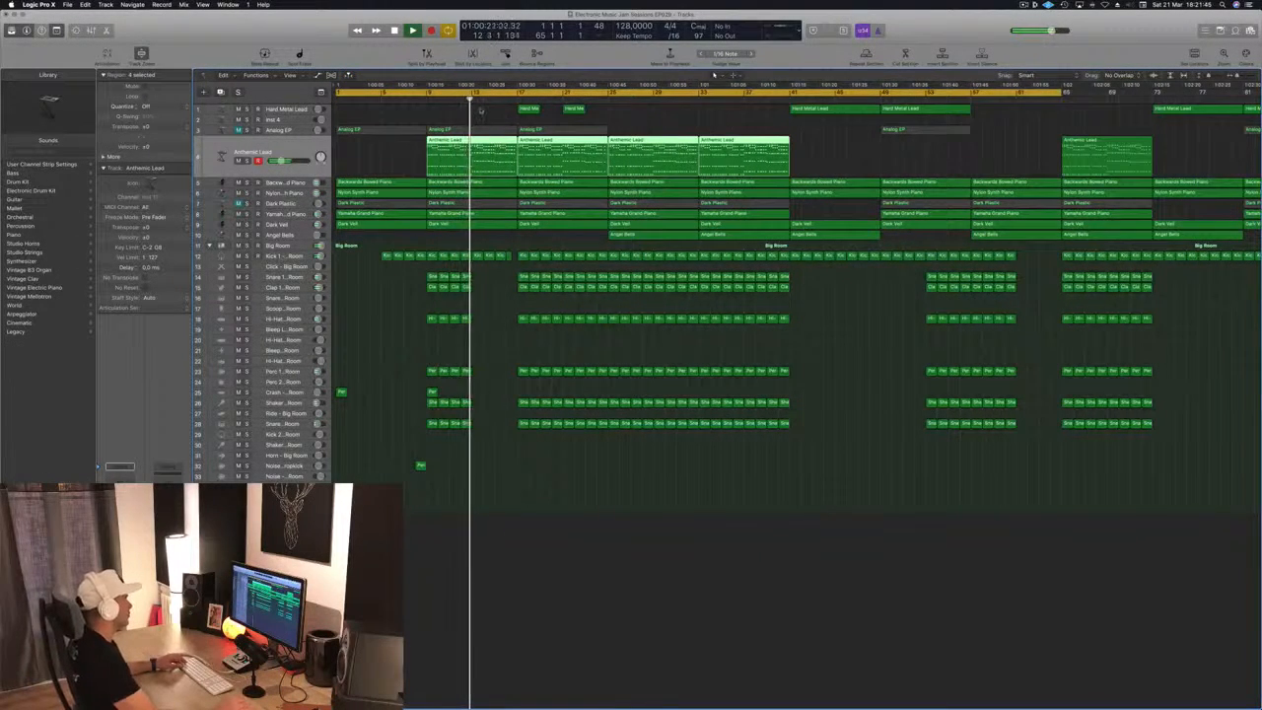
pyautogui.click(422, 99)
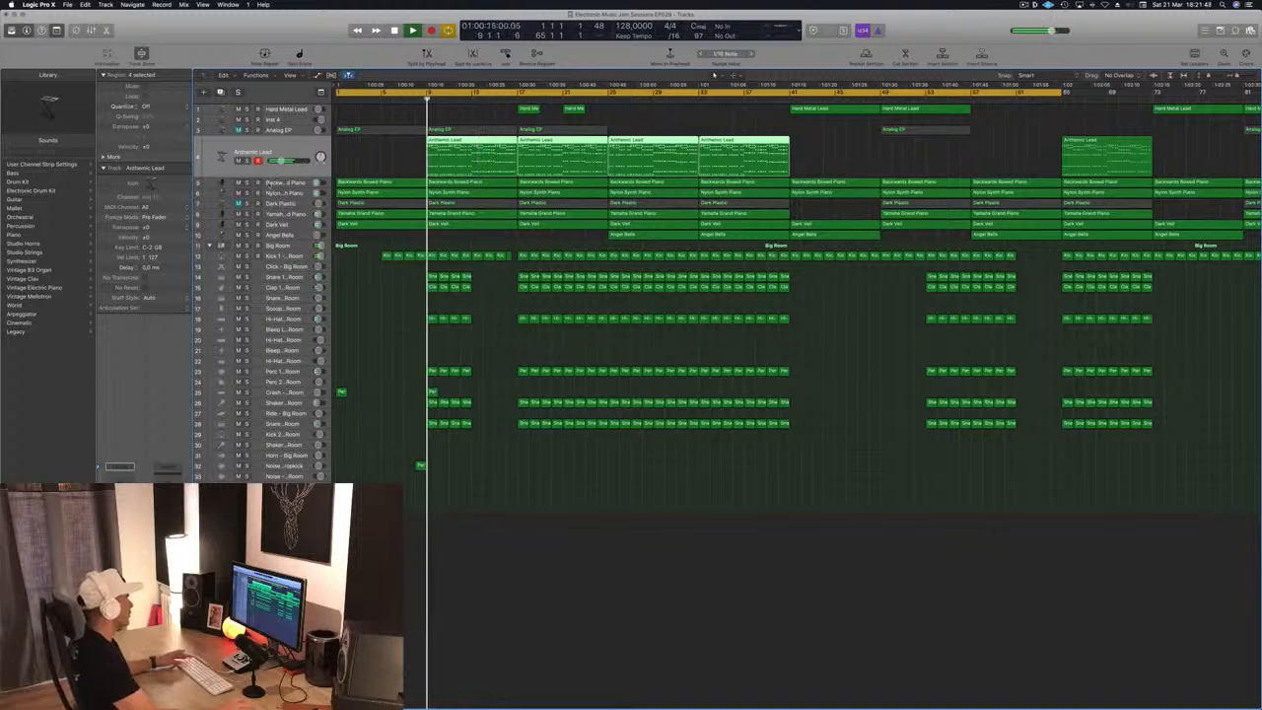
pyautogui.press('super+Right')
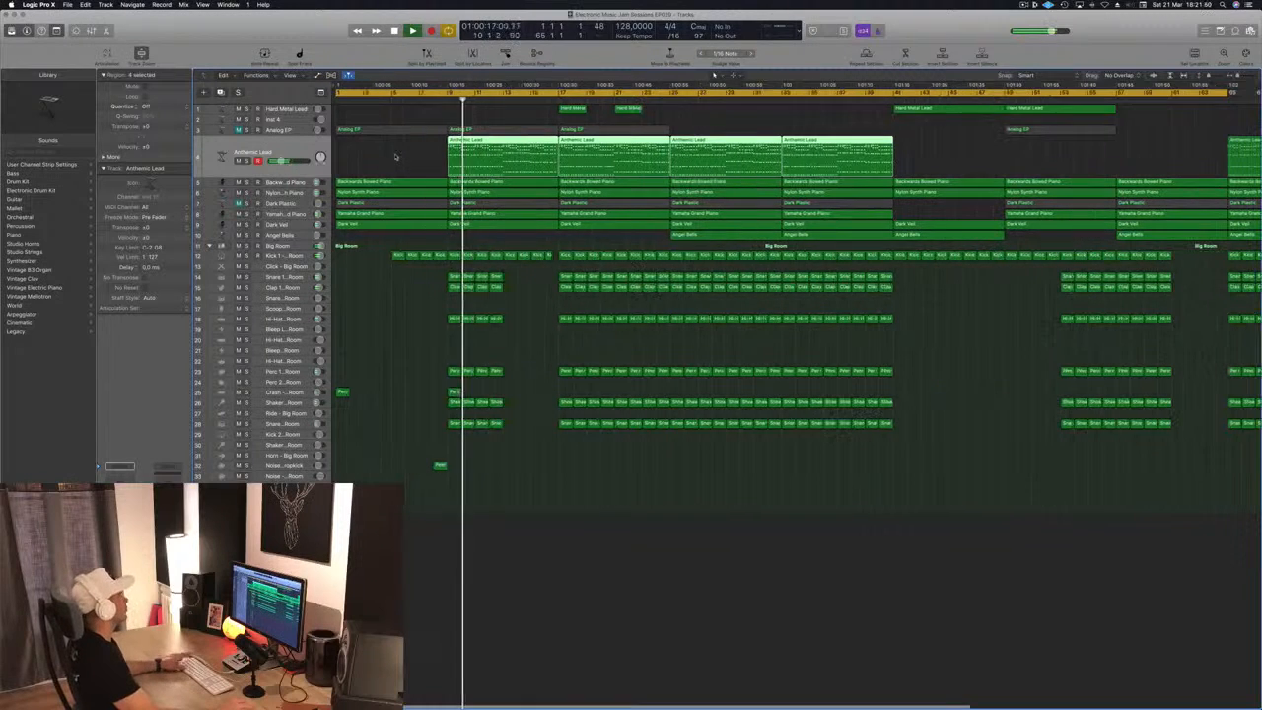
# Play from the beginning, unmute the Dark Plastic track, and delete its region between bars 1 and 9
pyautogui.press('Return')
pyautogui.click(277, 108)
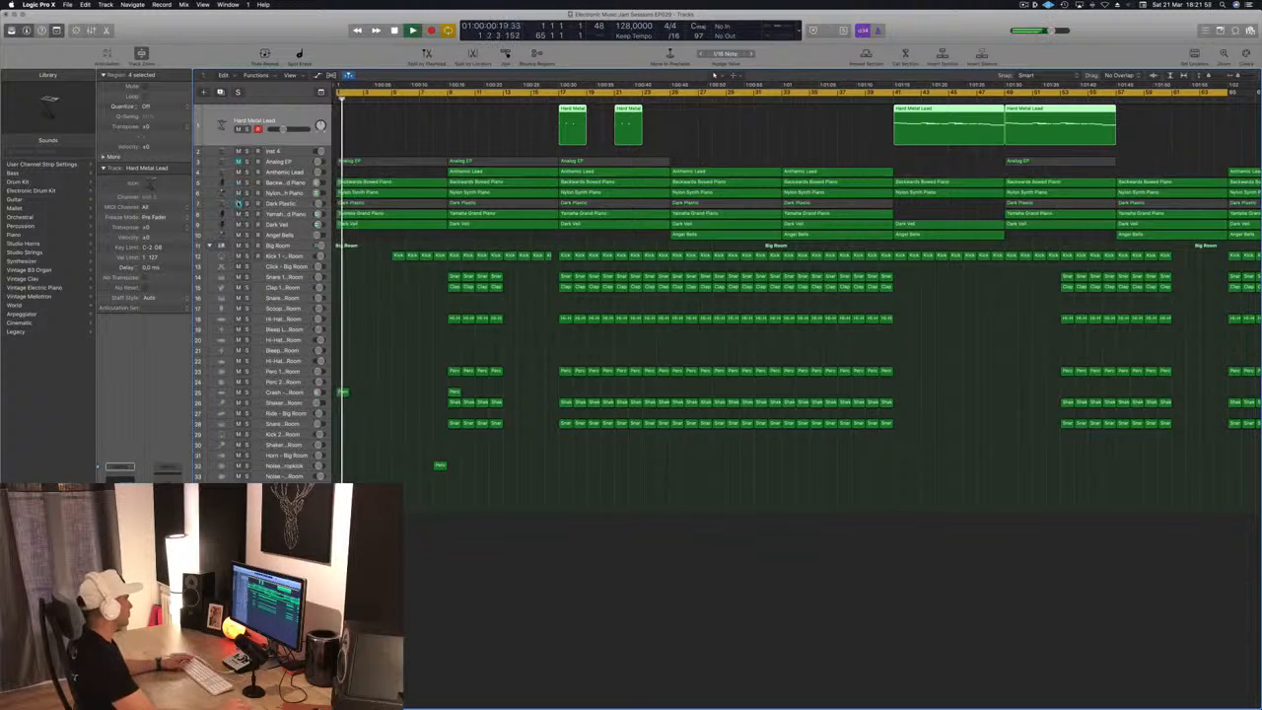
pyautogui.click(238, 204)
pyautogui.click(238, 204)
pyautogui.click(239, 204)
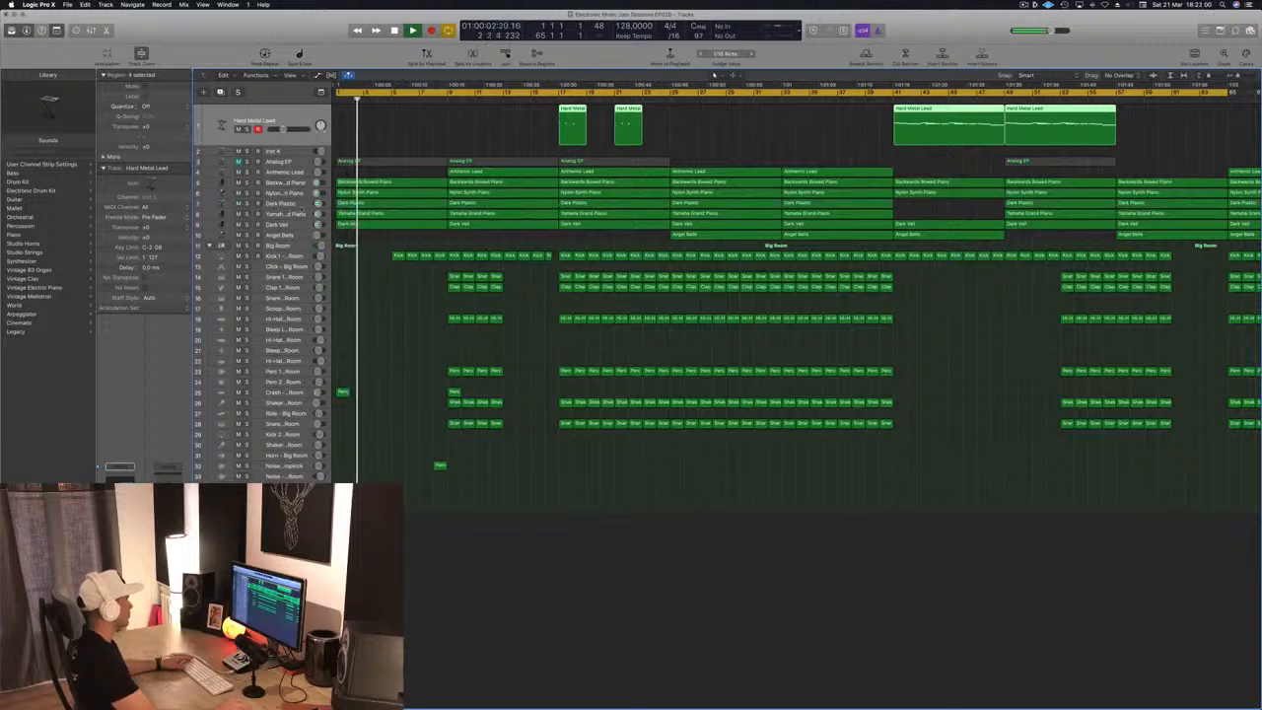
pyautogui.click(390, 204)
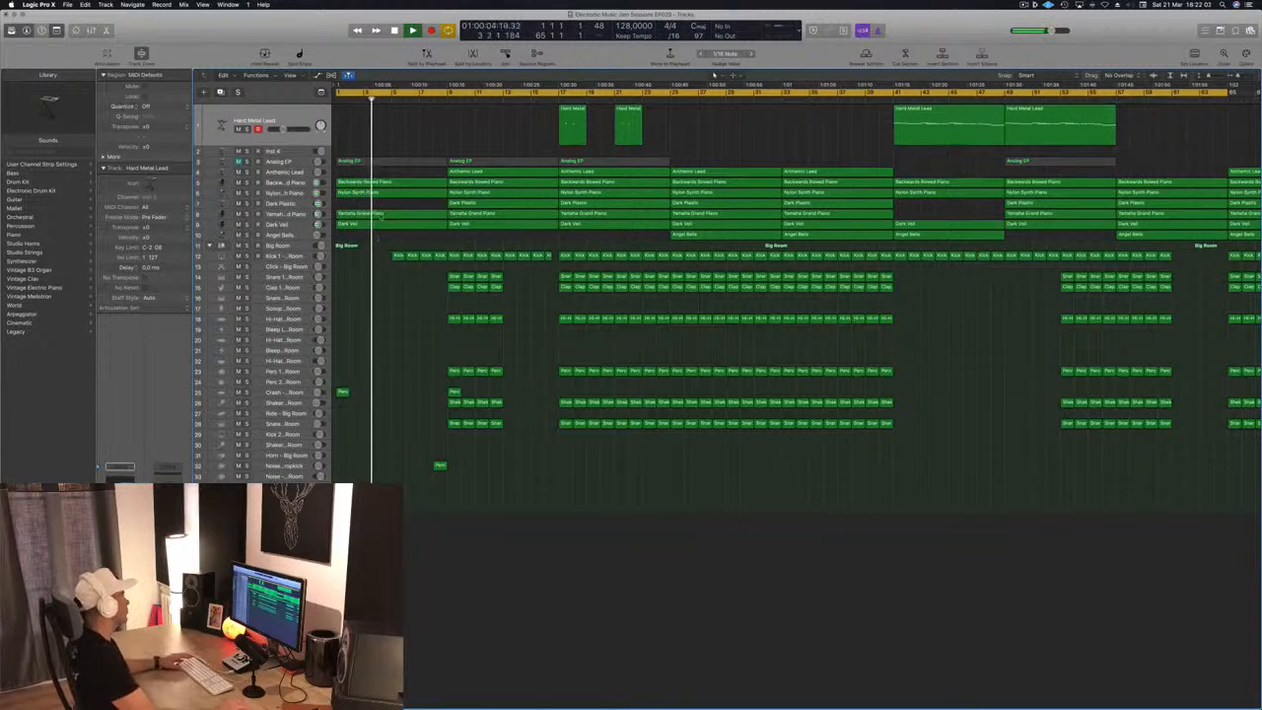
# Unmute the Analog EP track and audition it from the beginning of the arrangement
pyautogui.click(238, 160)
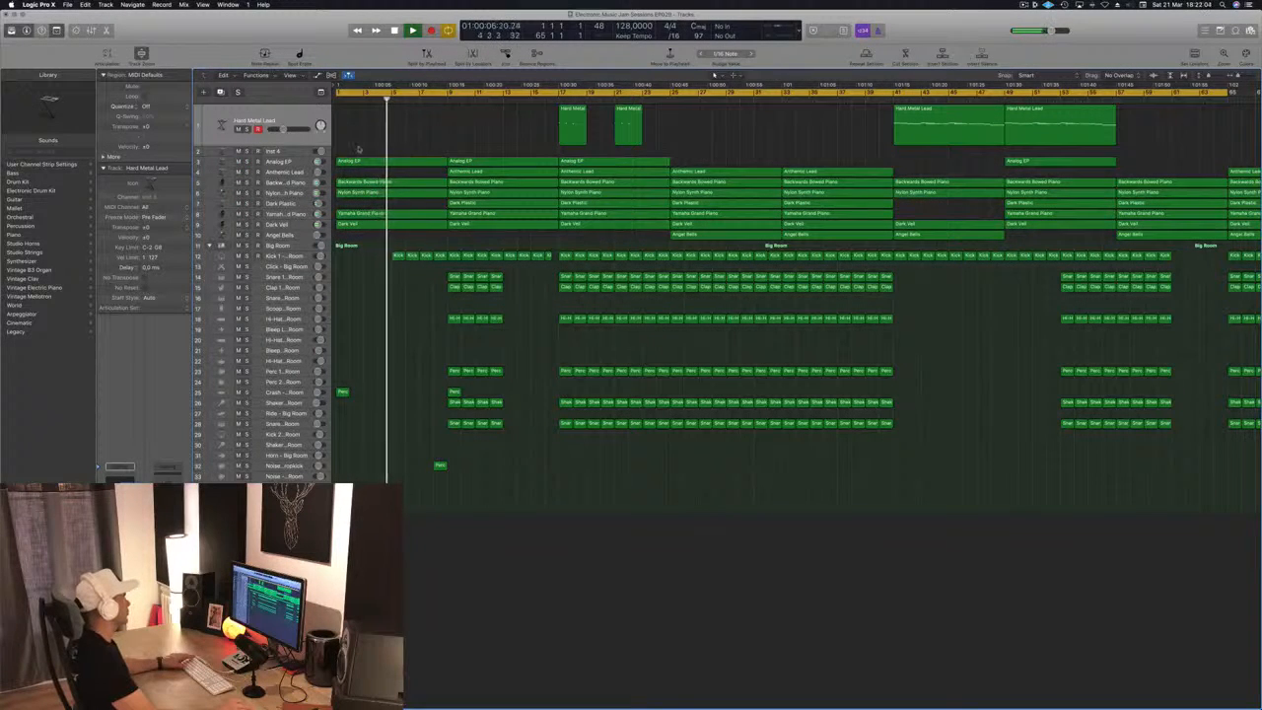
pyautogui.click(285, 162)
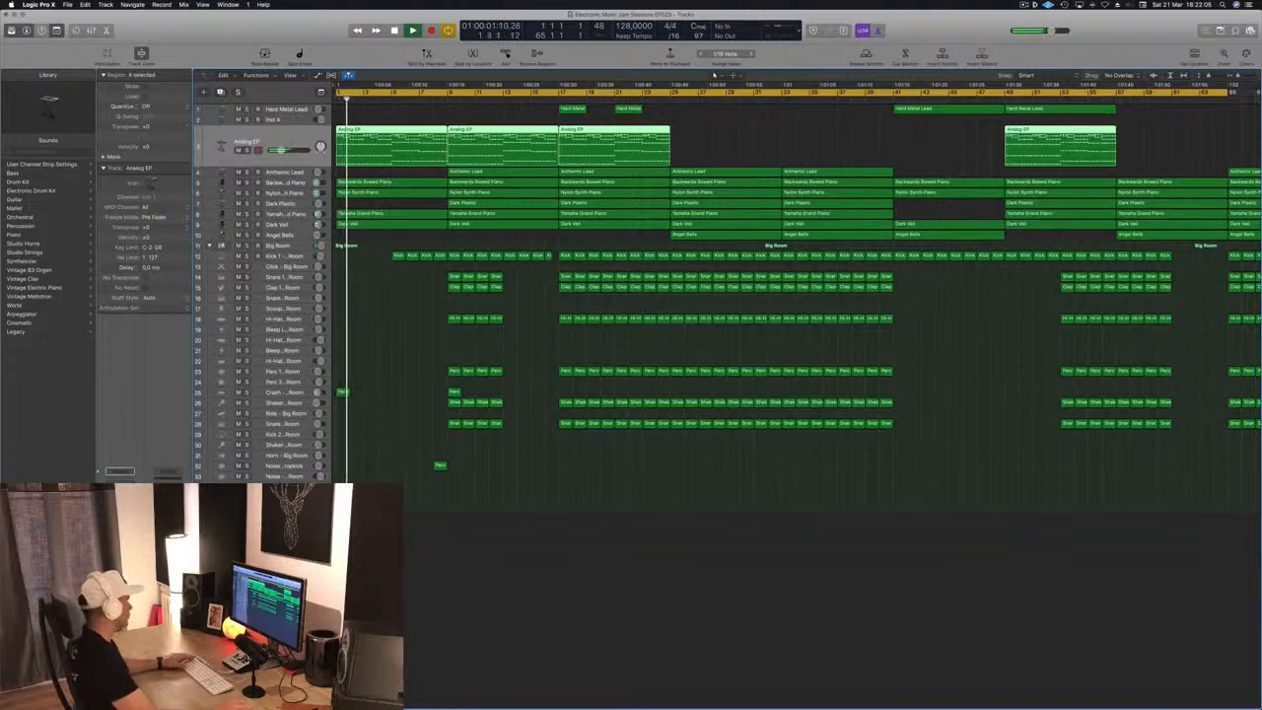
pyautogui.click(427, 637)
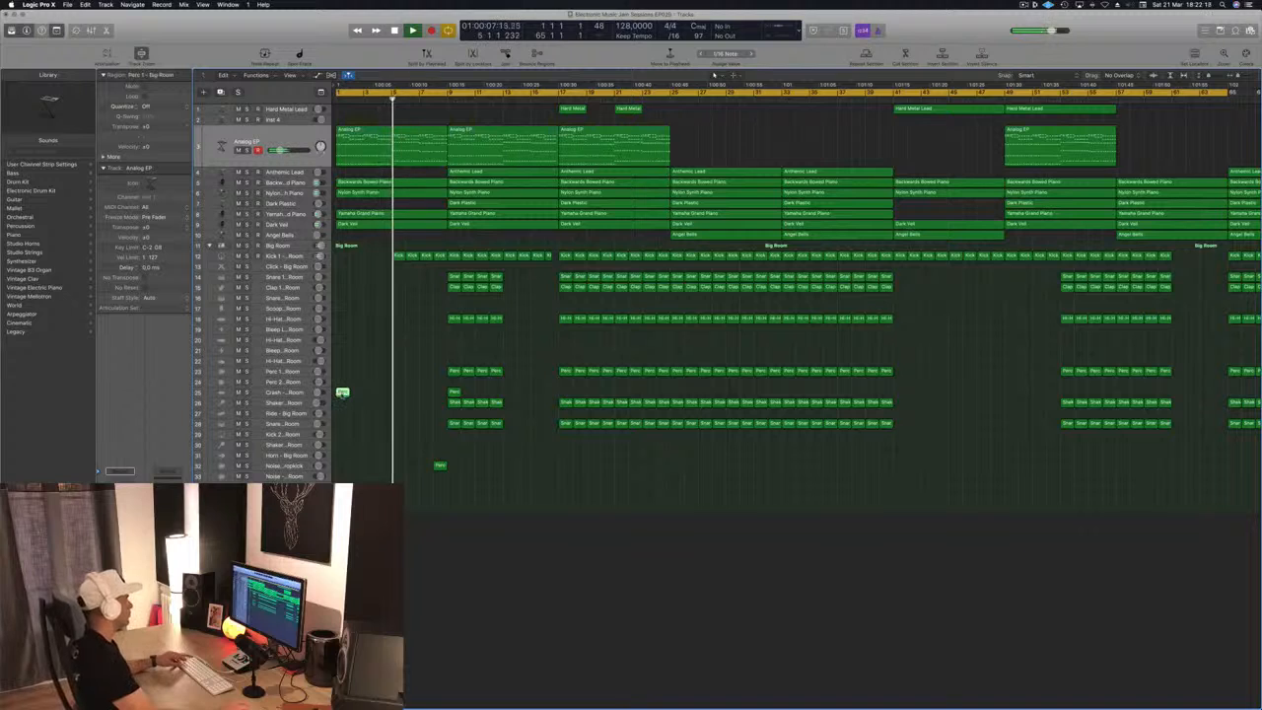
# Copy the crash region from bar 1 to bar 5 on the Crash track and play the intro from the start
pyautogui.moveTo(342, 393); pyautogui.dragTo(397, 394)
pyautogui.press('space')
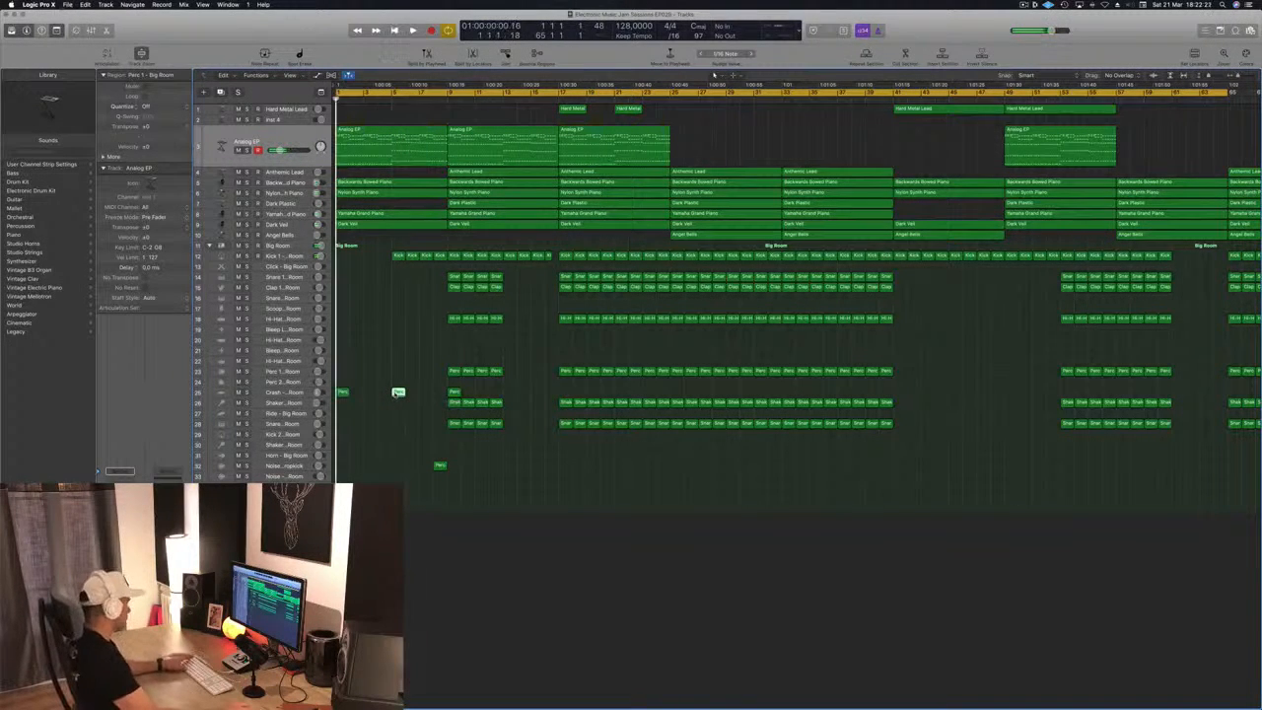
pyautogui.press('super+Left')
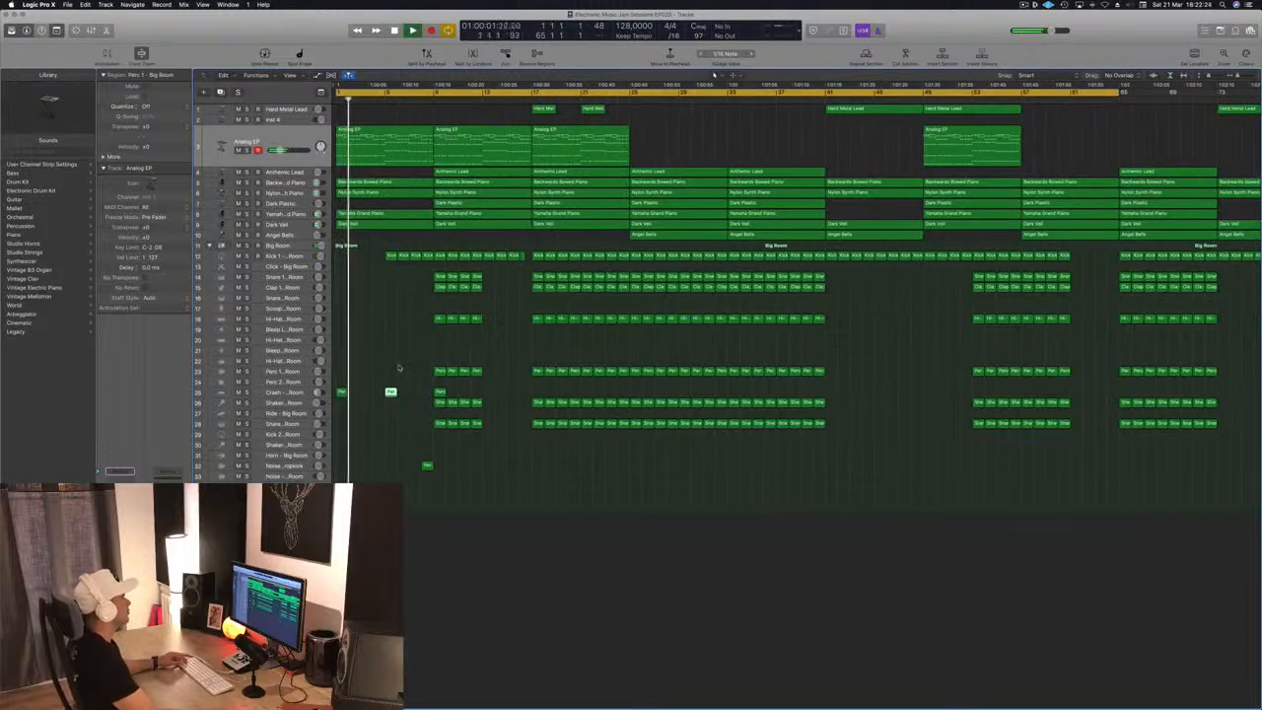
pyautogui.press('super+Left')
pyautogui.press('super+Up')
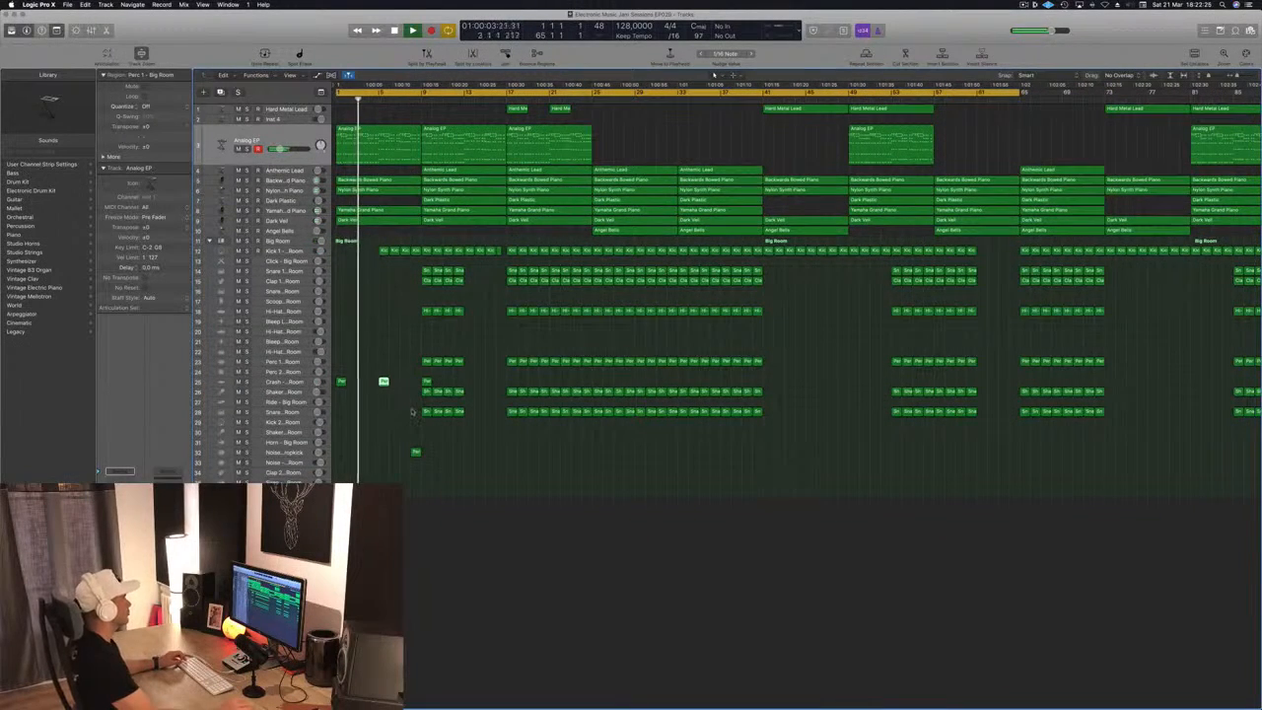
pyautogui.press('super+Down')
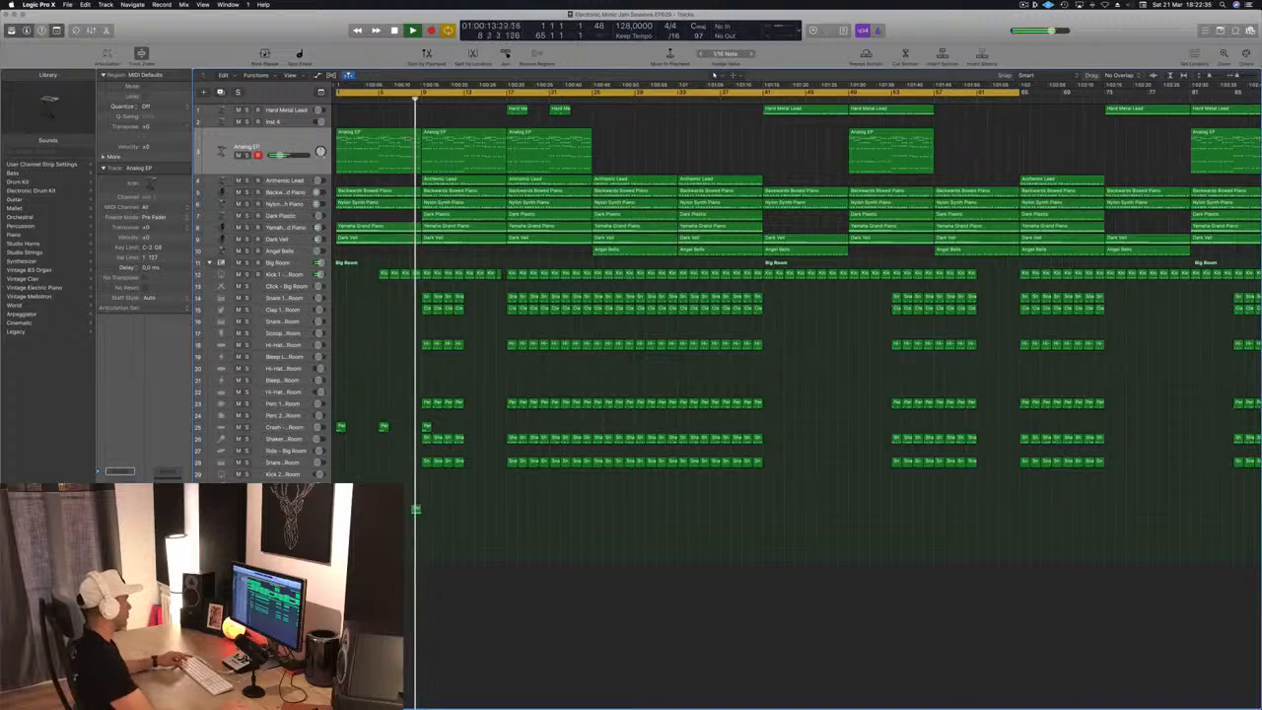
# Copy the Noise Downer - Dropkick region from bar 8 to bars 9 and 13 on the same track
pyautogui.click(416, 510)
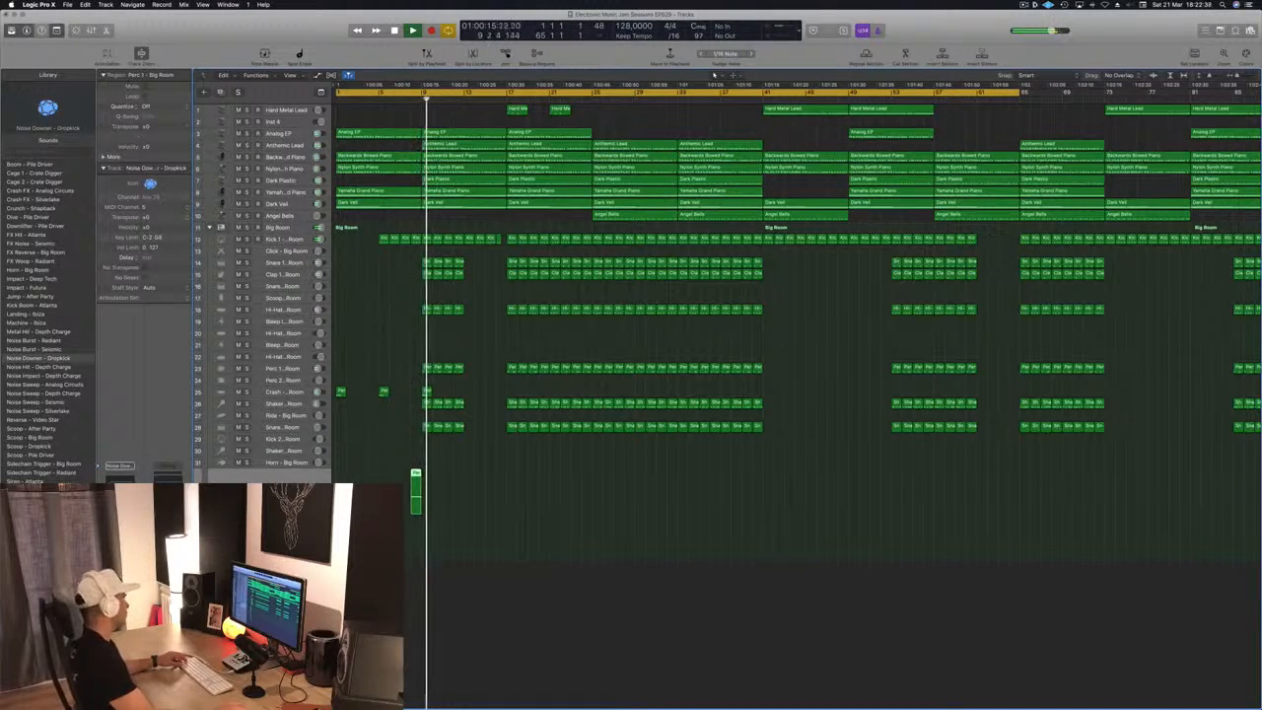
pyautogui.moveTo(415, 475); pyautogui.dragTo(471, 474)
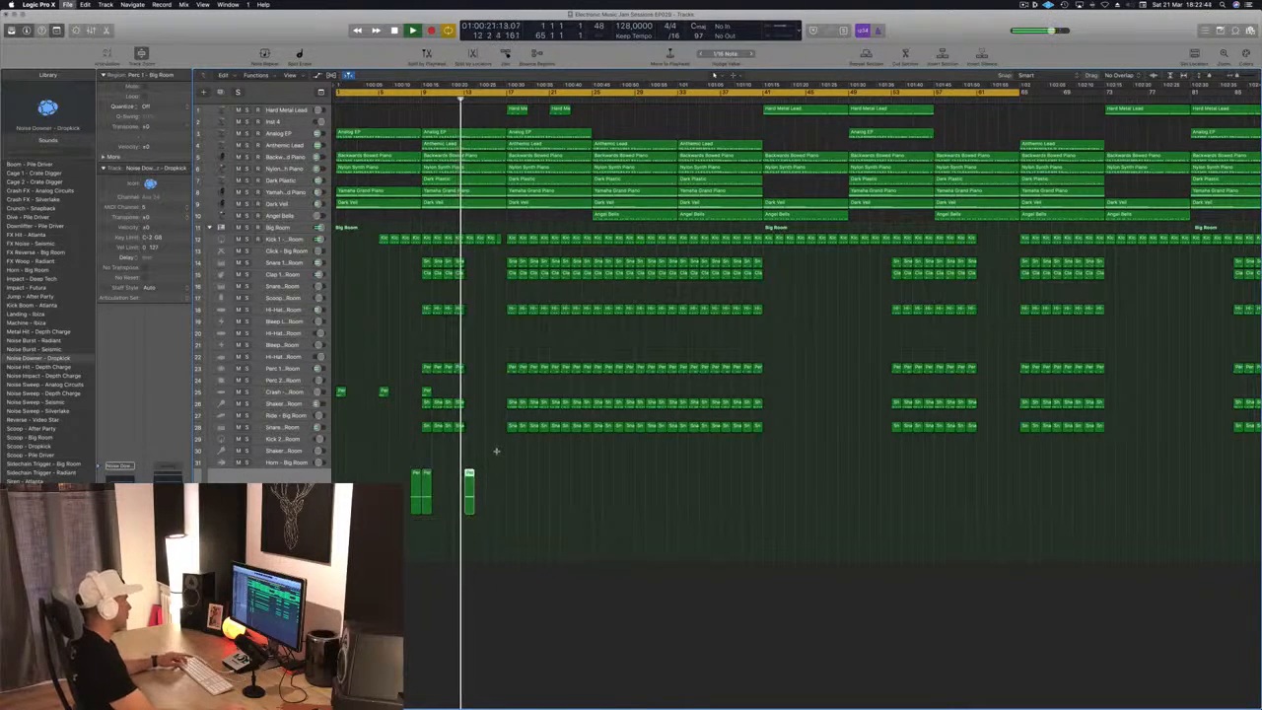
pyautogui.hscroll(5, 504, 335)
pyautogui.hscroll(-5, 503, 336)
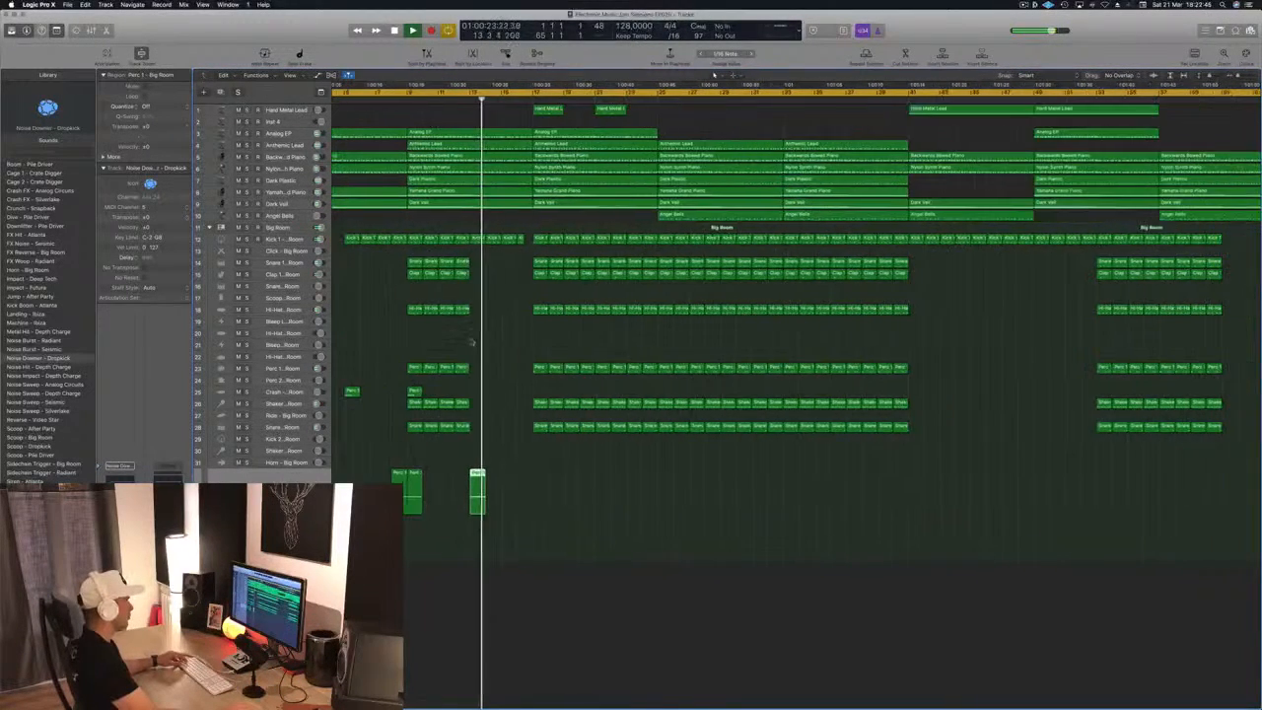
pyautogui.hscroll(-3, 471, 96)
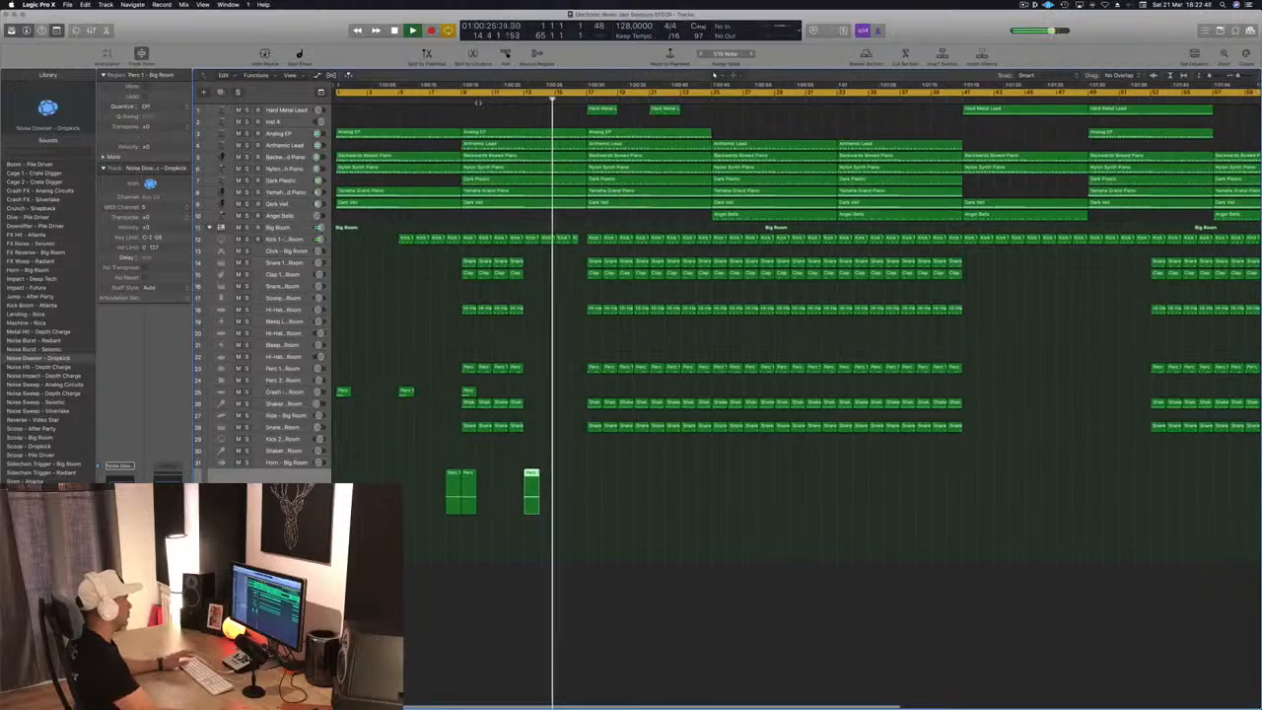
# Play the section from bar 8 and delete the Anthemic Lead region between bars 17 and 25
pyautogui.click(447, 97)
pyautogui.click(291, 145)
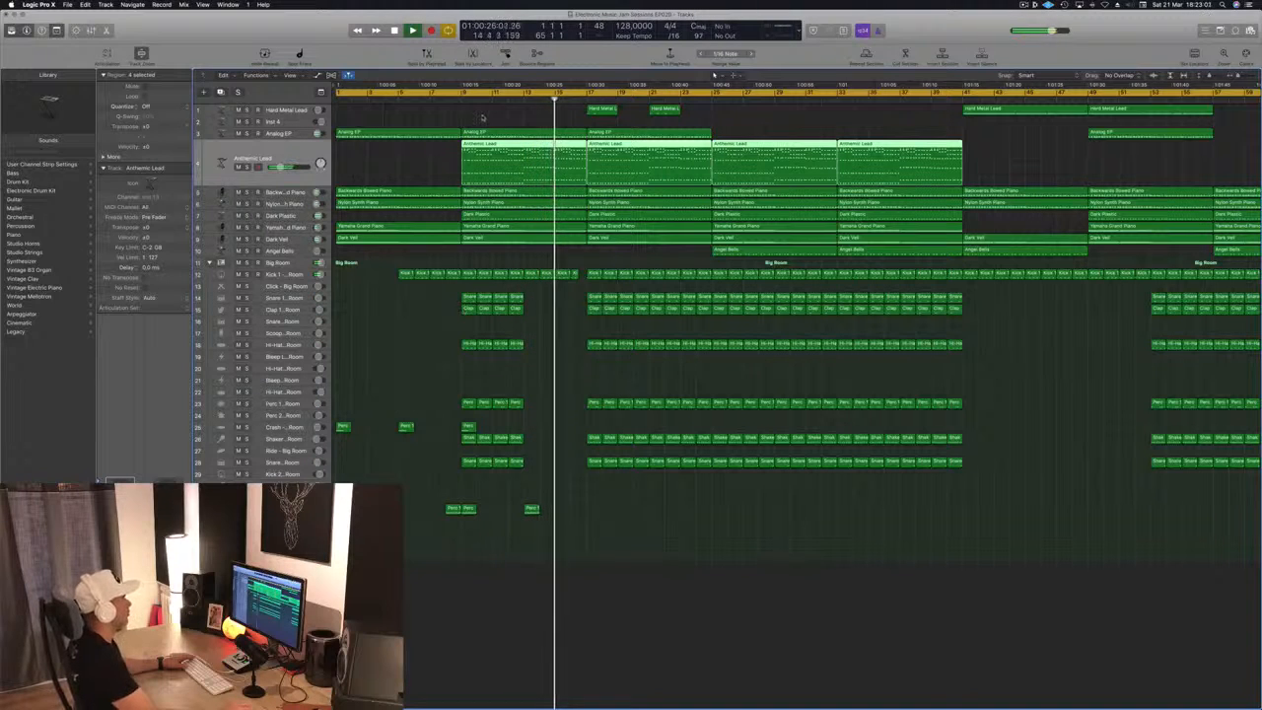
pyautogui.click(760, 112)
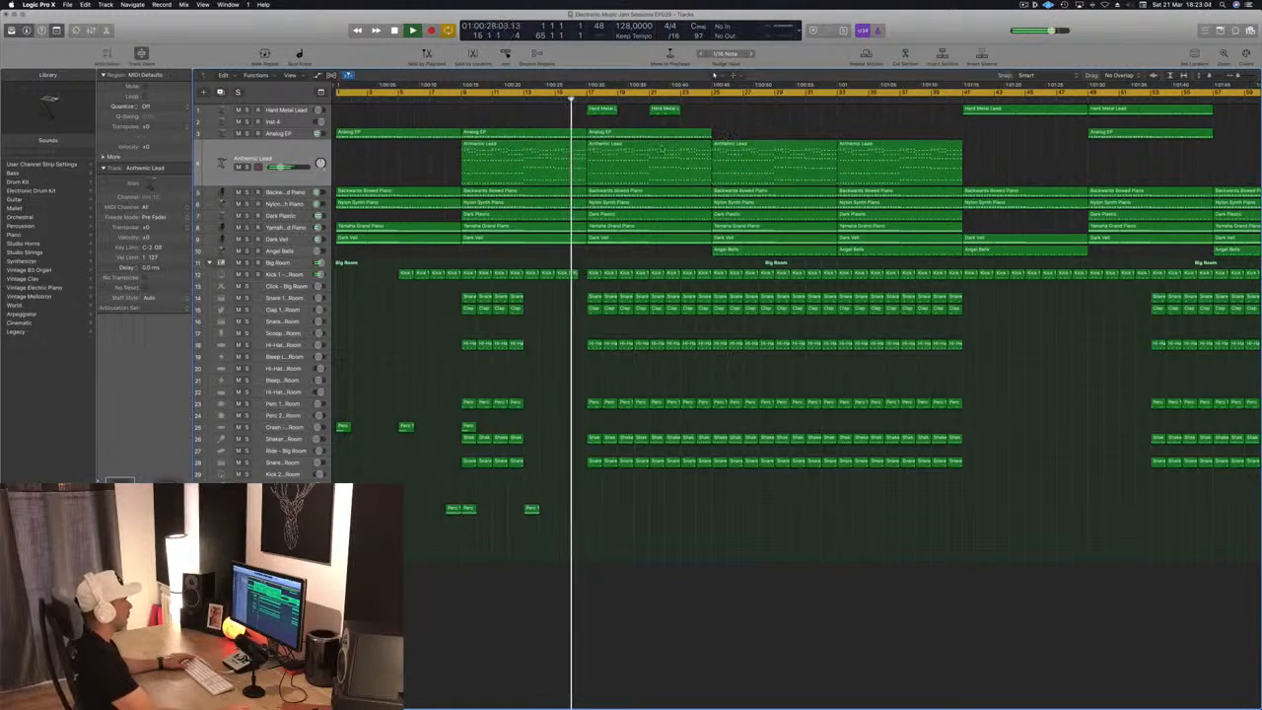
pyautogui.click(659, 153)
pyautogui.press('Delete')
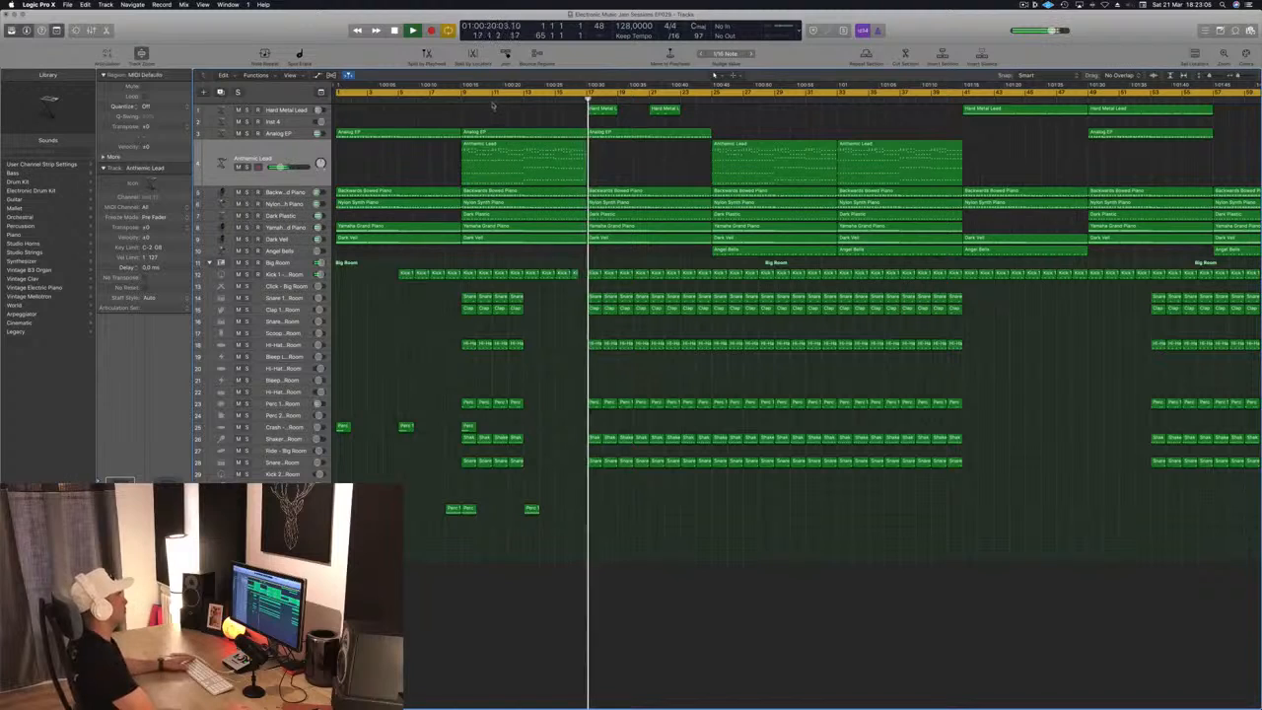
# Move the two Hard Metal Lead regions to bars 25 and 29 and delete the Analog EP region at bar 17
pyautogui.click(515, 99)
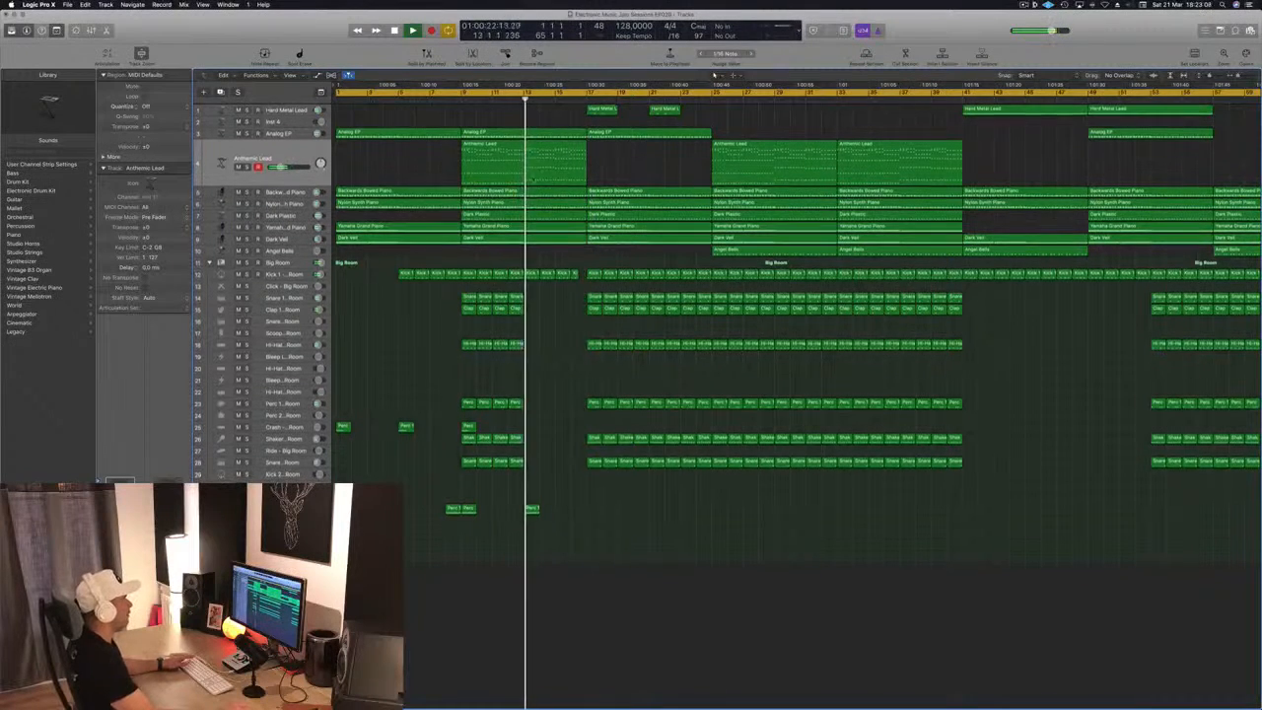
pyautogui.moveTo(703, 111)
pyautogui.mouseDown()
pyautogui.moveTo(556, 125)
pyautogui.moveTo(715, 117)
pyautogui.mouseUp()
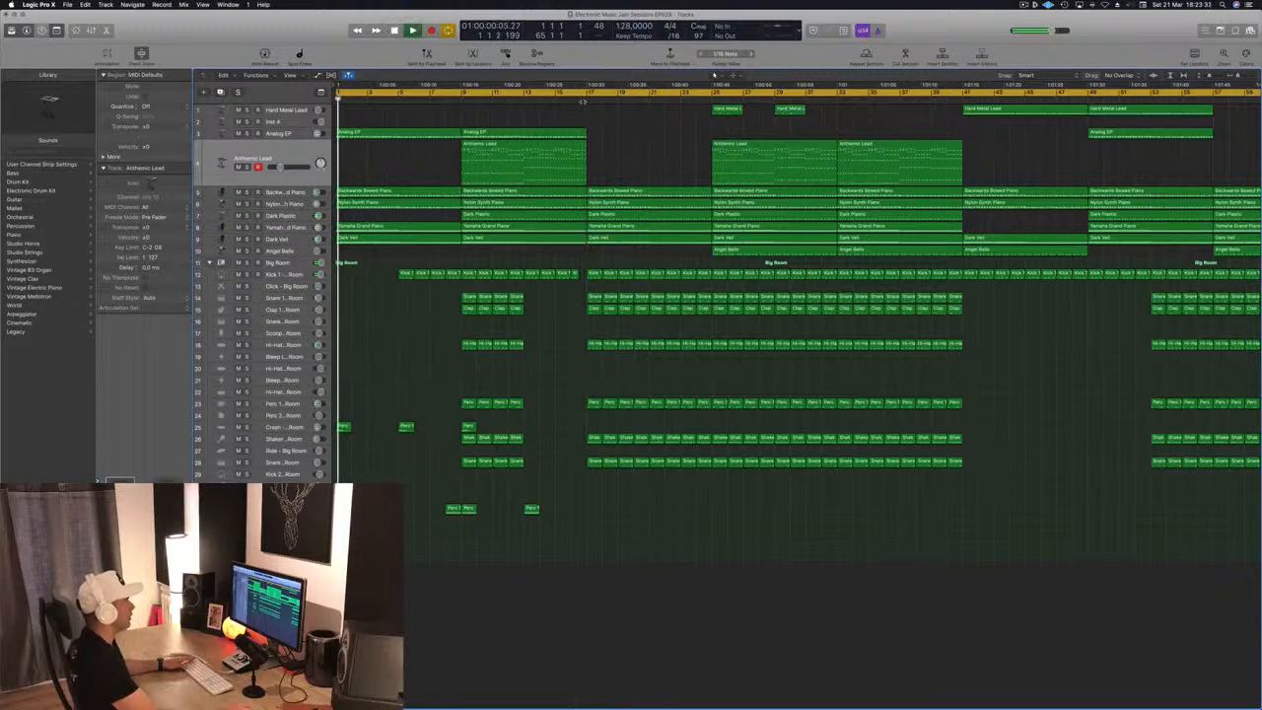
# Split the Backwards Bowed Piano, Nylon Synth Piano, Dark Plastic, Yamaha Grand Piano and Dark Veil regions at bar 21
pyautogui.moveTo(670, 178); pyautogui.dragTo(679, 248)
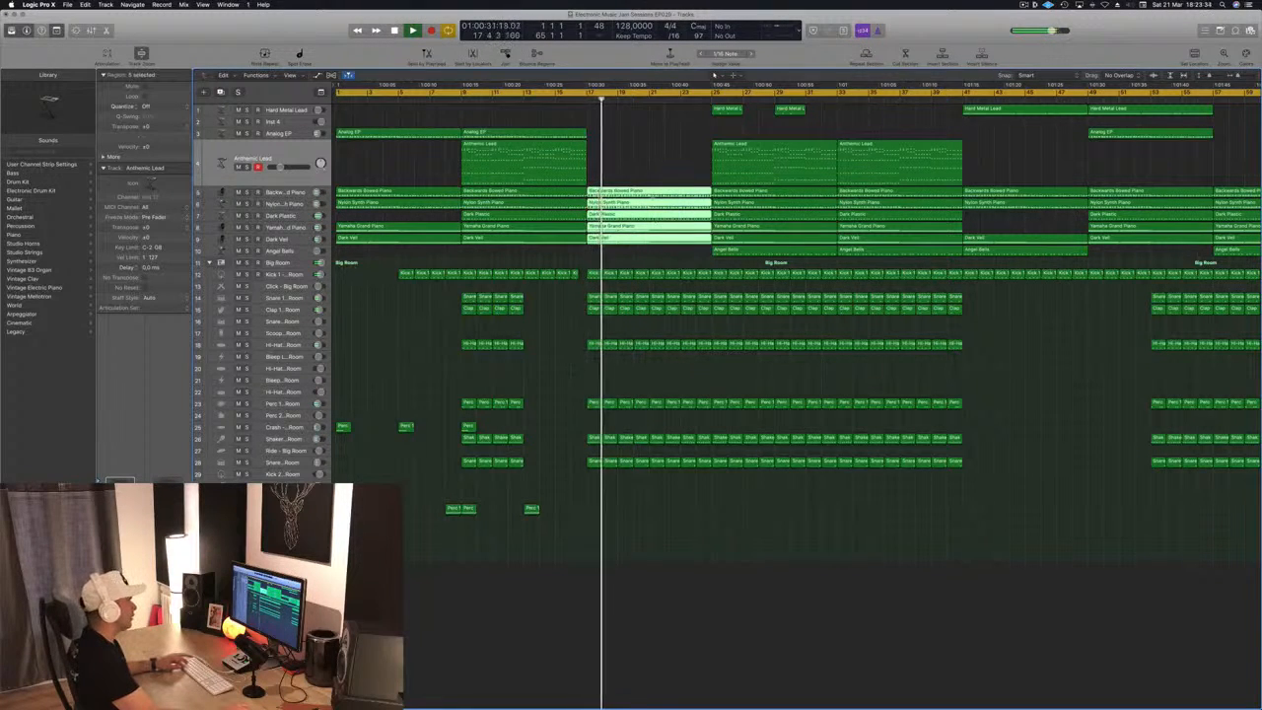
pyautogui.press('super+space')
pyautogui.press('Escape')
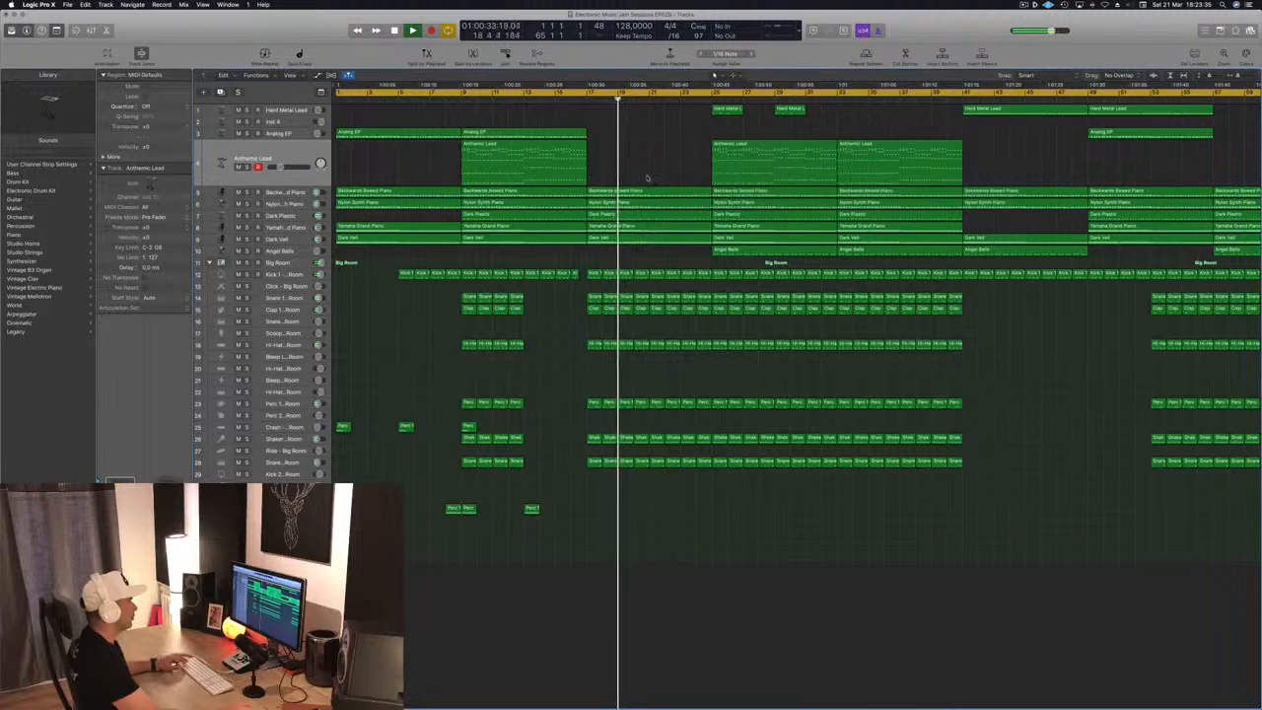
pyautogui.press('super+t')
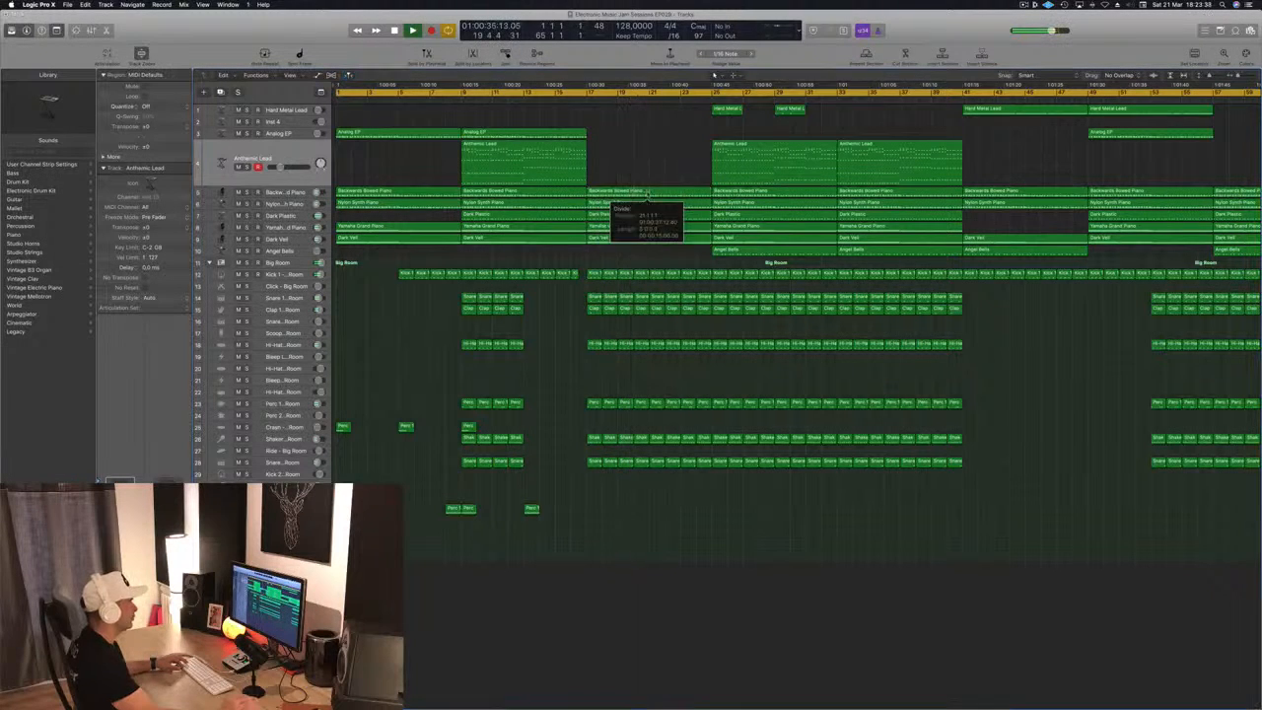
# Try removing the five split piano, synth and pad regions between bars 21 and 25, playing from bar 17
pyautogui.click(697, 234)
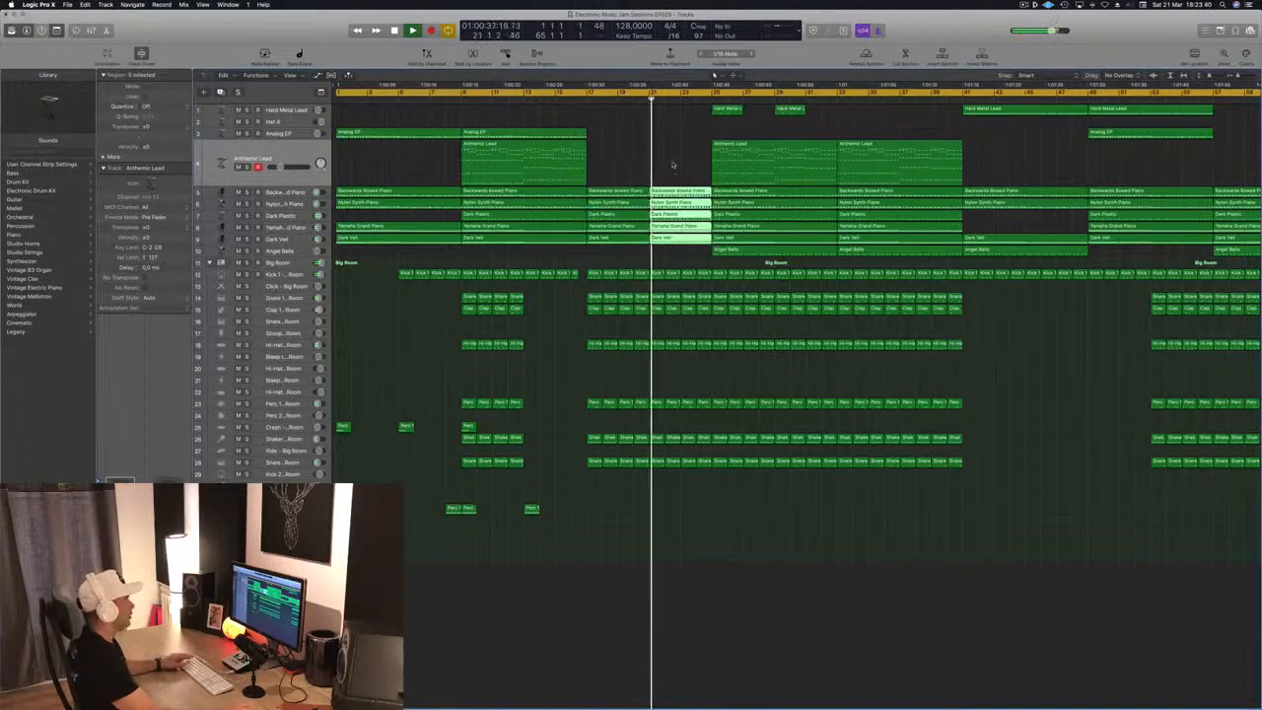
pyautogui.press('Delete')
pyautogui.click(585, 100)
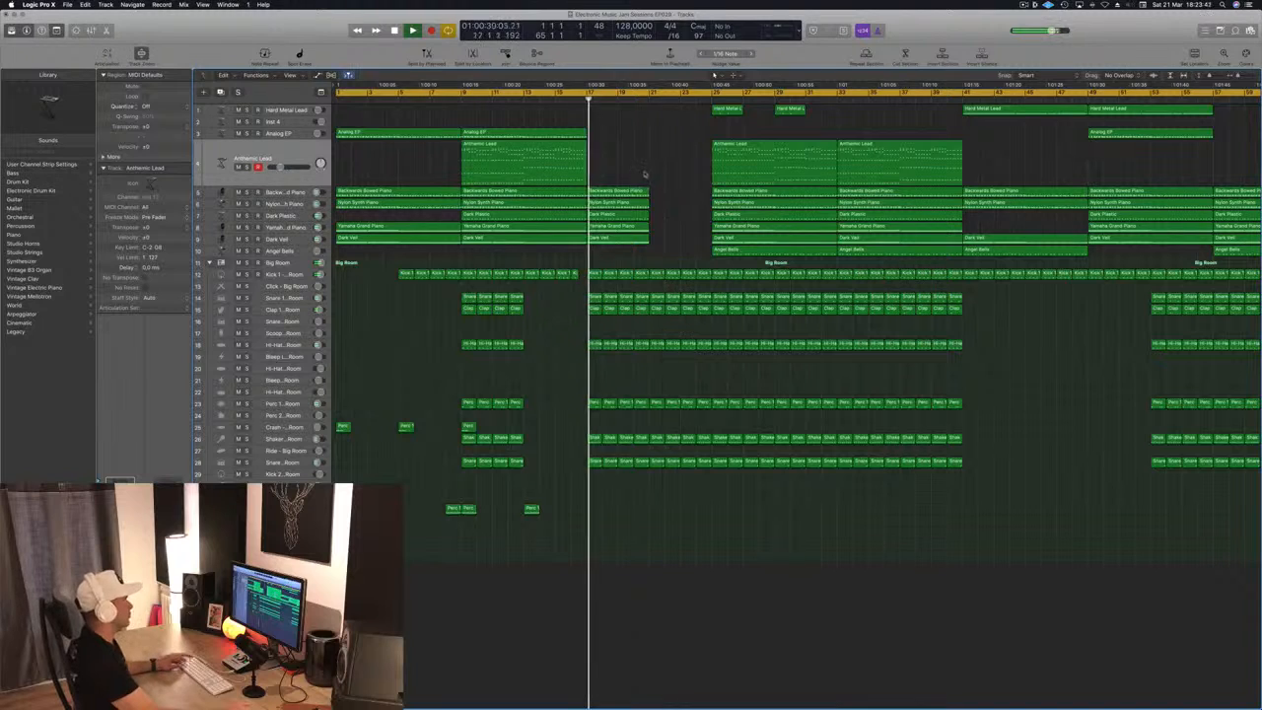
pyautogui.moveTo(643, 178); pyautogui.dragTo(685, 202)
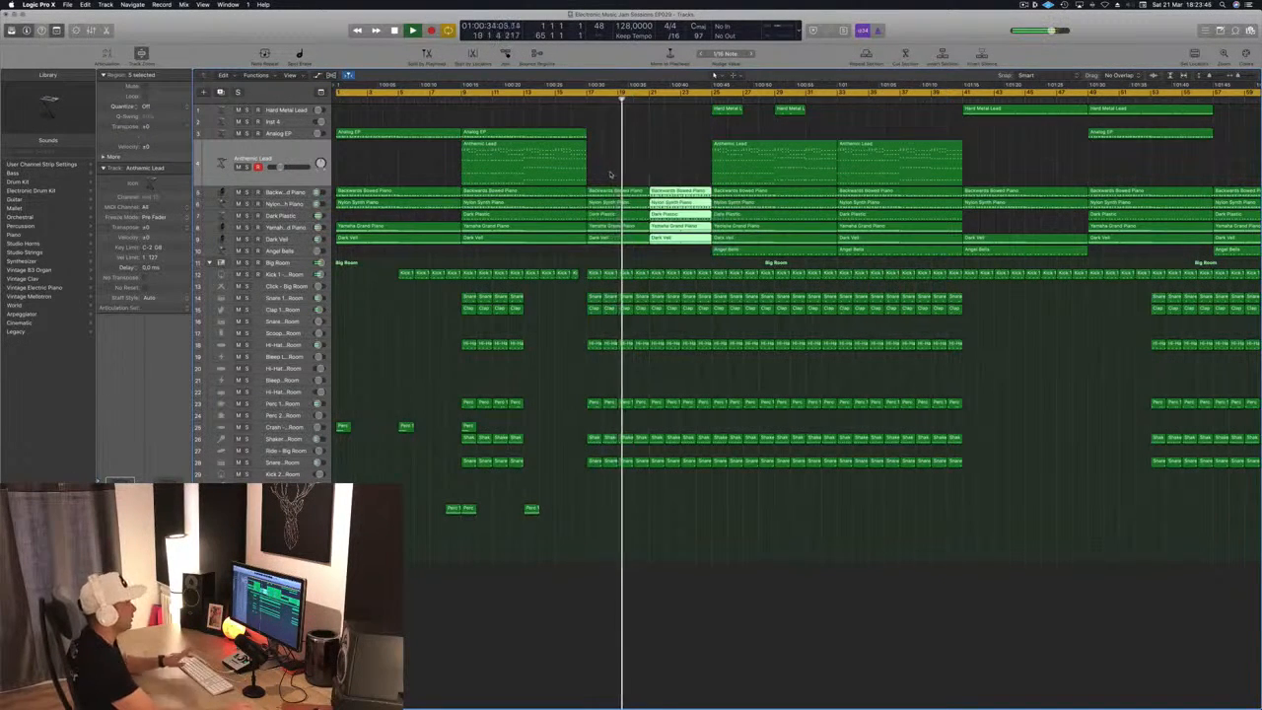
# Copy the Noise Downer - Dropkick region from bar 13 to bar 21 on the same track
pyautogui.click(530, 508)
pyautogui.moveTo(530, 508); pyautogui.dragTo(661, 510)
pyautogui.press('super+Right')
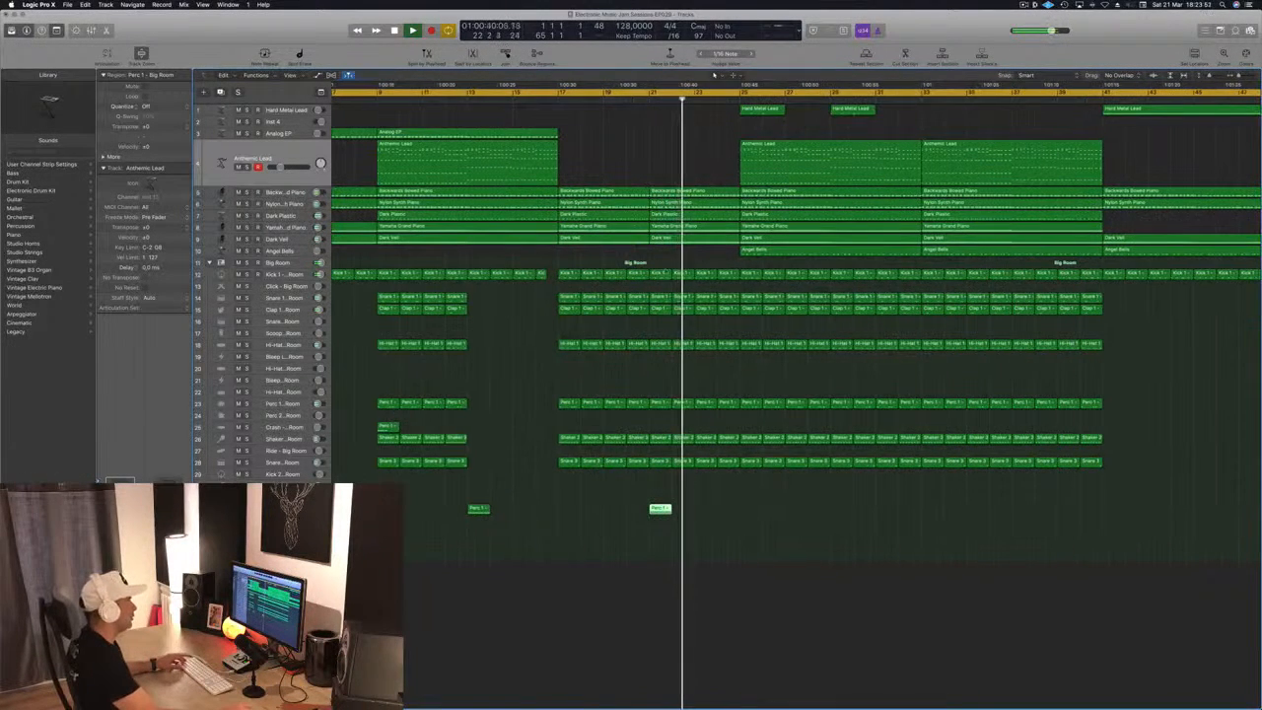
# Open the Kick 1 region at bar 20 in the Piano Roll, play from that bar and save the project
pyautogui.click(637, 274)
pyautogui.press('p')
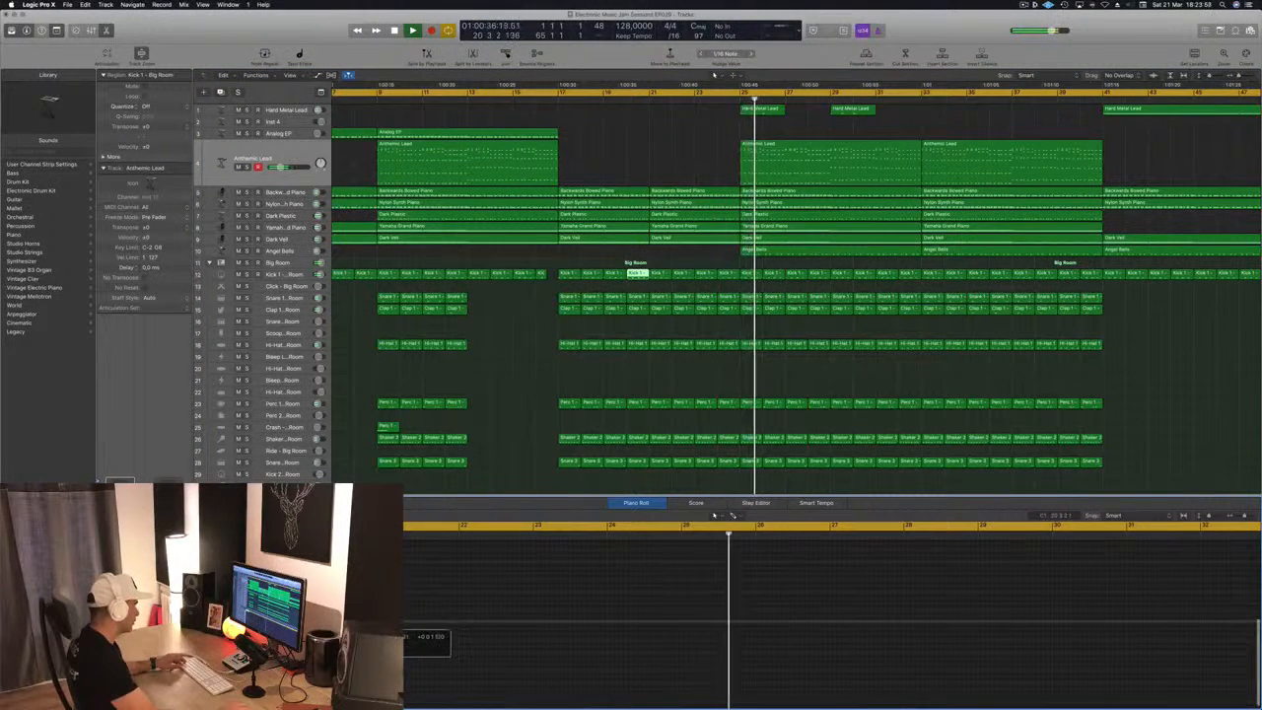
pyautogui.click(627, 100)
pyautogui.scroll(-5, 631, 236)
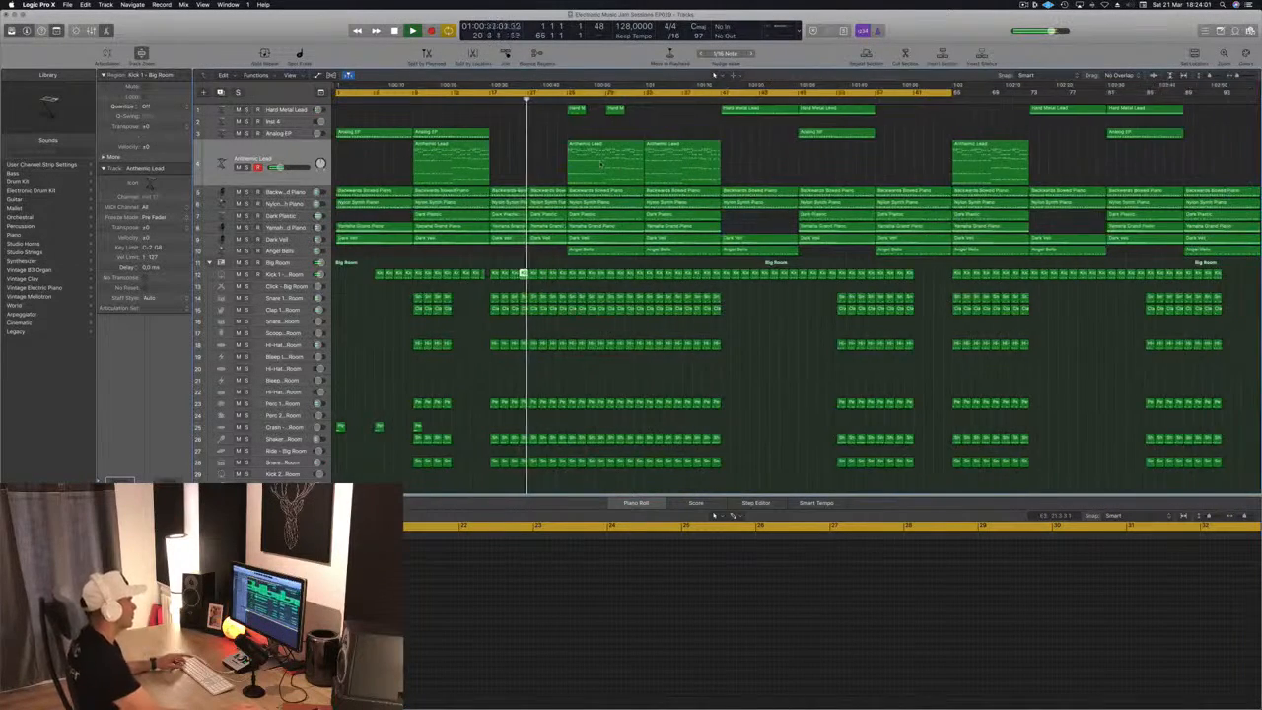
pyautogui.scroll(2, 631, 237)
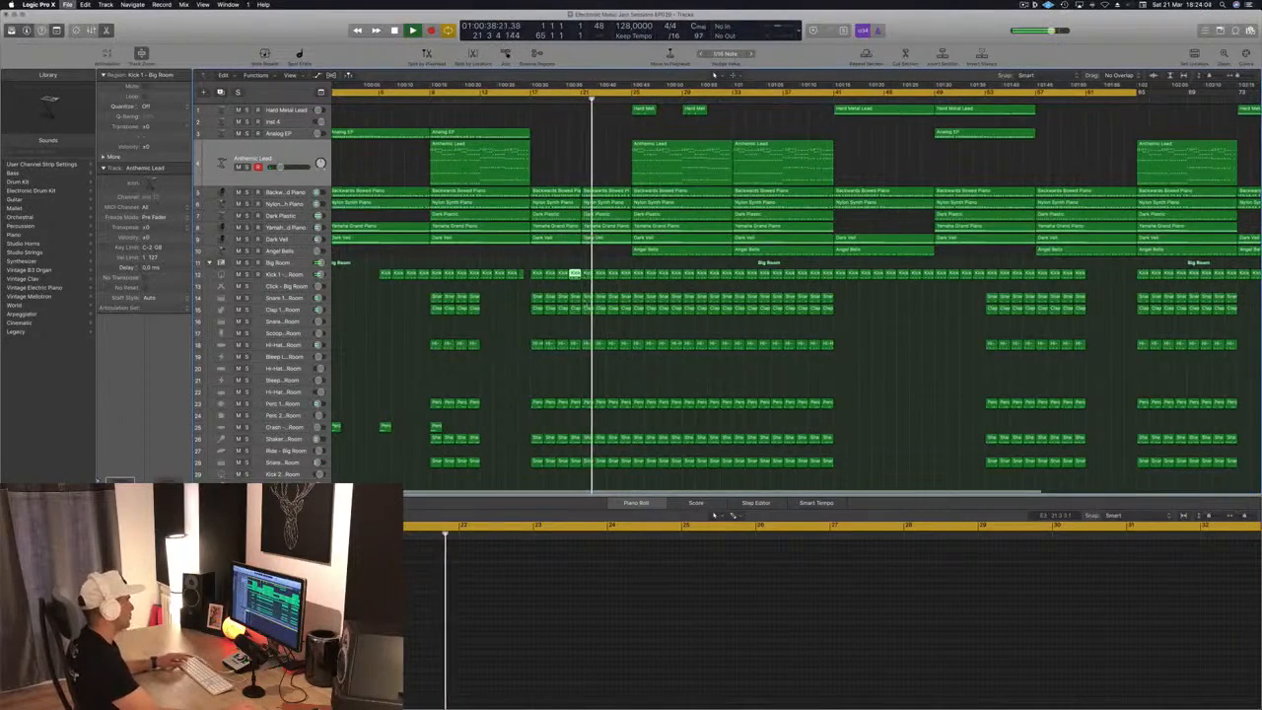
pyautogui.press('super+s')
# Move the start of the cycle range to bar 9, play from there and save the project
pyautogui.scroll(-2, 546, 255)
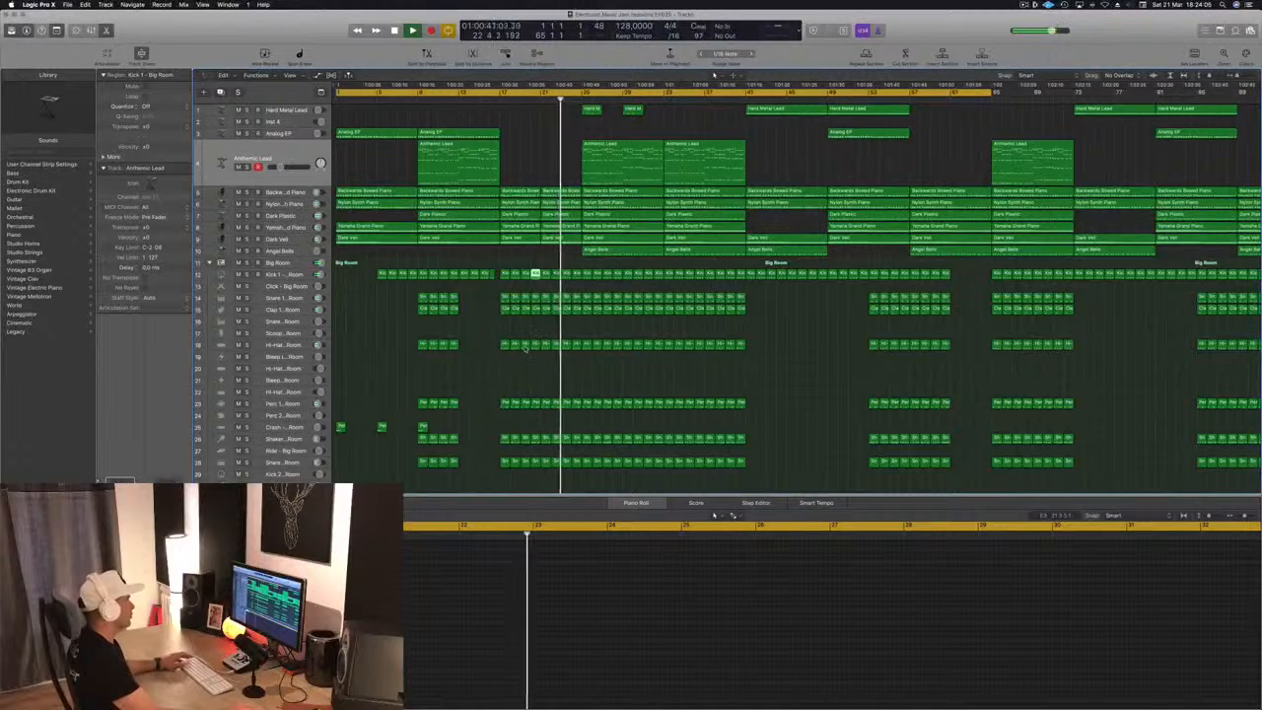
pyautogui.scroll(-3, 542, 365)
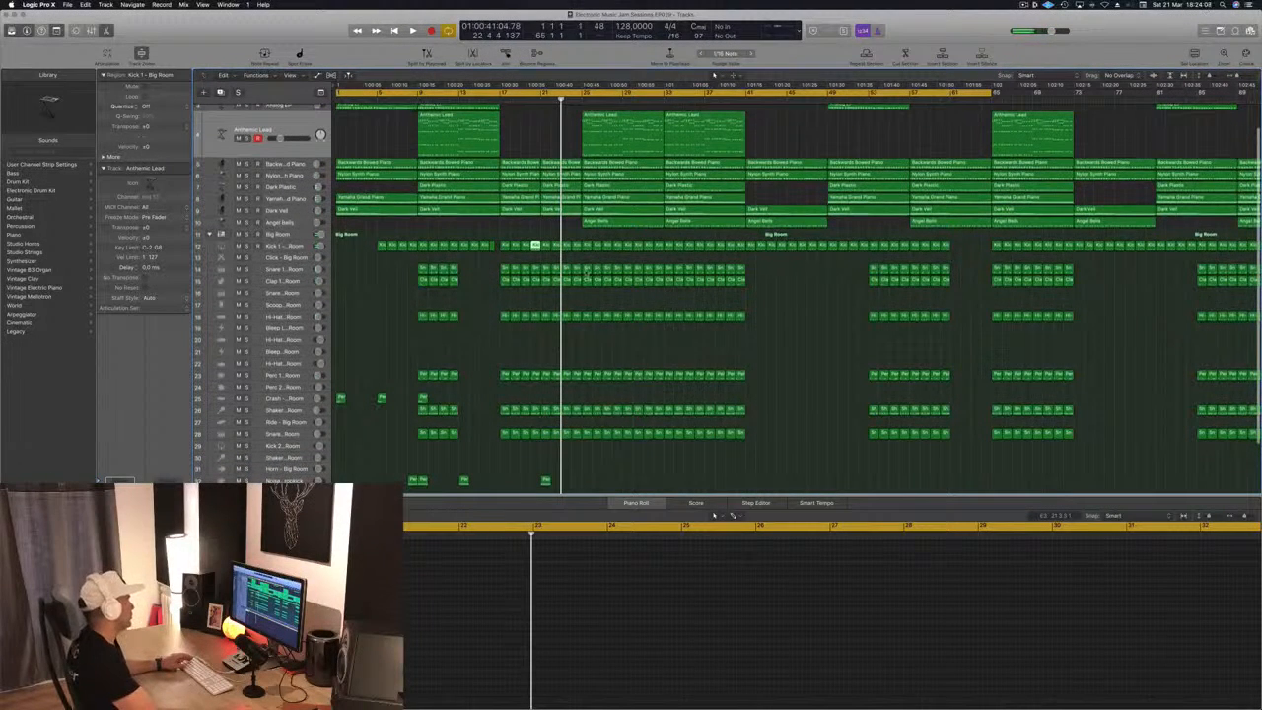
pyautogui.press('Return')
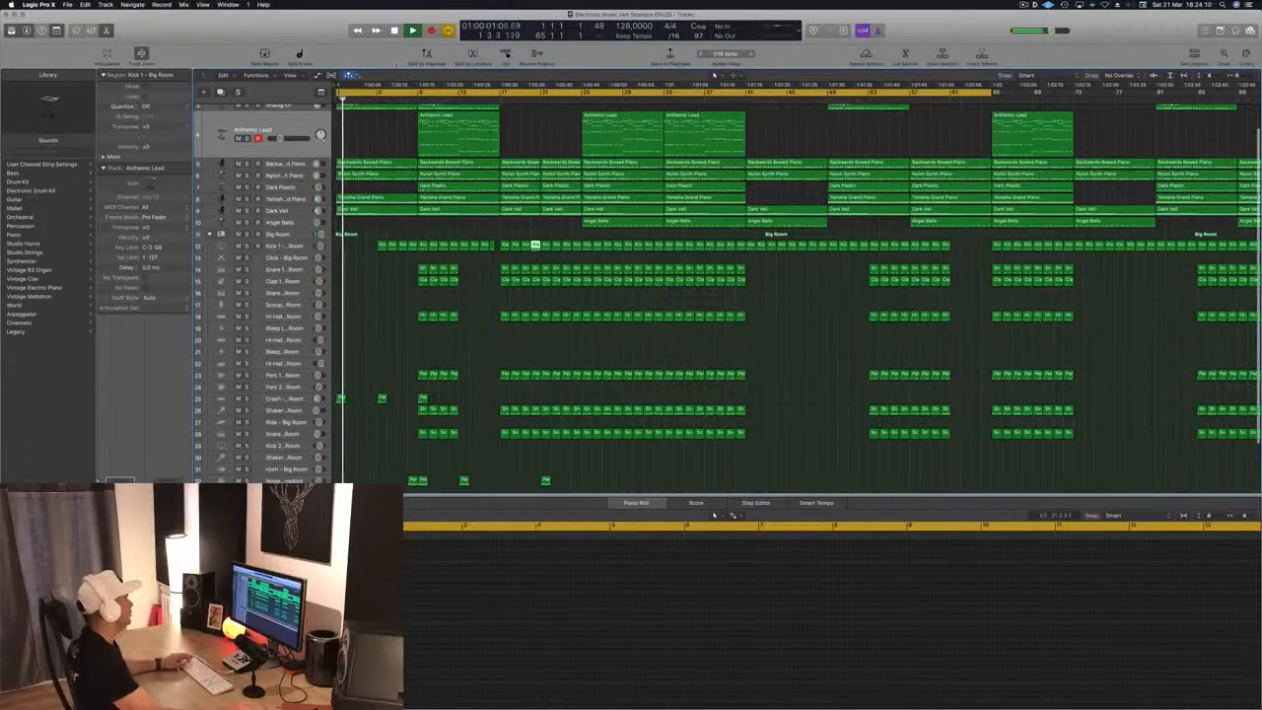
pyautogui.moveTo(337, 92); pyautogui.dragTo(419, 93)
pyautogui.press('Return')
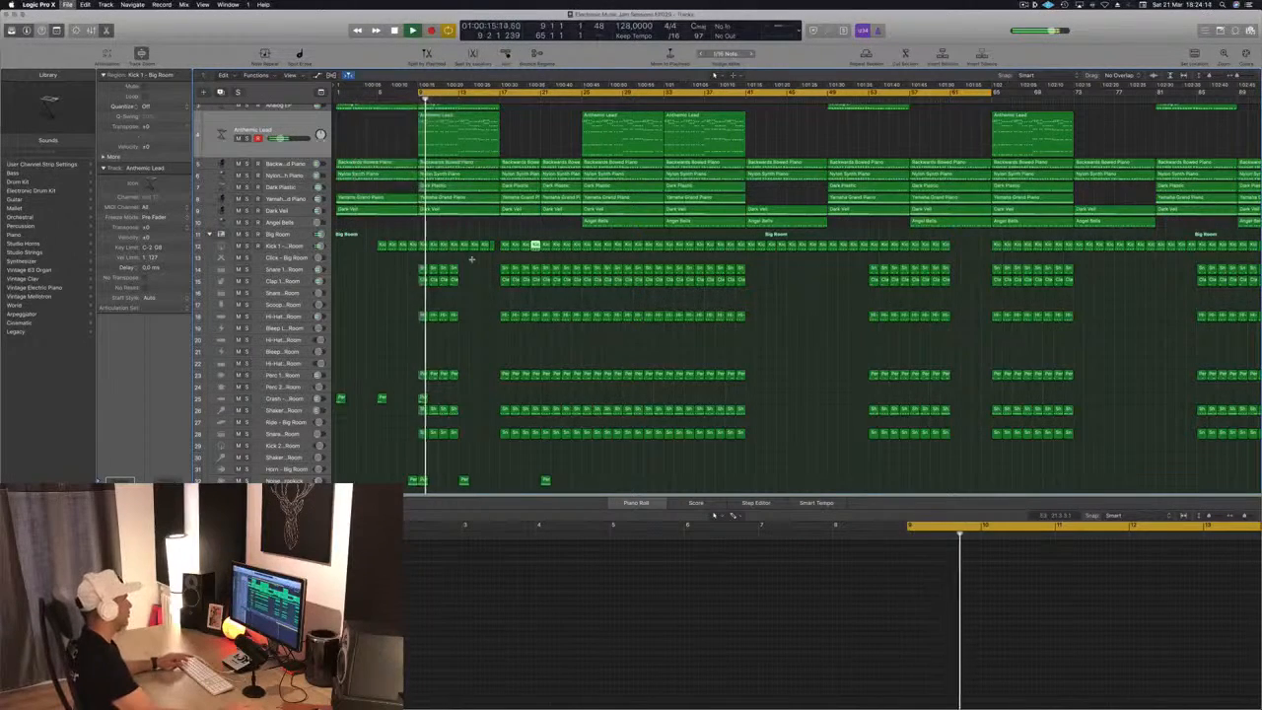
pyautogui.press('super+Up')
pyautogui.press('super+Up')
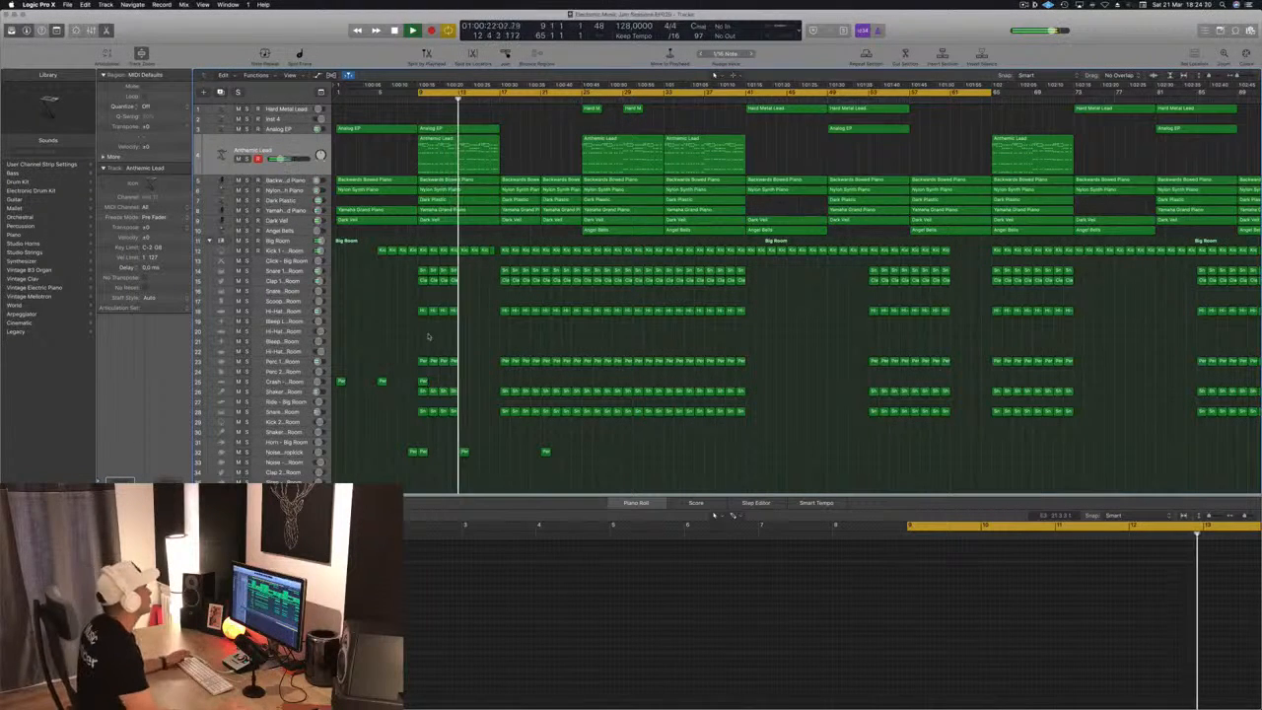
pyautogui.press('super+s')
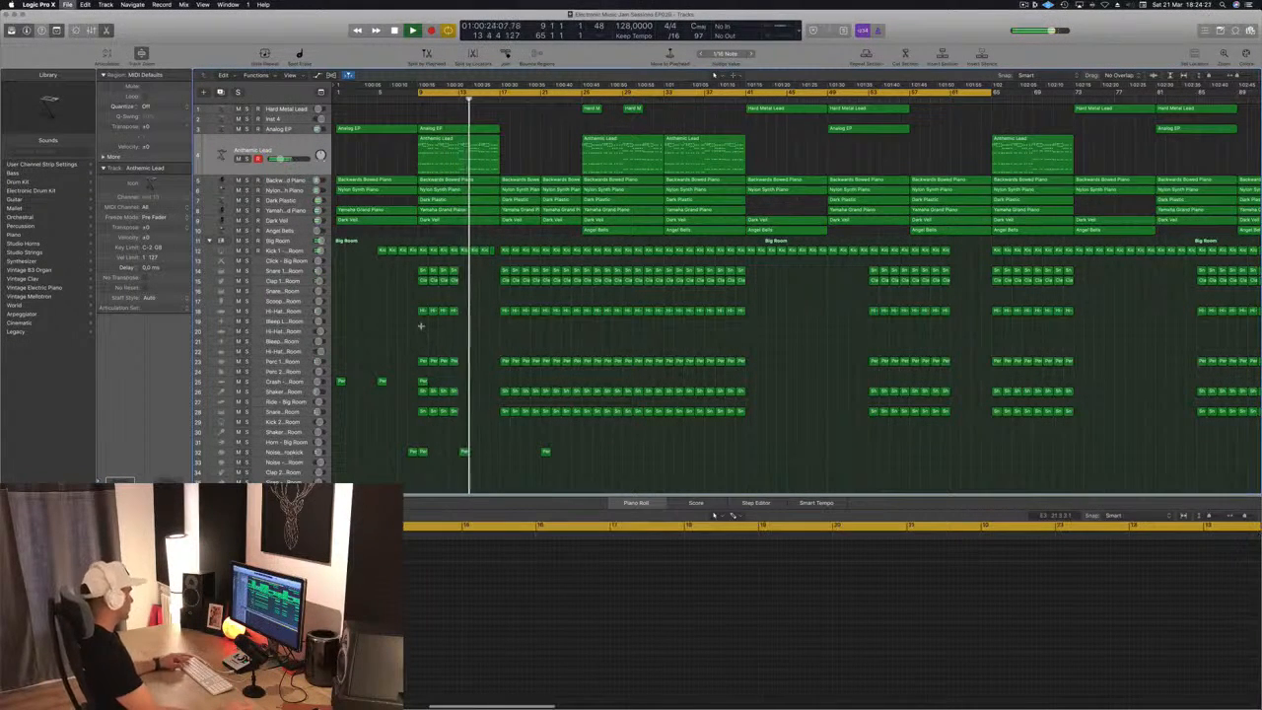
# Move the Hi-Hat 1 region at bar 17 onto the Bleep High track and reduce it to one note at its start
pyautogui.press('super+Left')
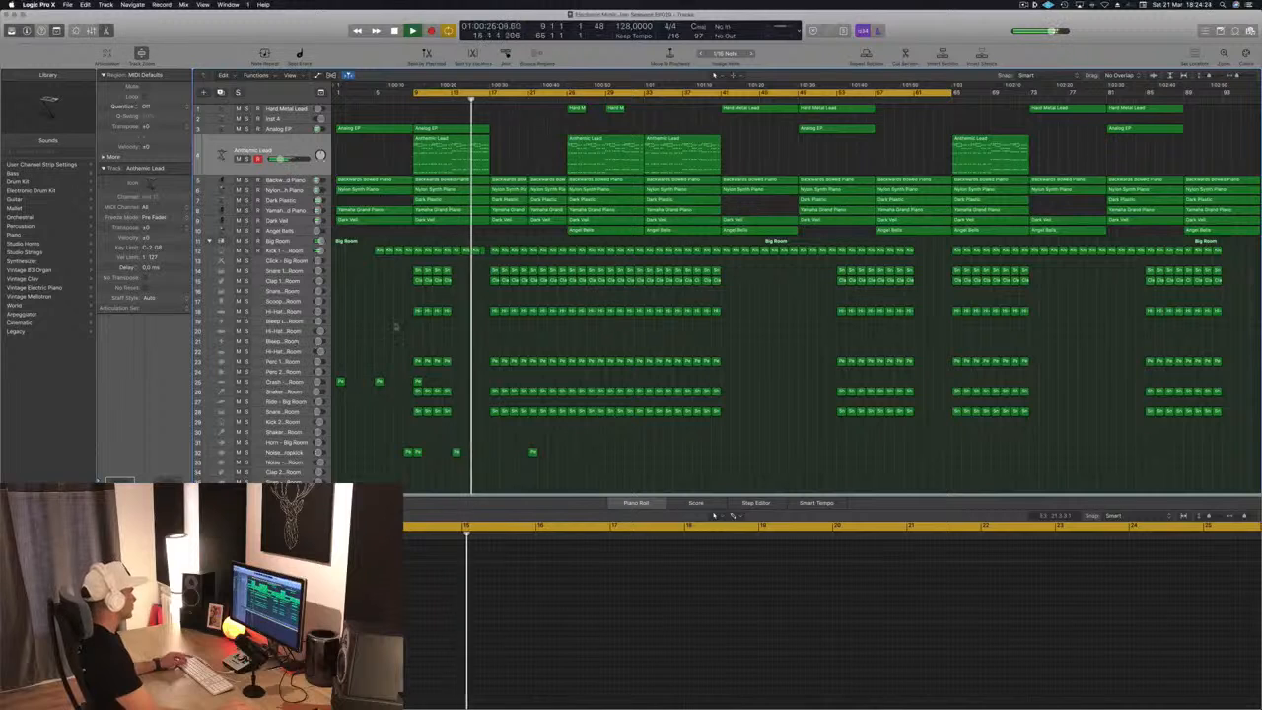
pyautogui.moveTo(491, 312); pyautogui.dragTo(494, 341)
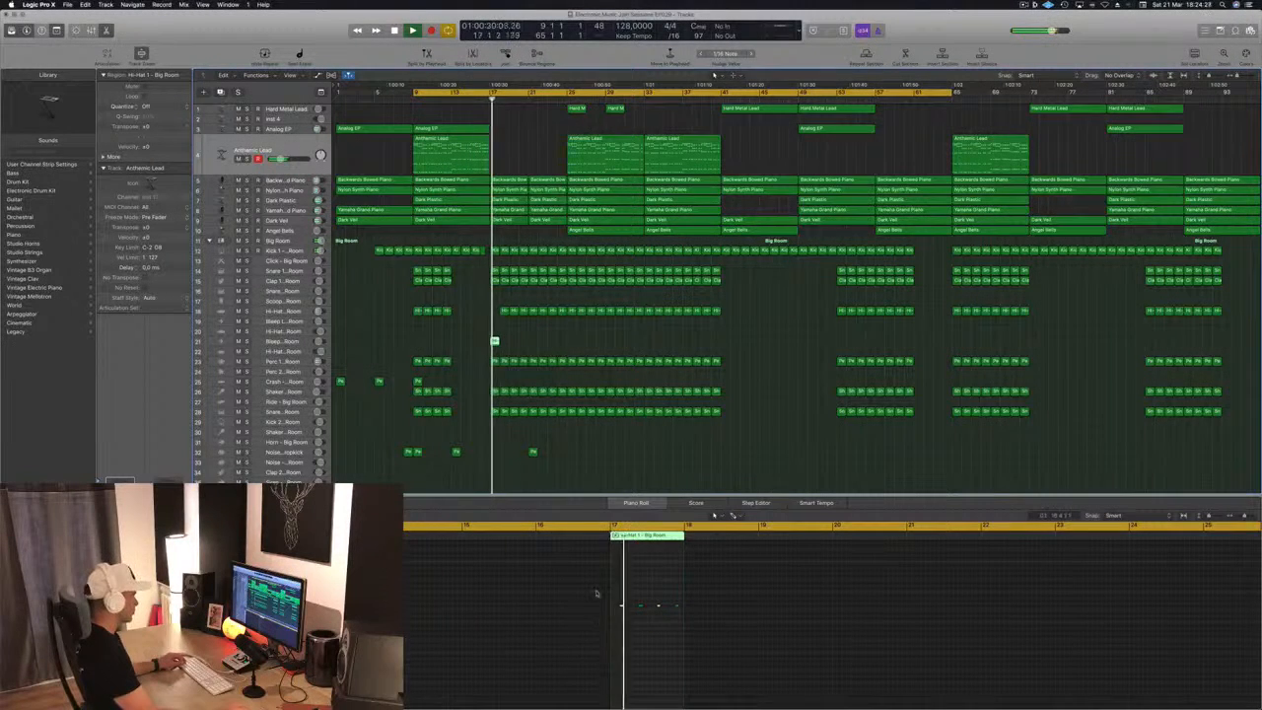
pyautogui.click(699, 626)
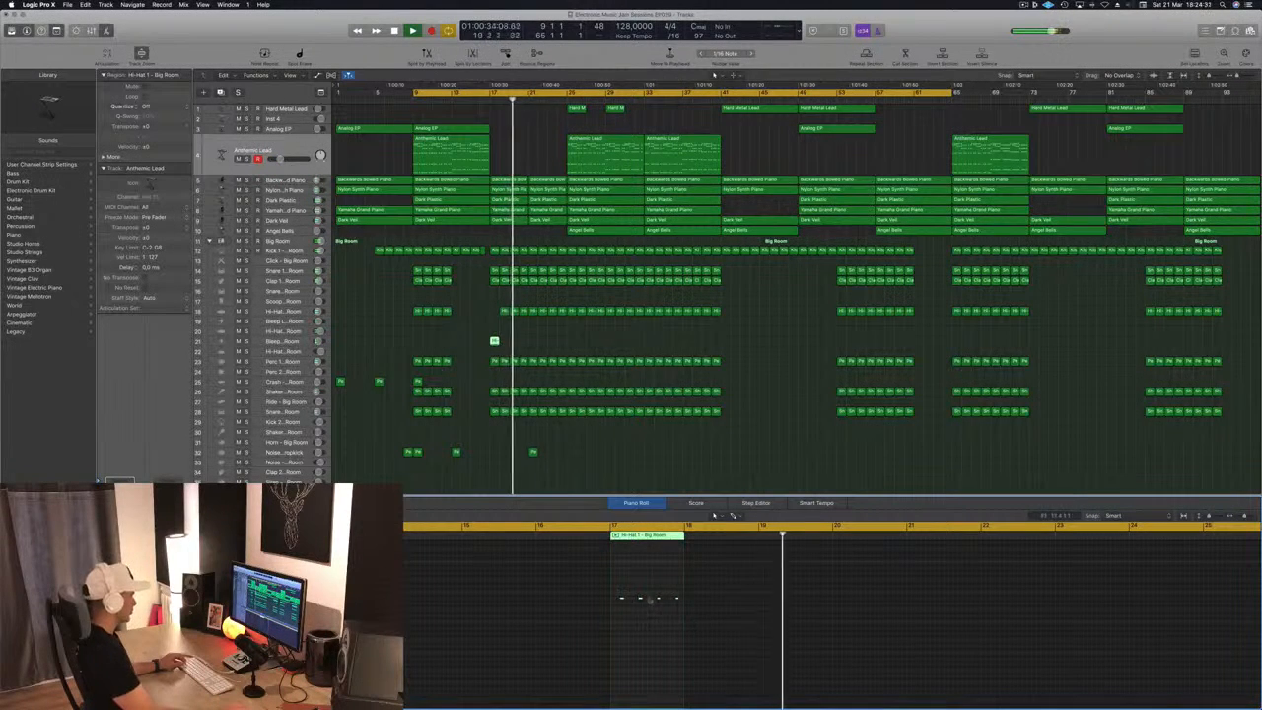
pyautogui.moveTo(632, 589); pyautogui.dragTo(679, 616)
pyautogui.press('Delete')
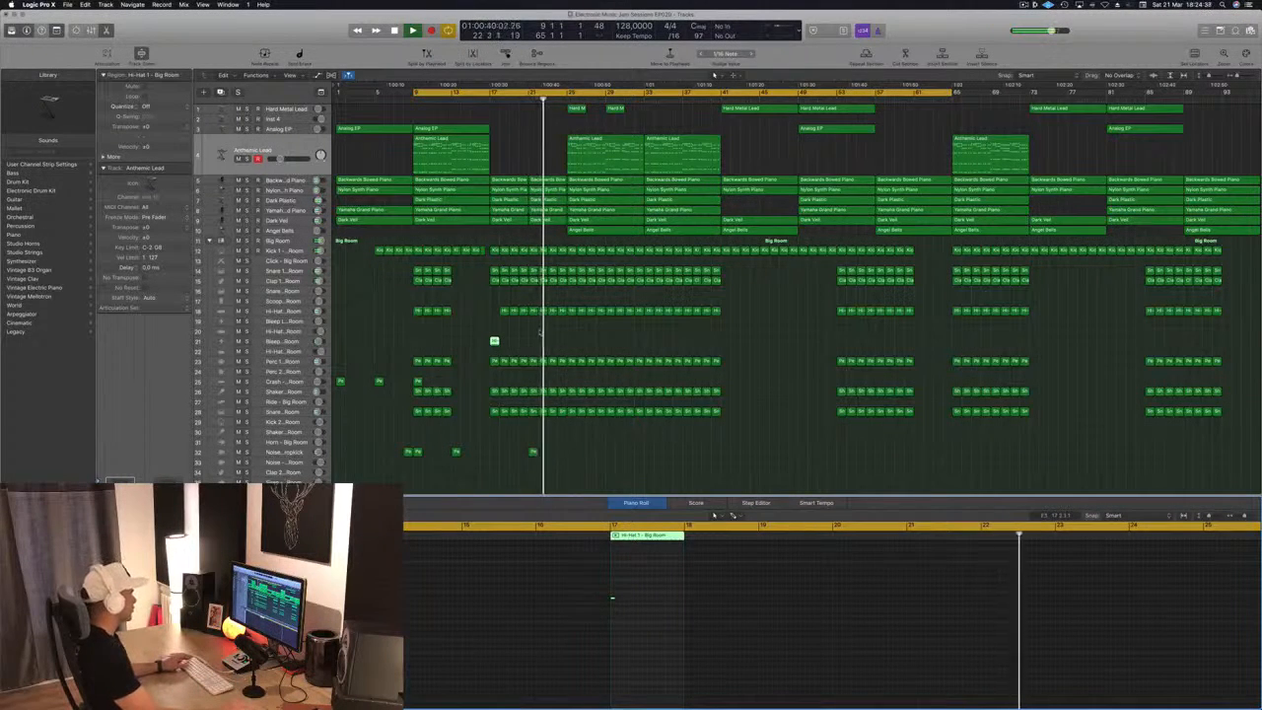
# Shift the one-note region to bar 21 and change its track's sound to Noise - Video Star, playing from bar 20
pyautogui.moveTo(494, 341); pyautogui.dragTo(532, 341)
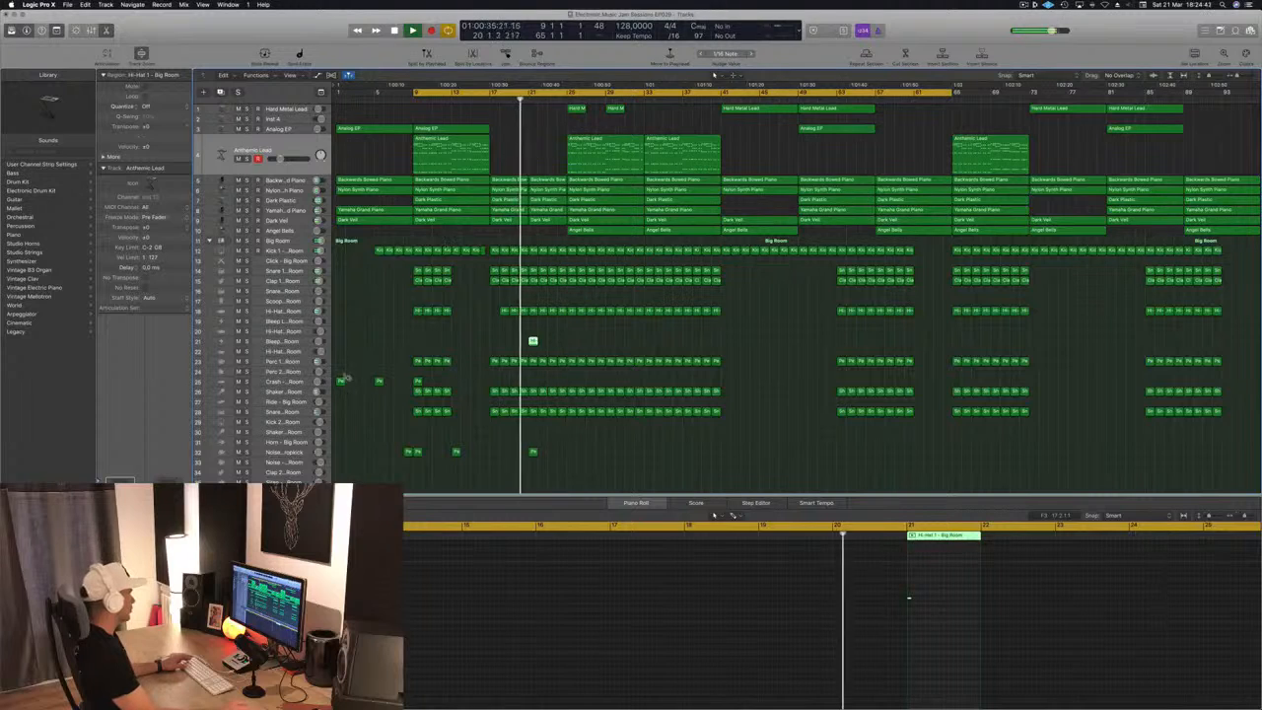
pyautogui.click(533, 341)
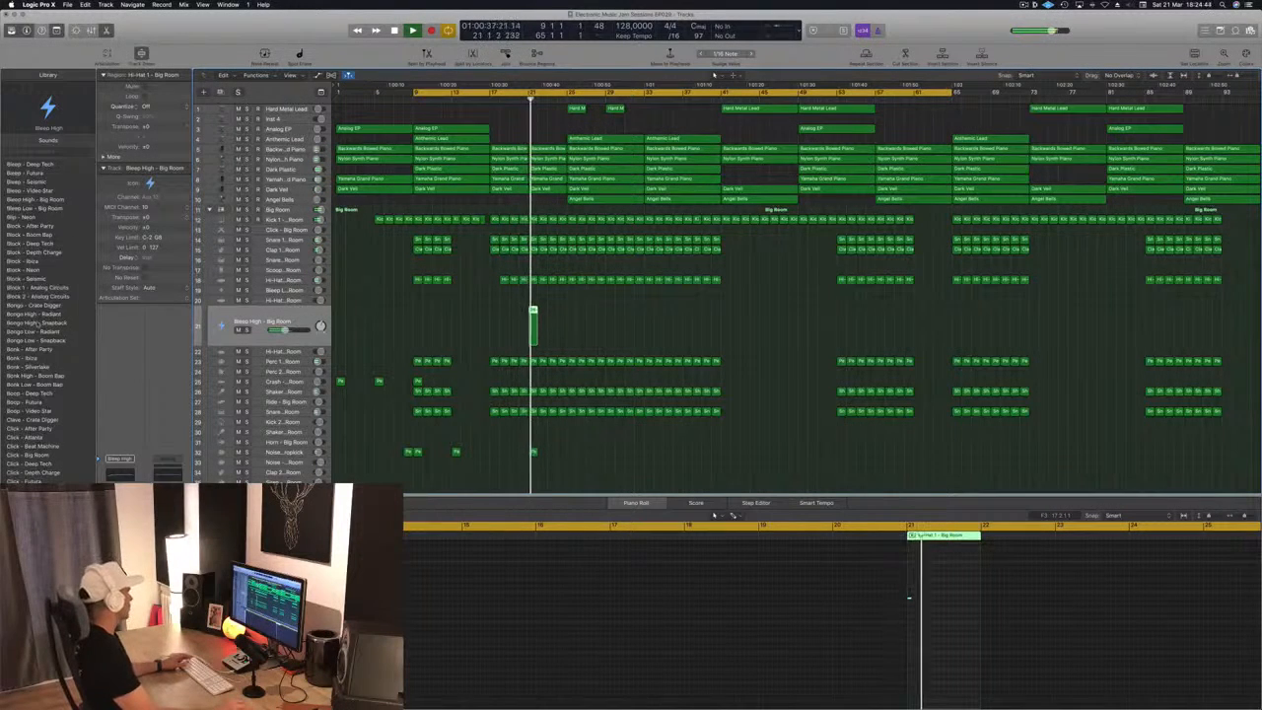
pyautogui.scroll(-10, 29, 446)
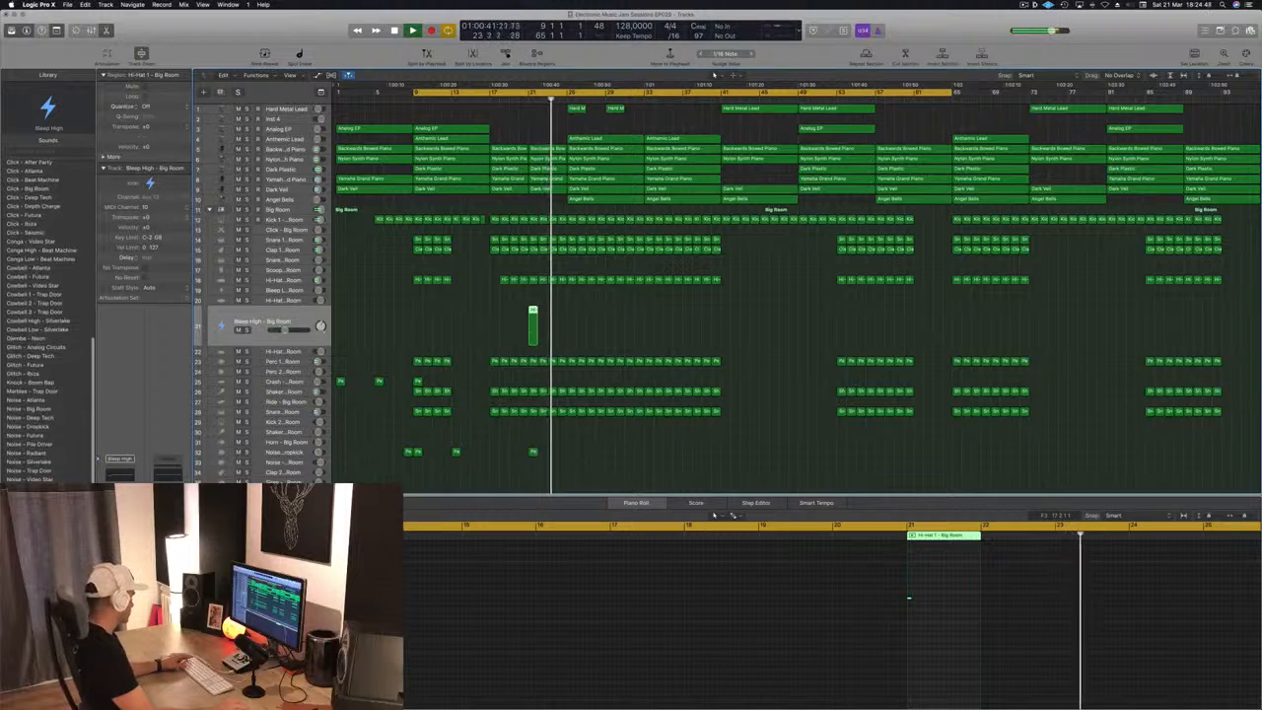
pyautogui.click(47, 479)
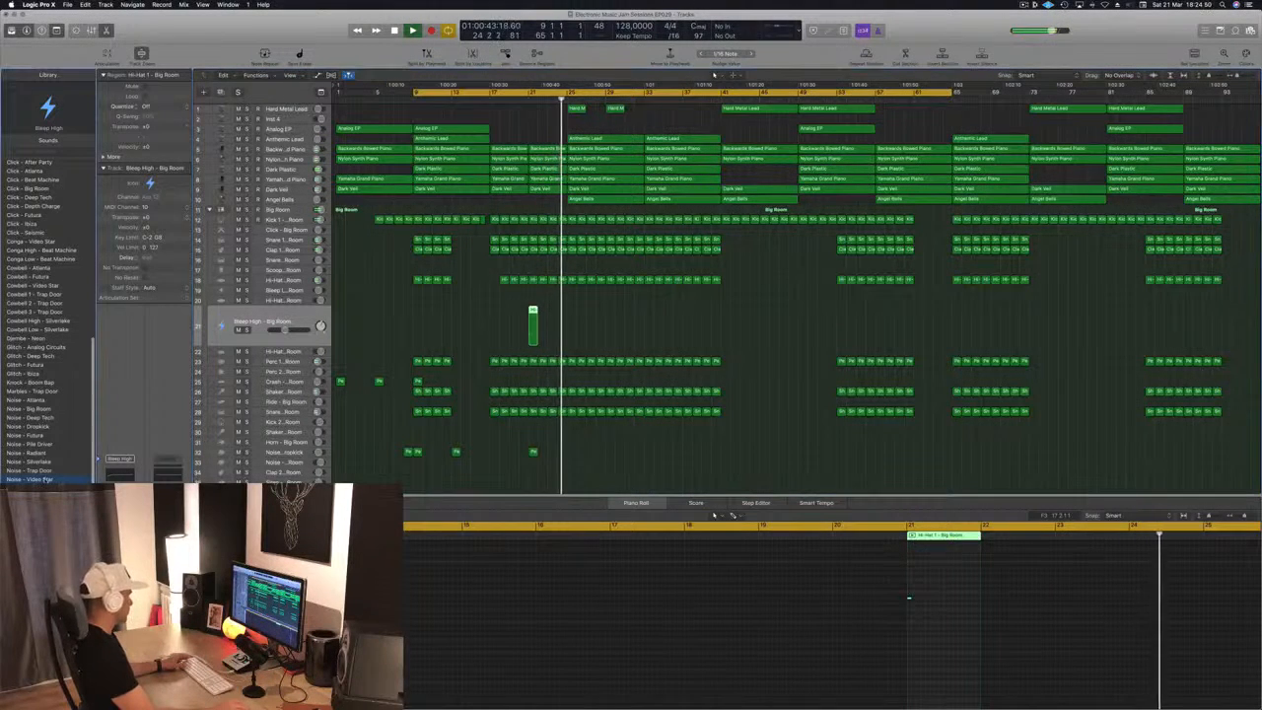
pyautogui.click(519, 101)
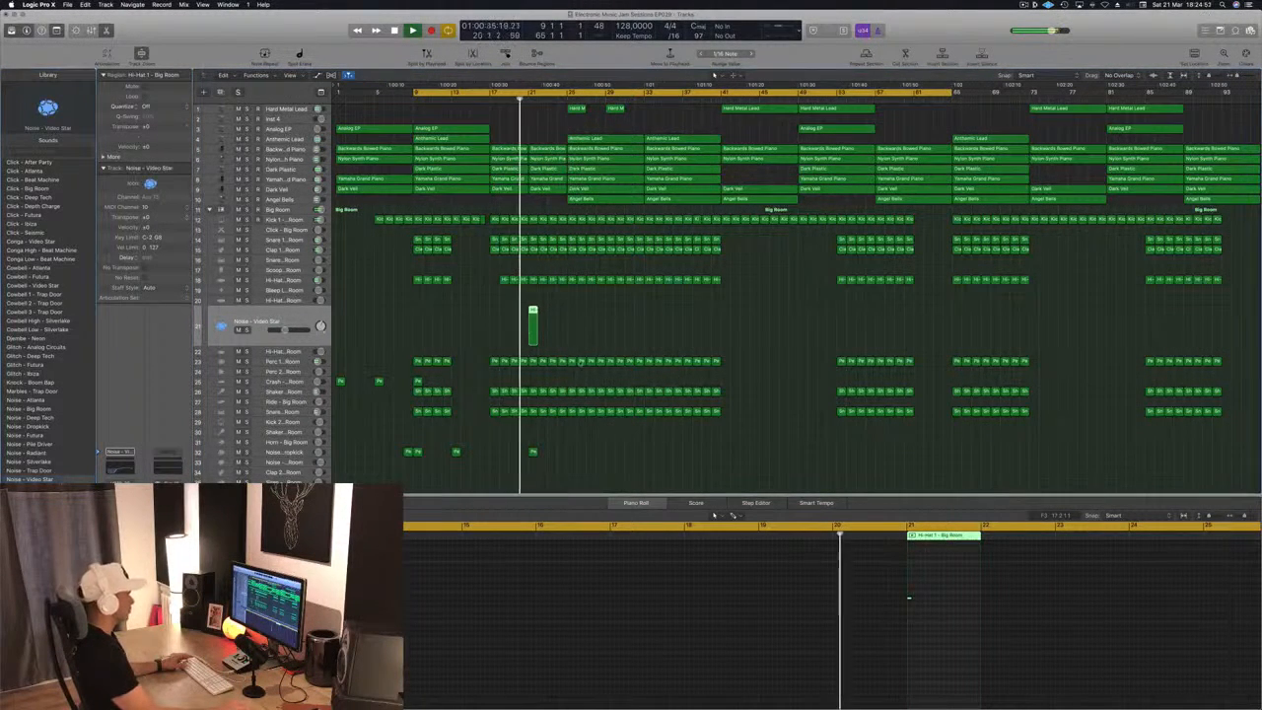
# Extend the noise note across almost all of bar 21 and add a send to the Small Room/1.0s Villa Bathroom bus
pyautogui.moveTo(911, 597); pyautogui.dragTo(972, 601)
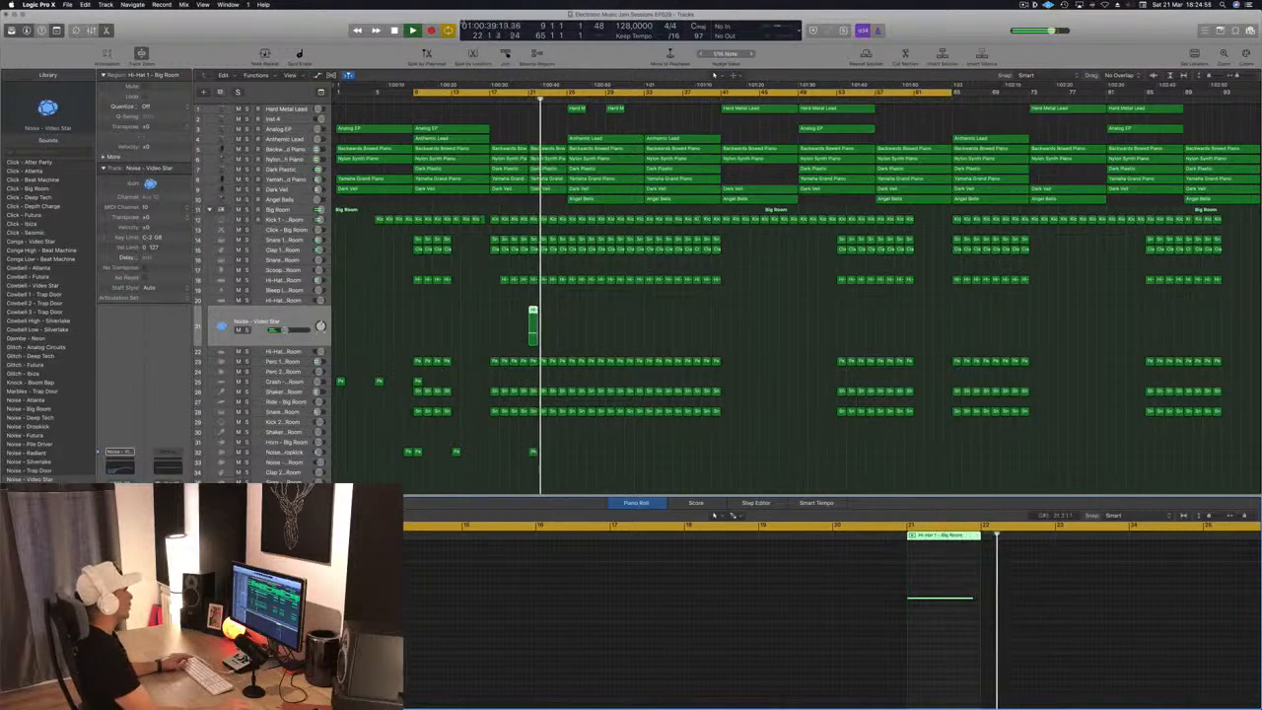
pyautogui.click(519, 100)
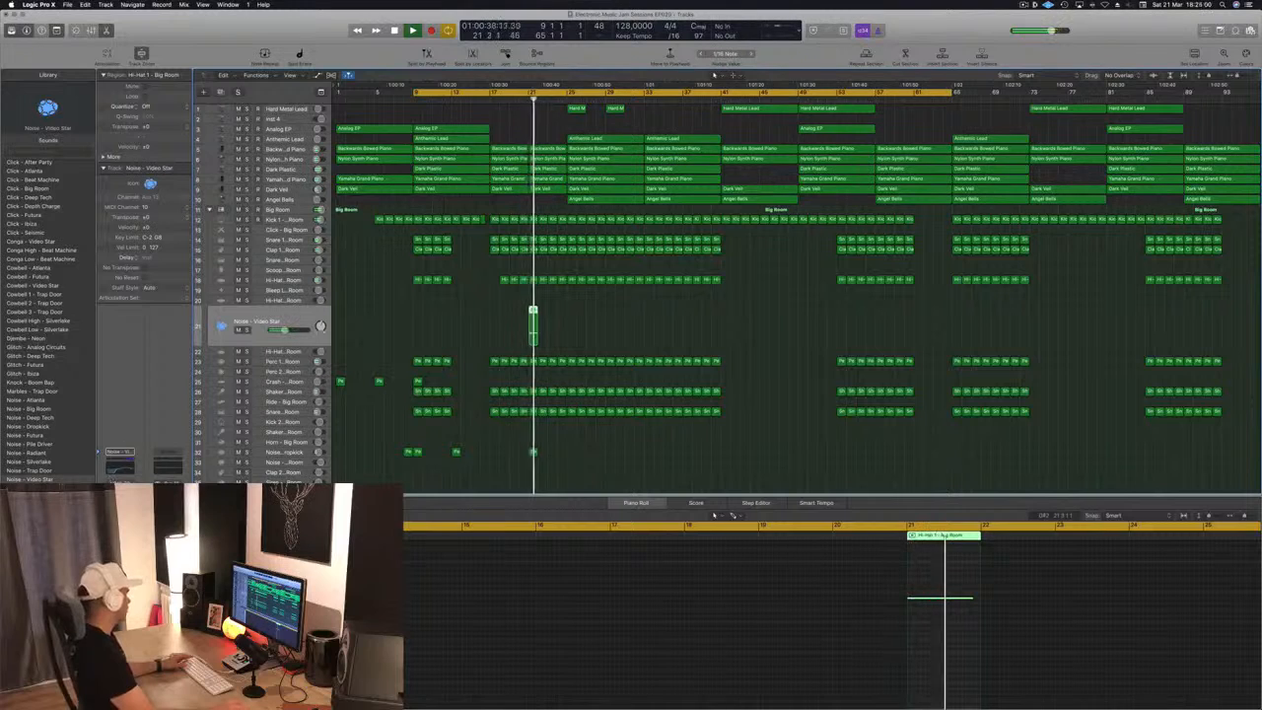
pyautogui.click(121, 537)
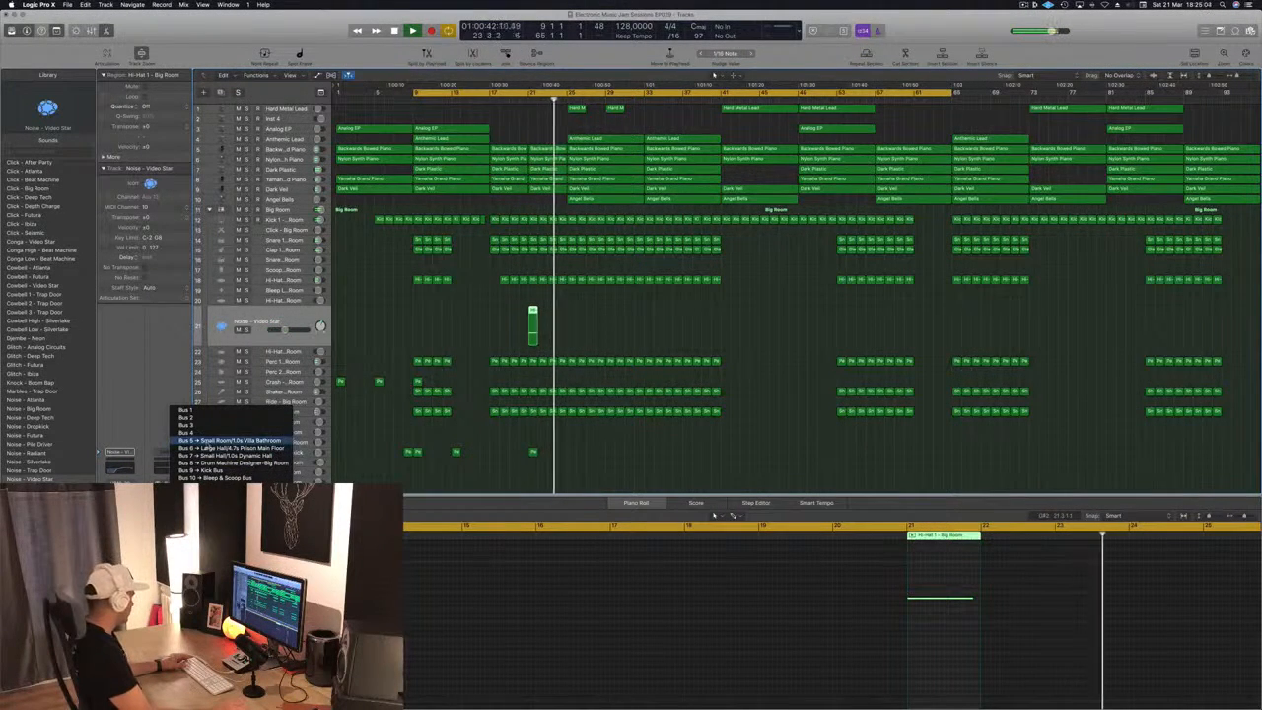
pyautogui.click(212, 441)
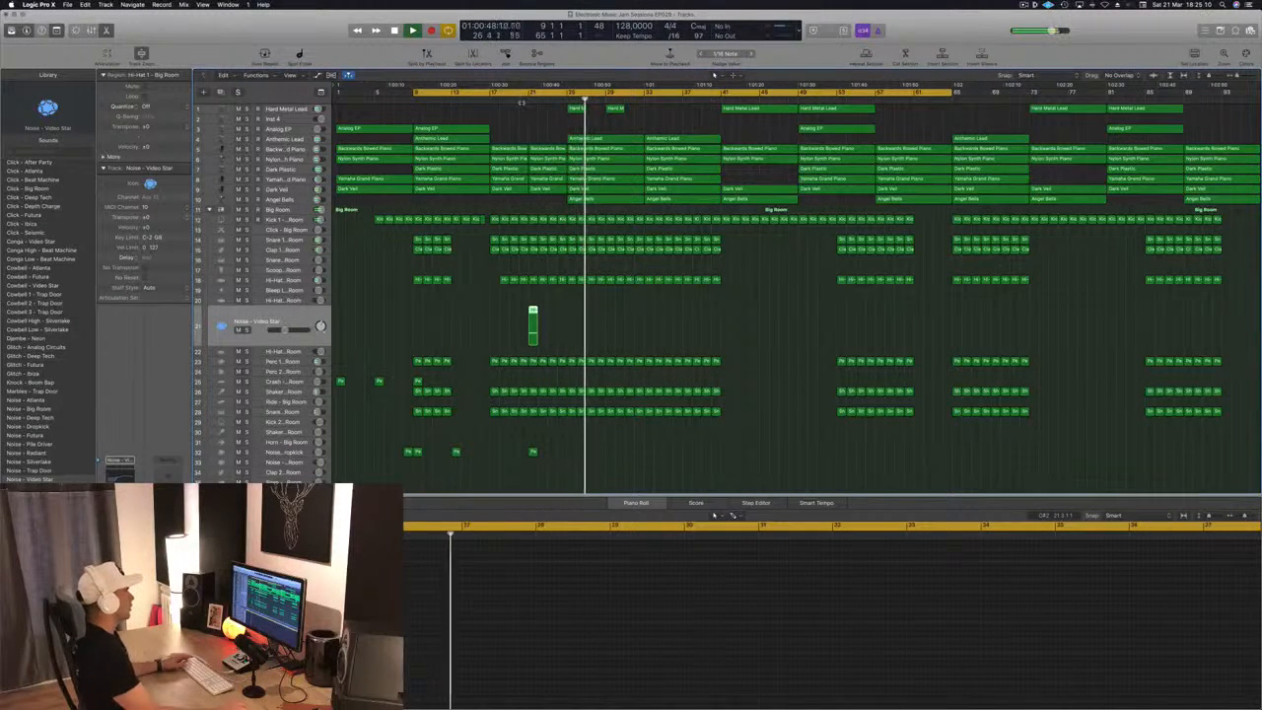
# Play the noise transition from bar 20, and replay the section from around bar 16
pyautogui.click(521, 98)
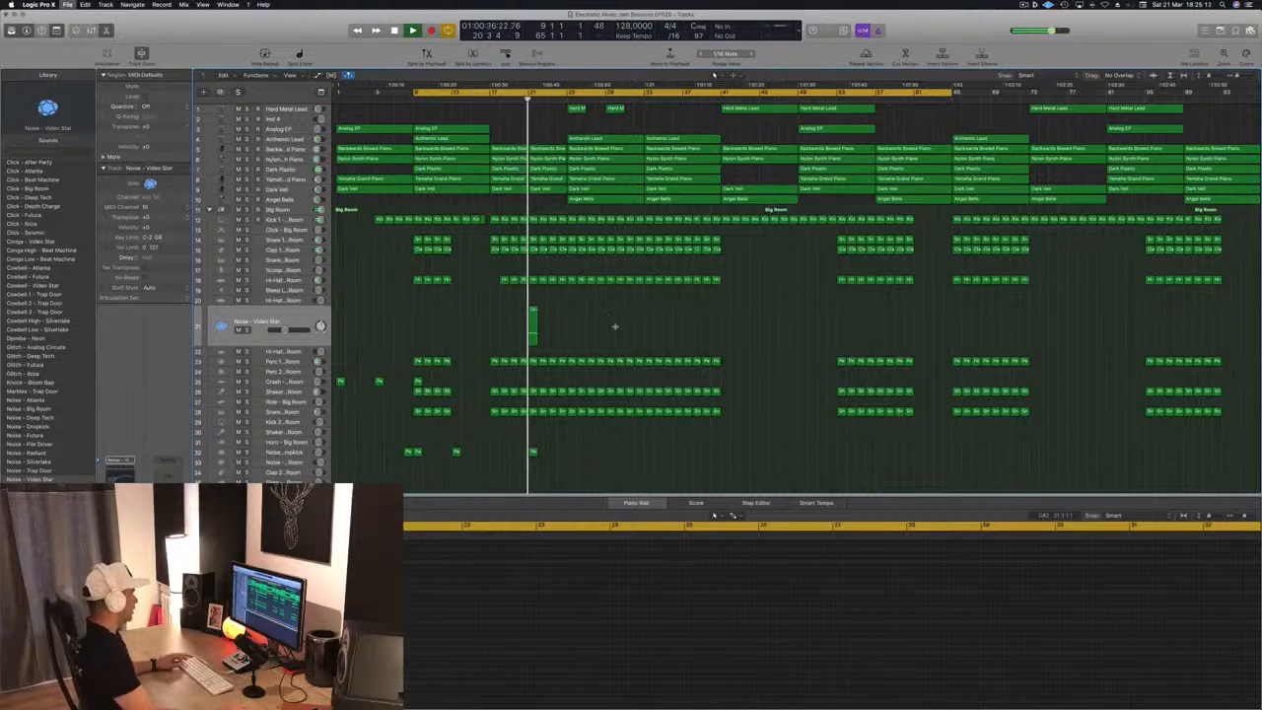
pyautogui.press('super+Right')
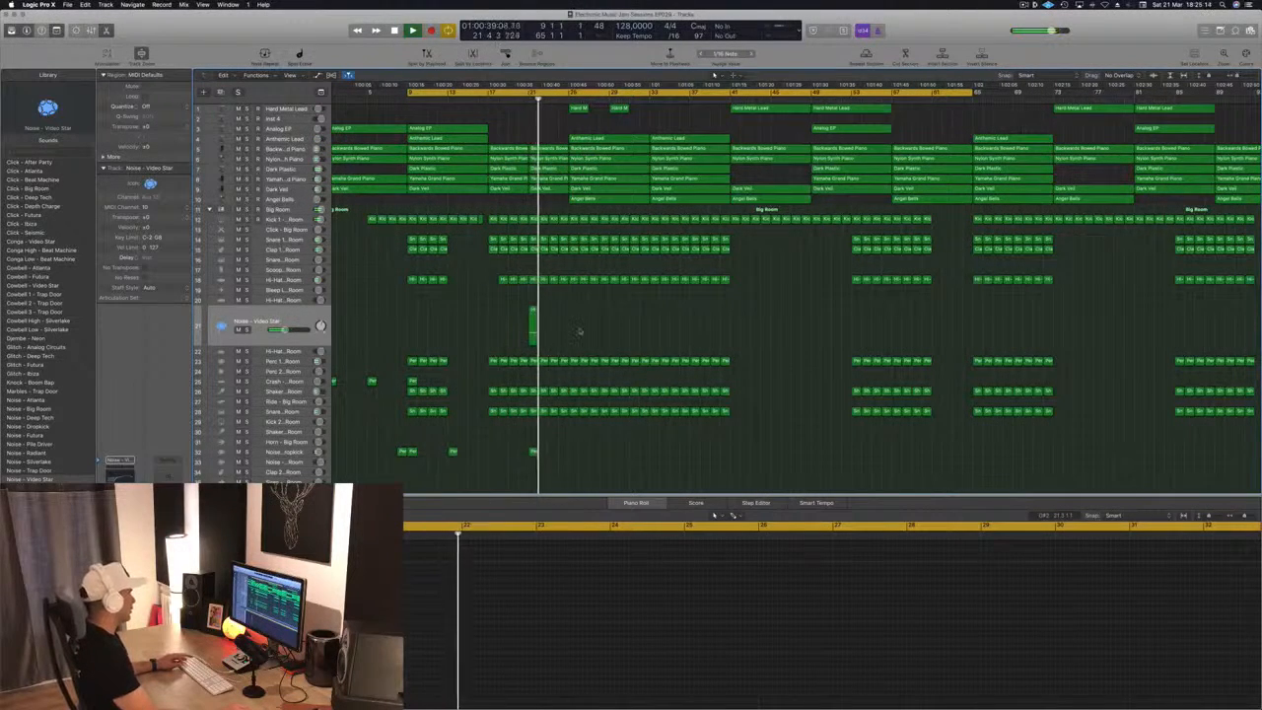
pyautogui.press('super+Left')
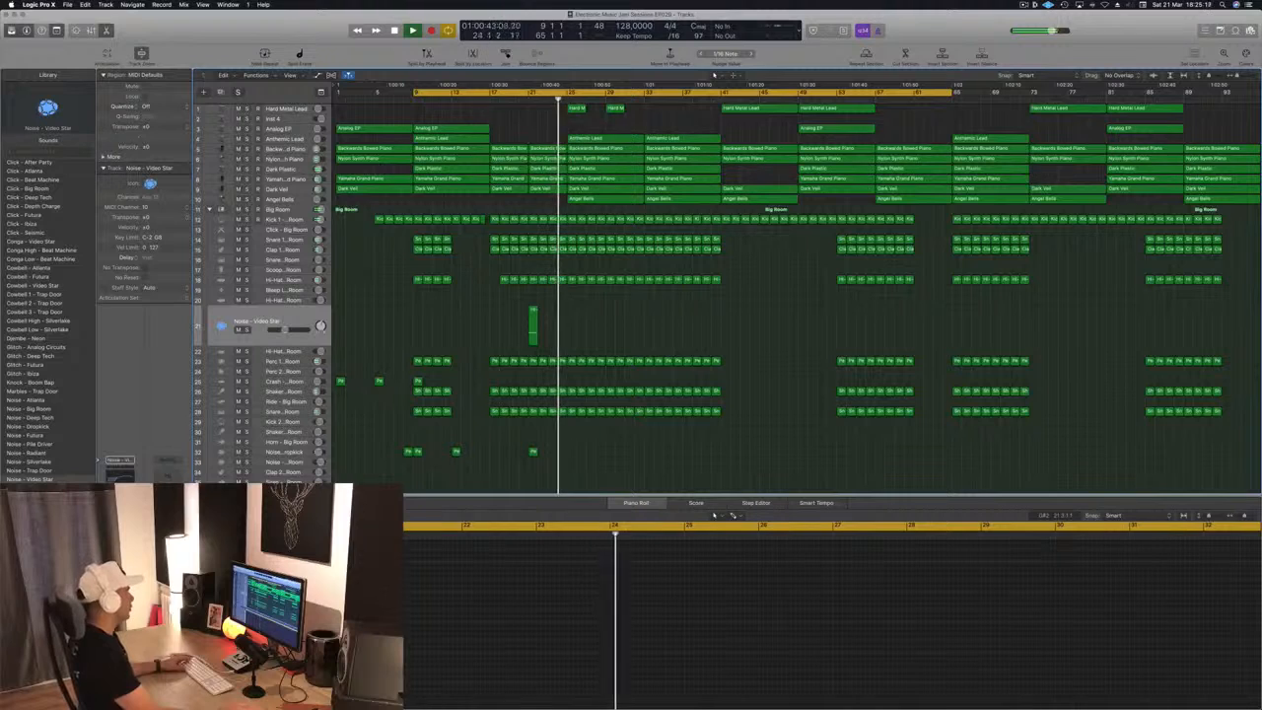
pyautogui.click(481, 99)
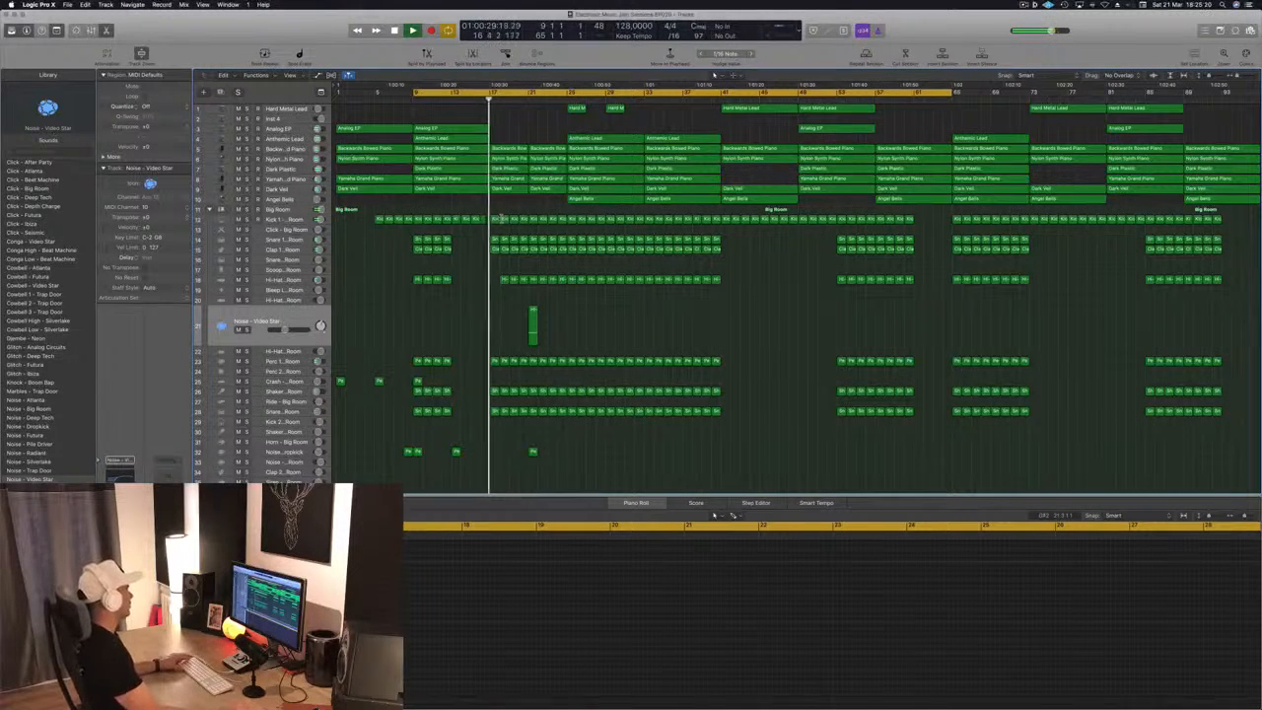
# Copy the Hi-Hat 1 region from bar 18 into the empty bar 17 on the same track
pyautogui.click(446, 250)
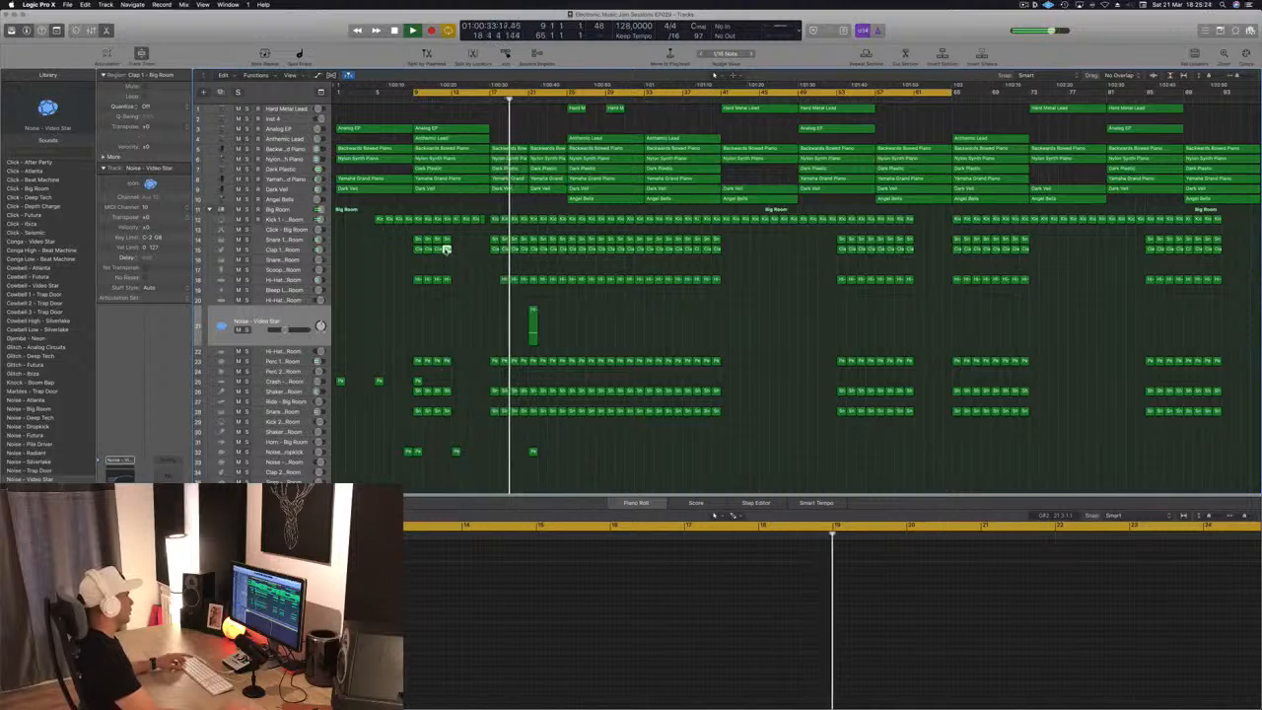
pyautogui.click(504, 280)
pyautogui.moveTo(504, 280); pyautogui.dragTo(493, 280)
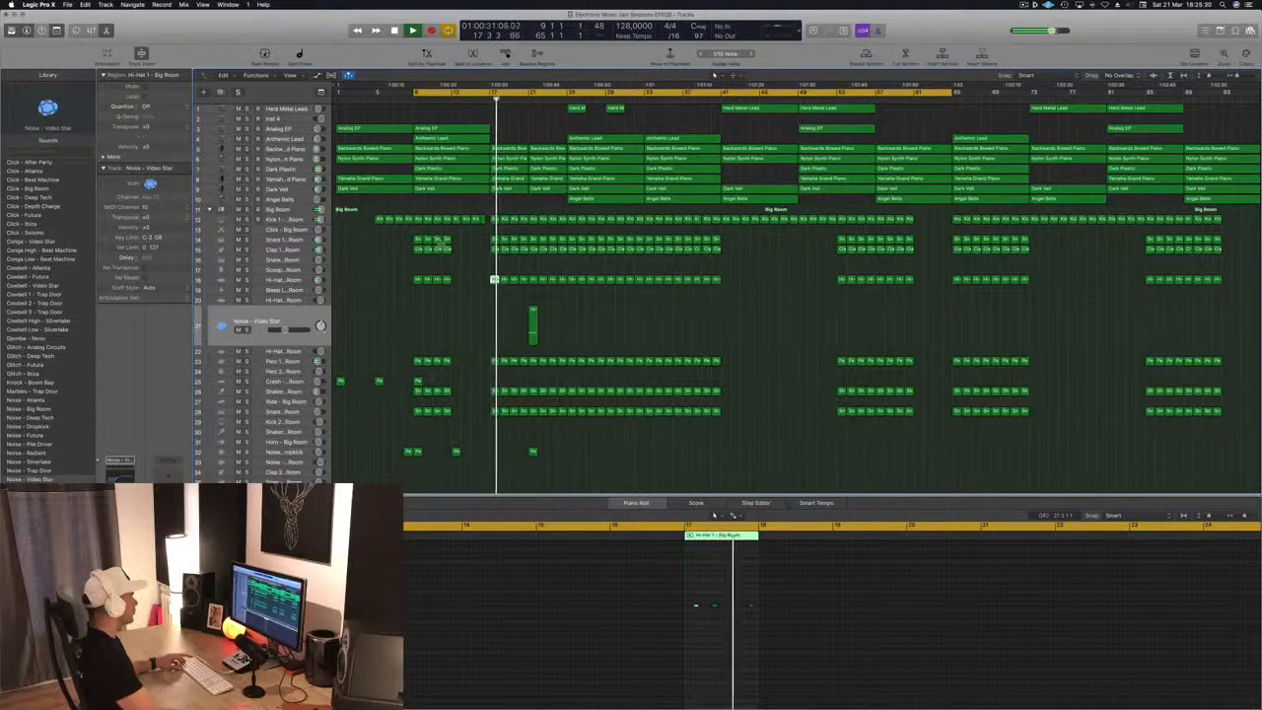
# Copy the Clap 1 region from bar 12 to bar 24 on the Snare 2 track
pyautogui.click(446, 250)
pyautogui.moveTo(446, 250); pyautogui.dragTo(562, 265)
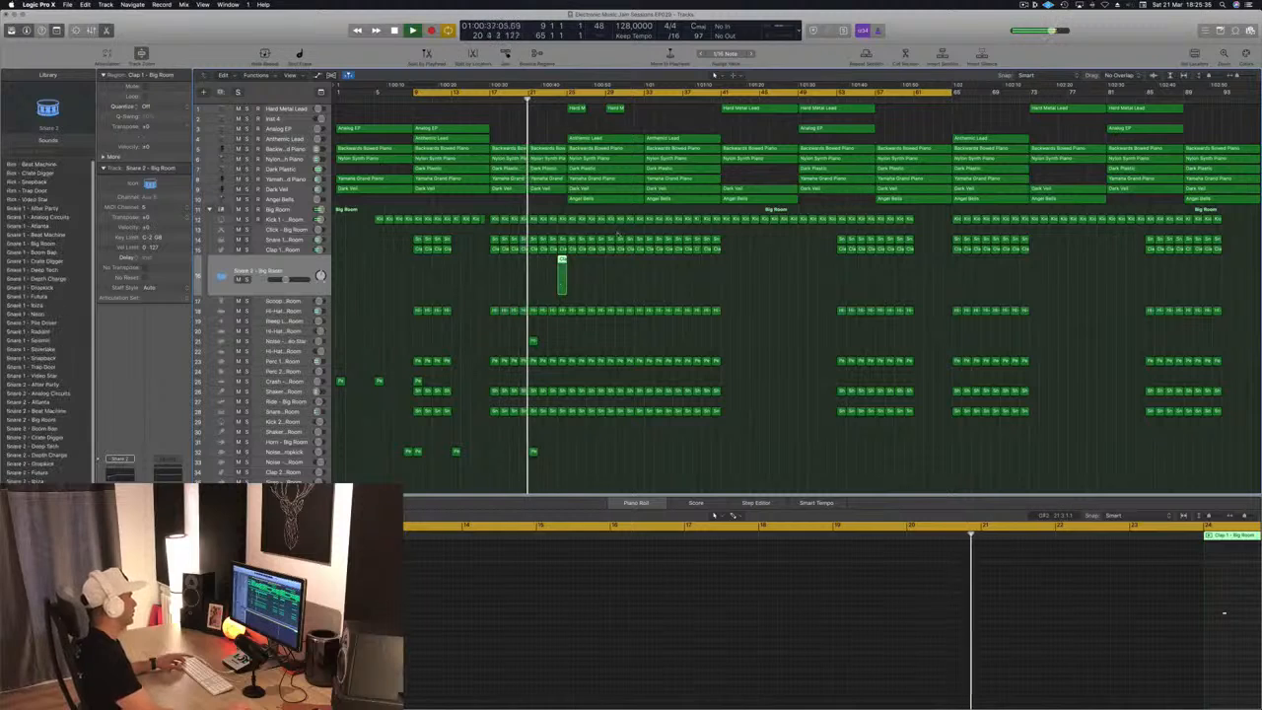
# Copy the note in the bar 24 Snare 2 region so that a hit falls on each of the four beats
pyautogui.scroll(-3, 1178, 622)
pyautogui.hscroll(3, 1164, 620)
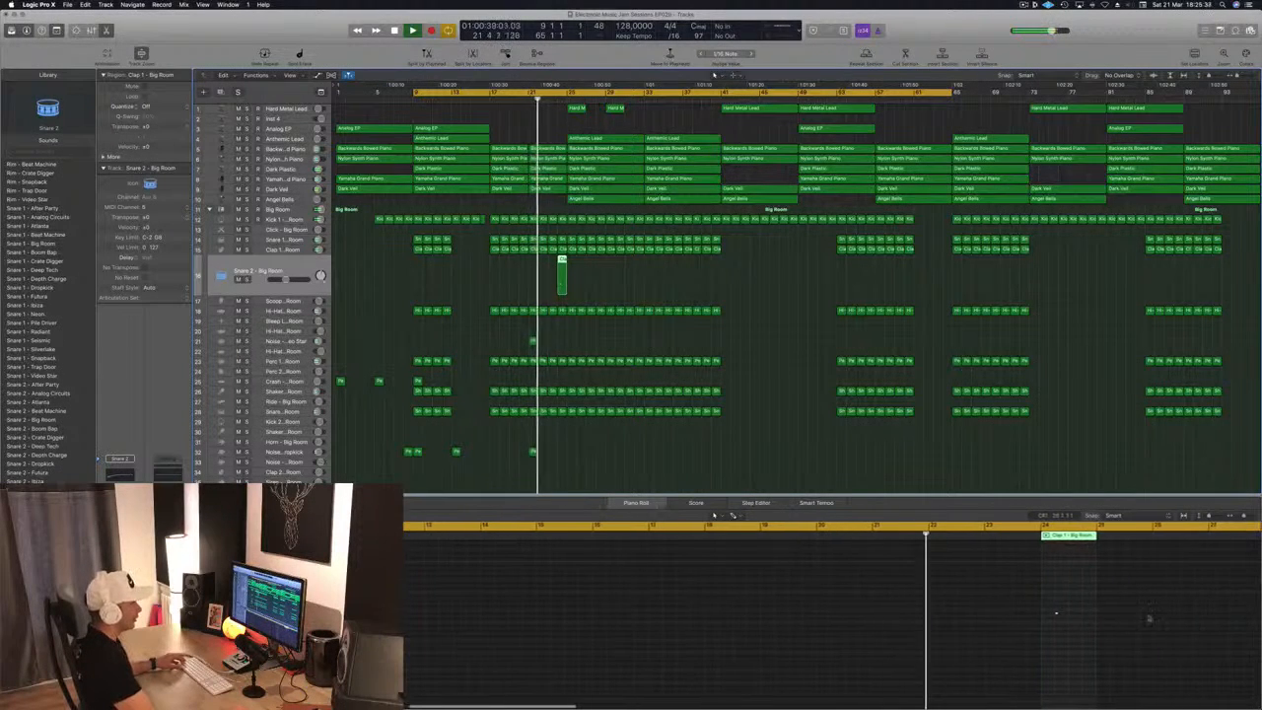
pyautogui.click(1054, 617)
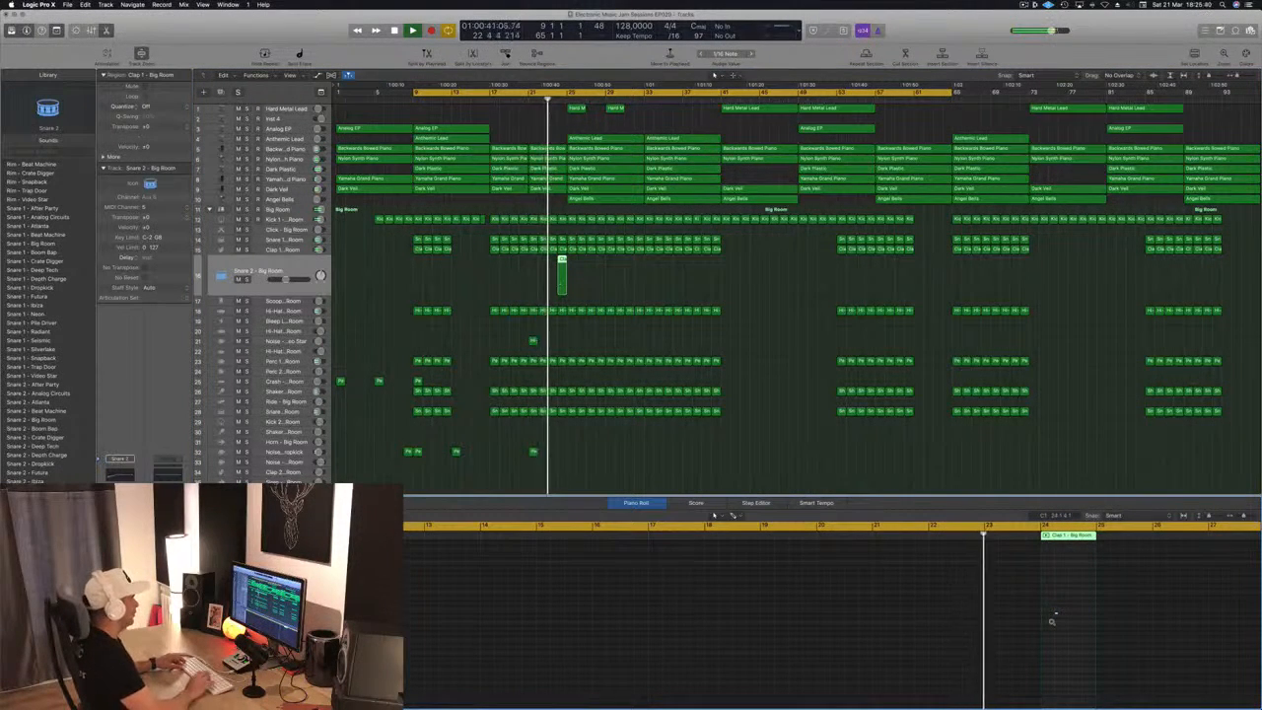
pyautogui.scroll(3, 1052, 622)
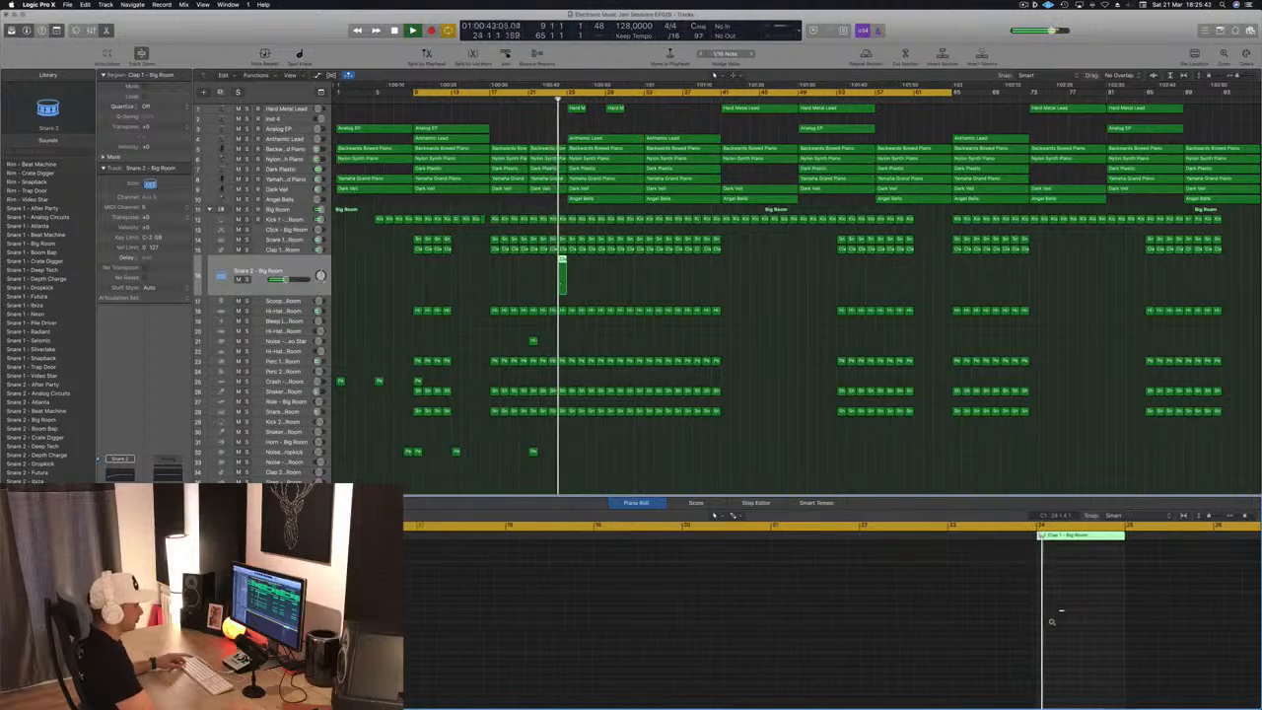
pyautogui.scroll(2, 1052, 621)
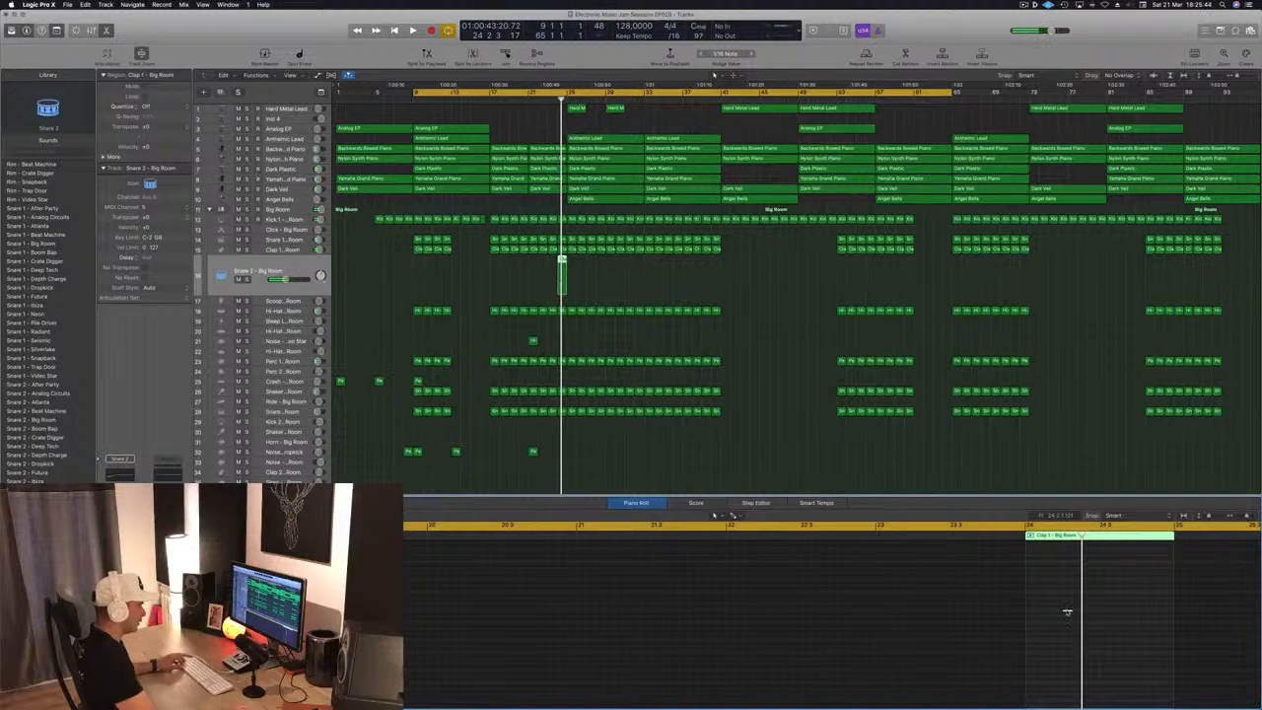
pyautogui.click(1040, 617)
pyautogui.moveTo(1032, 615); pyautogui.dragTo(1031, 613)
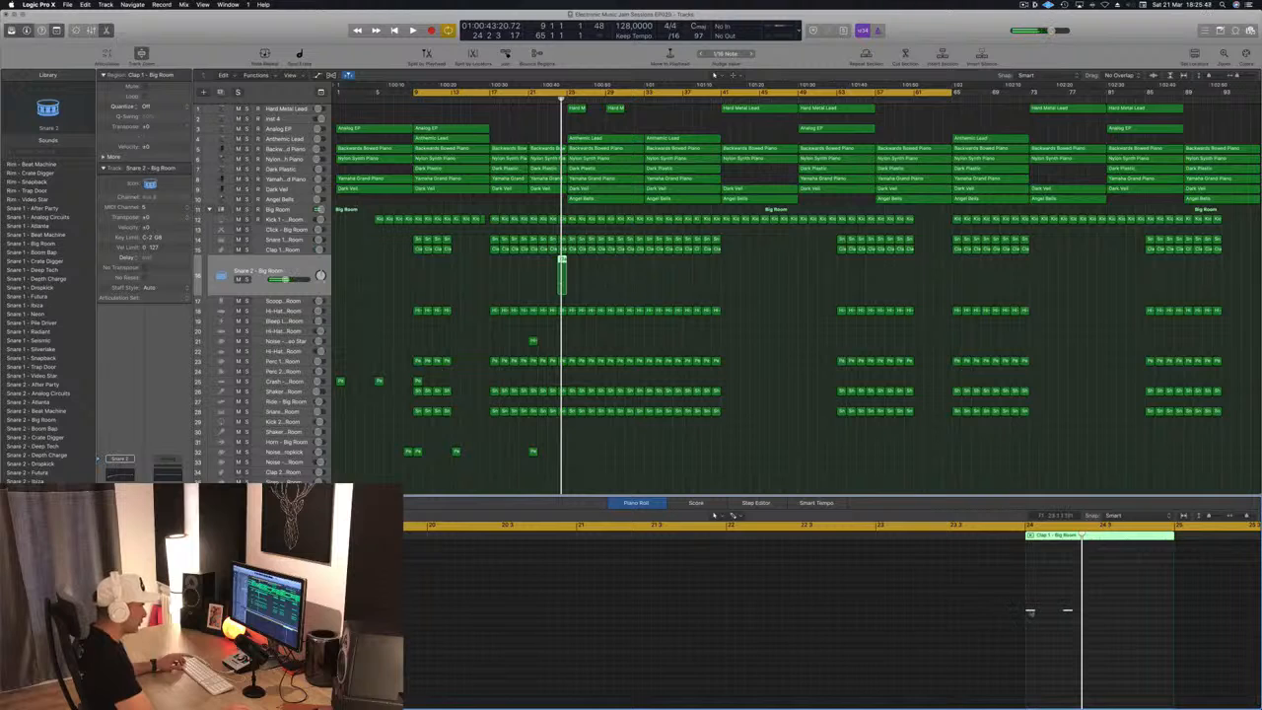
pyautogui.moveTo(1030, 612); pyautogui.dragTo(1212, 622)
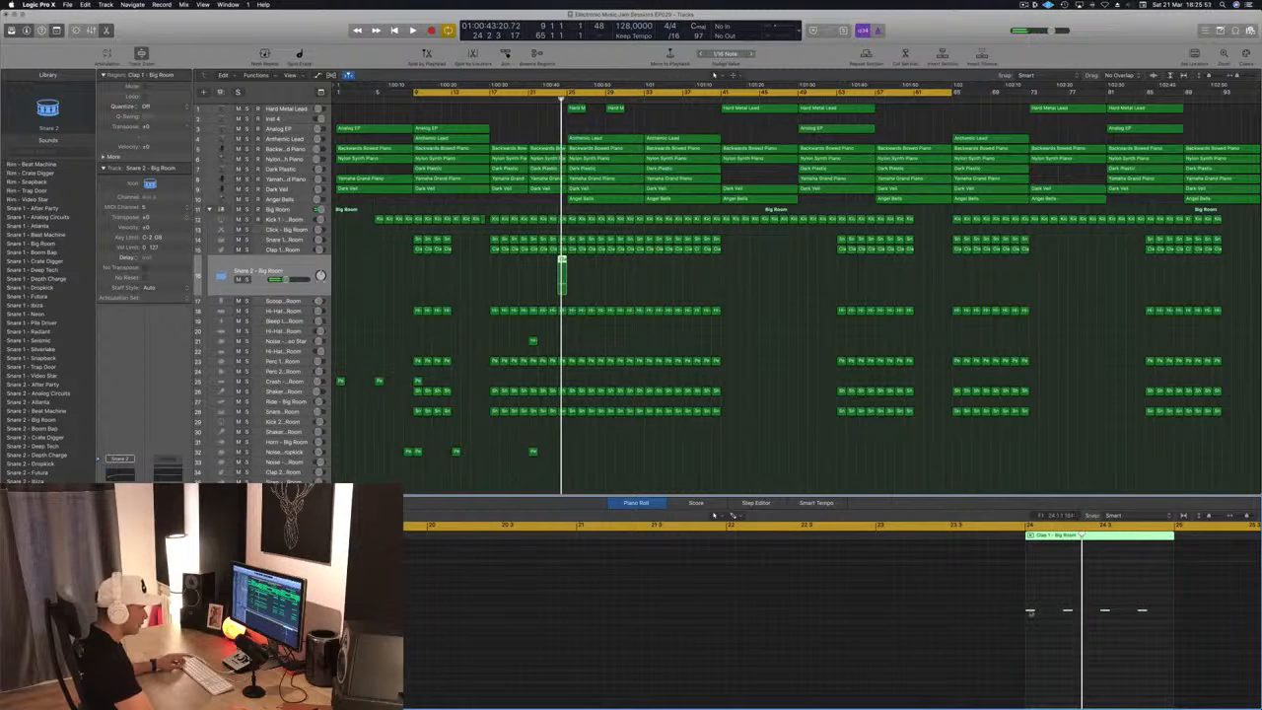
# Build a Snare 2 roll with eighth-note hits in bar 23 and sixteenth-note hits in bar 24
pyautogui.moveTo(1031, 611); pyautogui.dragTo(1048, 616)
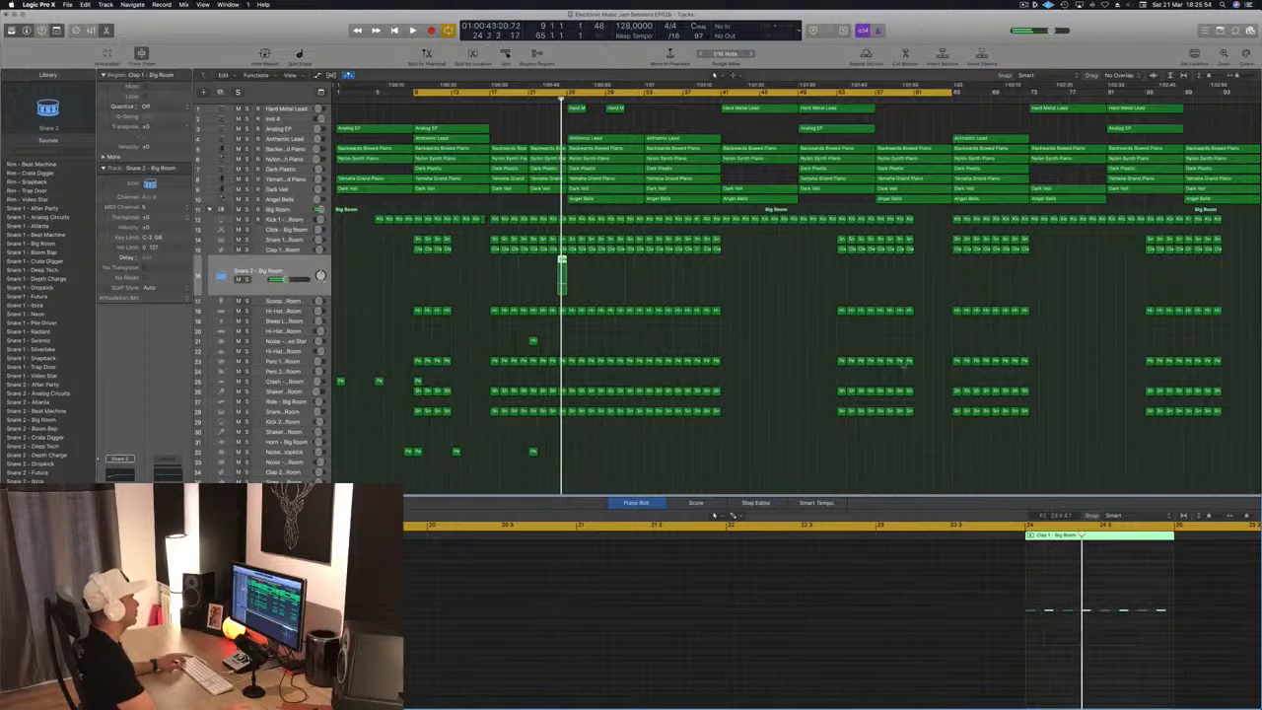
pyautogui.press('space')
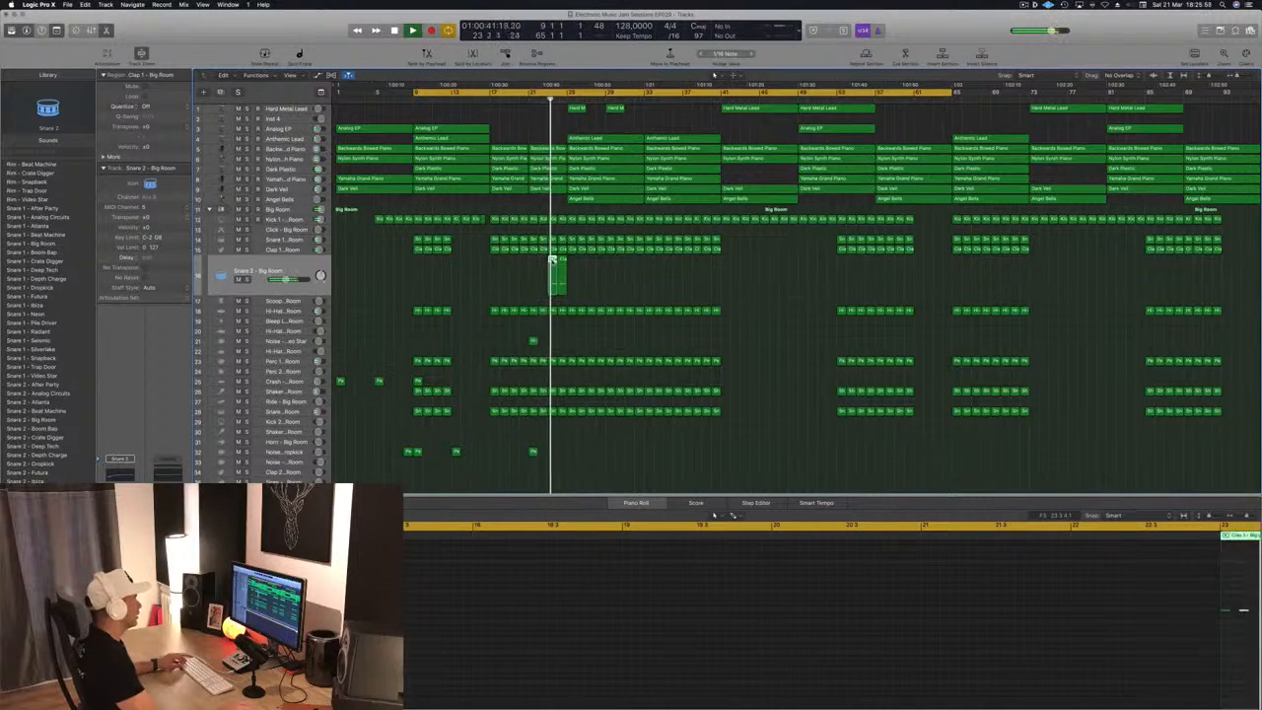
pyautogui.press('space')
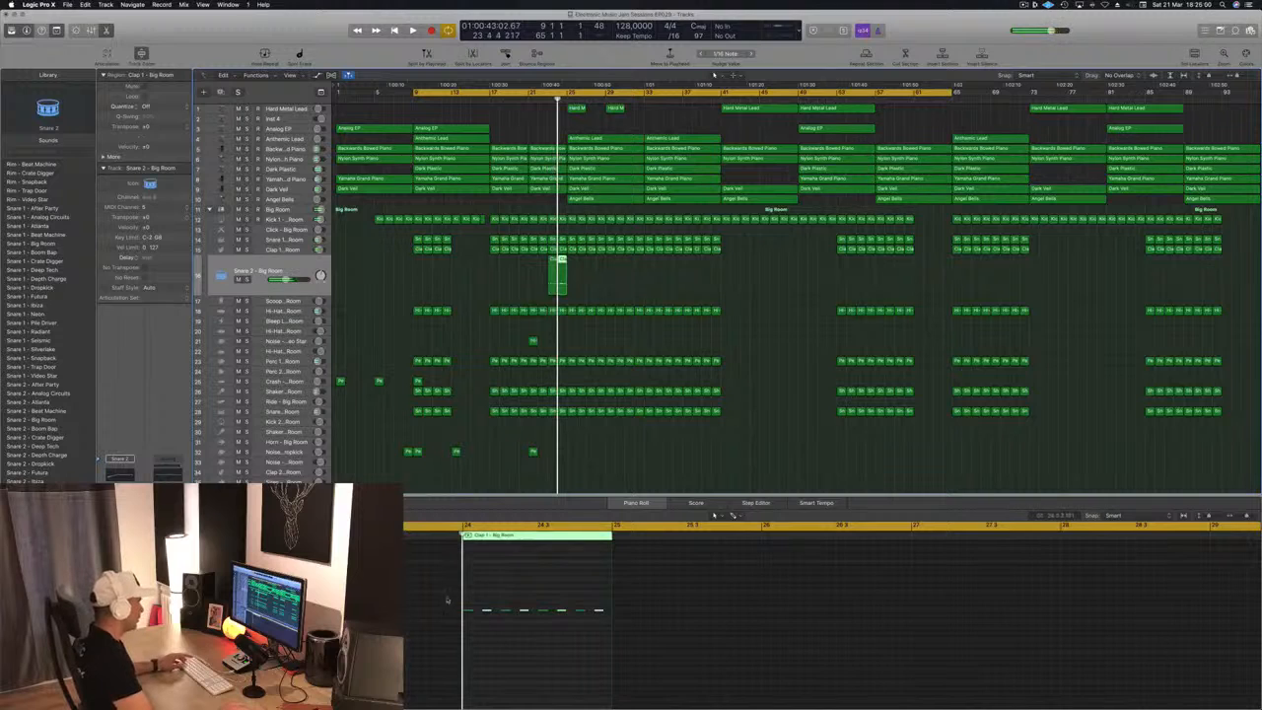
pyautogui.moveTo(433, 597); pyautogui.dragTo(678, 651)
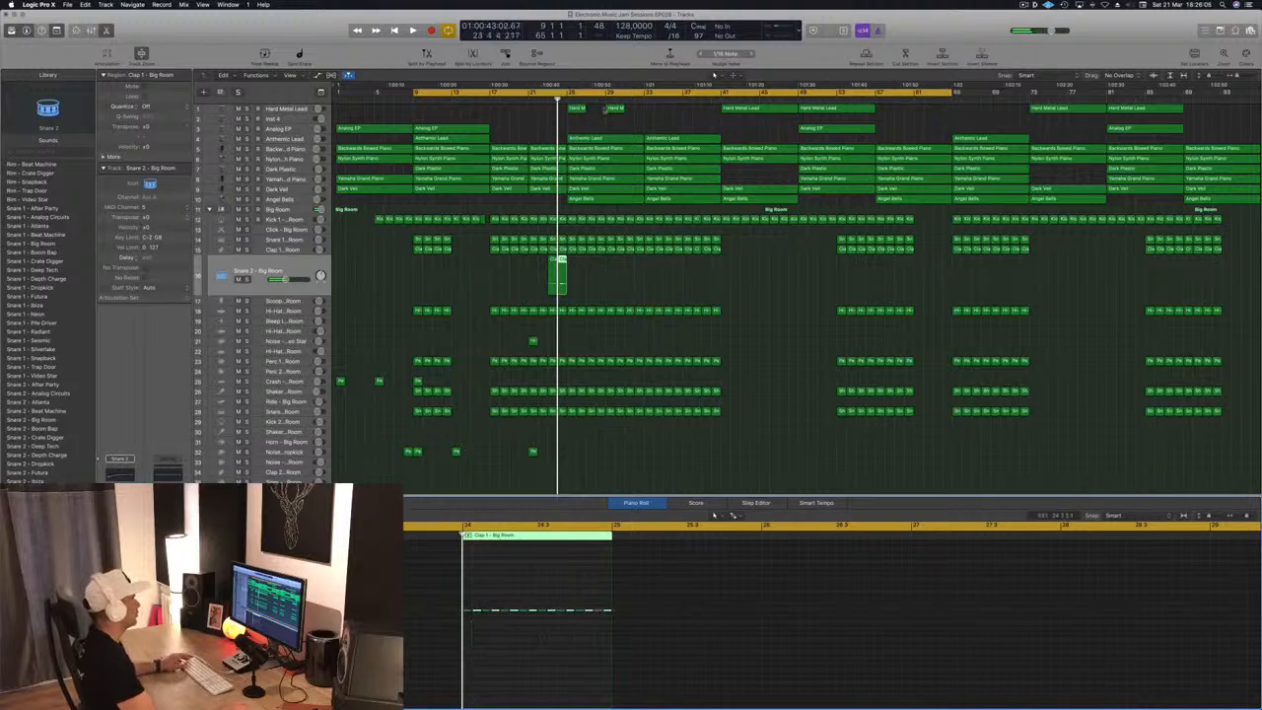
# Loop bars 21 to 25, audition the snare roll, and select both Snare 2 roll regions
pyautogui.press('space')
pyautogui.click(531, 97)
pyautogui.press('c')
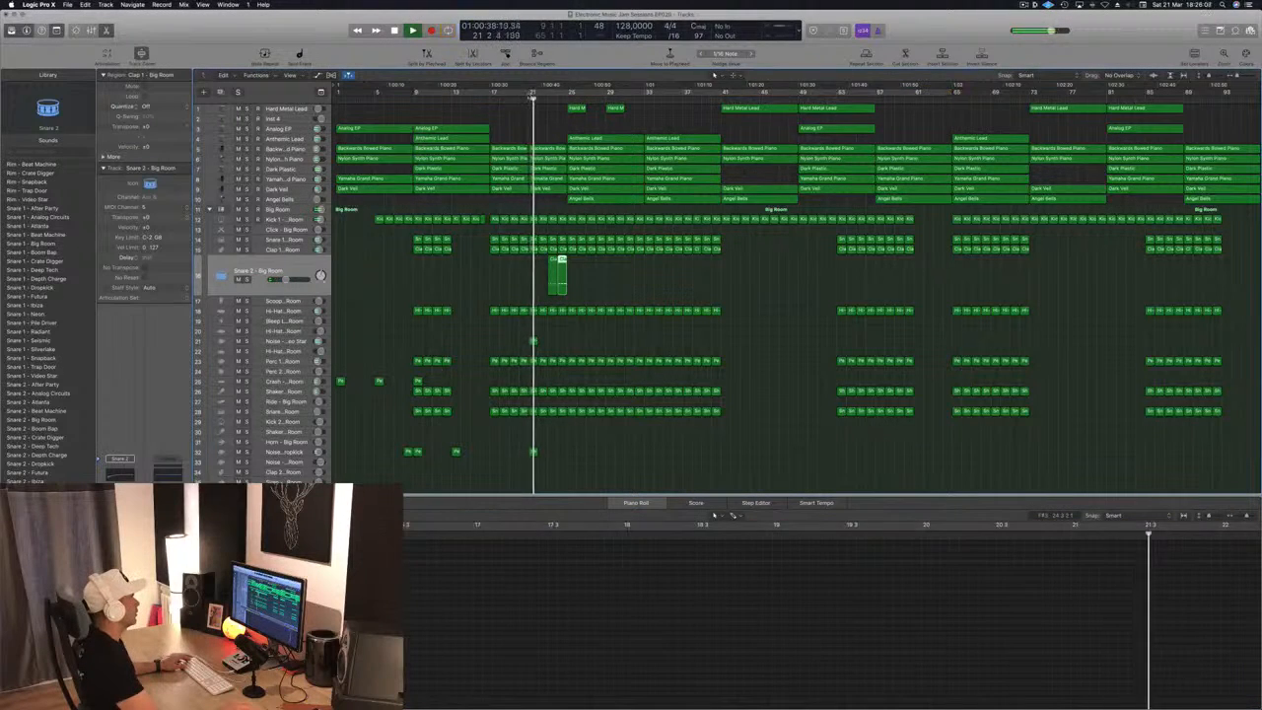
pyautogui.moveTo(532, 94); pyautogui.dragTo(569, 96)
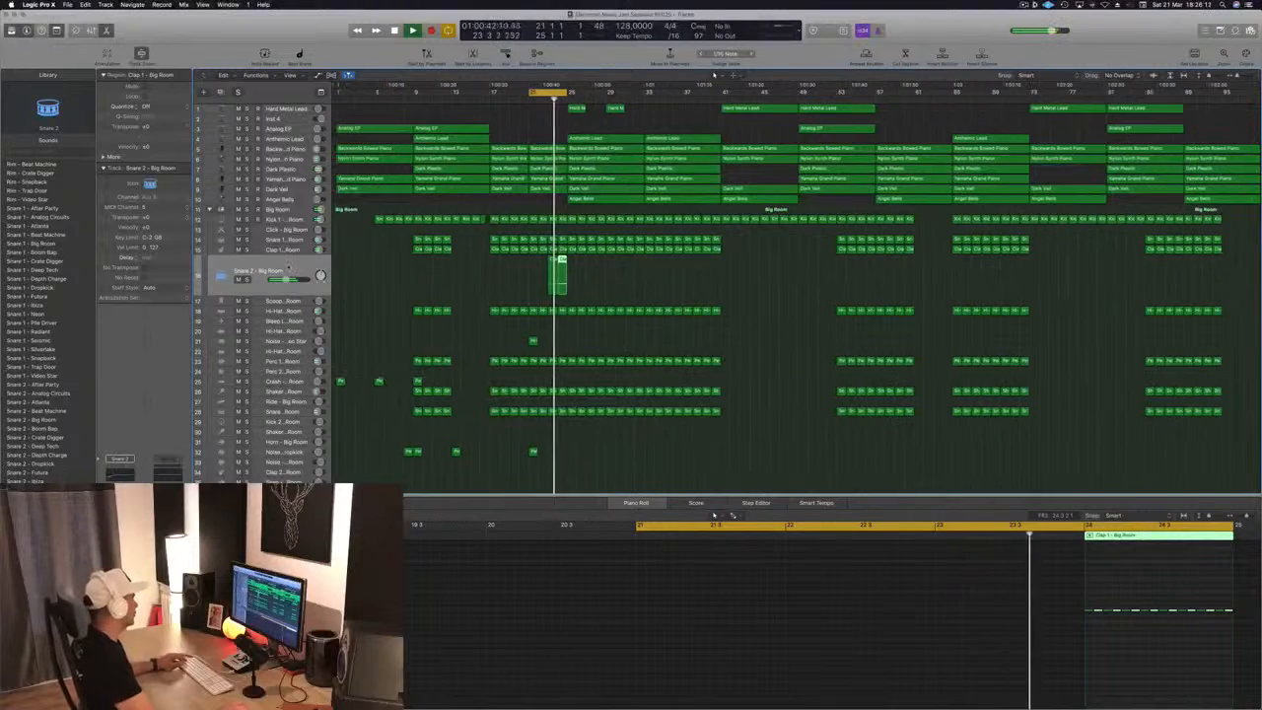
pyautogui.keyDown('shift'); pyautogui.click(553, 277); pyautogui.keyUp('shift')
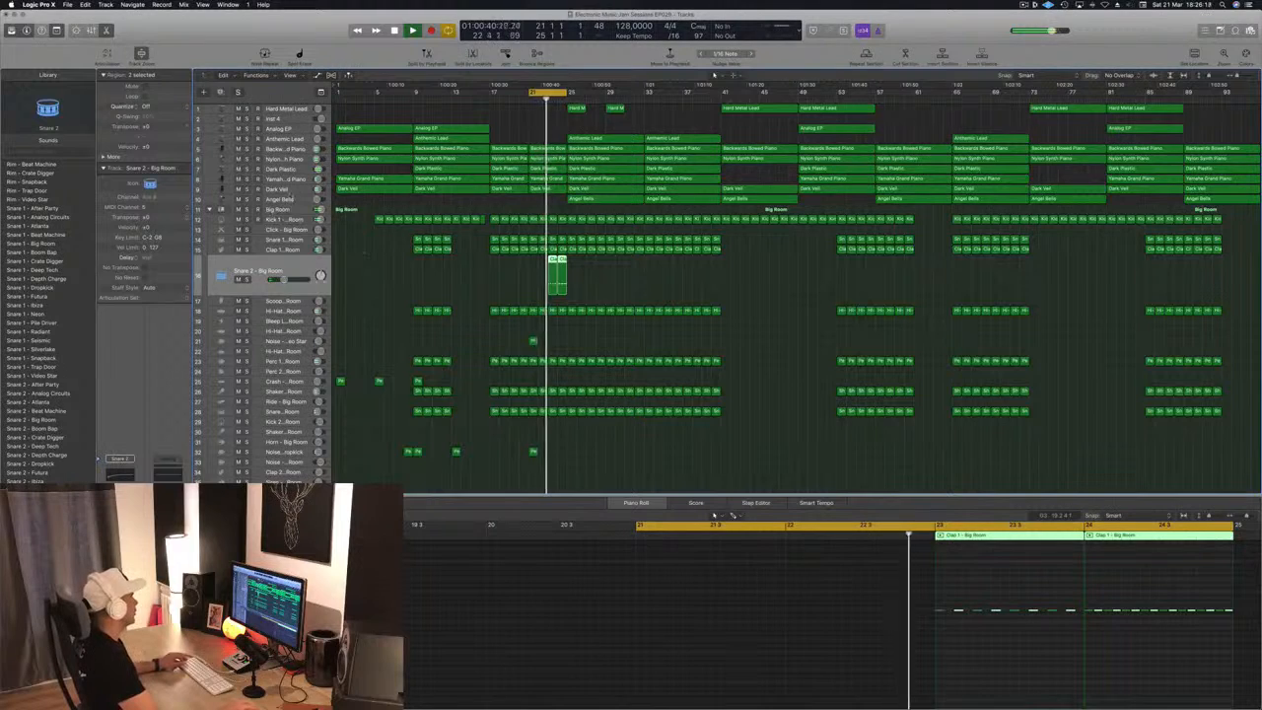
# Extend the loop to bar 28 and compare the section with the Angel Bells track soloed, muted and unmuted
pyautogui.click(292, 199)
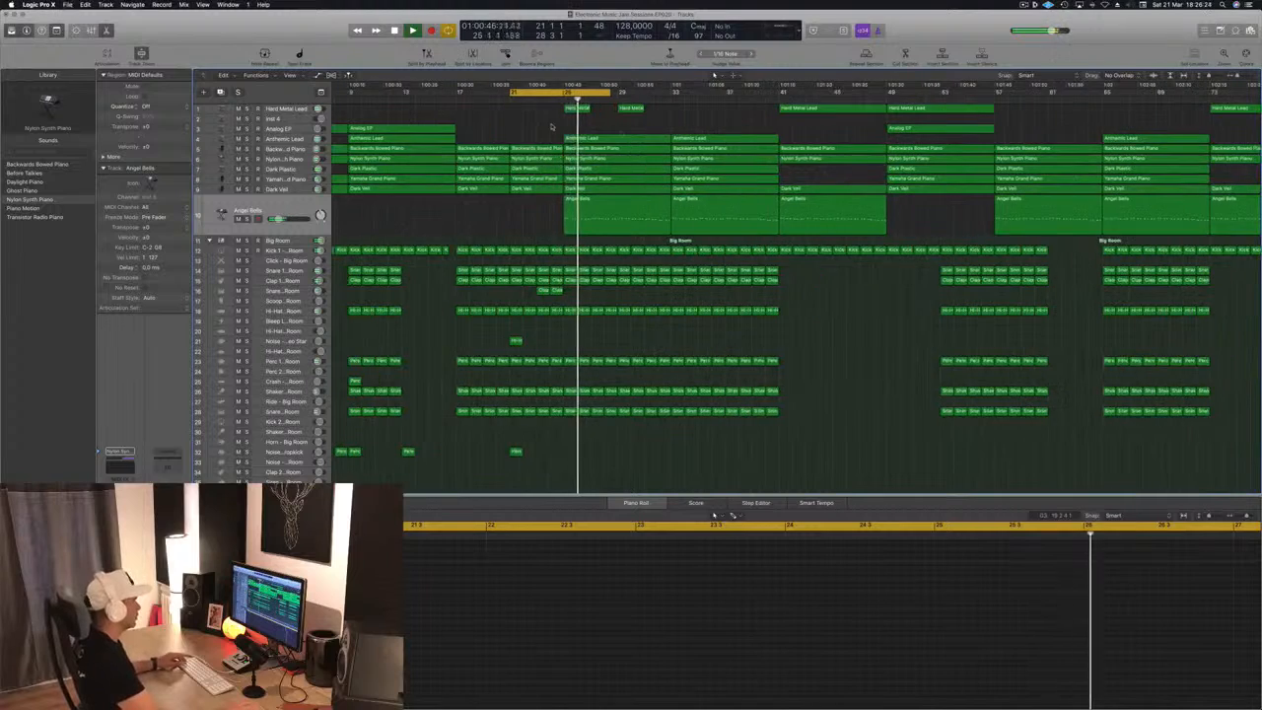
pyautogui.press('s')
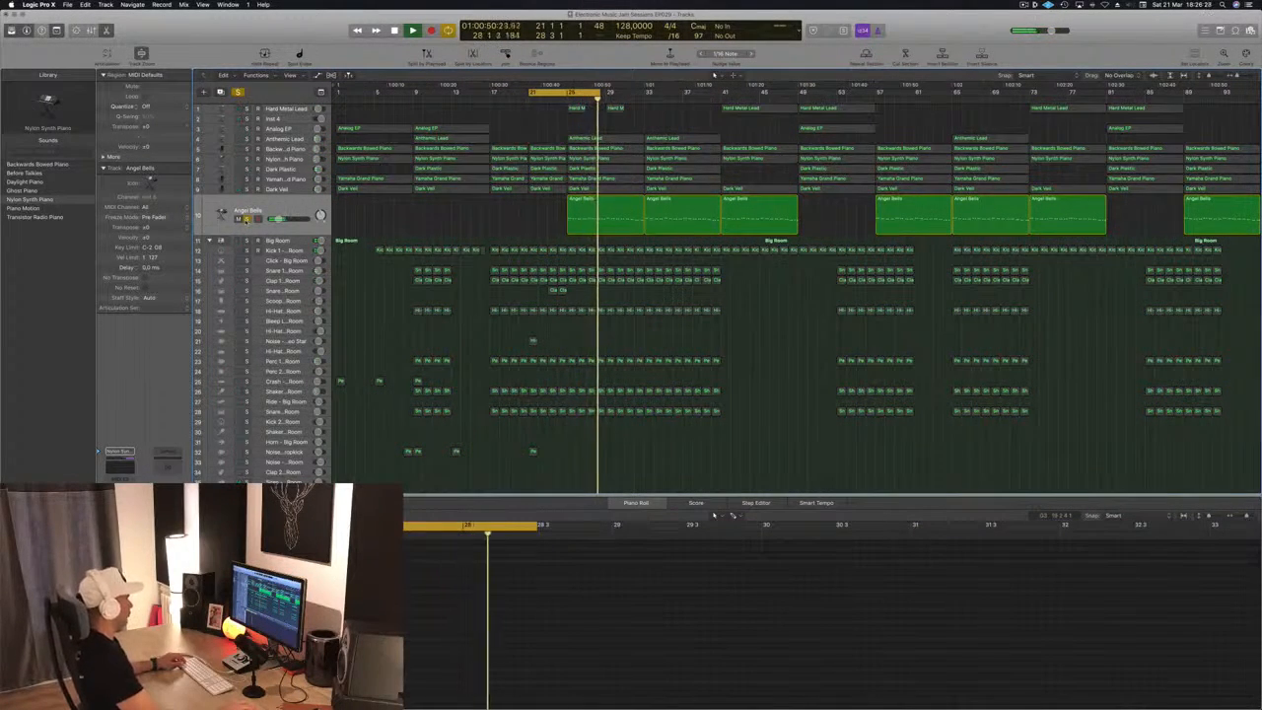
pyautogui.click(246, 220)
pyautogui.click(239, 220)
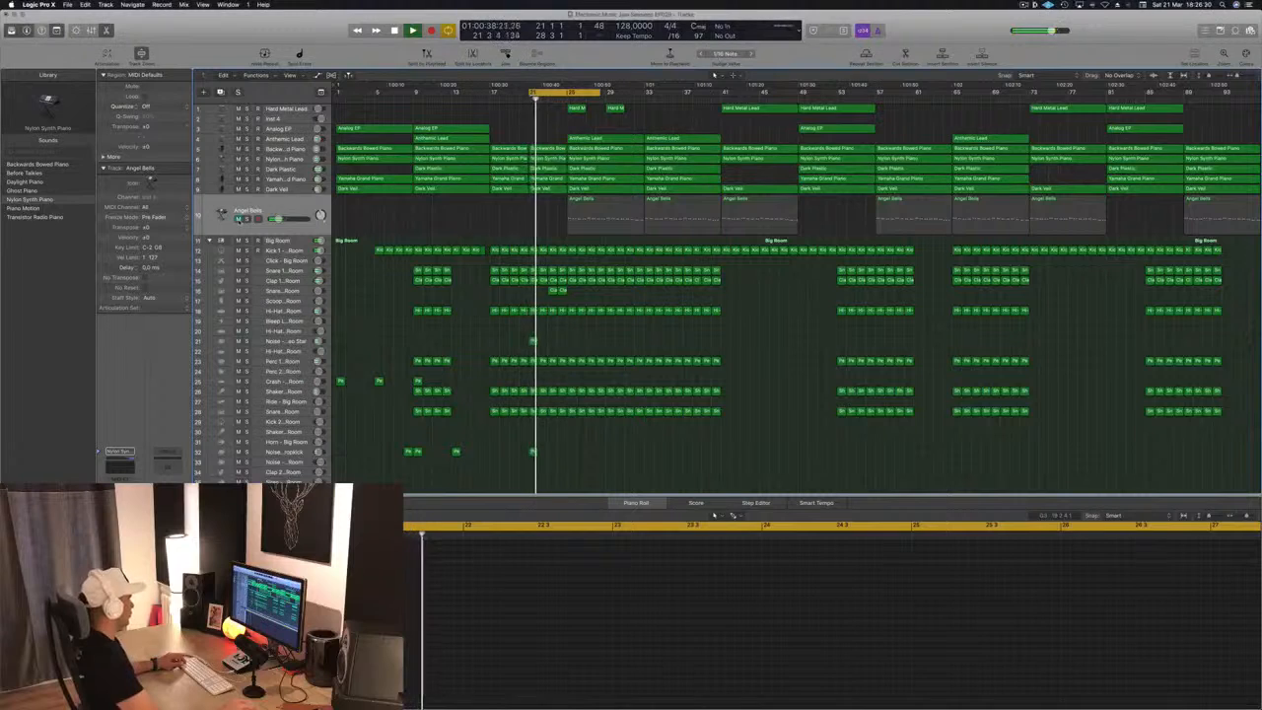
pyautogui.click(239, 218)
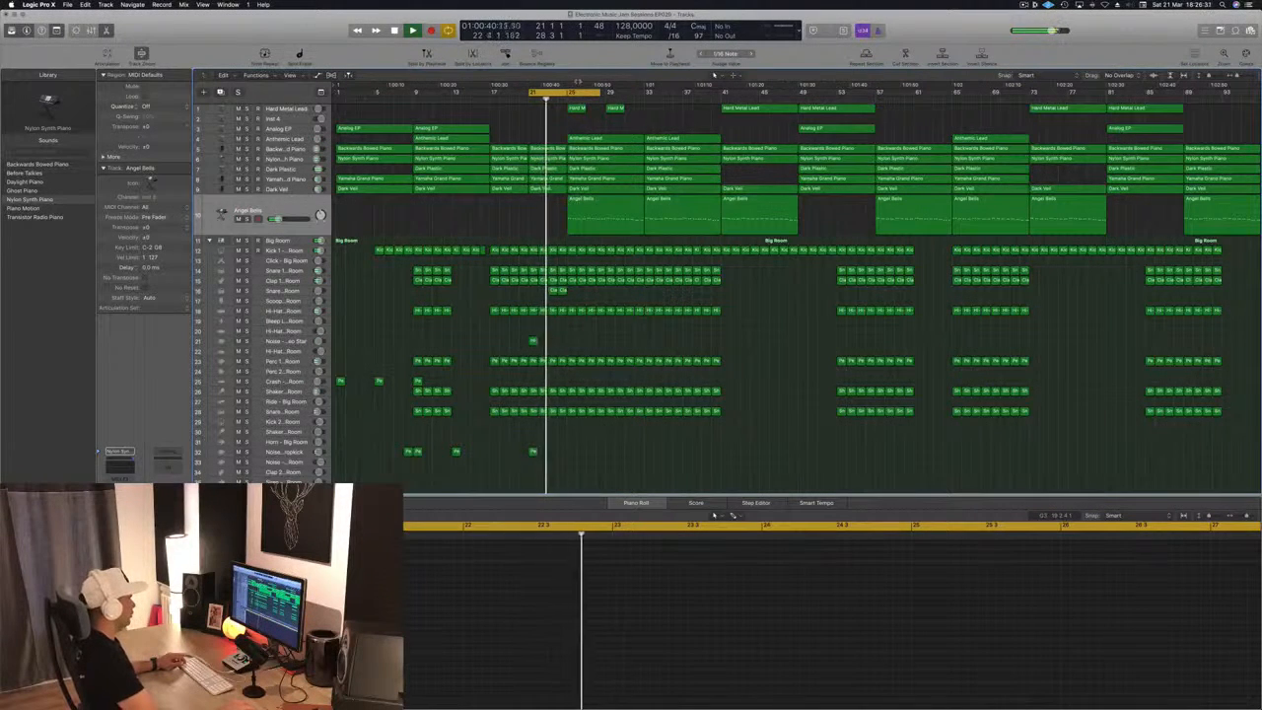
# Loop from bar 25 to about bar 32, audition the Angel Bells track in solo, and then mute it
pyautogui.moveTo(576, 93); pyautogui.dragTo(617, 92)
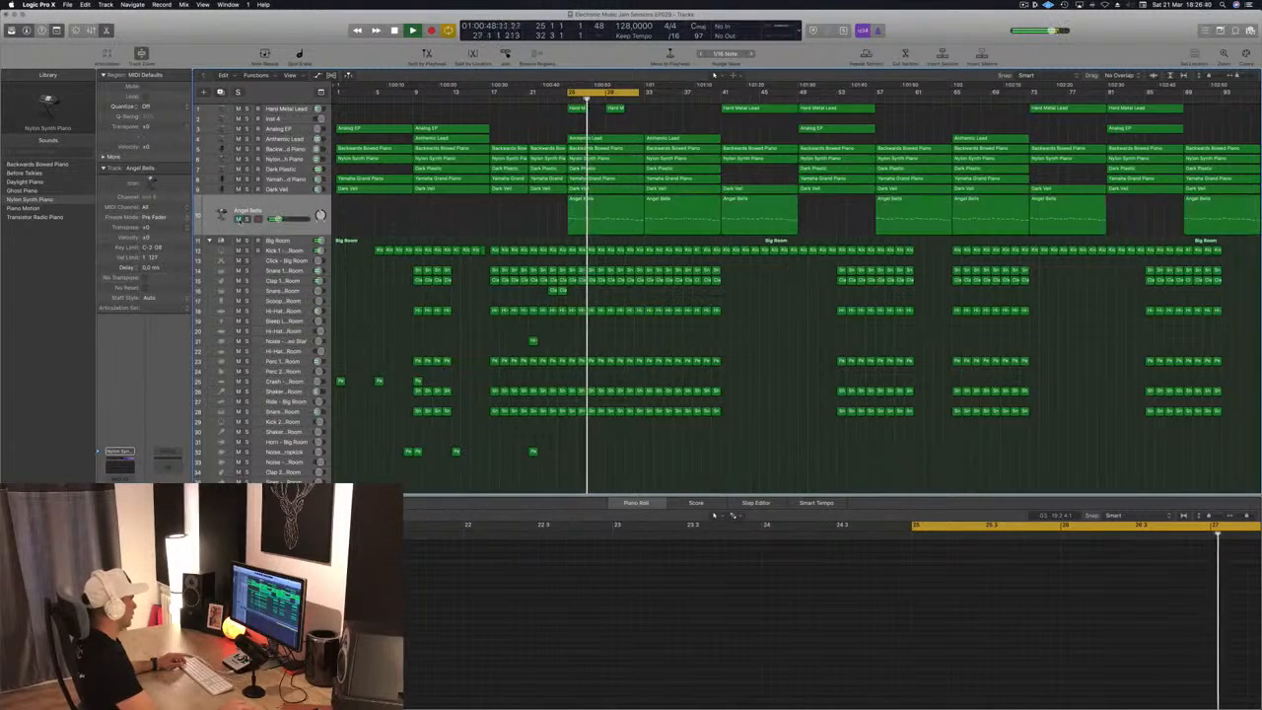
pyautogui.press('s')
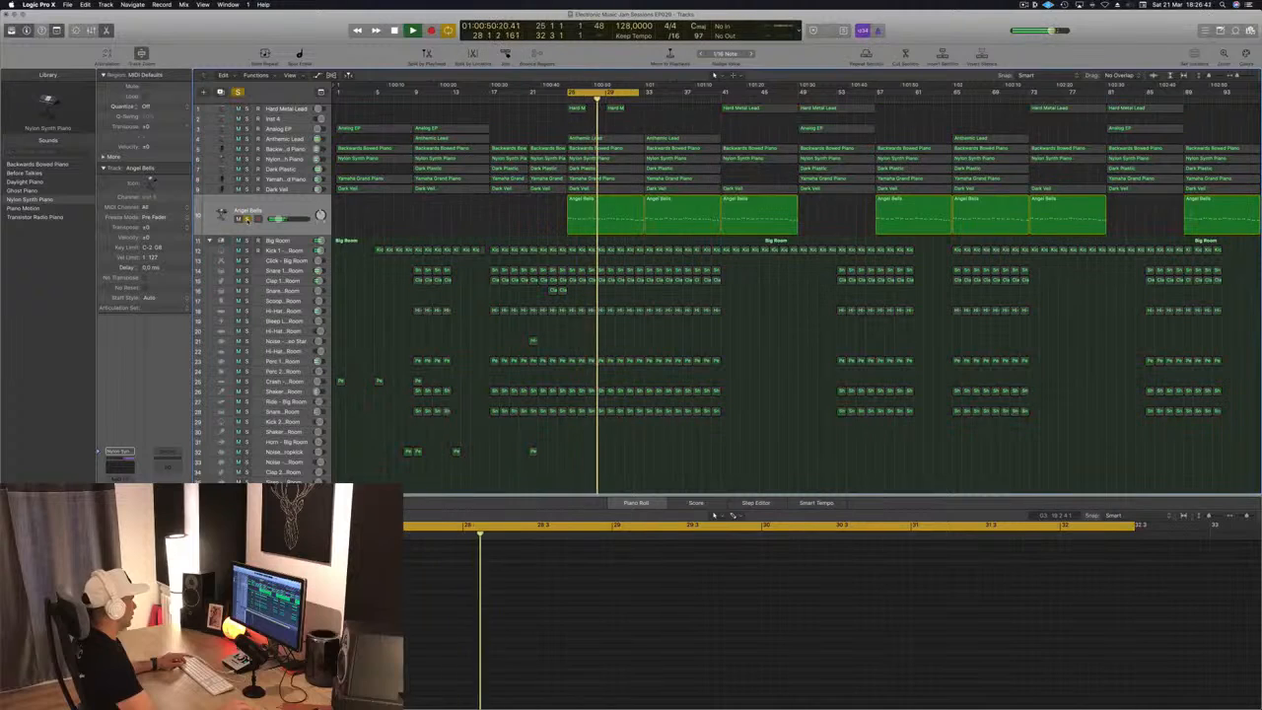
pyautogui.press('s')
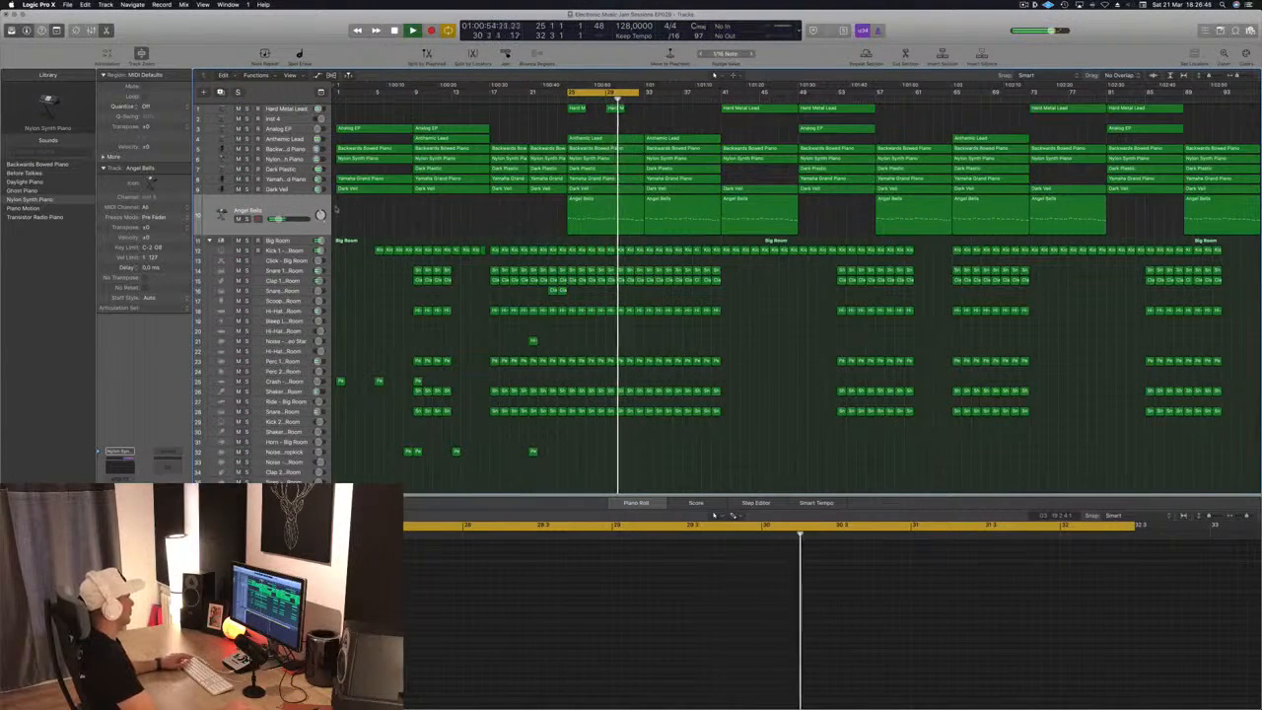
pyautogui.press('m')
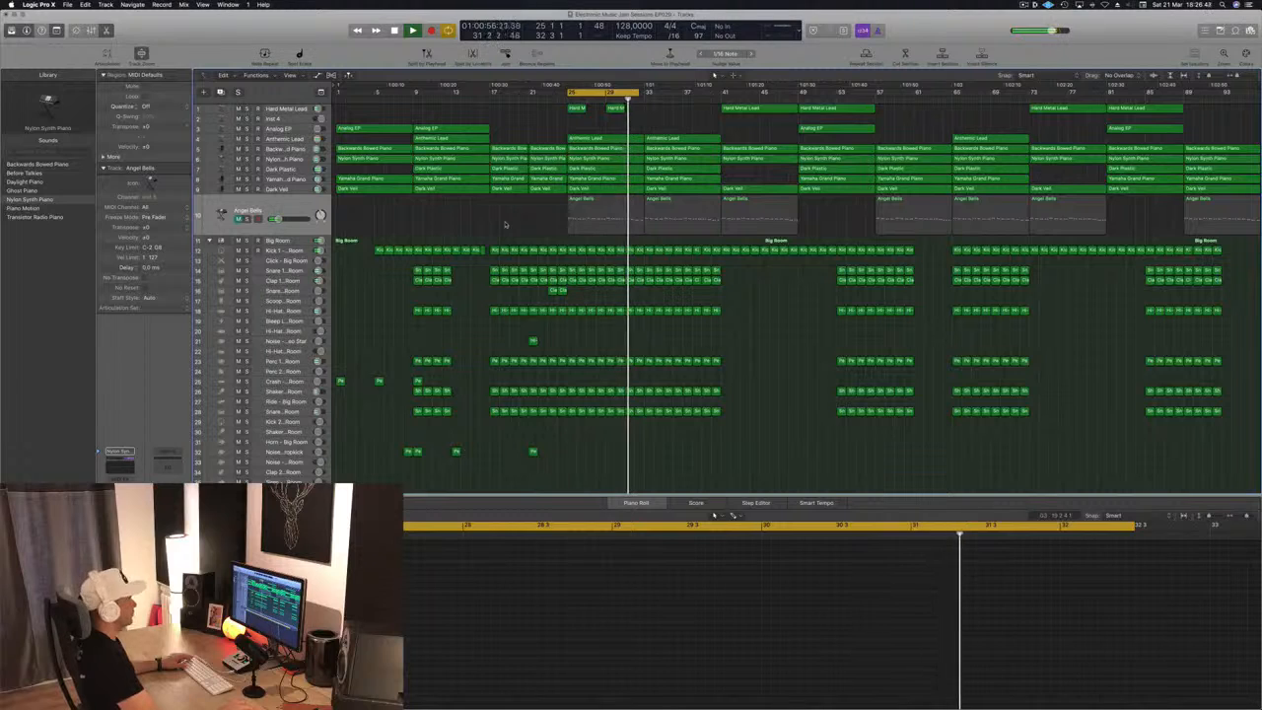
pyautogui.moveTo(506, 224); pyautogui.dragTo(662, 212)
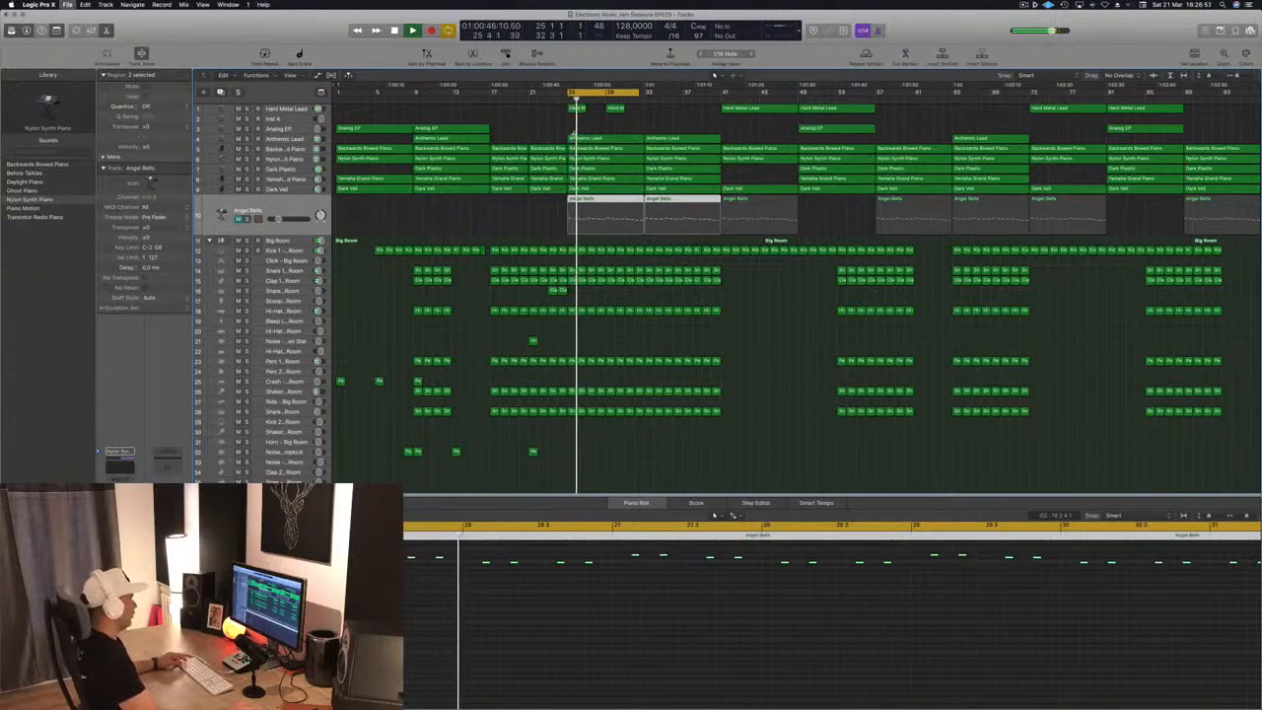
pyautogui.click(517, 228)
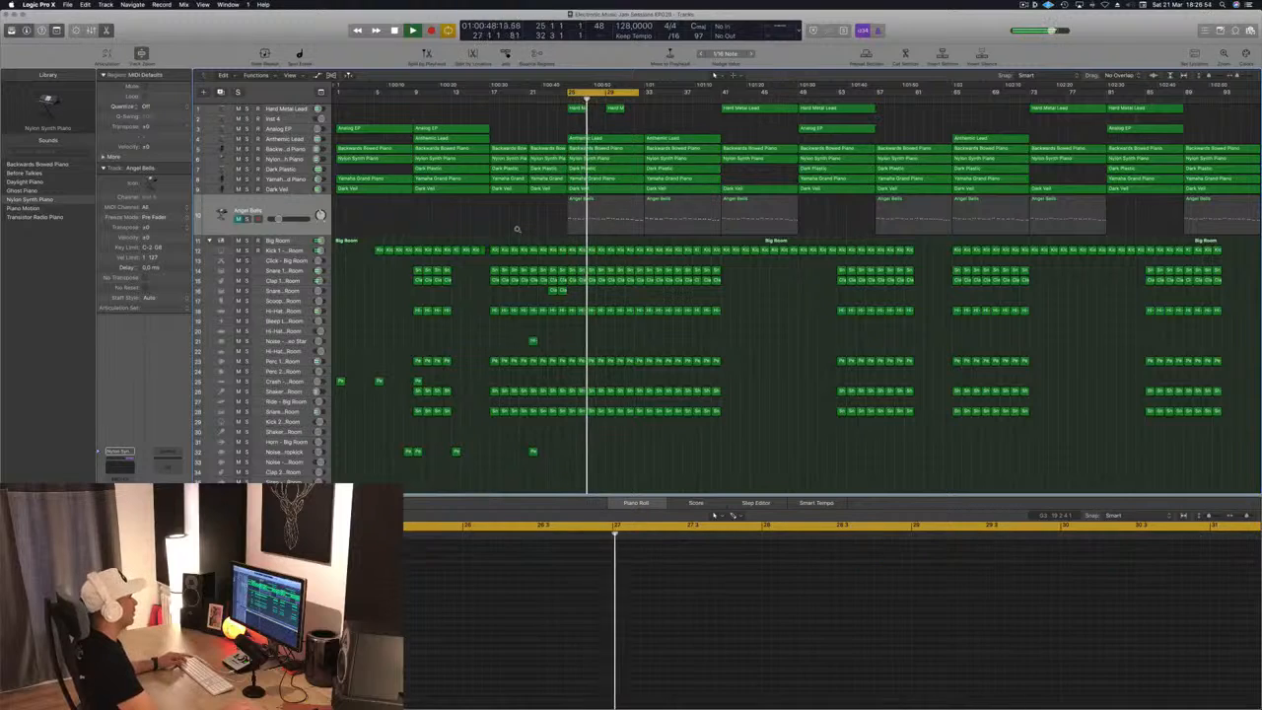
# Extend the loop to bar 37 and audition the Hard Metal Lead regions at bars 25 and 29
pyautogui.press('super+Right')
pyautogui.hscroll(-2, 518, 229)
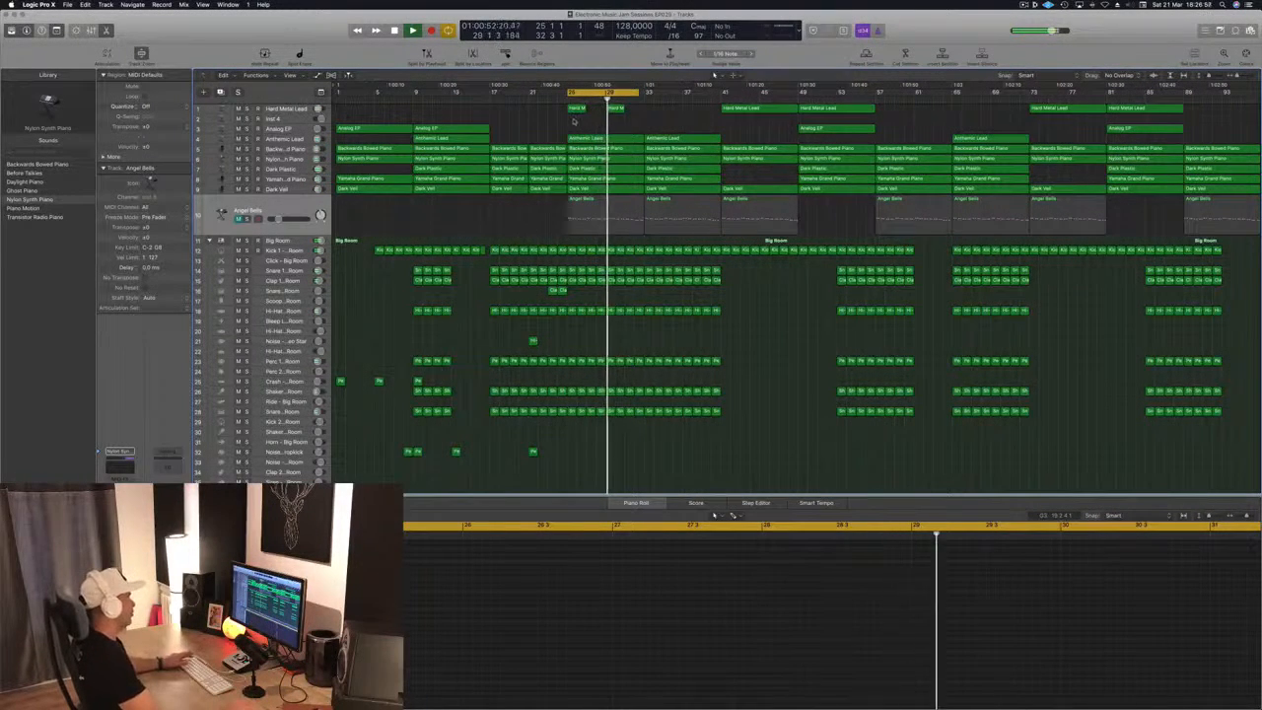
pyautogui.moveTo(680, 98); pyautogui.dragTo(686, 99)
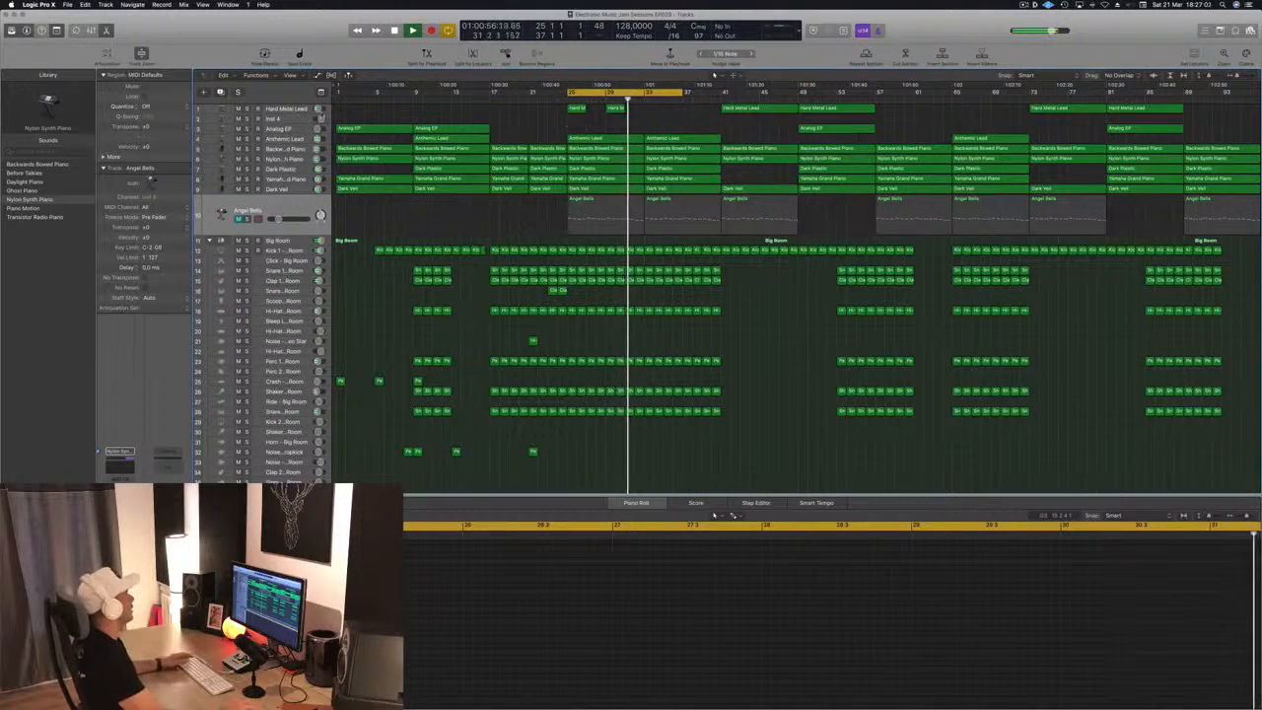
pyautogui.click(286, 109)
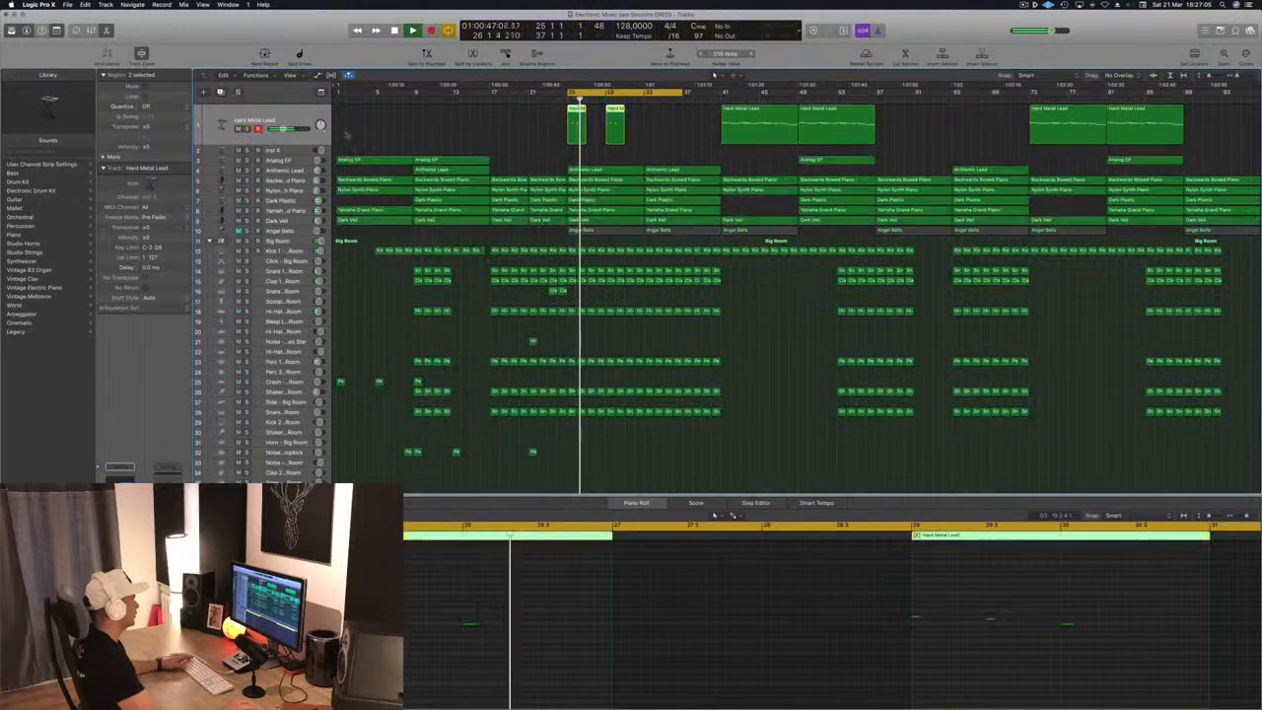
pyautogui.click(527, 139)
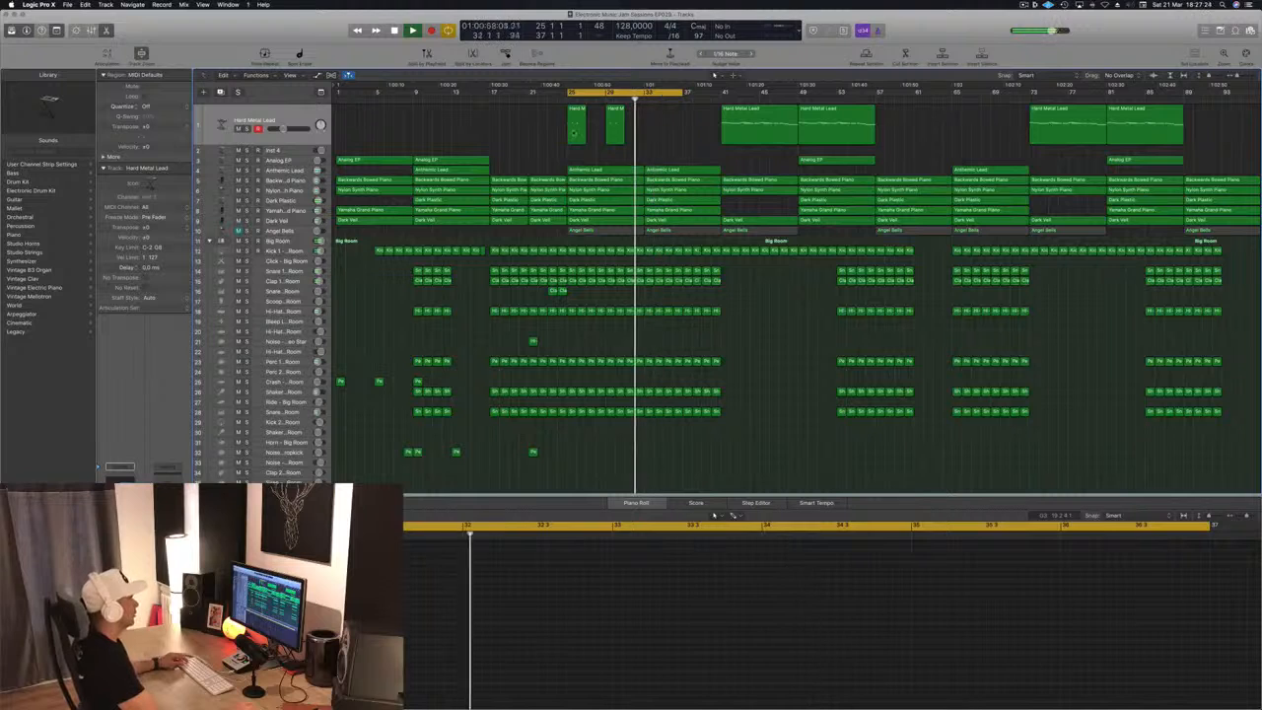
# Remove the Anthemic Lead region at bar 33, and try a copy of the Hard Metal Lead region from bar 41 there
pyautogui.moveTo(751, 126); pyautogui.dragTo(671, 131)
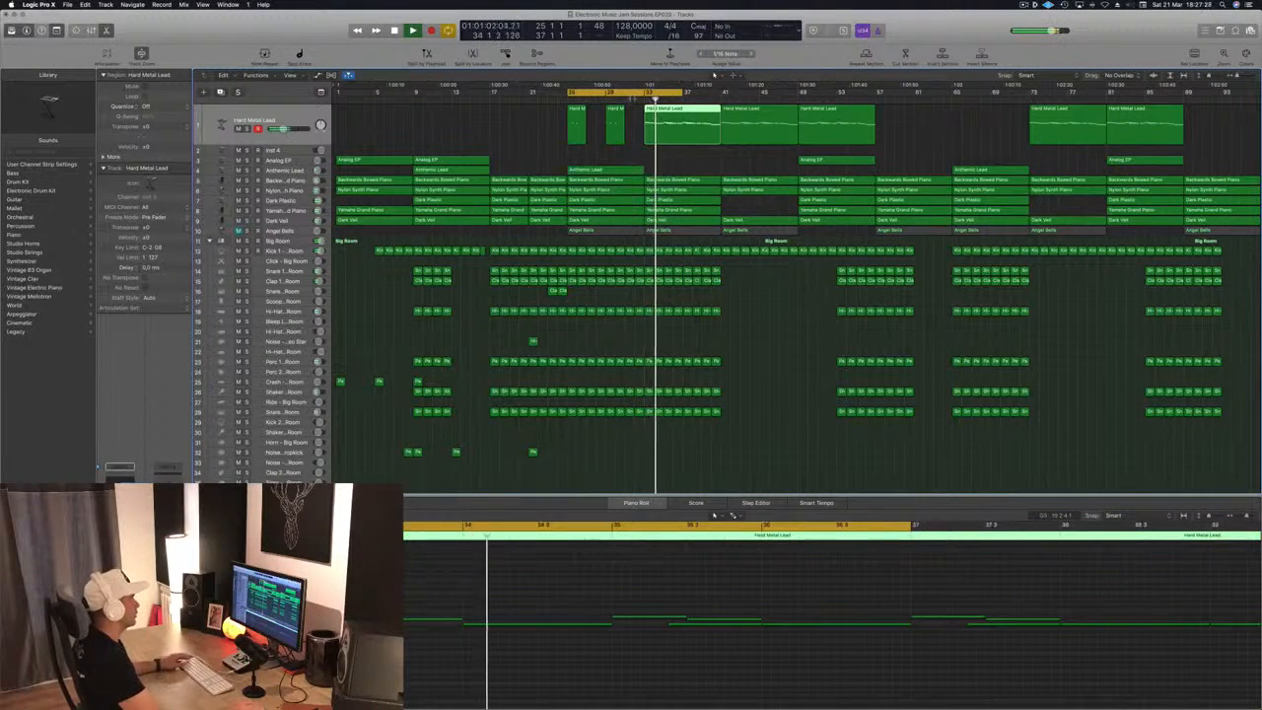
pyautogui.click(676, 164)
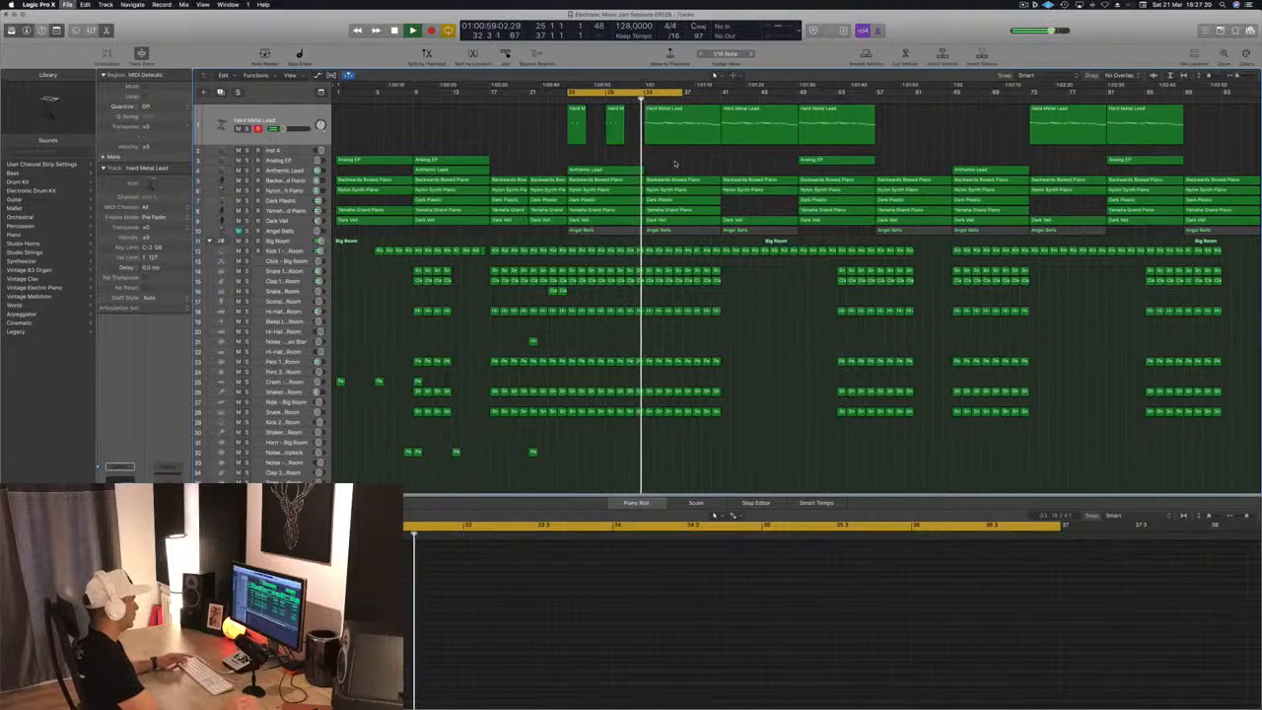
pyautogui.click(674, 138)
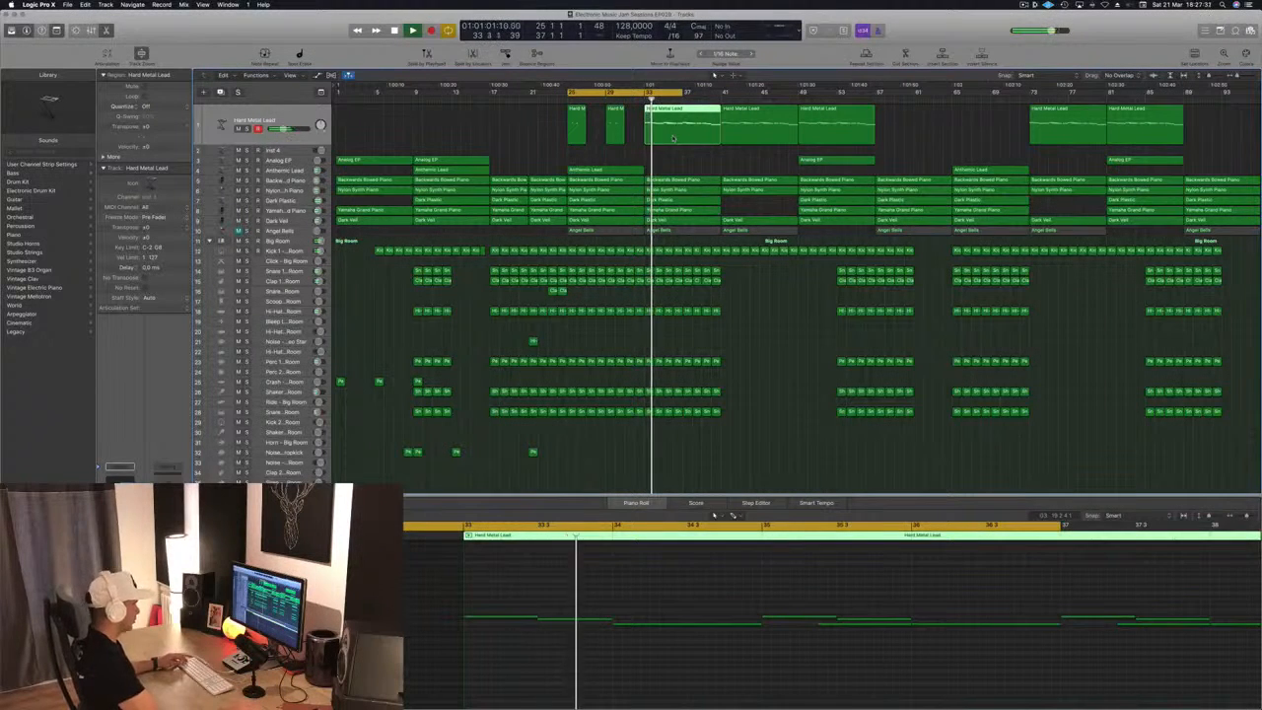
pyautogui.press('Delete')
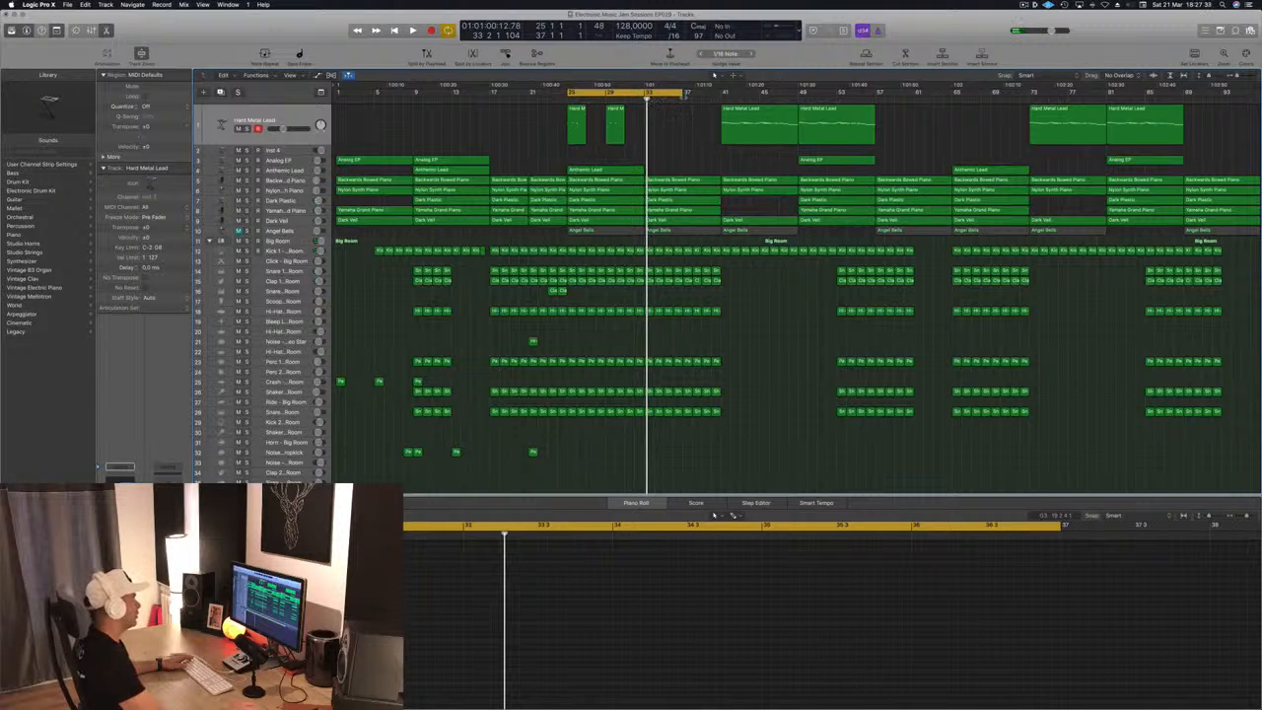
# Loop bars 33 to 45 and copy the two Snare 2 roll regions from bars 23 and 24 to bars 39 and 40
pyautogui.moveTo(640, 92); pyautogui.dragTo(716, 150)
pyautogui.press('space')
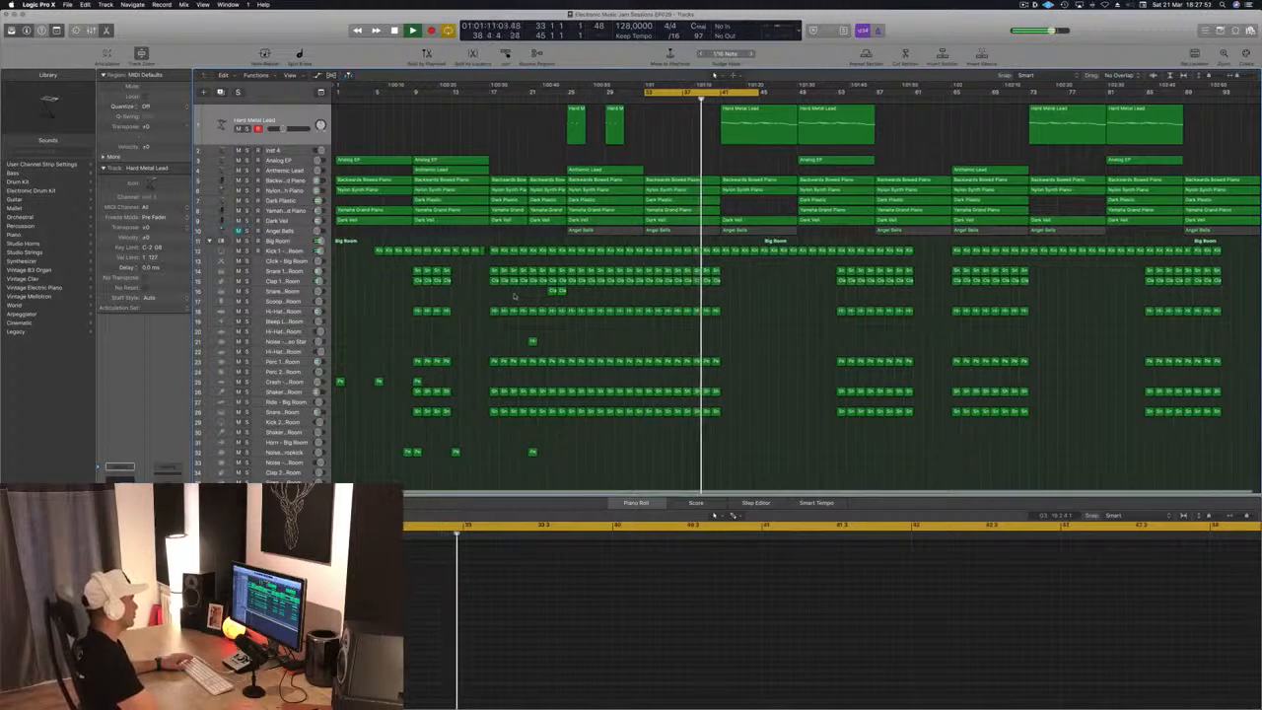
pyautogui.keyDown('shift'); pyautogui.click(562, 292); pyautogui.keyUp('shift')
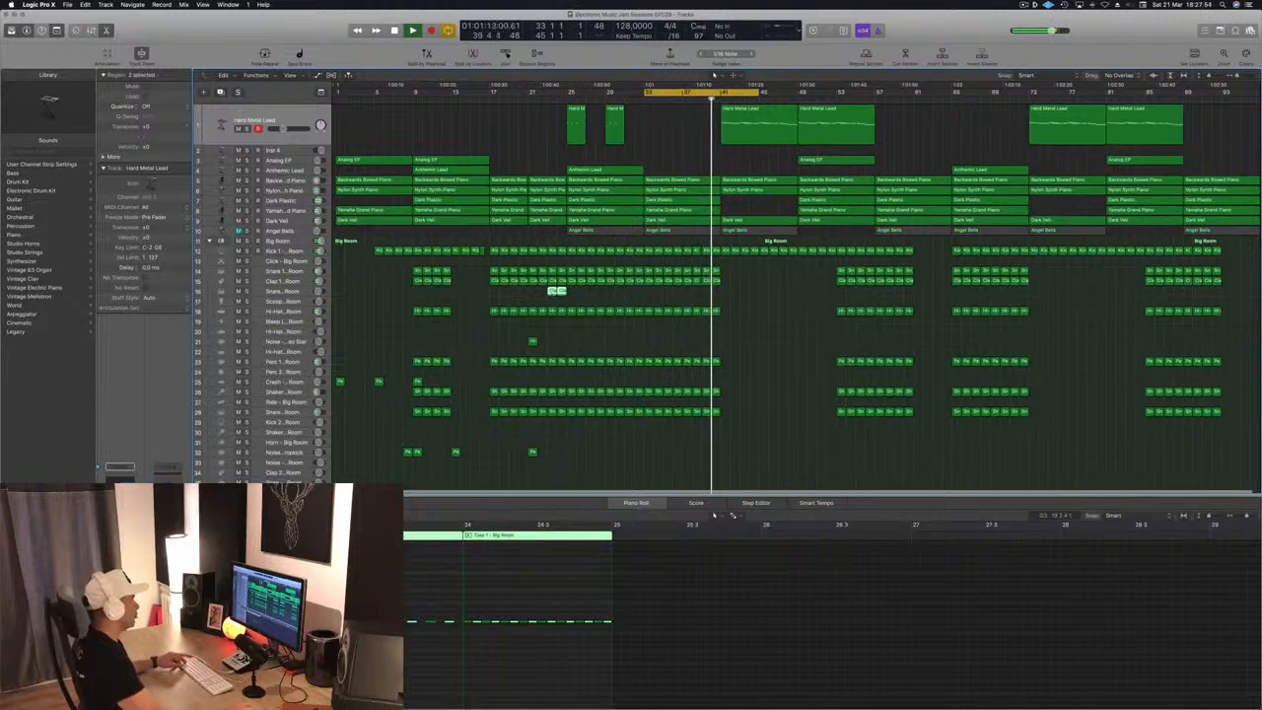
pyautogui.moveTo(555, 291); pyautogui.dragTo(706, 295)
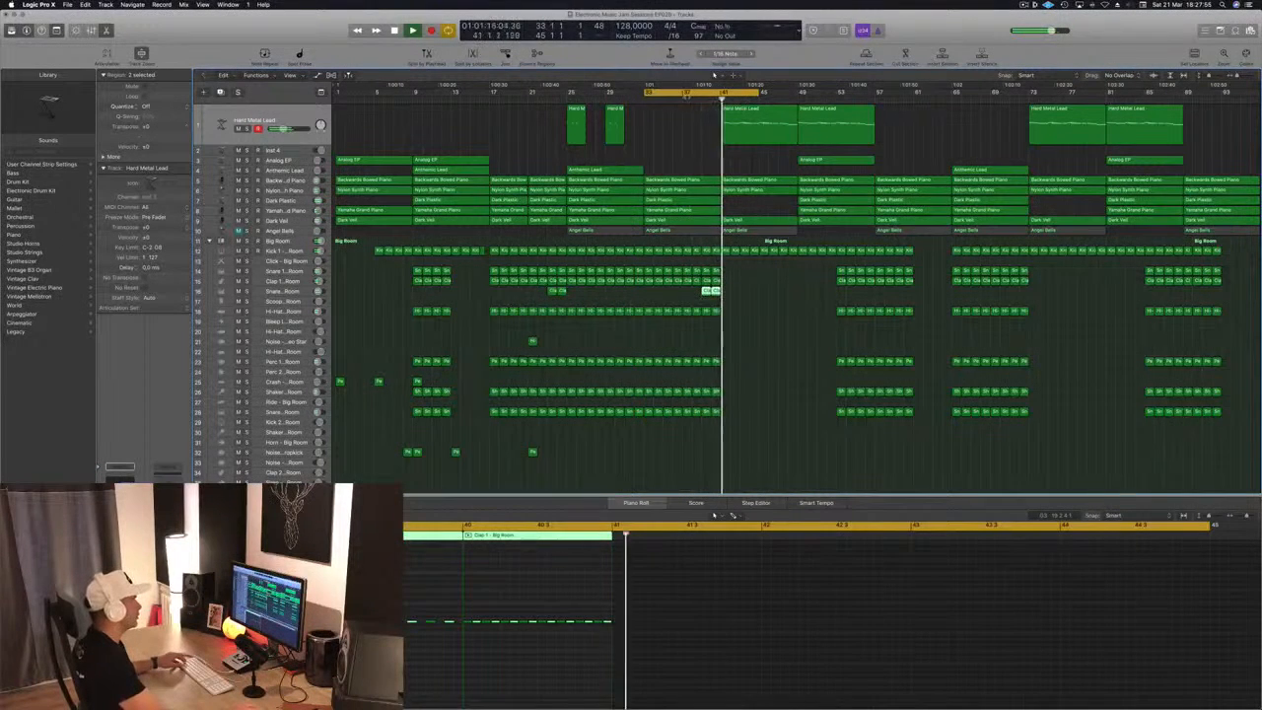
pyautogui.click(699, 101)
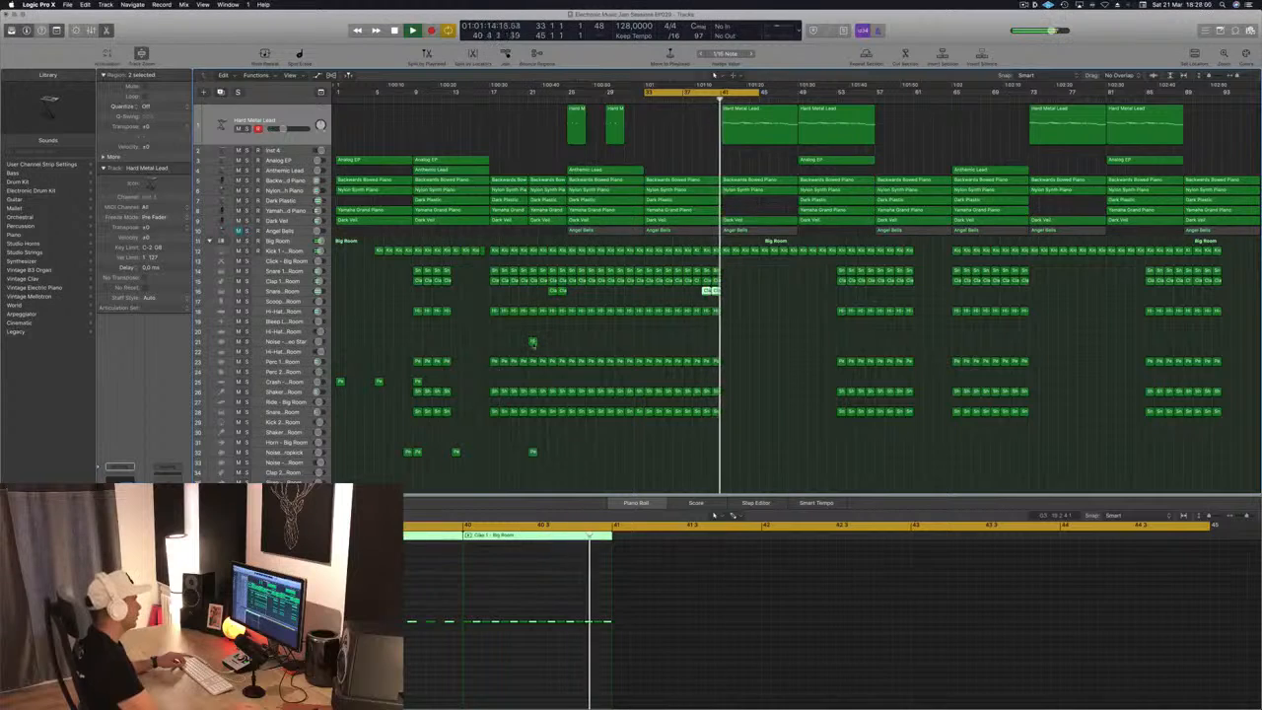
# Copy the noise transition region from bar 21 to bar 41 on the Noise - Video Star track
pyautogui.click(532, 342)
pyautogui.moveTo(533, 342); pyautogui.dragTo(726, 342)
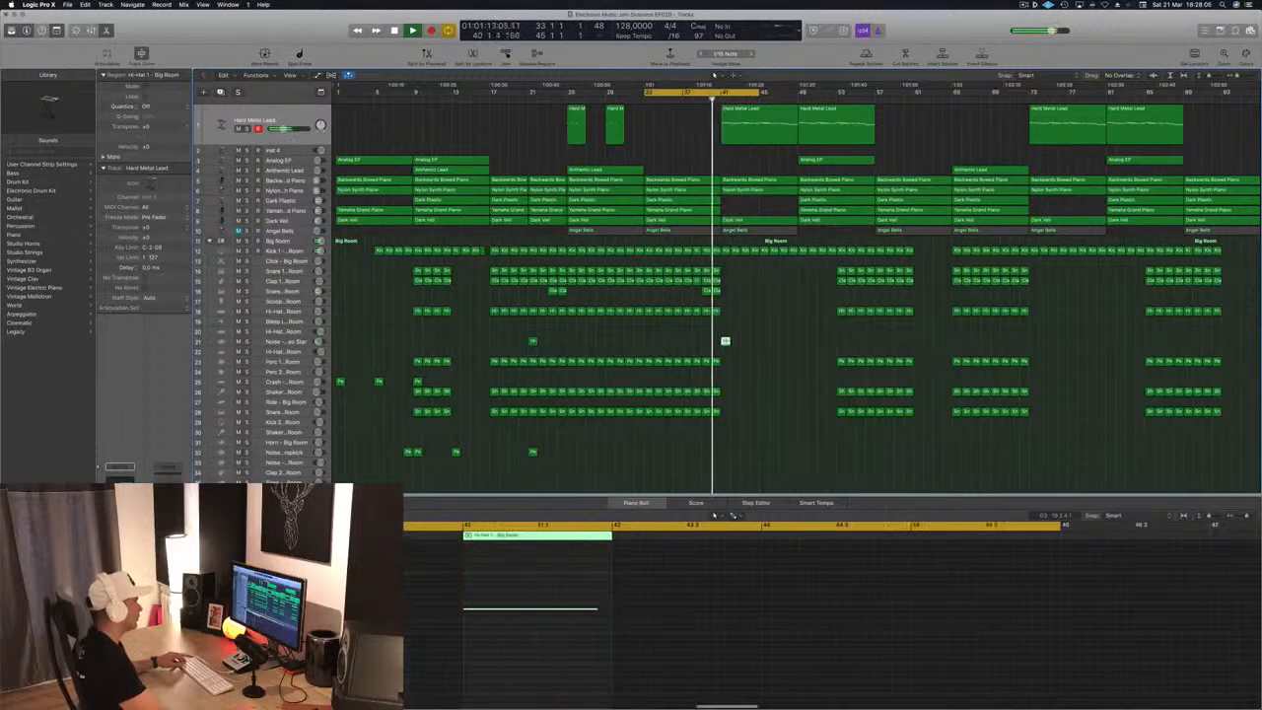
pyautogui.click(296, 344)
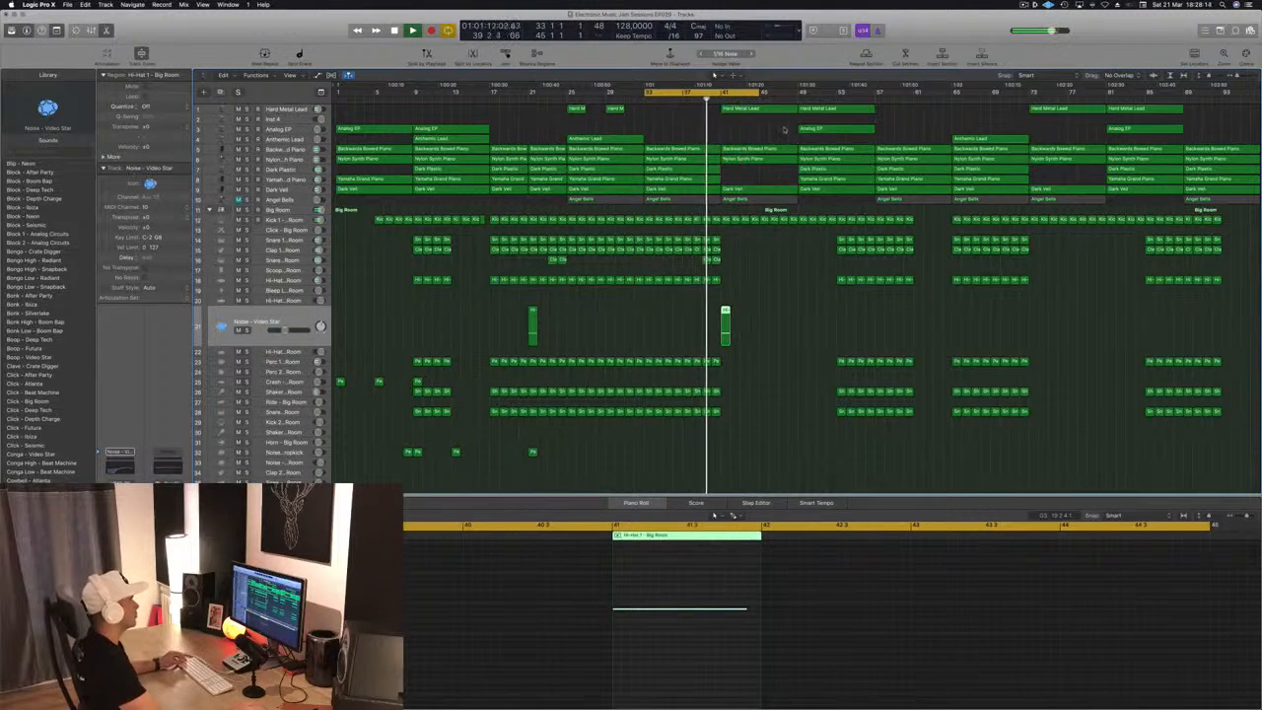
# Delete the Backwards Bowed Piano region at bar 41 and save the project
pyautogui.click(773, 149)
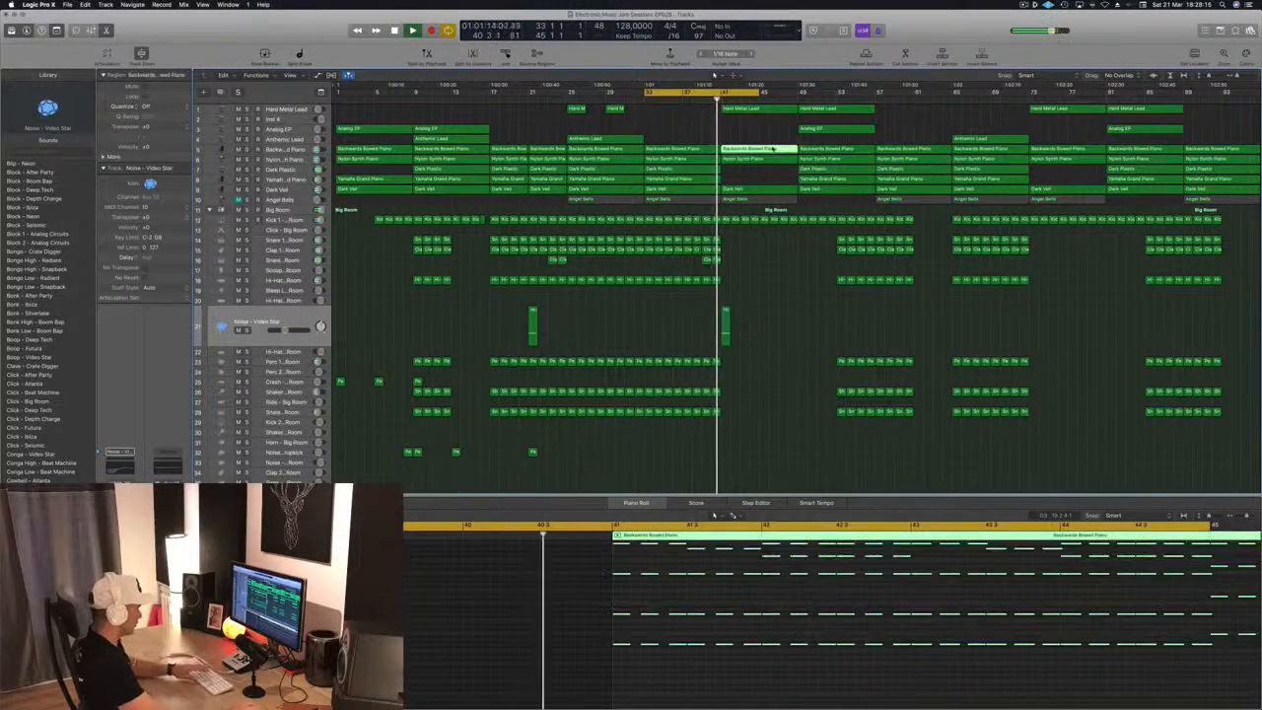
pyautogui.press('Delete')
pyautogui.press('super+s')
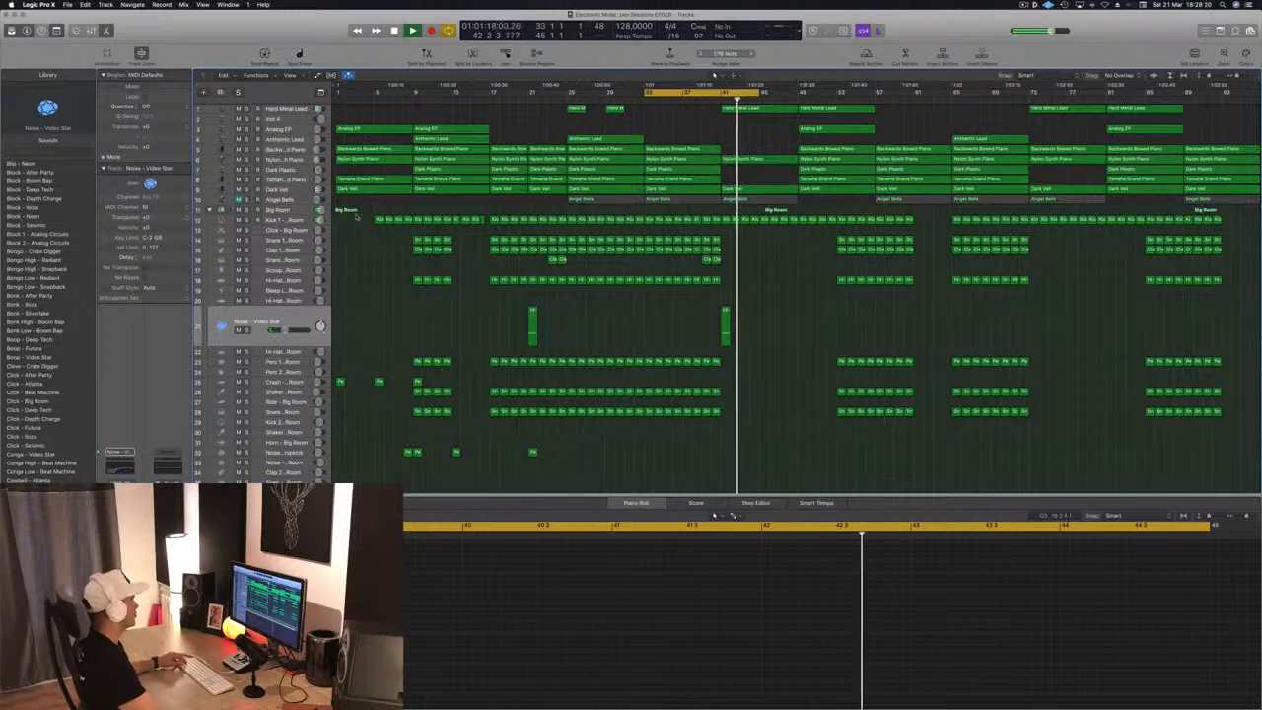
# Unmute the Angel Bells track and delete its regions at bars 33 and 41
pyautogui.click(282, 200)
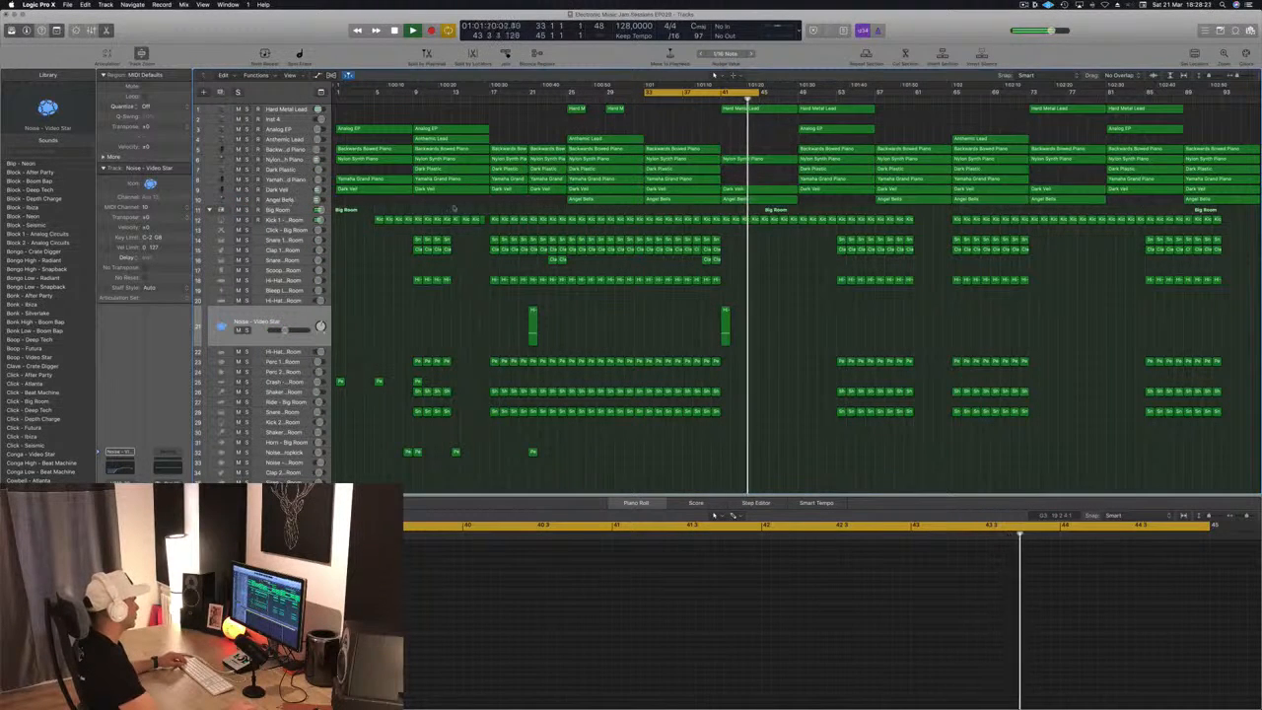
pyautogui.click(295, 200)
pyautogui.press('Delete')
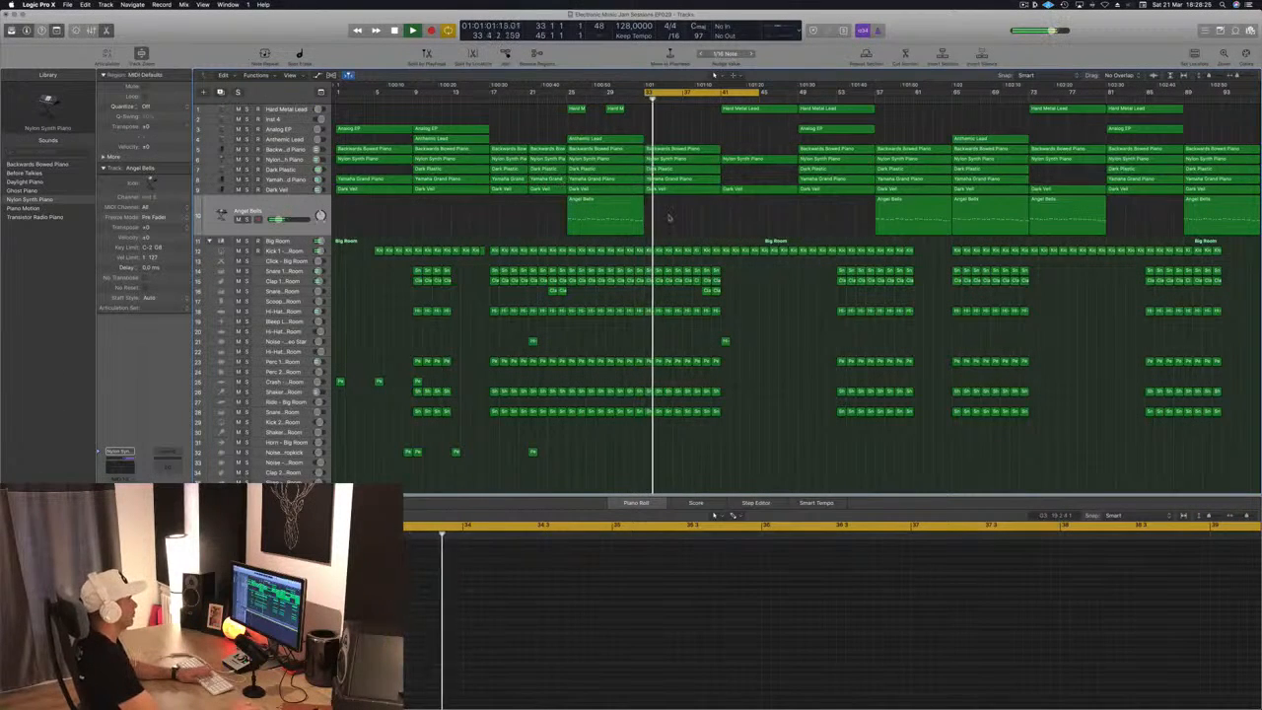
# Delete the whole Angel Bells track from the arrangement
pyautogui.press('super+BackSpace')
pyautogui.click(694, 221)
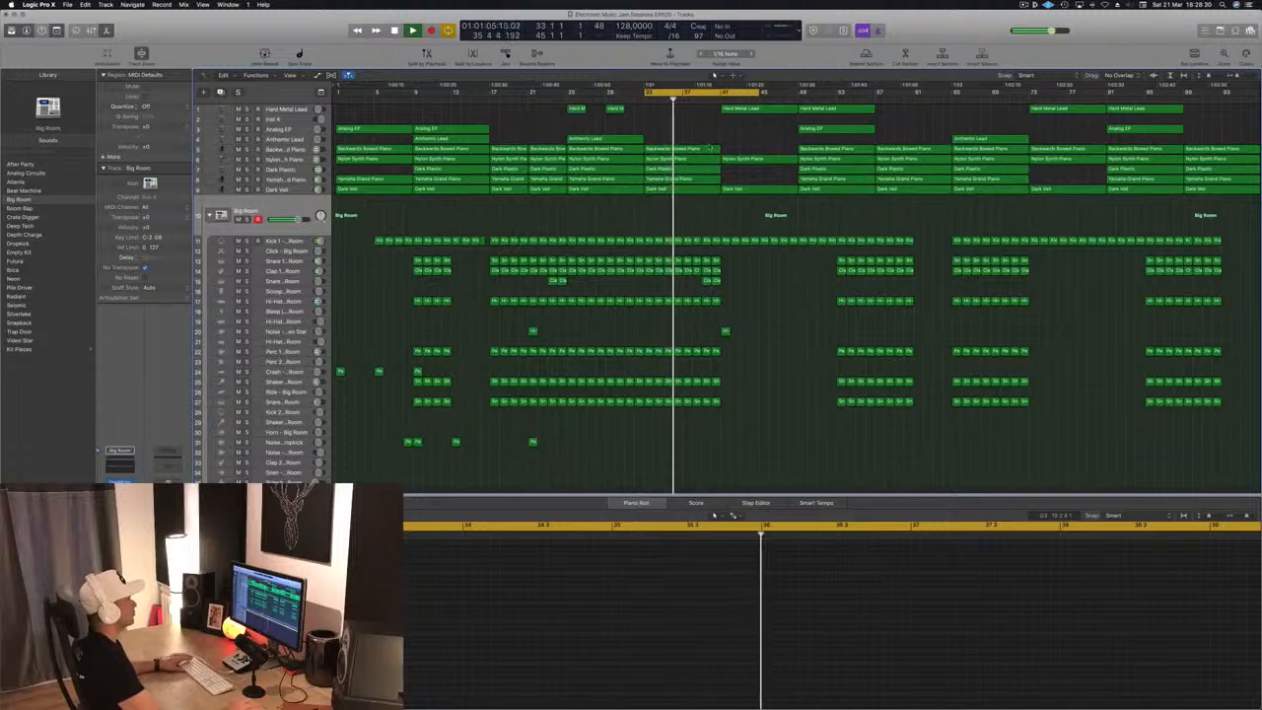
# Try copying the Hard Metal Lead region at bar 41 down to the Inst 4 track
pyautogui.click(756, 110)
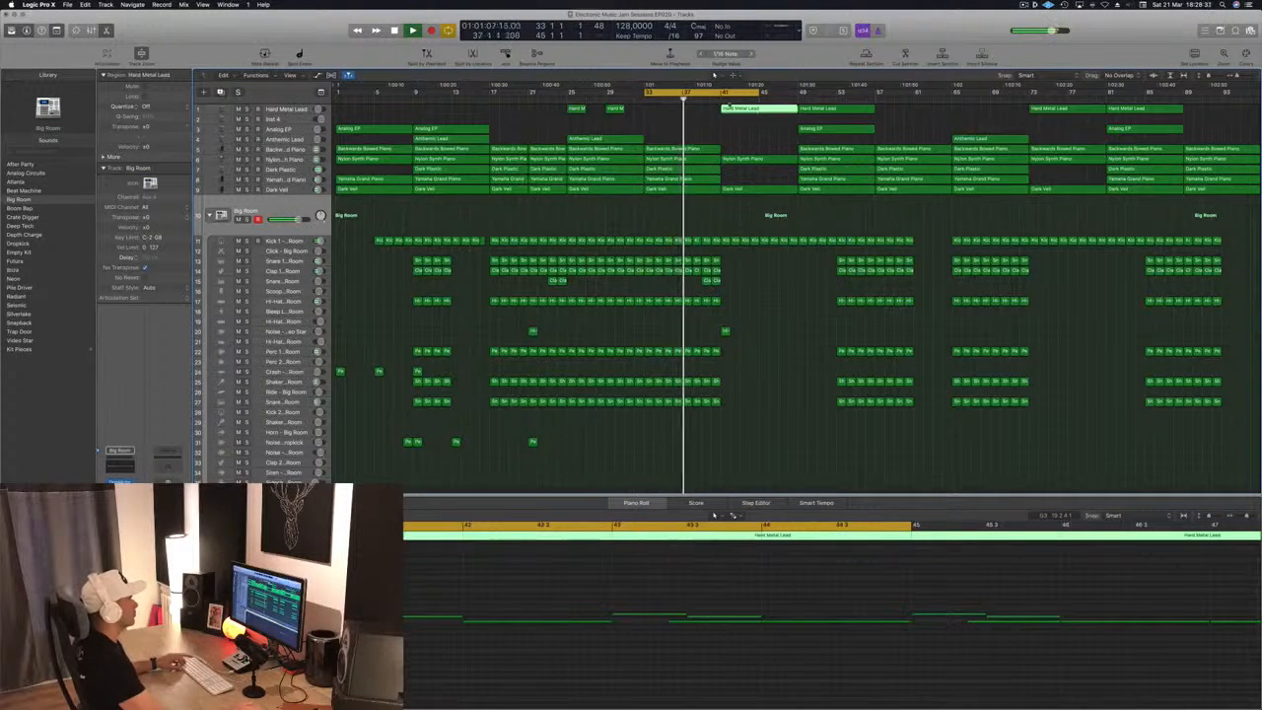
pyautogui.moveTo(763, 110); pyautogui.dragTo(759, 120)
pyautogui.press('super+z')
# Remove the copied Hard Metal Lead region from Inst 4, delete that track, and play the loop from bar 33
pyautogui.click(297, 118)
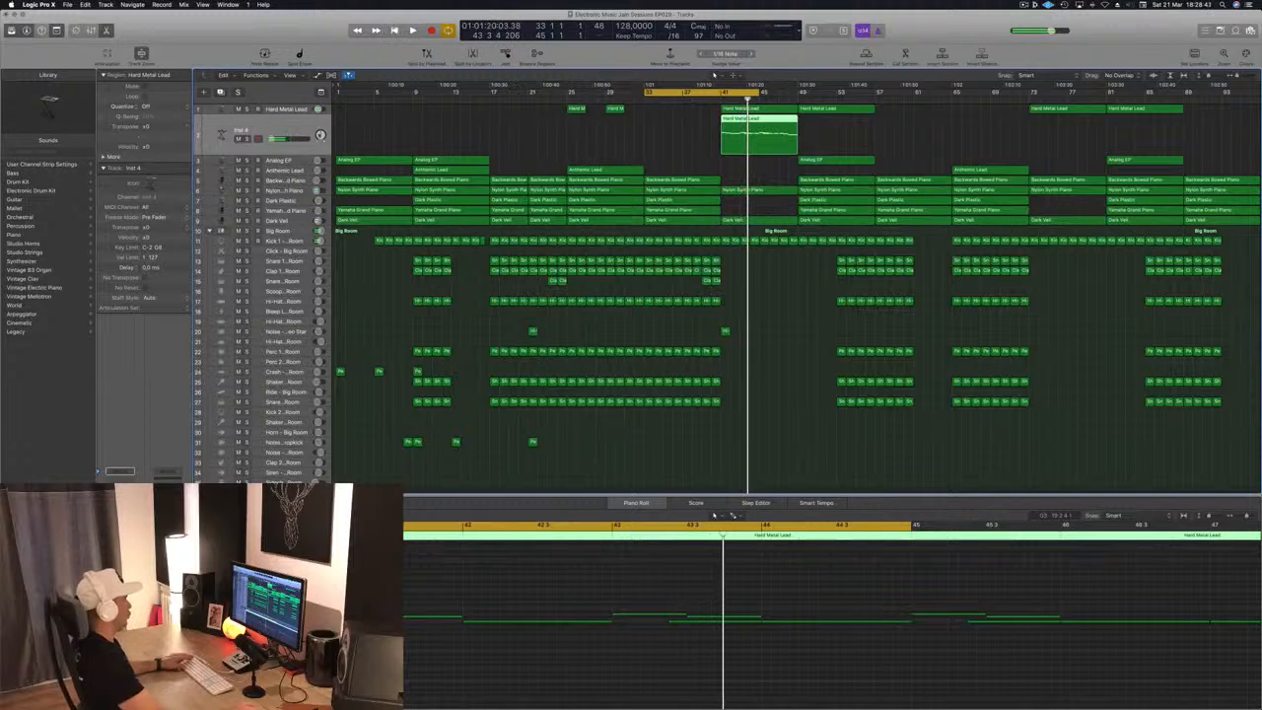
pyautogui.press('Delete')
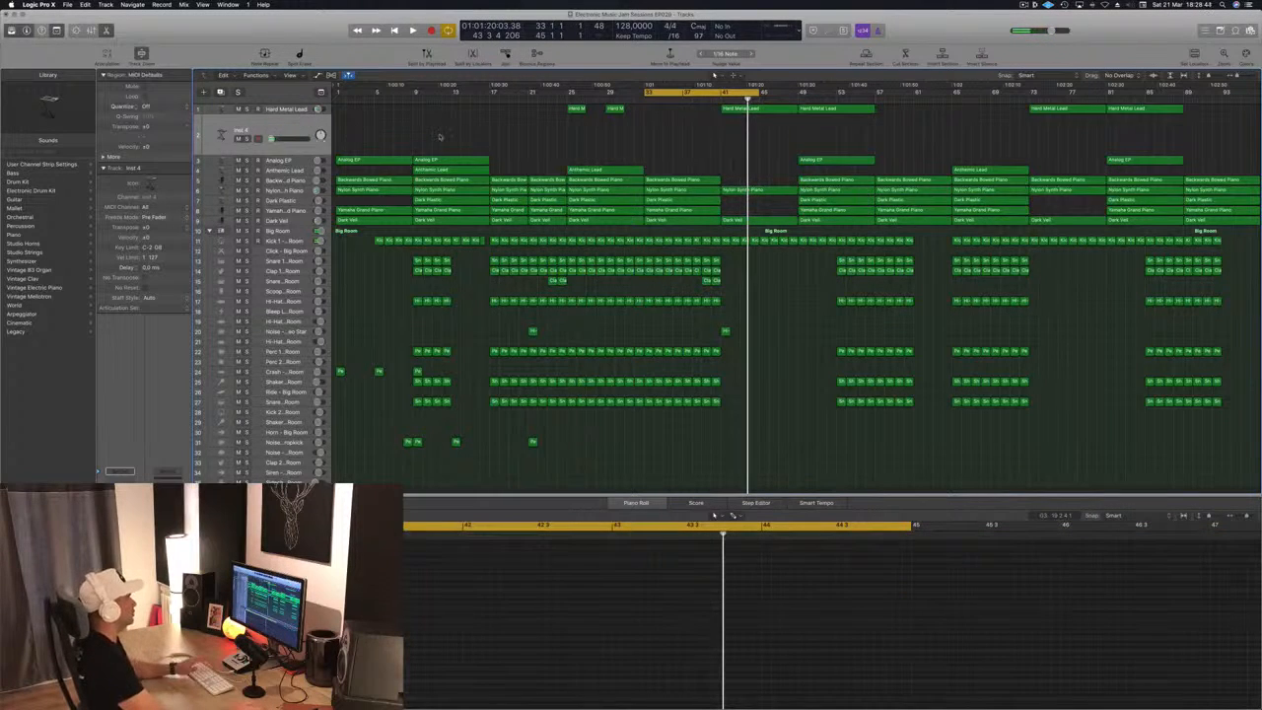
pyautogui.press('super+BackSpace')
pyautogui.press('space')
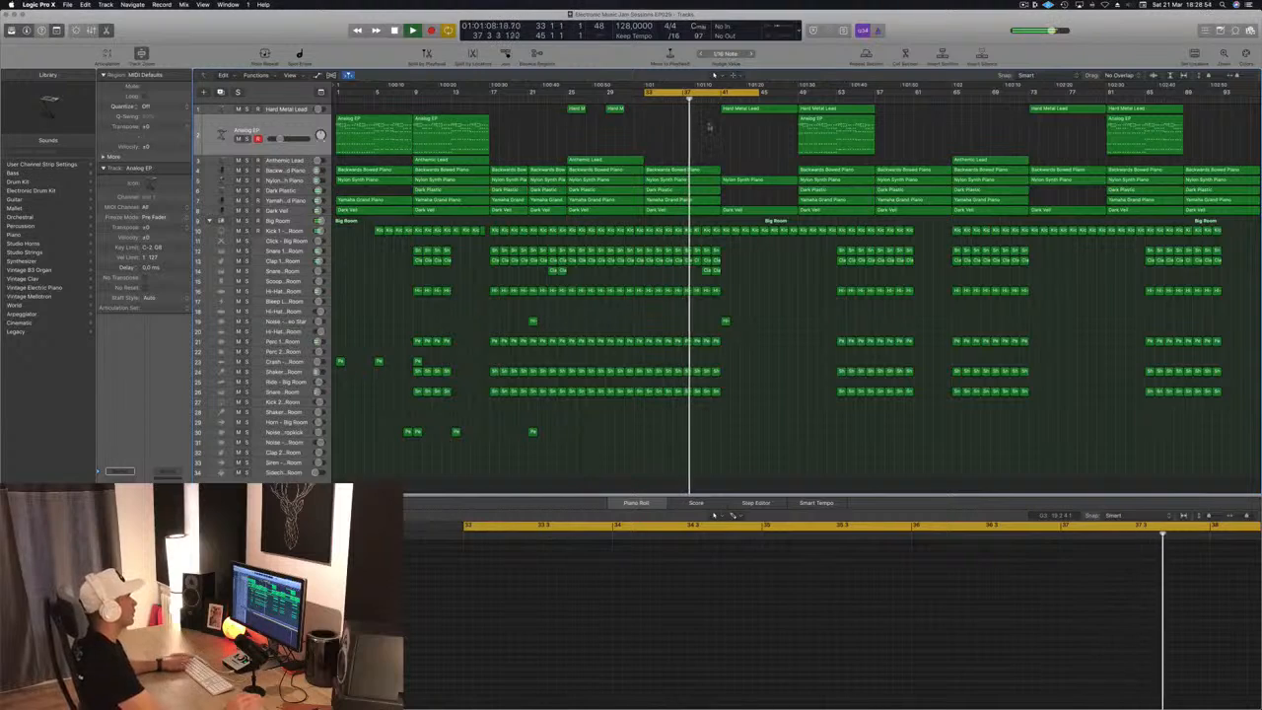
pyautogui.press('space')
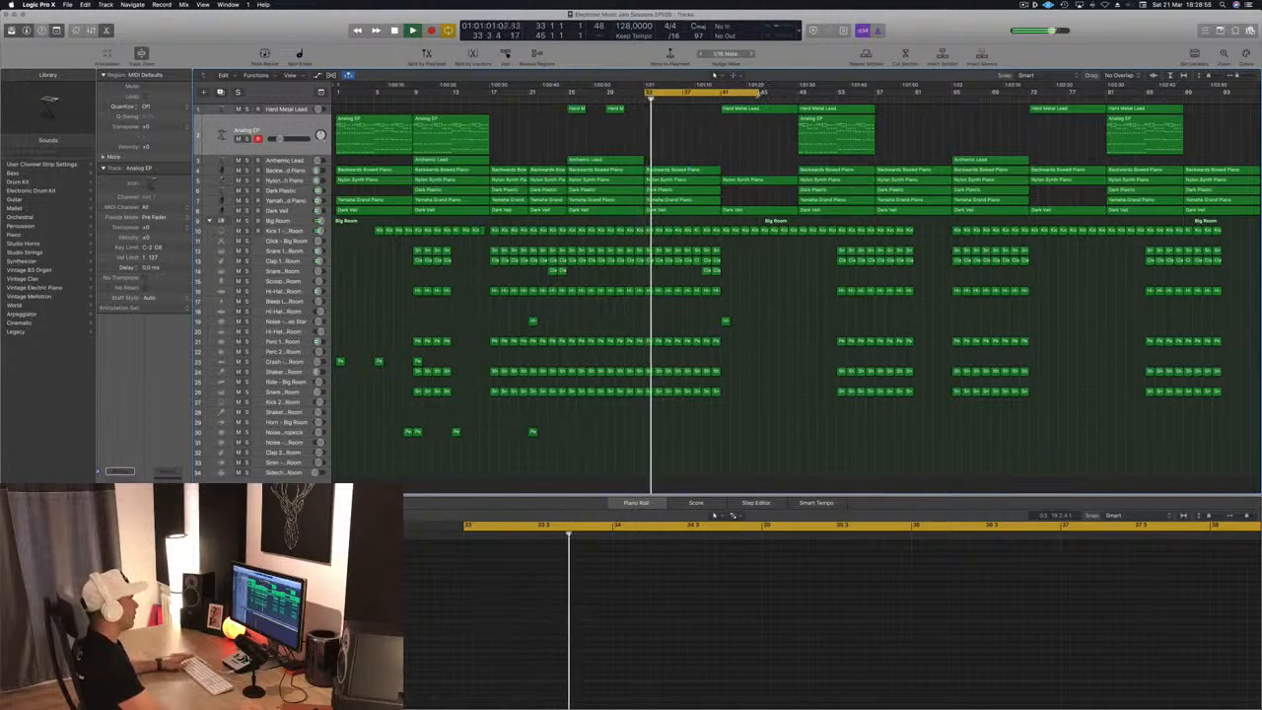
# Set the cycle range to bars 25 to 33 and restart playback from its beginning
pyautogui.moveTo(756, 94); pyautogui.dragTo(725, 99)
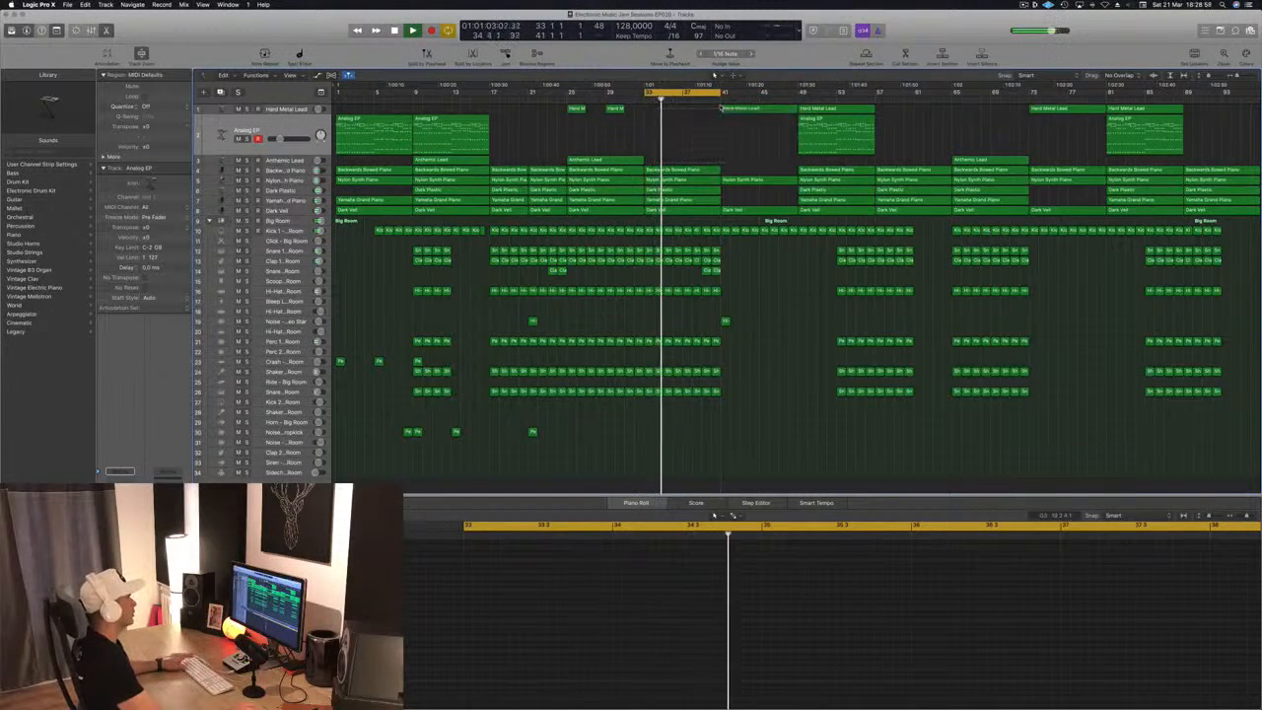
pyautogui.moveTo(646, 94); pyautogui.dragTo(569, 99)
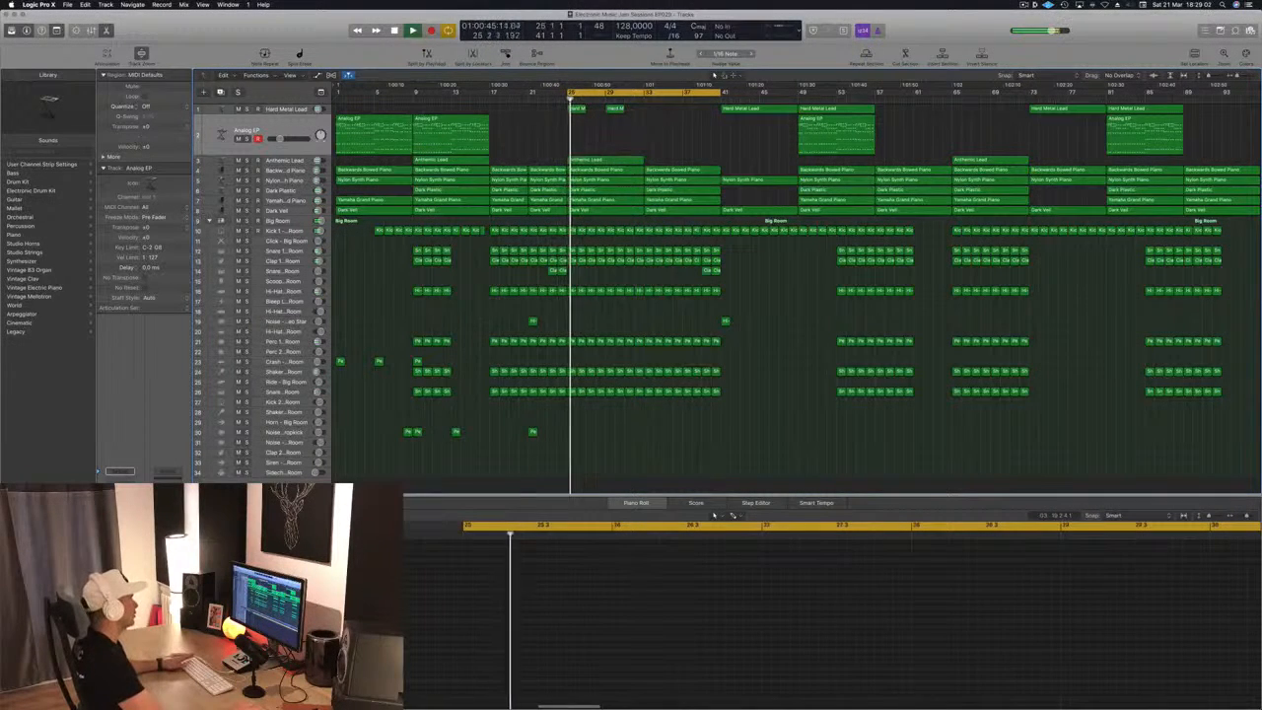
pyautogui.moveTo(723, 94); pyautogui.dragTo(648, 122)
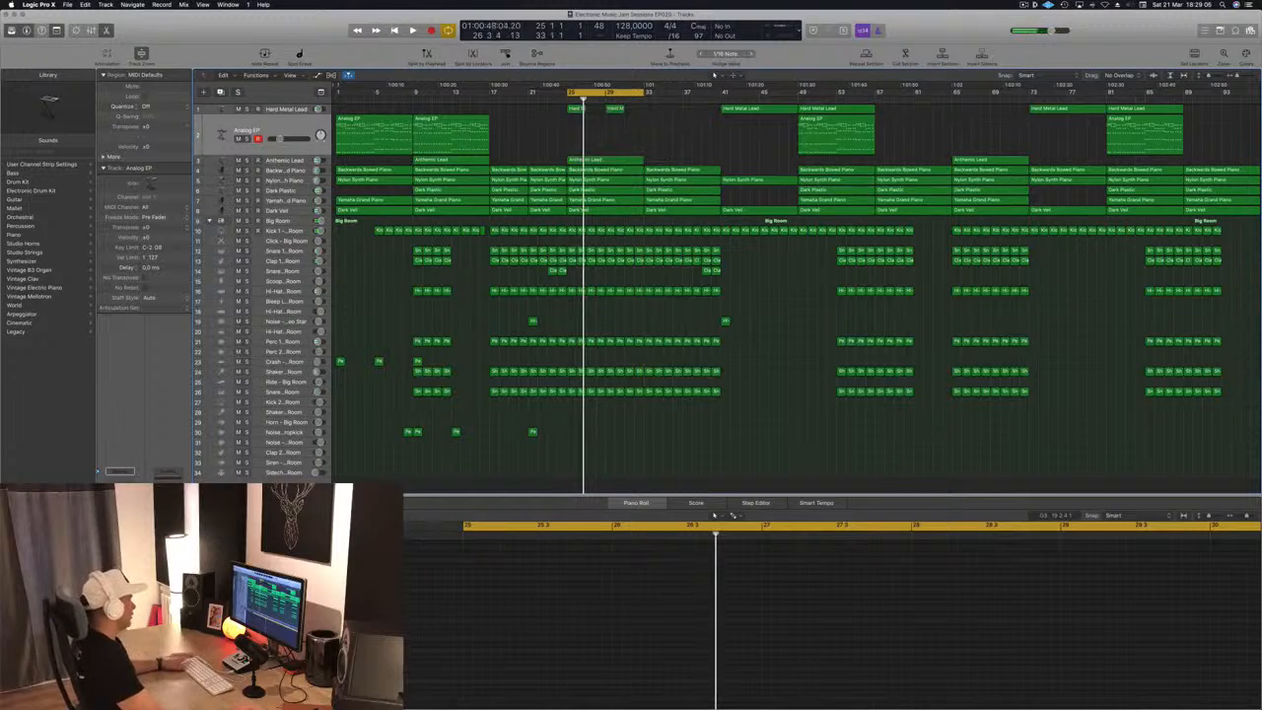
pyautogui.press('space')
# Solo the Kick 1 track, and open the Multipressor on the Big Room track beside the drum regions
pyautogui.click(276, 230)
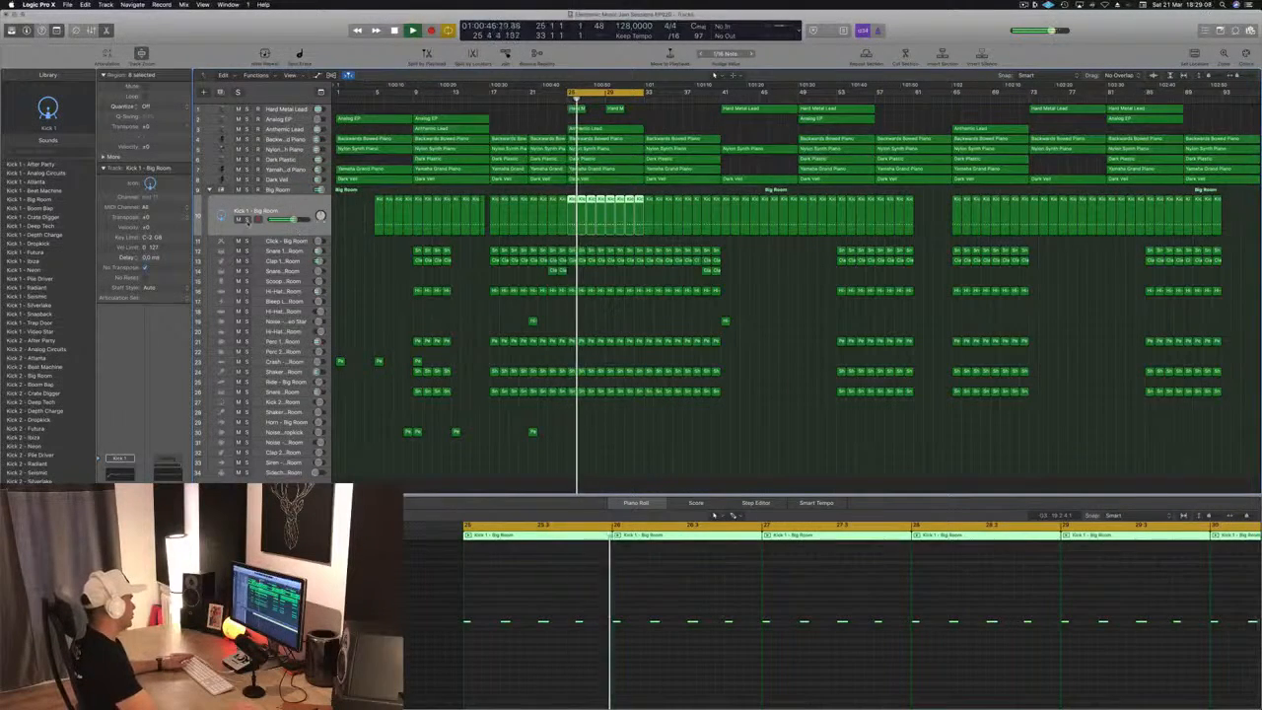
pyautogui.press('s')
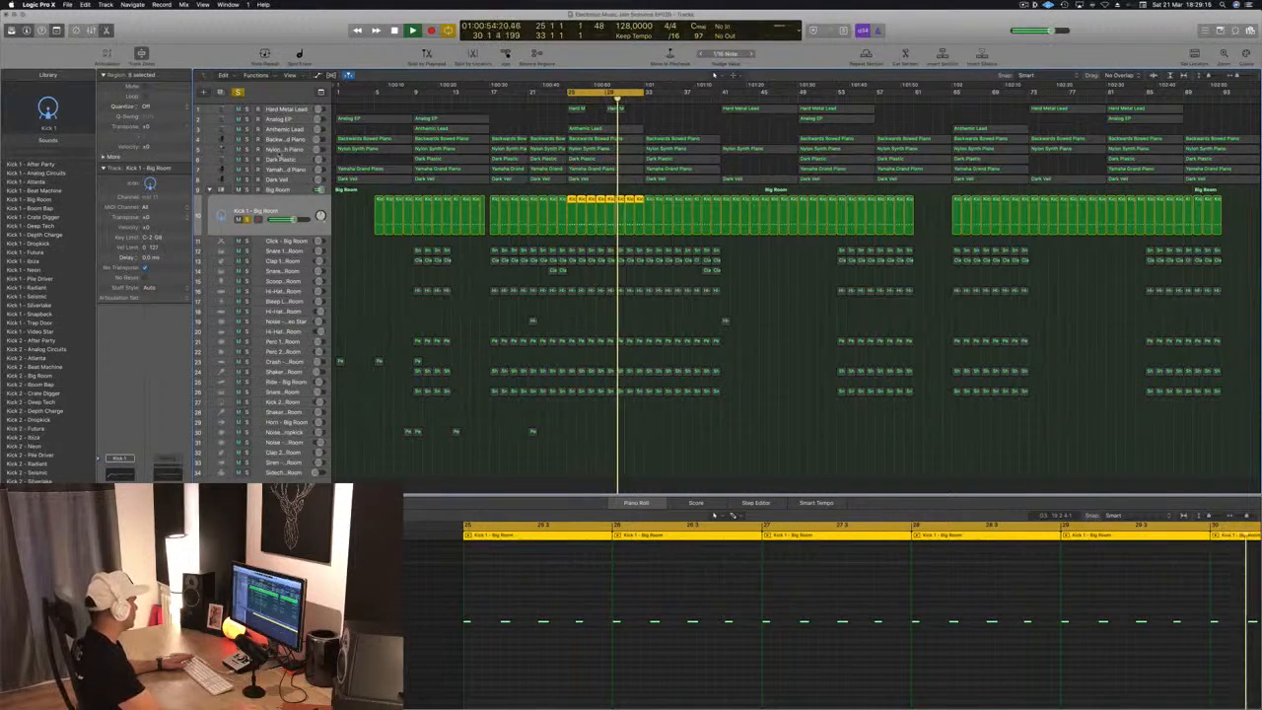
pyautogui.click(281, 190)
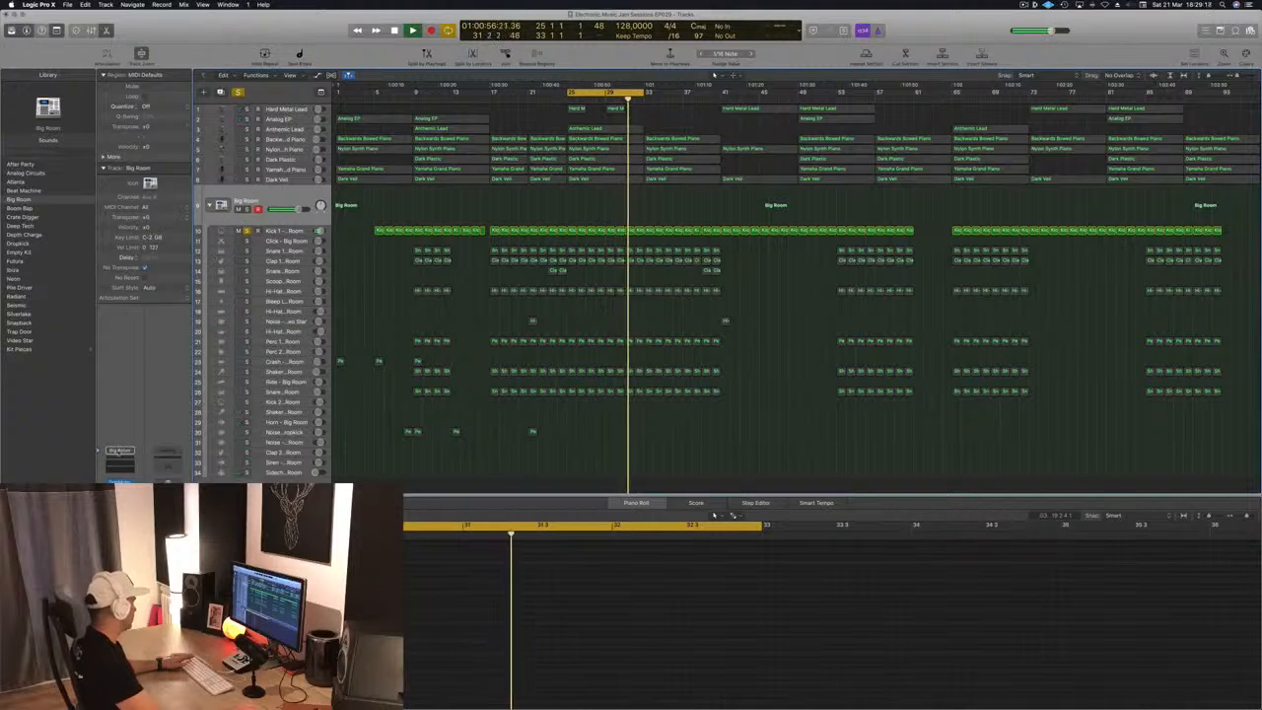
pyautogui.click(119, 515)
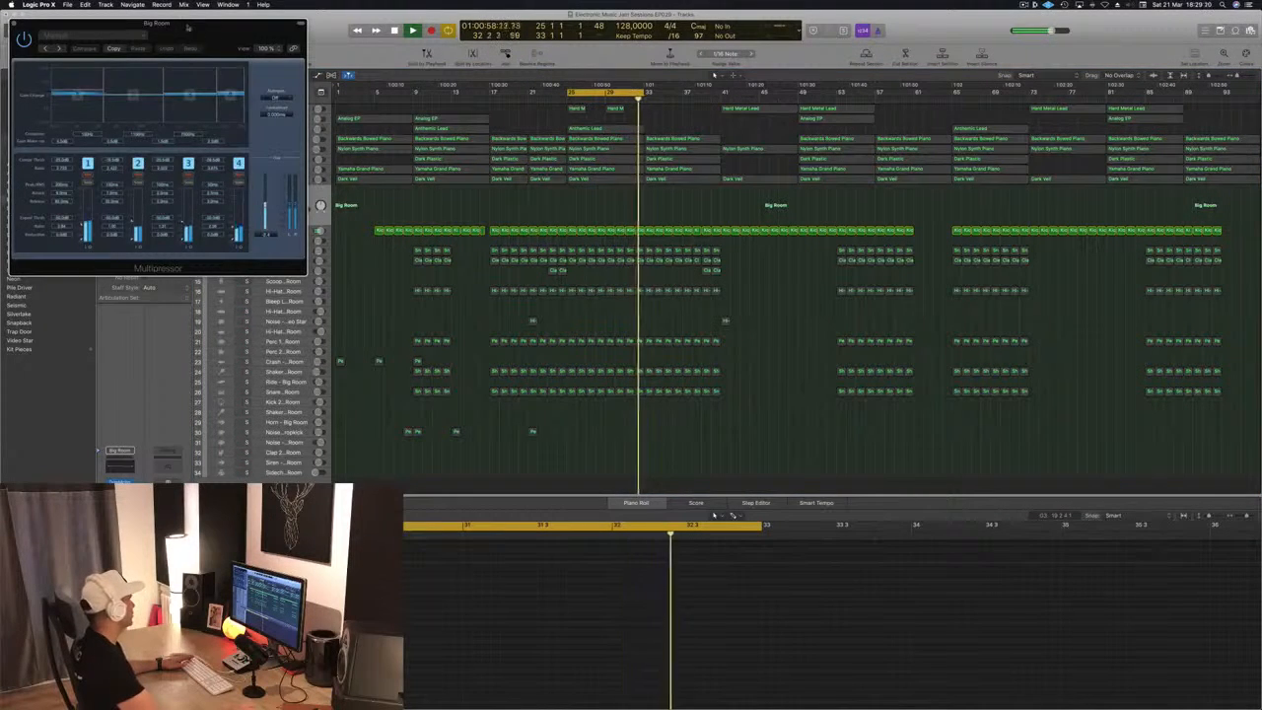
pyautogui.moveTo(187, 31); pyautogui.dragTo(780, 319)
pyautogui.moveTo(858, 312); pyautogui.dragTo(1045, 280)
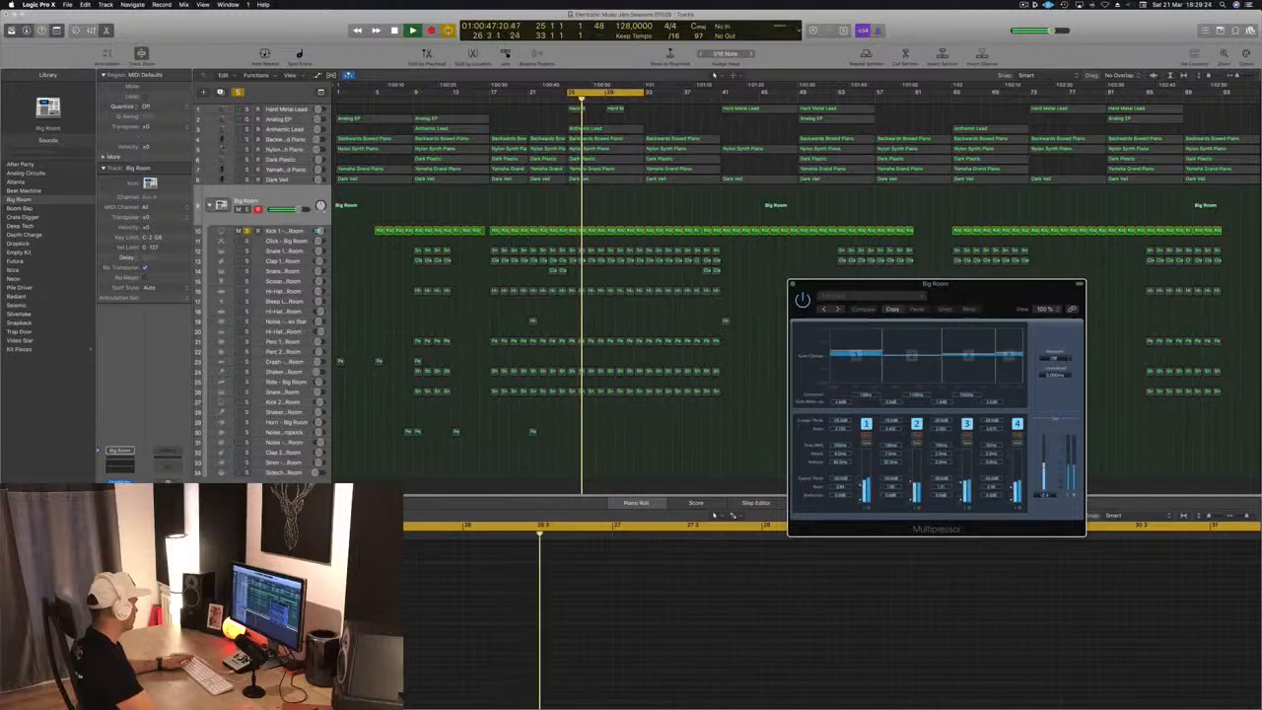
# Switch the solo from Kick 1 to the whole Big Room kit, check its Compressor settings, and close the plug-in
pyautogui.click(120, 506)
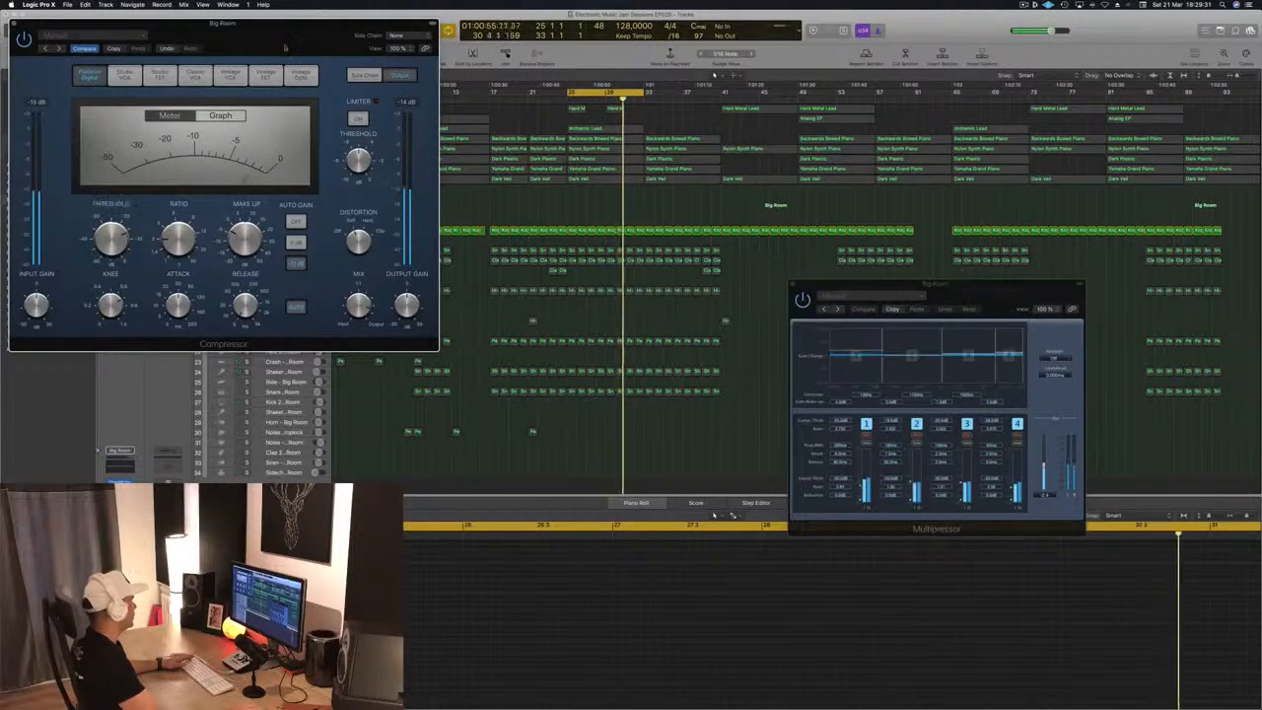
pyautogui.moveTo(286, 47); pyautogui.dragTo(1016, 185)
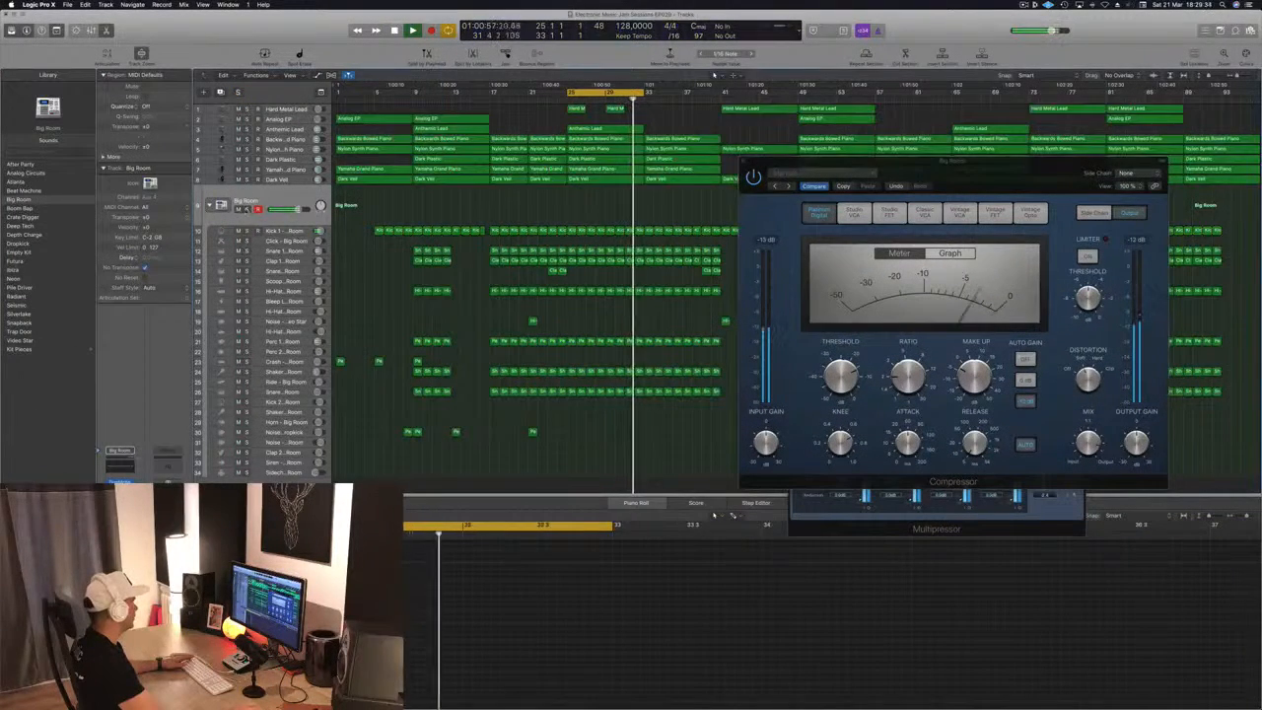
pyautogui.moveTo(948, 174); pyautogui.dragTo(881, 167)
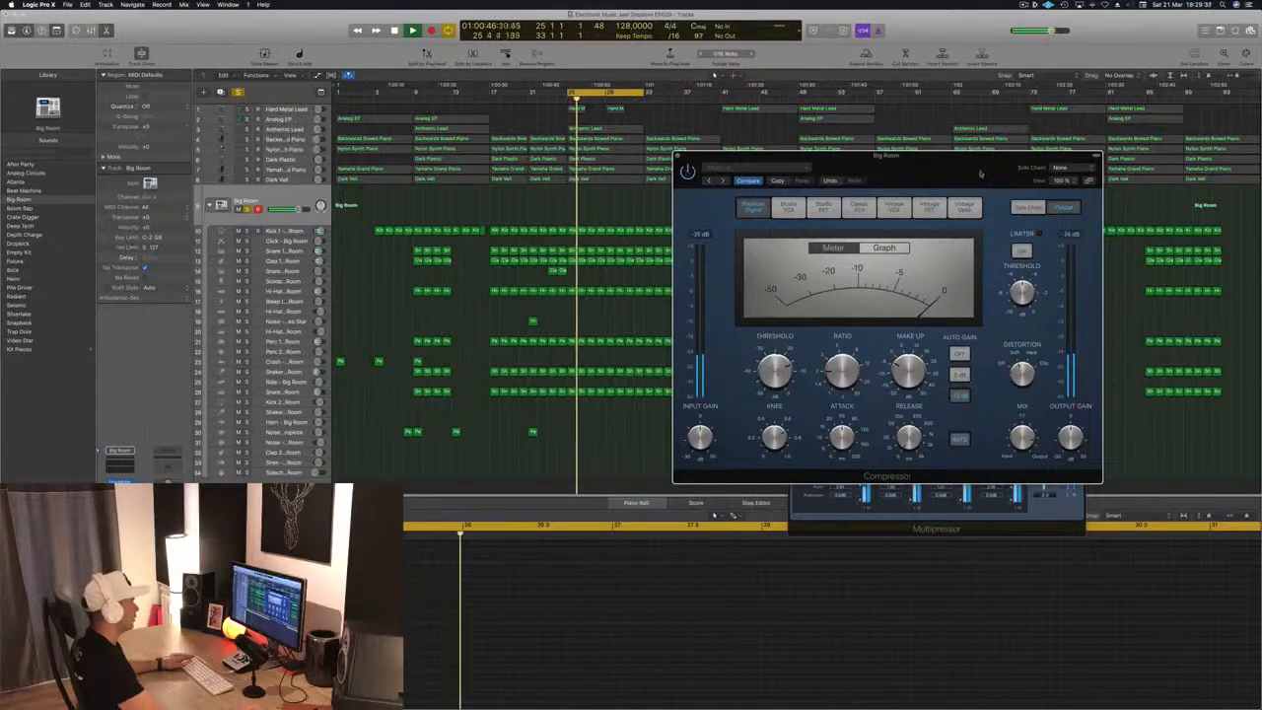
pyautogui.moveTo(981, 173); pyautogui.dragTo(914, 189)
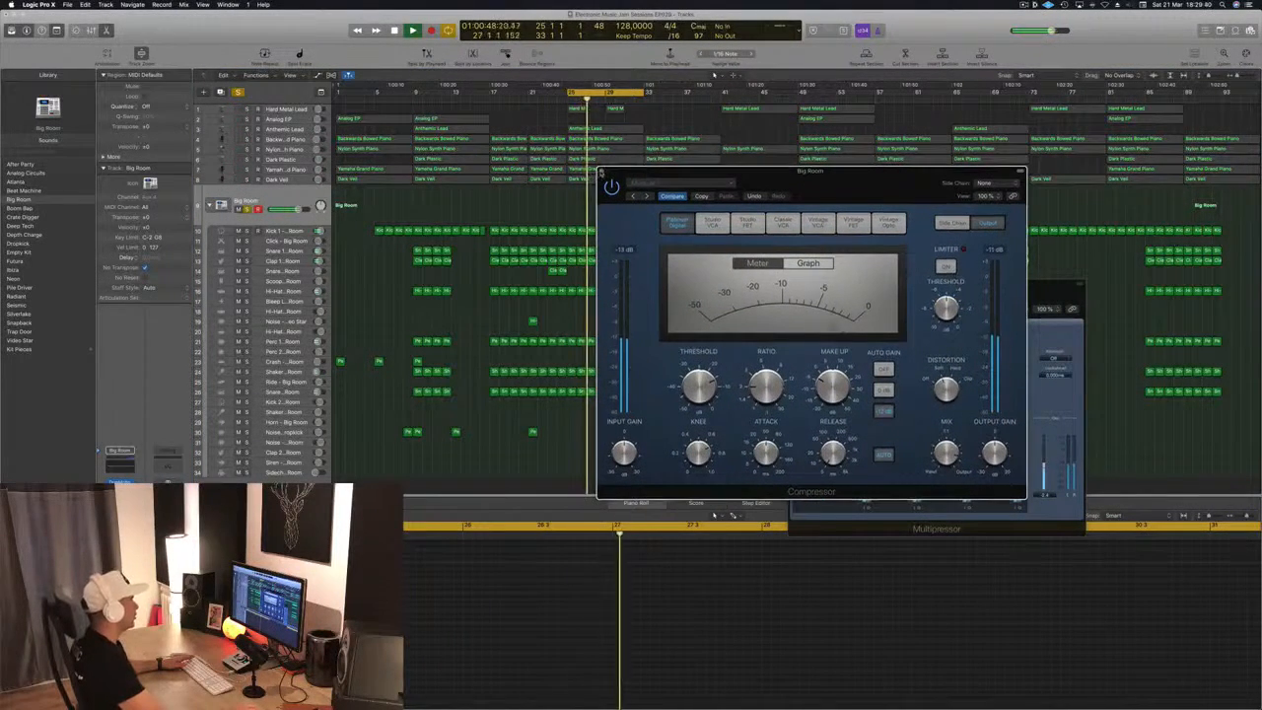
pyautogui.click(602, 172)
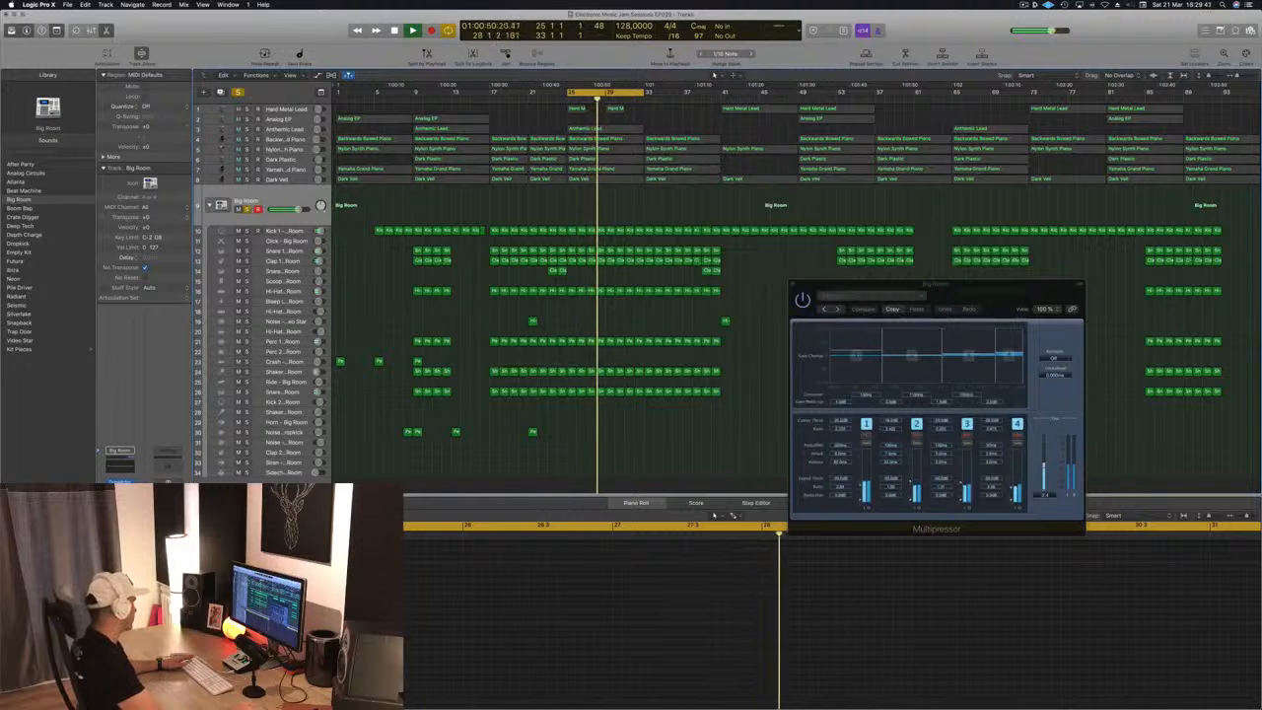
# Examine the AutoFilter settings on the Big Room track during playback and close the plug-in
pyautogui.click(119, 509)
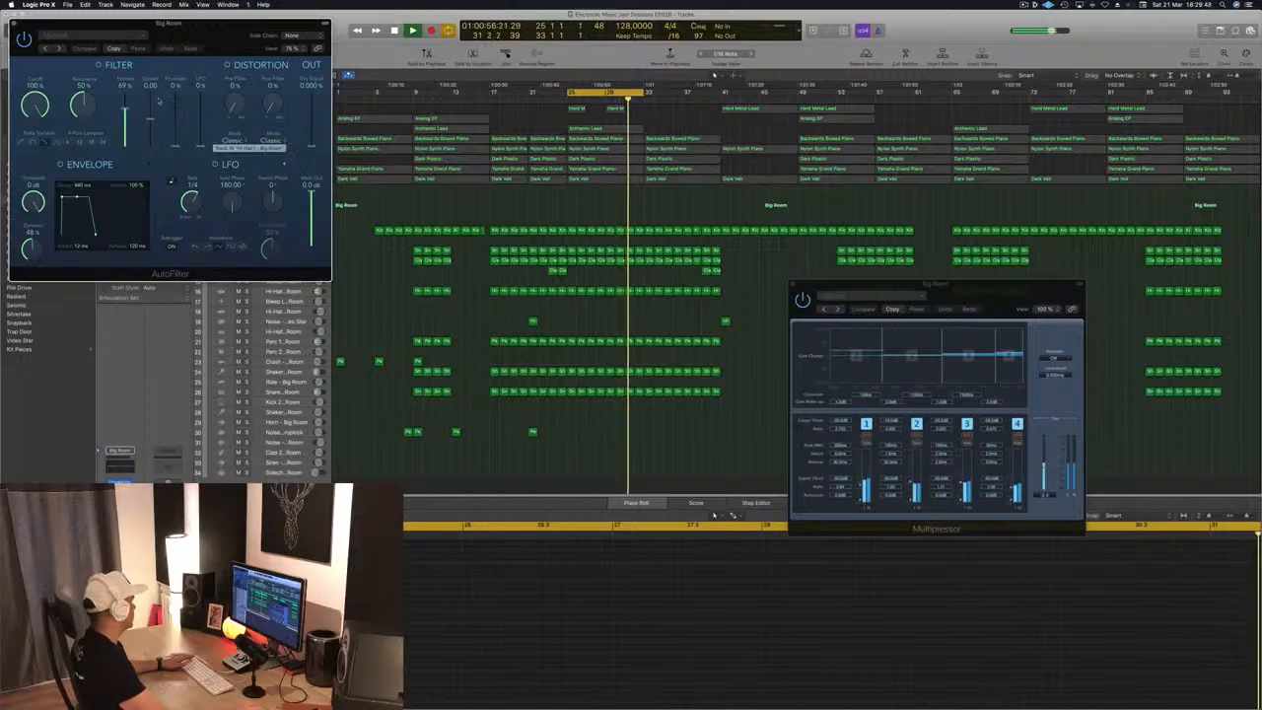
pyautogui.moveTo(158, 100); pyautogui.dragTo(685, 323)
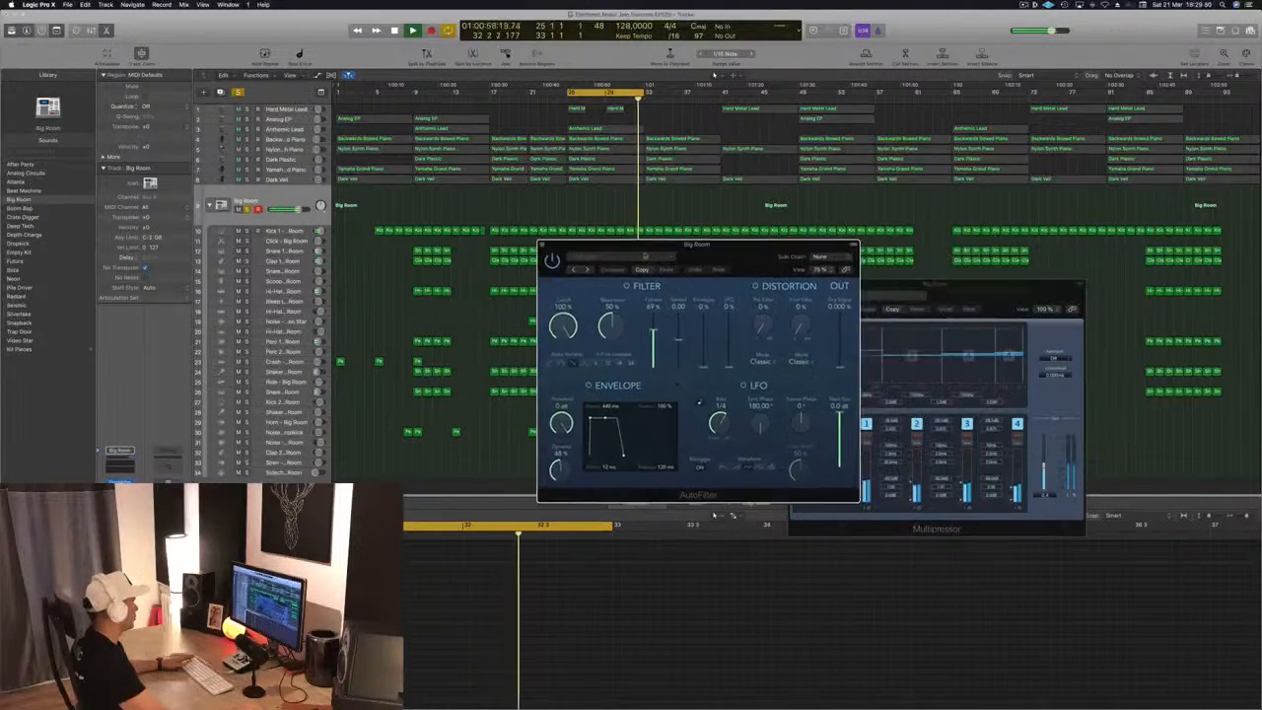
pyautogui.moveTo(706, 255); pyautogui.dragTo(609, 301)
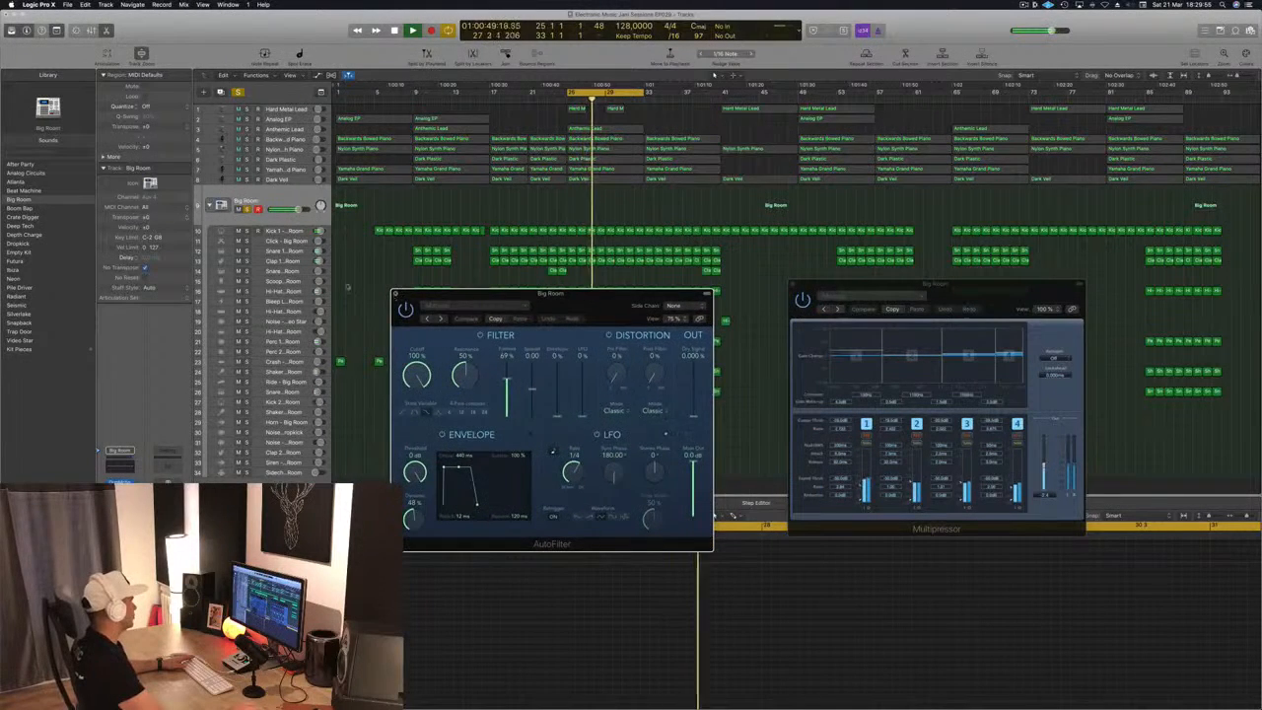
pyautogui.click(396, 293)
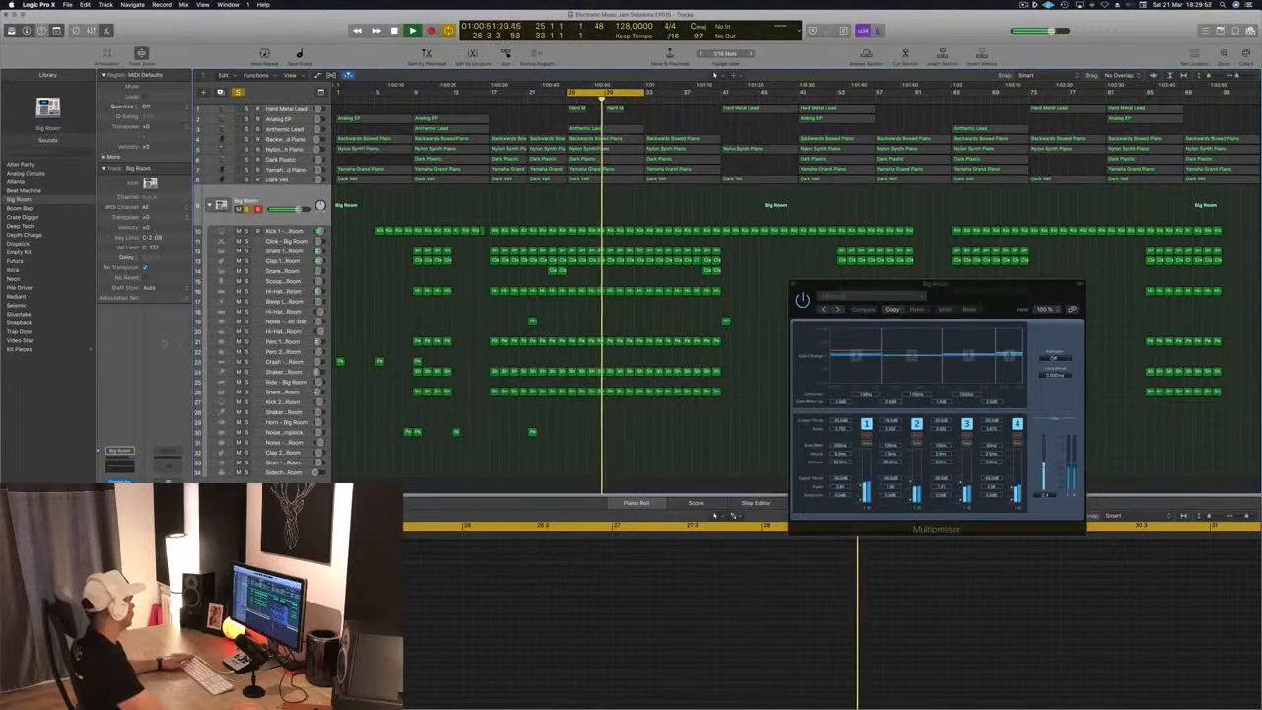
# Check the Stereo Delay's output mix on the Big Room track, stop playback, and close the plug-in
pyautogui.click(120, 521)
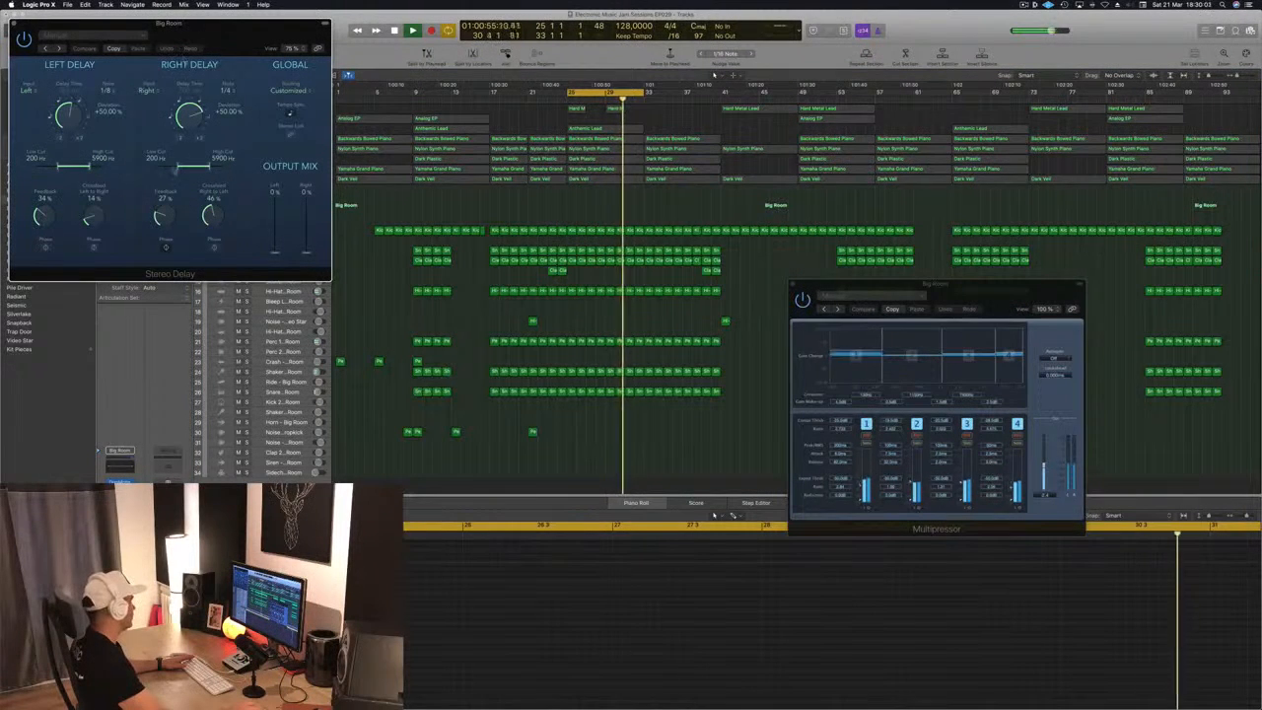
pyautogui.moveTo(275, 252)
pyautogui.mouseDown()
pyautogui.moveTo(280, 195)
pyautogui.moveTo(279, 258)
pyautogui.mouseUp()
pyautogui.moveTo(52, 29); pyautogui.dragTo(106, 35)
pyautogui.press('space')
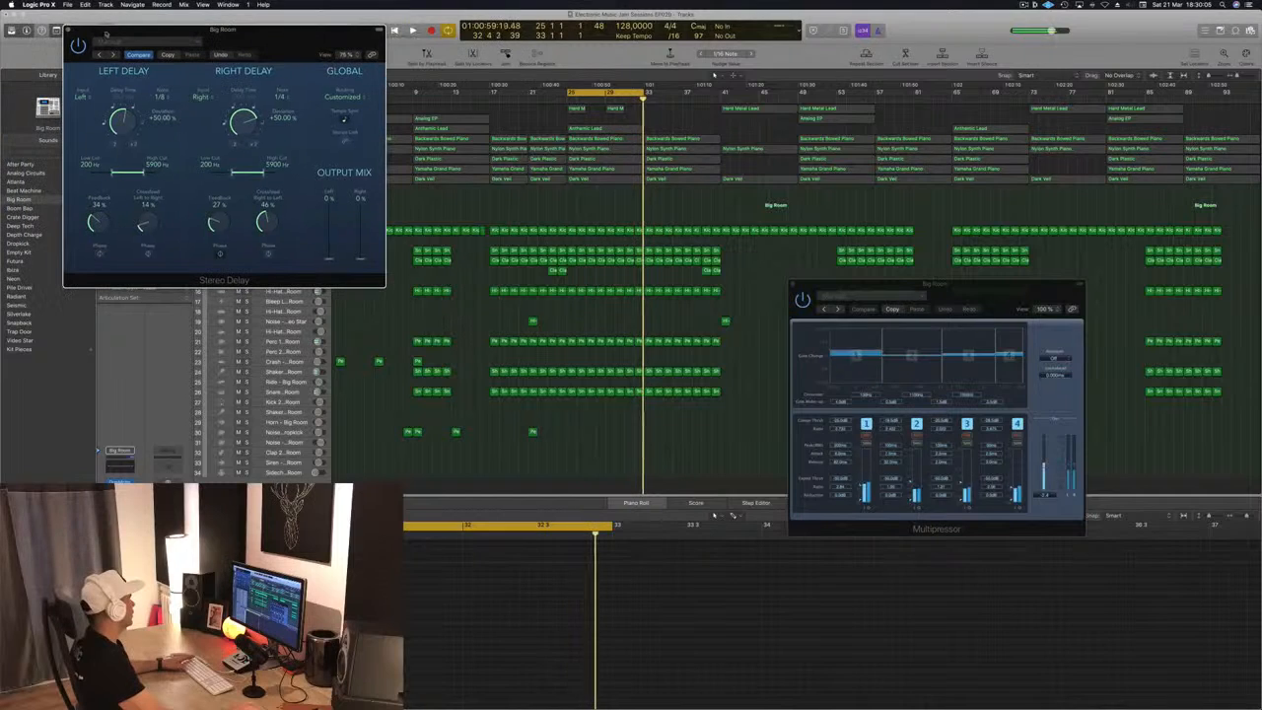
pyautogui.click(68, 30)
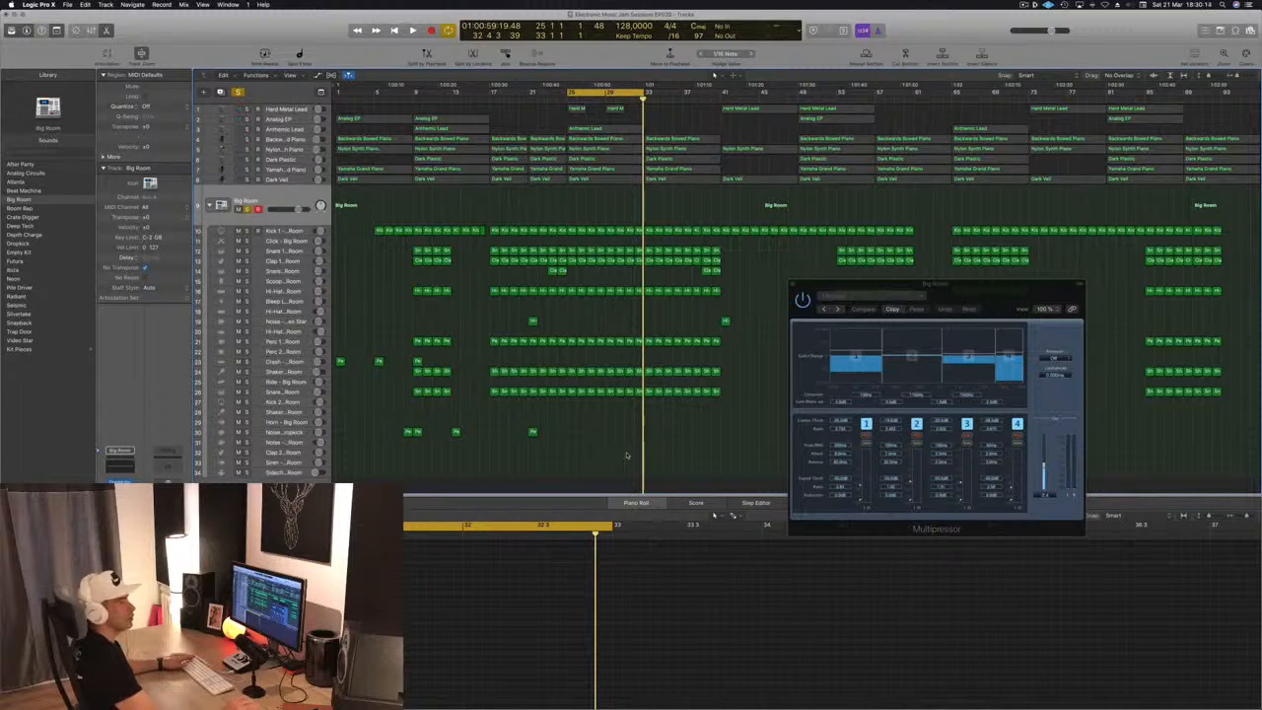
# Restart the bar 25 to 33 loop and solo the Dark Plastic track together with the Big Room kit
pyautogui.press('space')
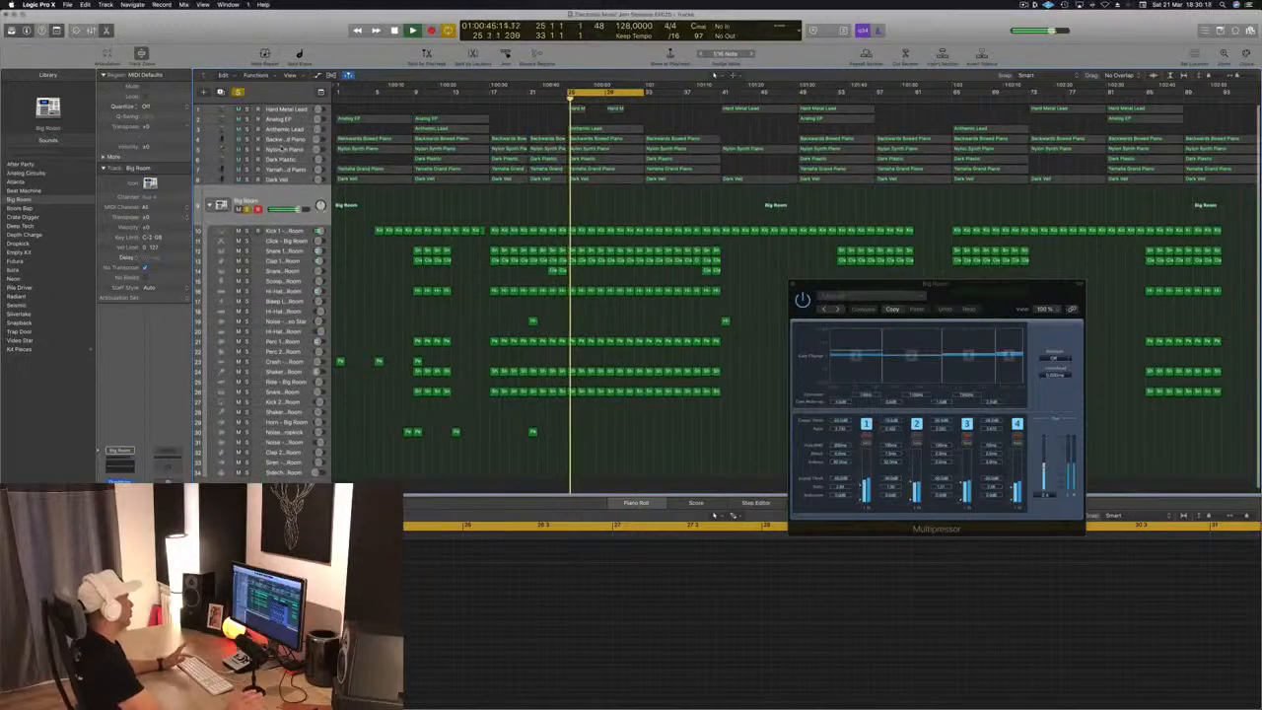
pyautogui.press('space')
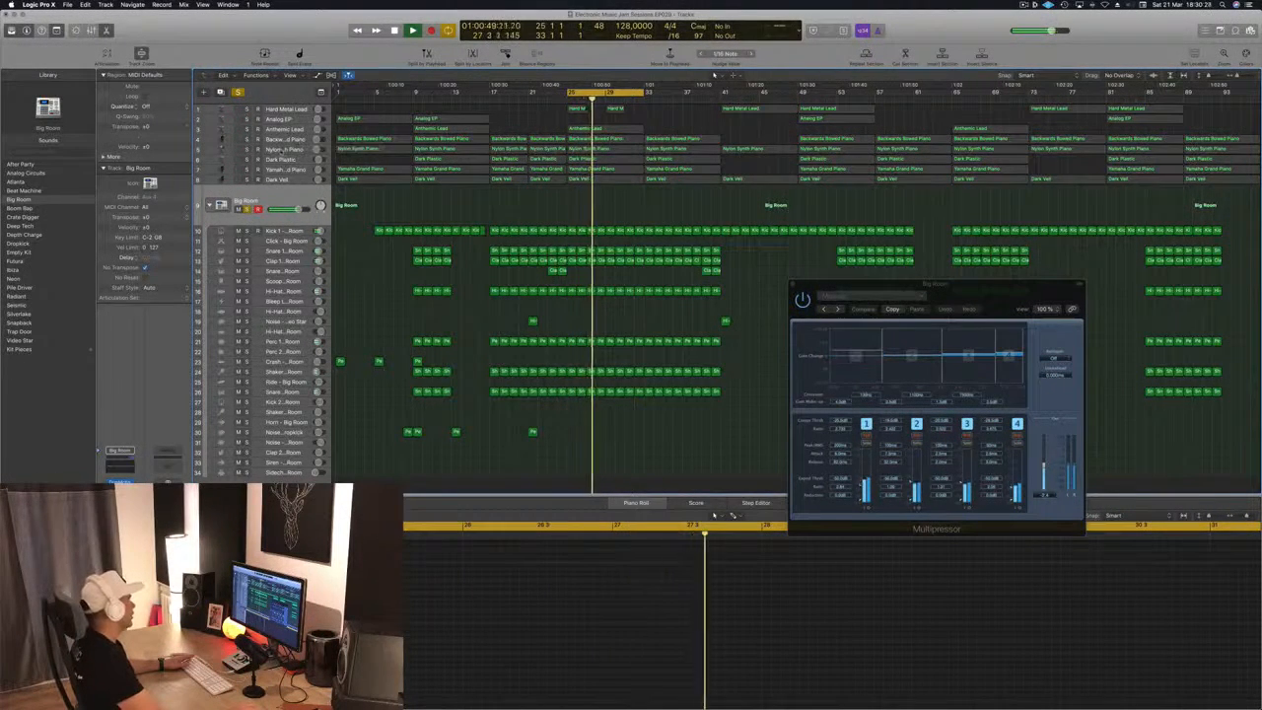
pyautogui.click(294, 149)
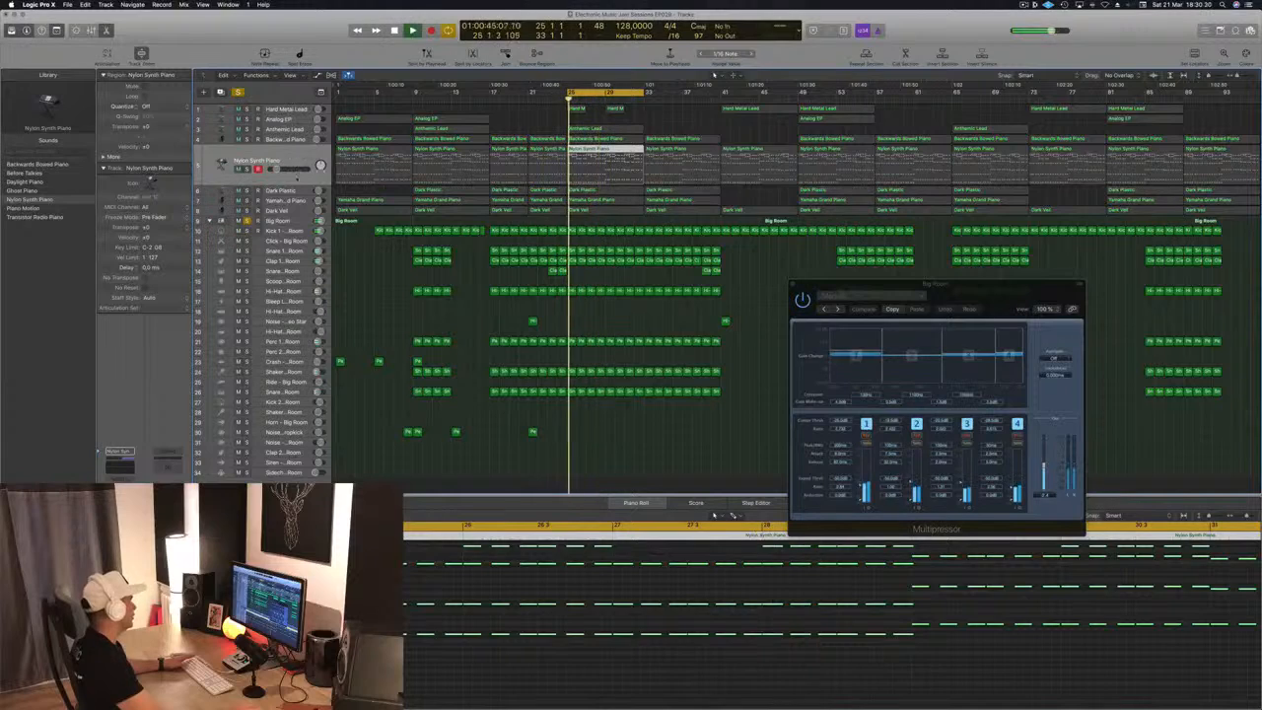
pyautogui.click(294, 191)
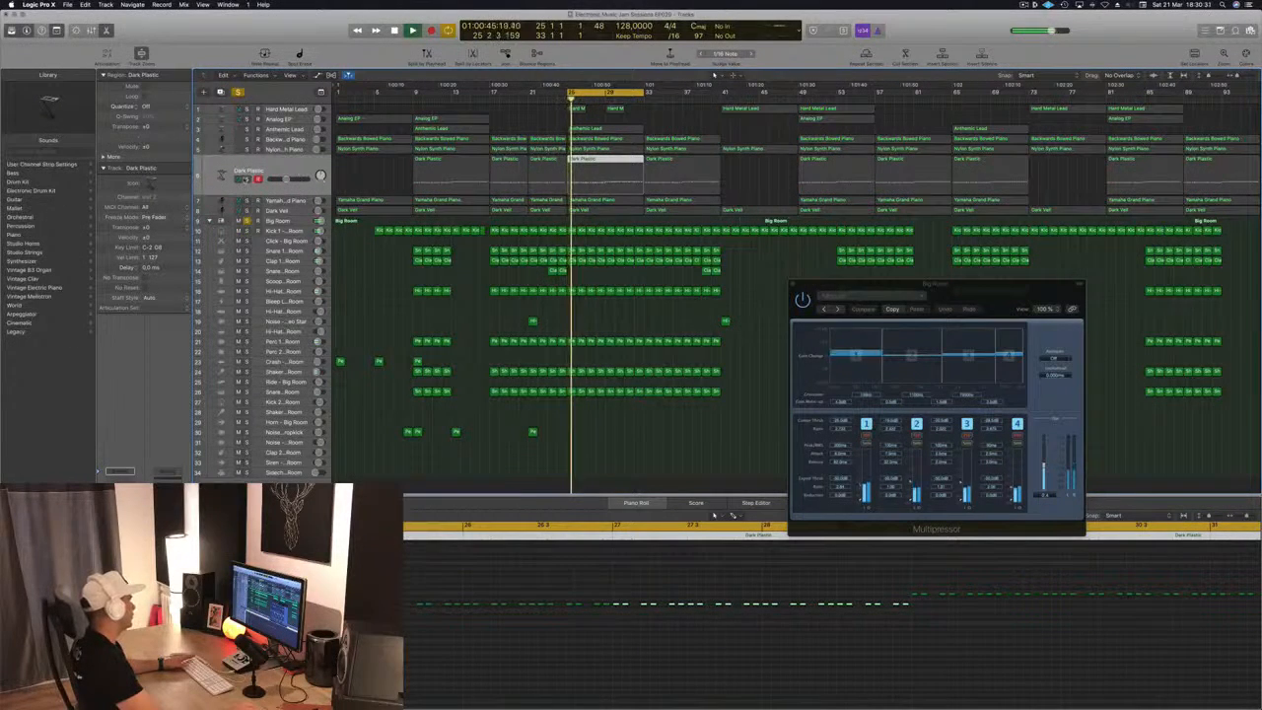
pyautogui.click(246, 179)
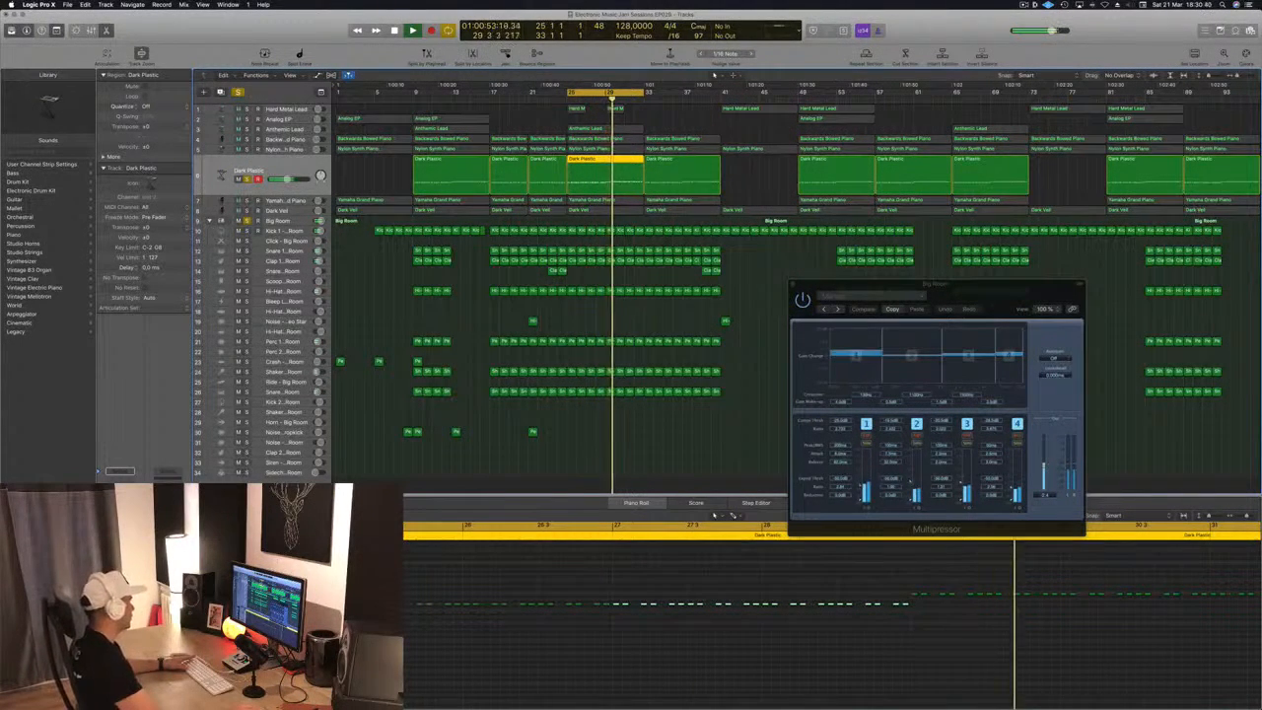
# Open the Compressor on the Dark Plastic track, switch it to the Vintage Opto model, and set the threshold to -25.5 dB
pyautogui.click(121, 538)
pyautogui.moveTo(248, 21); pyautogui.dragTo(484, 106)
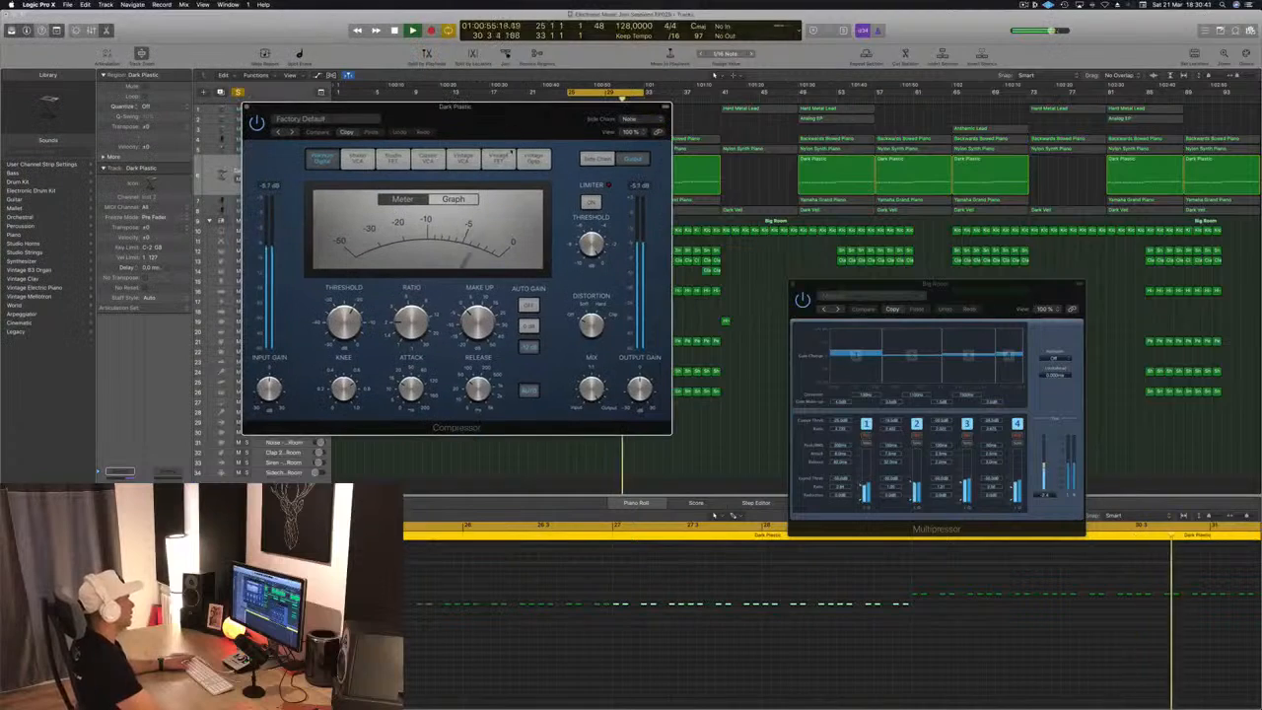
pyautogui.click(507, 156)
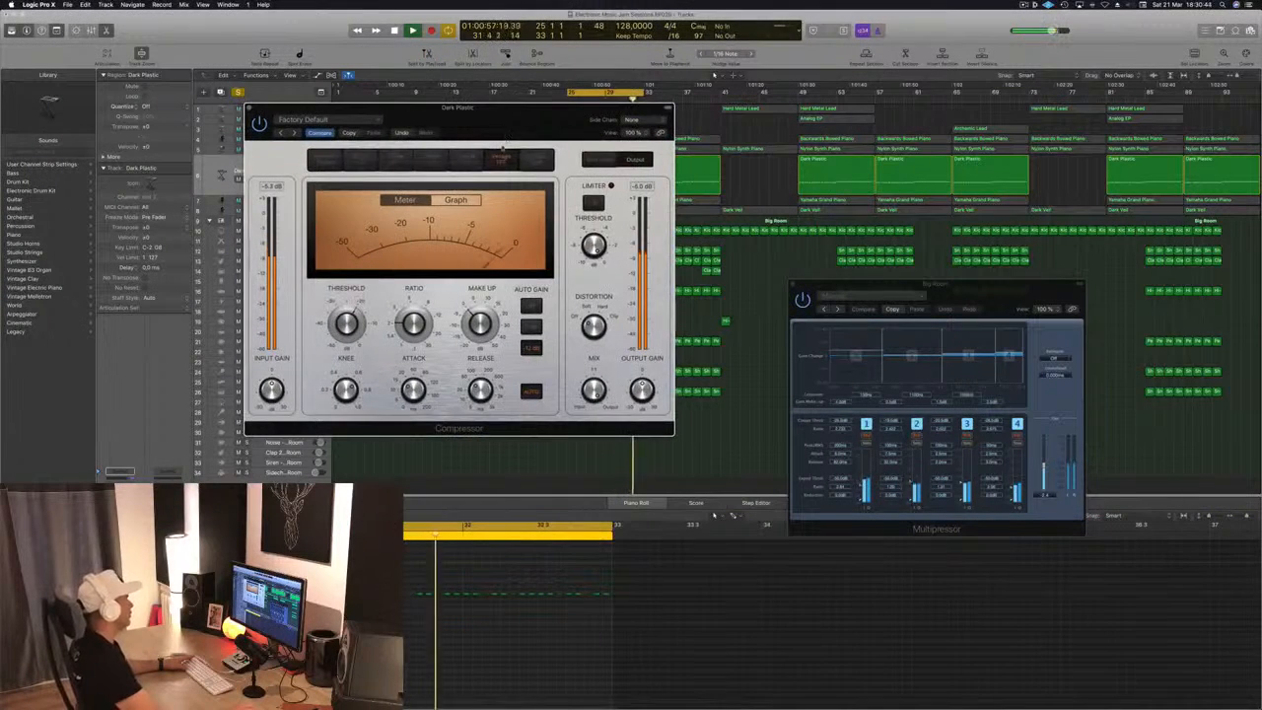
pyautogui.click(532, 159)
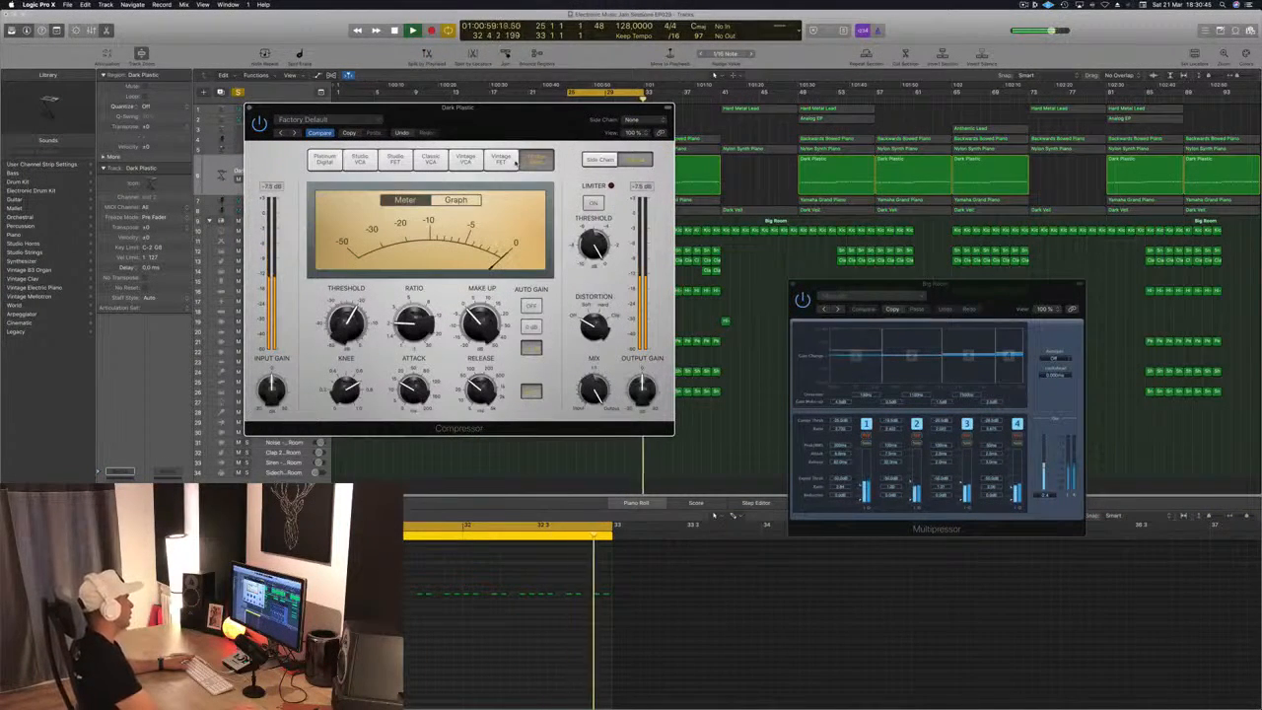
pyautogui.moveTo(343, 336); pyautogui.dragTo(347, 333)
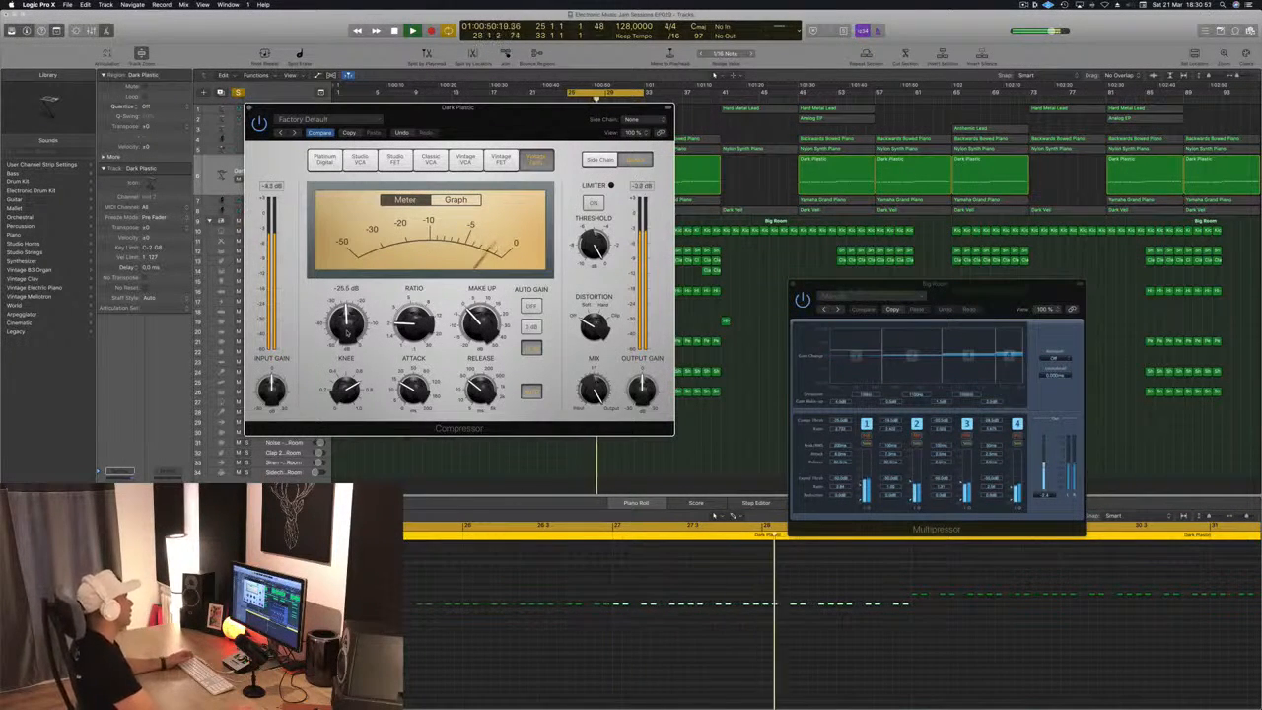
# Close the Vintage Opto Compressor on the Dark Plastic track and bring up a factory-default Platinum Digital Compressor for it
pyautogui.moveTo(267, 116); pyautogui.dragTo(283, 117)
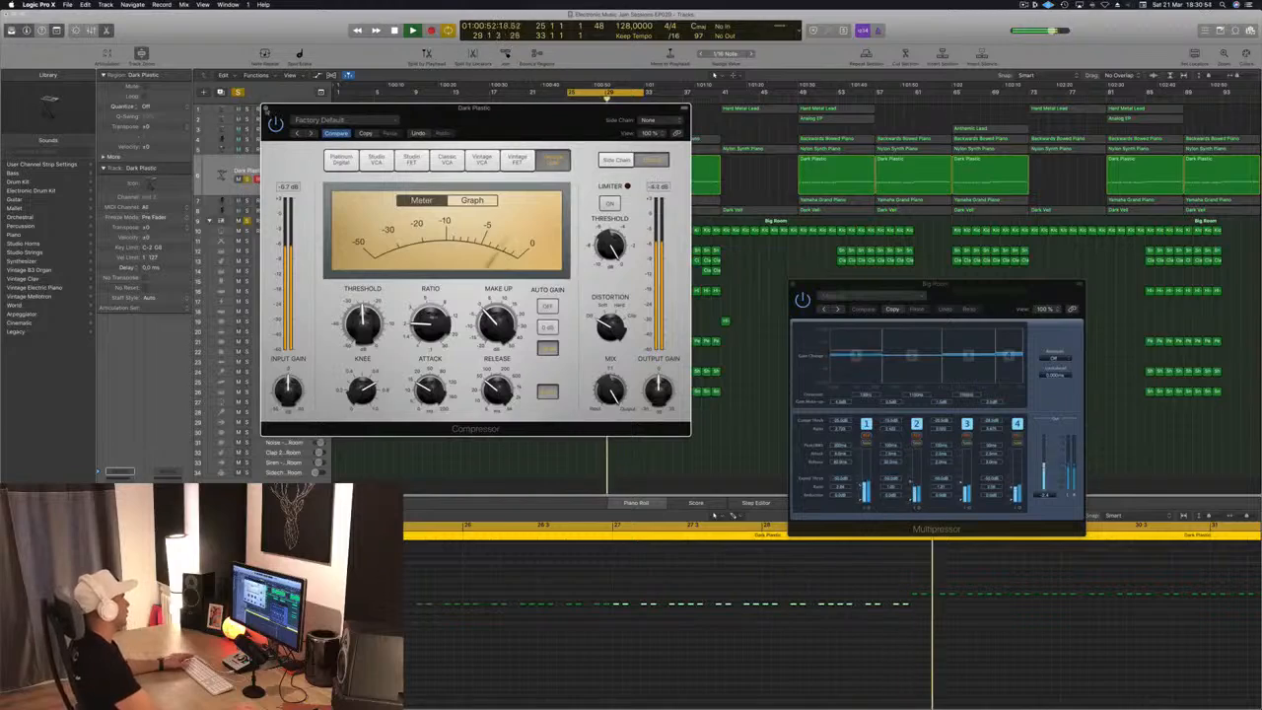
pyautogui.click(266, 109)
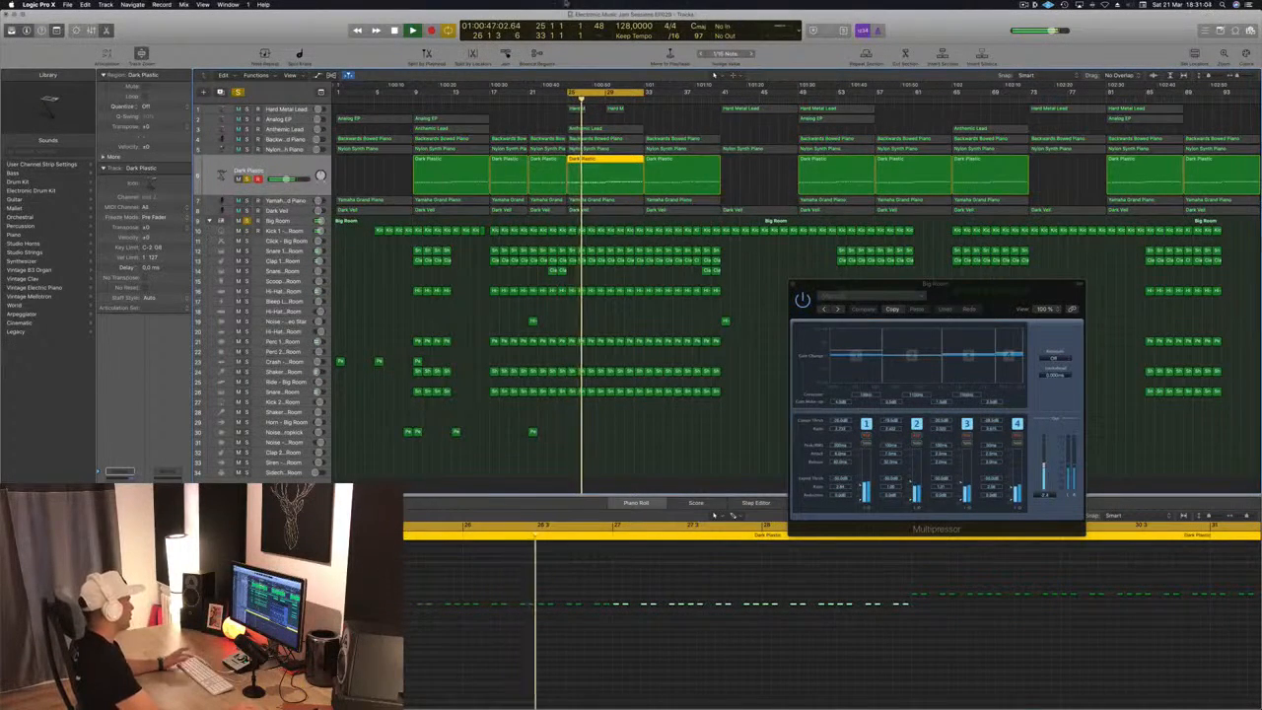
pyautogui.moveTo(269, 38); pyautogui.dragTo(913, 268)
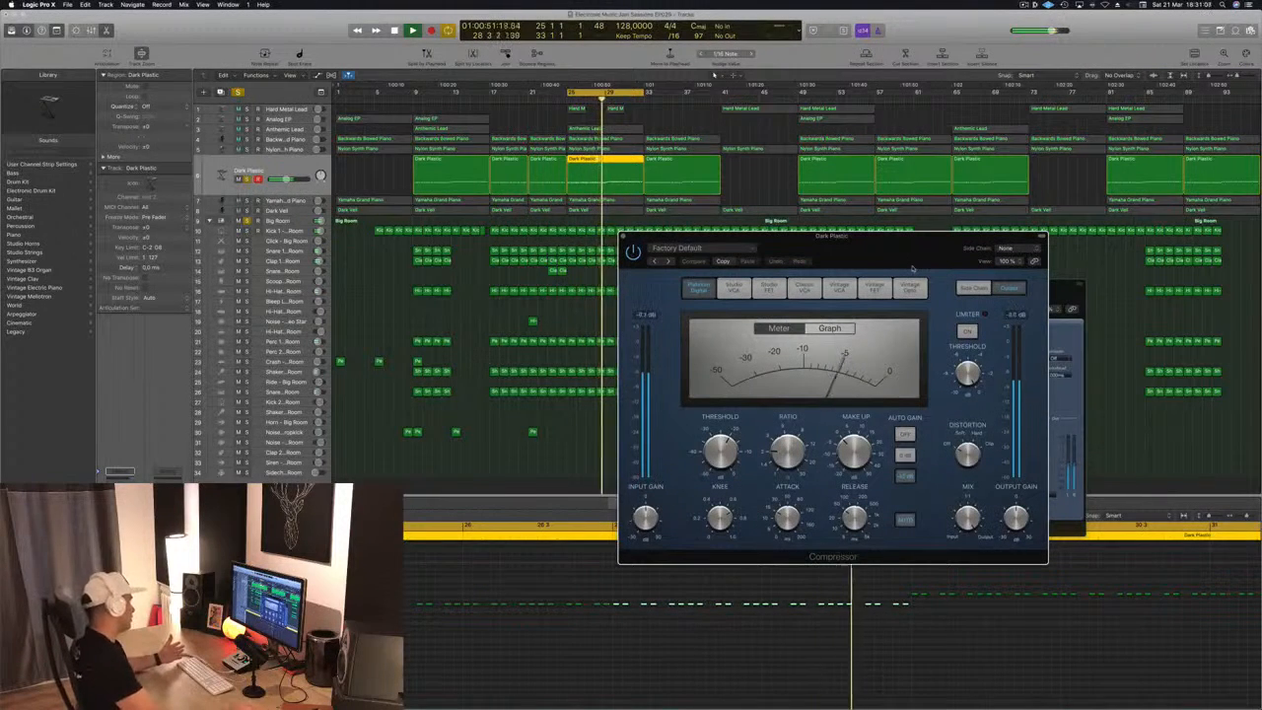
pyautogui.moveTo(913, 268); pyautogui.dragTo(874, 268)
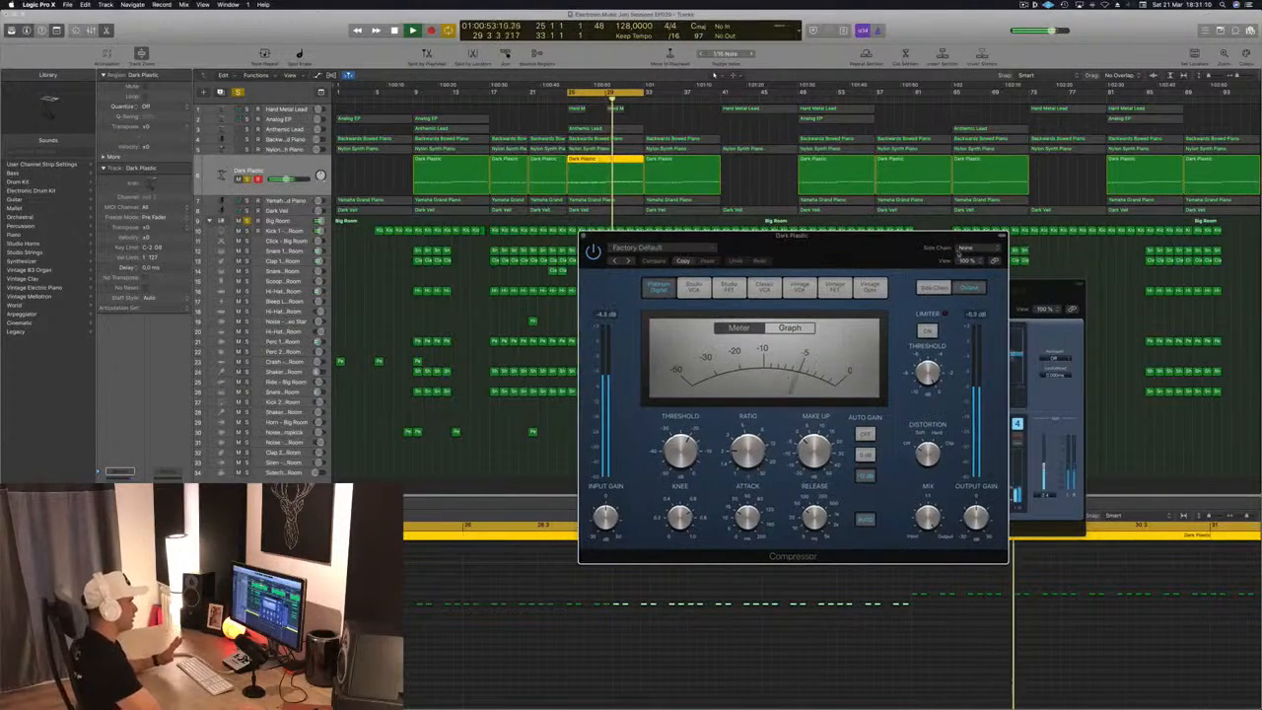
# Set the Dark Plastic Compressor's side chain to Bus 12, Sidechain Trigger - Big Room
pyautogui.click(969, 249)
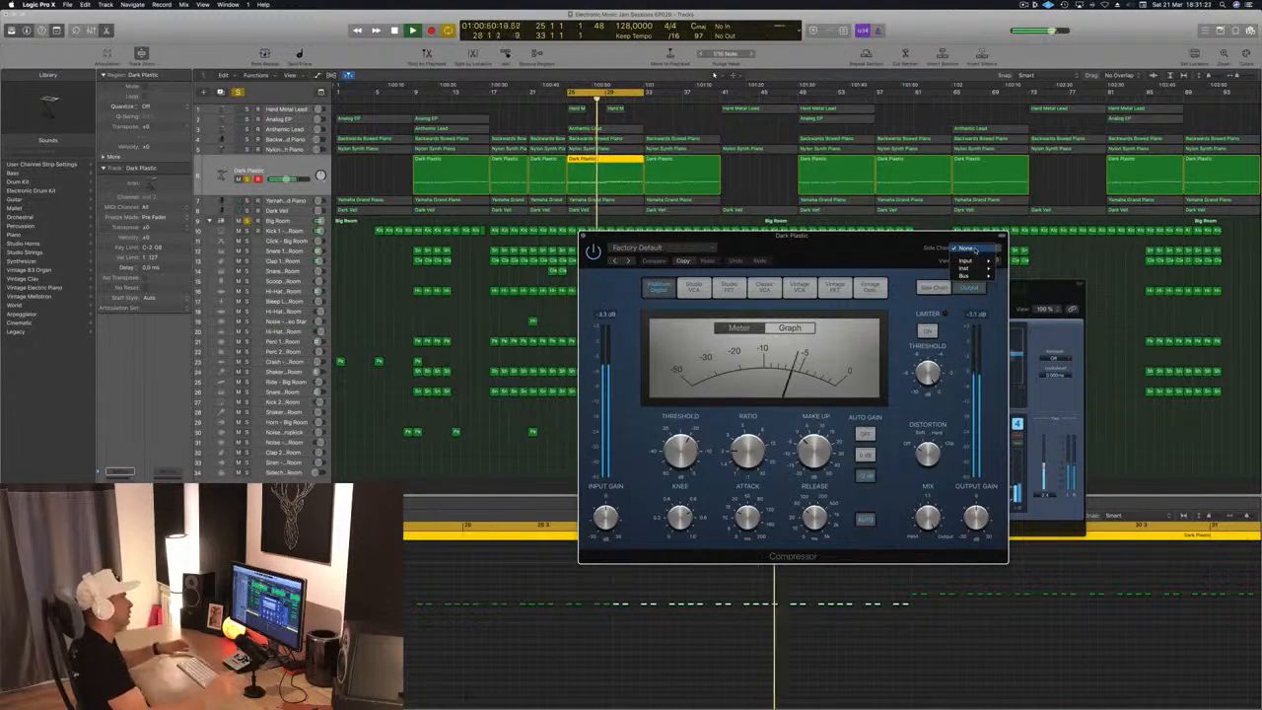
pyautogui.click(872, 250)
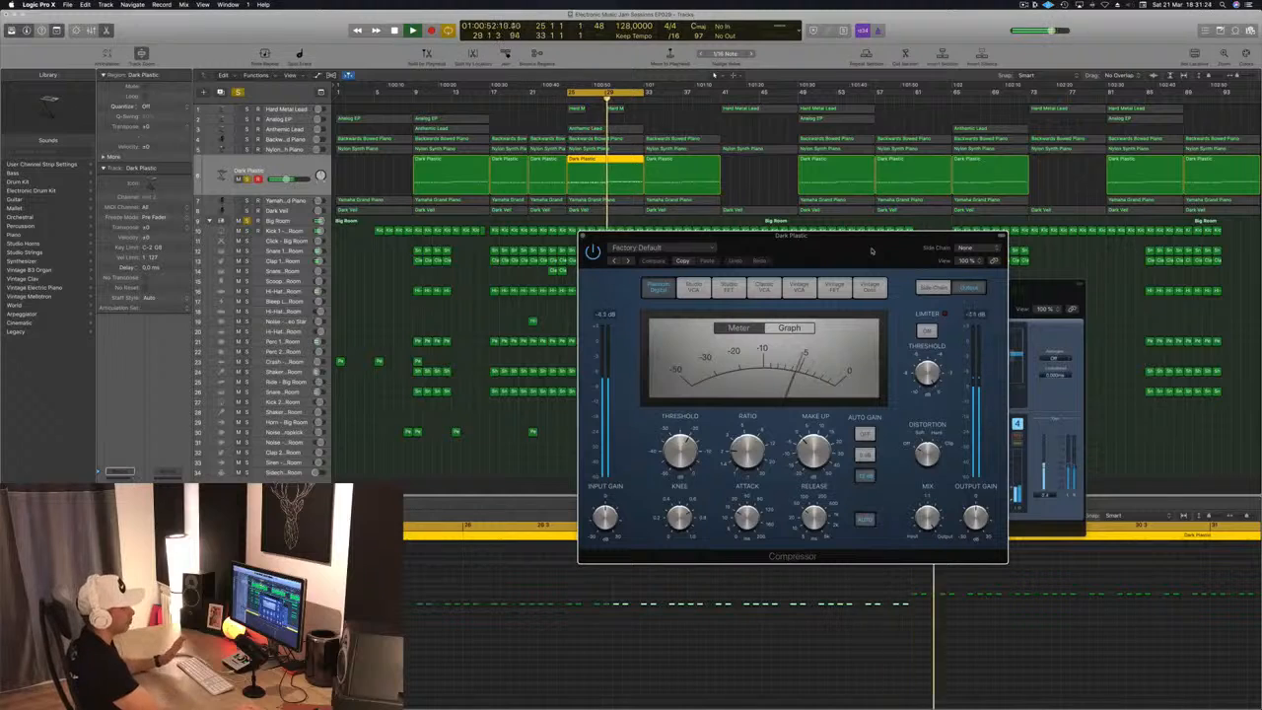
pyautogui.click(979, 251)
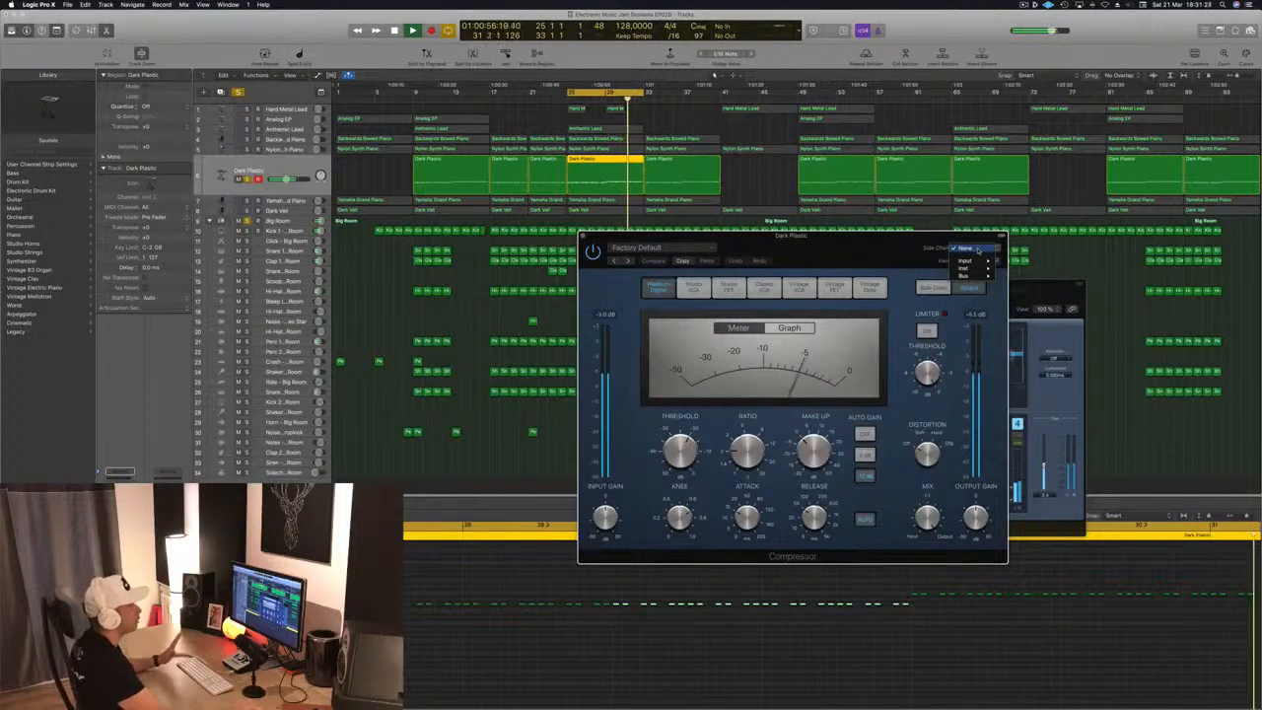
pyautogui.moveTo(971, 276)
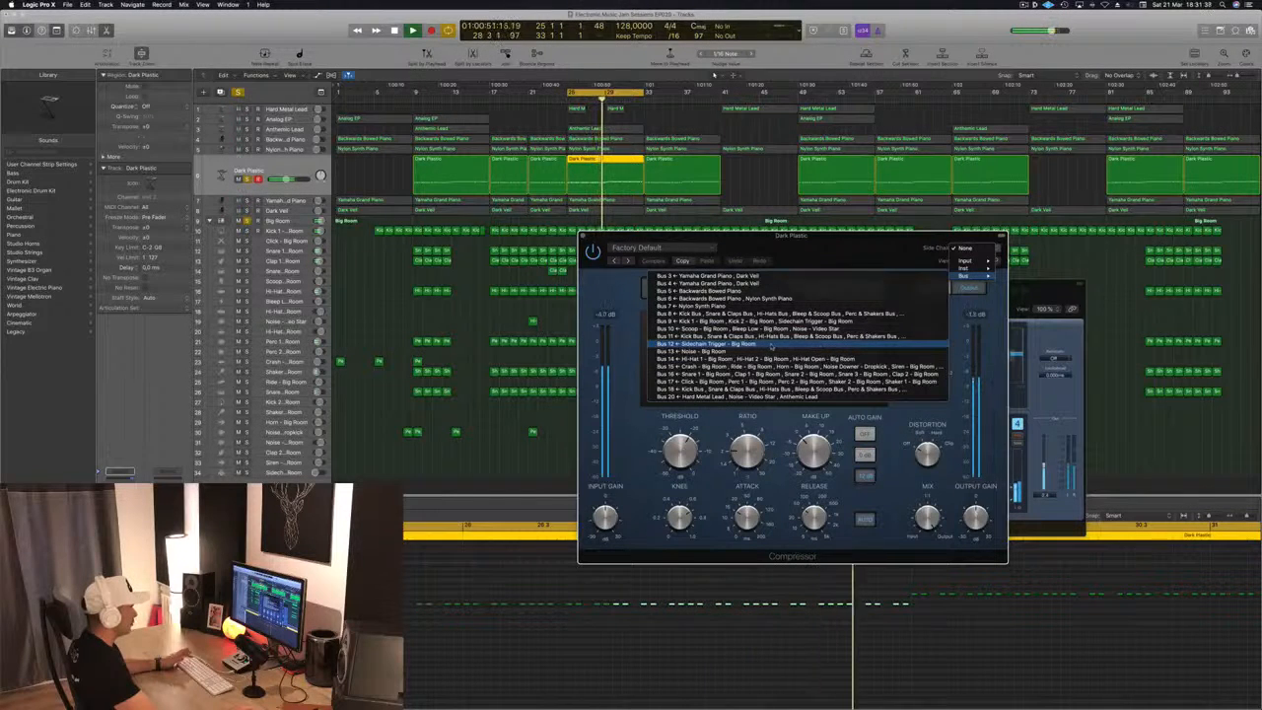
pyautogui.click(771, 345)
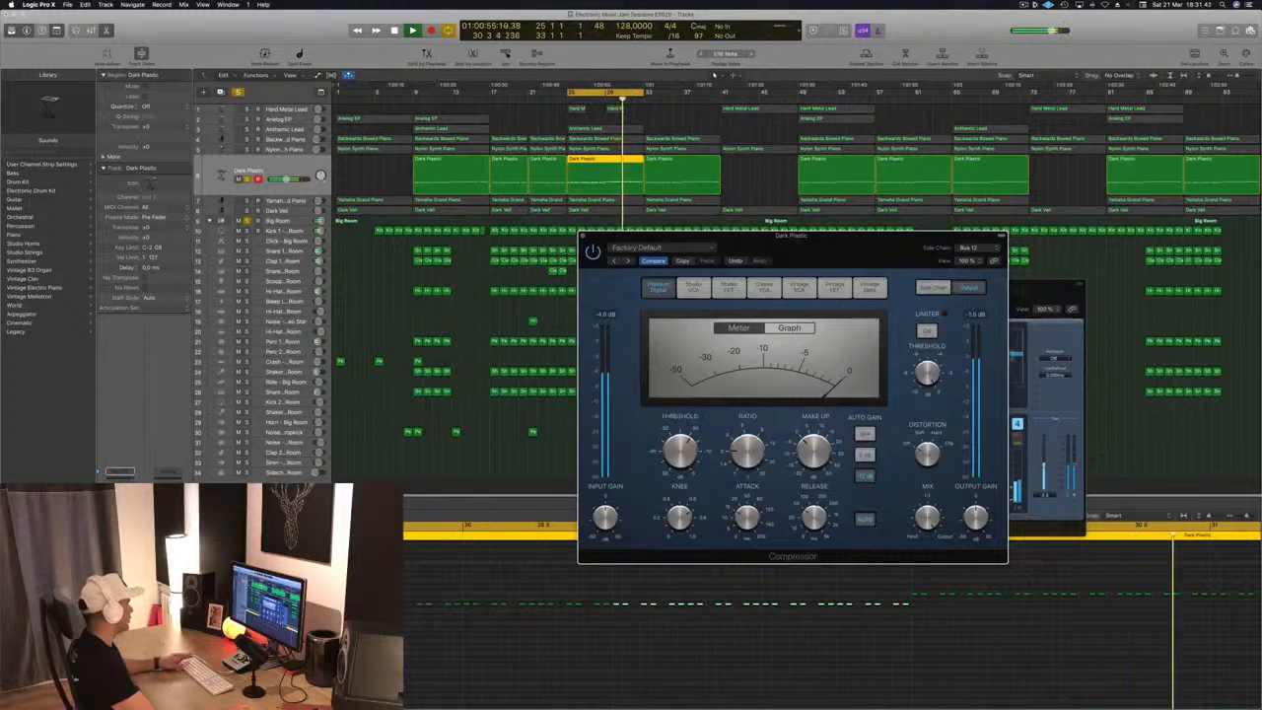
# Copy the first nine Kick 1 regions onto the Sidechain Trigger track at bar 1 and repeat them, placing the final 36 copies at bar 37
pyautogui.click(377, 231)
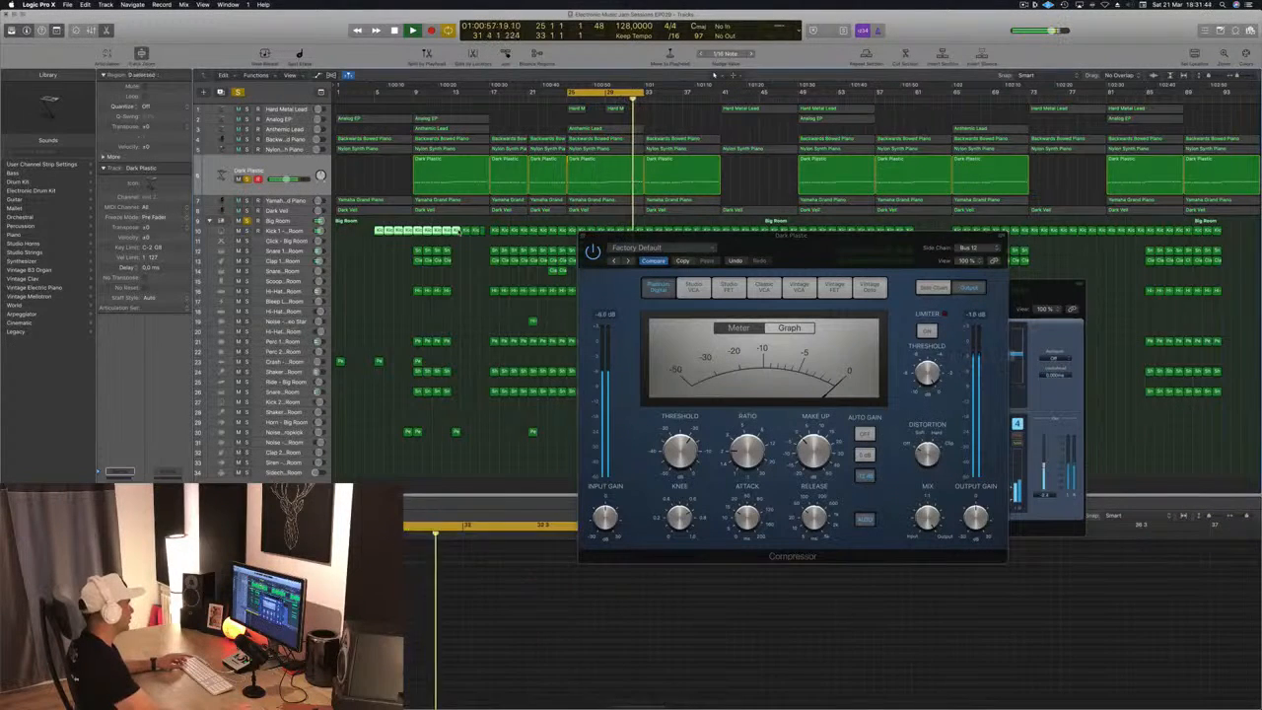
pyautogui.moveTo(380, 234); pyautogui.dragTo(341, 475)
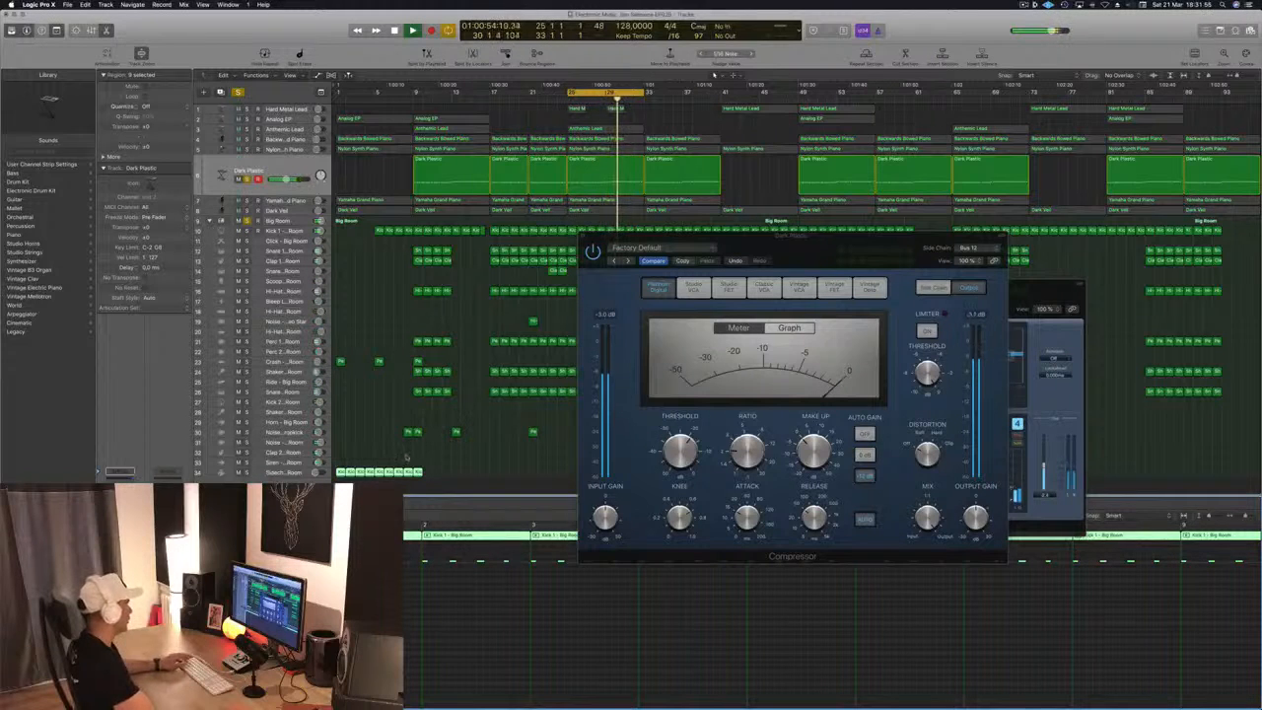
pyautogui.moveTo(344, 473); pyautogui.dragTo(430, 477)
pyautogui.moveTo(818, 237); pyautogui.dragTo(1115, 250)
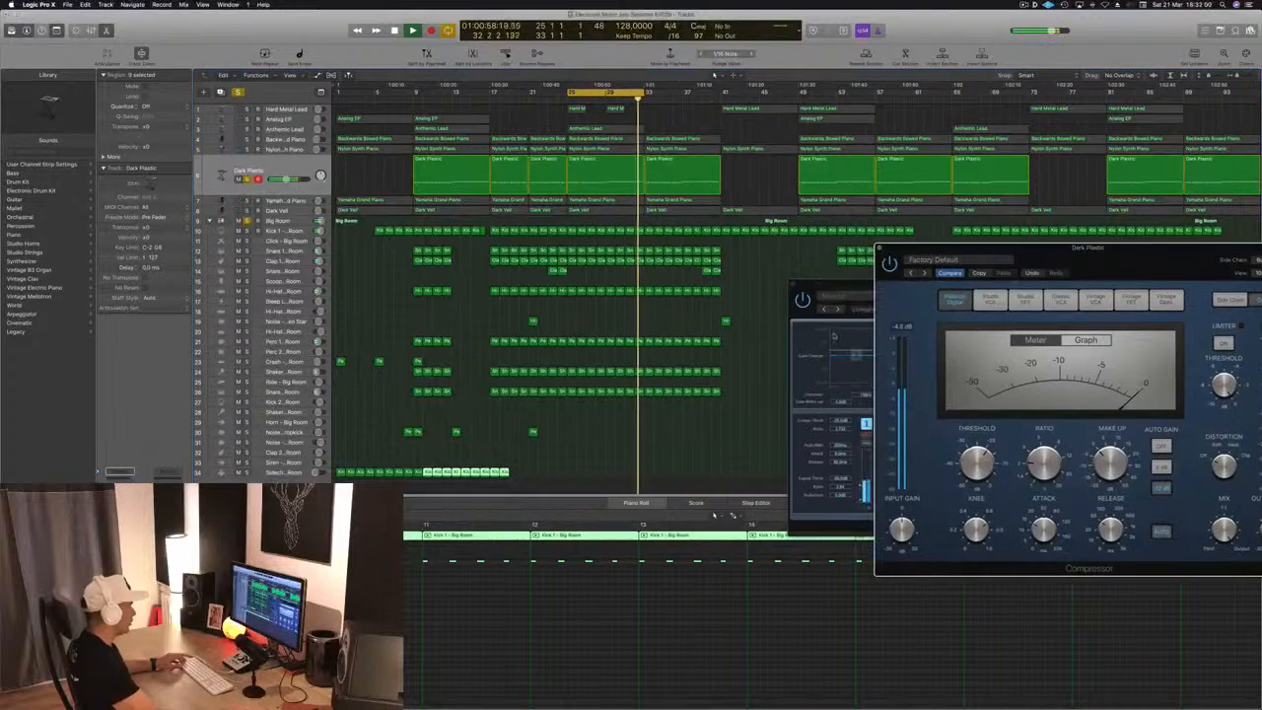
pyautogui.moveTo(536, 481)
pyautogui.mouseDown()
pyautogui.moveTo(337, 467)
pyautogui.moveTo(527, 479)
pyautogui.moveTo(513, 477)
pyautogui.mouseUp()
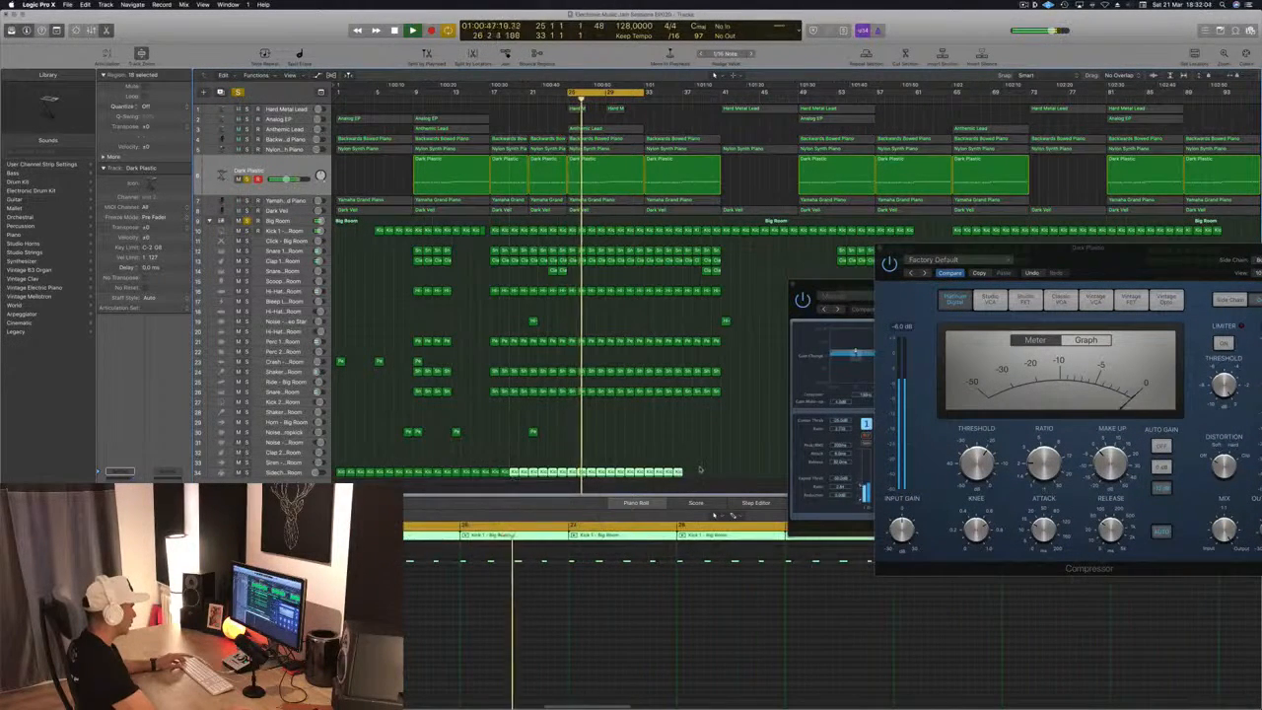
pyautogui.moveTo(699, 489)
pyautogui.mouseDown()
pyautogui.moveTo(338, 465)
pyautogui.moveTo(690, 472)
pyautogui.mouseUp()
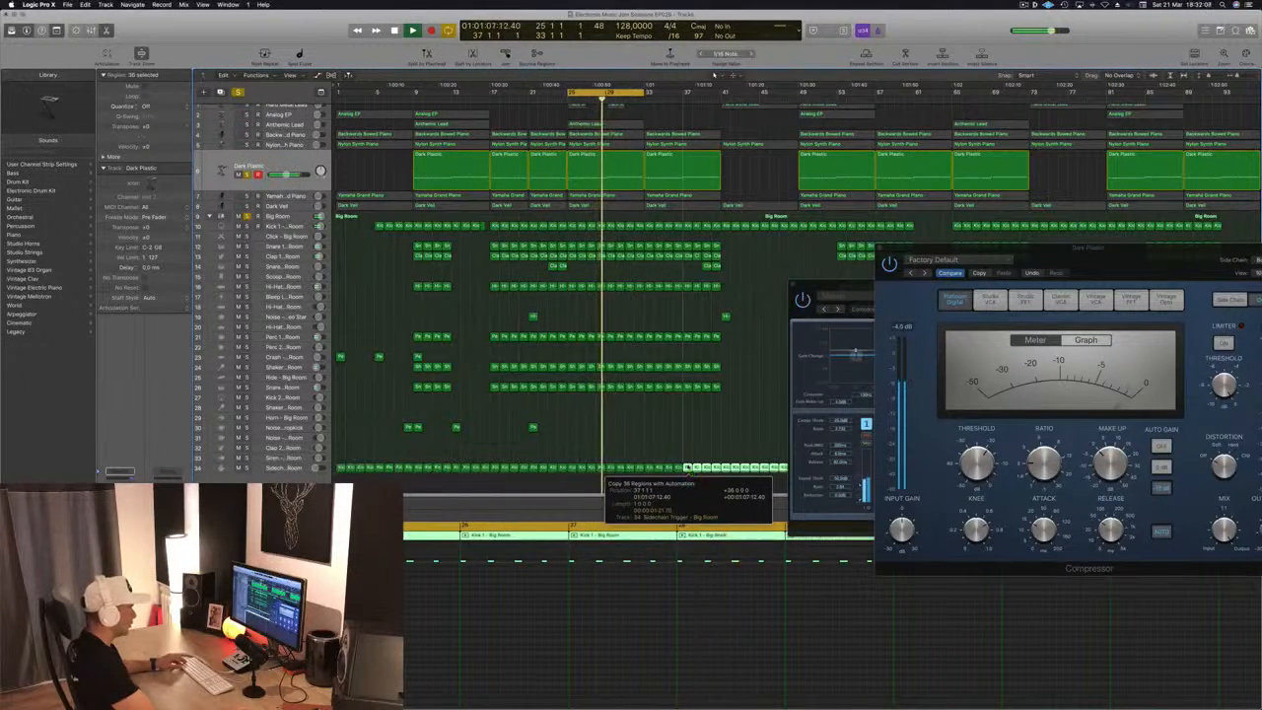
# Bring the Dark Plastic Compressor back into view and check its side-chain source
pyautogui.moveTo(1095, 279); pyautogui.dragTo(876, 302)
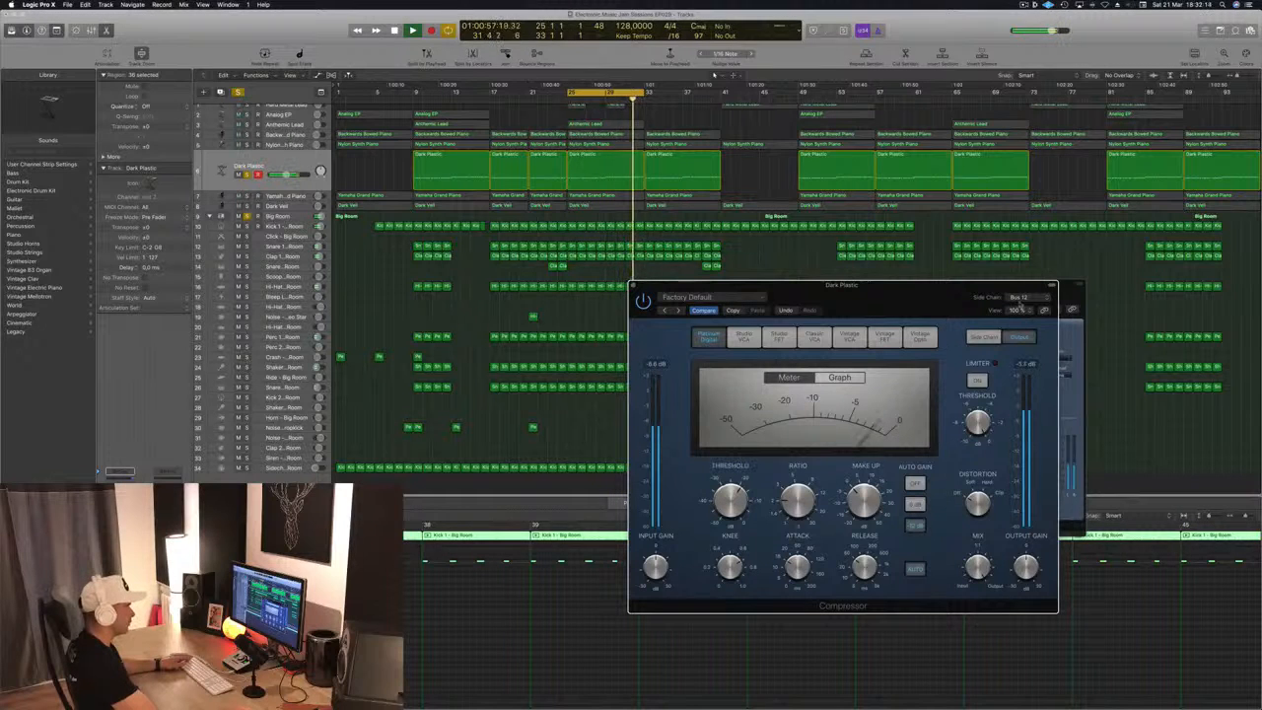
pyautogui.click(1022, 297)
pyautogui.click(909, 304)
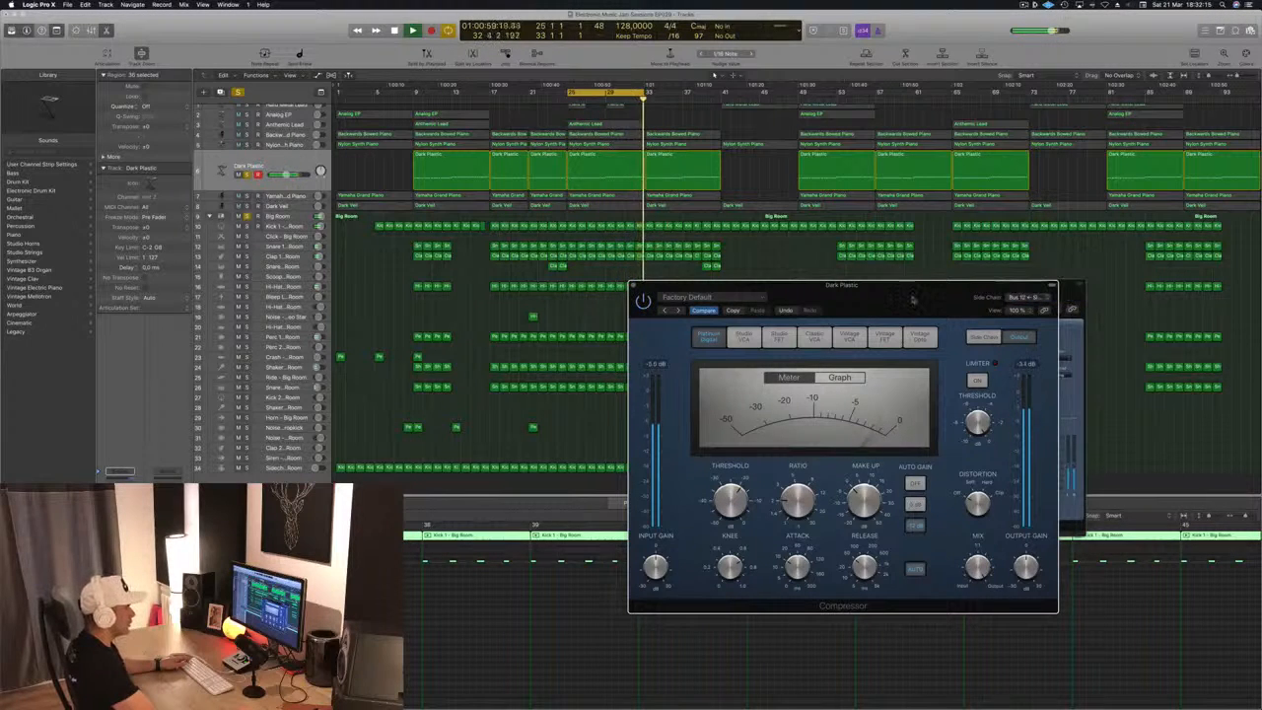
# Lower the threshold of the side-chained Compressor on Dark Plastic and set its attack to 0.0 ms
pyautogui.moveTo(912, 298); pyautogui.dragTo(874, 193)
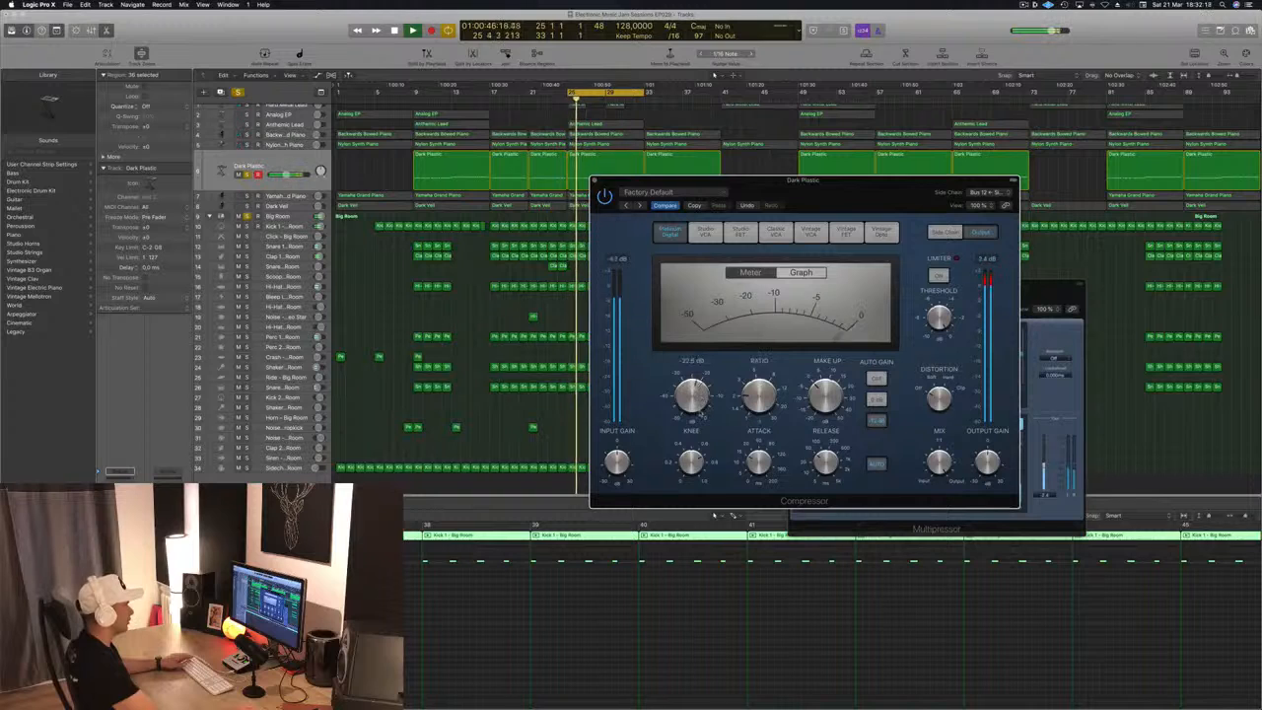
pyautogui.moveTo(820, 483)
pyautogui.moveTo(759, 464)
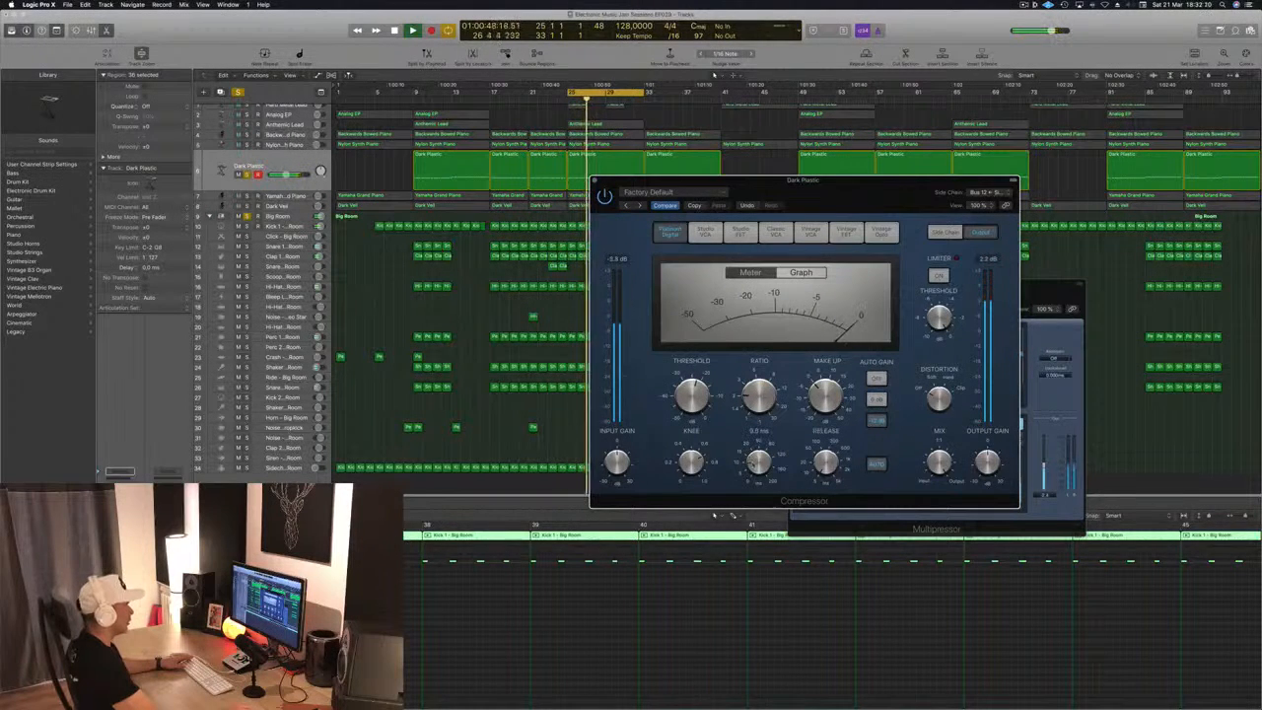
pyautogui.moveTo(811, 198); pyautogui.dragTo(744, 237)
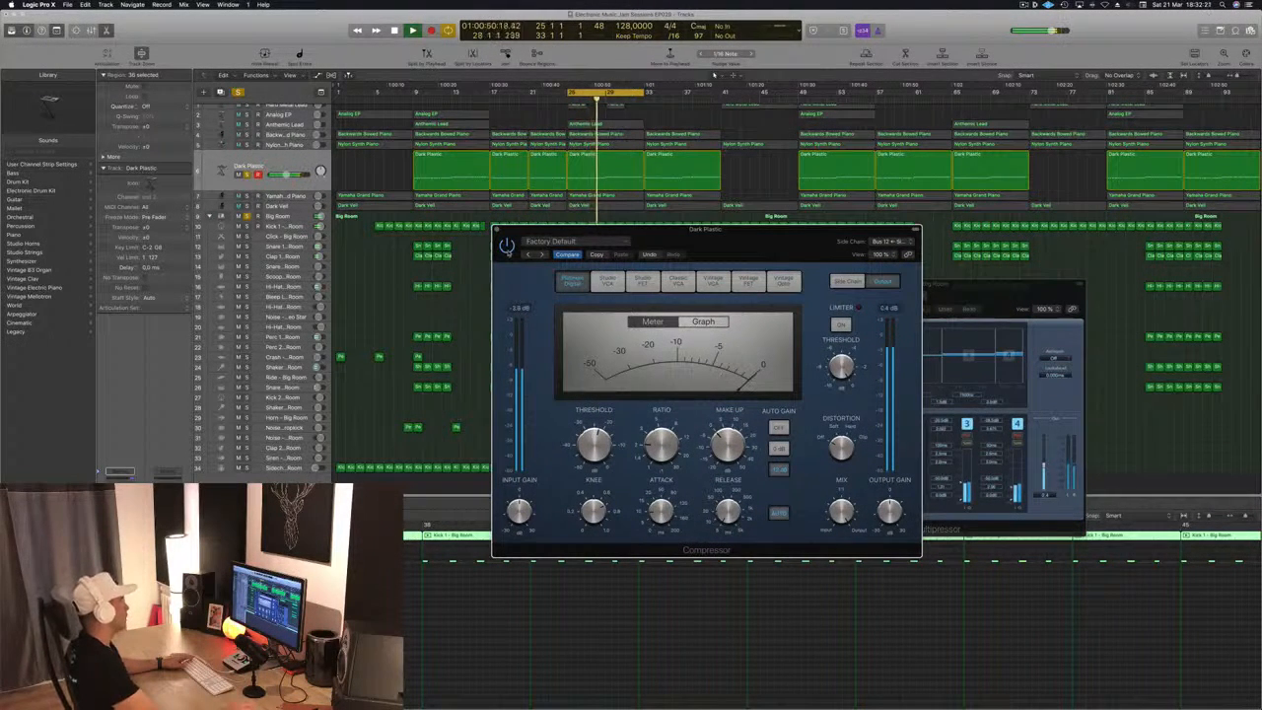
pyautogui.moveTo(744, 242); pyautogui.dragTo(768, 225)
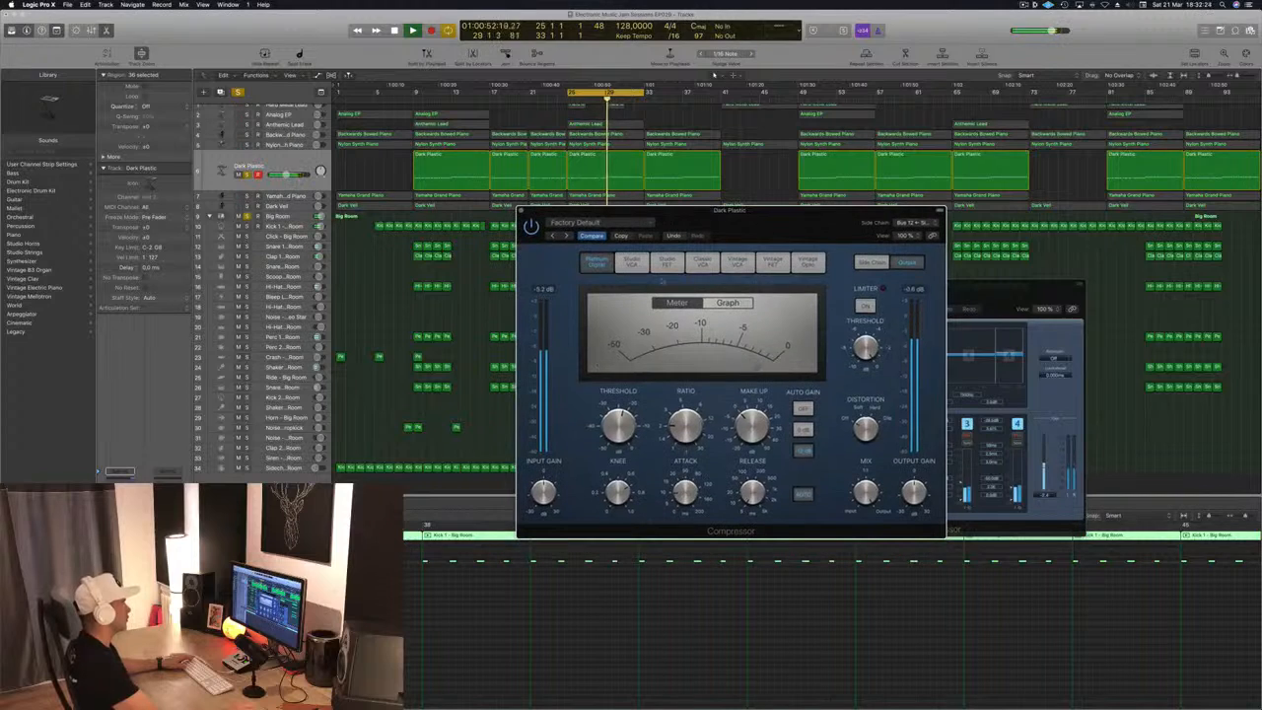
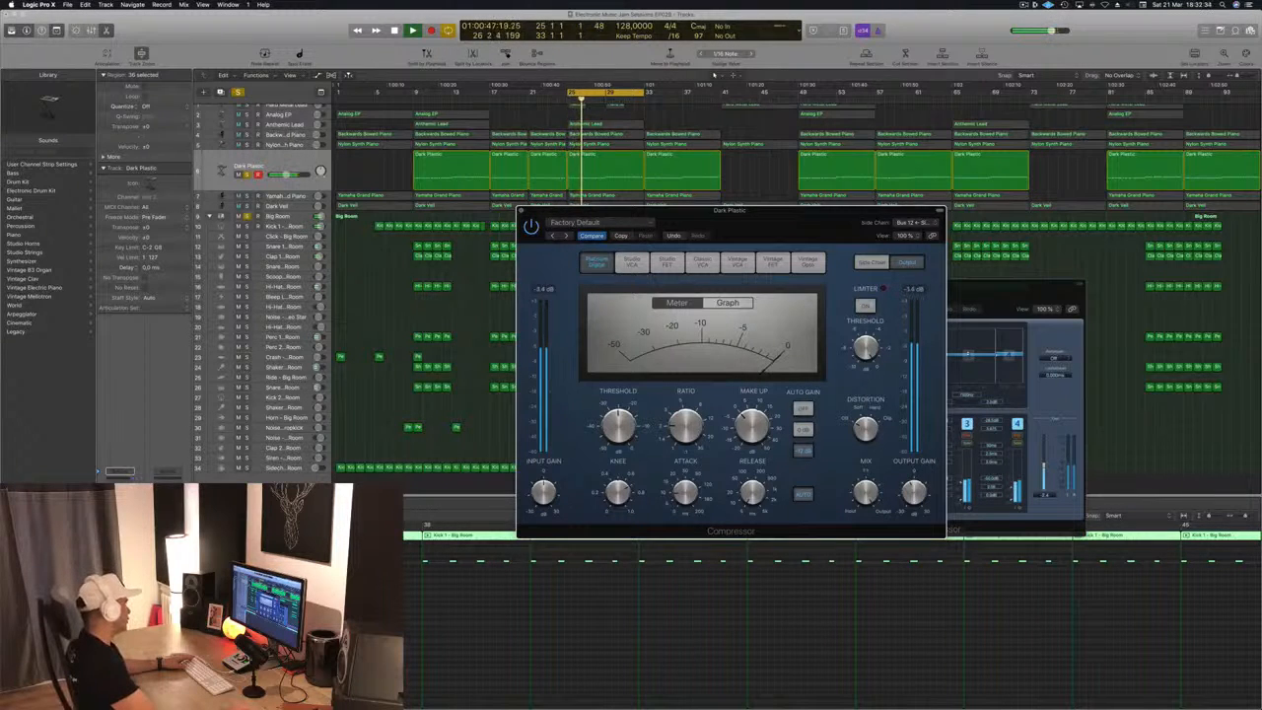
# Close the Dark Plastic Compressor, select the Yamaha Grand Piano track and solo it
pyautogui.click(246, 174)
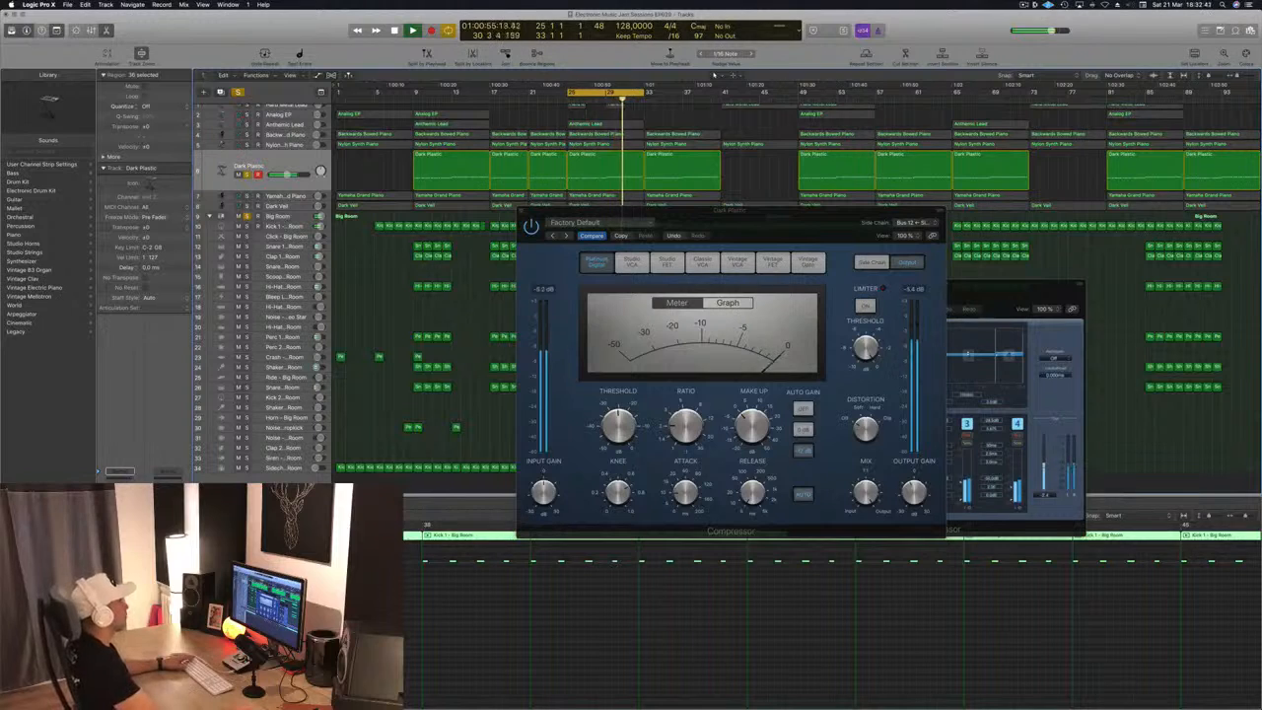
pyautogui.click(522, 213)
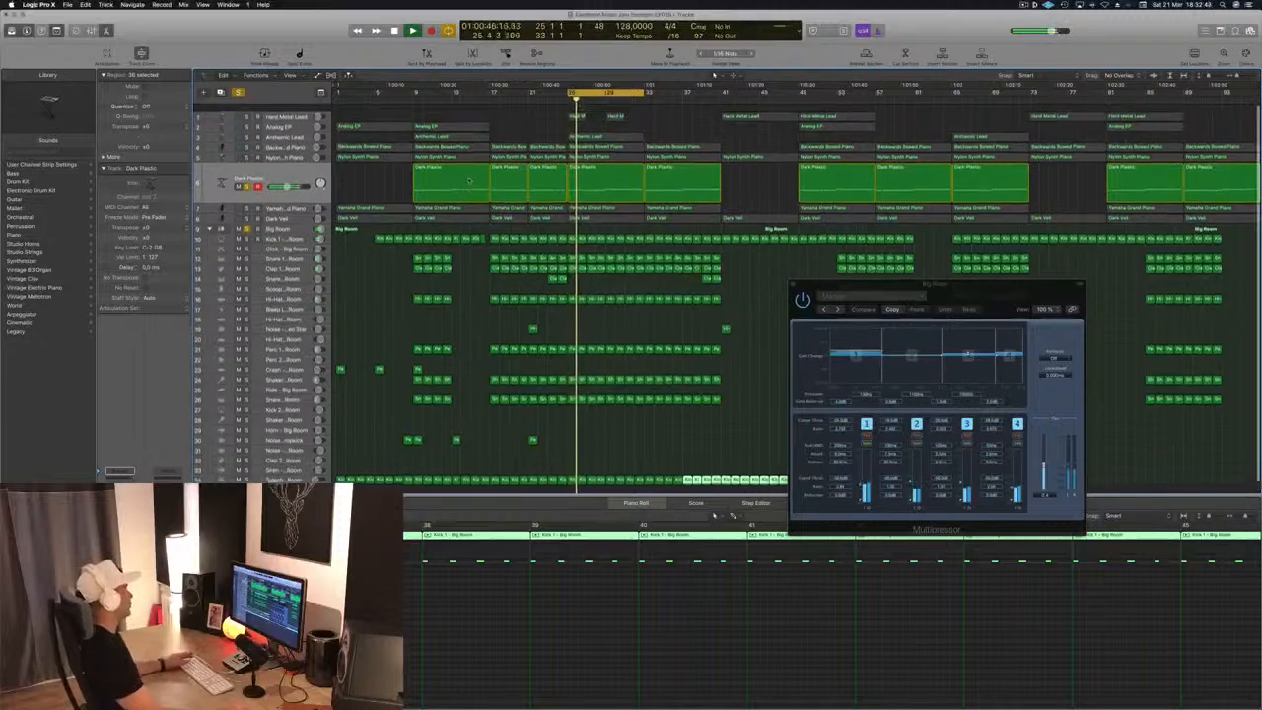
pyautogui.scroll(1, 394, 155)
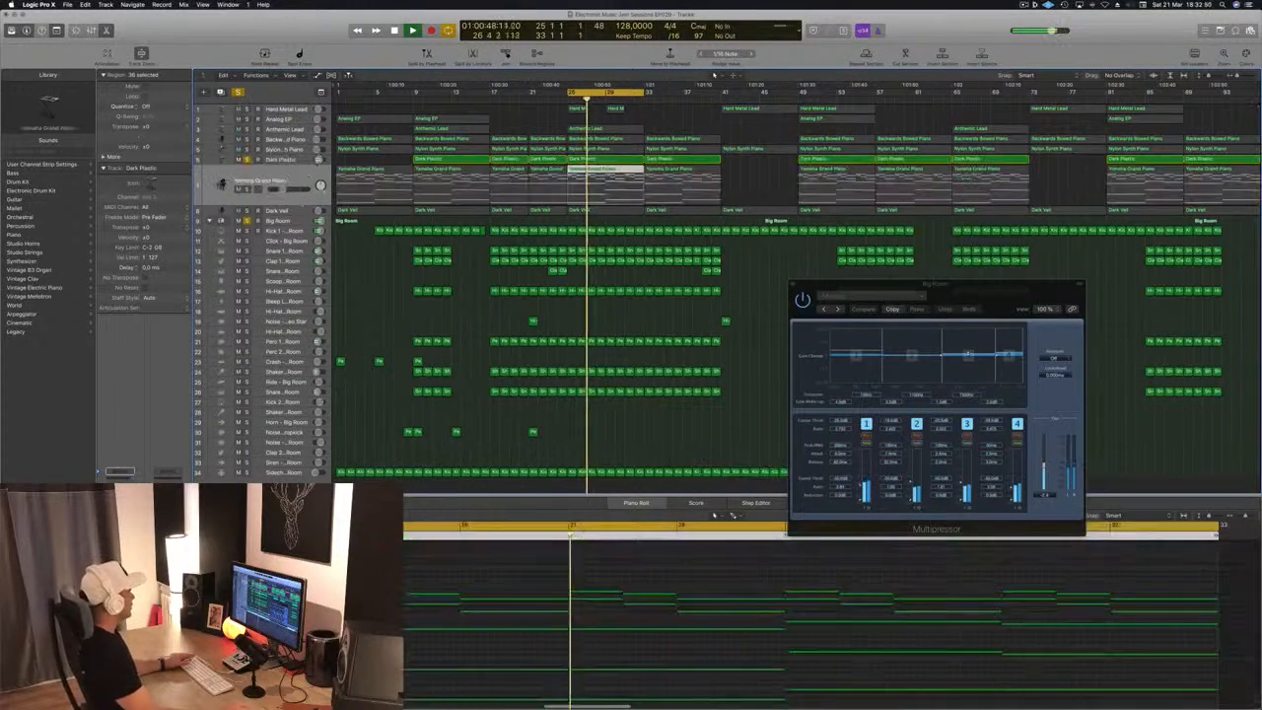
pyautogui.click(299, 201)
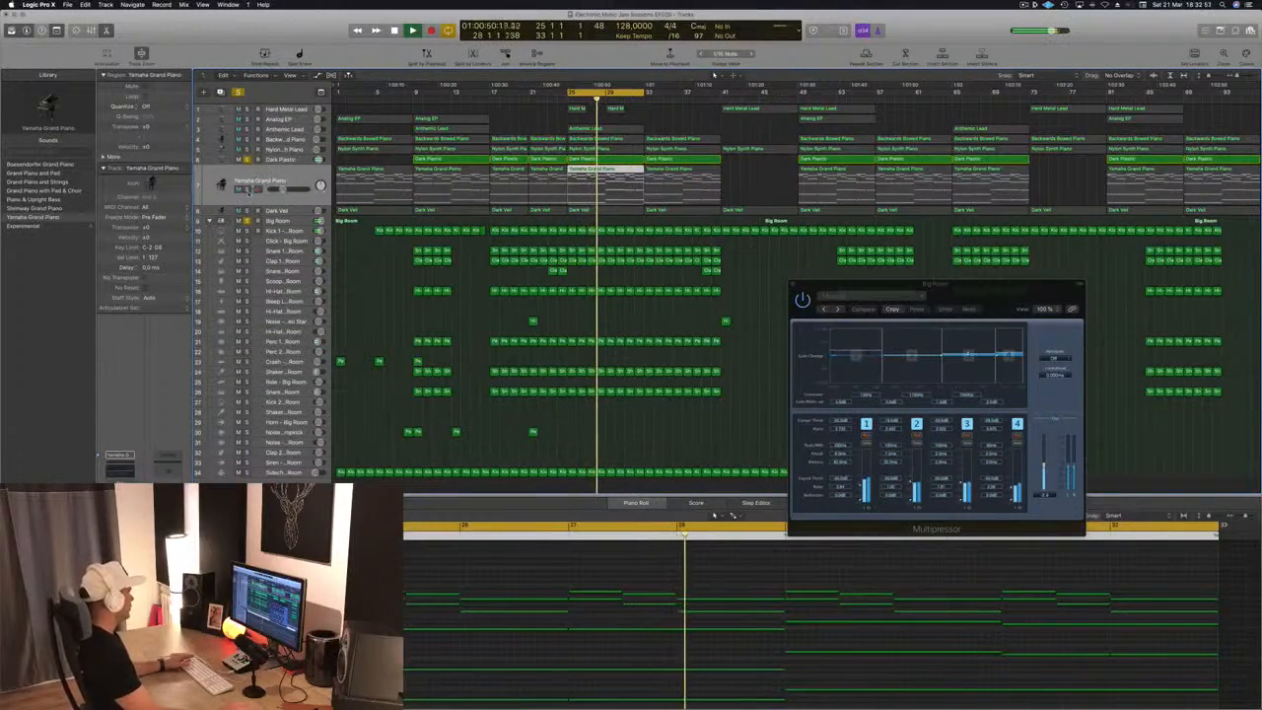
pyautogui.press('s')
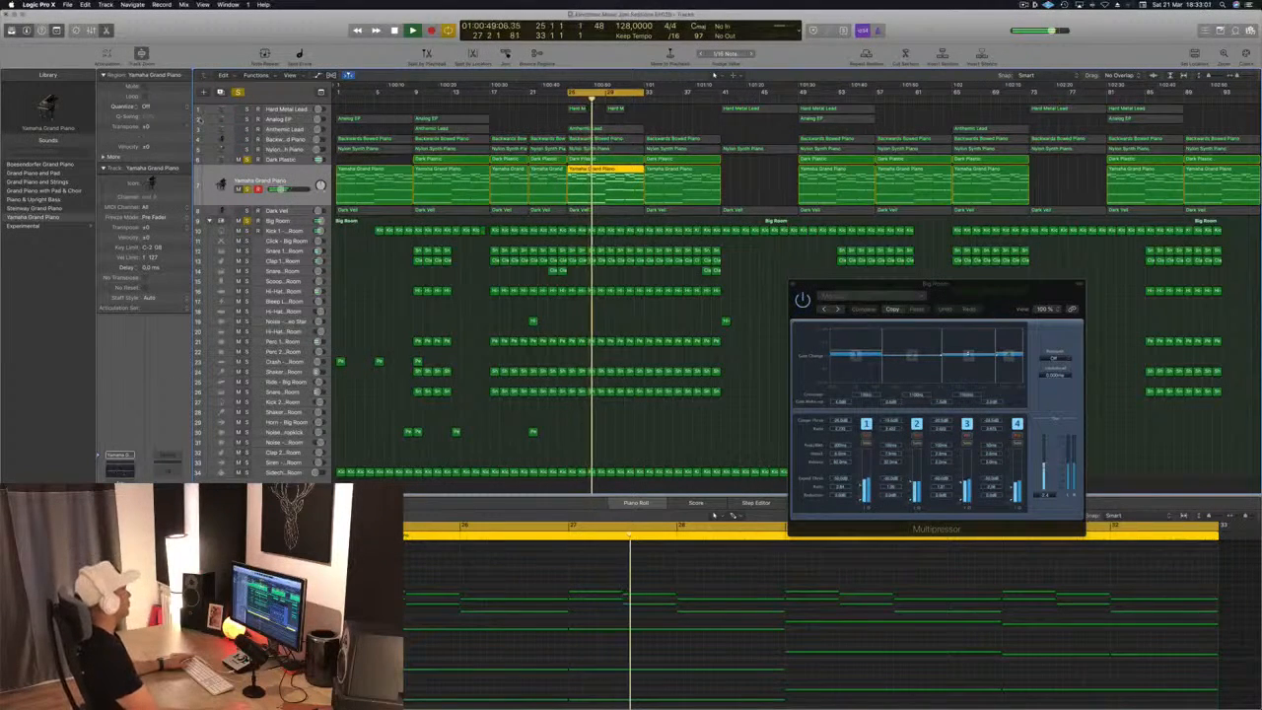
# Enable the 24 dB/Oct low-cut band in the Yamaha Grand Piano's Channel EQ, raise it to about 110 Hz and close the EQ
pyautogui.click(120, 470)
pyautogui.moveTo(185, 37); pyautogui.dragTo(395, 49)
pyautogui.click(272, 81)
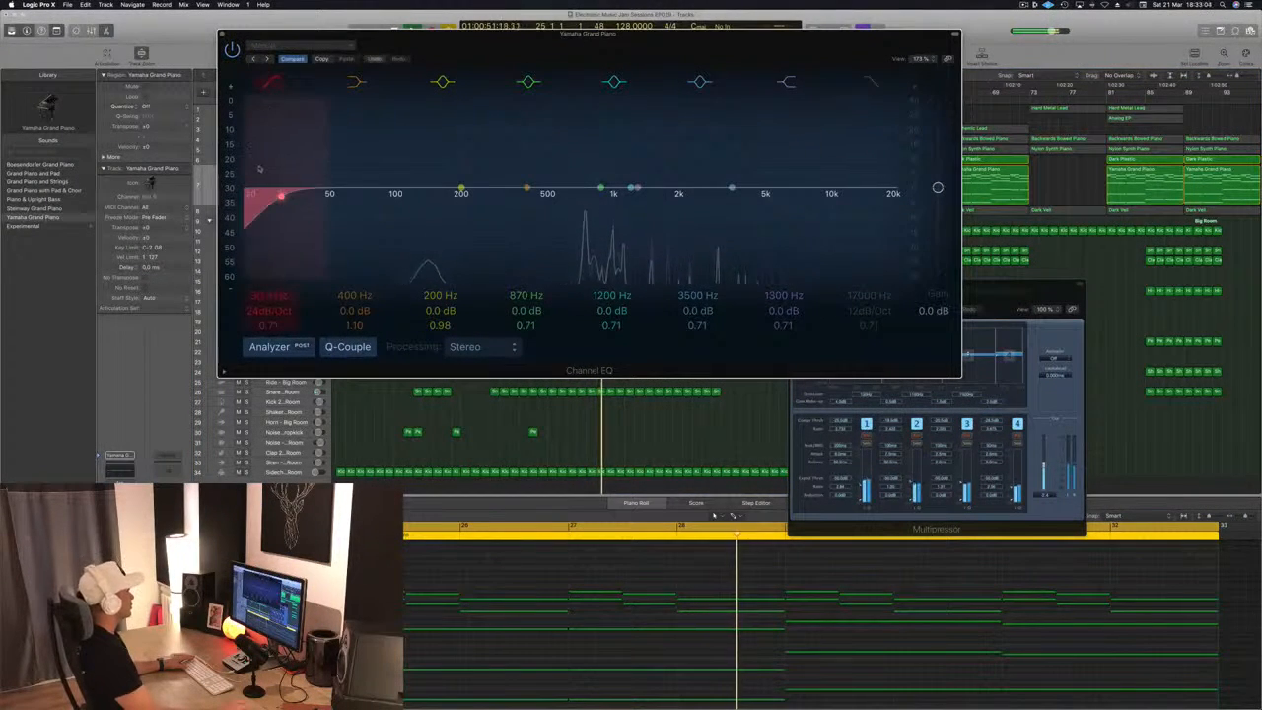
pyautogui.moveTo(258, 167); pyautogui.dragTo(353, 158)
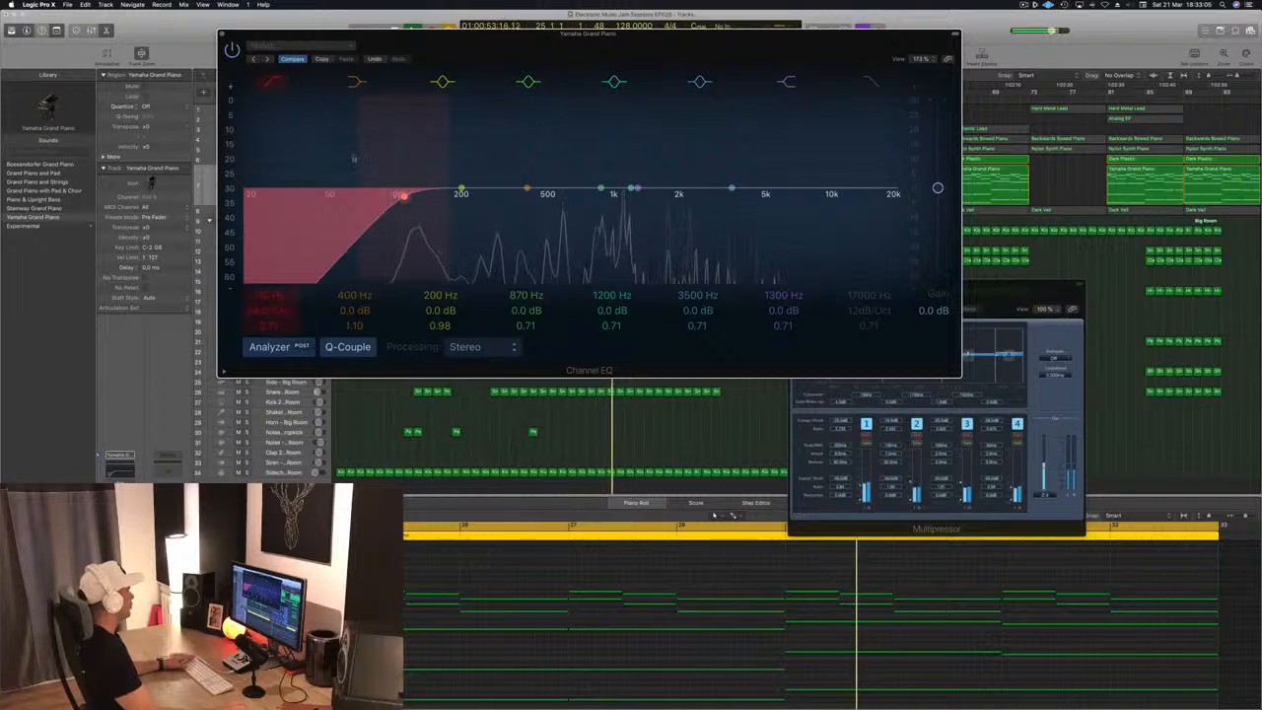
pyautogui.click(223, 33)
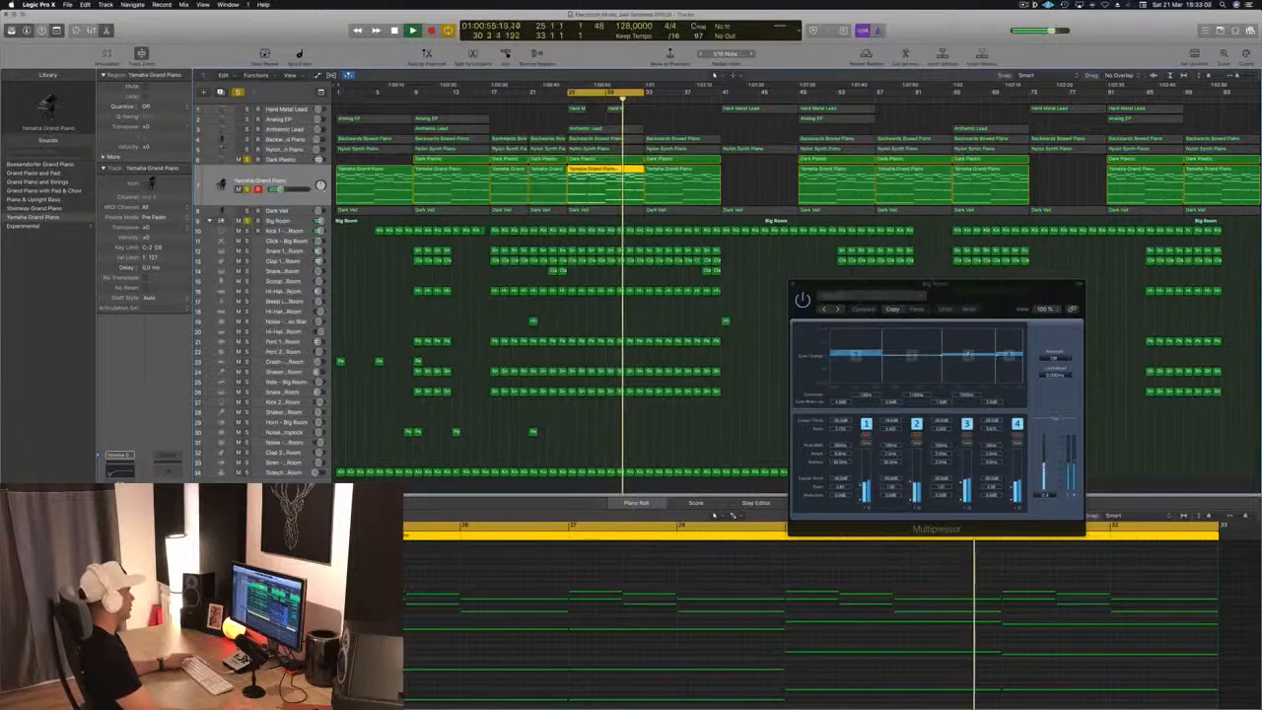
# Unsolo the Yamaha Grand Piano track and solo the Nylon Synth Piano track instead
pyautogui.click(246, 189)
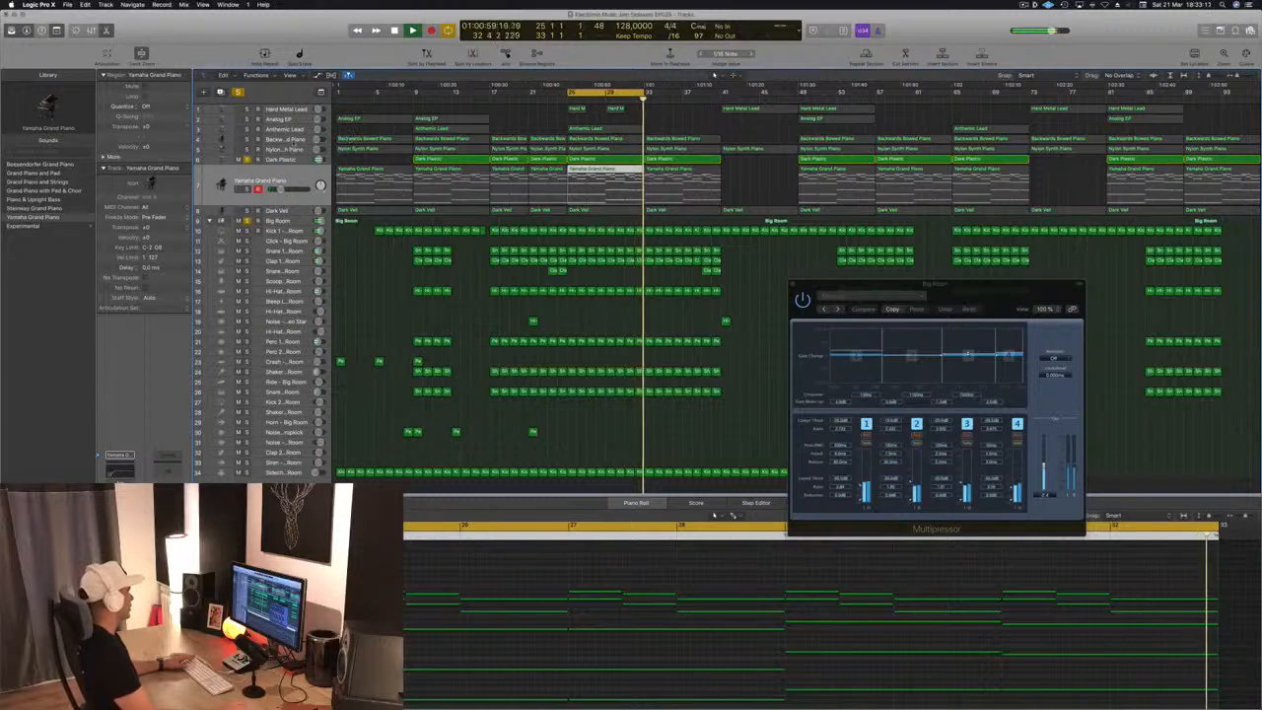
pyautogui.click(286, 150)
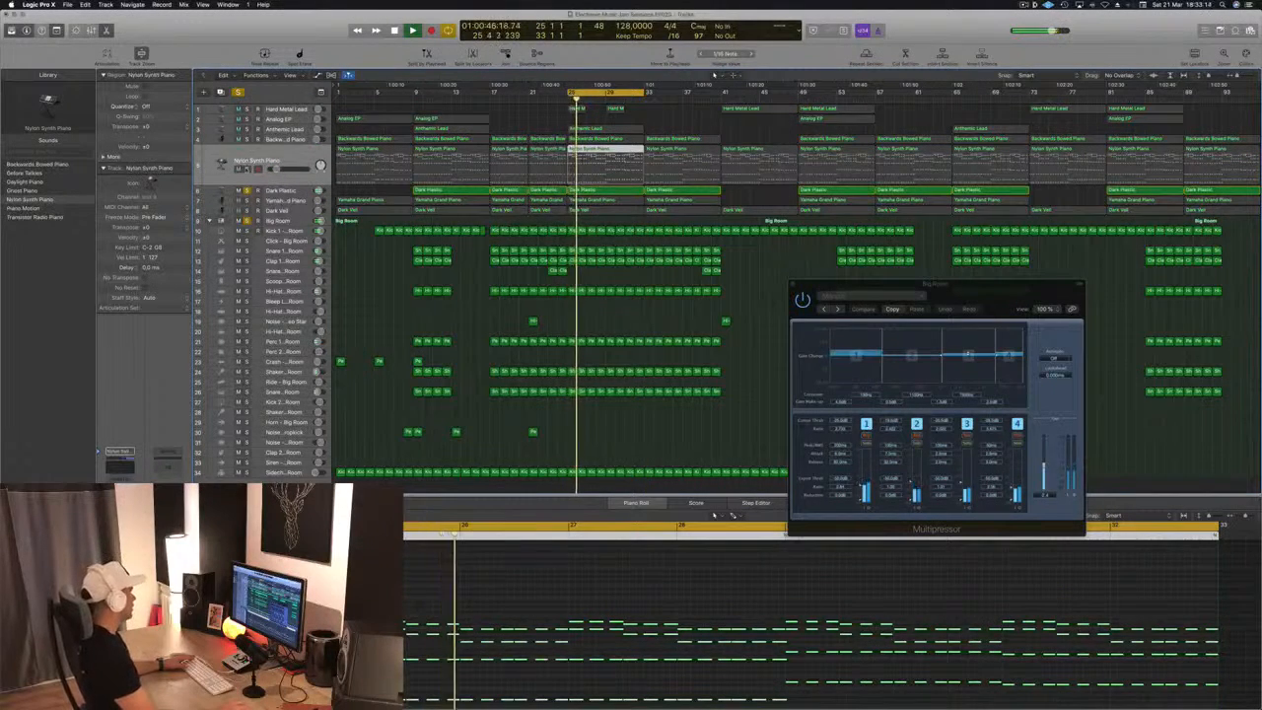
pyautogui.click(247, 168)
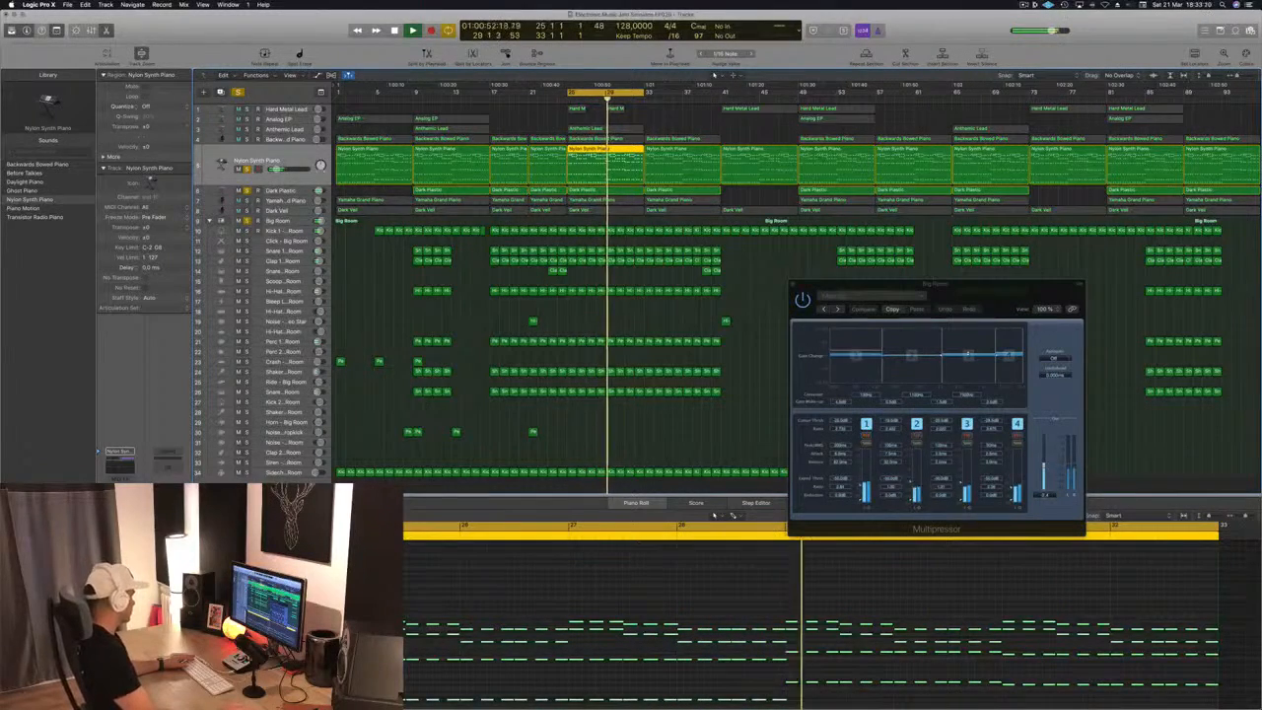
# Open the Compressor on Nylon Synth Piano and set its side chain to Bus 12, Sidechain Trigger - Big Room
pyautogui.click(119, 505)
pyautogui.moveTo(256, 22); pyautogui.dragTo(402, 67)
pyautogui.click(542, 81)
pyautogui.moveTo(544, 108)
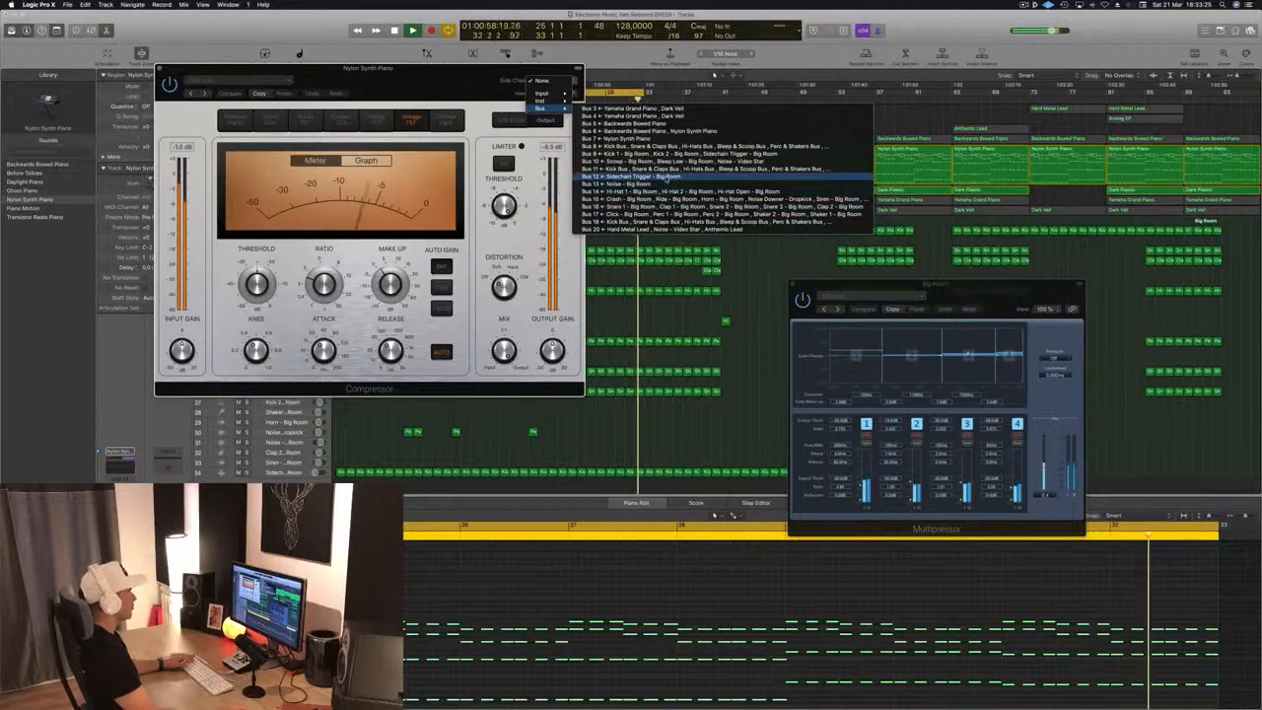
pyautogui.click(631, 177)
# Lower the threshold of the Nylon Synth Piano Compressor slightly, check it clear of the track list and close it
pyautogui.moveTo(450, 82); pyautogui.dragTo(526, 94)
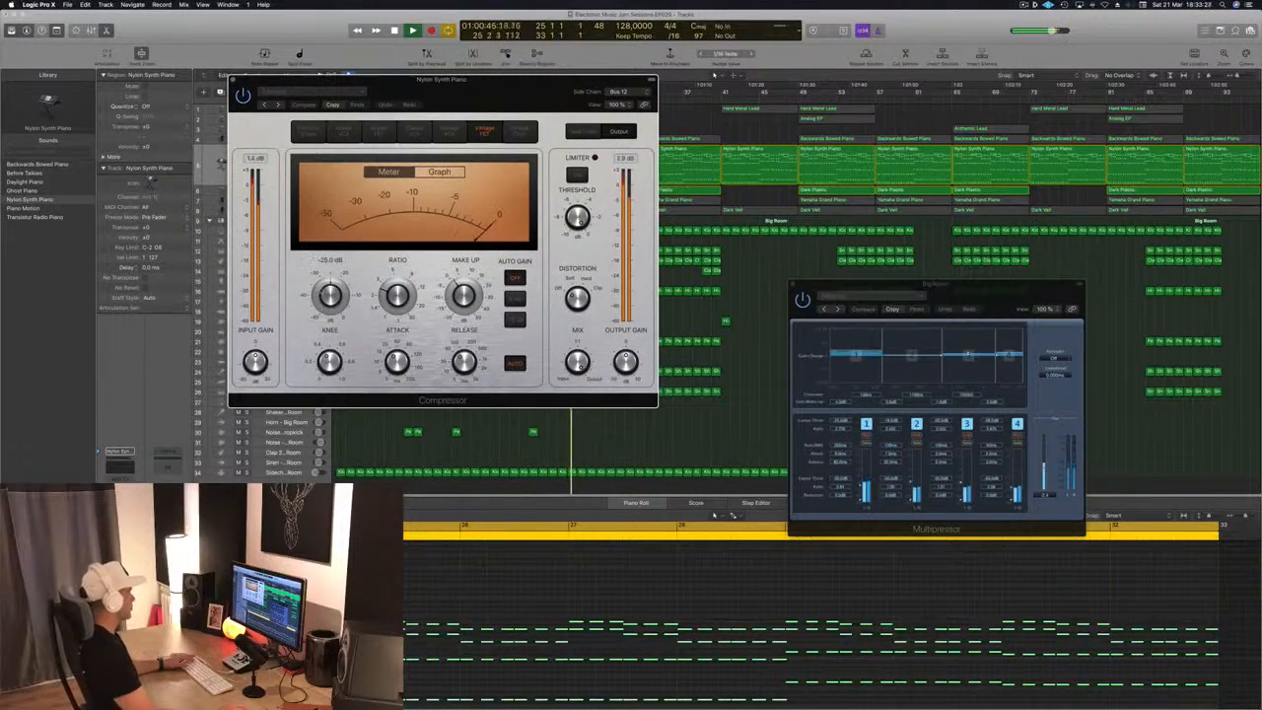
pyautogui.moveTo(329, 294); pyautogui.dragTo(329, 303)
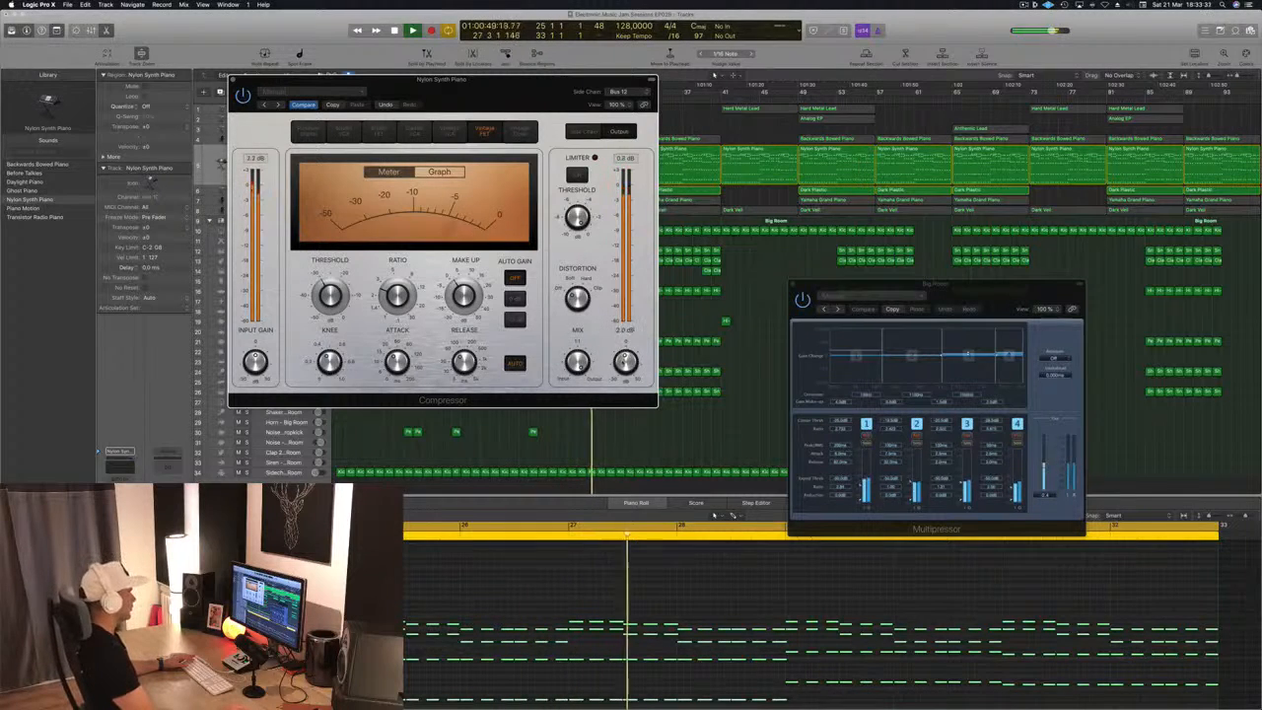
pyautogui.moveTo(548, 120); pyautogui.dragTo(1025, 163)
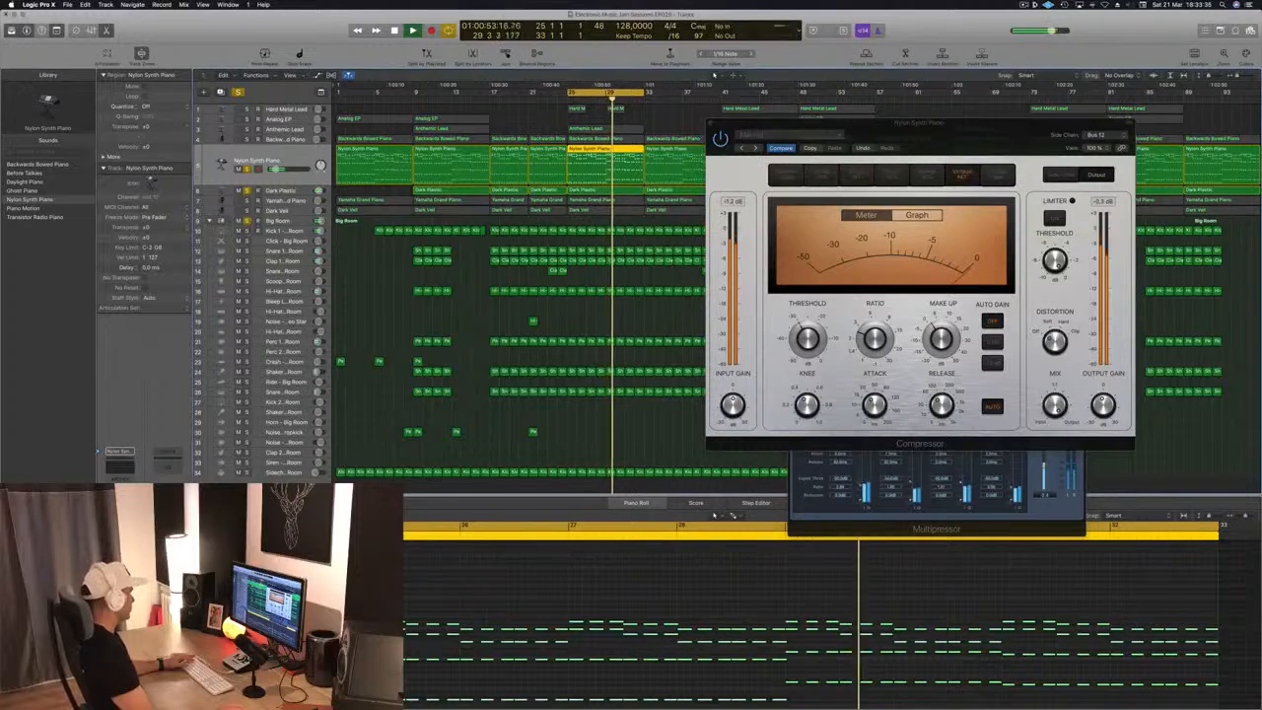
pyautogui.moveTo(718, 124); pyautogui.dragTo(734, 130)
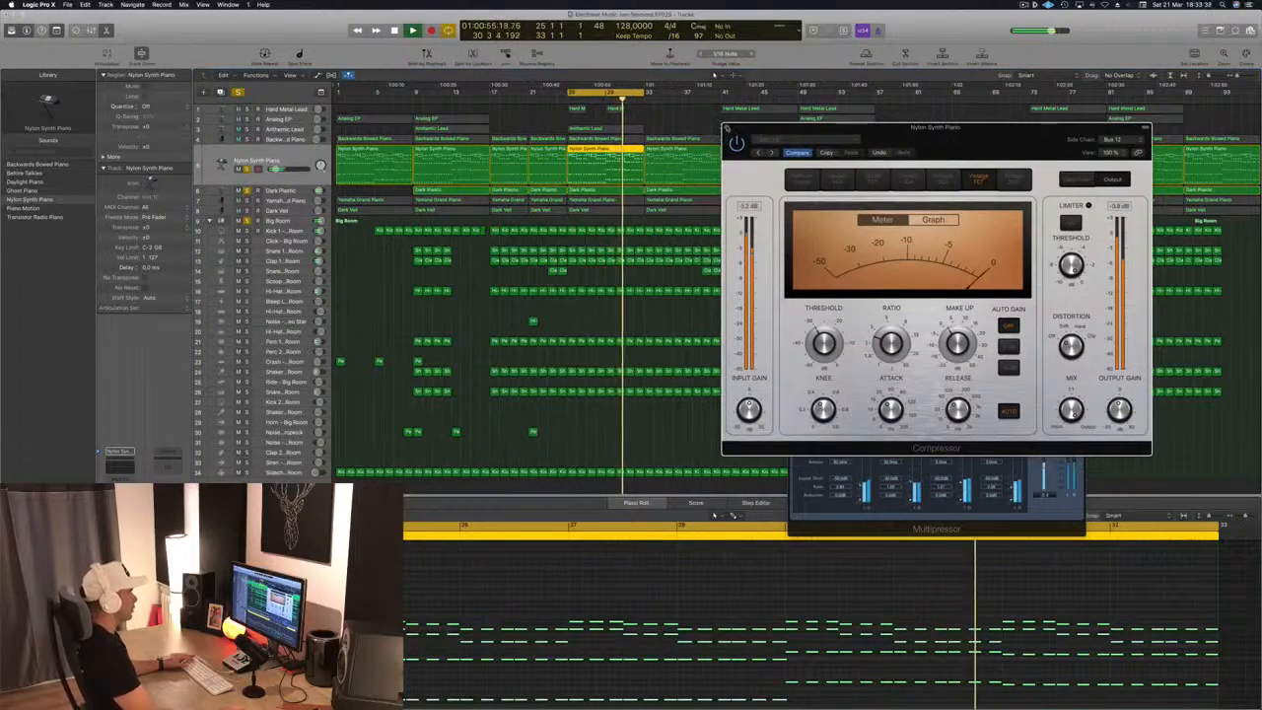
pyautogui.click(726, 130)
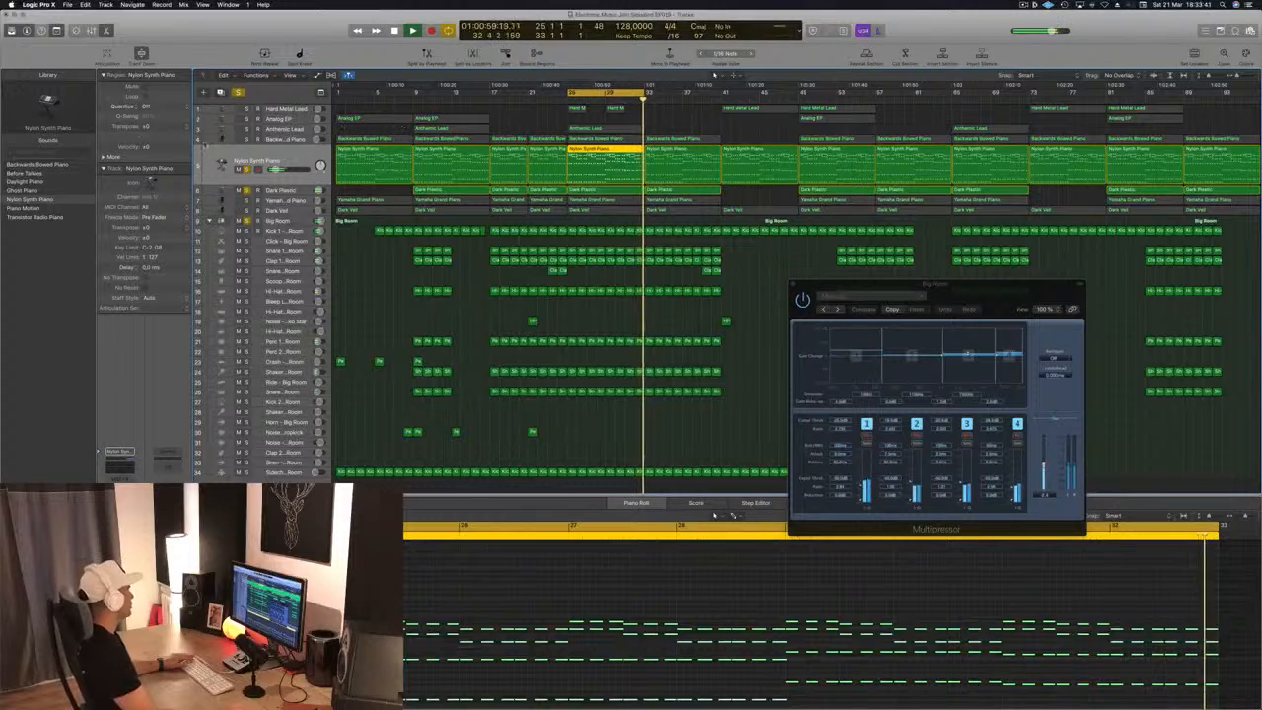
# Select the Backwards Bowed Piano track and solo it
pyautogui.press('Up')
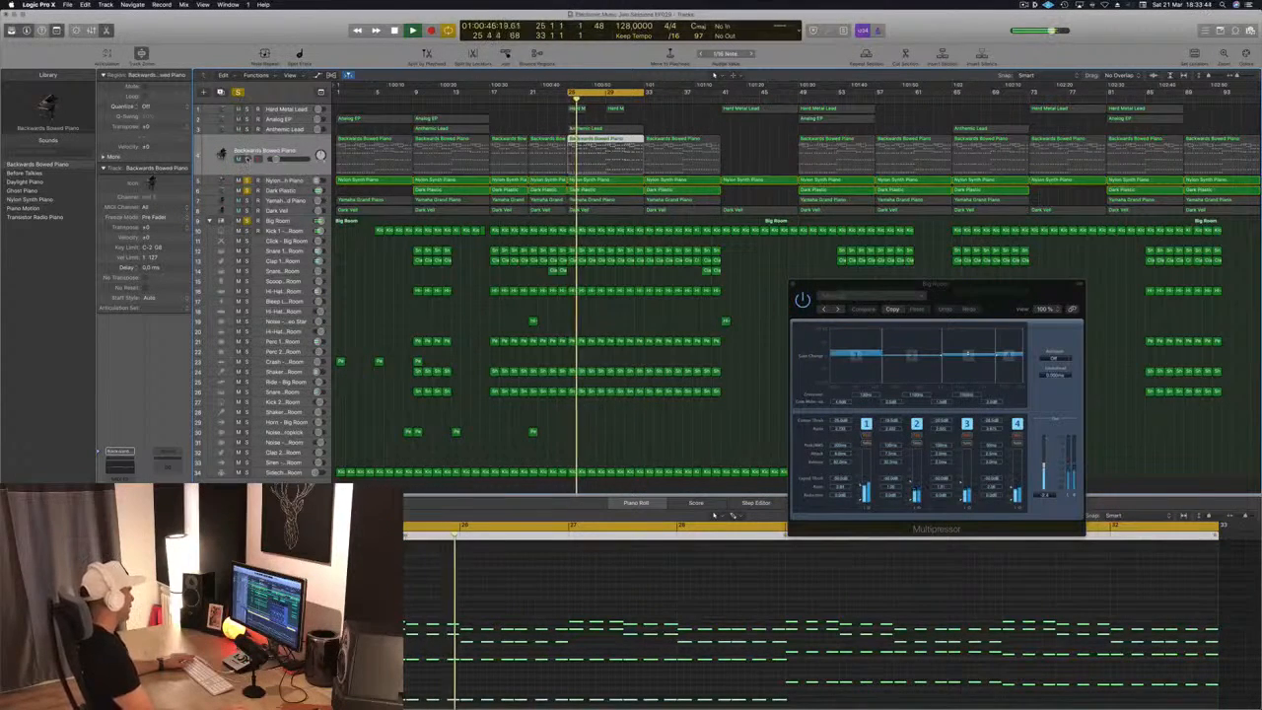
pyautogui.click(247, 158)
pyautogui.moveTo(276, 159); pyautogui.dragTo(277, 159)
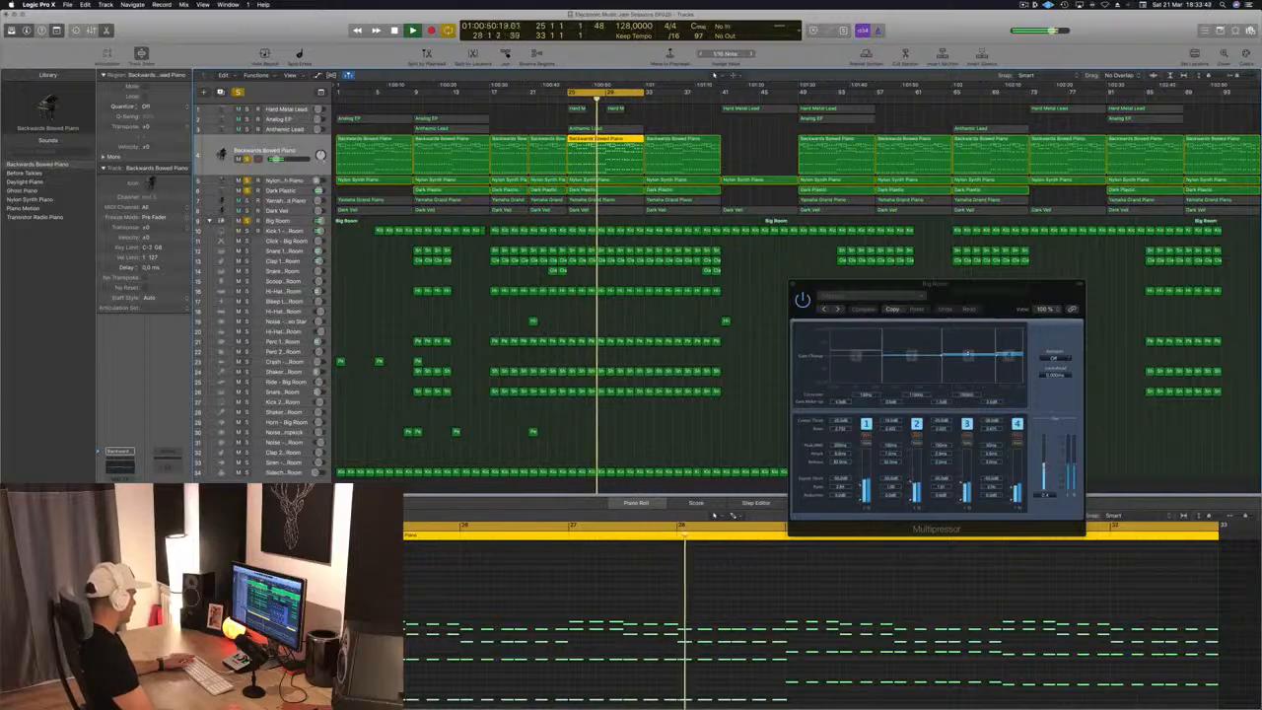
# Open the Compressor on Backwards Bowed Piano and set its side chain to Bus 12, Sidechain Trigger - Big Room
pyautogui.click(120, 510)
pyautogui.moveTo(372, 39); pyautogui.dragTo(573, 63)
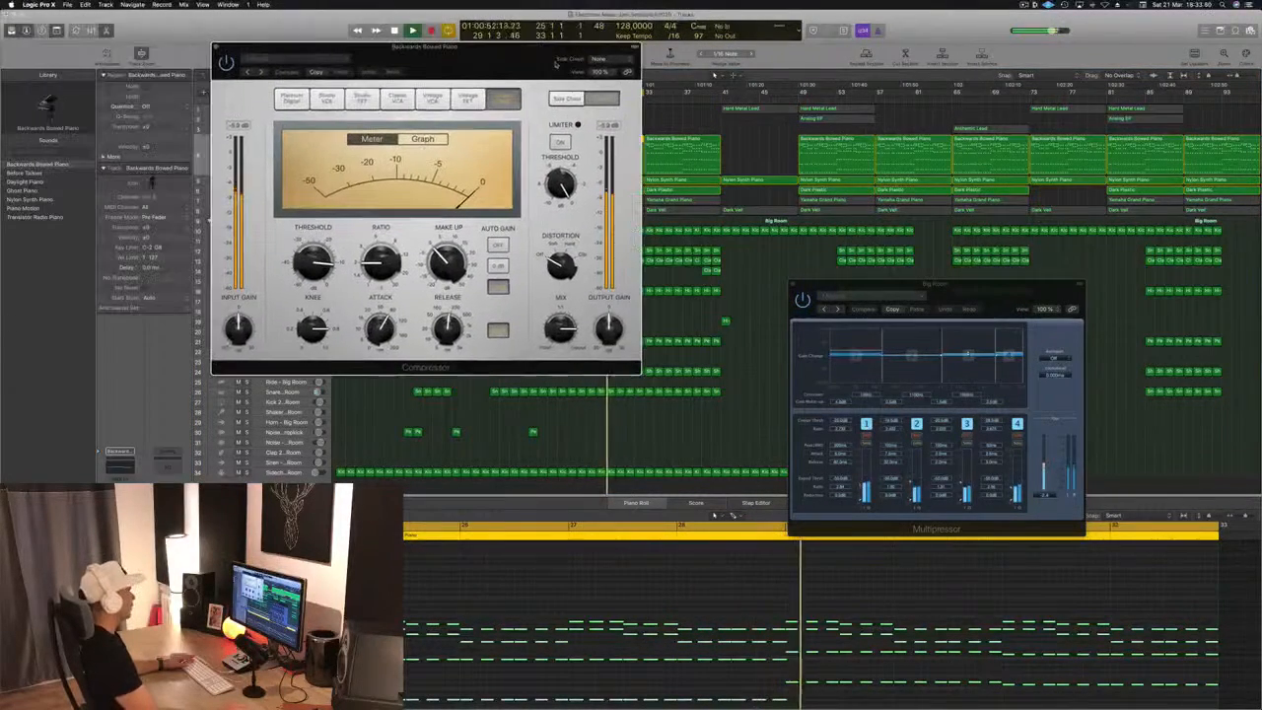
pyautogui.click(604, 60)
pyautogui.moveTo(618, 87)
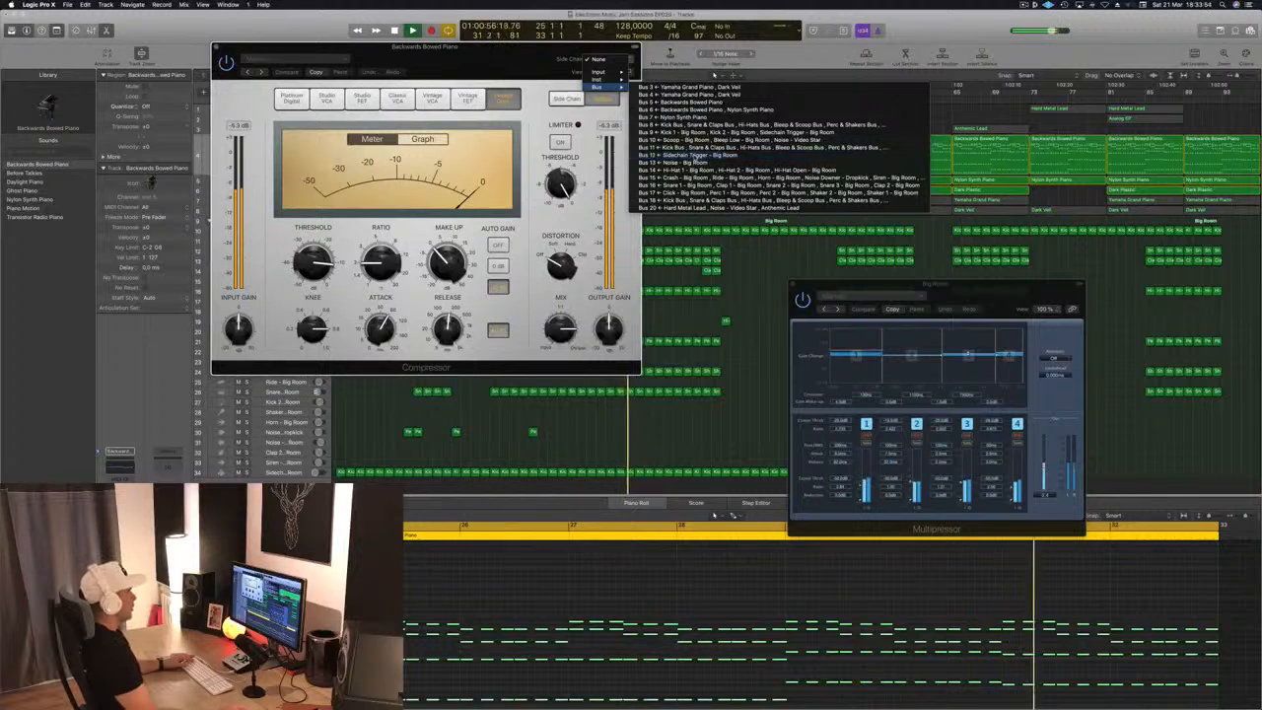
pyautogui.click(695, 158)
pyautogui.moveTo(424, 47); pyautogui.dragTo(639, 38)
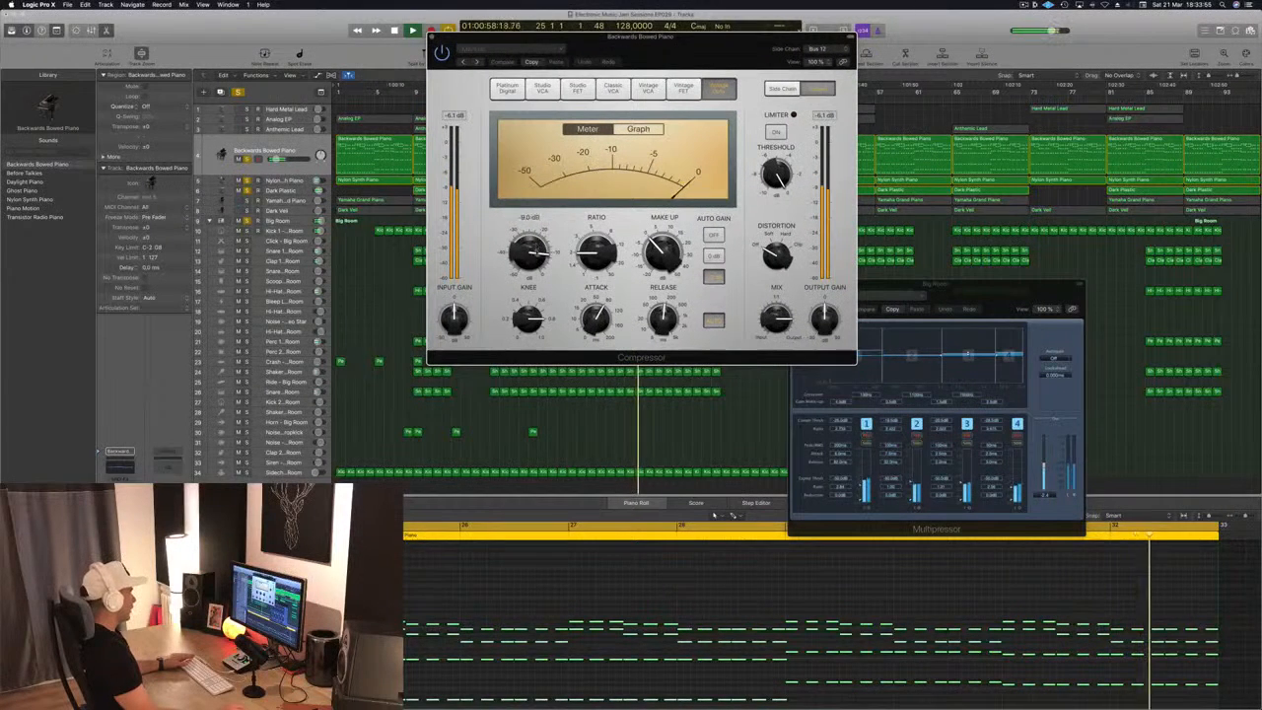
# Adjust the threshold of the Backwards Bowed Piano Compressor and reassign its side chain to Bus 12, Sidechain Trigger - Big Room
pyautogui.moveTo(530, 254); pyautogui.dragTo(534, 299)
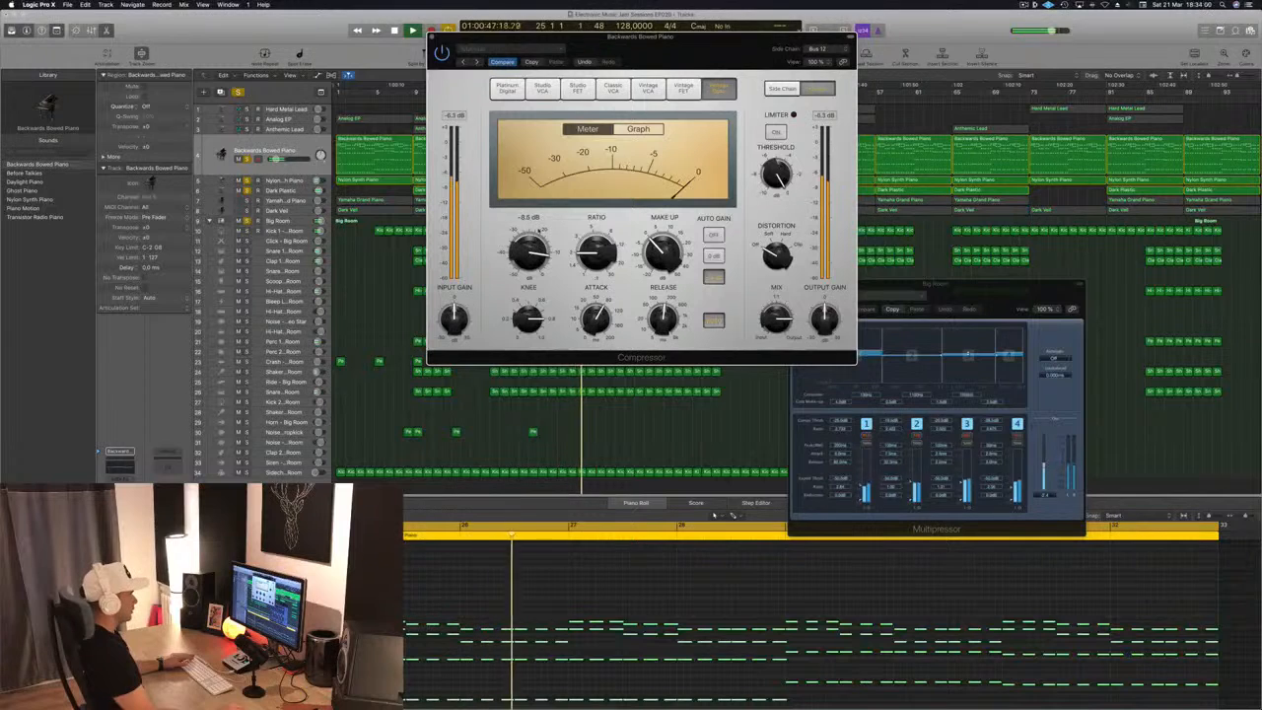
pyautogui.click(819, 48)
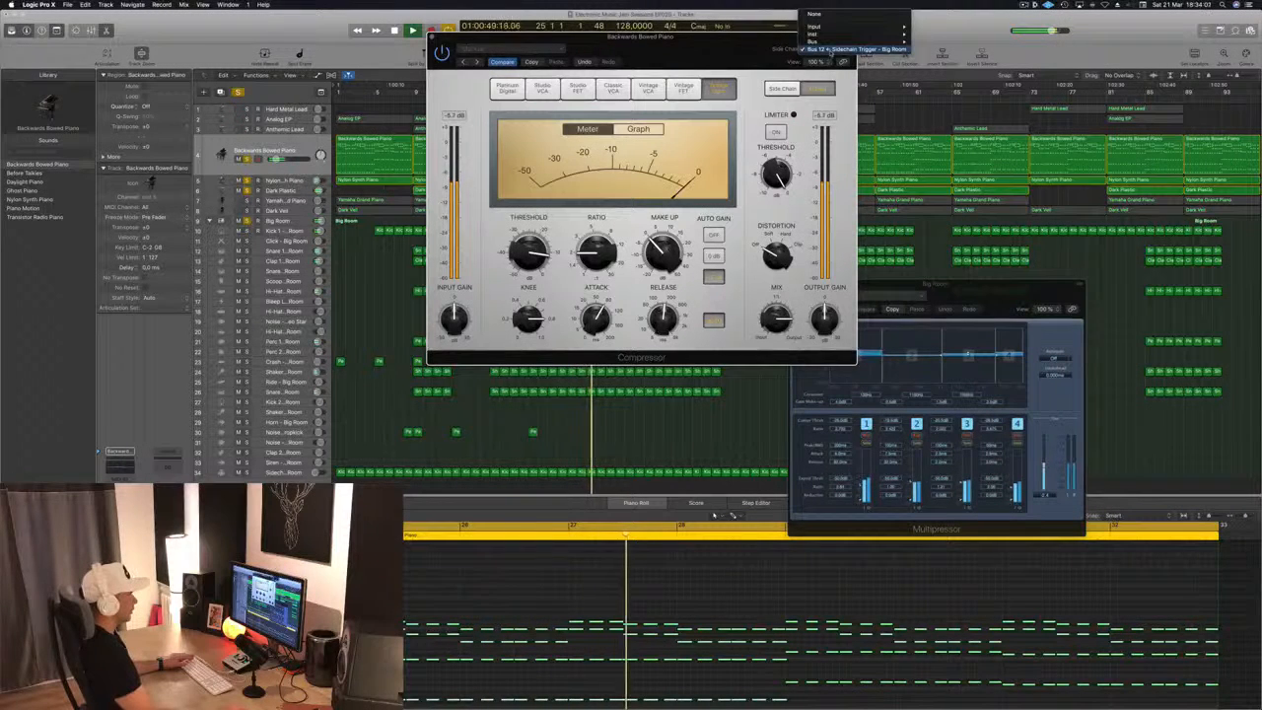
pyautogui.click(831, 50)
pyautogui.moveTo(789, 37); pyautogui.dragTo(843, 26)
pyautogui.press('space')
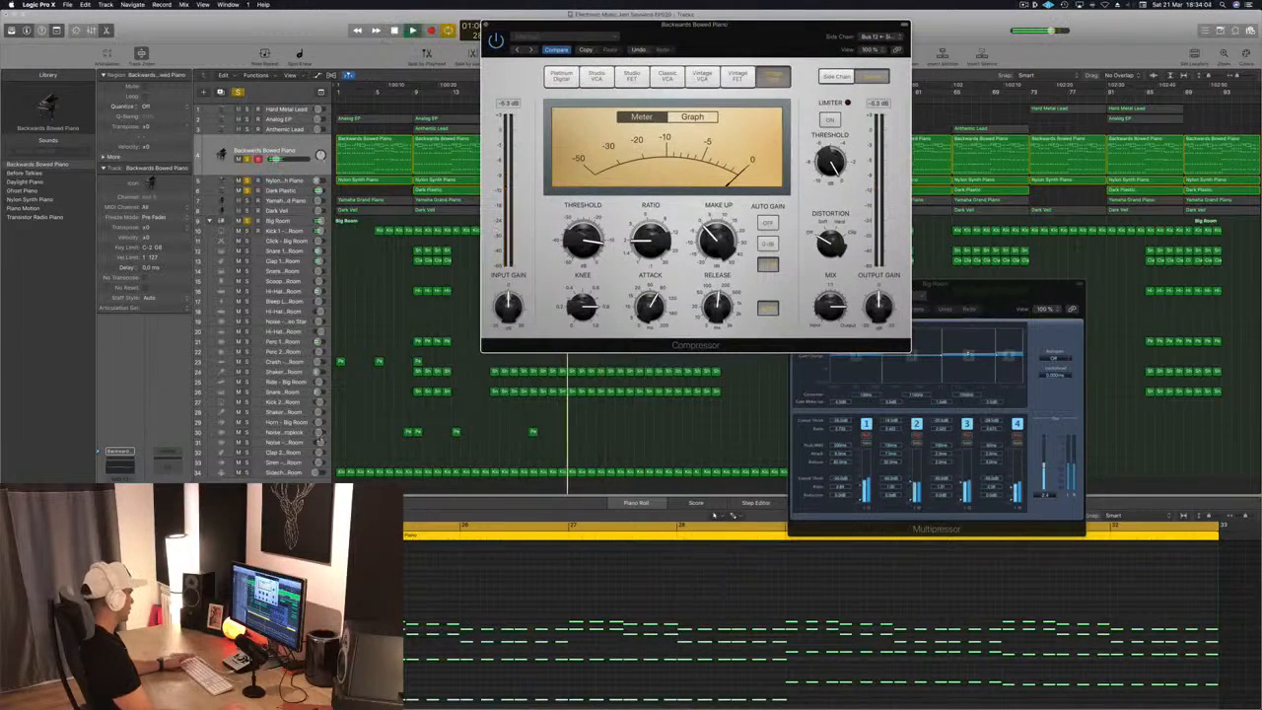
# Lower the volume of the Sidechain Trigger - Big Room track slightly and mute the track
pyautogui.click(286, 472)
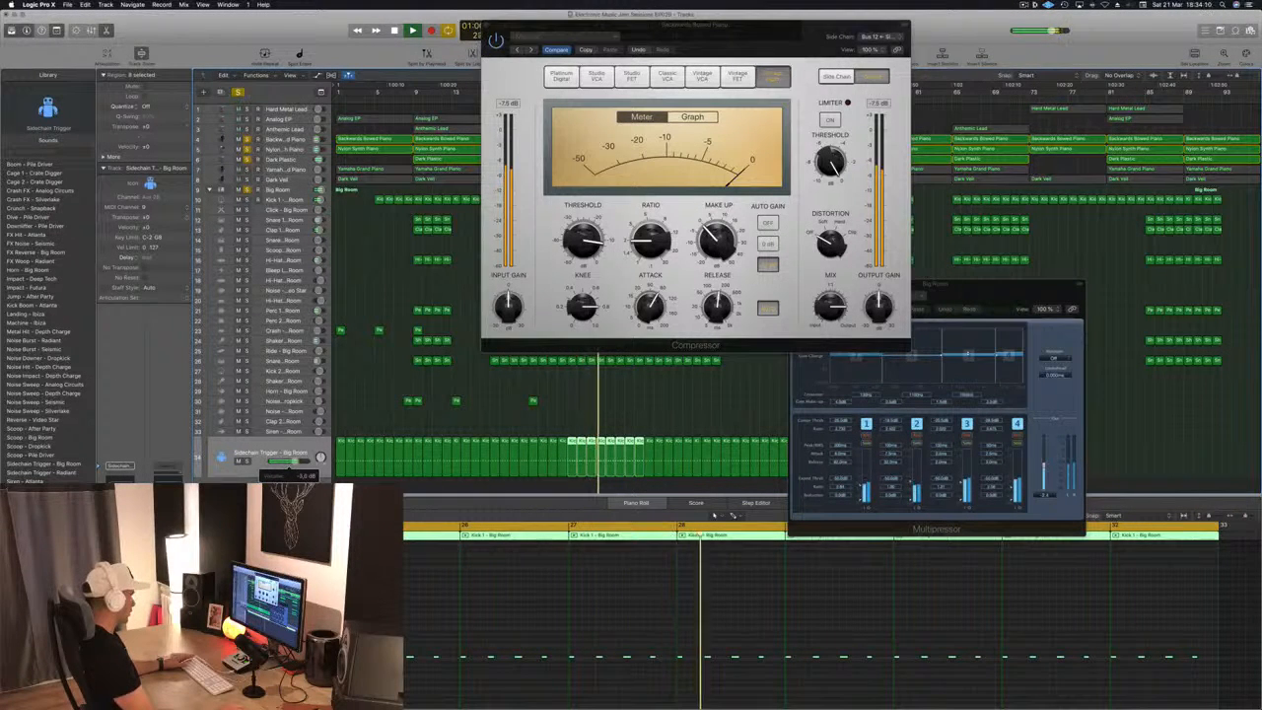
pyautogui.moveTo(295, 461); pyautogui.dragTo(292, 462)
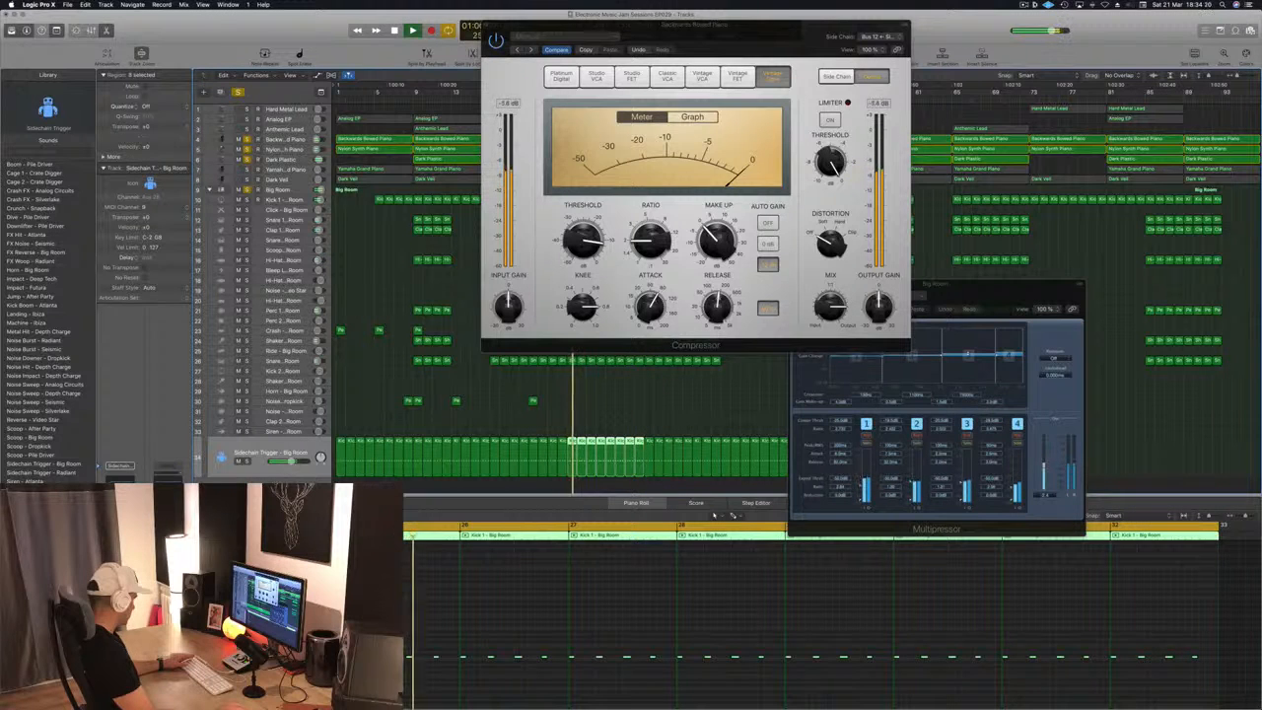
pyautogui.press('m')
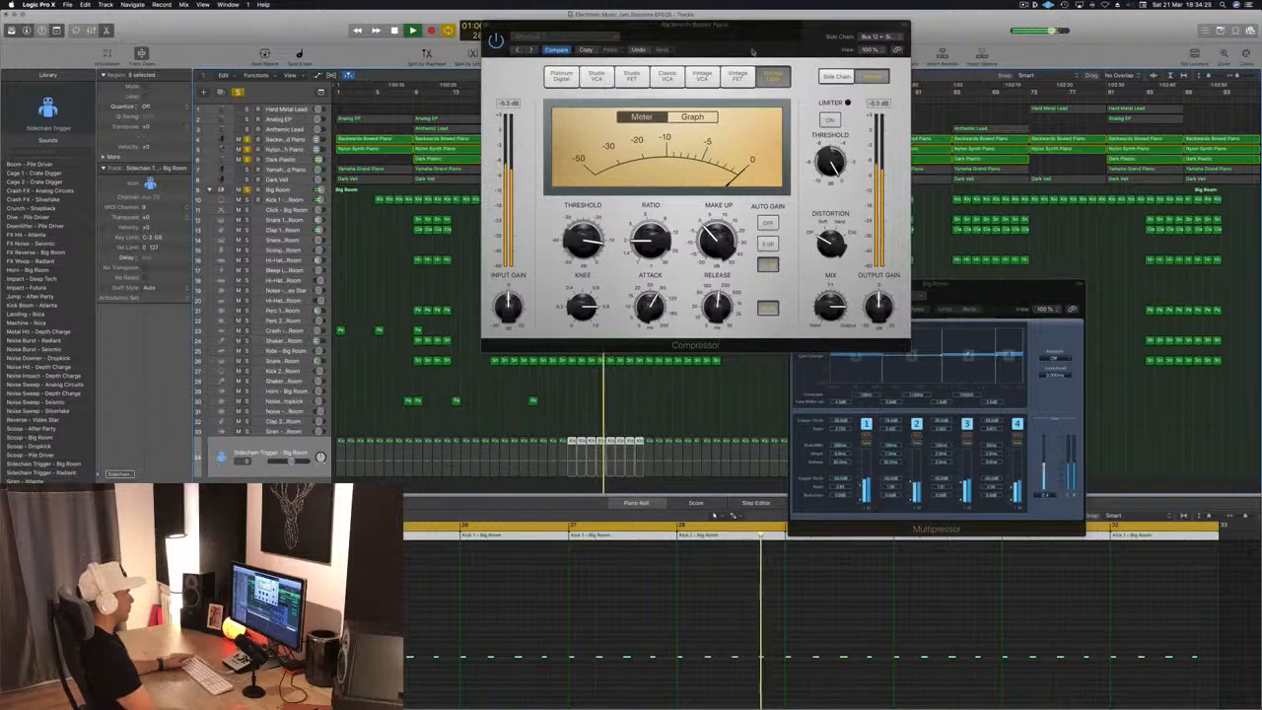
# Reselect Bus 12, Sidechain Trigger - Big Room, from the bus list as the Backwards Bowed Piano Compressor's side-chain source
pyautogui.moveTo(696, 25); pyautogui.dragTo(809, 165)
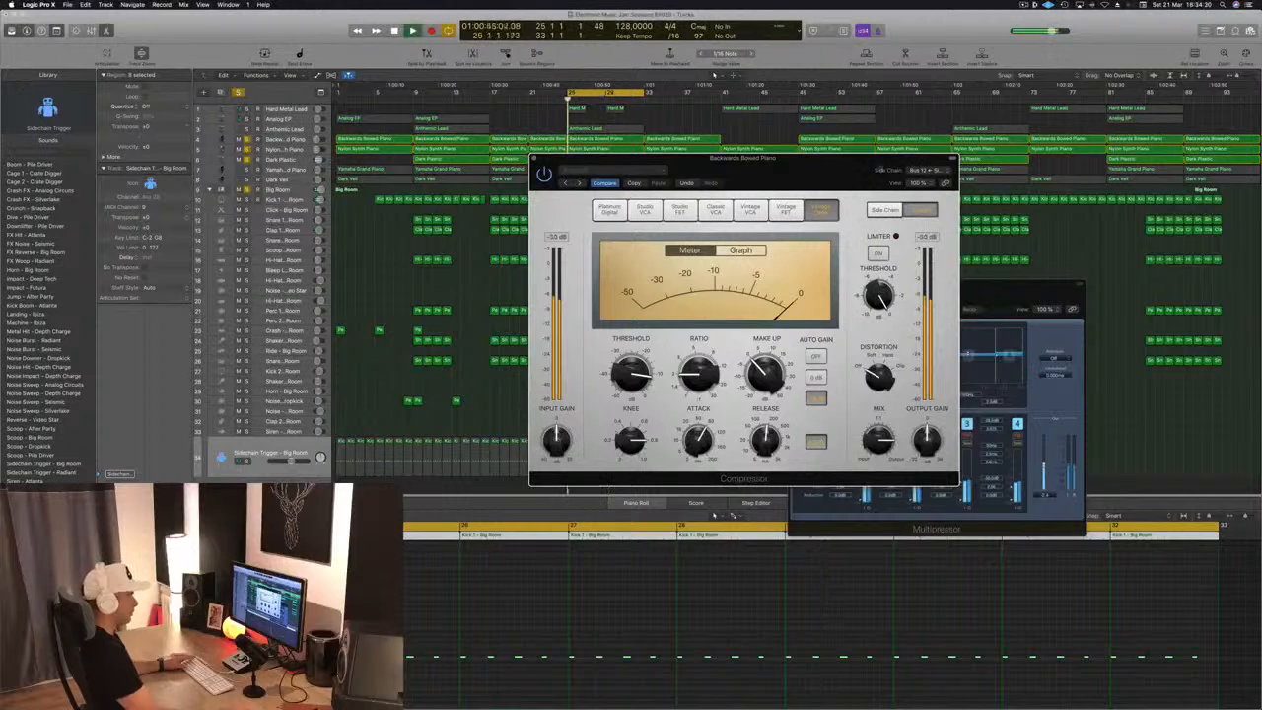
pyautogui.click(926, 170)
pyautogui.moveTo(914, 161)
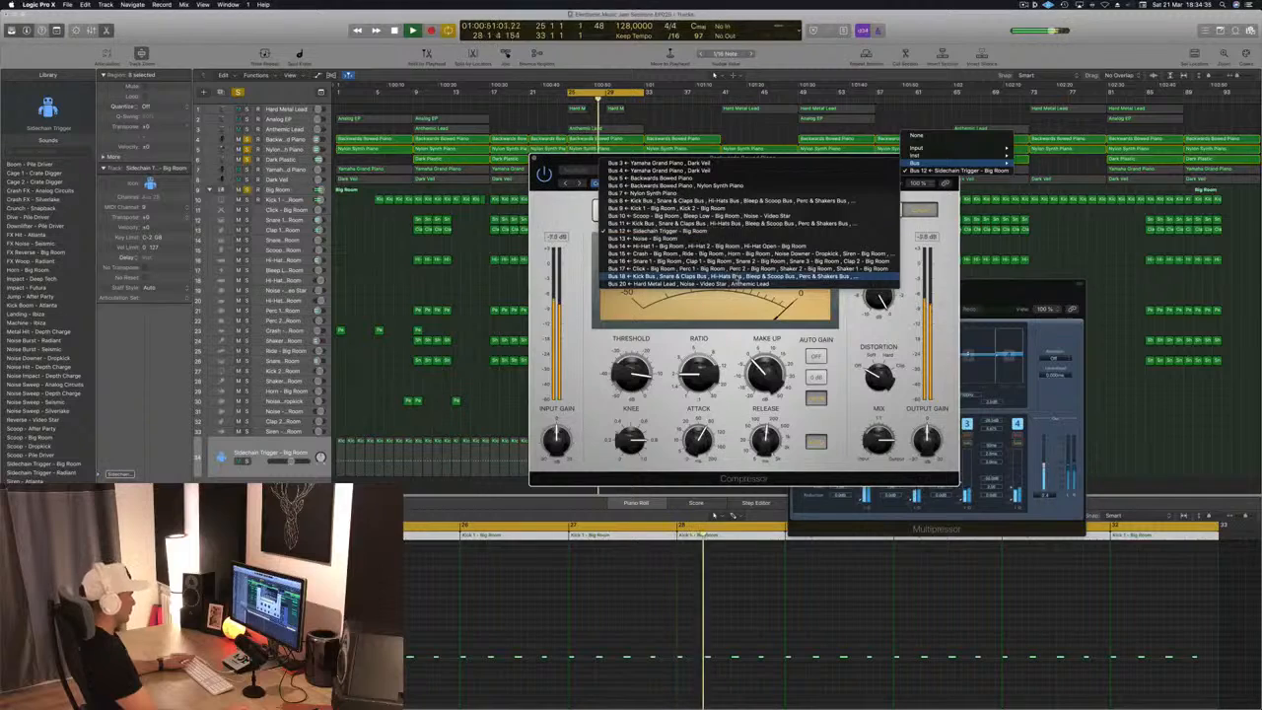
pyautogui.click(737, 232)
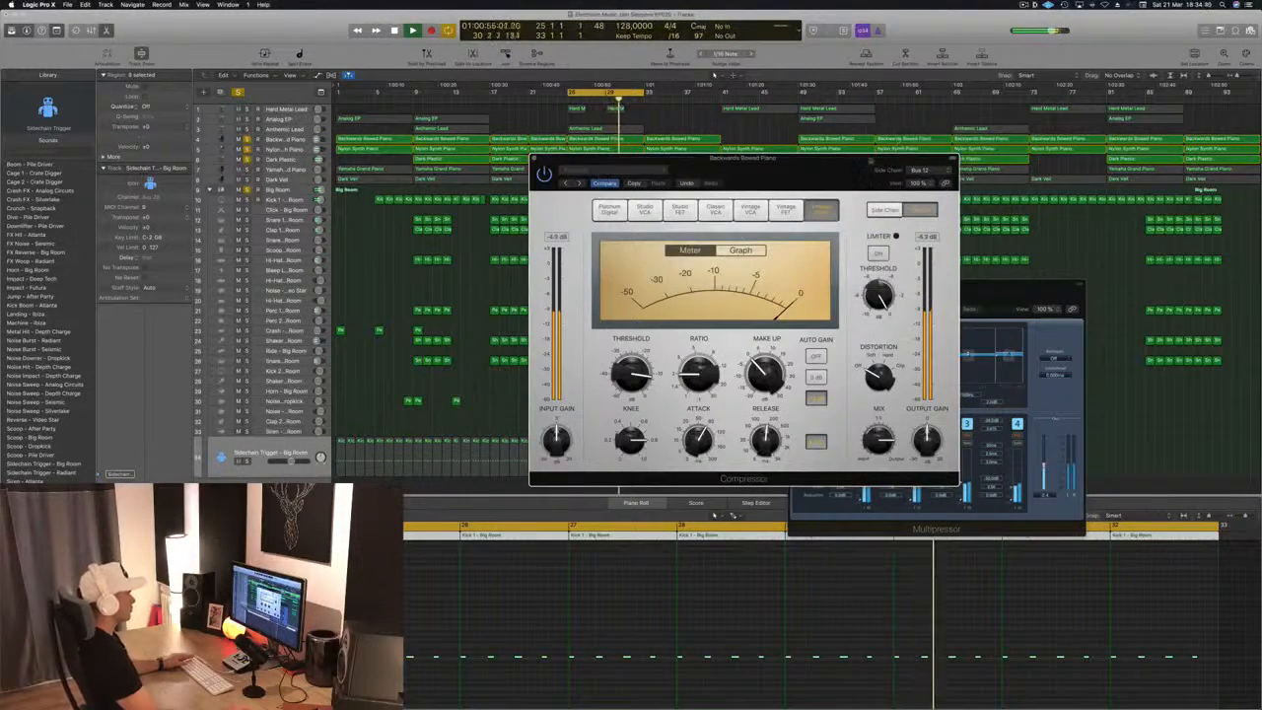
# Examine the Backwards Bowed Piano Compressor's side-chain settings and gain-reduction graph during playback, and stop playback
pyautogui.moveTo(864, 164); pyautogui.dragTo(924, 106)
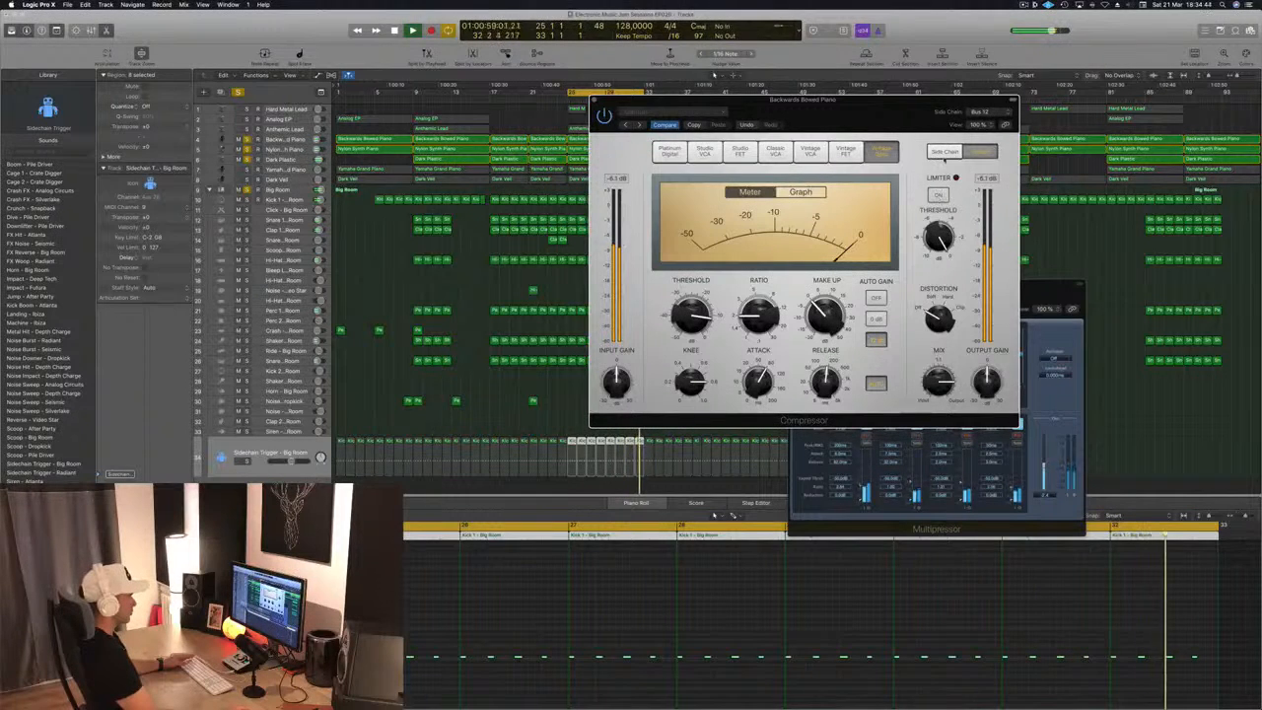
pyautogui.click(945, 151)
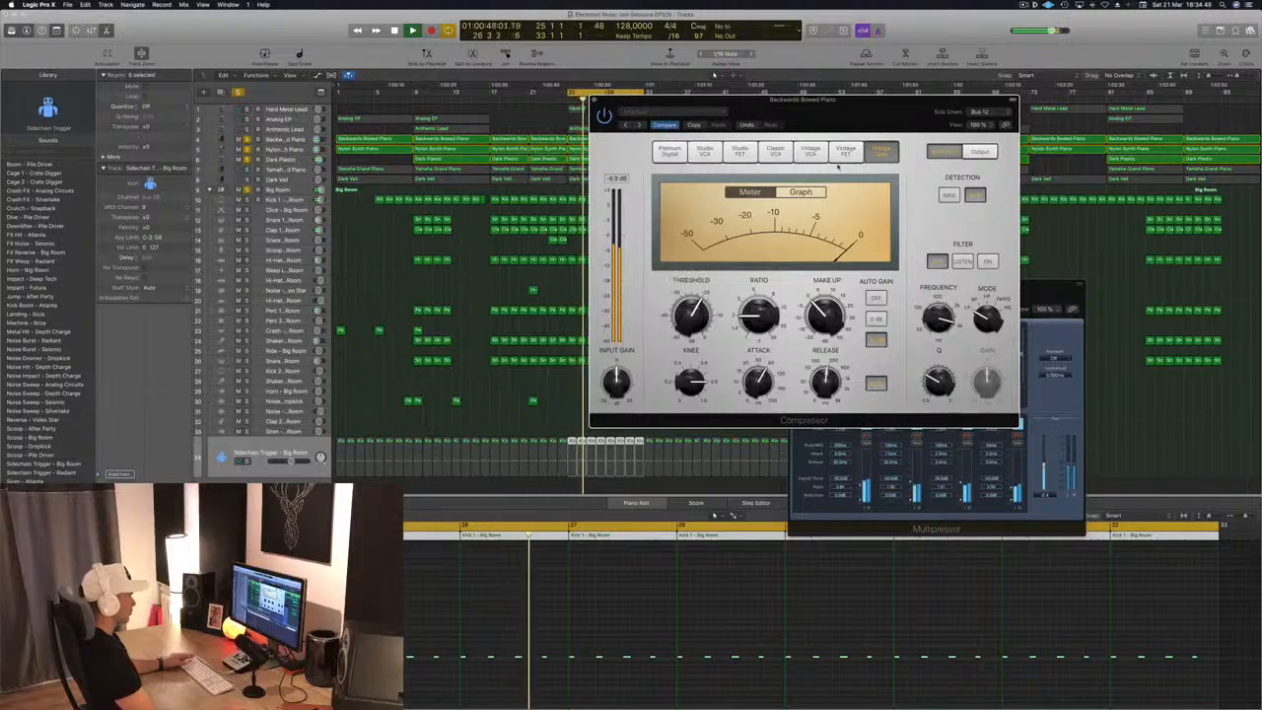
pyautogui.click(801, 192)
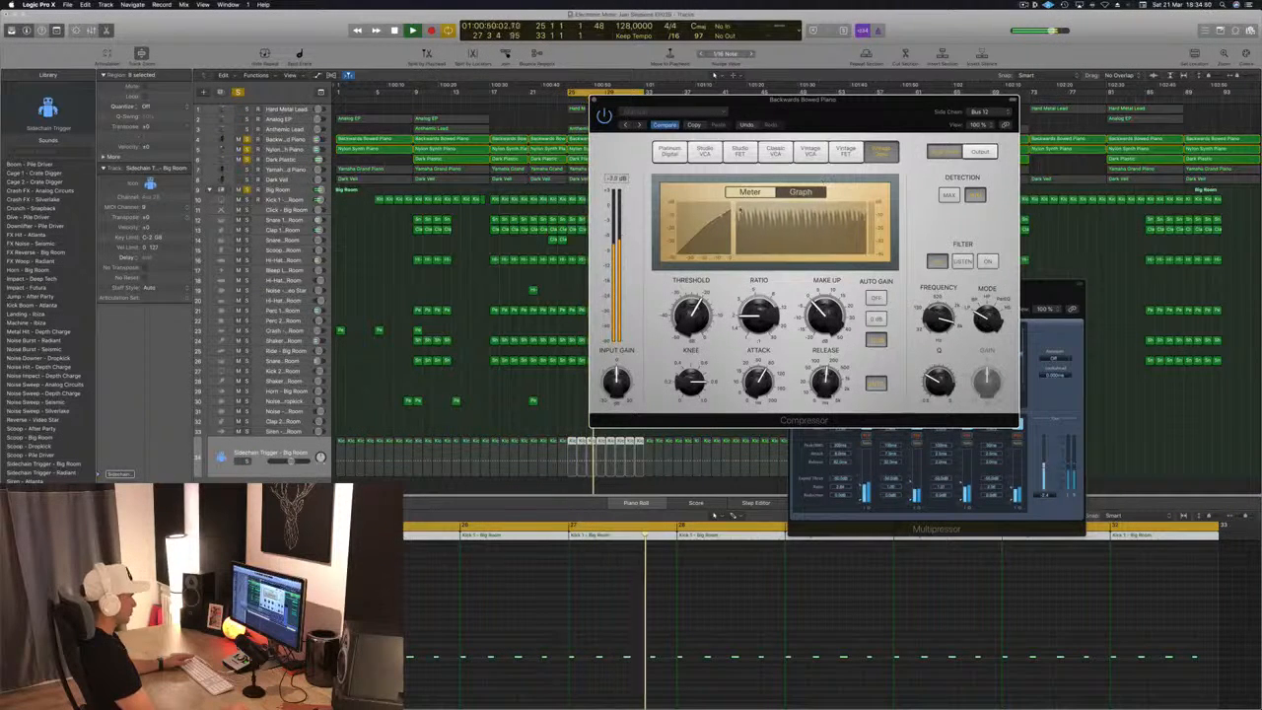
pyautogui.press('space')
pyautogui.moveTo(733, 100); pyautogui.dragTo(747, 96)
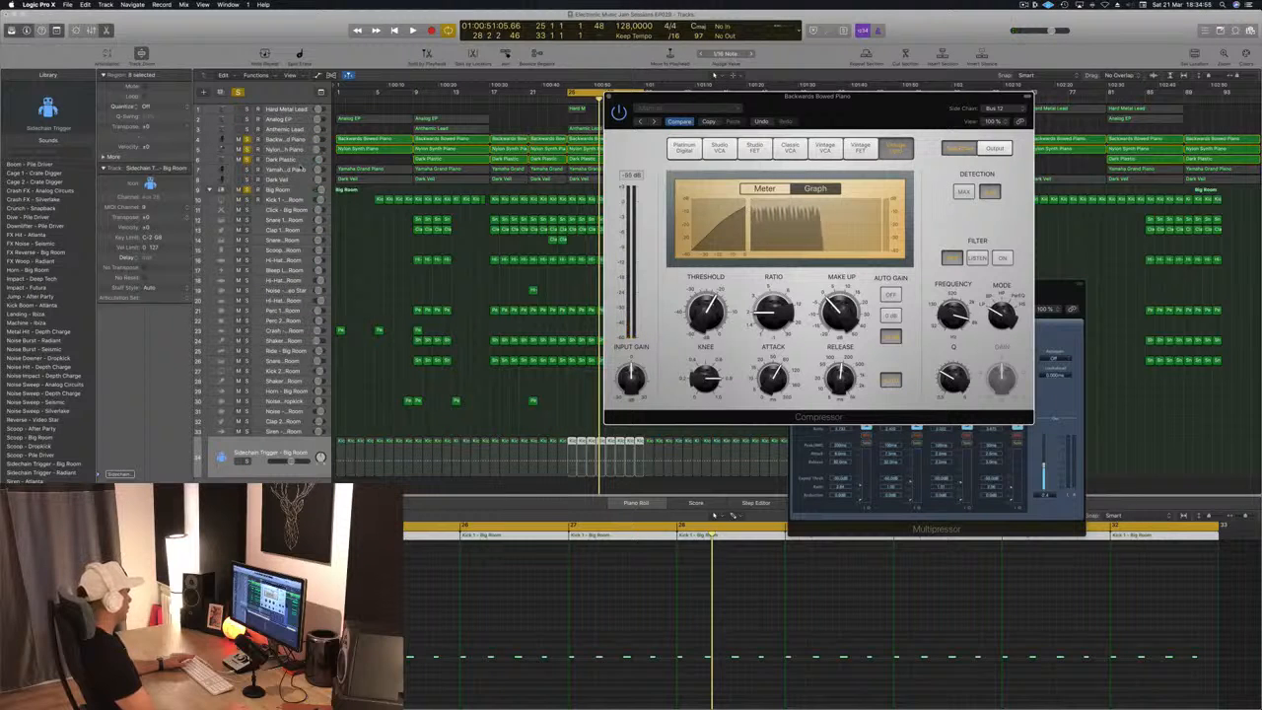
# Start playback and select the Backwards Bowed Piano track after checking the Yamaha Grand Piano and Dark Plastic tracks
pyautogui.click(301, 168)
pyautogui.press('space')
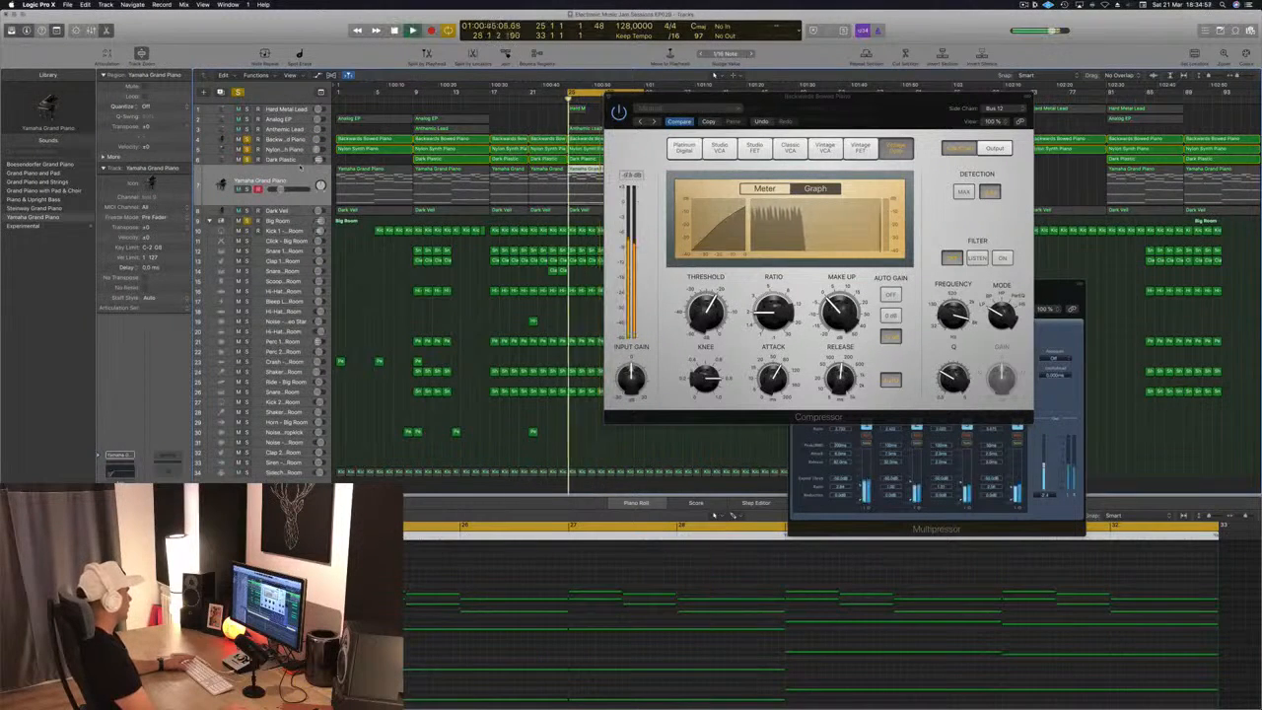
pyautogui.click(265, 163)
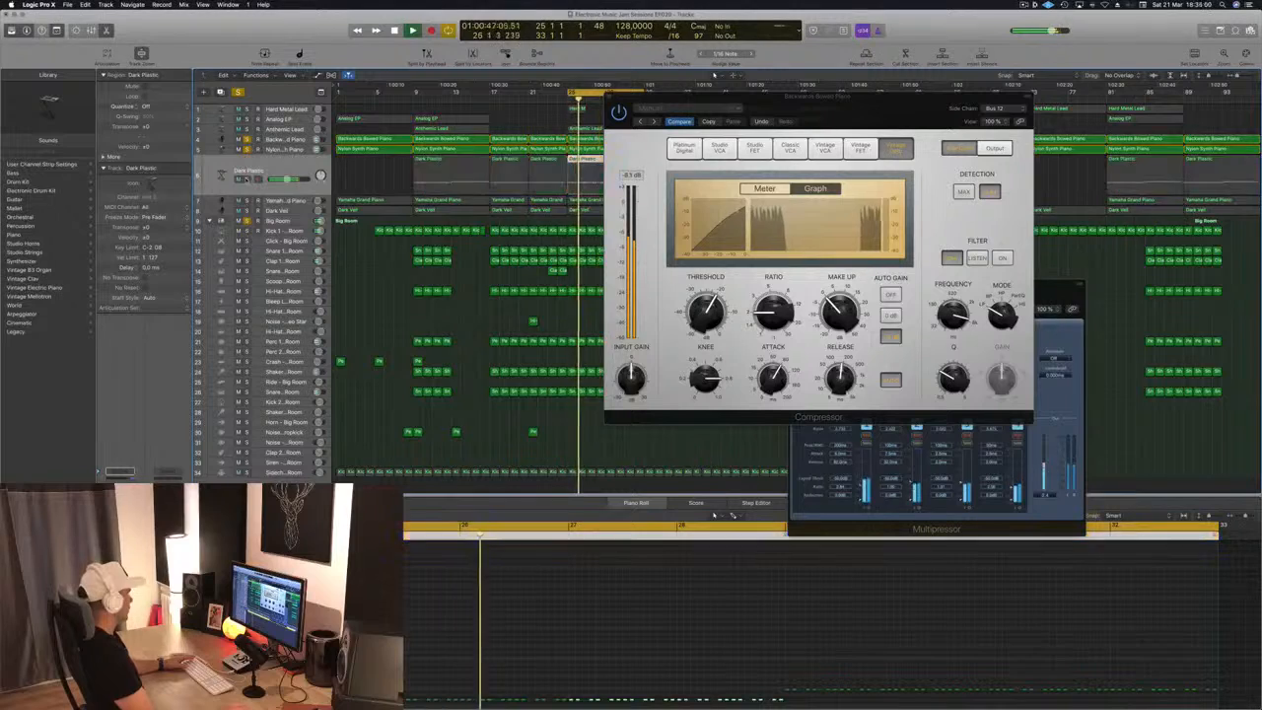
pyautogui.press('Up')
pyautogui.press('Up')
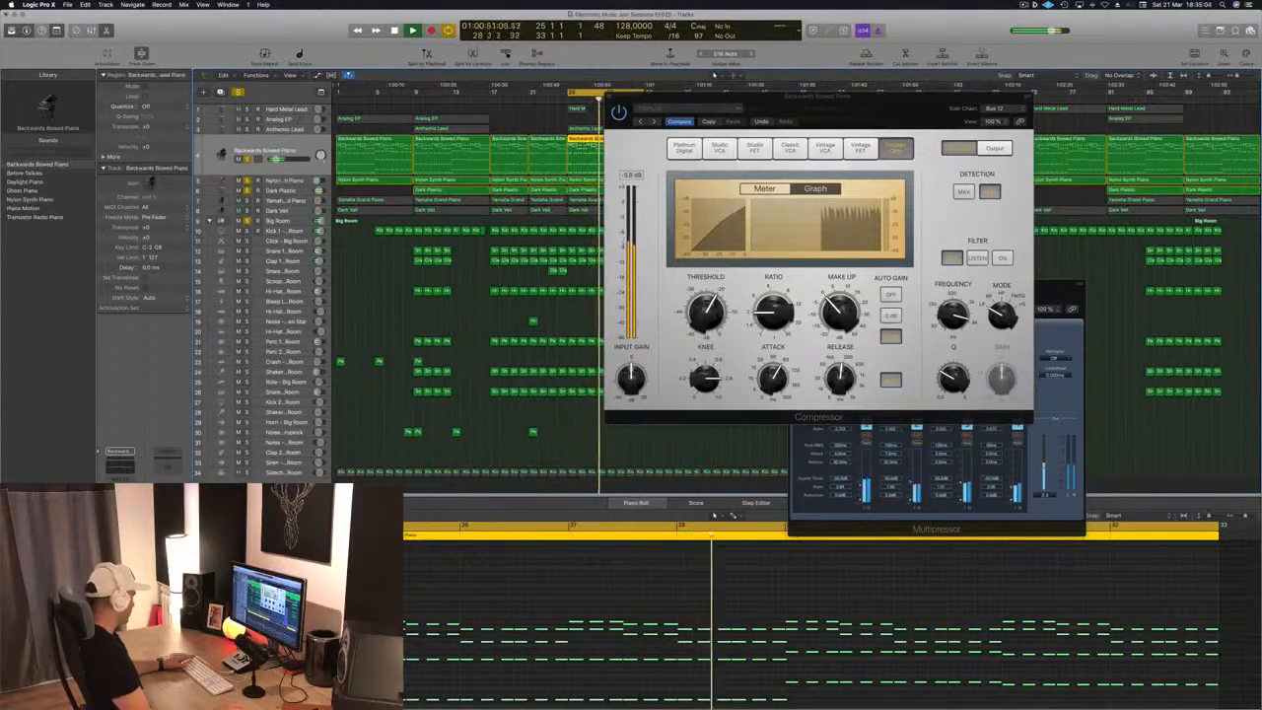
# Reopen the Backwards Bowed Piano Compressor to recheck its gain reduction during playback, and close its window
pyautogui.press('super+w')
pyautogui.click(121, 515)
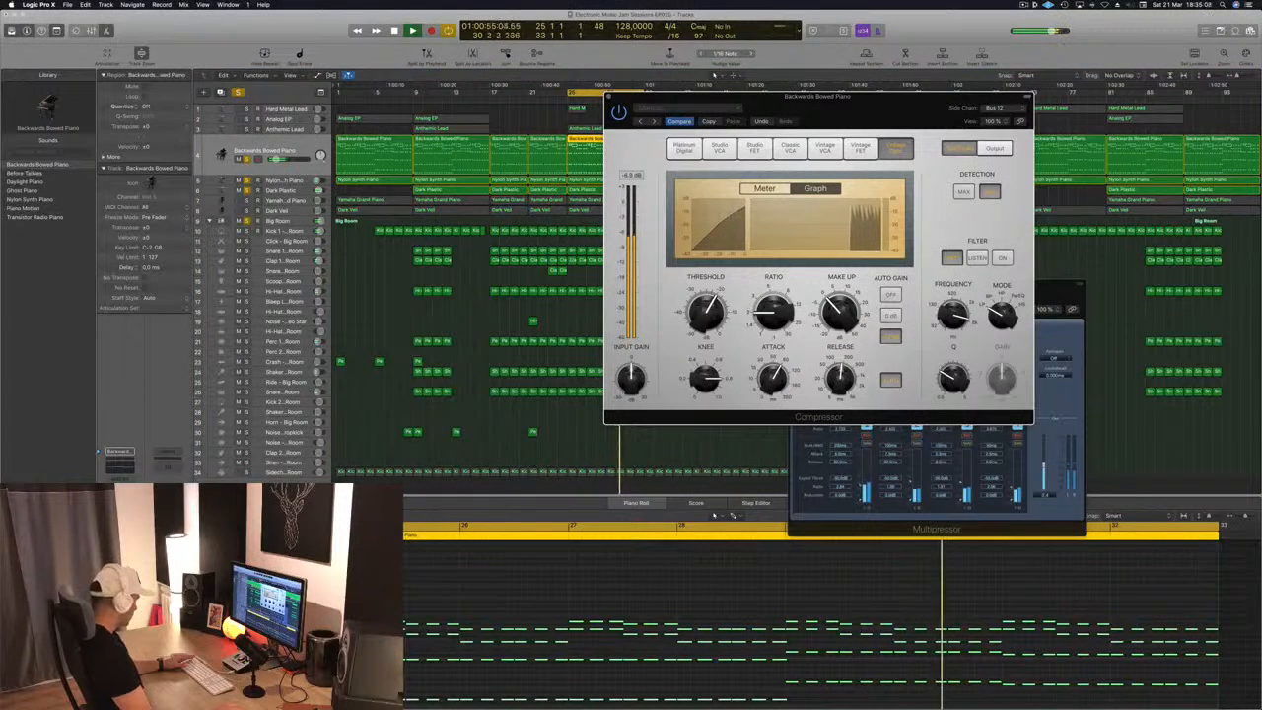
pyautogui.click(120, 523)
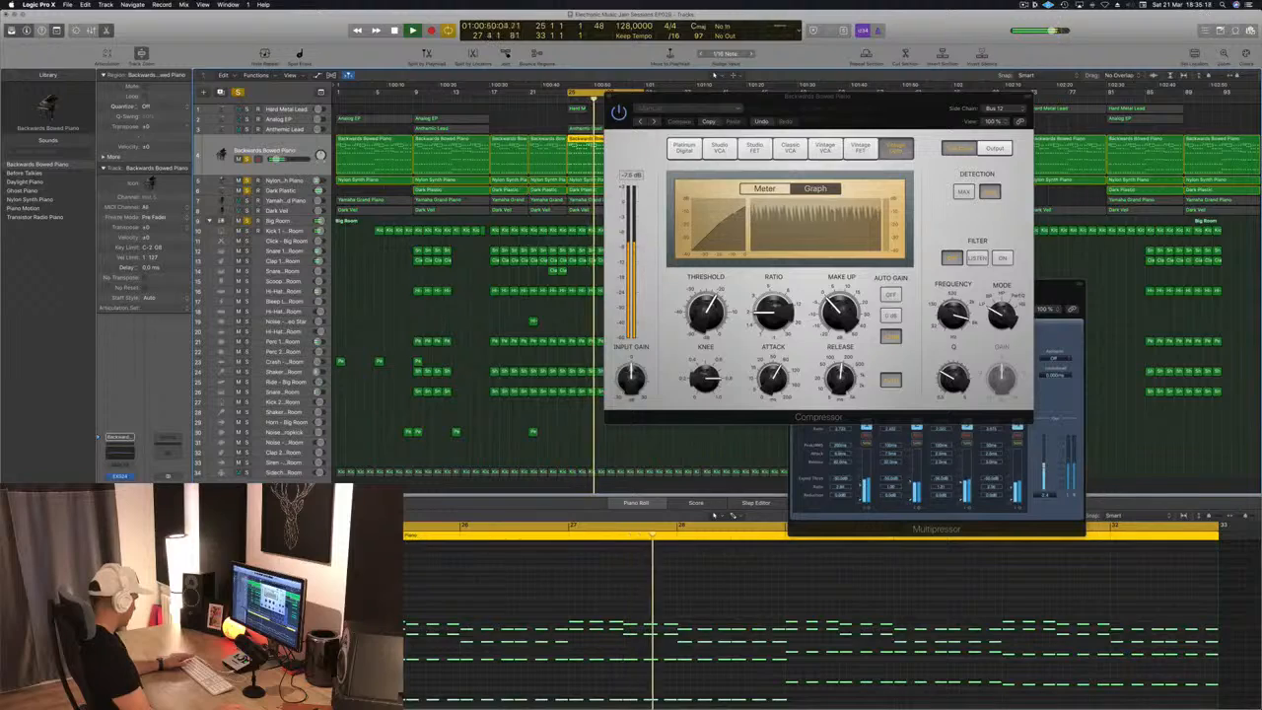
pyautogui.press('super+w')
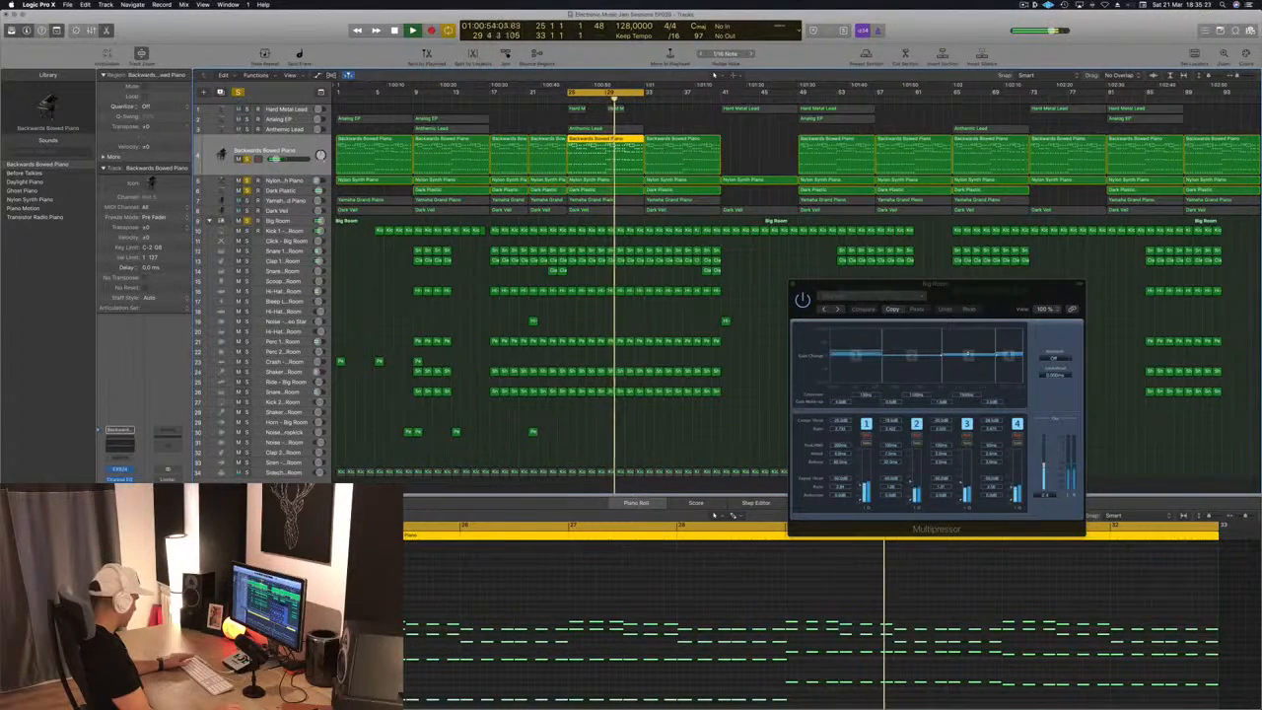
# Stop playback, deselect the Nylon Synth Piano region, and clear all track solos
pyautogui.click(631, 181)
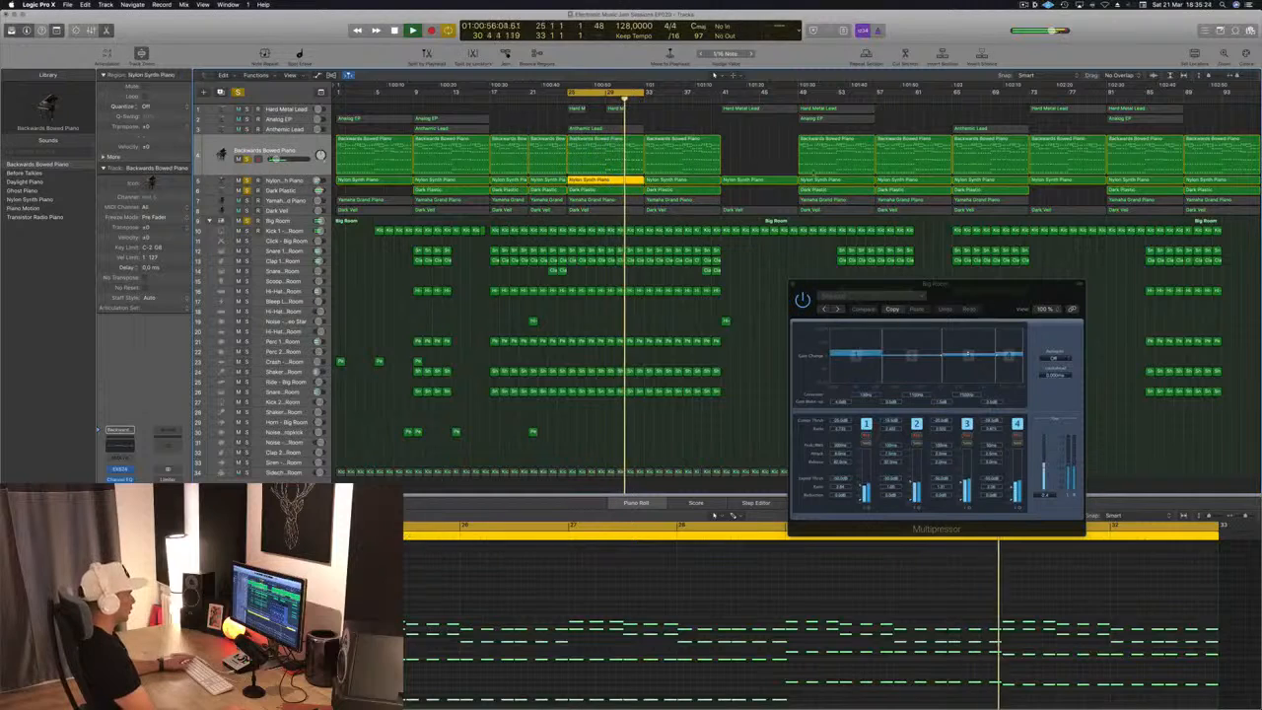
pyautogui.click(728, 115)
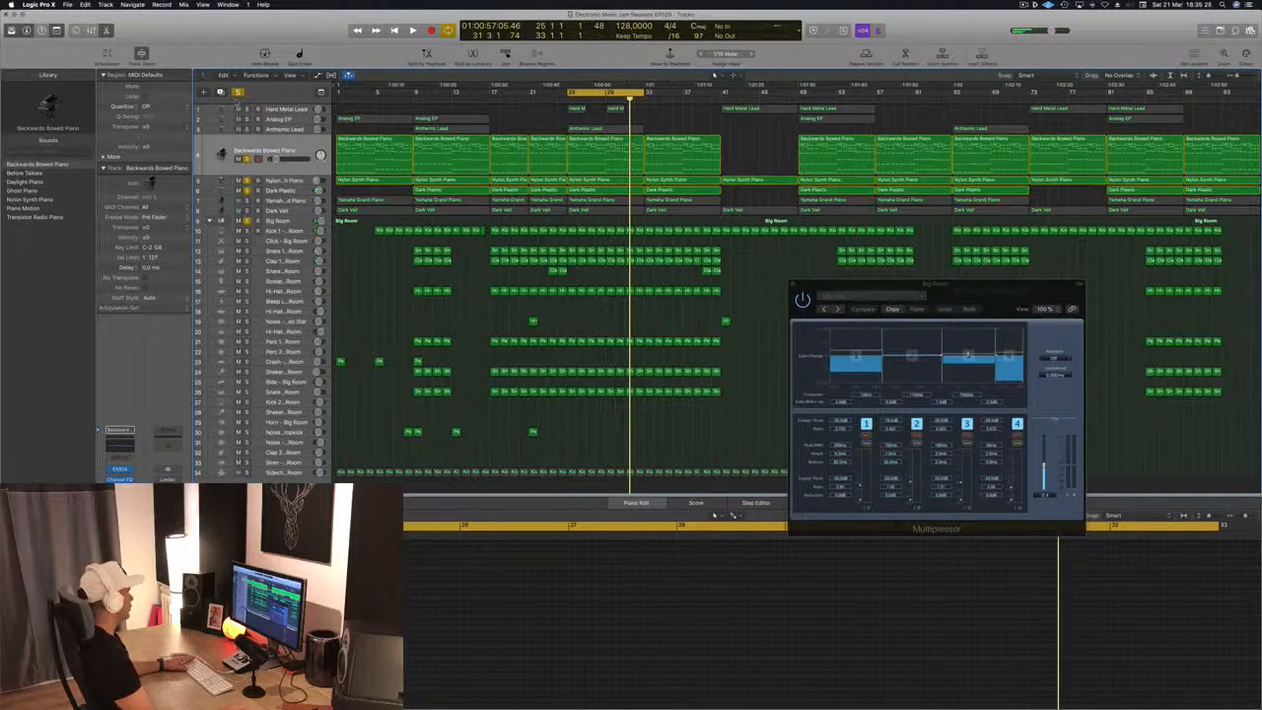
pyautogui.click(237, 92)
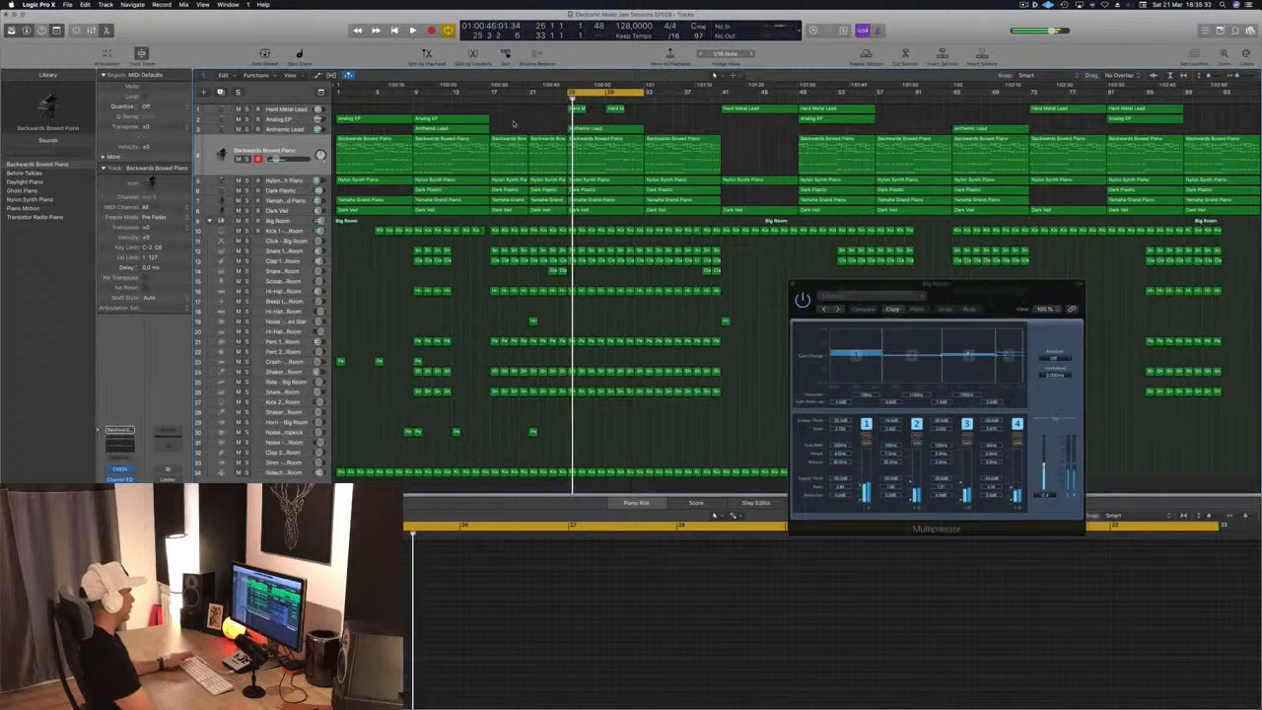
# Solo the Backwards Bowed Piano track, audition it briefly, and take it out of solo
pyautogui.click(301, 147)
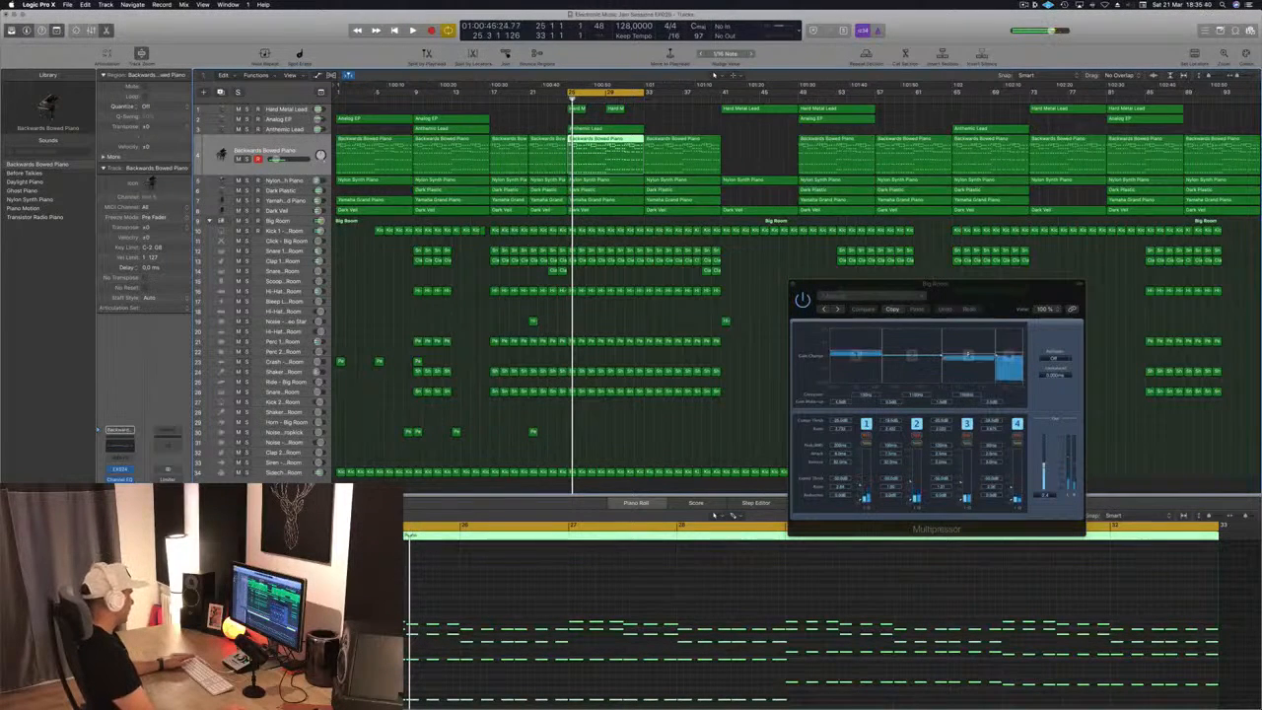
pyautogui.press('s')
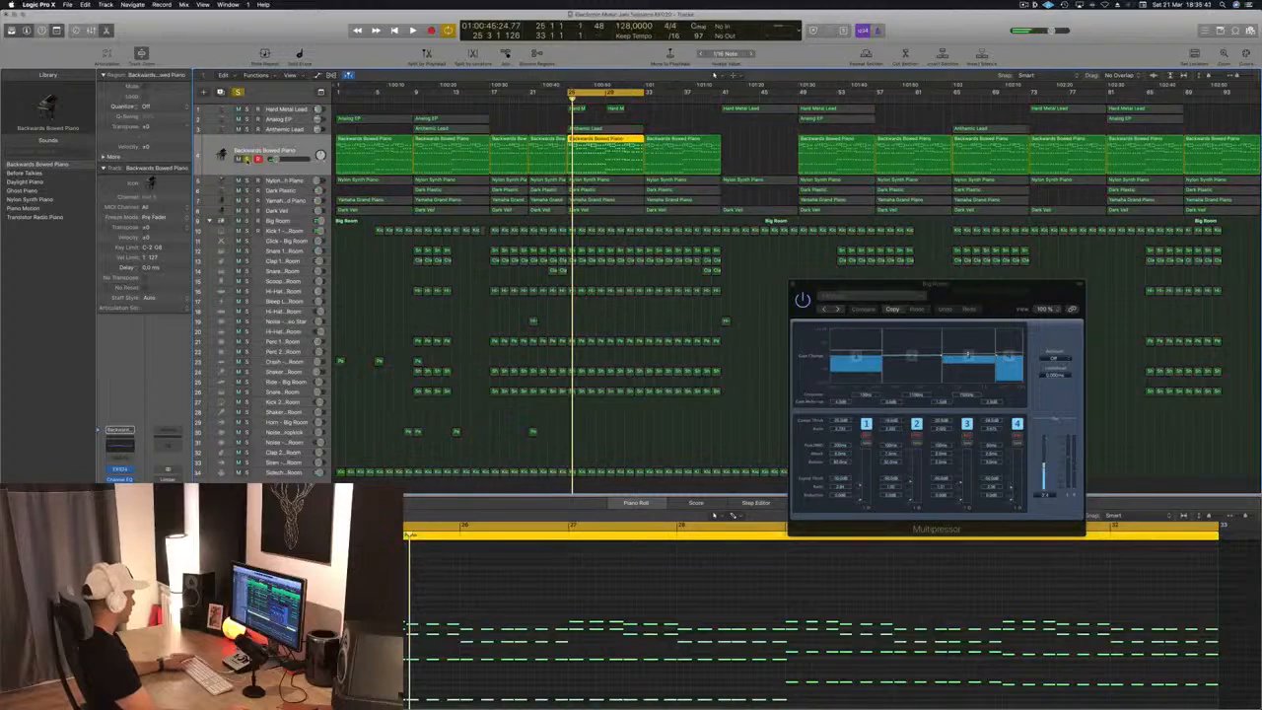
pyautogui.press('space')
pyautogui.press('s')
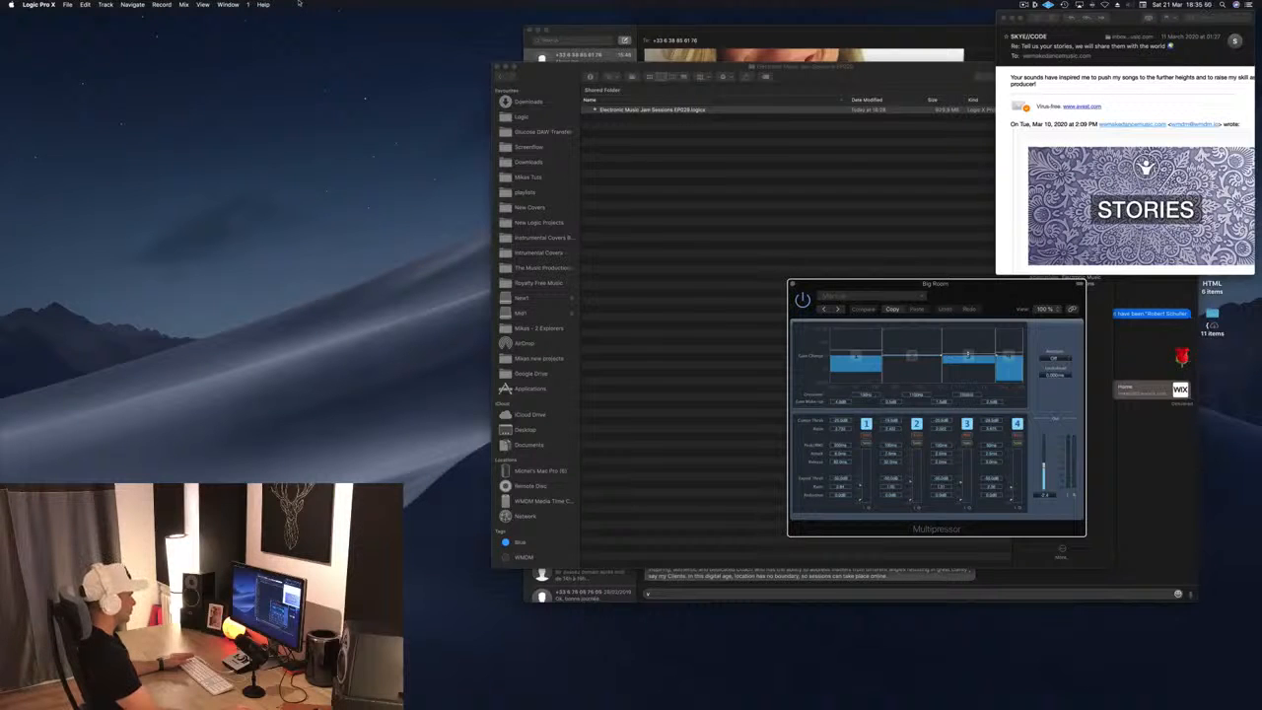
# Quit Logic Pro X and save the changes to Electronic Music Jam Sessions EP029
pyautogui.rightClick(589, 690)
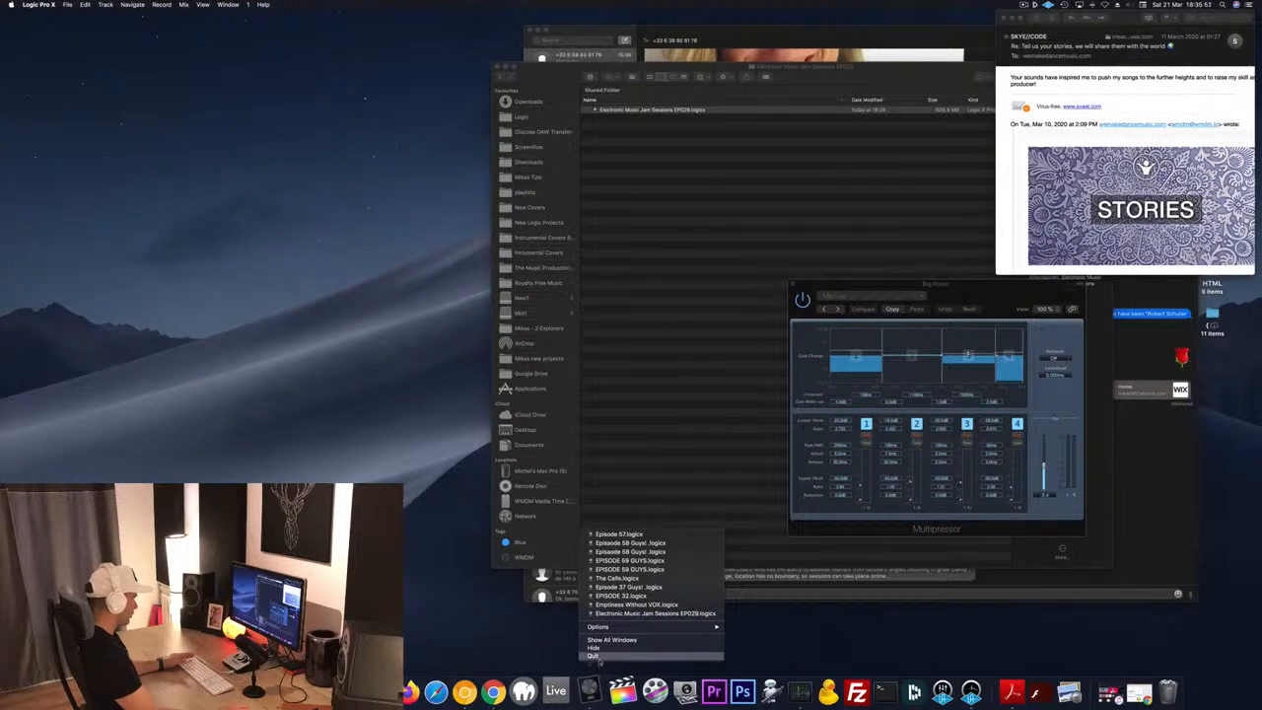
pyautogui.click(594, 655)
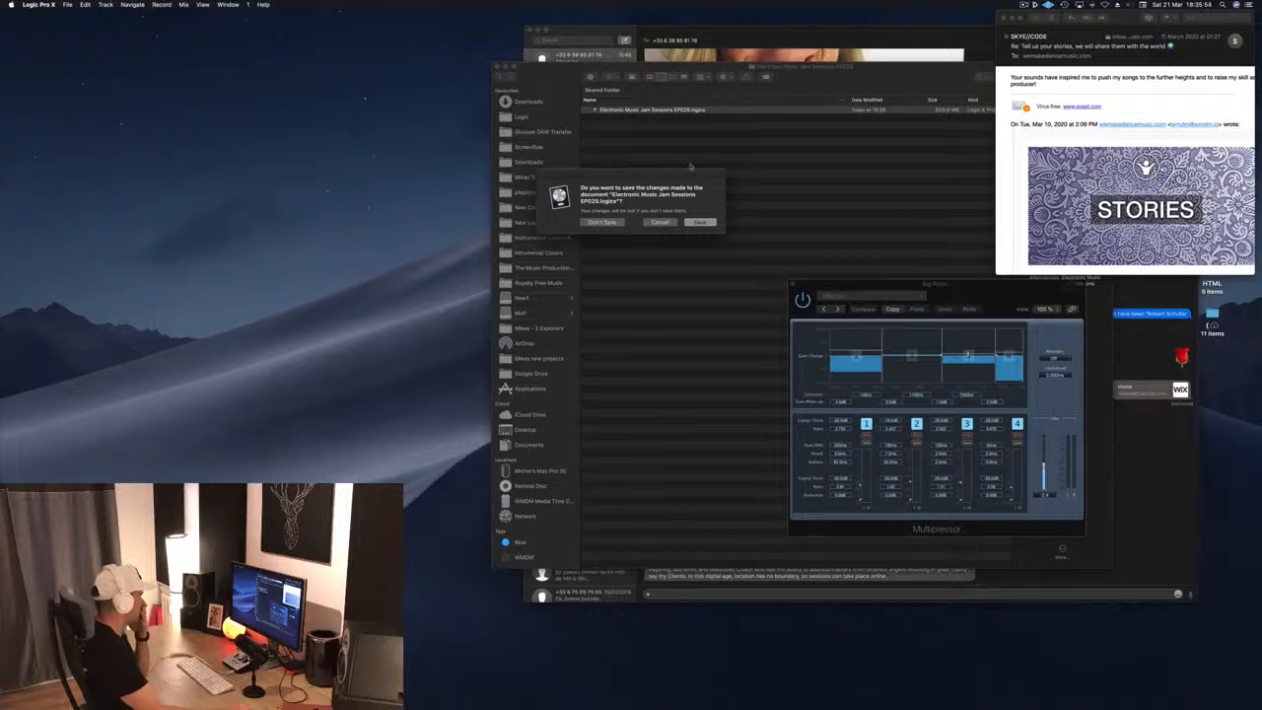
pyautogui.click(700, 222)
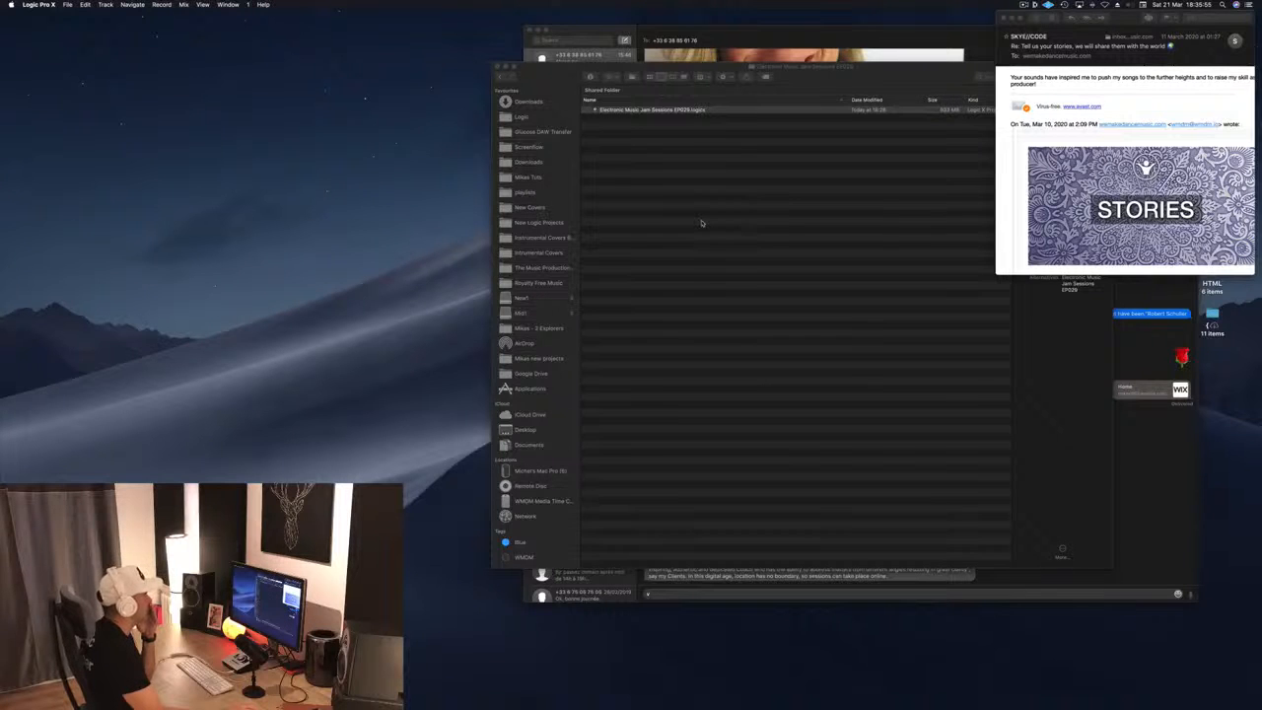
# Relaunch Logic Pro X and open the most recent project, Electronic Music Jam Sessions EP029
pyautogui.moveTo(574, 72); pyautogui.dragTo(592, 36)
pyautogui.moveTo(761, 706)
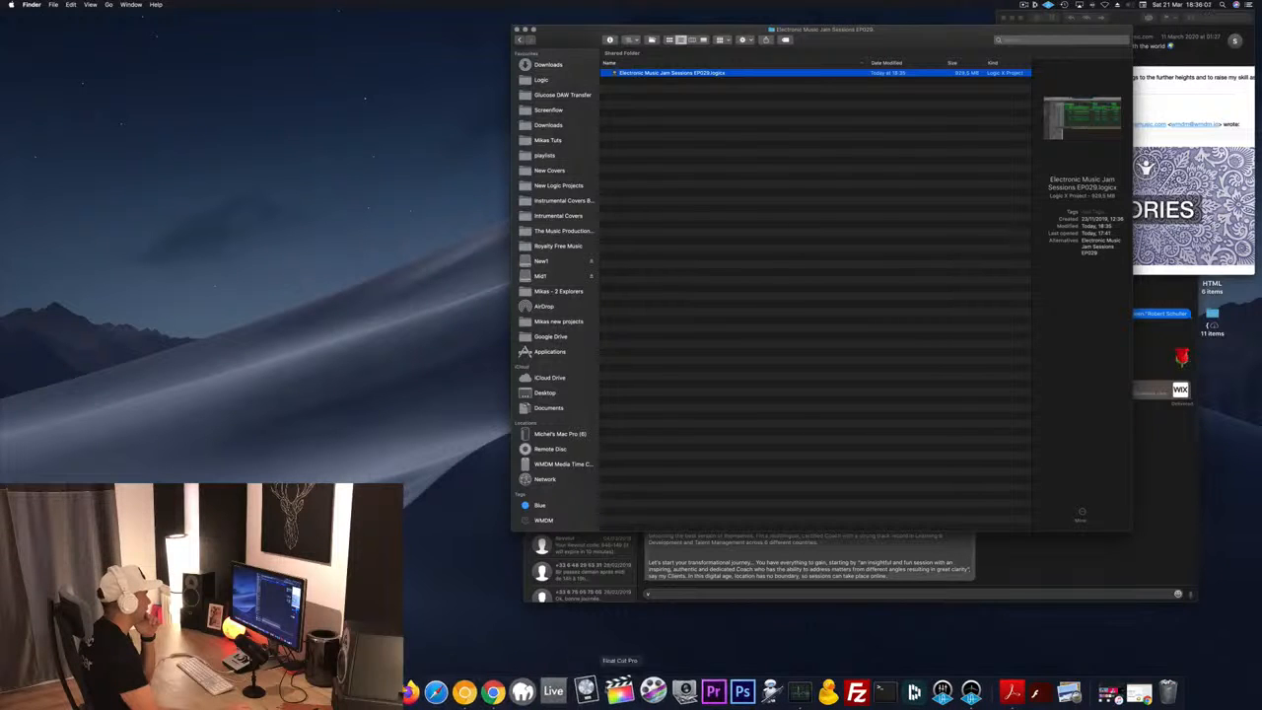
pyautogui.click(588, 692)
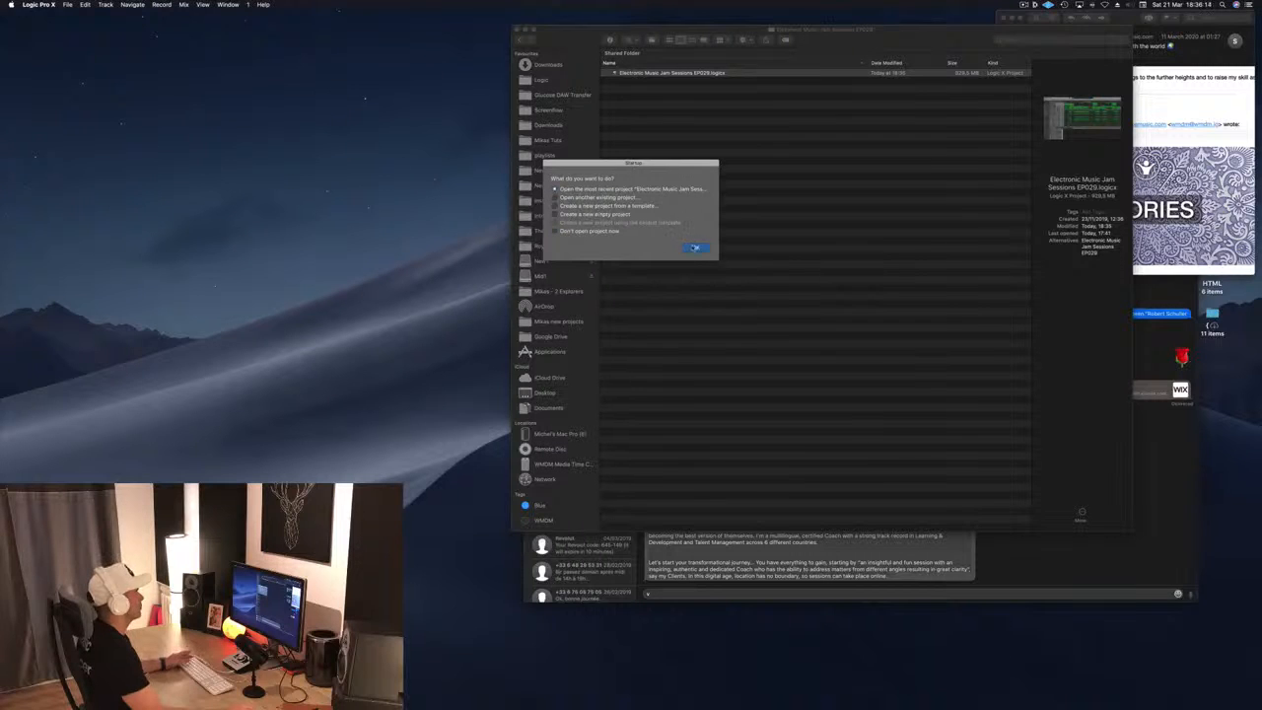
pyautogui.press('Return')
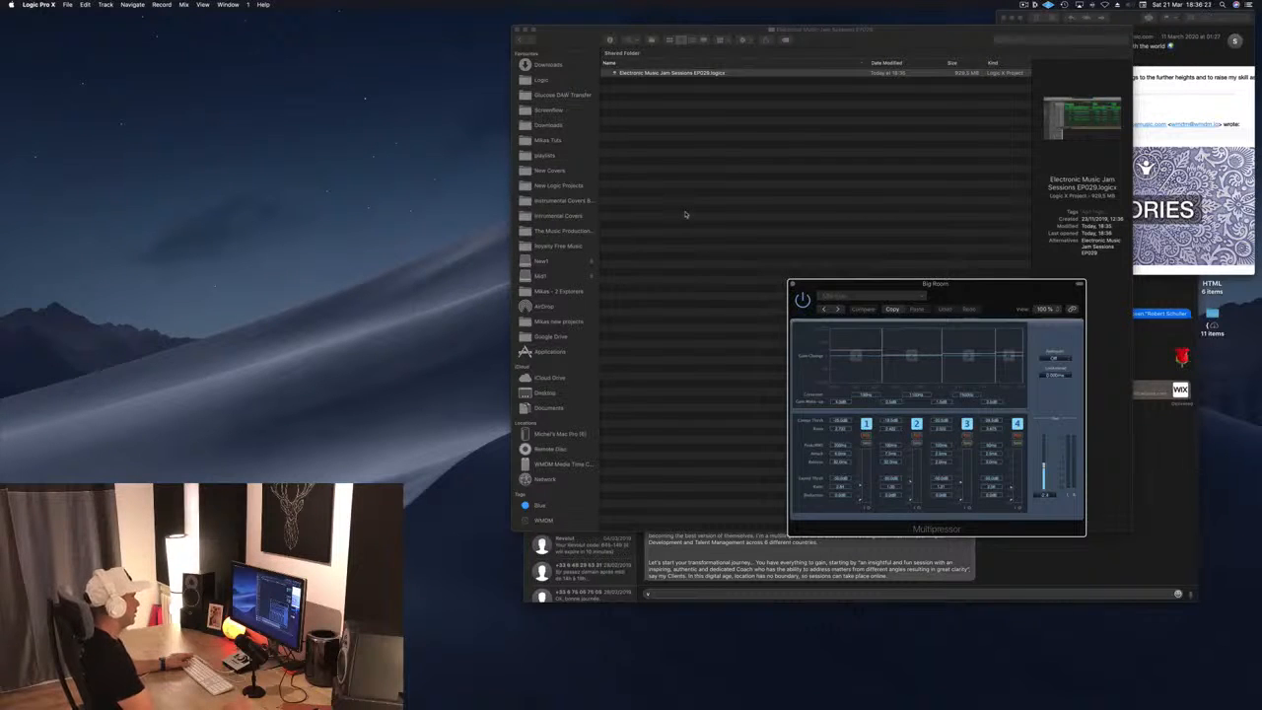
# Open the project's main window and clear the region selection
pyautogui.click(201, 7)
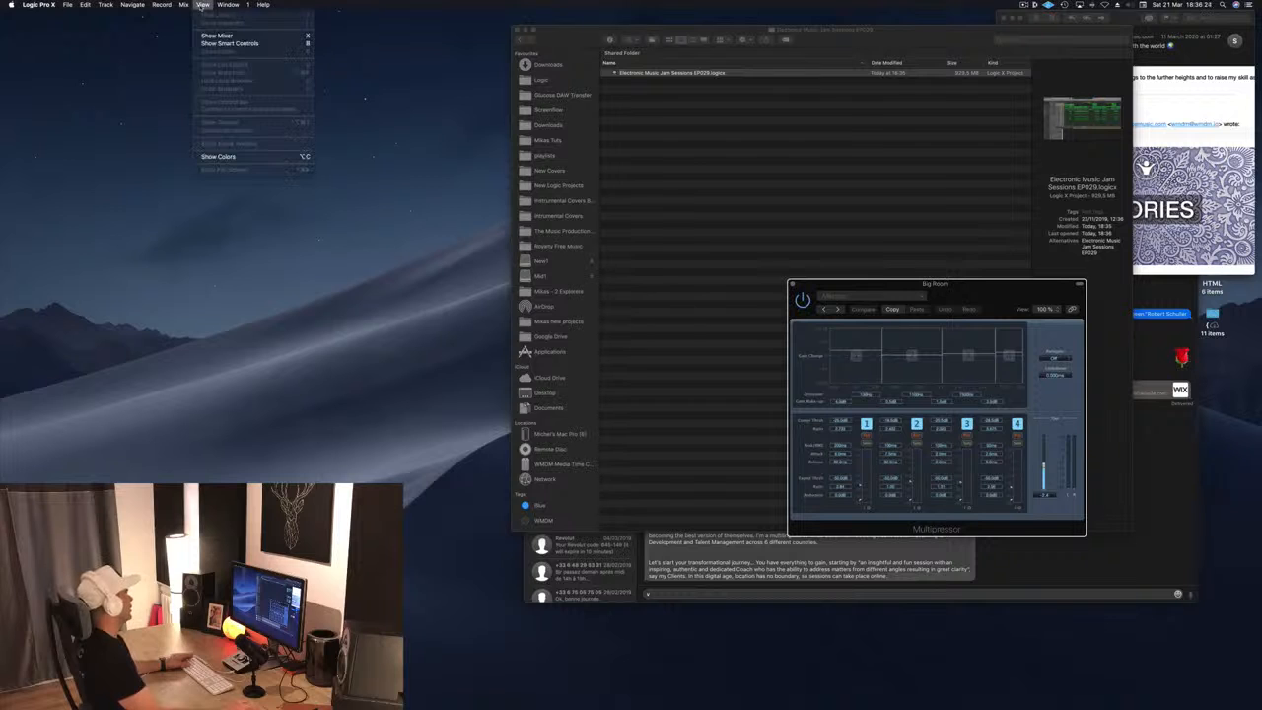
pyautogui.moveTo(229, 5)
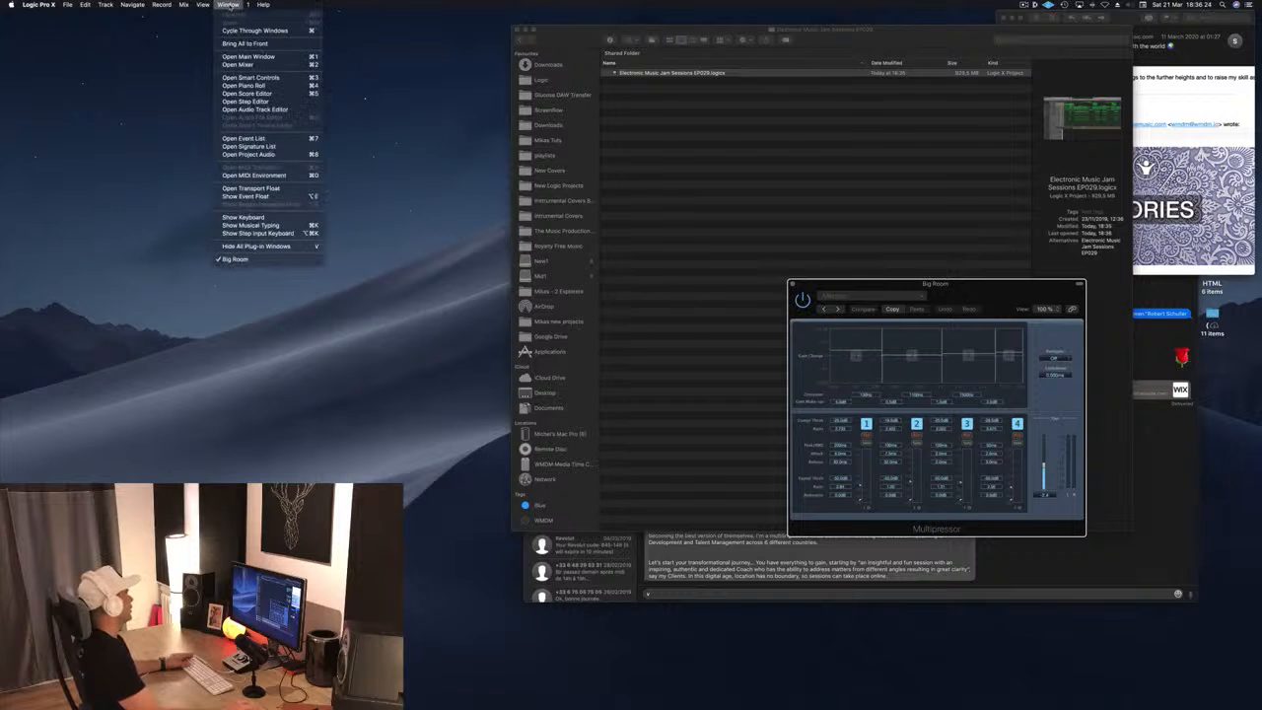
pyautogui.click(253, 57)
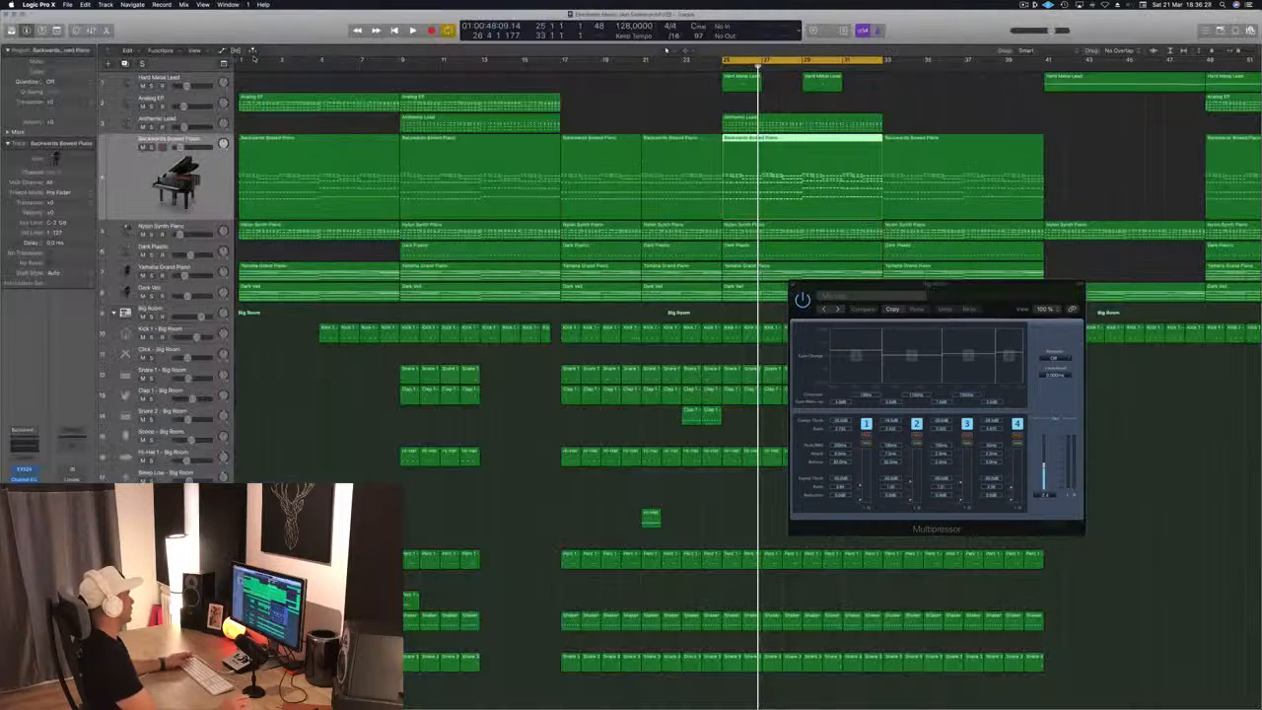
pyautogui.click(598, 100)
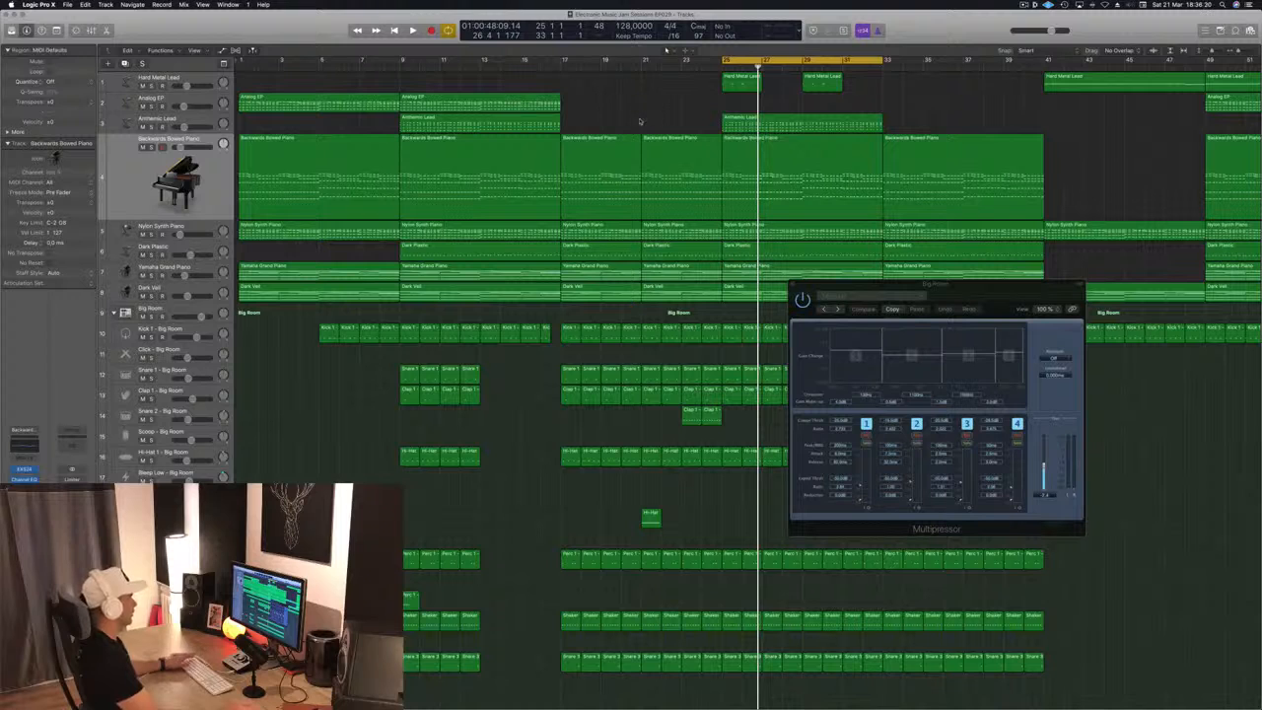
# Start playback, open the Backwards Bowed Piano Compressor over the arrangement, and switch its gain-reduction display to Meter
pyautogui.press('space')
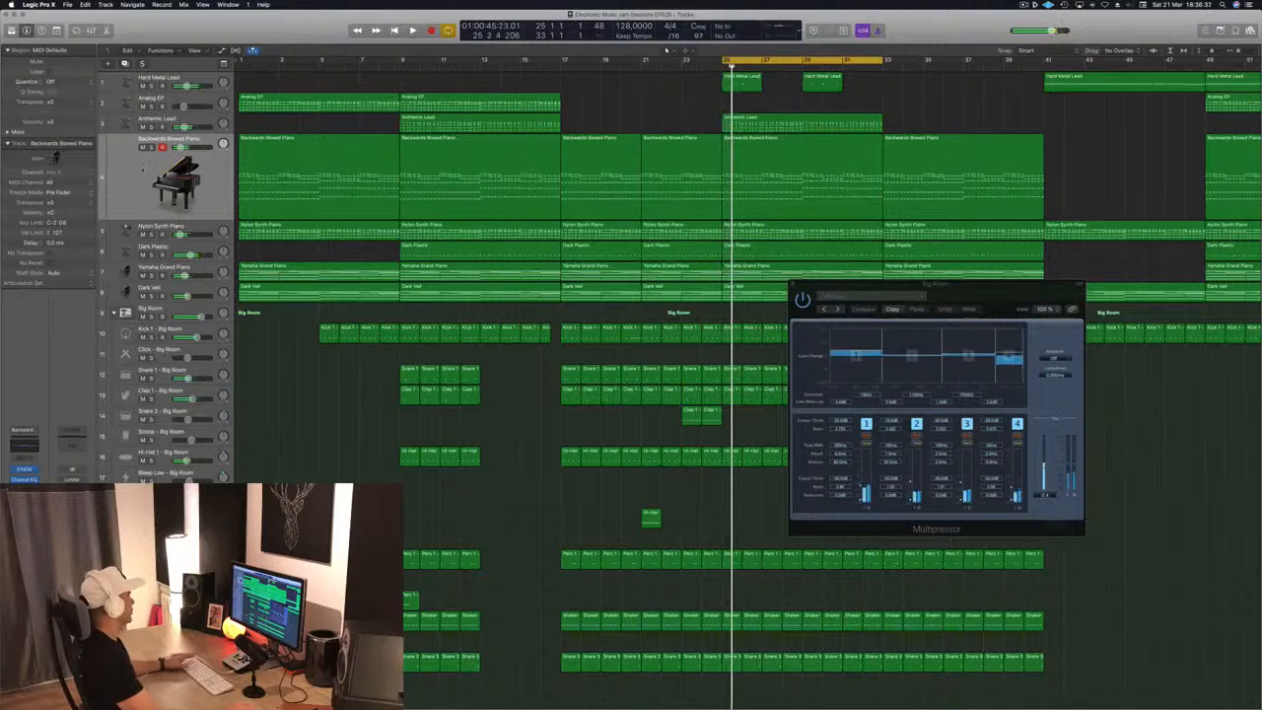
pyautogui.click(795, 180)
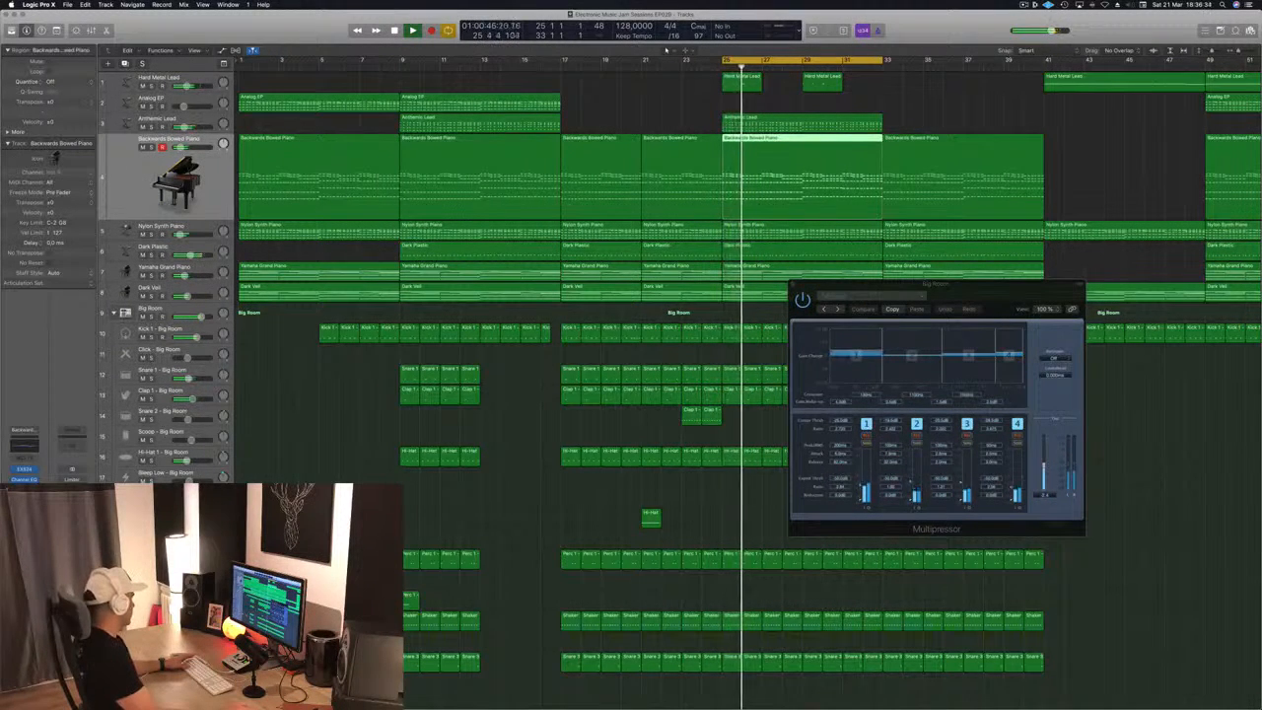
pyautogui.click(24, 490)
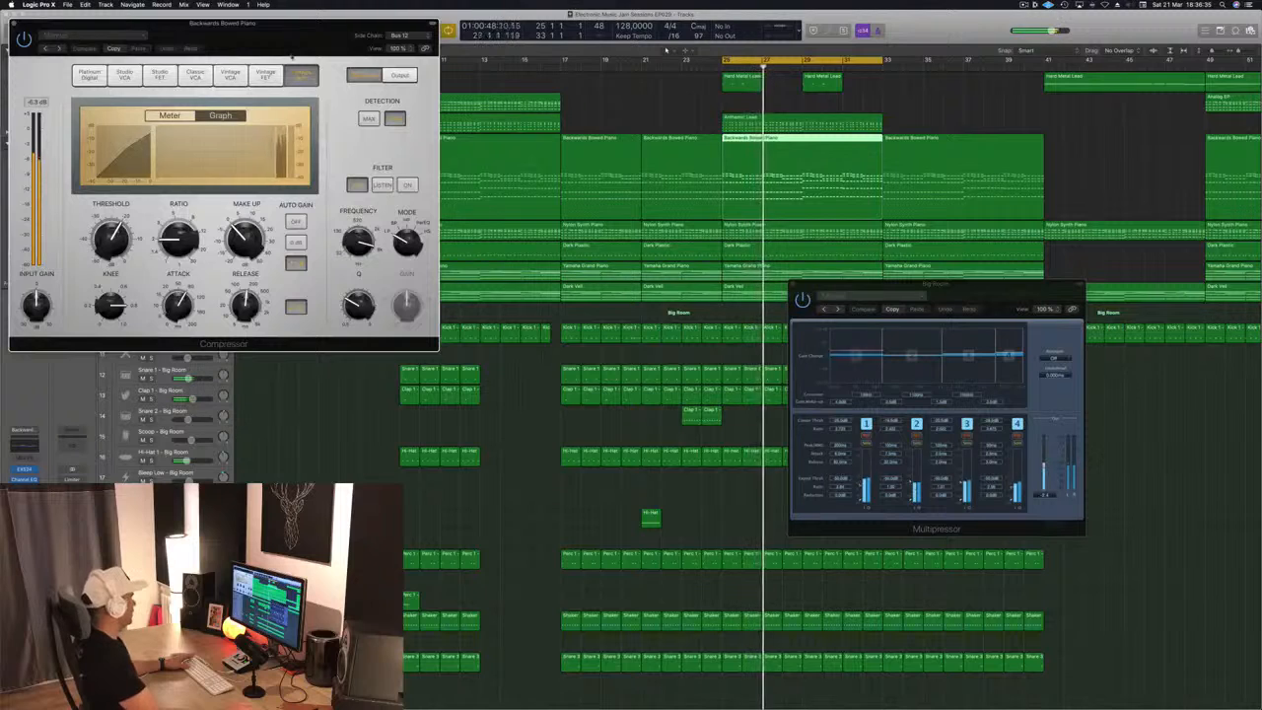
pyautogui.moveTo(375, 27); pyautogui.dragTo(868, 161)
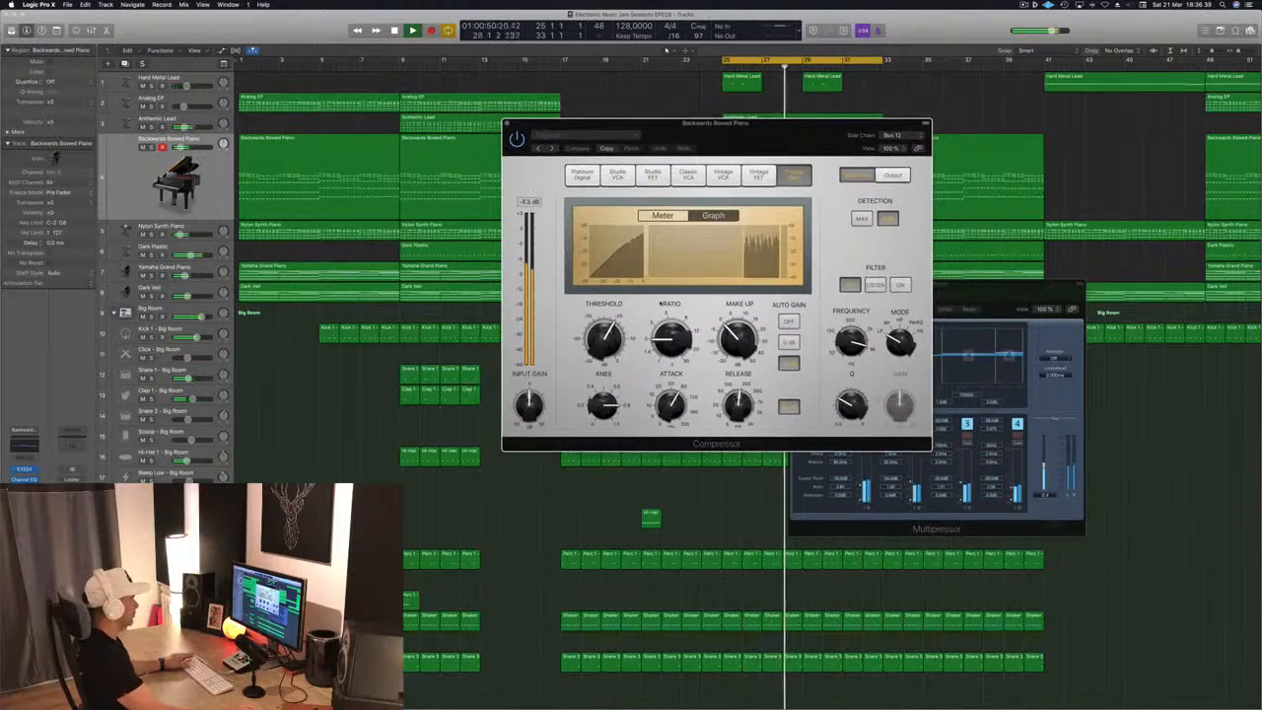
pyautogui.click(661, 215)
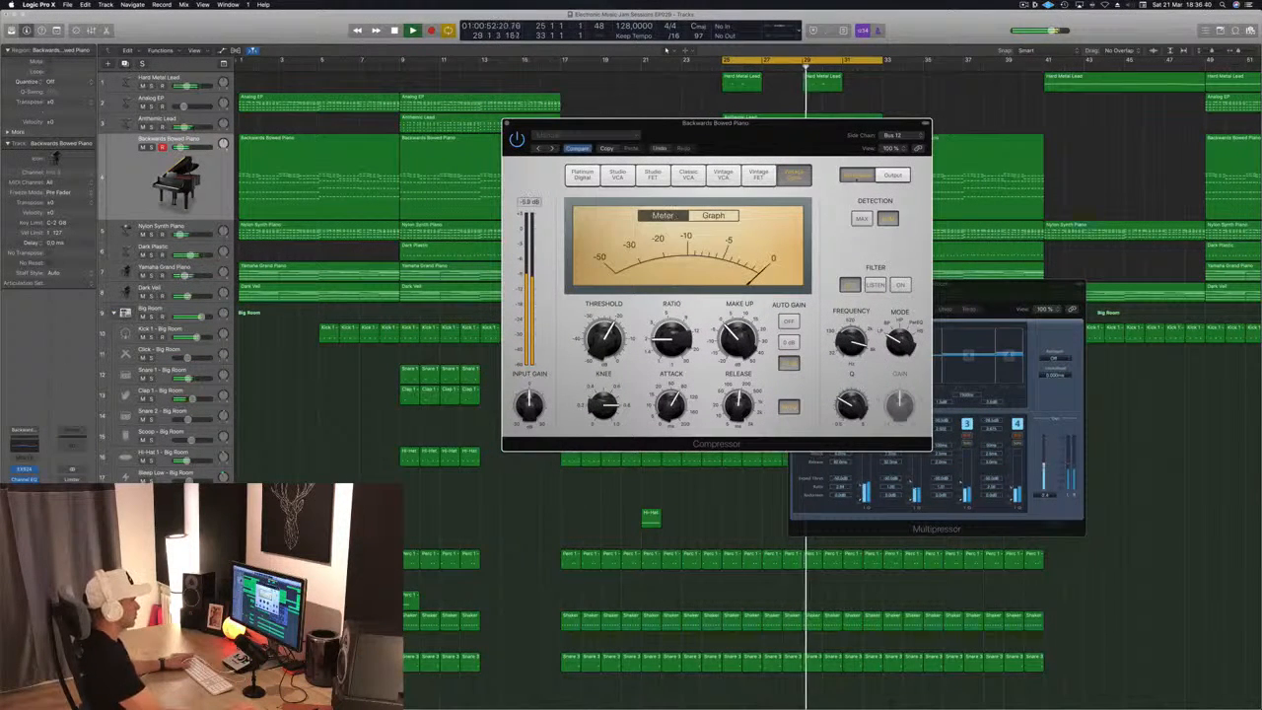
# Set the Compressor's side chain to Bus 12, Sidechain Trigger - Big Room, and reposition the plug-in window
pyautogui.click(896, 136)
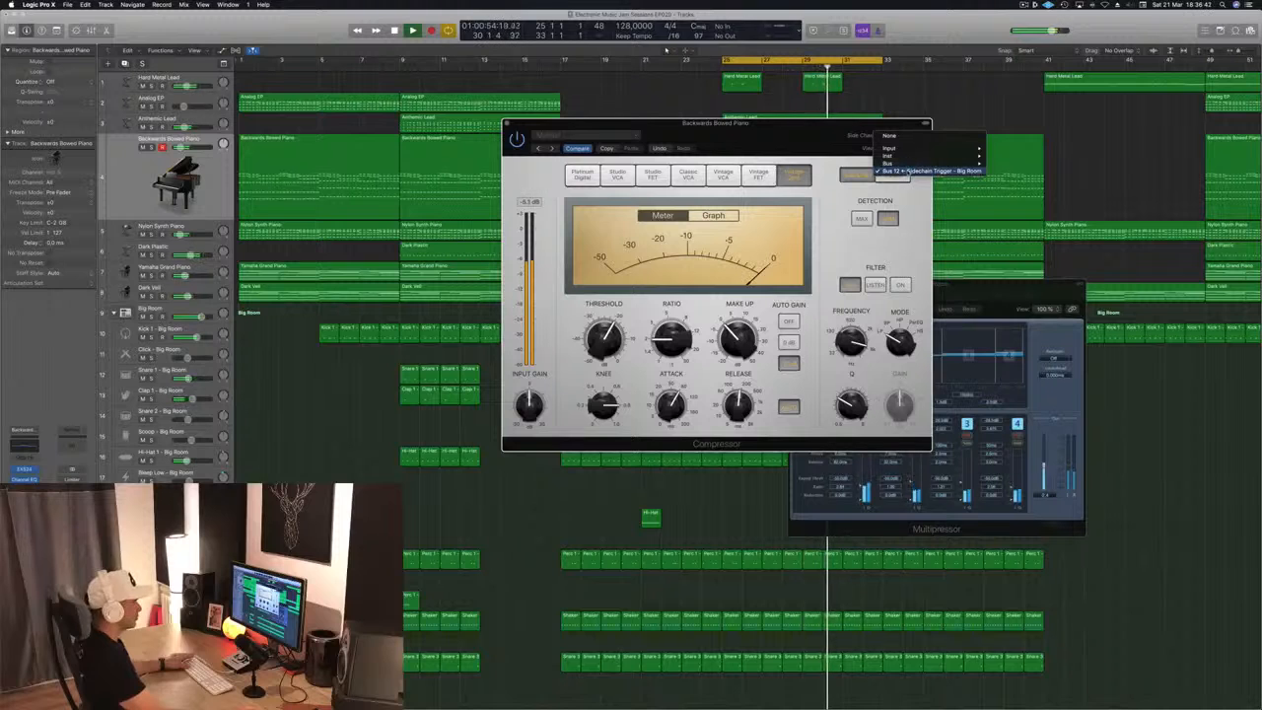
pyautogui.click(888, 170)
pyautogui.moveTo(823, 132); pyautogui.dragTo(756, 116)
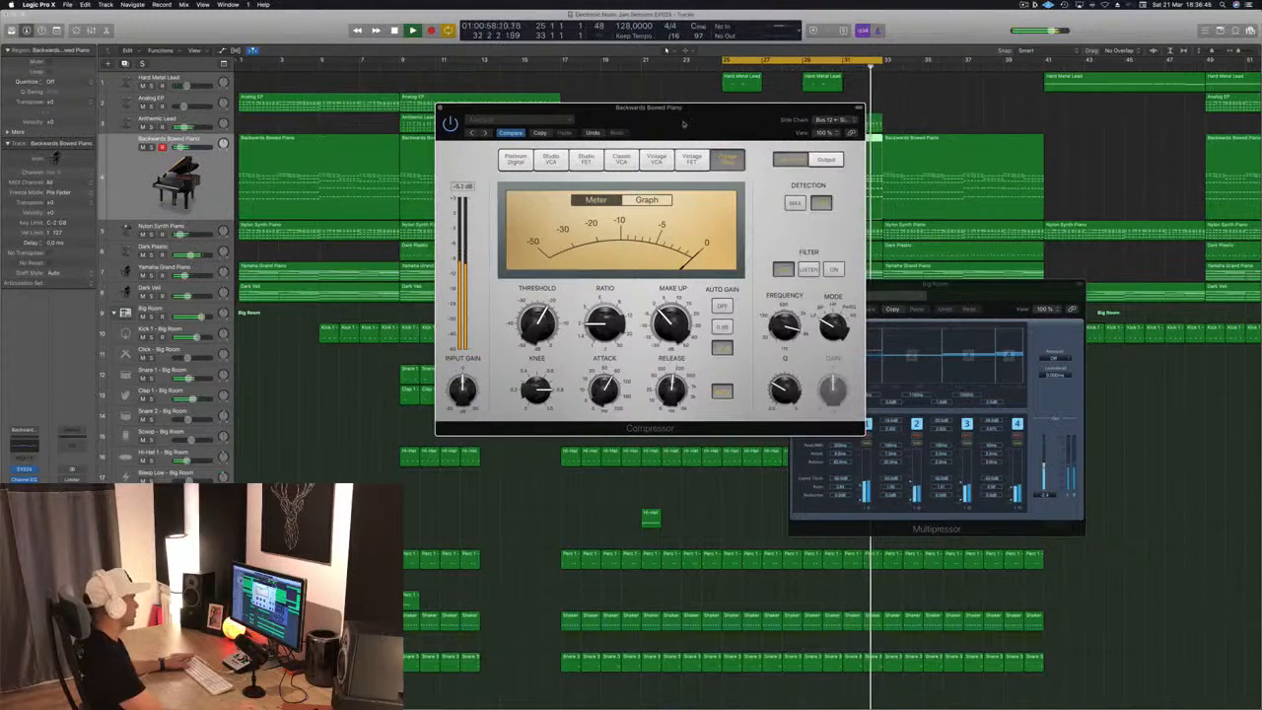
pyautogui.moveTo(455, 109); pyautogui.dragTo(477, 104)
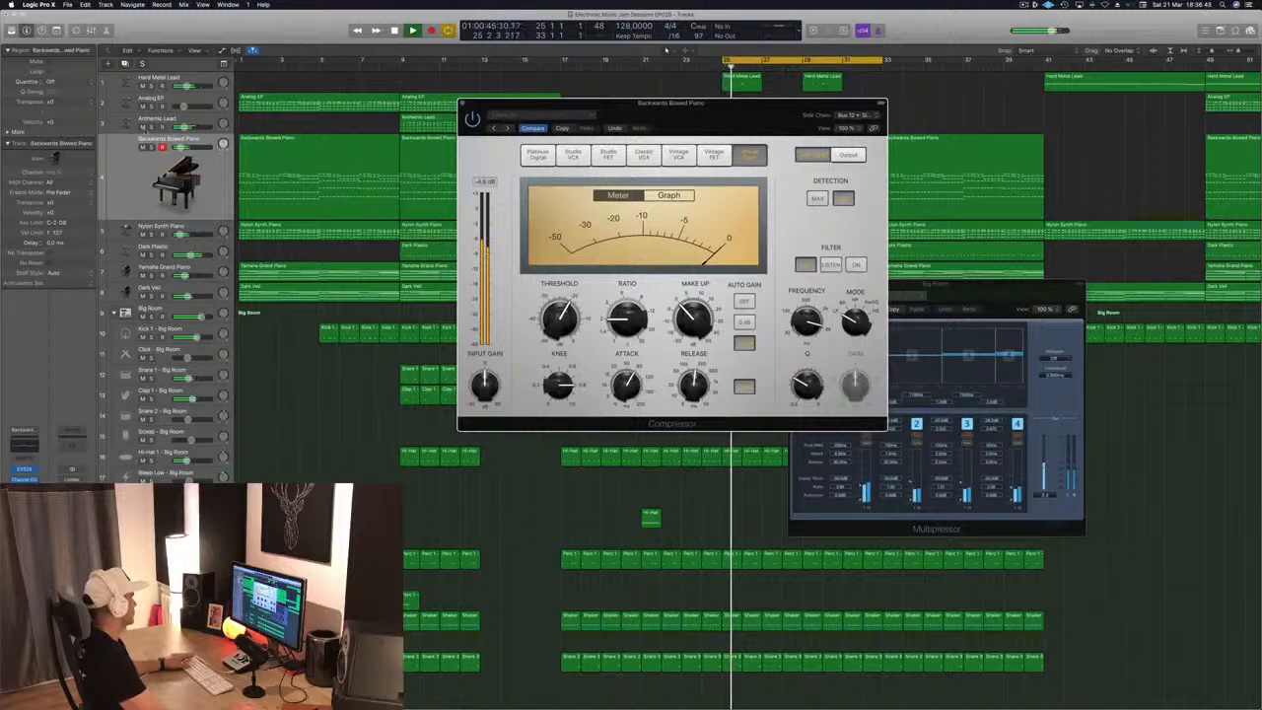
# Solo the Backwards Bowed Piano track and reopen its Compressor, placing the window over the arrangement
pyautogui.click(151, 147)
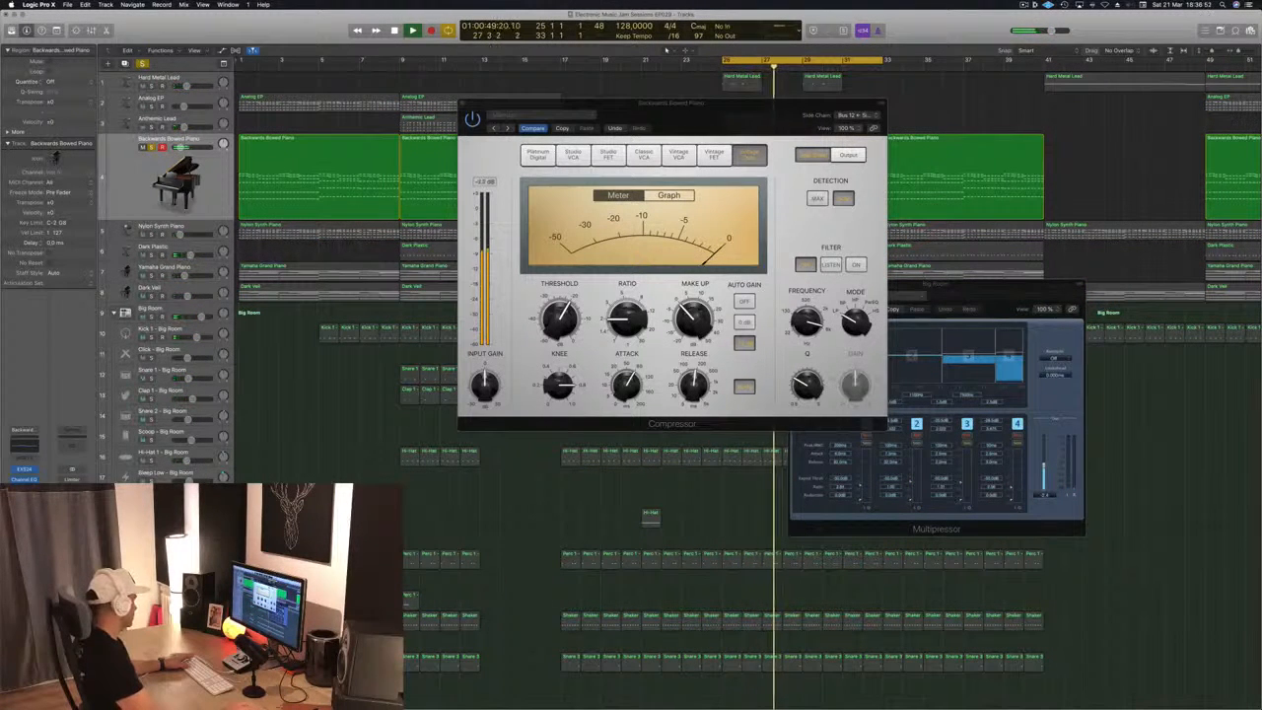
pyautogui.moveTo(24, 490); pyautogui.dragTo(23, 510)
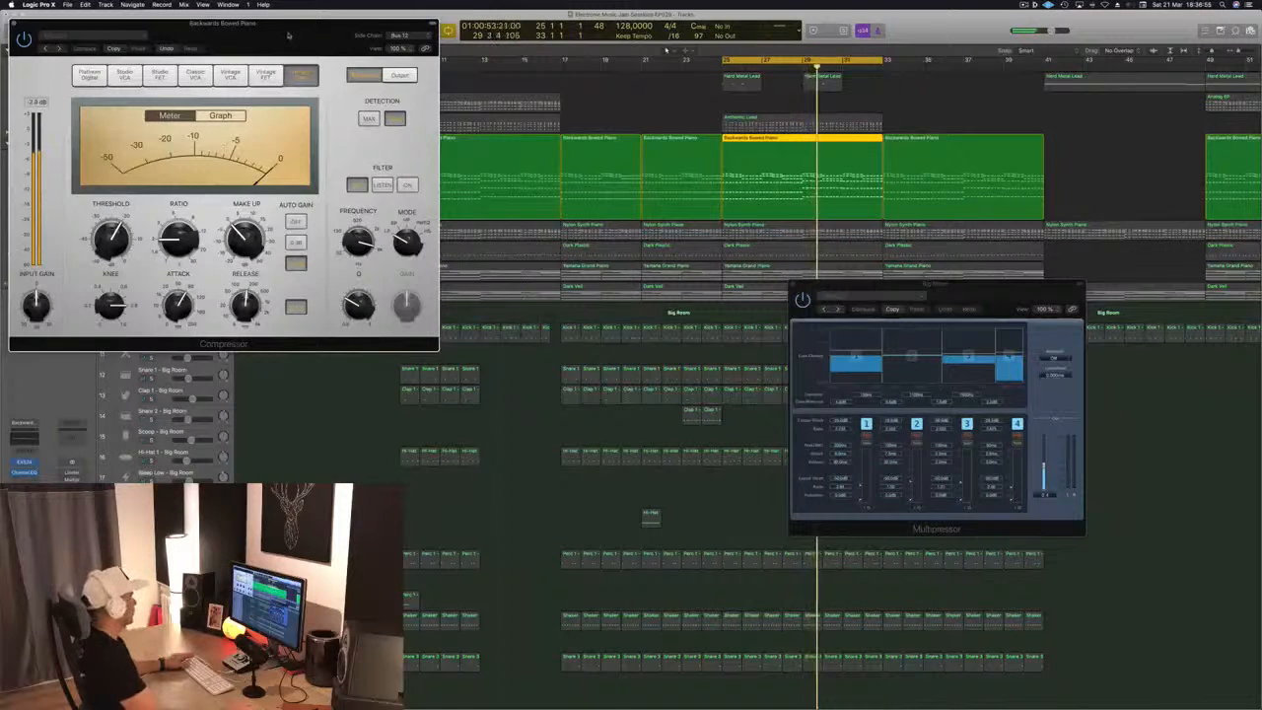
pyautogui.moveTo(287, 37); pyautogui.dragTo(932, 166)
# Try Bus 9, fed by Kick 1 and Kick 2 - Big Room, as the Compressor's side-chain source
pyautogui.click(1074, 166)
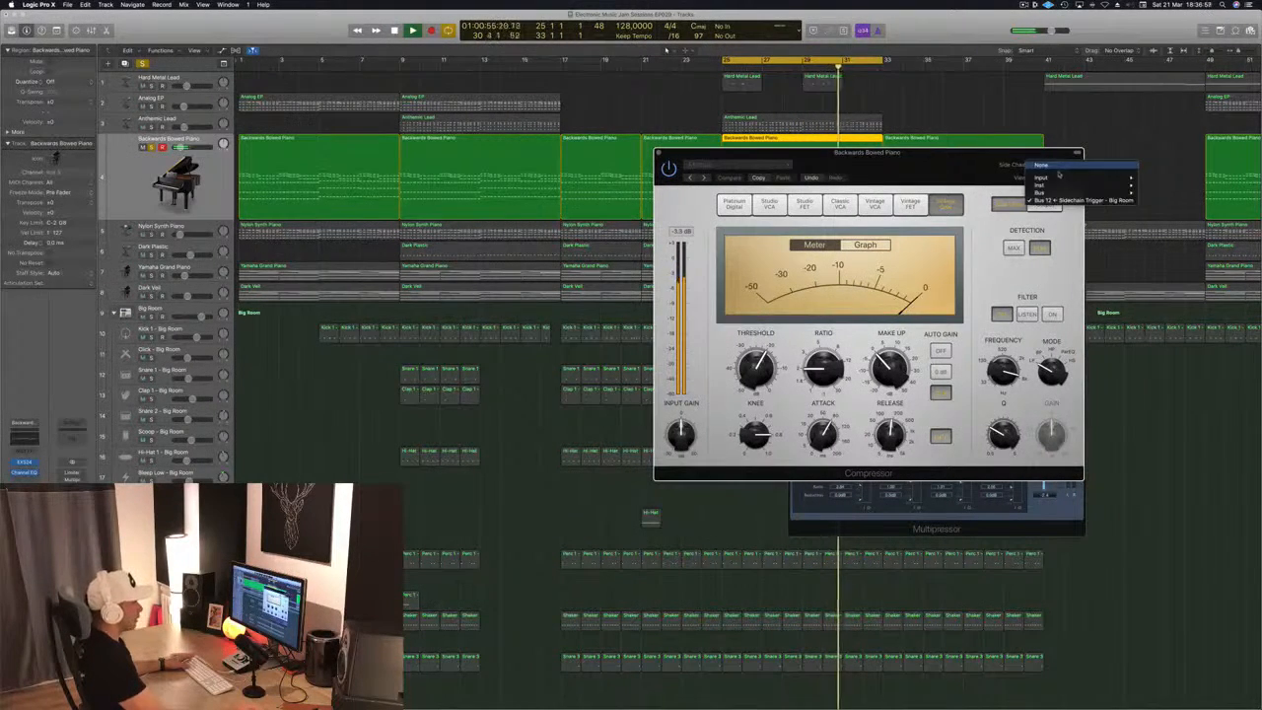
pyautogui.moveTo(1064, 185)
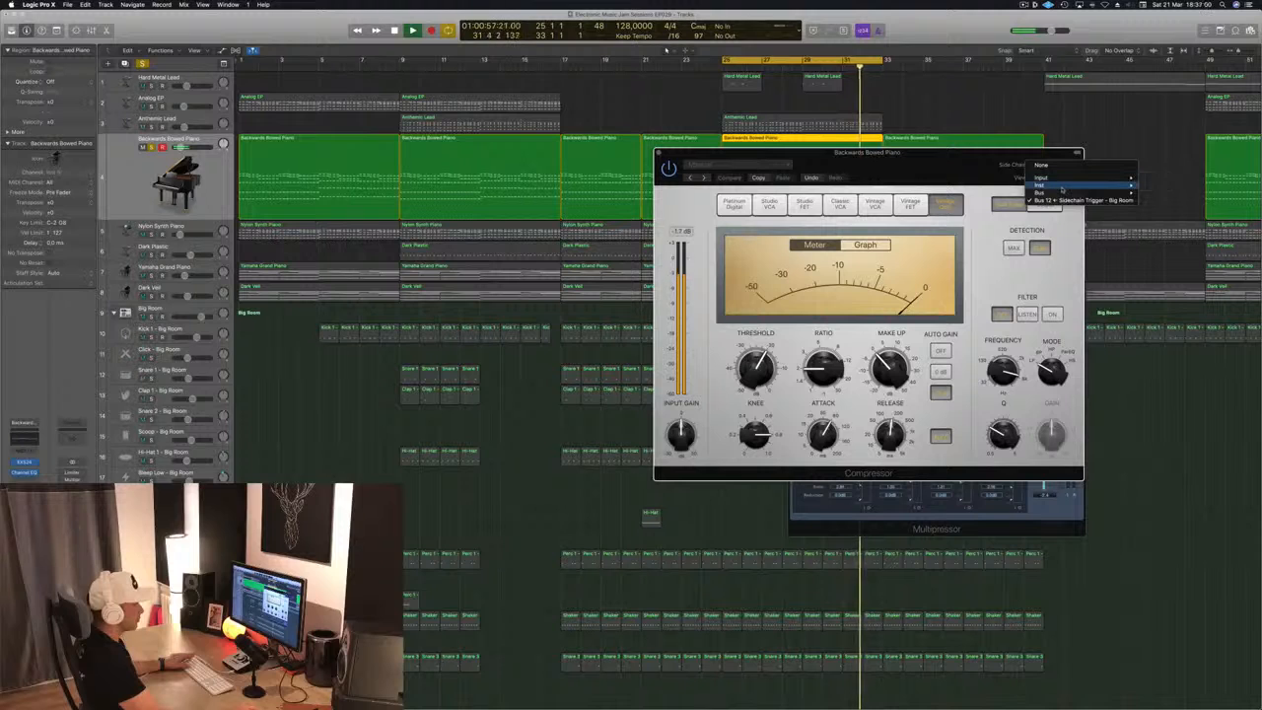
pyautogui.moveTo(1062, 188)
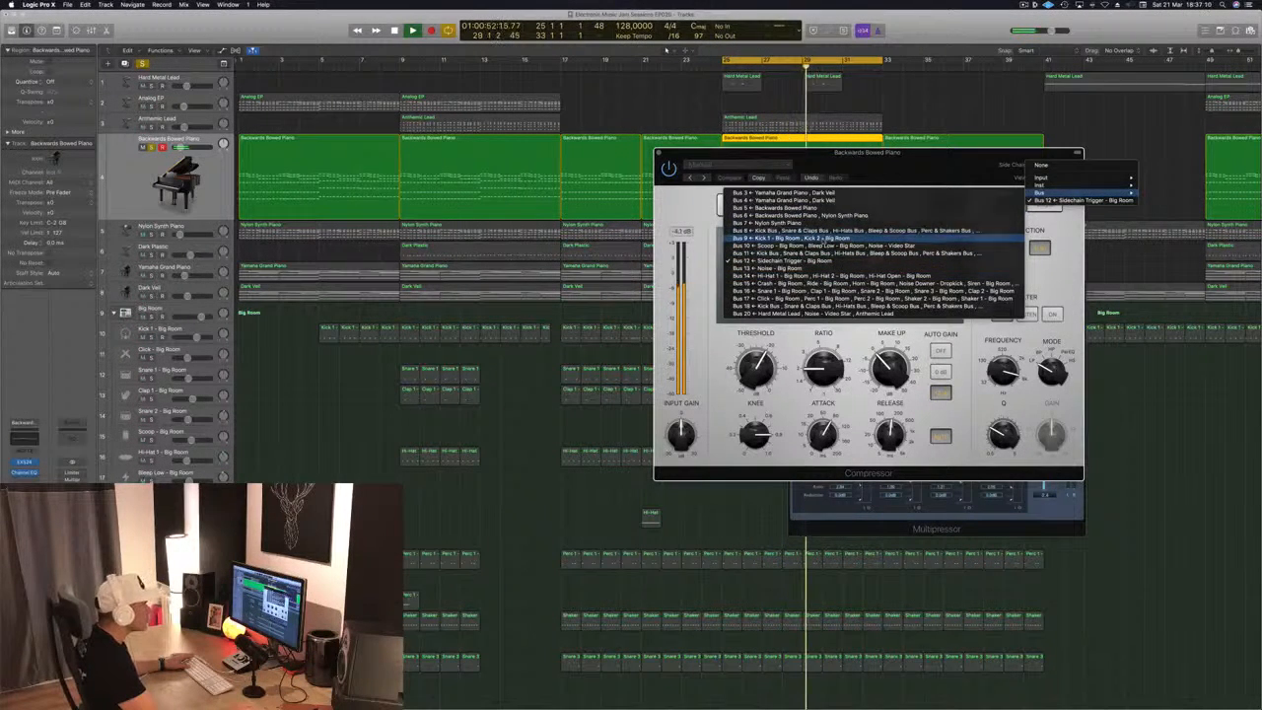
pyautogui.click(986, 230)
# Return the Compressor's side chain to Bus 12, Sidechain Trigger - Big Room, and shift the plug-in window slightly
pyautogui.click(1050, 163)
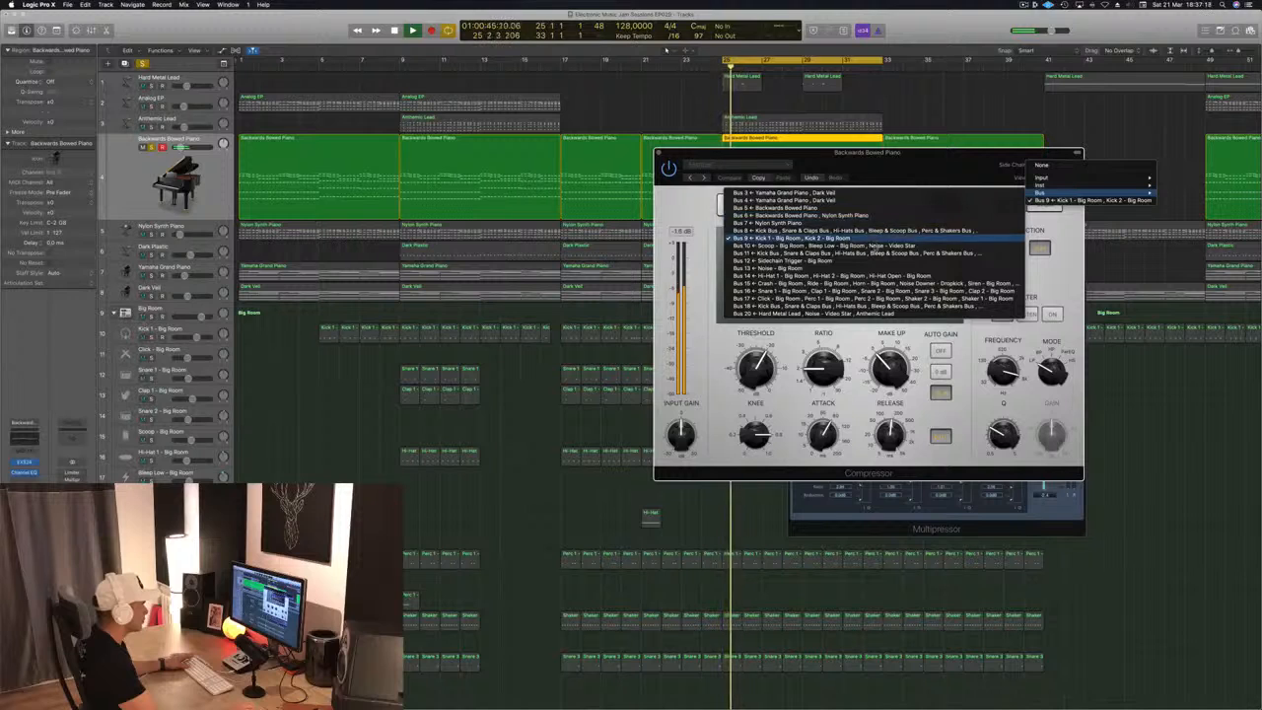
pyautogui.click(869, 263)
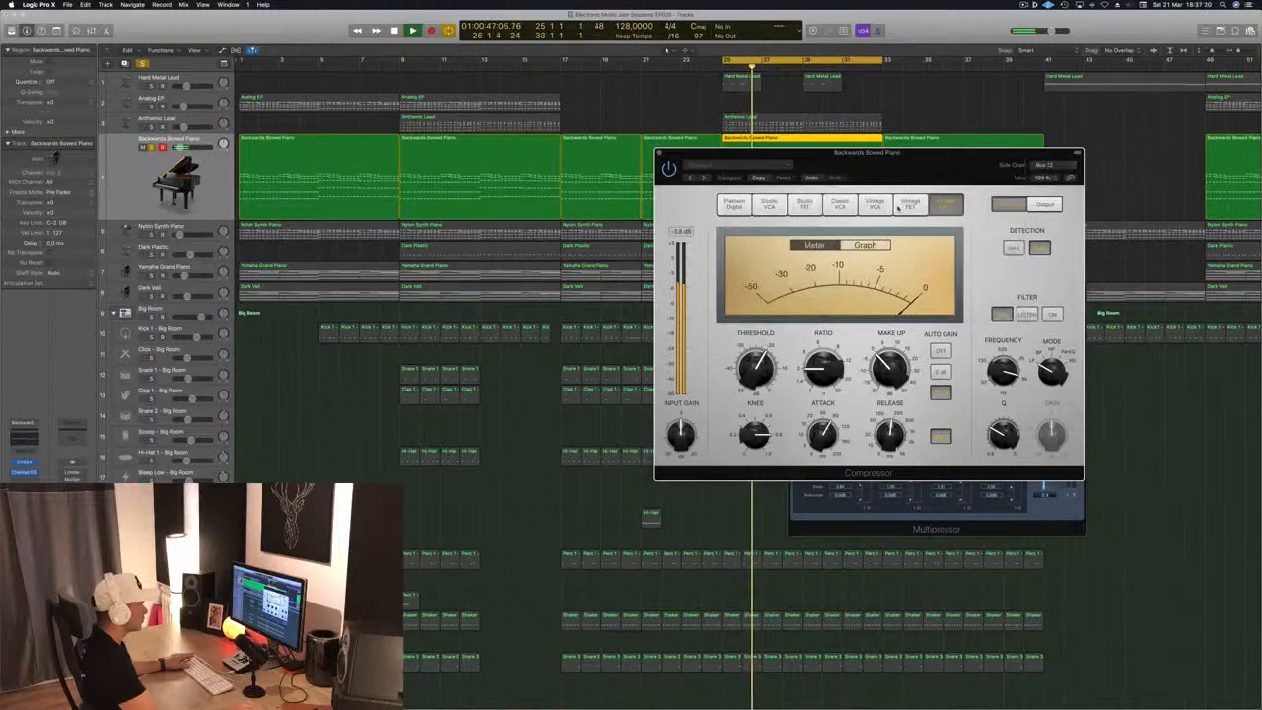
pyautogui.moveTo(965, 175); pyautogui.dragTo(947, 153)
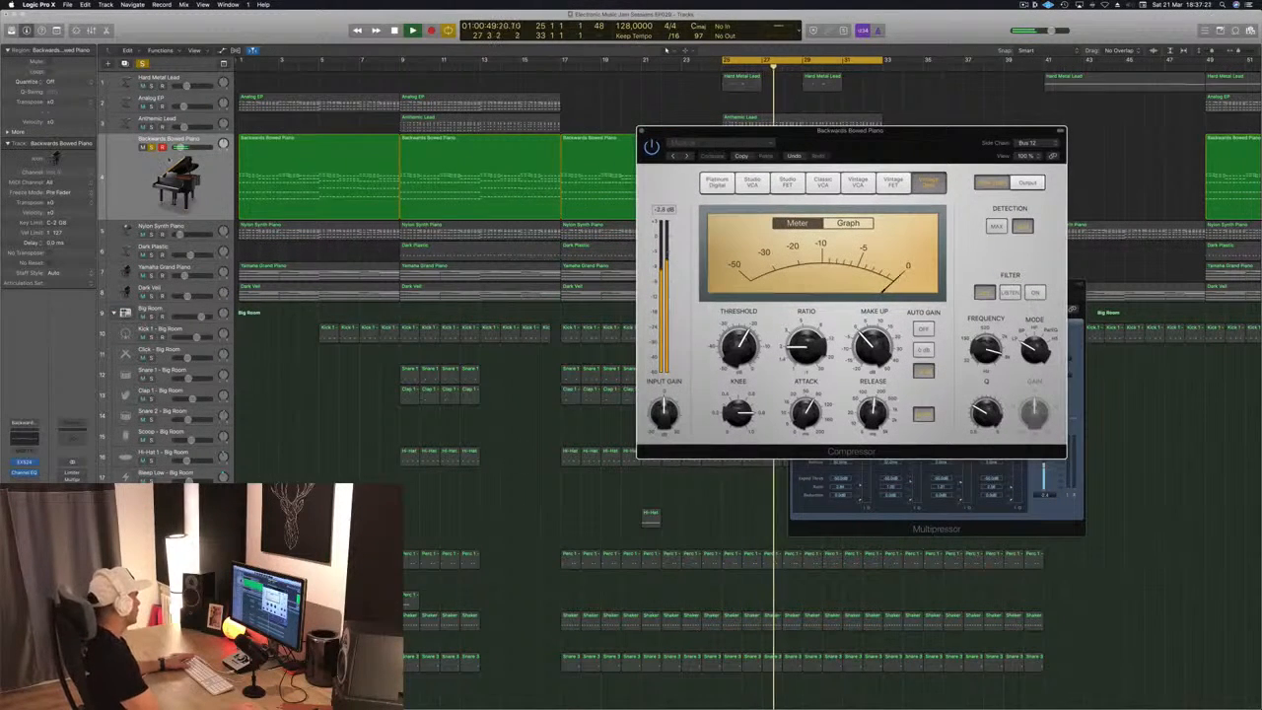
# Select the Sidechain Trigger - Big Room track below the drum tracks to check its kick regions during playback
pyautogui.scroll(-6, 512, 395)
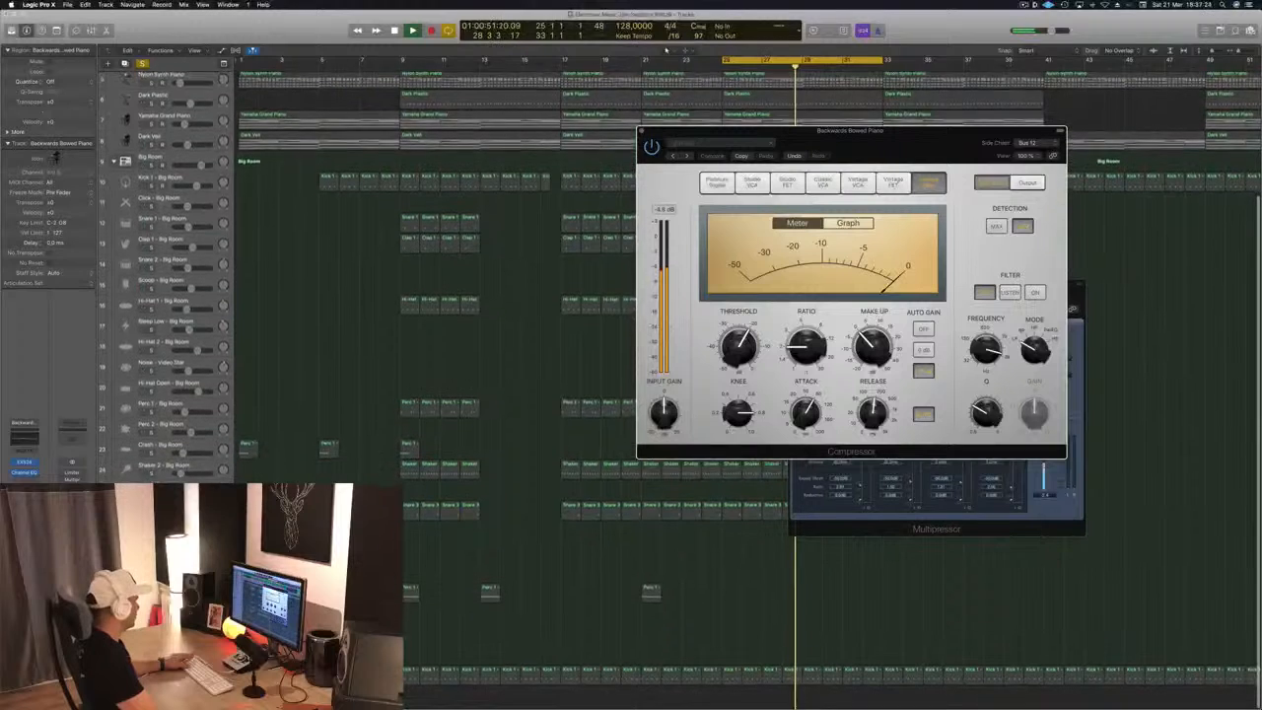
pyautogui.click(166, 676)
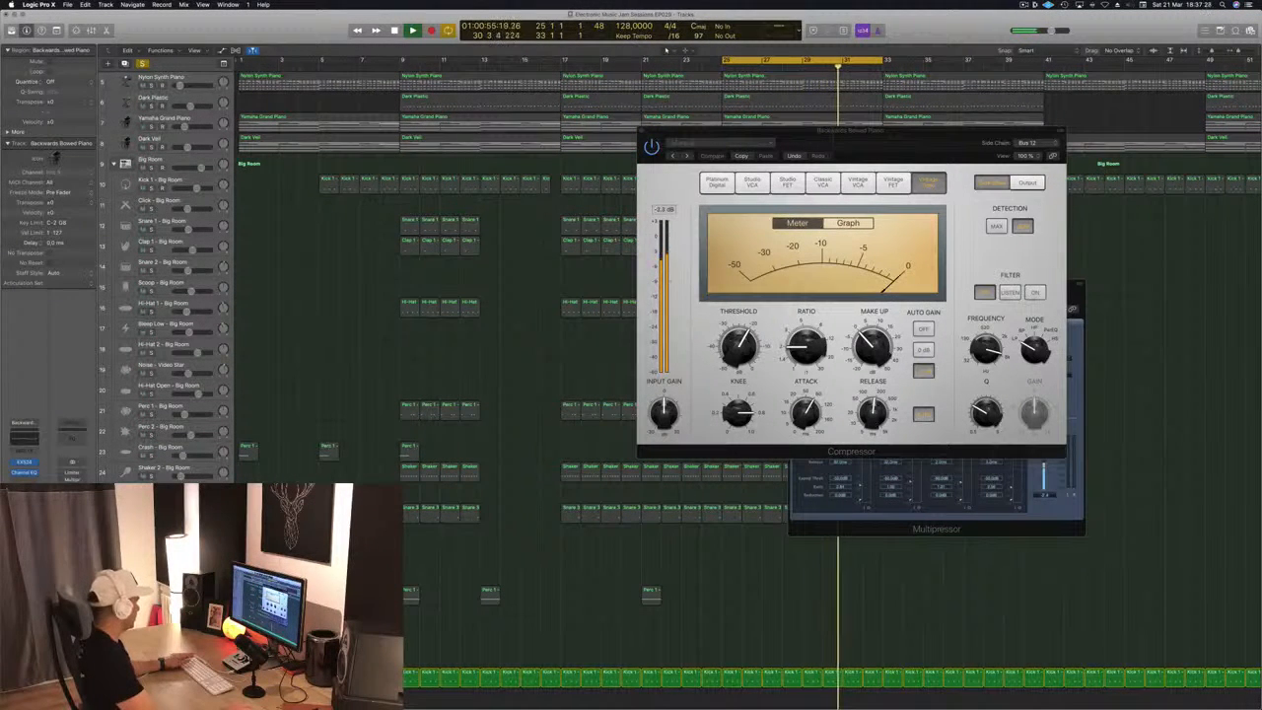
pyautogui.click(165, 677)
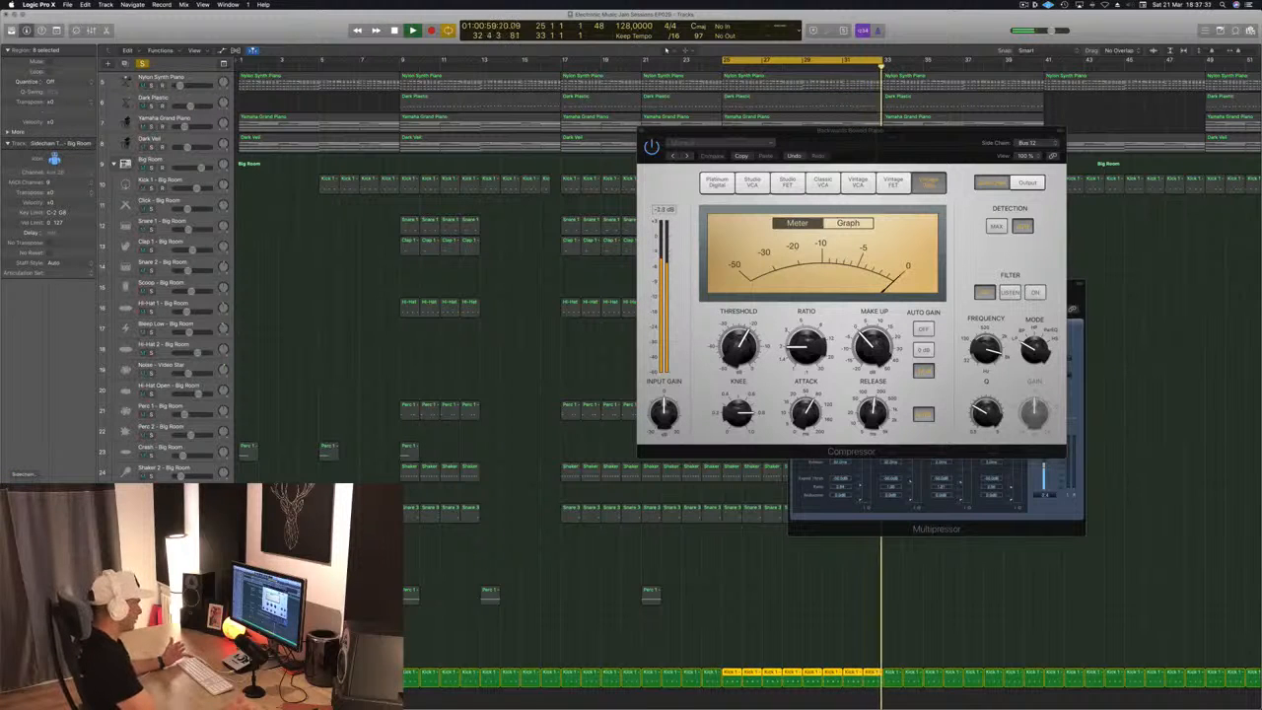
pyautogui.scroll(5, 439, 282)
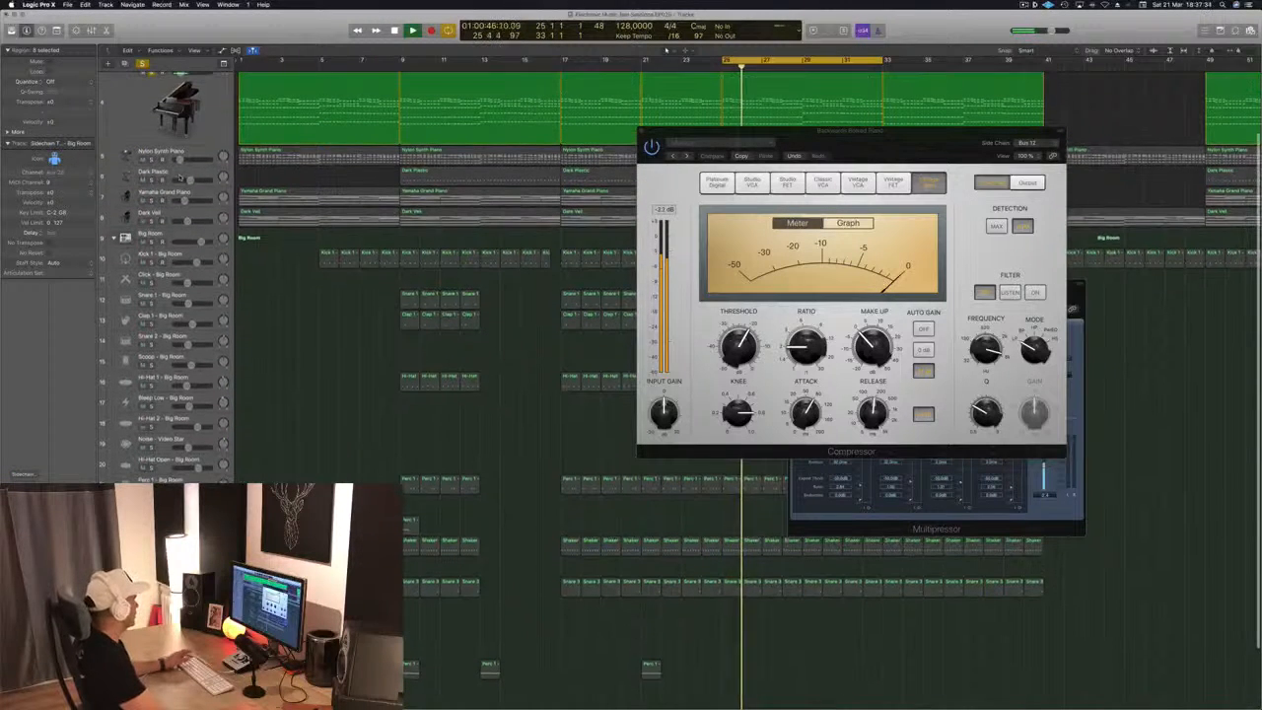
# Solo and select the Nylon Synth Piano track, and move the Compressor window clear of the track regions
pyautogui.click(152, 160)
pyautogui.click(192, 156)
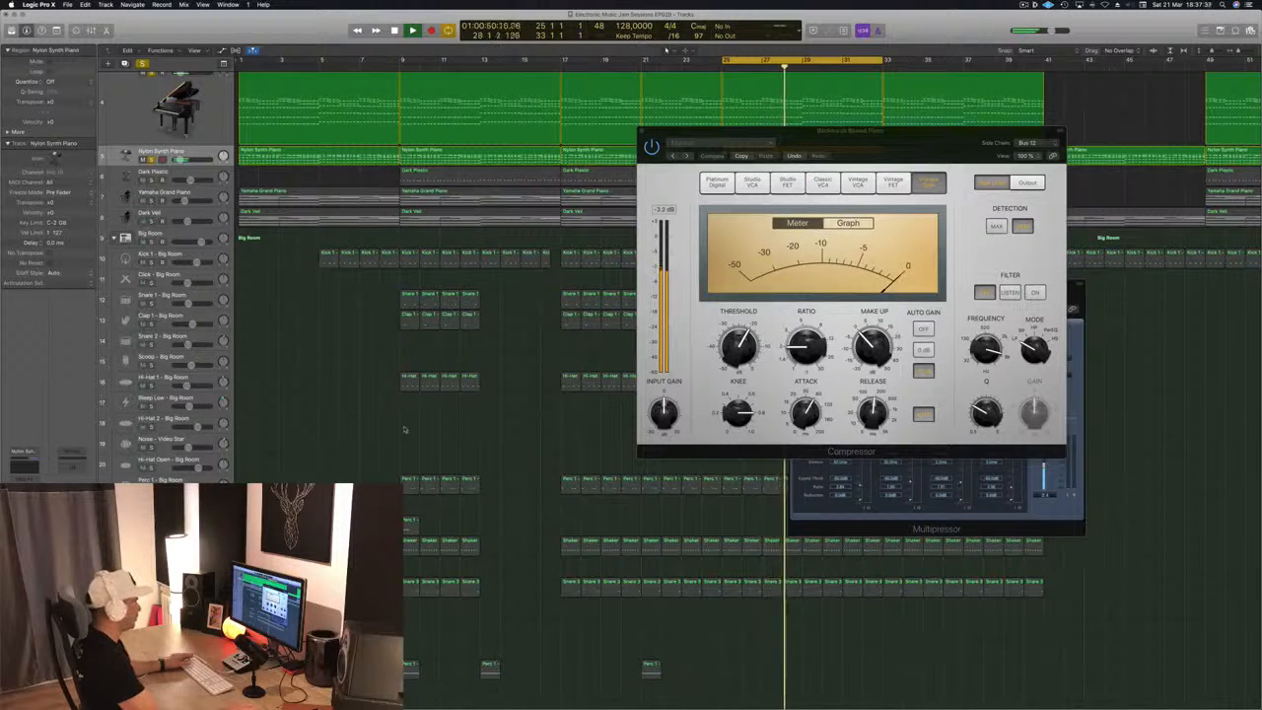
pyautogui.scroll(3, 405, 429)
pyautogui.moveTo(898, 154); pyautogui.dragTo(856, 173)
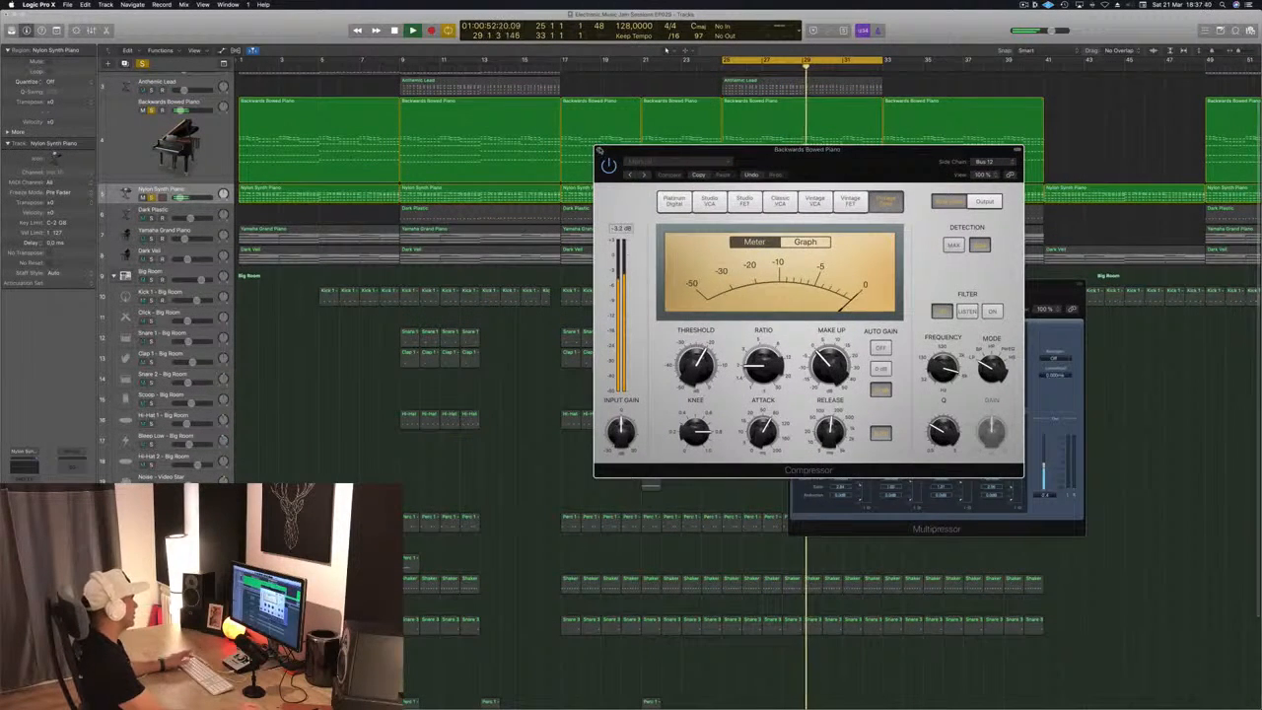
# Stop playback, replace the Backwards Bowed Piano Compressor with a Factory Default one, and set its side chain to Bus 12
pyautogui.click(598, 150)
pyautogui.press('space')
pyautogui.click(187, 141)
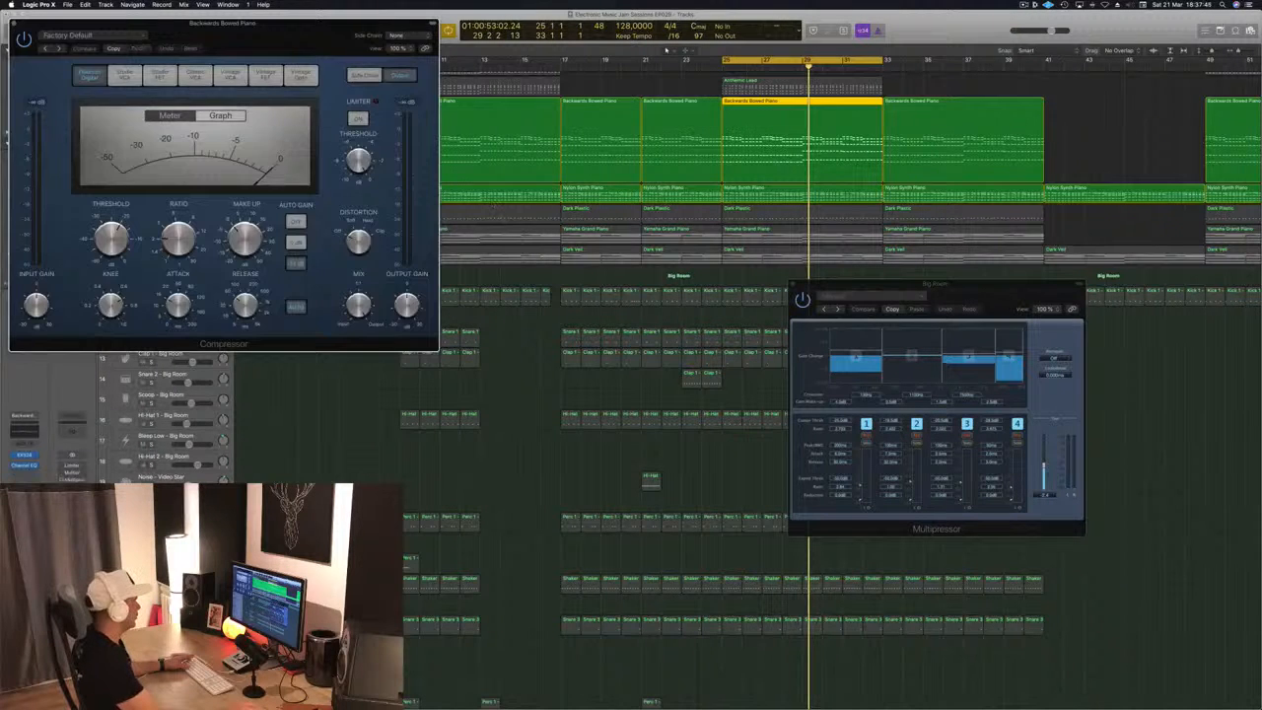
pyautogui.moveTo(394, 25); pyautogui.dragTo(789, 89)
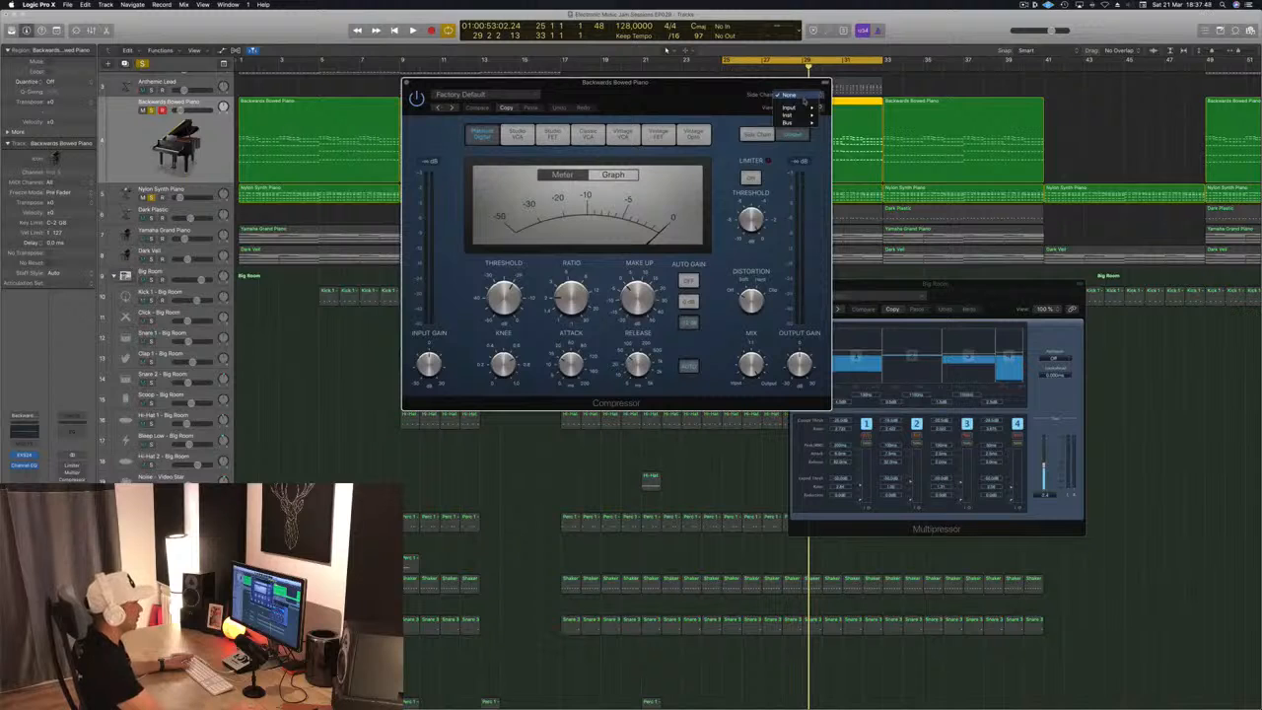
pyautogui.moveTo(810, 122)
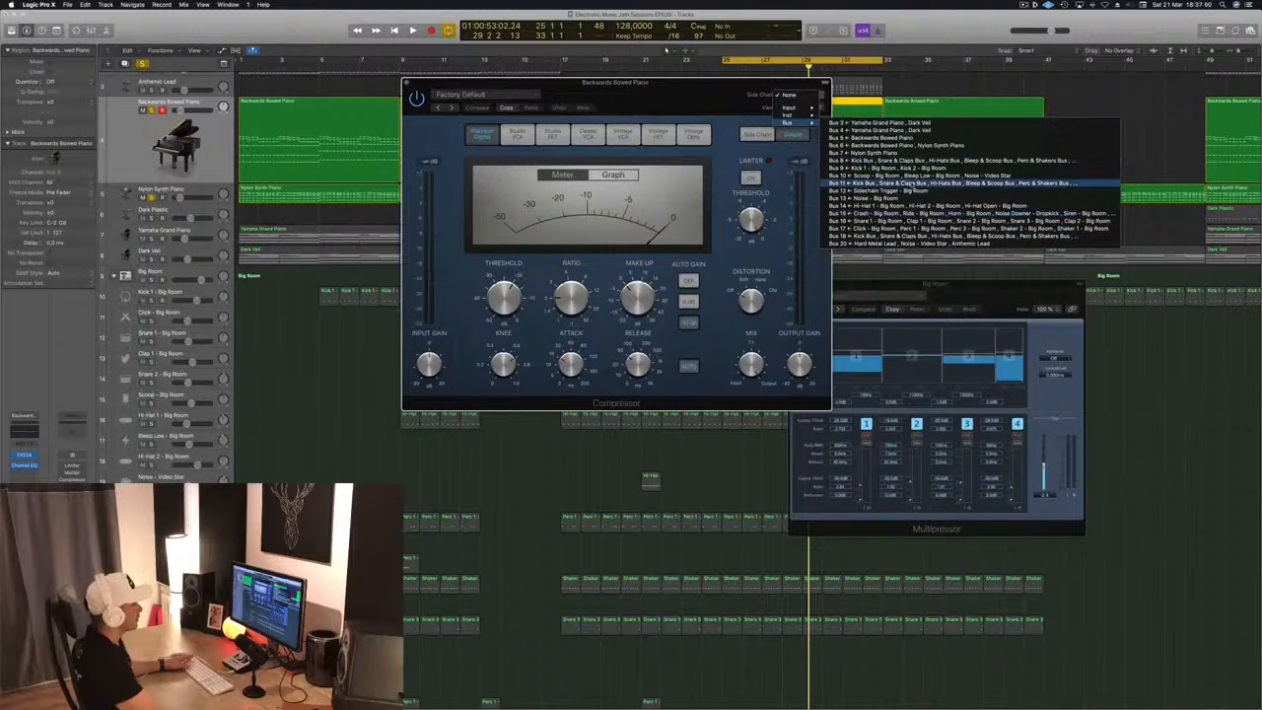
pyautogui.click(914, 198)
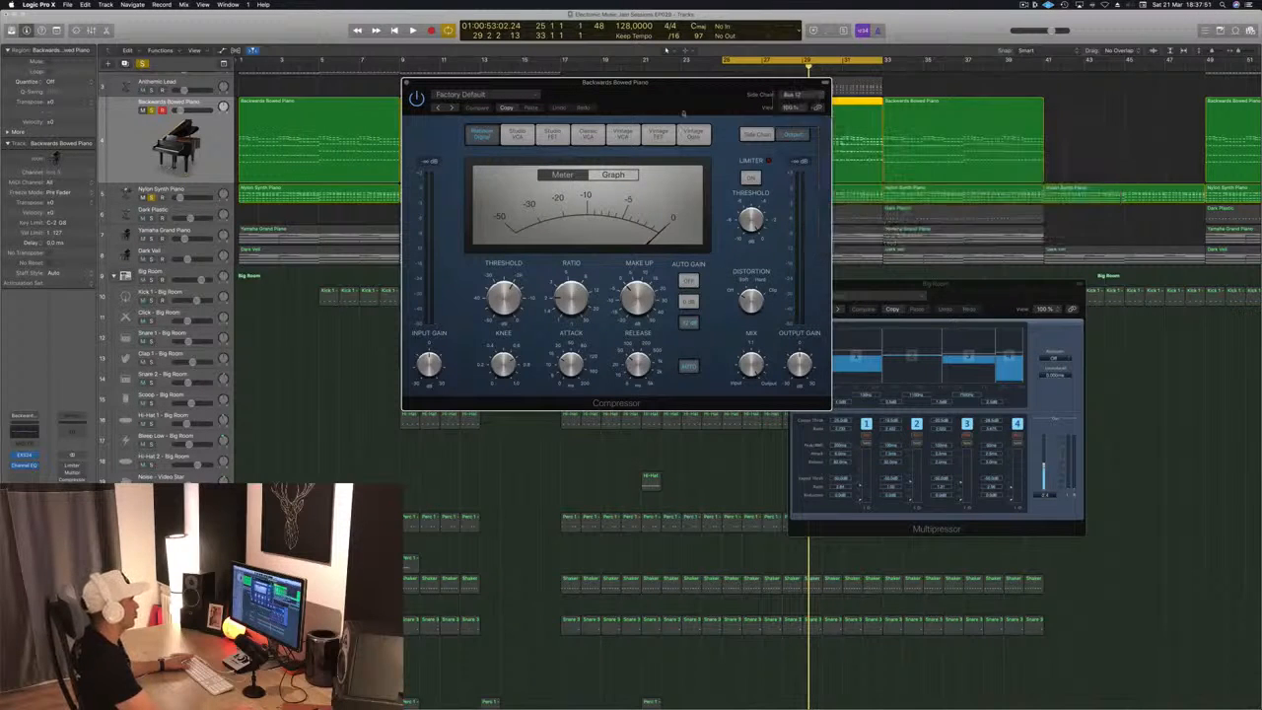
# Play the loop to check the new Compressor's gain-reduction meter, stop playback, and close the plug-in window
pyautogui.moveTo(682, 103); pyautogui.dragTo(934, 209)
pyautogui.press('space')
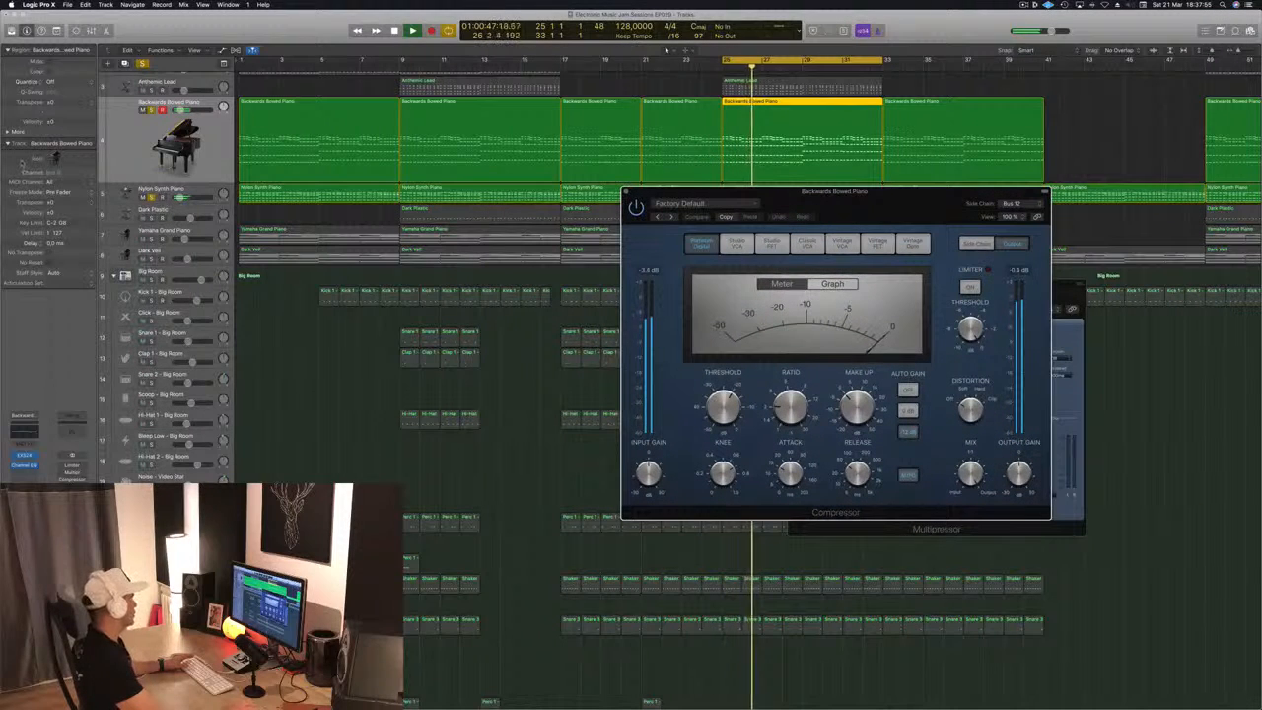
pyautogui.click(210, 170)
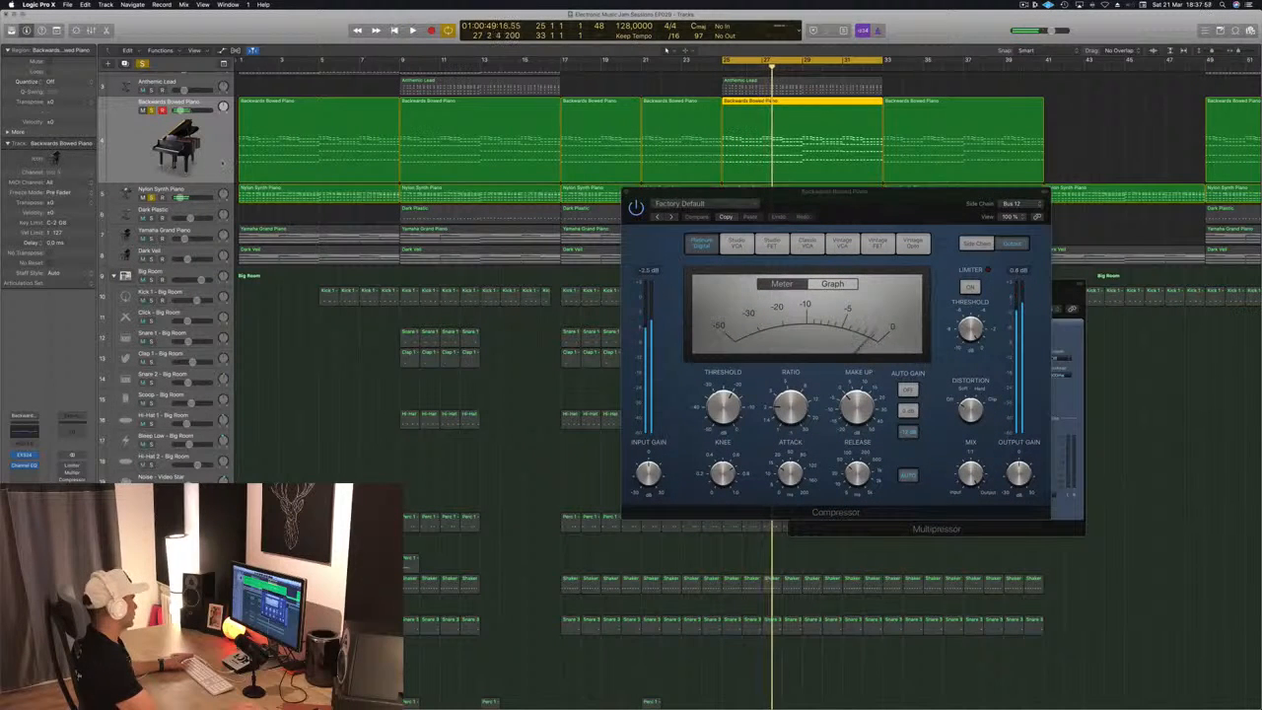
pyautogui.moveTo(882, 212); pyautogui.dragTo(837, 245)
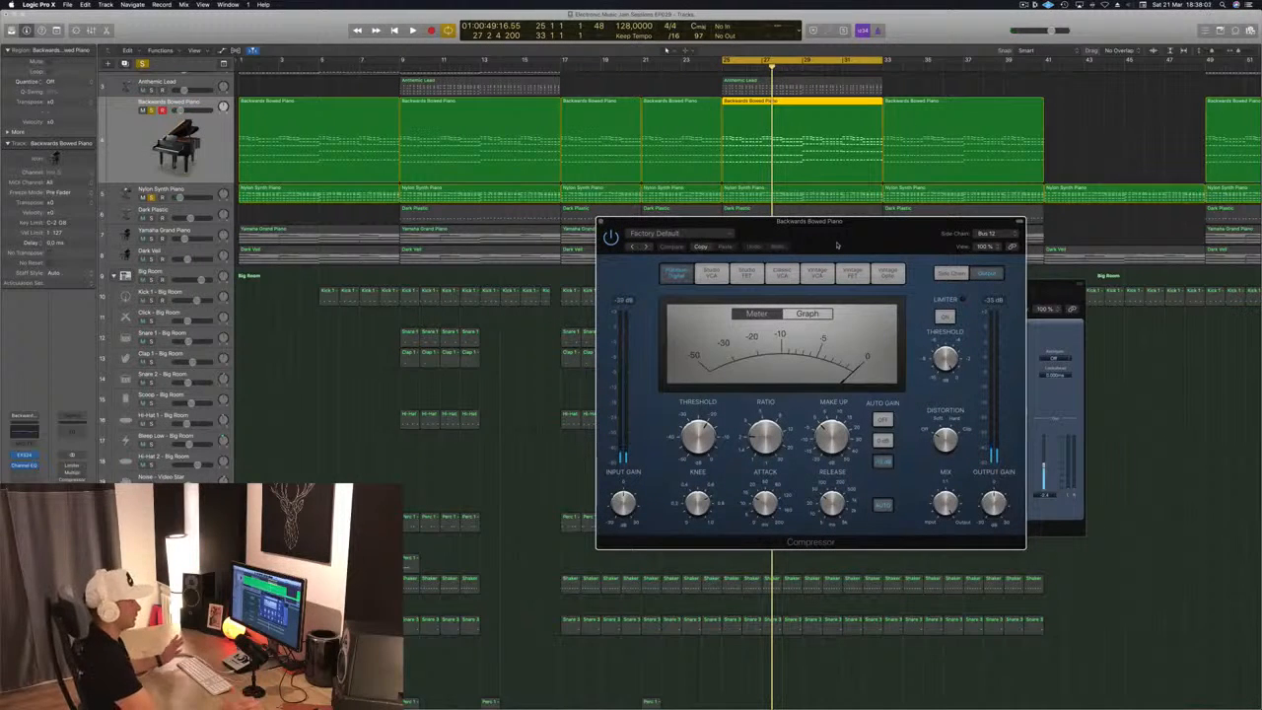
pyautogui.moveTo(837, 246); pyautogui.dragTo(795, 253)
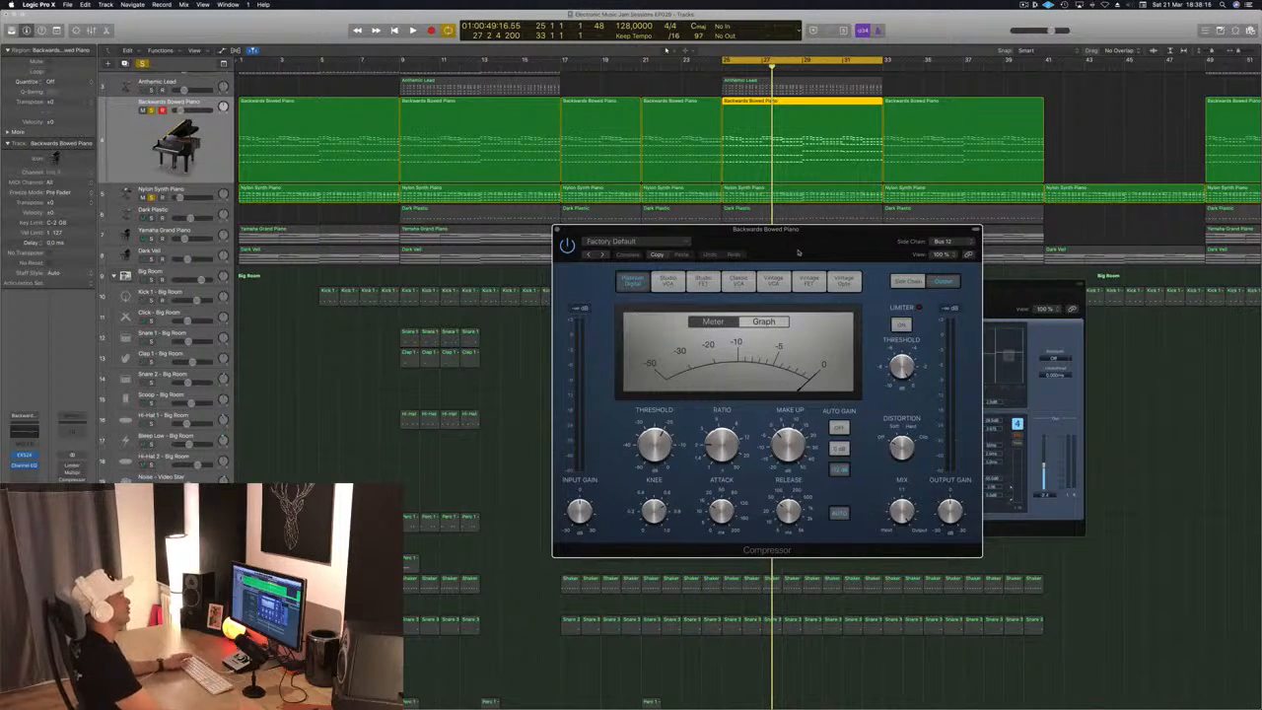
pyautogui.moveTo(799, 253); pyautogui.dragTo(715, 245)
pyautogui.click(456, 236)
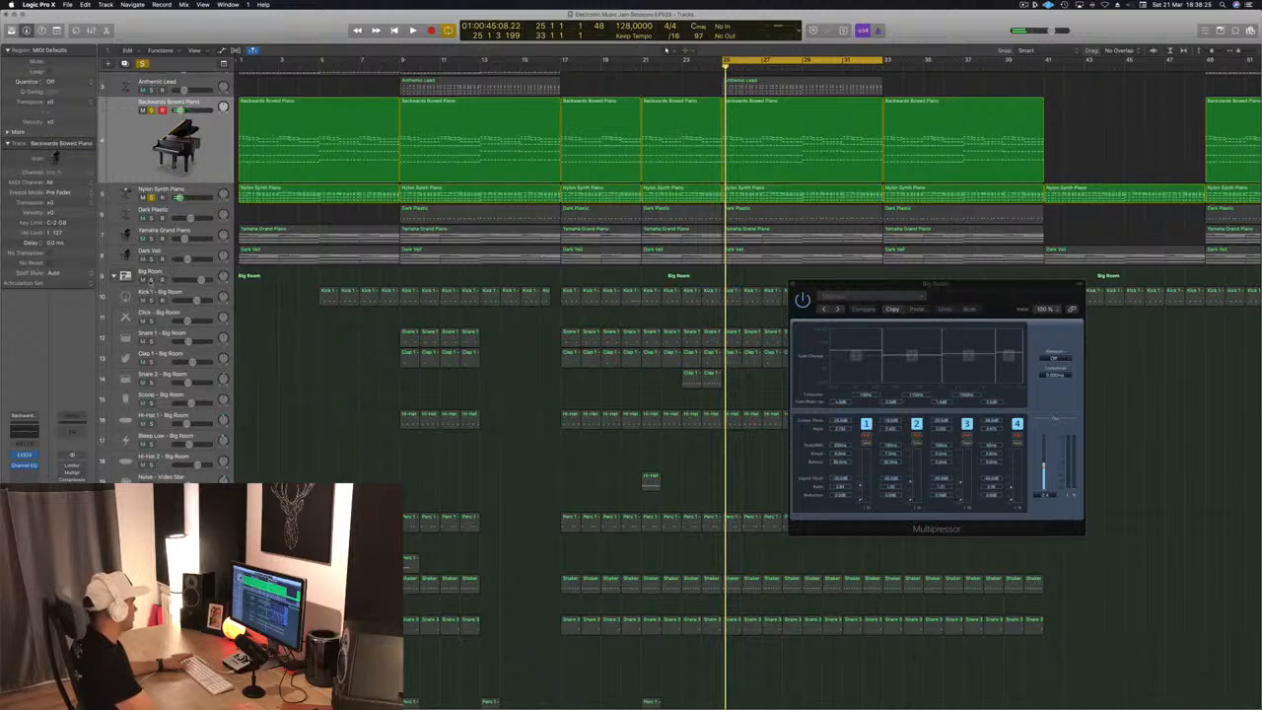
# Play the loop with Big Room and Dark Plastic soloed, mute Backwards Bowed Piano, and select Nylon Synth Piano
pyautogui.press('space')
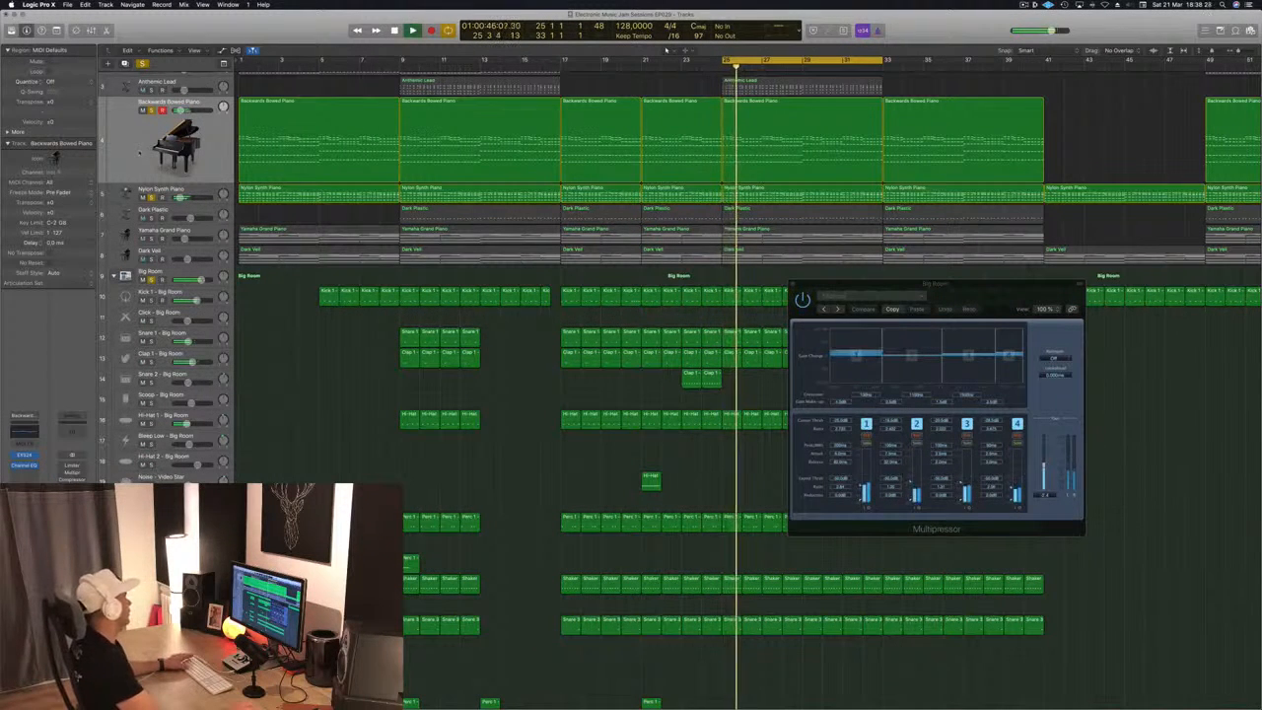
pyautogui.click(202, 210)
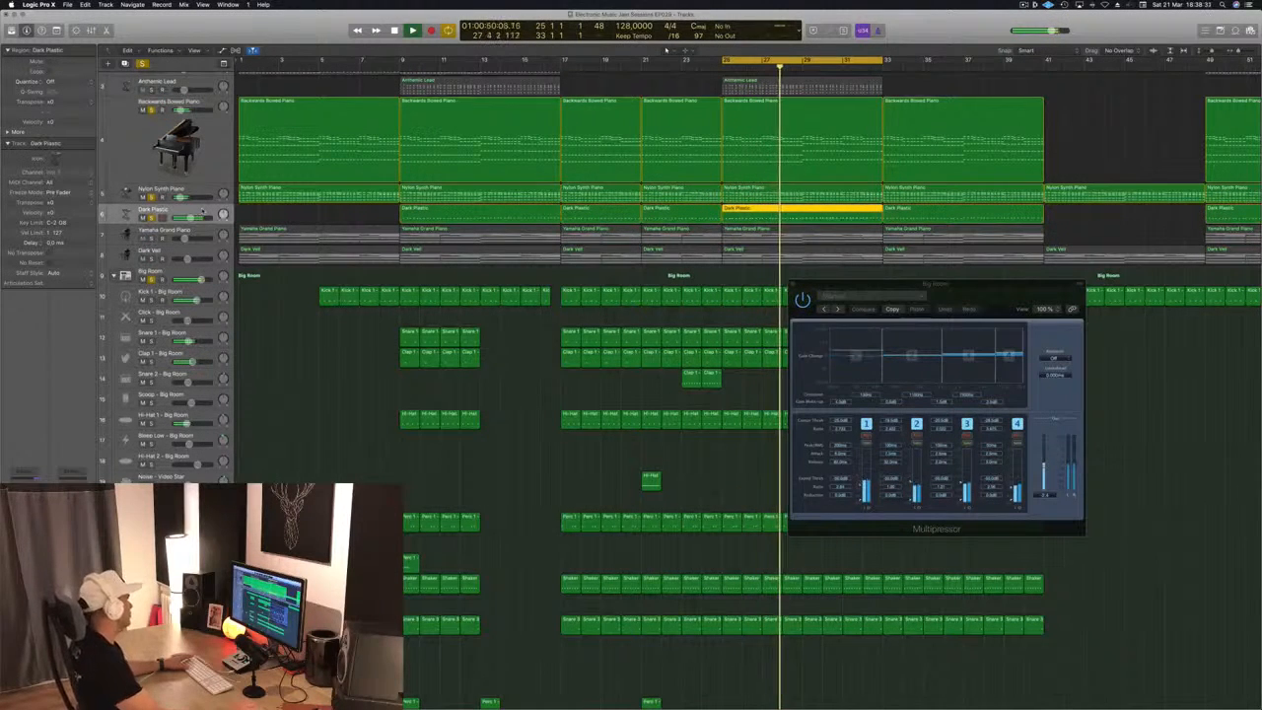
pyautogui.click(143, 110)
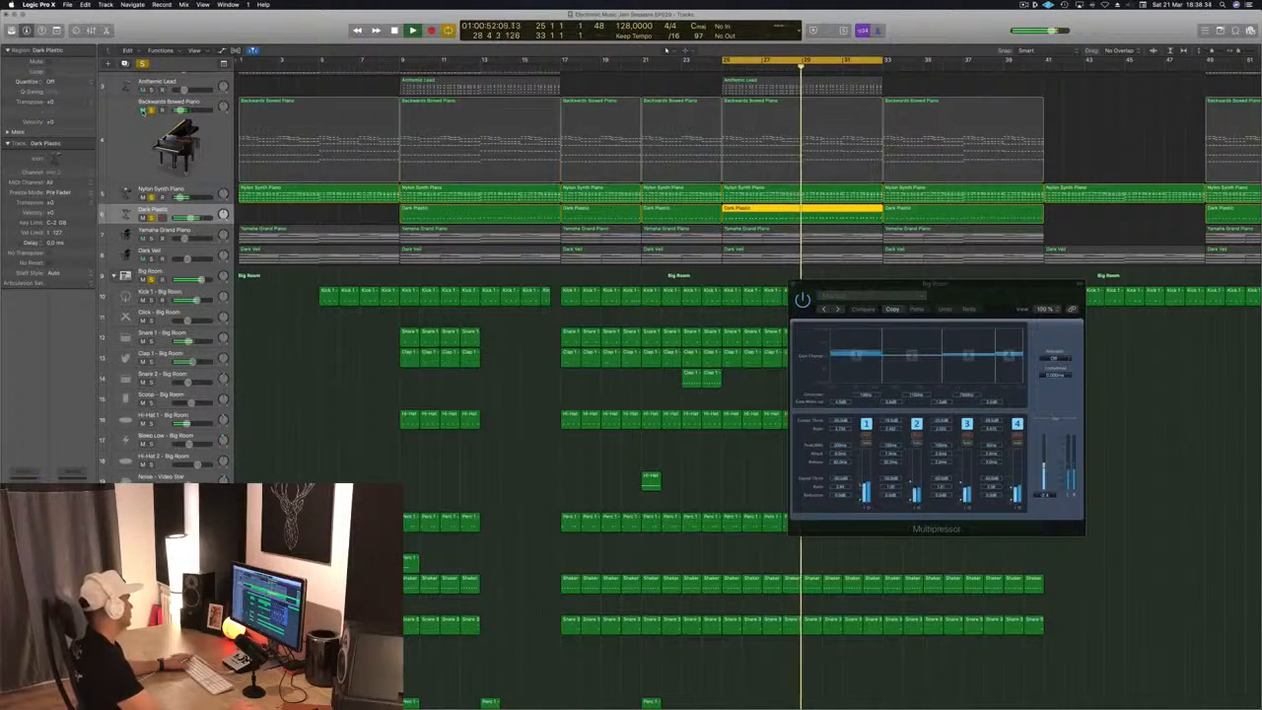
pyautogui.click(125, 189)
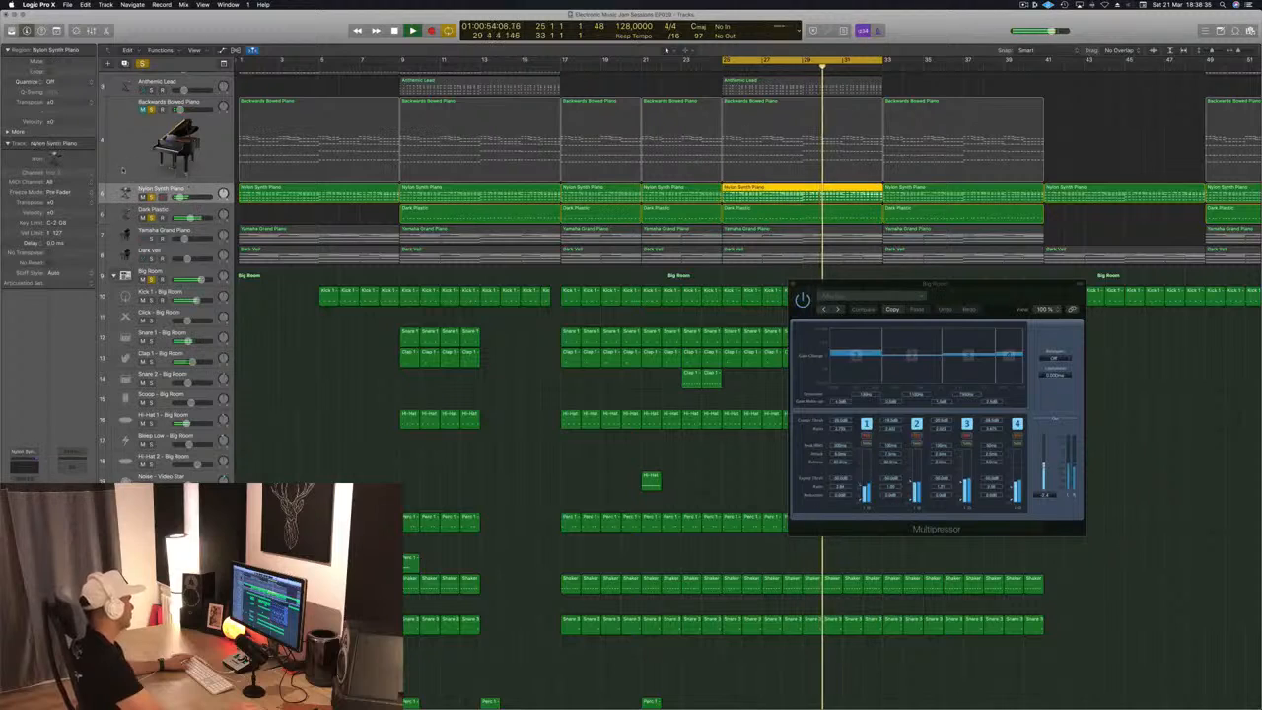
# Try copying the Analog EP region from bar 9 to bar 25, and undo the copy
pyautogui.scroll(3, 254, 129)
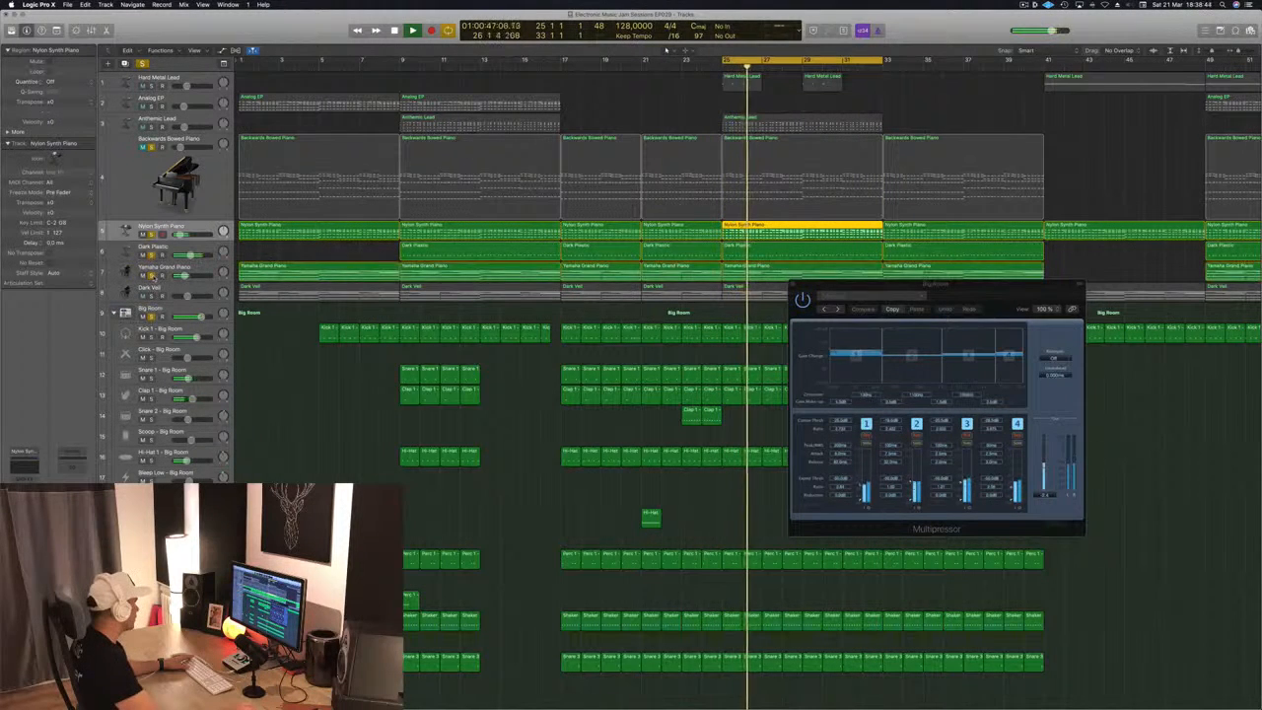
pyautogui.click(652, 99)
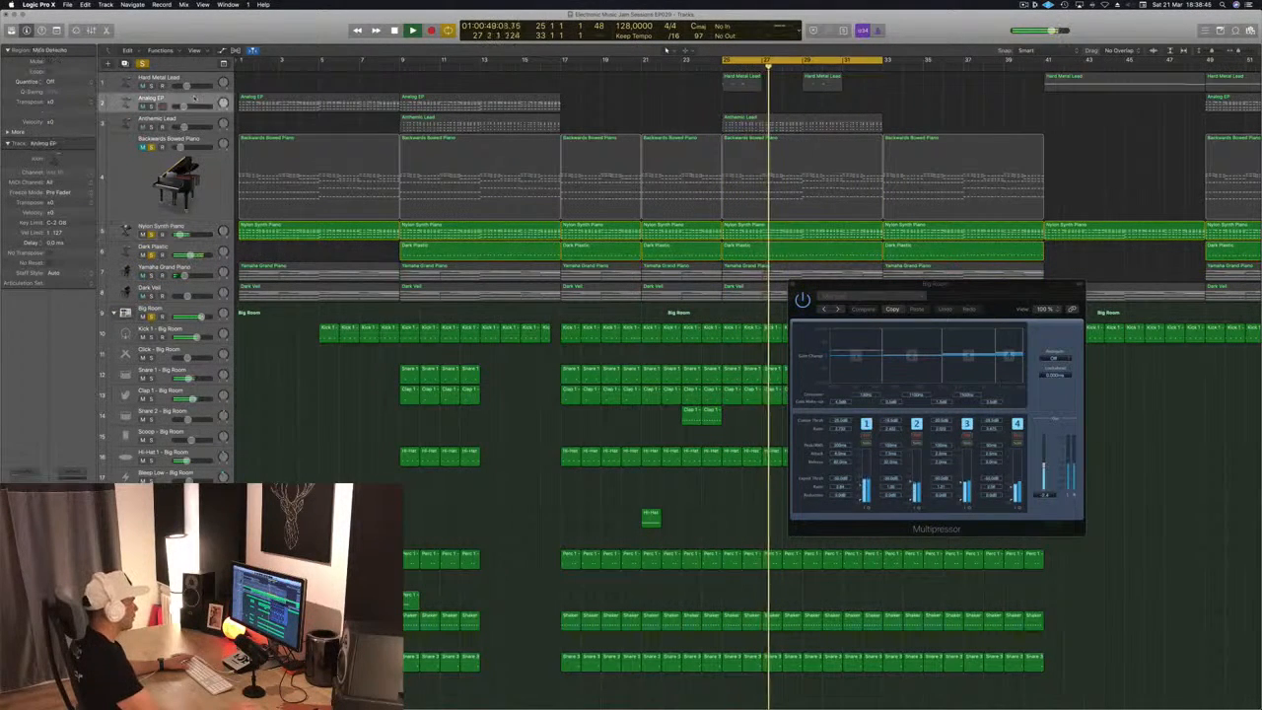
pyautogui.click(449, 98)
pyautogui.moveTo(449, 98); pyautogui.dragTo(787, 107)
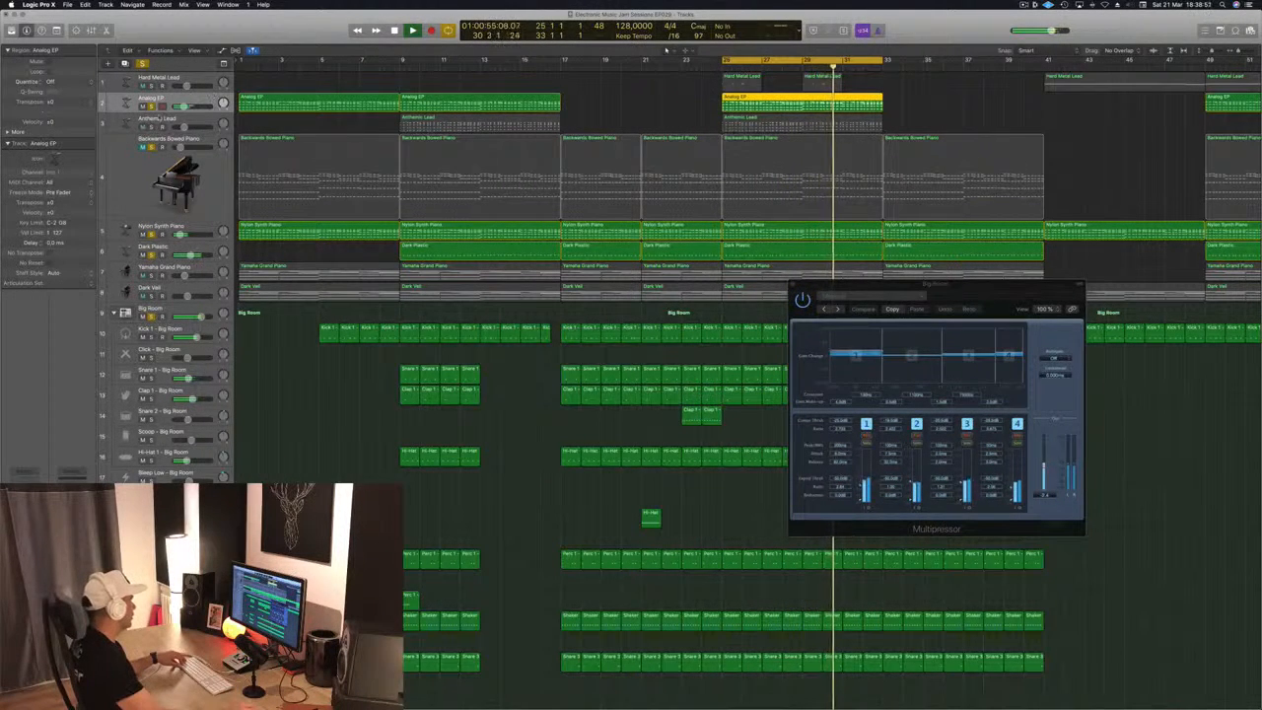
pyautogui.press('super+z')
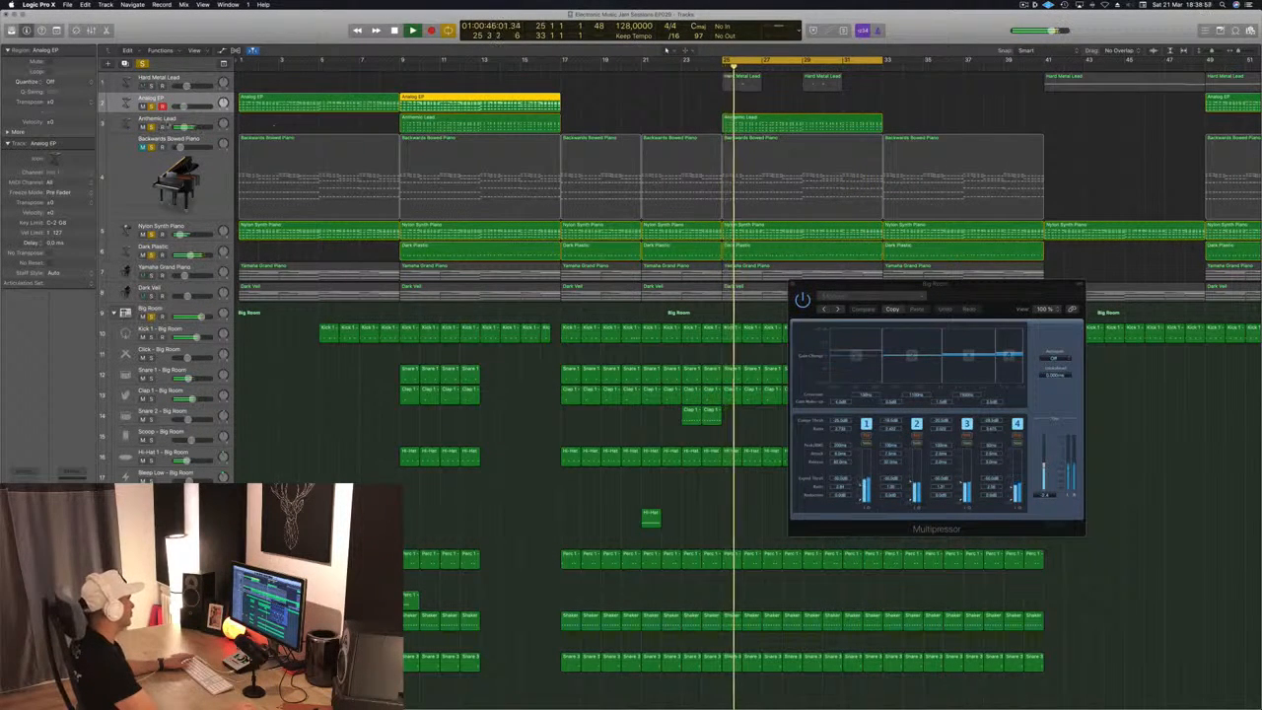
# Select the soloed Anthemic Lead track, unmute Backwards Bowed Piano, and make the piano track active
pyautogui.click(119, 125)
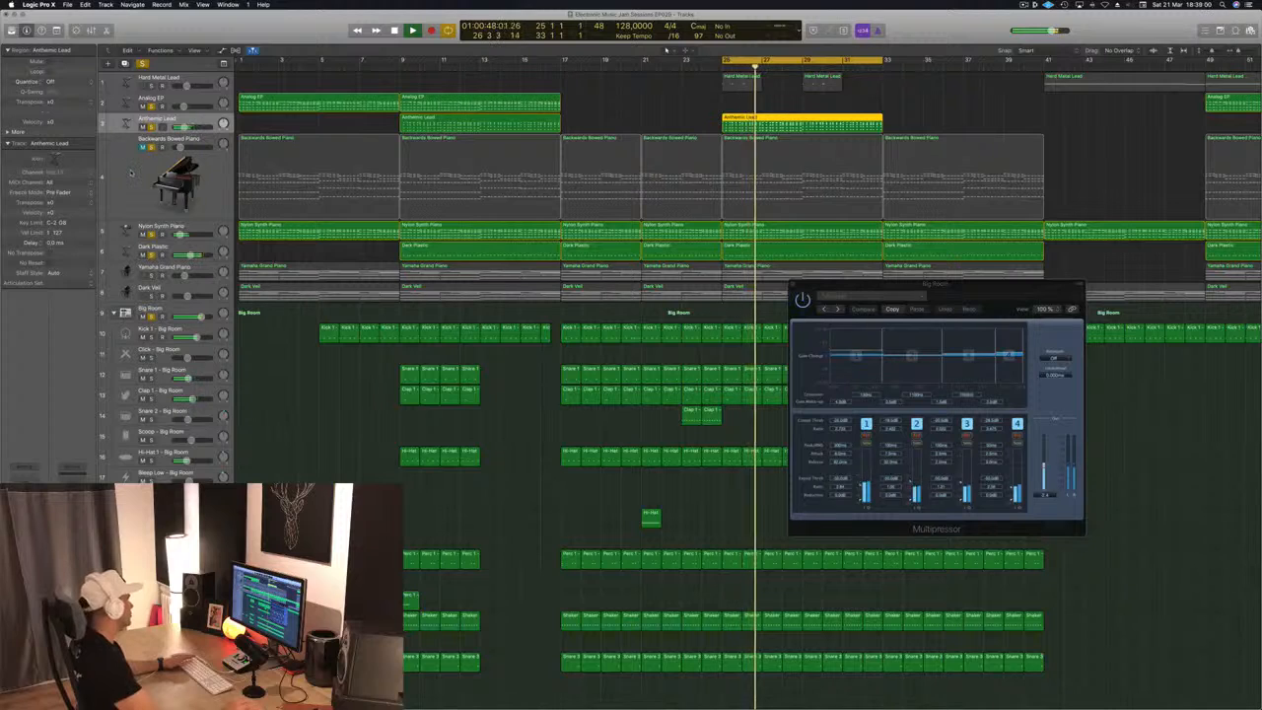
pyautogui.click(143, 148)
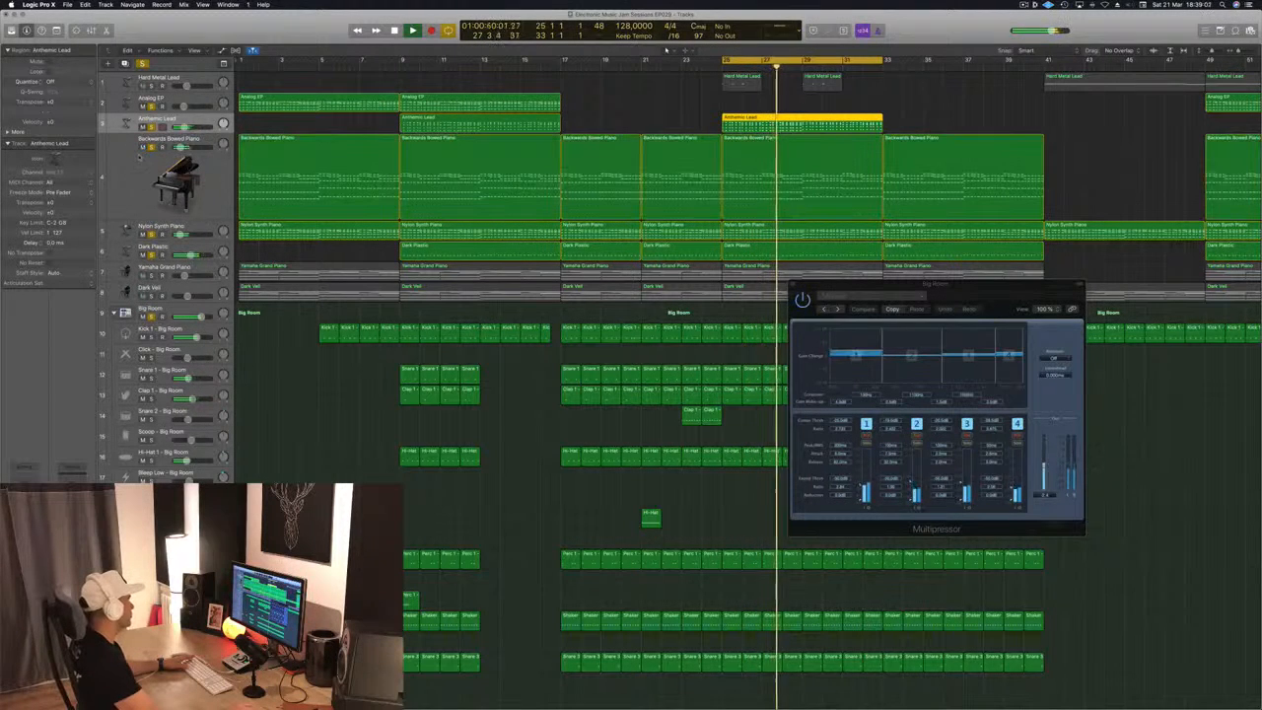
pyautogui.click(136, 182)
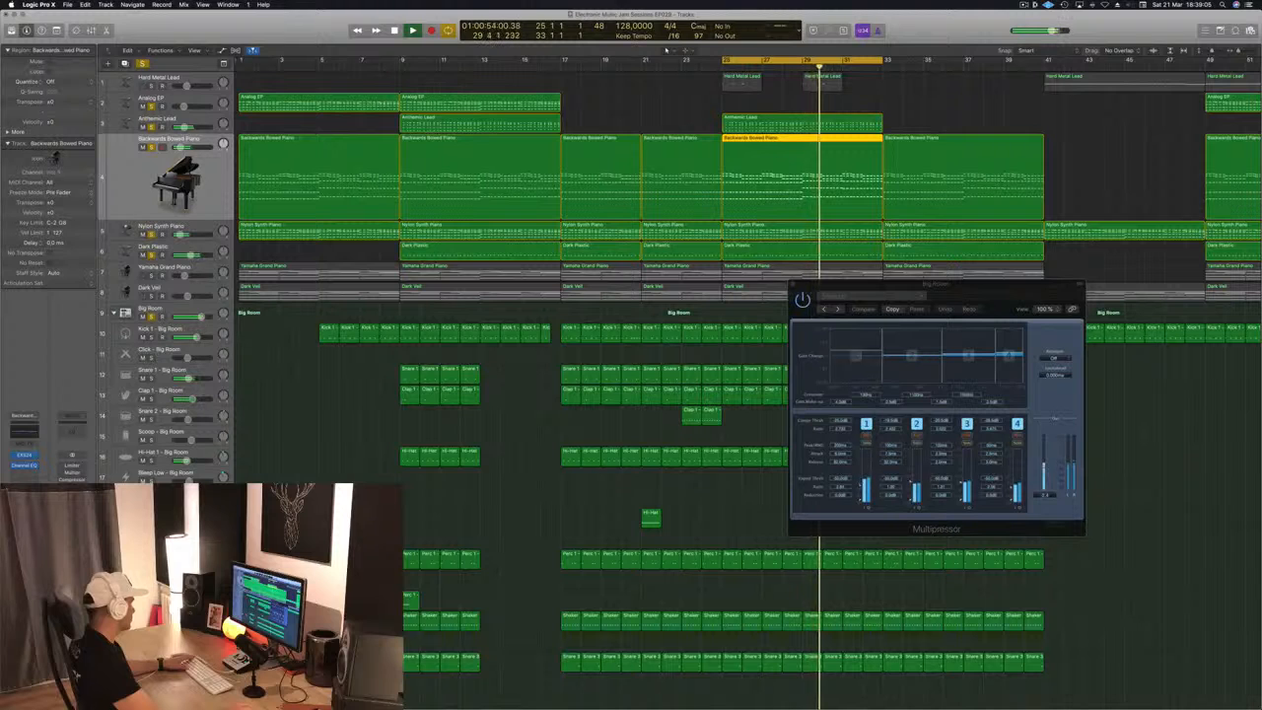
# Open the Backwards Bowed Piano Compressor, adjust its threshold while the loop plays, and close the plug-in window
pyautogui.click(25, 473)
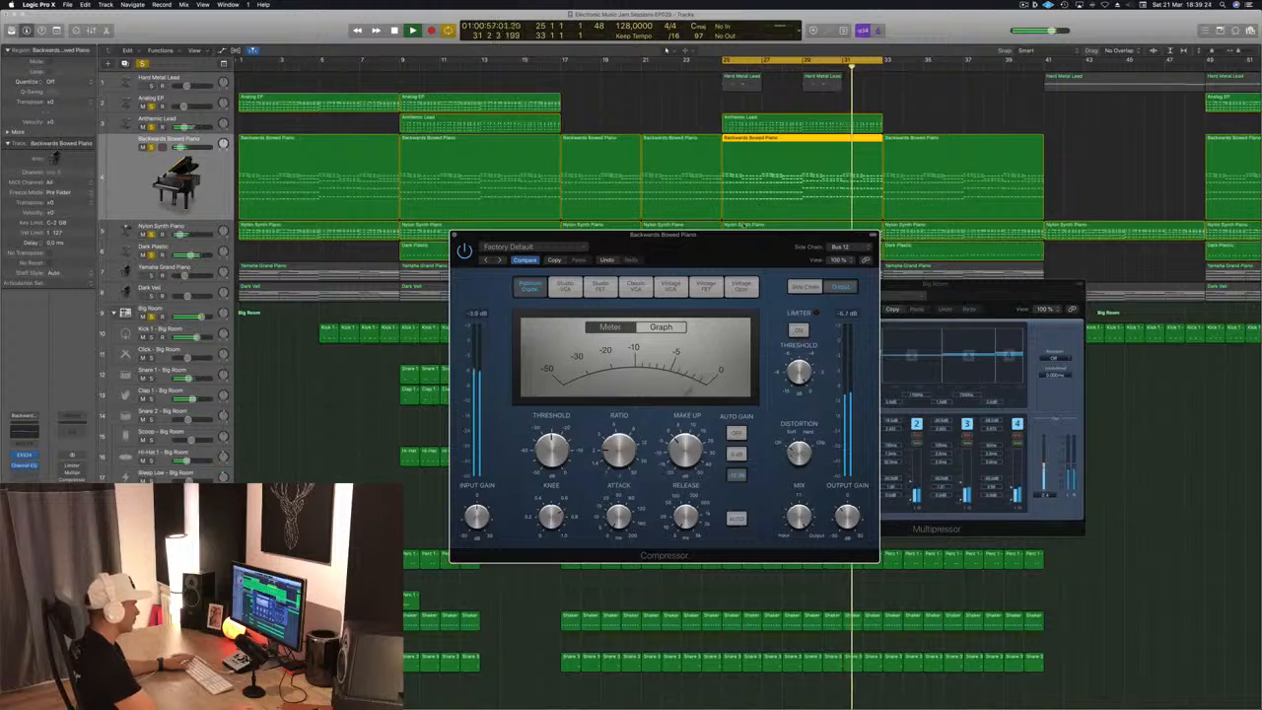
pyautogui.moveTo(744, 243); pyautogui.dragTo(766, 238)
pyautogui.moveTo(656, 237); pyautogui.dragTo(664, 236)
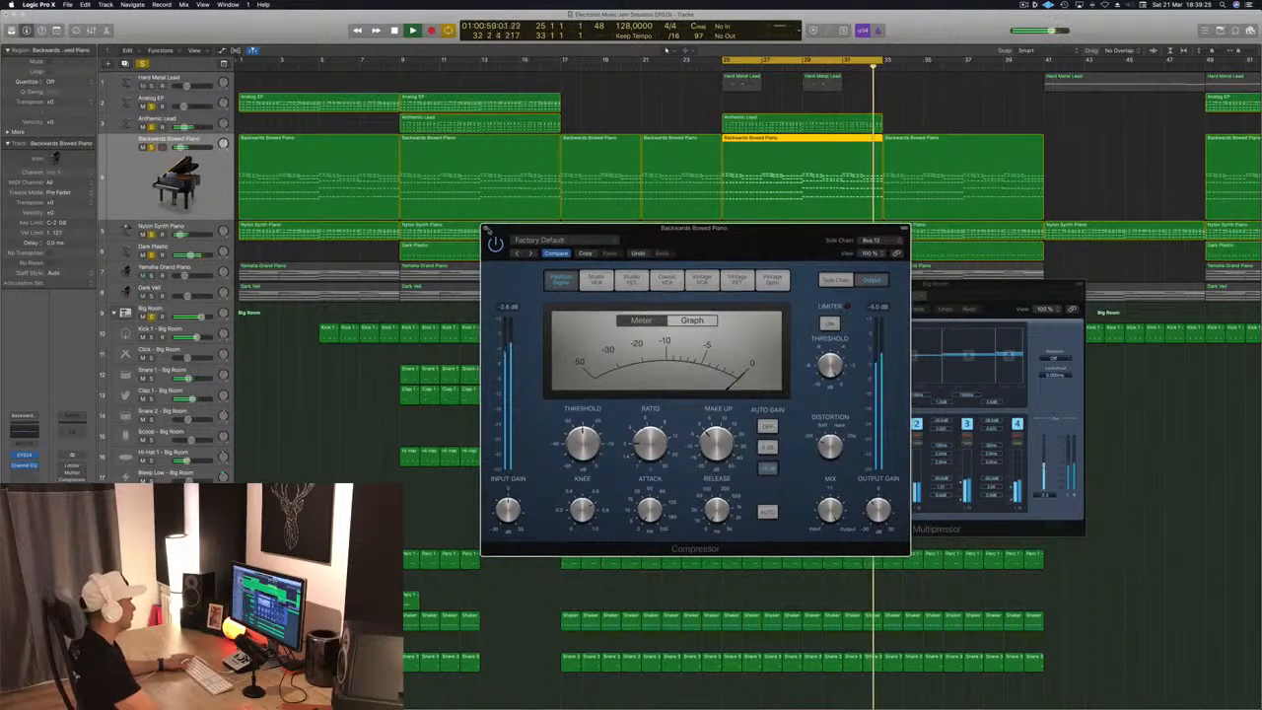
pyautogui.click(486, 229)
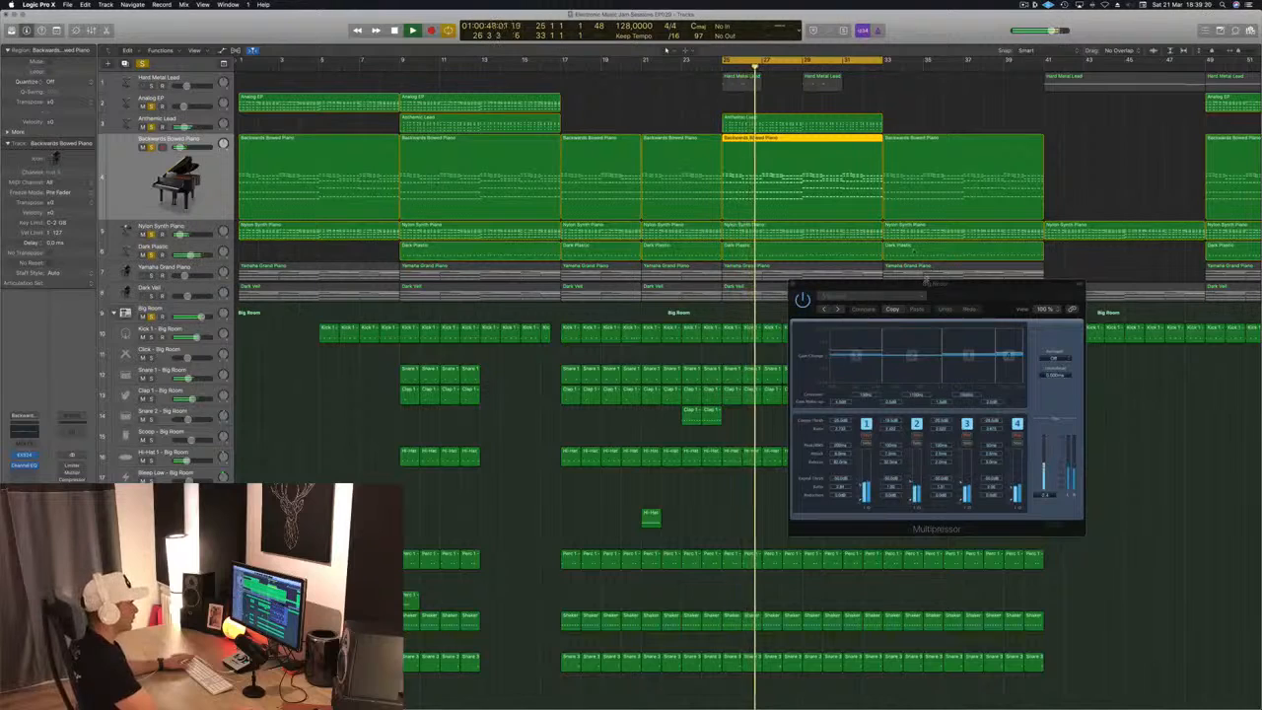
# Close the Multipressor window, clear the other solos, and solo only the Anthemic Lead track
pyautogui.moveTo(925, 281); pyautogui.dragTo(836, 283)
pyautogui.click(704, 295)
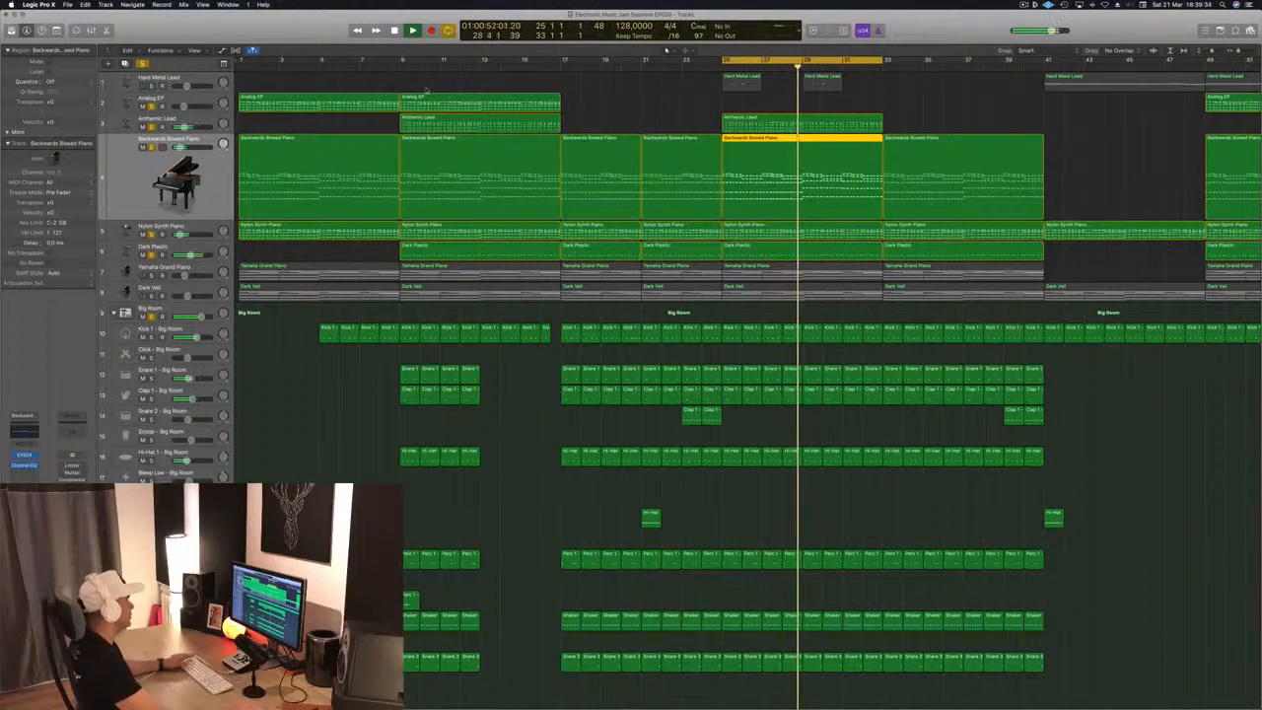
pyautogui.click(193, 121)
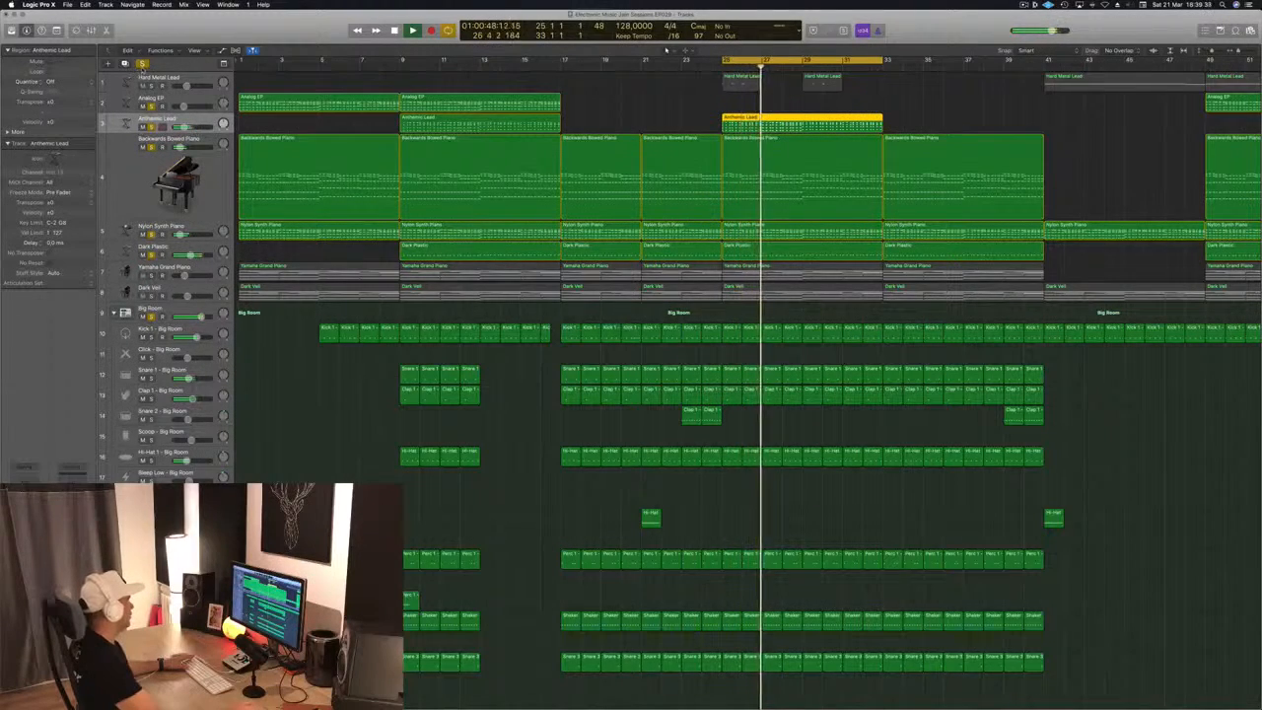
pyautogui.click(151, 106)
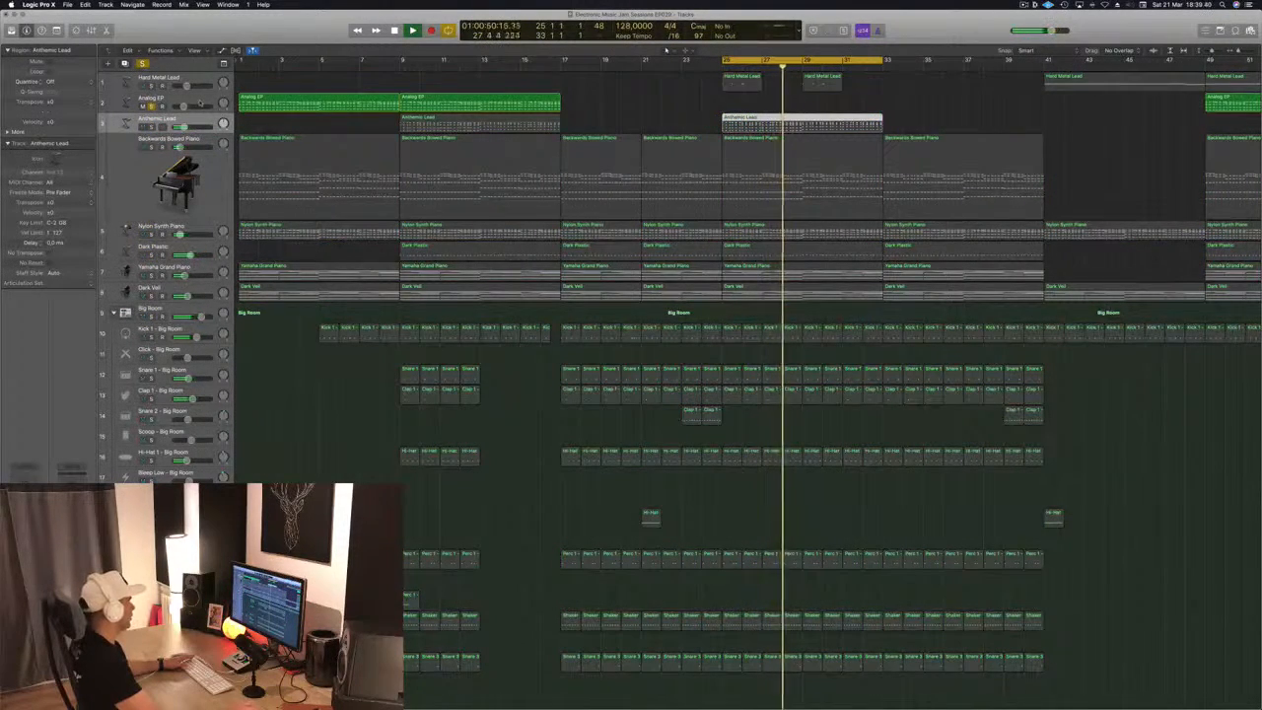
pyautogui.click(151, 107)
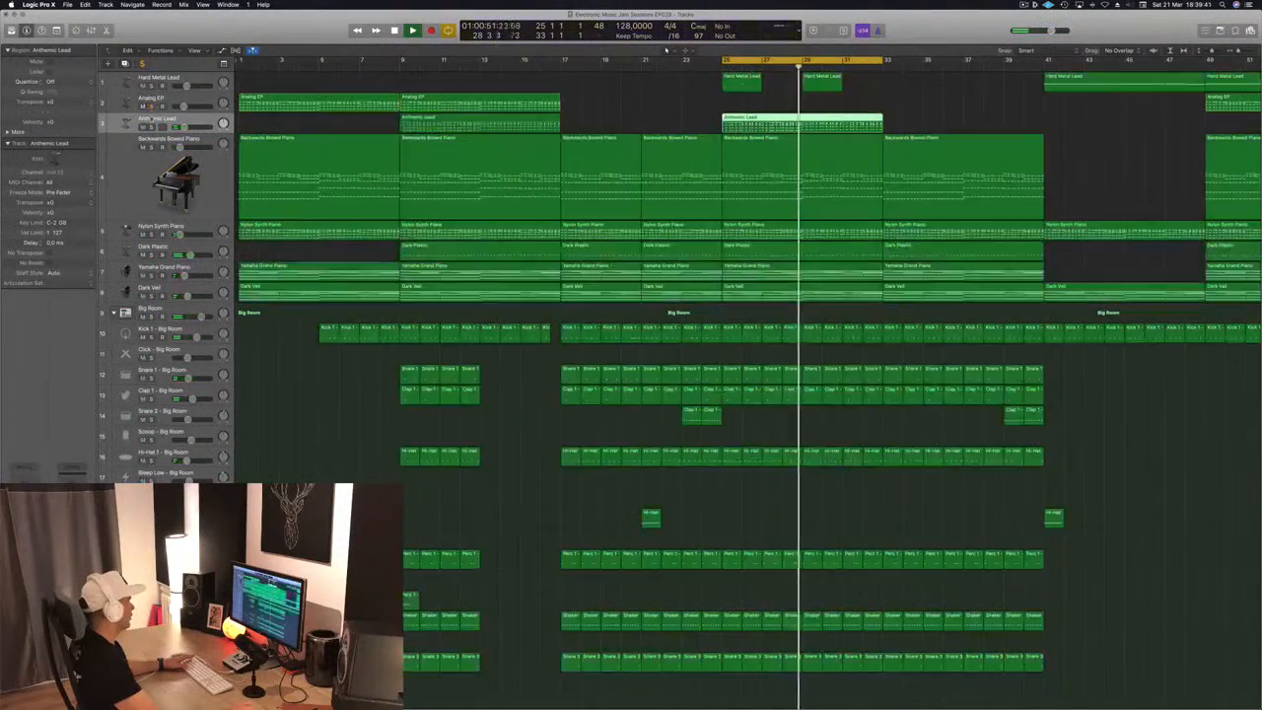
pyautogui.click(151, 126)
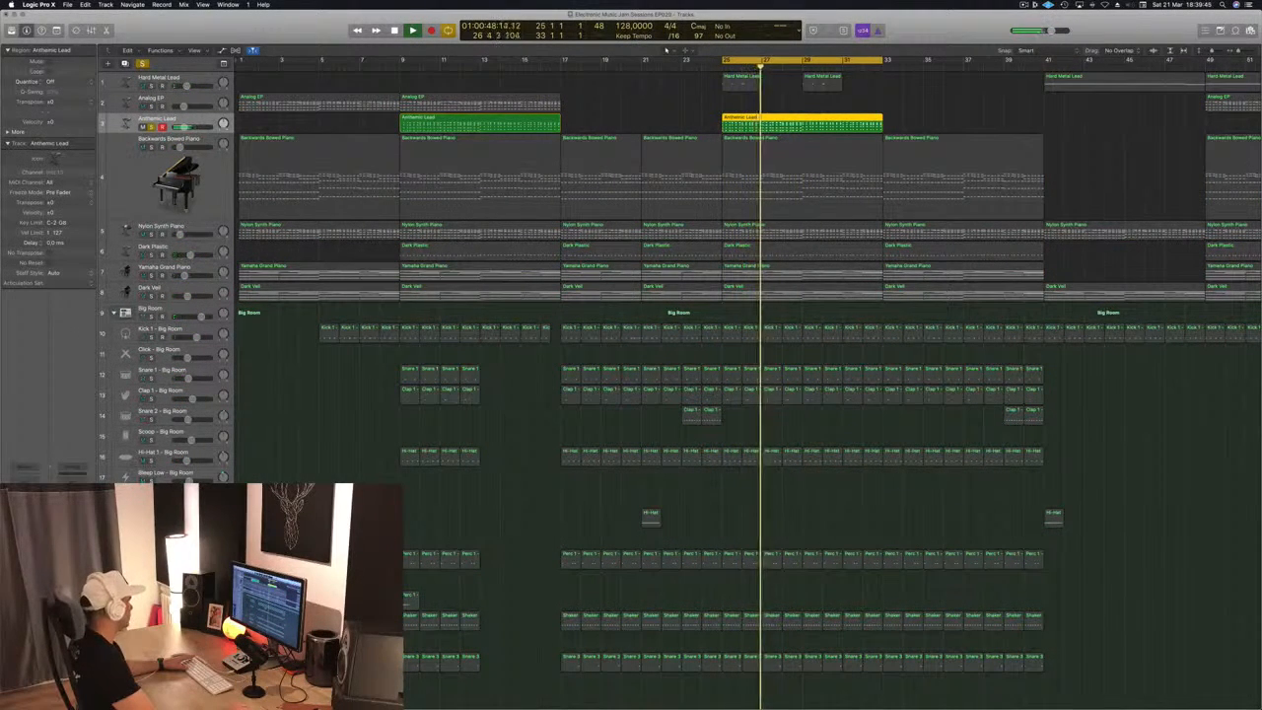
# Bring up the Anthemic Lead Compressor, turn off its automatic release, and adjust the release and ratio while the loop plays
pyautogui.press('v')
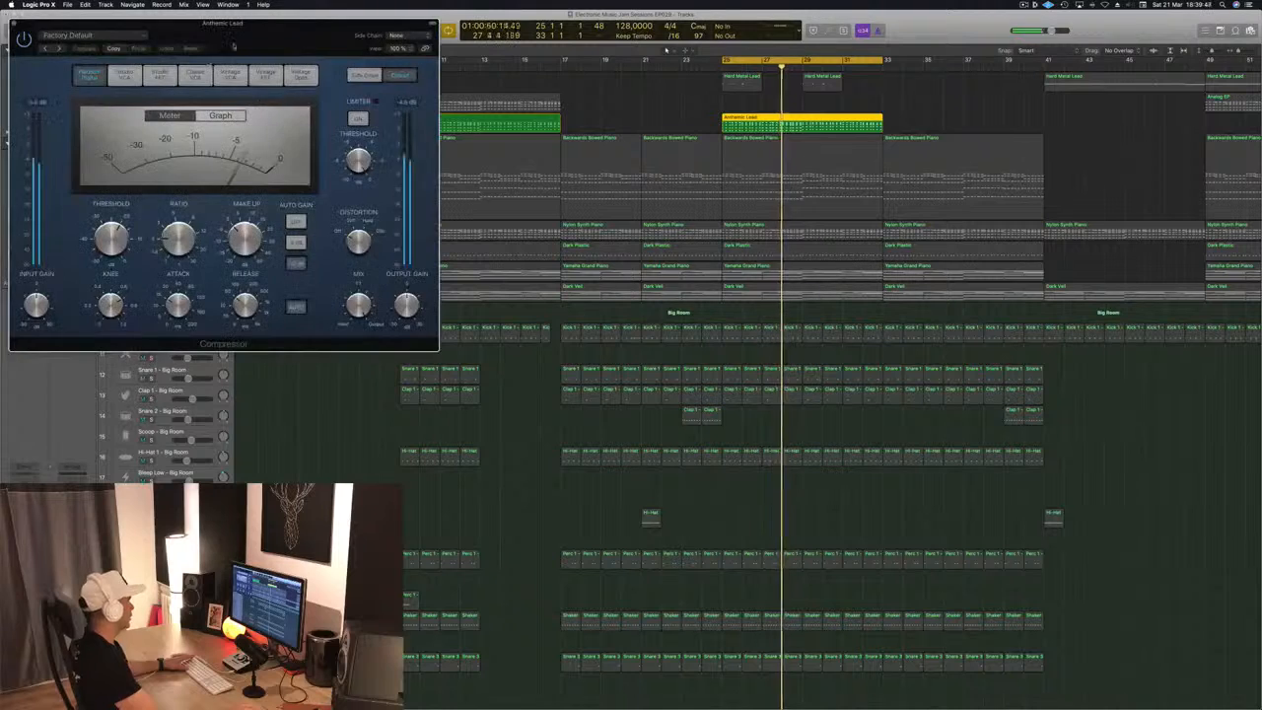
pyautogui.moveTo(234, 47); pyautogui.dragTo(506, 130)
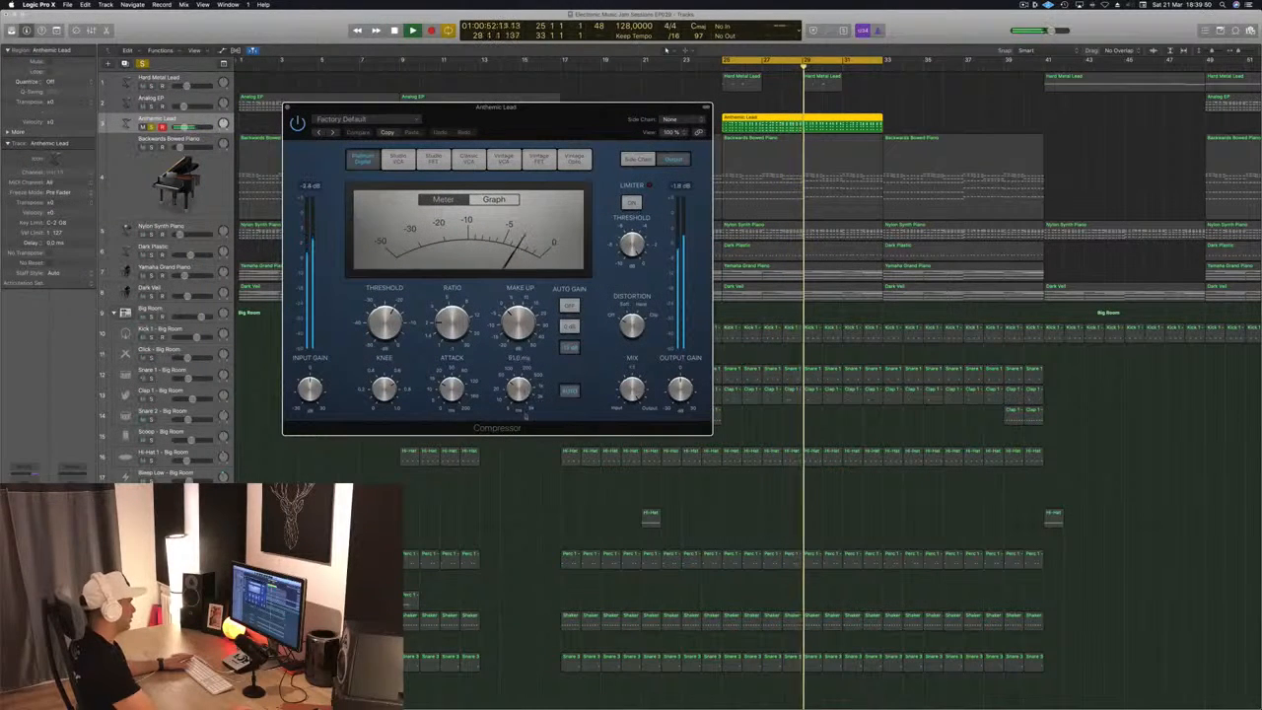
pyautogui.moveTo(525, 416); pyautogui.dragTo(525, 420)
pyautogui.click(571, 393)
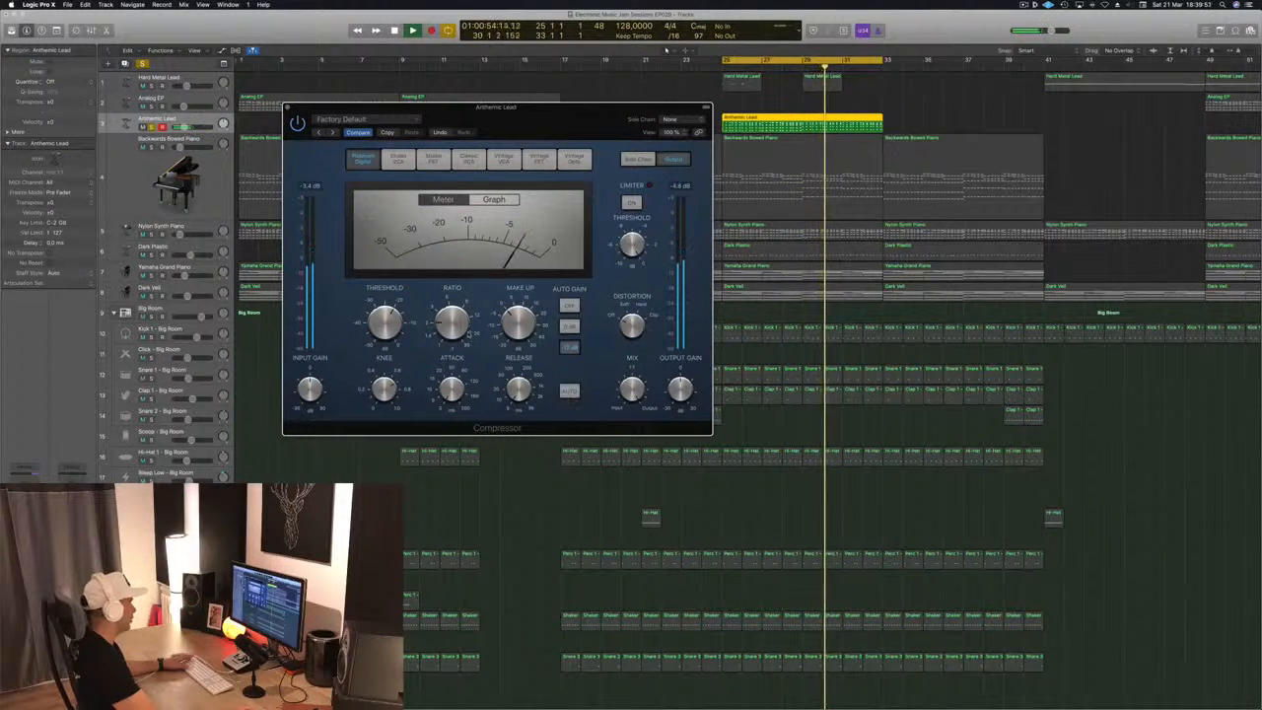
pyautogui.moveTo(455, 327); pyautogui.dragTo(456, 312)
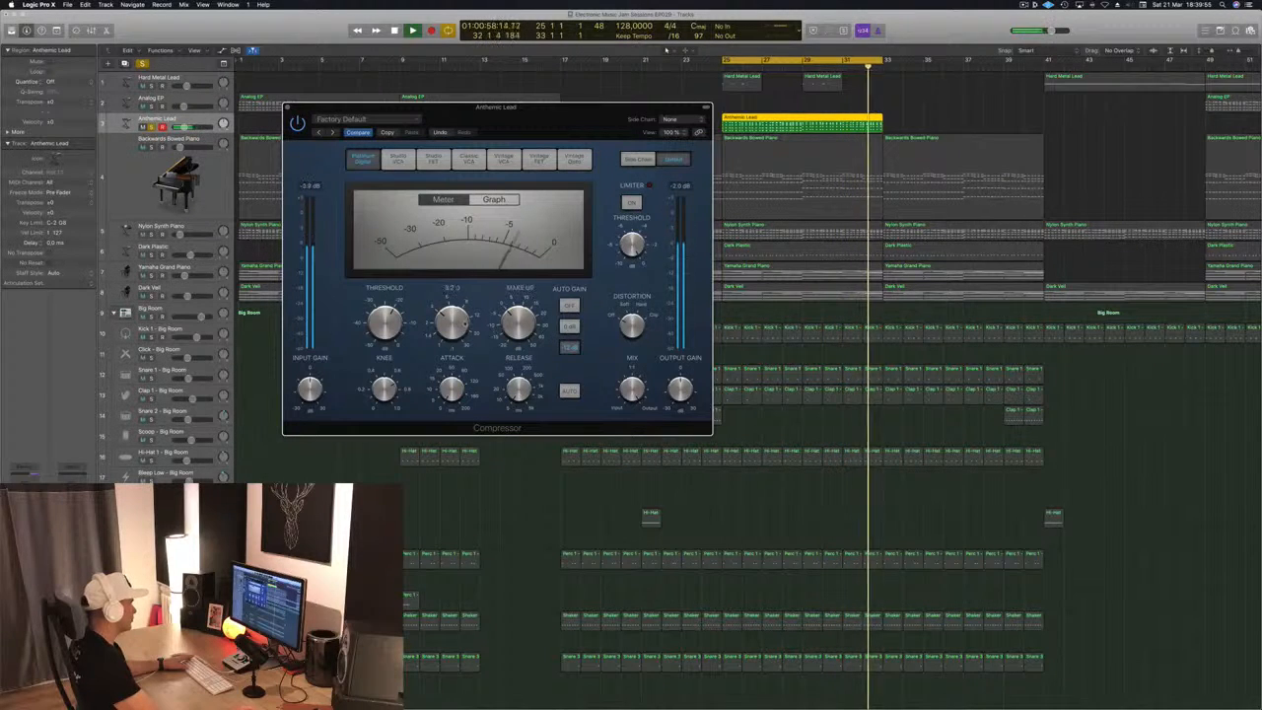
pyautogui.moveTo(465, 323); pyautogui.dragTo(465, 338)
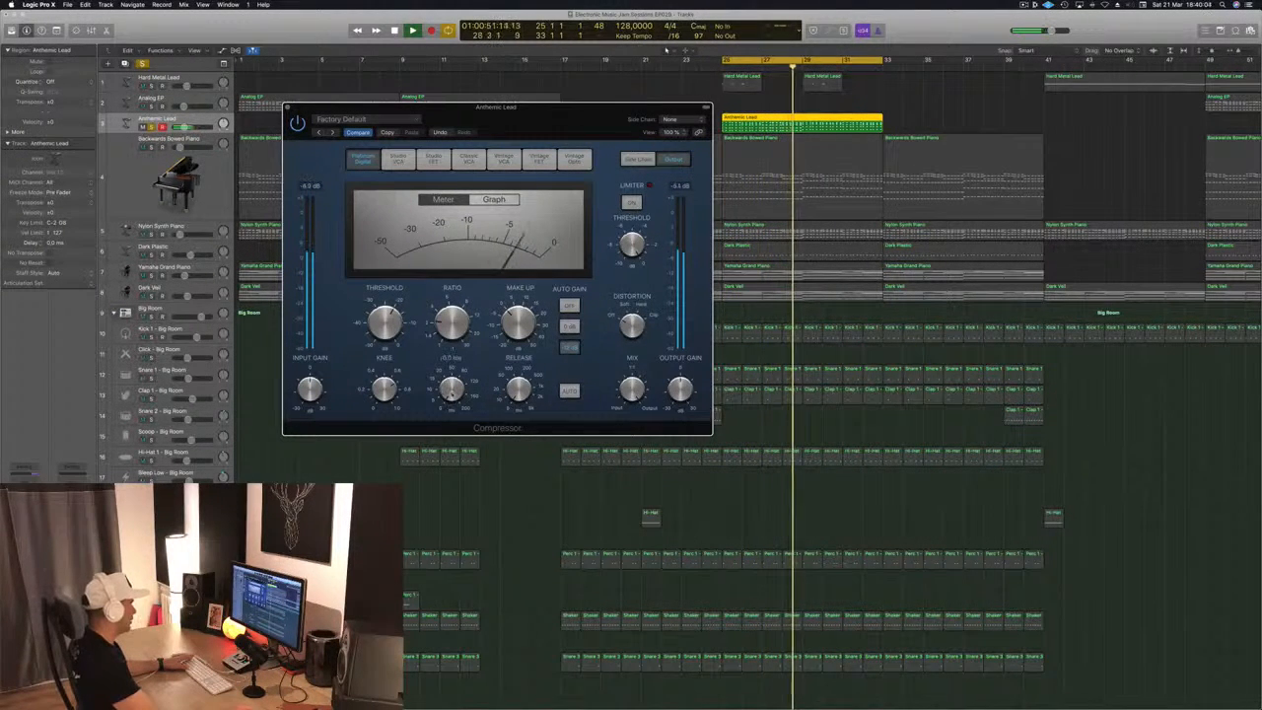
pyautogui.moveTo(539, 134); pyautogui.dragTo(589, 127)
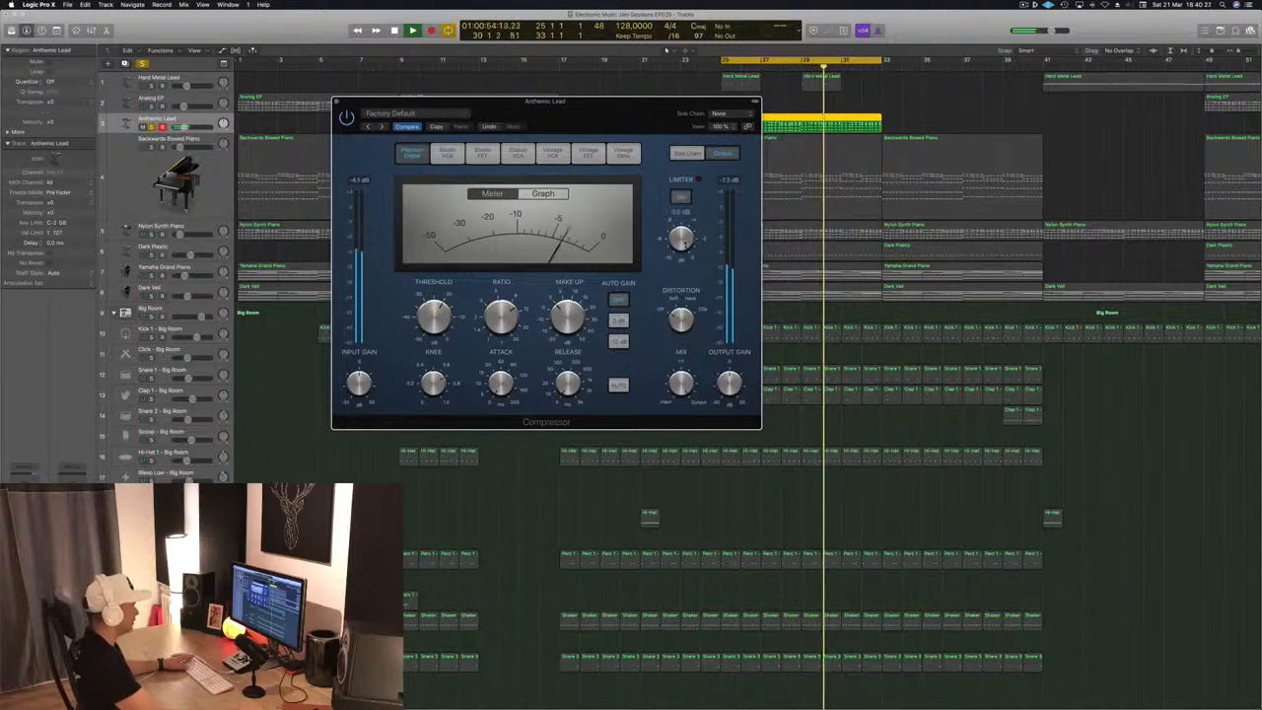
# Adjust the Compressor's distortion control, move its window clear of the upper tracks, and restart the loop
pyautogui.moveTo(685, 330); pyautogui.dragTo(687, 323)
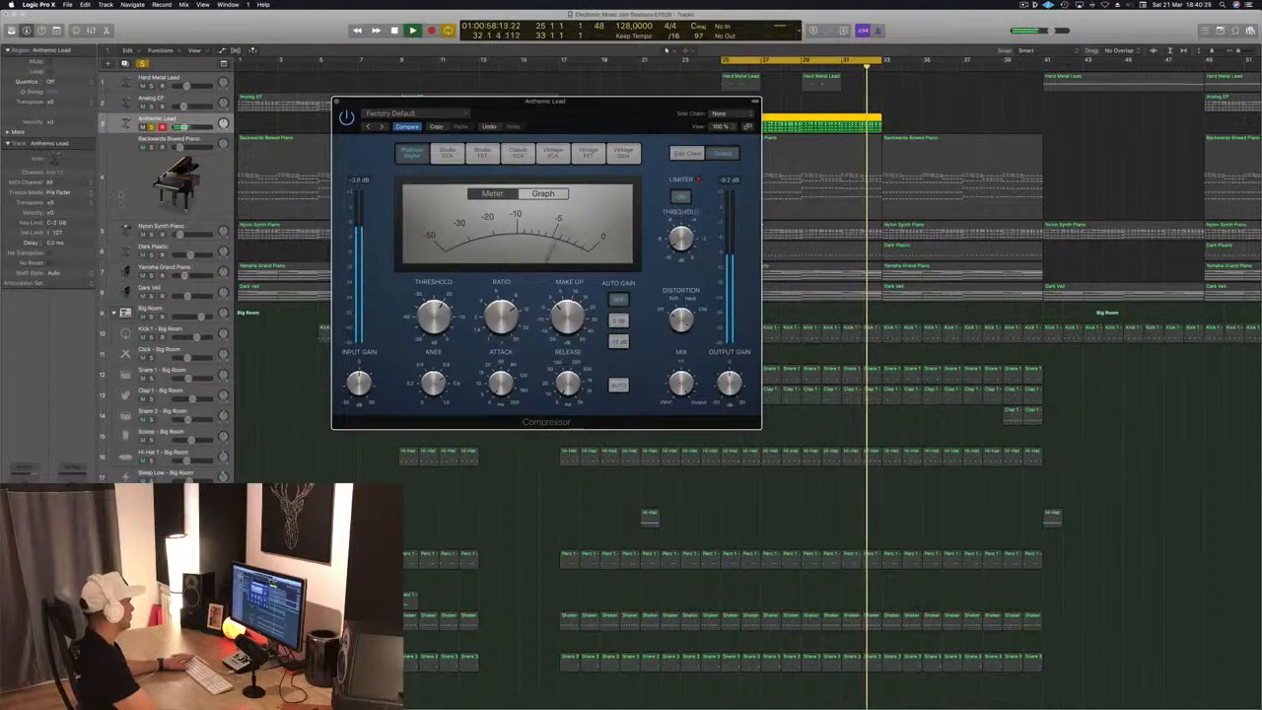
pyautogui.press('space')
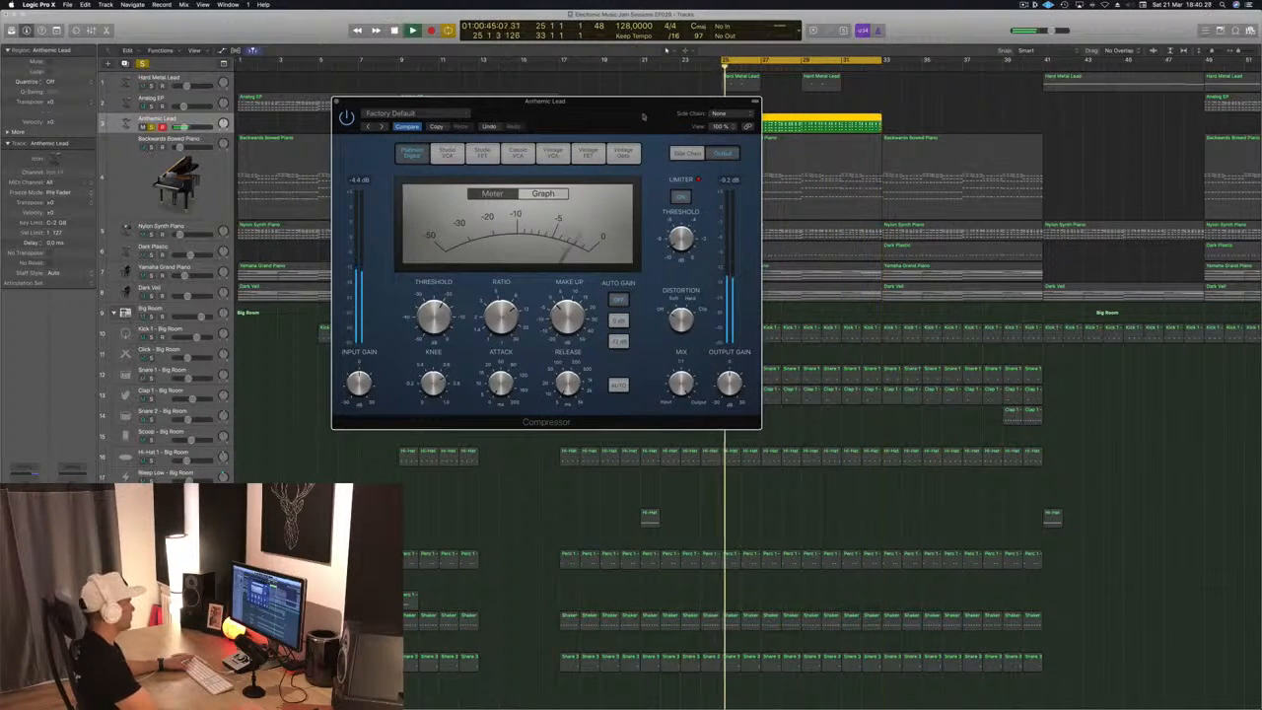
pyautogui.moveTo(642, 115); pyautogui.dragTo(854, 281)
pyautogui.press('space')
pyautogui.press('space')
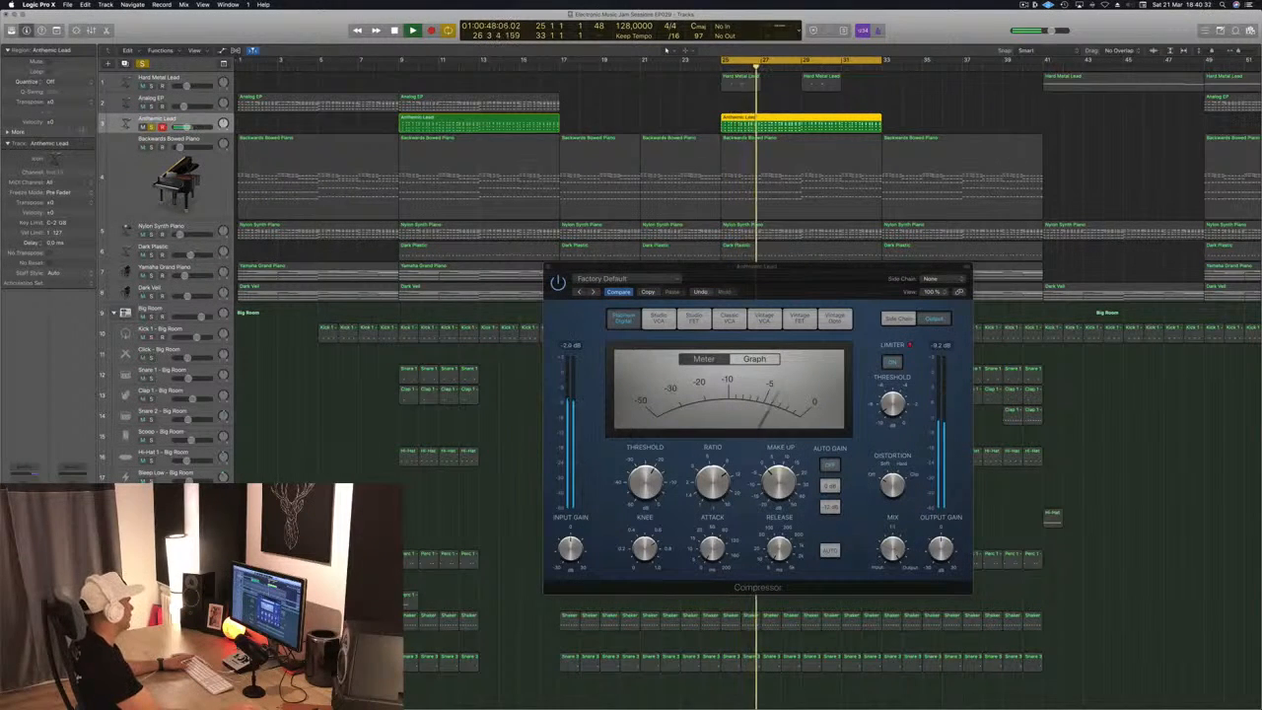
# Unsolo Anthemic Lead, replay the loop in the full mix, and bring its Alchemy instrument window beside the Compressor
pyautogui.press('s')
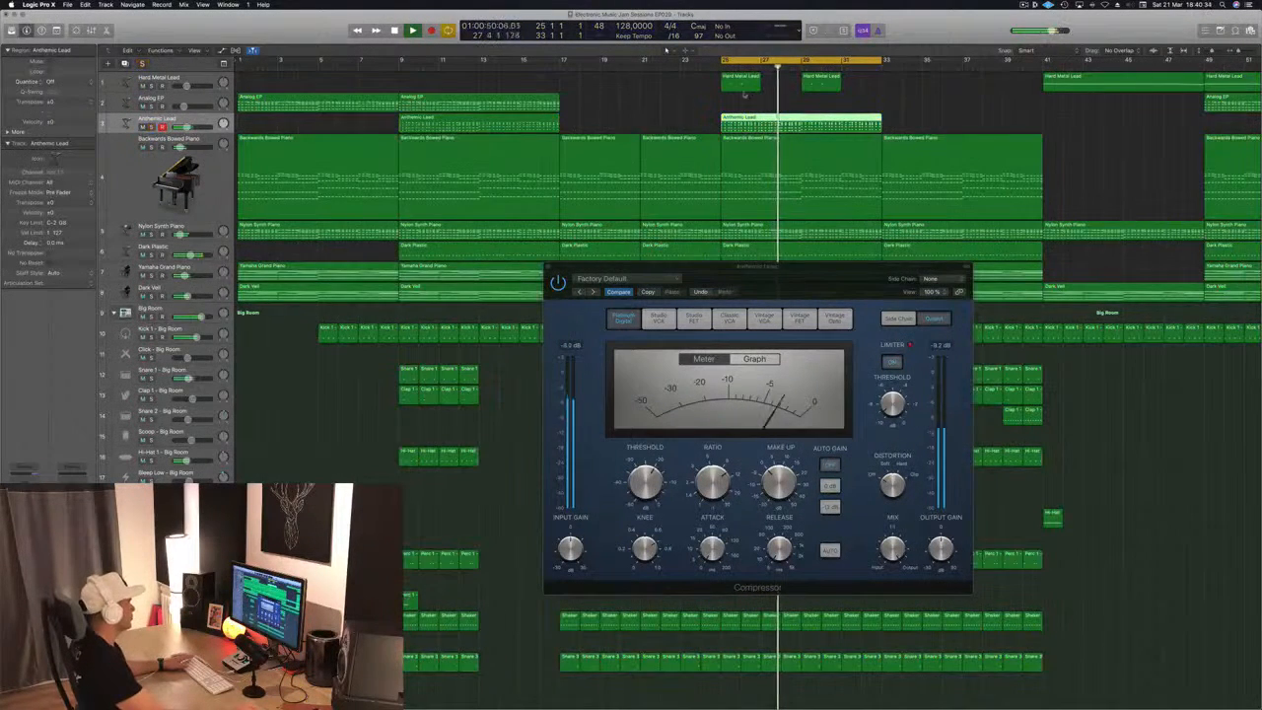
pyautogui.press('Return')
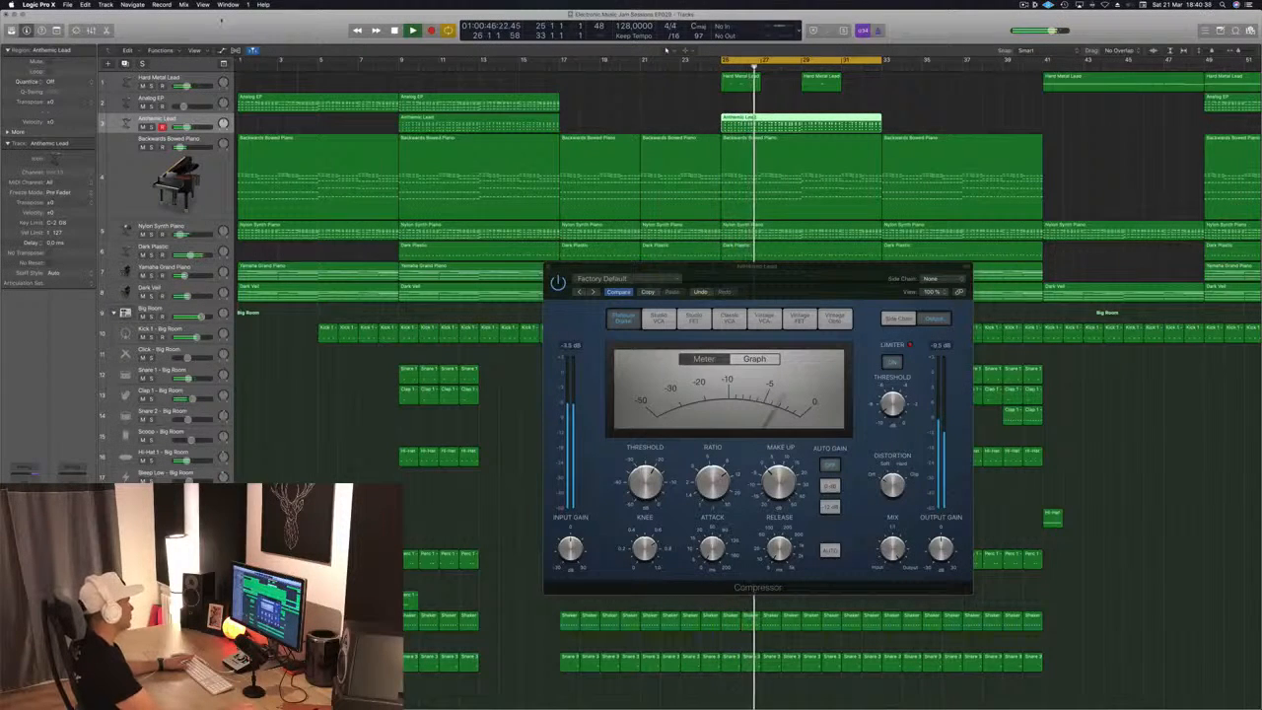
pyautogui.moveTo(222, 21); pyautogui.dragTo(983, 274)
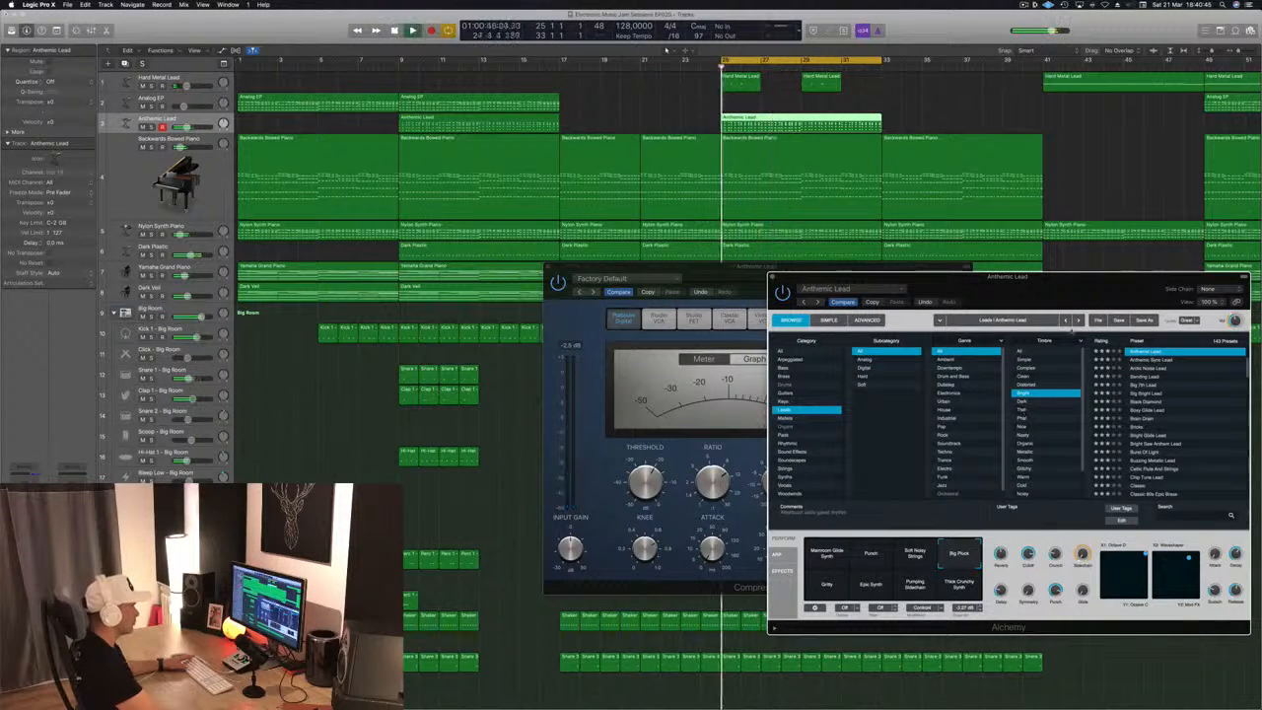
pyautogui.moveTo(986, 276); pyautogui.dragTo(798, 270)
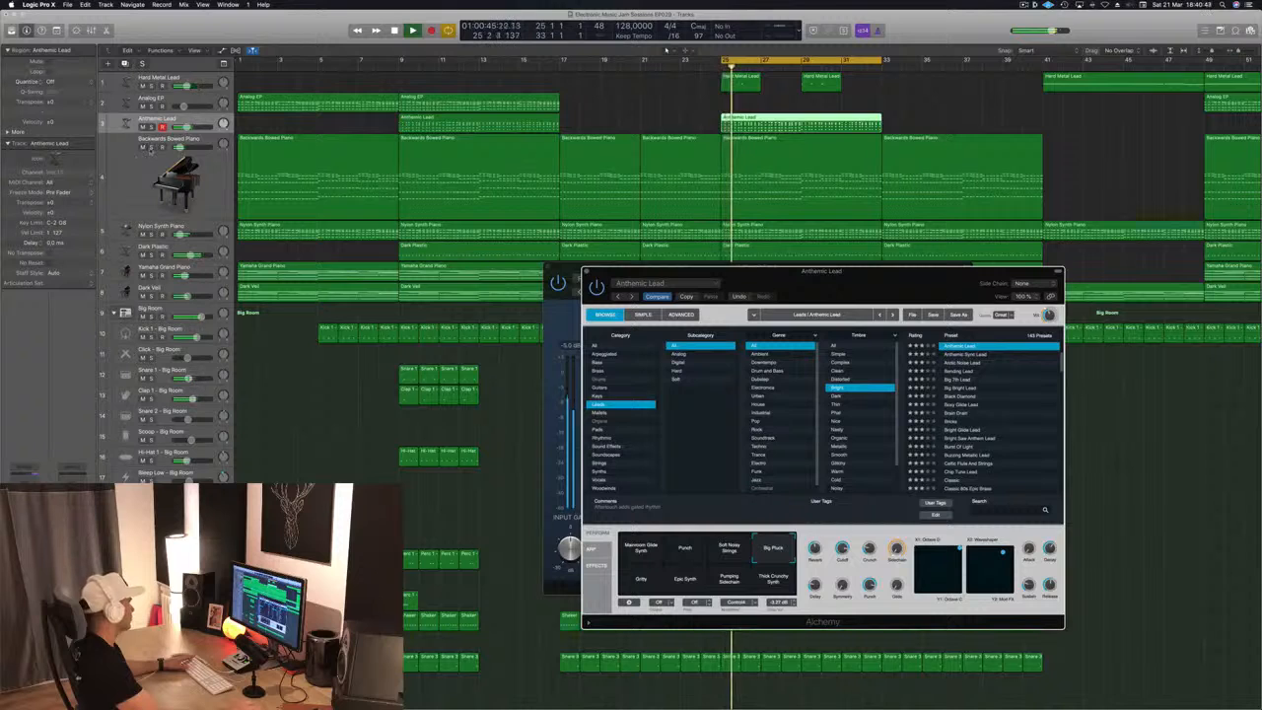
# Solo Anthemic Lead, adjust Alchemy's Decay knob, and replay the loop from bar 25 before returning to the full mix
pyautogui.click(151, 148)
pyautogui.click(151, 148)
pyautogui.click(151, 128)
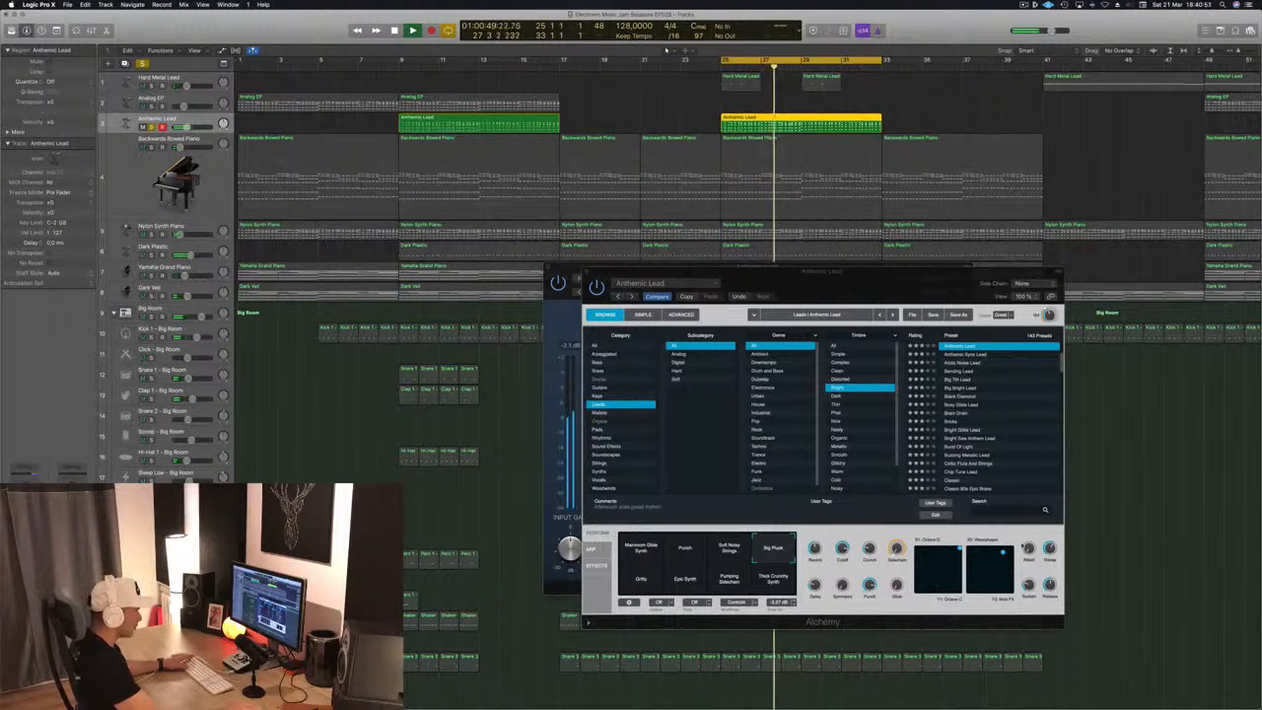
pyautogui.moveTo(1051, 550); pyautogui.dragTo(1051, 569)
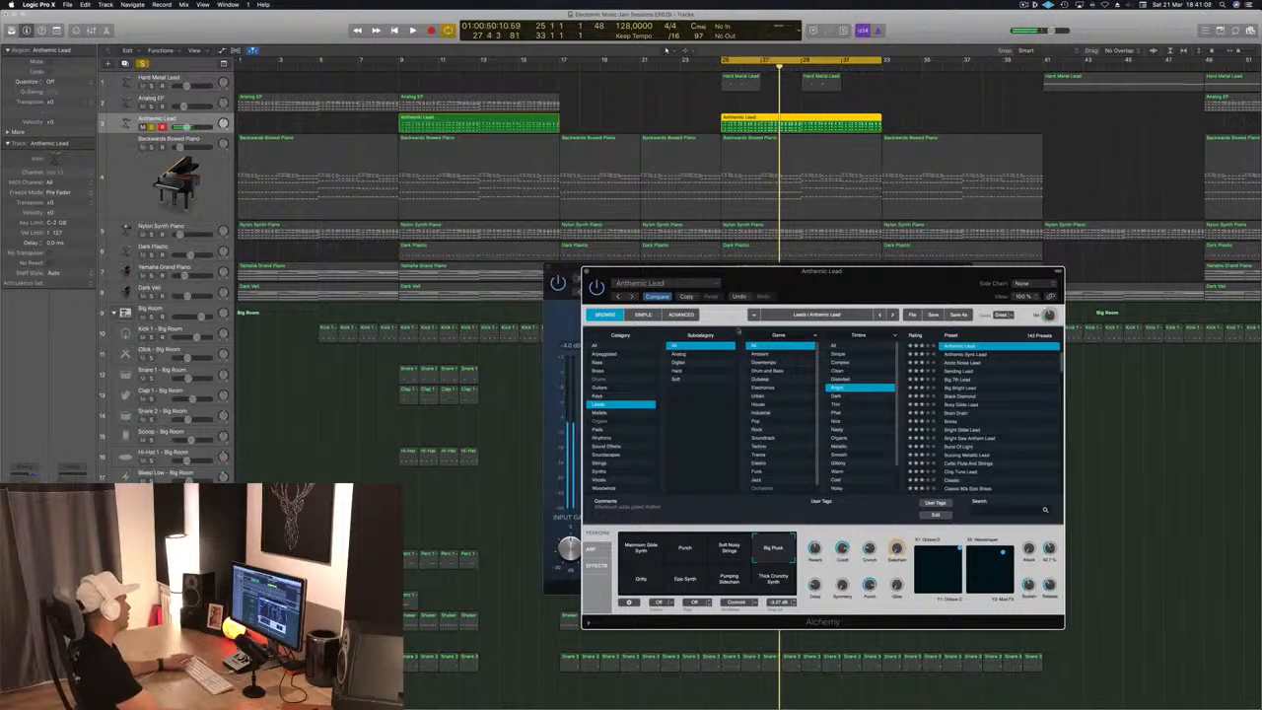
pyautogui.press('Return')
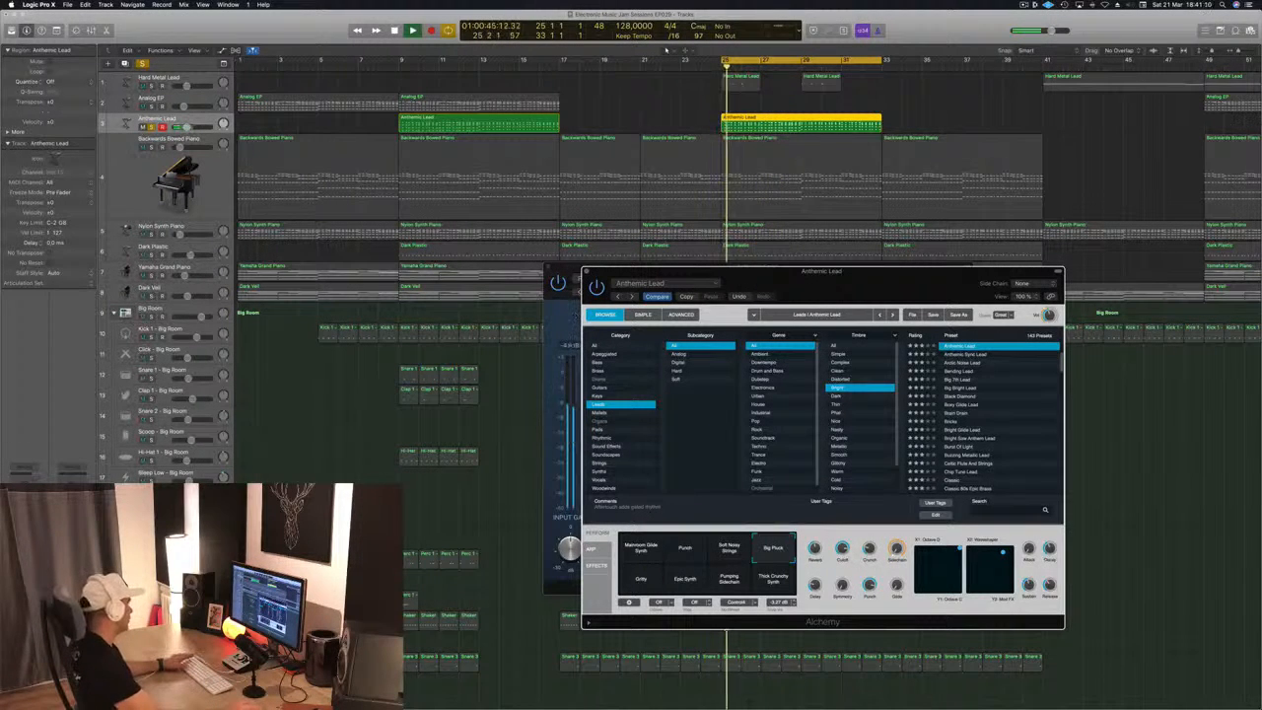
pyautogui.press('v')
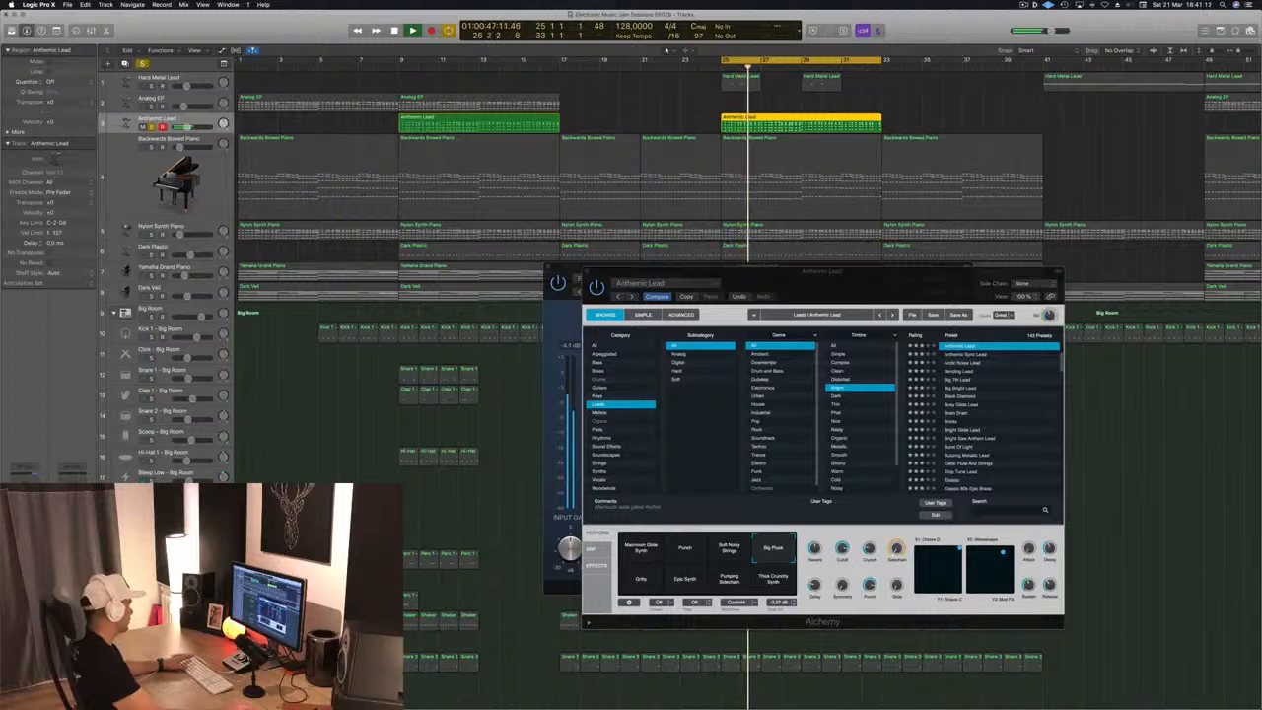
pyautogui.press('s')
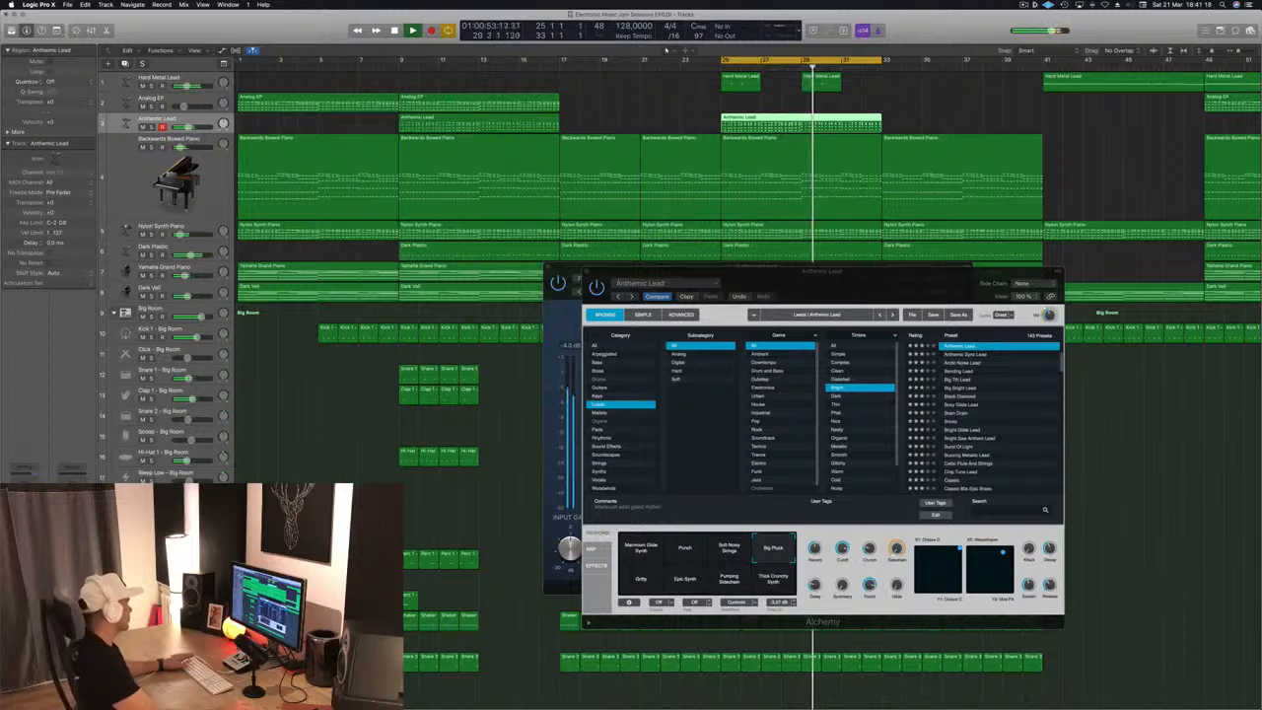
# Adjust Alchemy's performance knobs, including Symmetry and Sidechain, while playing the loop with Anthemic Lead soloed
pyautogui.moveTo(833, 271); pyautogui.dragTo(722, 267)
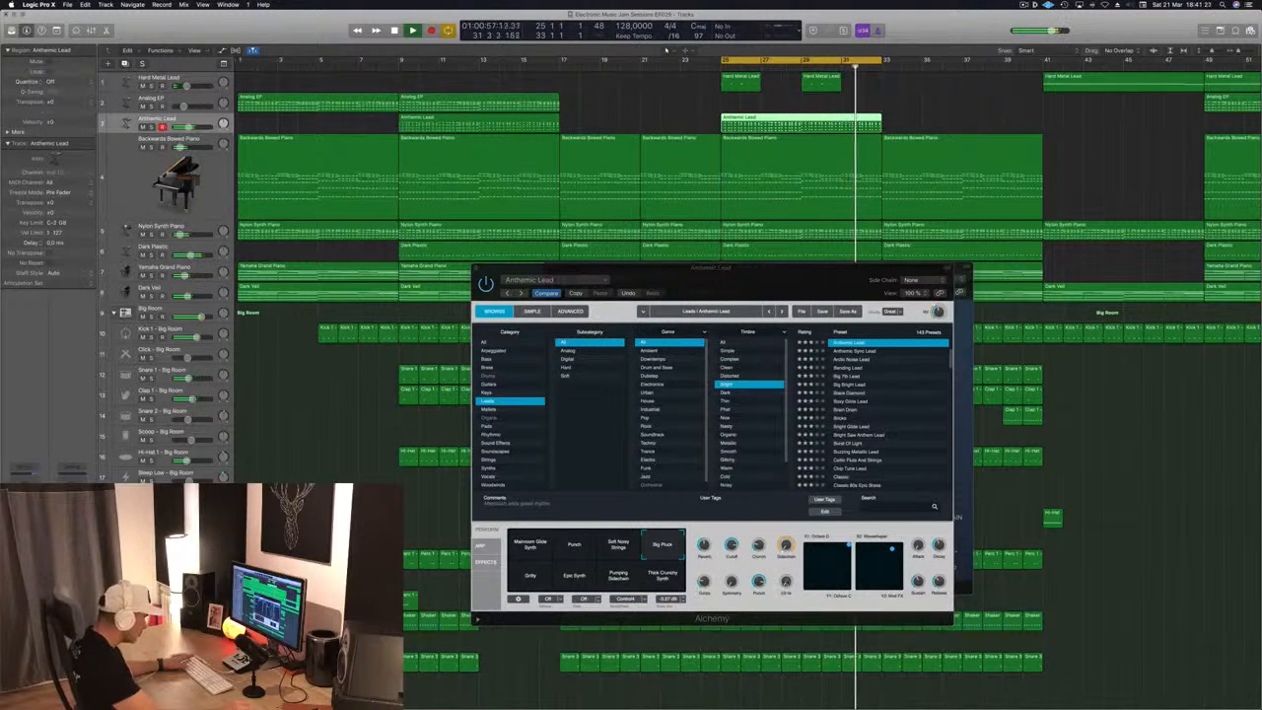
pyautogui.moveTo(734, 583); pyautogui.dragTo(738, 517)
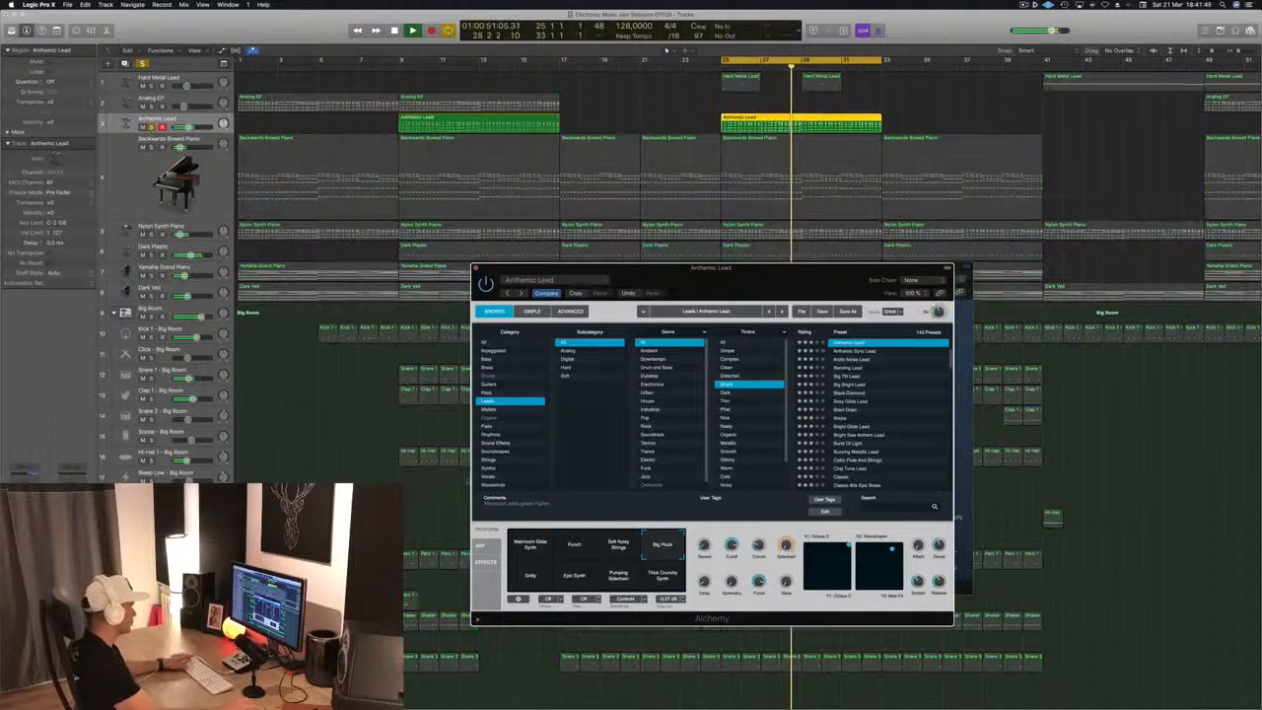
pyautogui.click(149, 127)
pyautogui.click(704, 580)
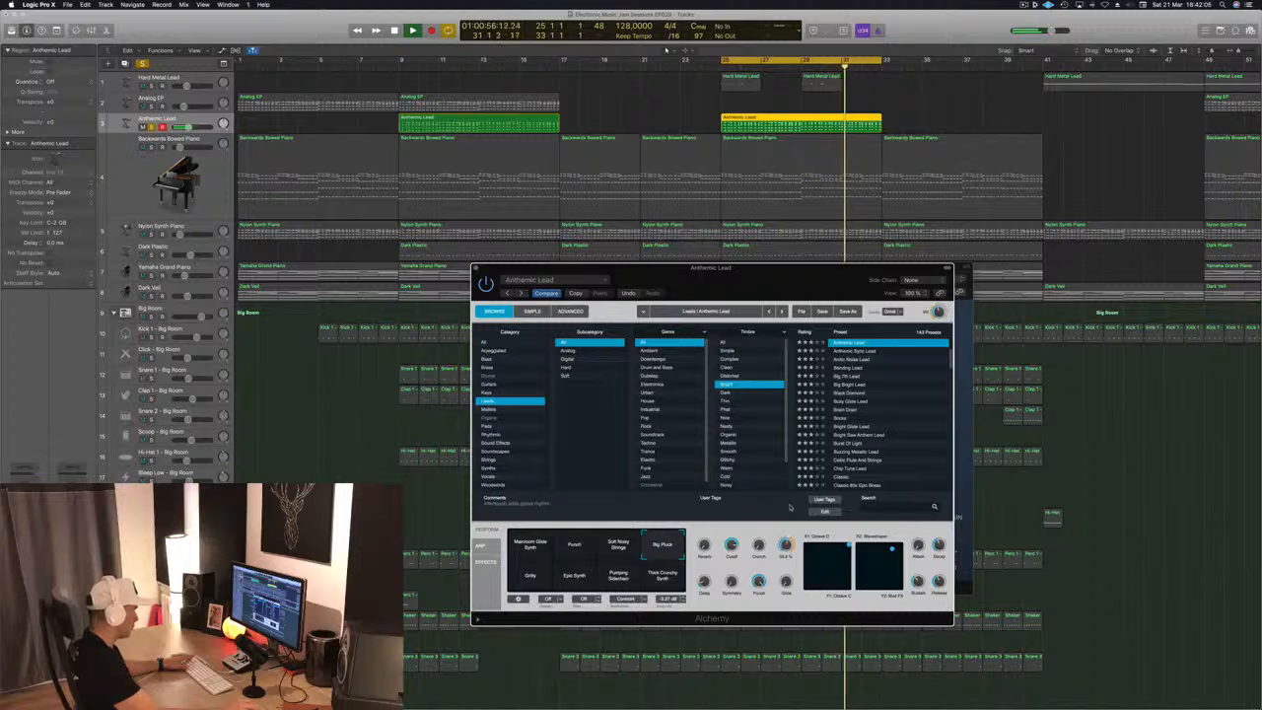
# Set Alchemy's side chain source to Bus 12, the Sidechain Trigger - Big Room bus
pyautogui.click(936, 281)
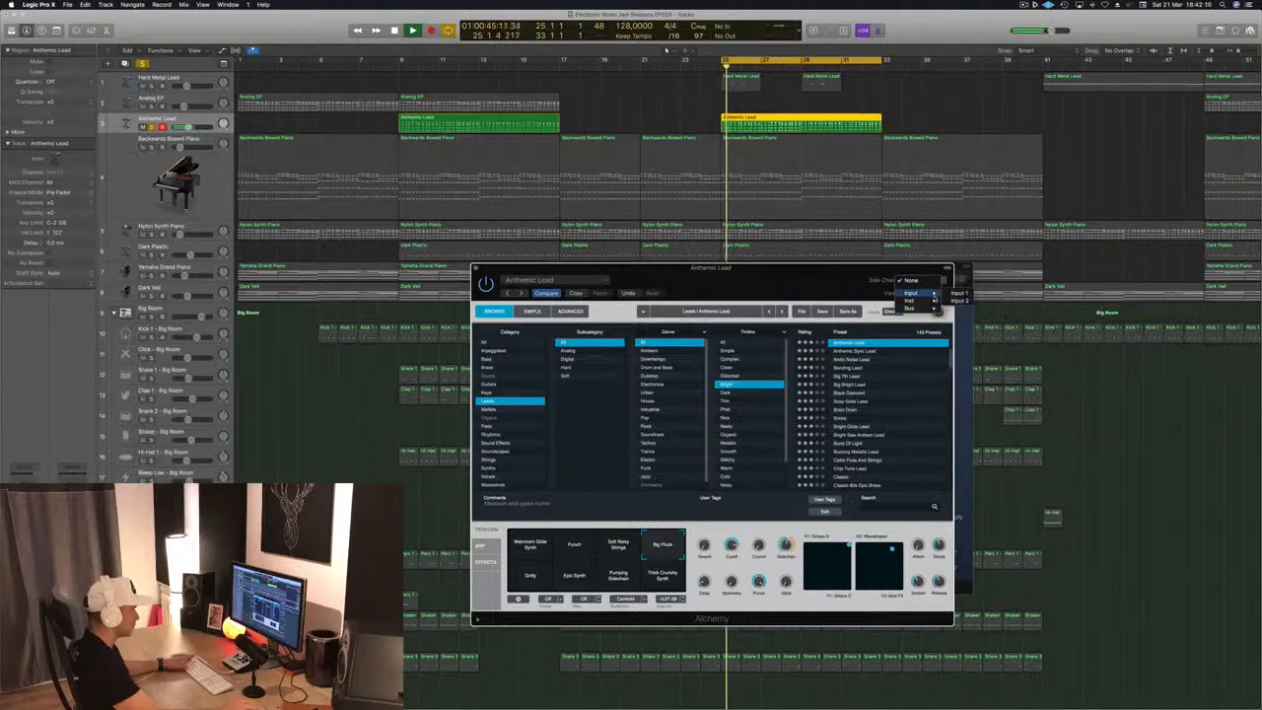
pyautogui.moveTo(933, 301)
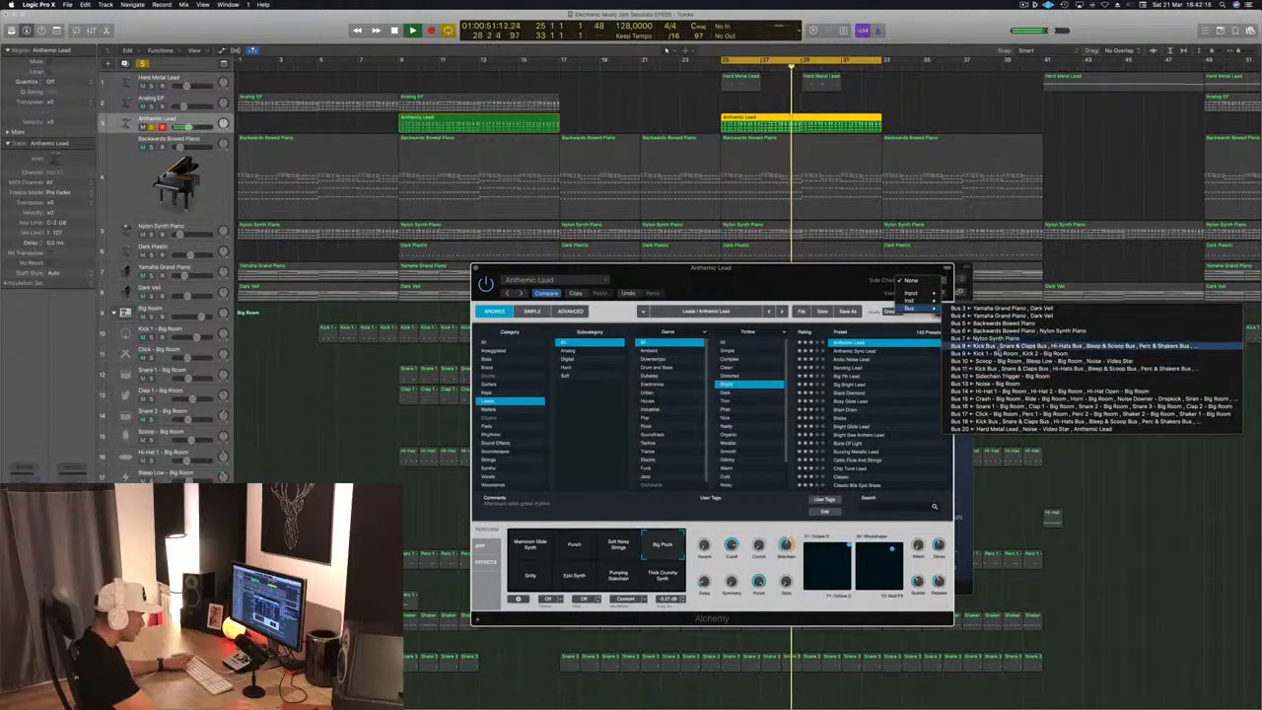
pyautogui.click(996, 374)
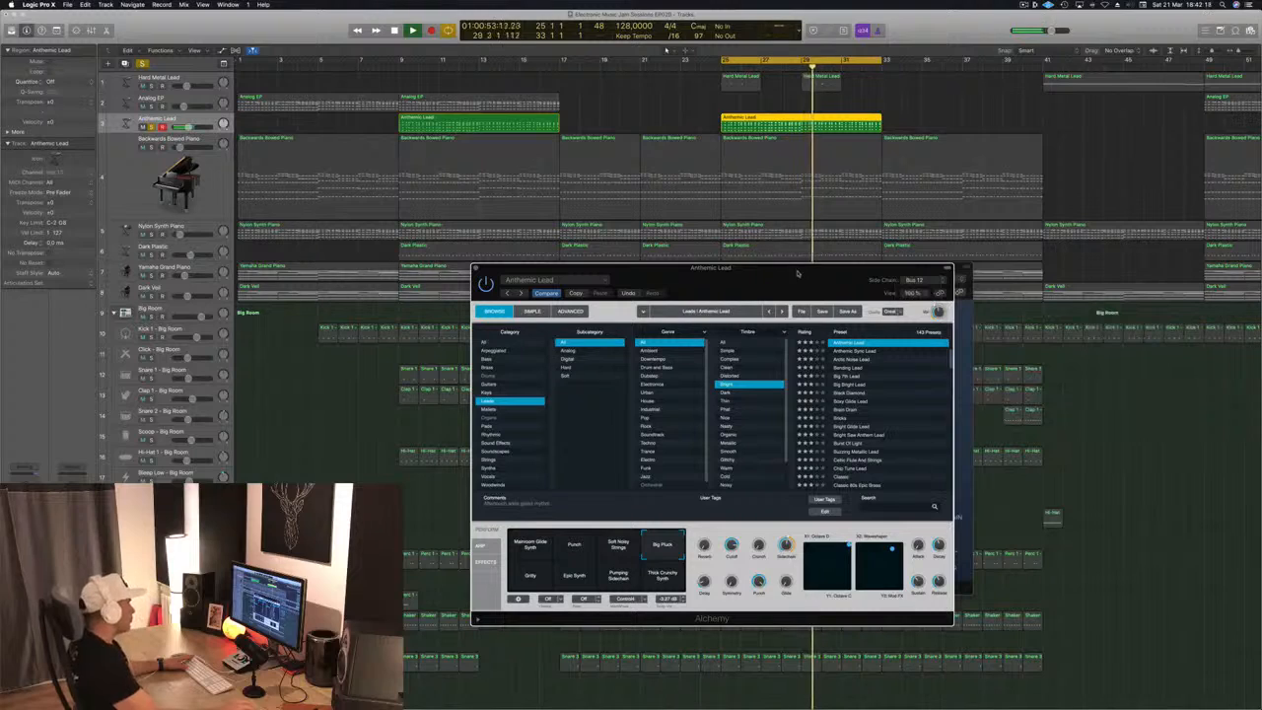
# Listen to Anthemic Lead with the lower kick trigger track soloed alongside it, and unsolo the trigger track
pyautogui.scroll(-5, 667, 49)
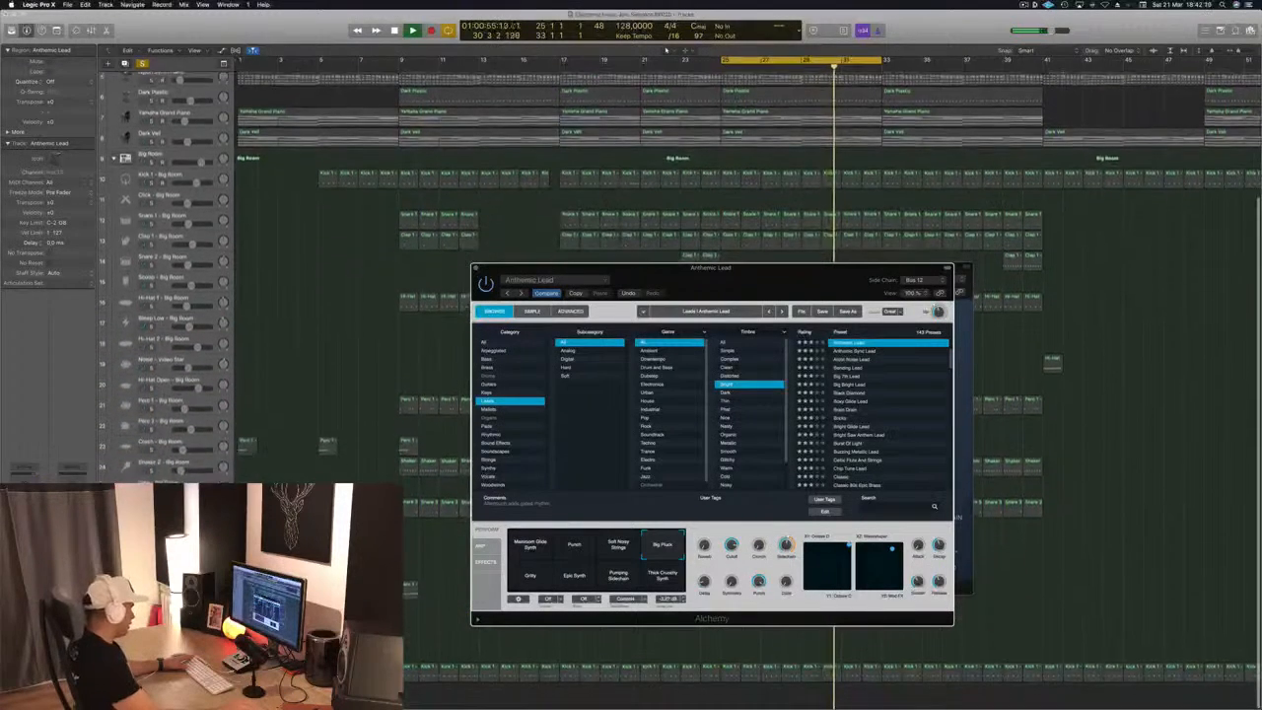
pyautogui.click(150, 681)
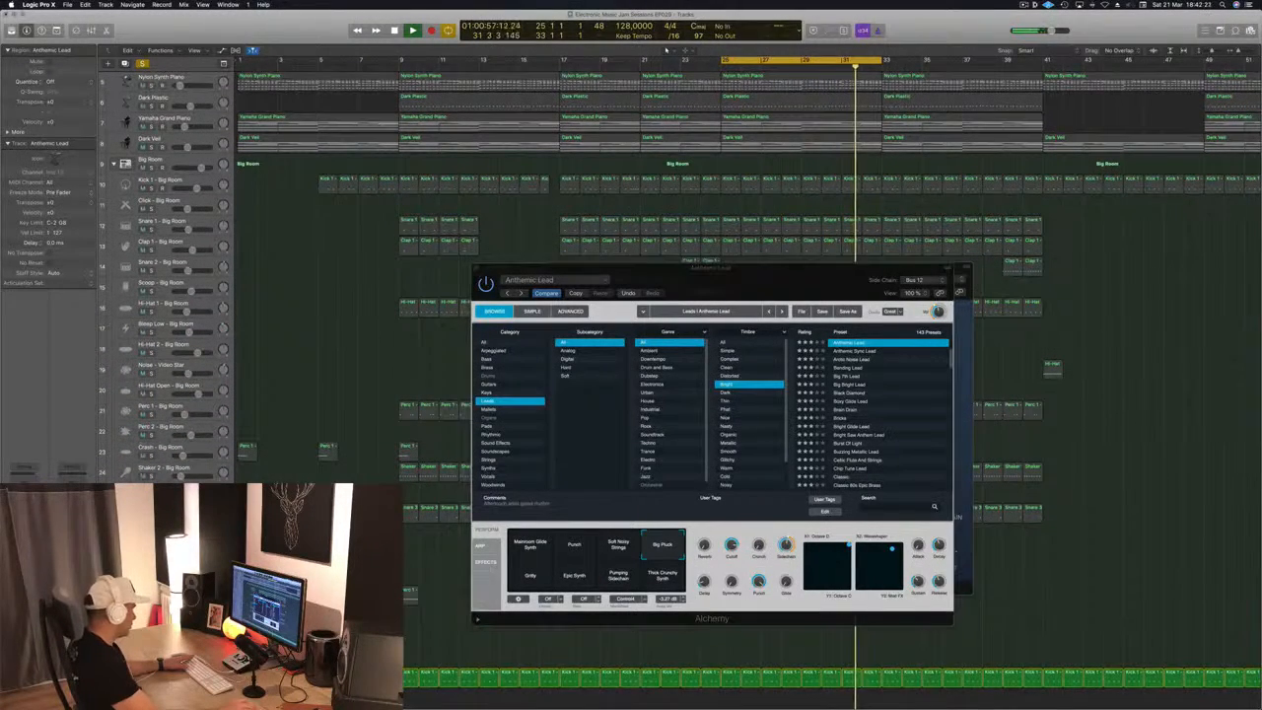
pyautogui.moveTo(813, 268); pyautogui.dragTo(784, 277)
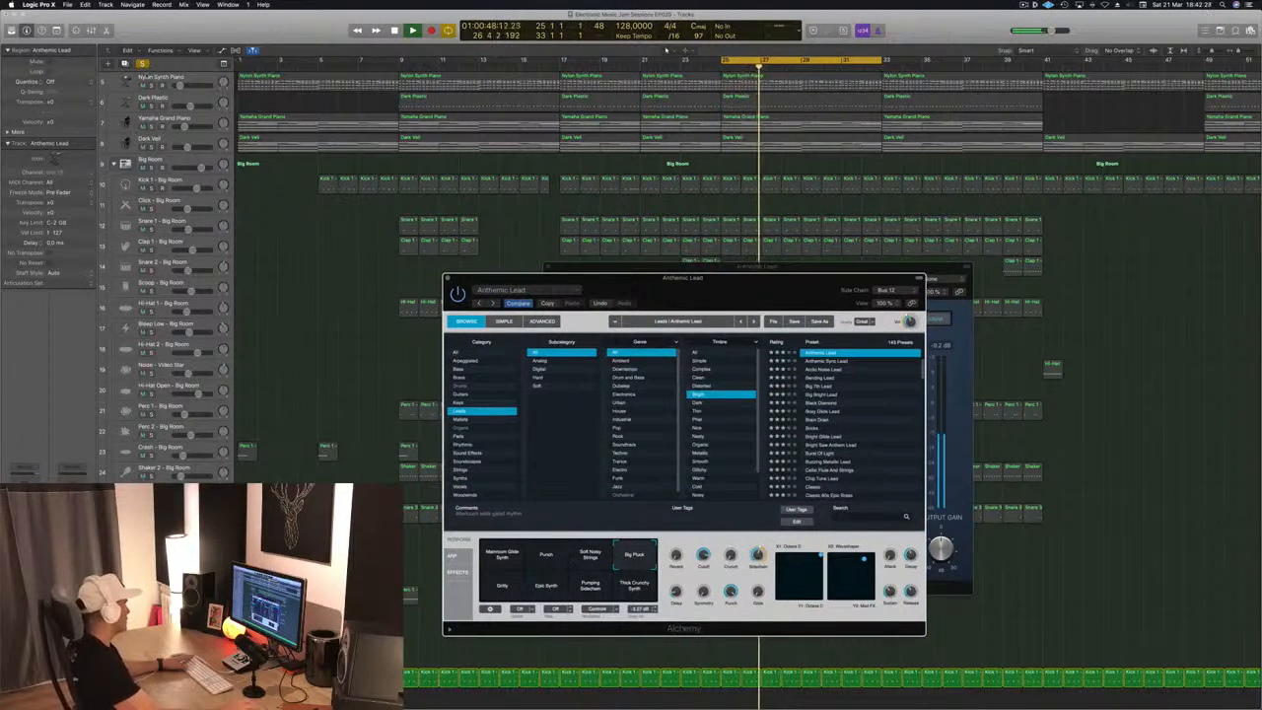
pyautogui.click(151, 681)
# Close the Alchemy and Compressor windows of Anthemic Lead and return to the upper tracks
pyautogui.moveTo(716, 289); pyautogui.dragTo(676, 309)
pyautogui.click(405, 299)
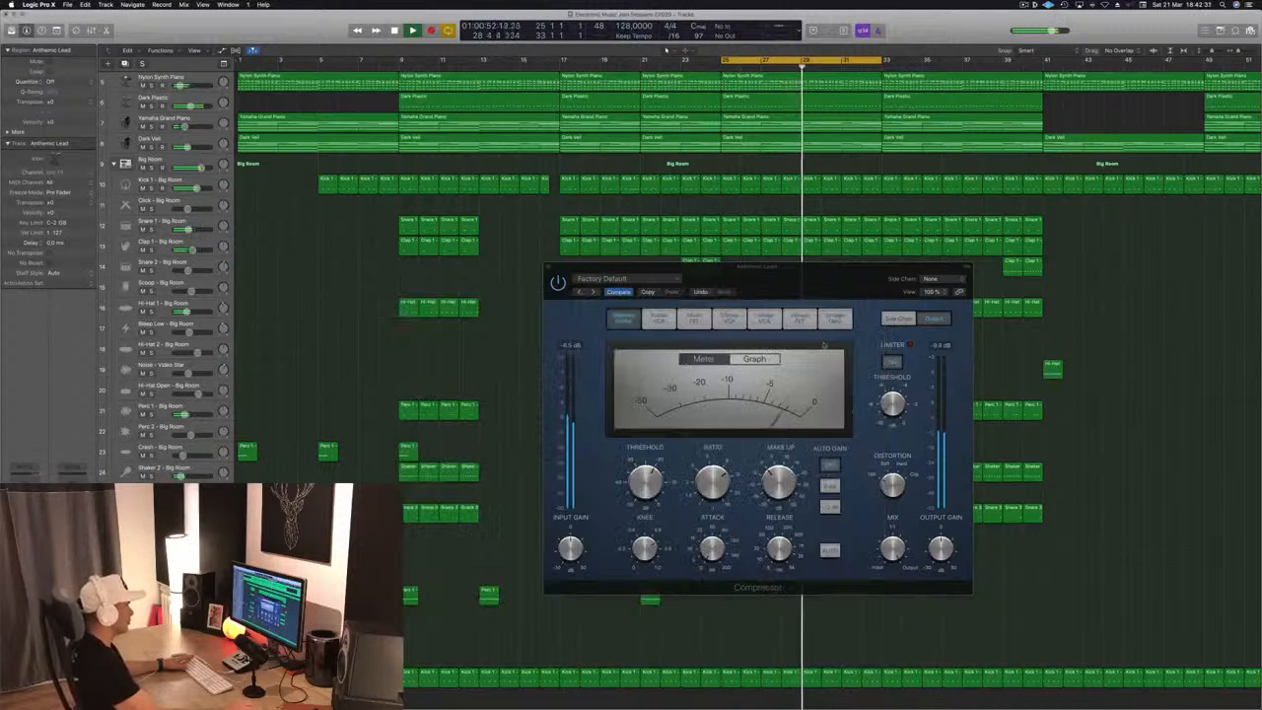
pyautogui.moveTo(749, 294); pyautogui.dragTo(671, 338)
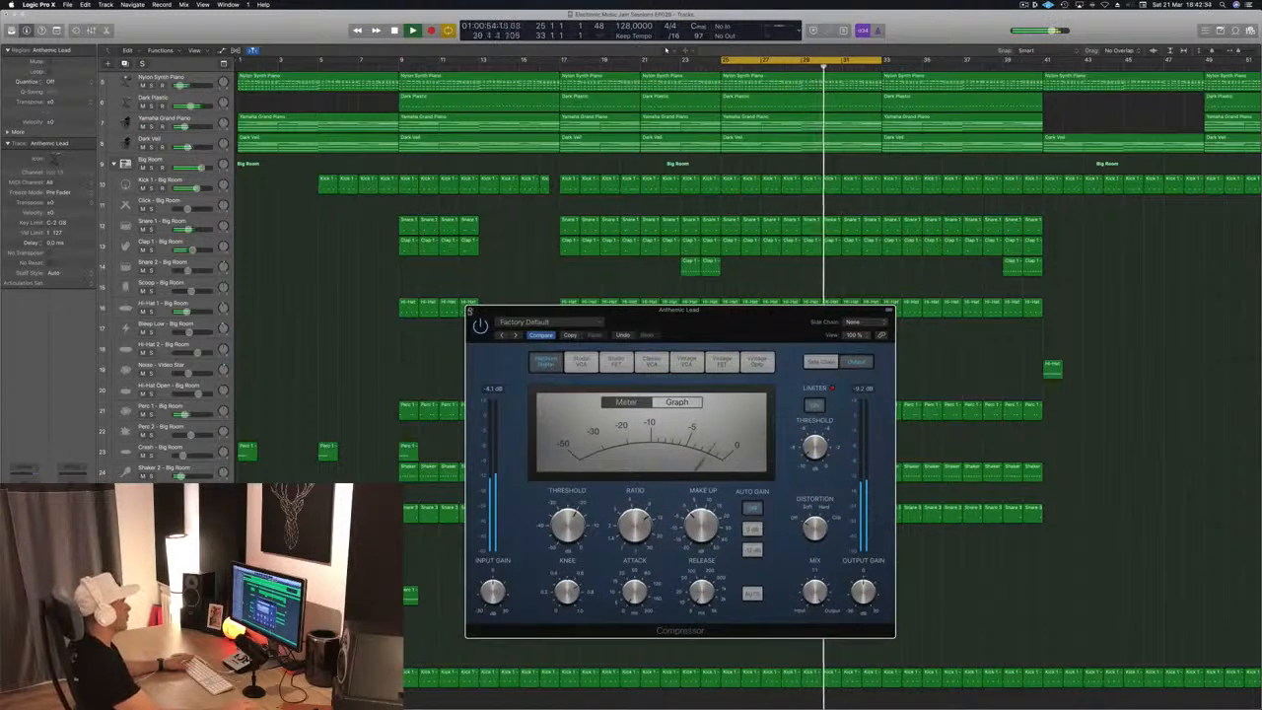
pyautogui.click(472, 310)
pyautogui.scroll(5, 473, 314)
pyautogui.scroll(5, 641, 88)
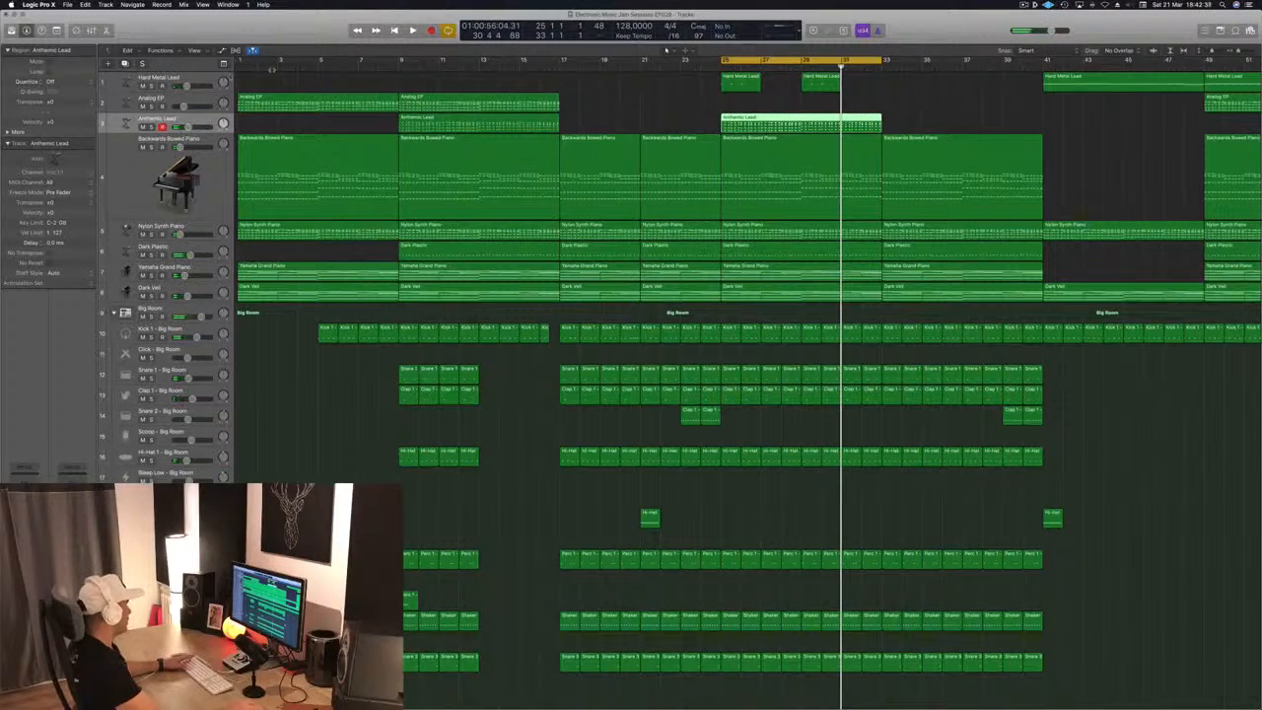
# In Hard Metal Lead's Channel EQ, set the low cut to 1320 Hz and the high shelf to -1.0 dB at 10400 Hz
pyautogui.press('space')
pyautogui.click(200, 78)
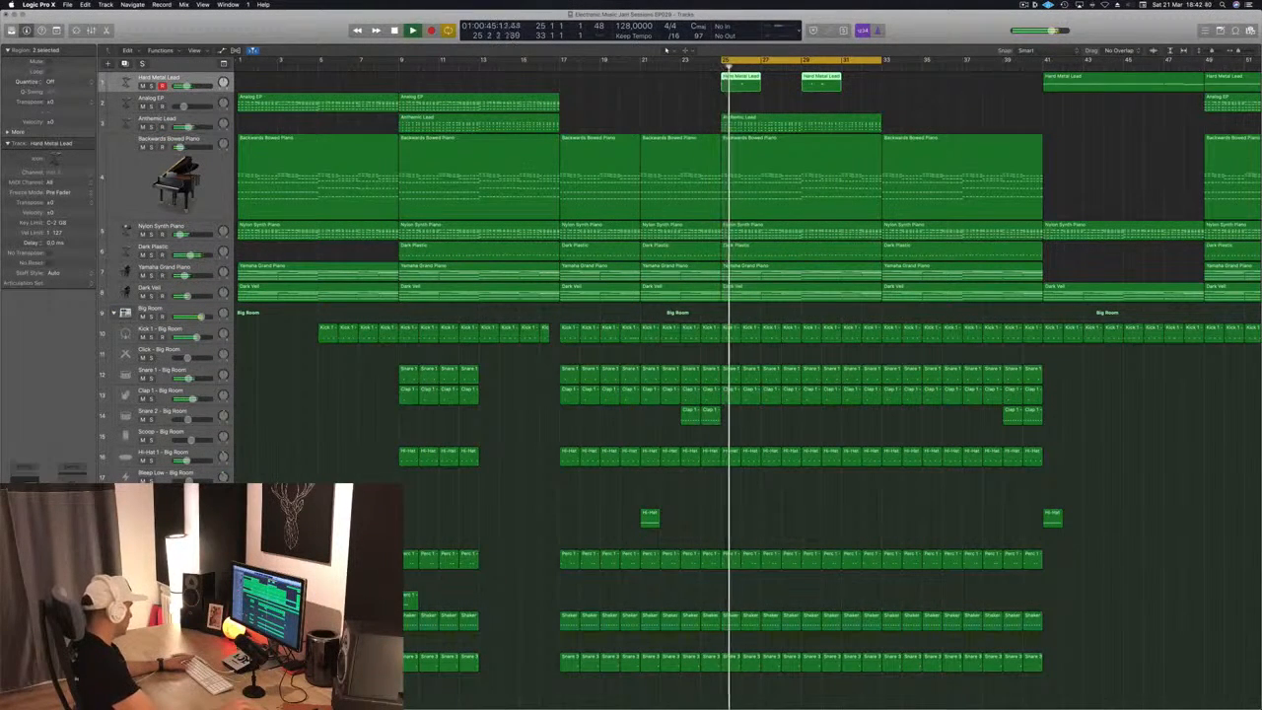
pyautogui.press('space')
pyautogui.press('space')
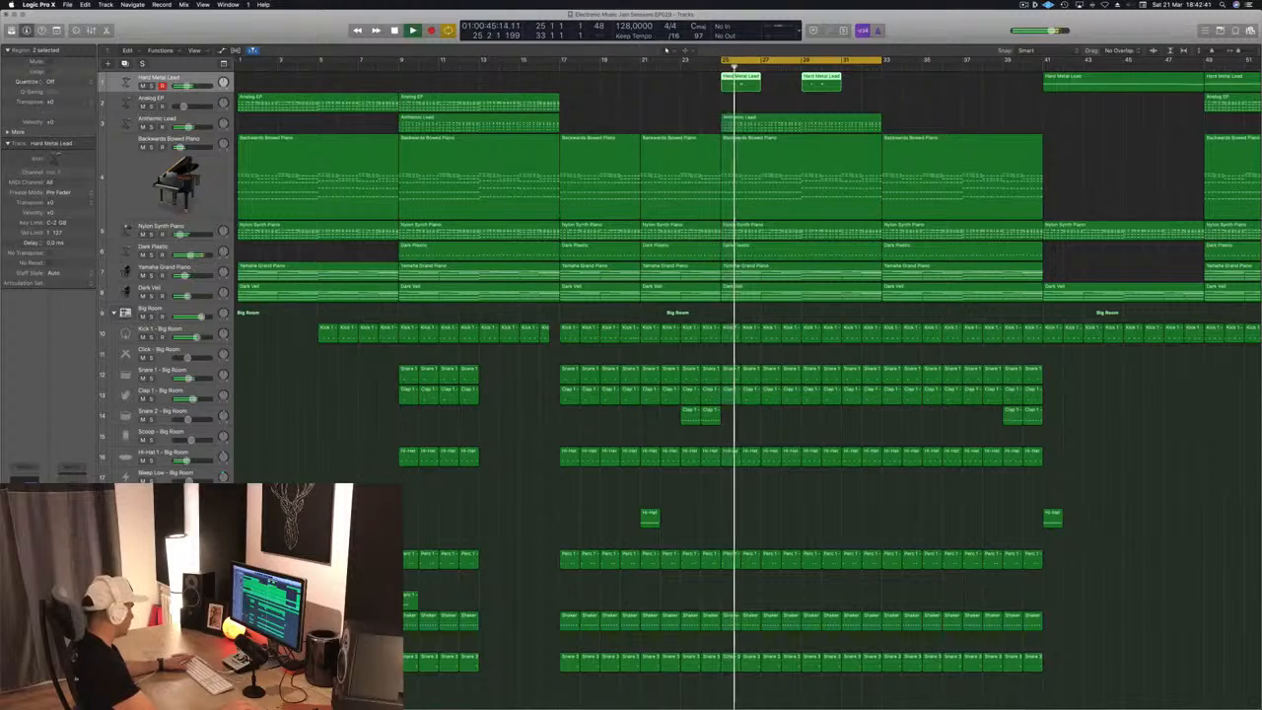
pyautogui.press('v')
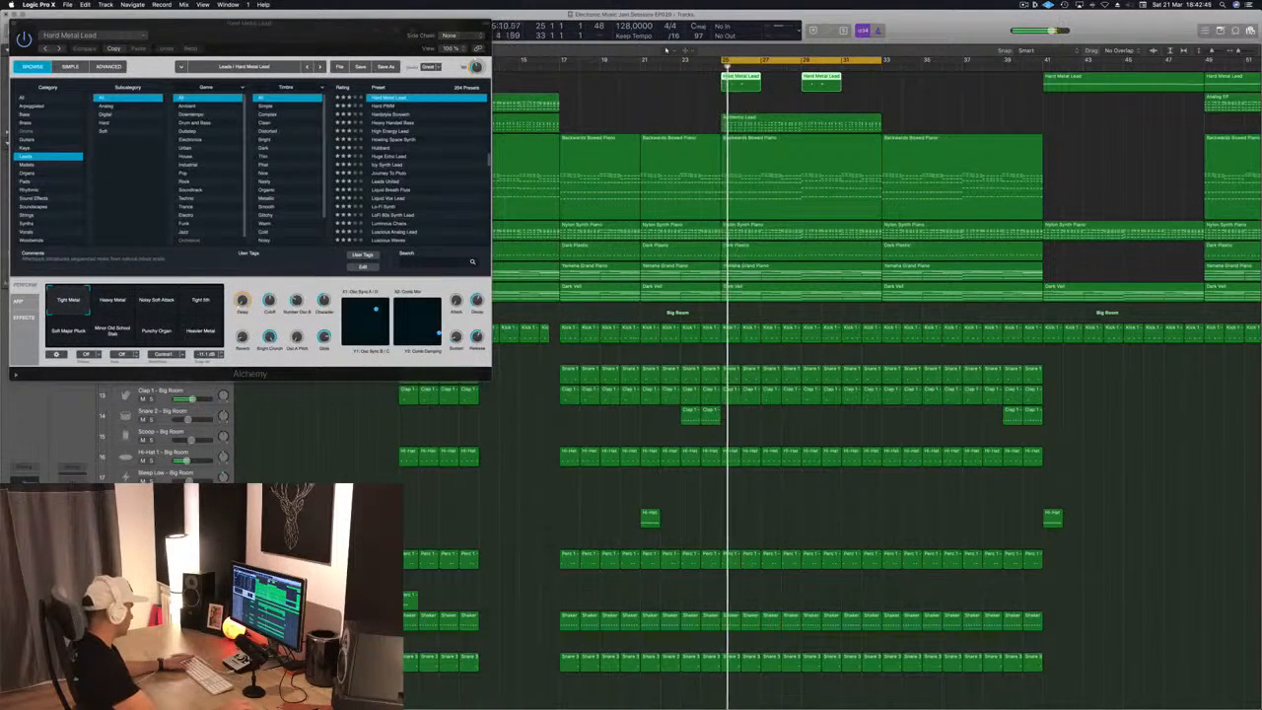
pyautogui.press('v')
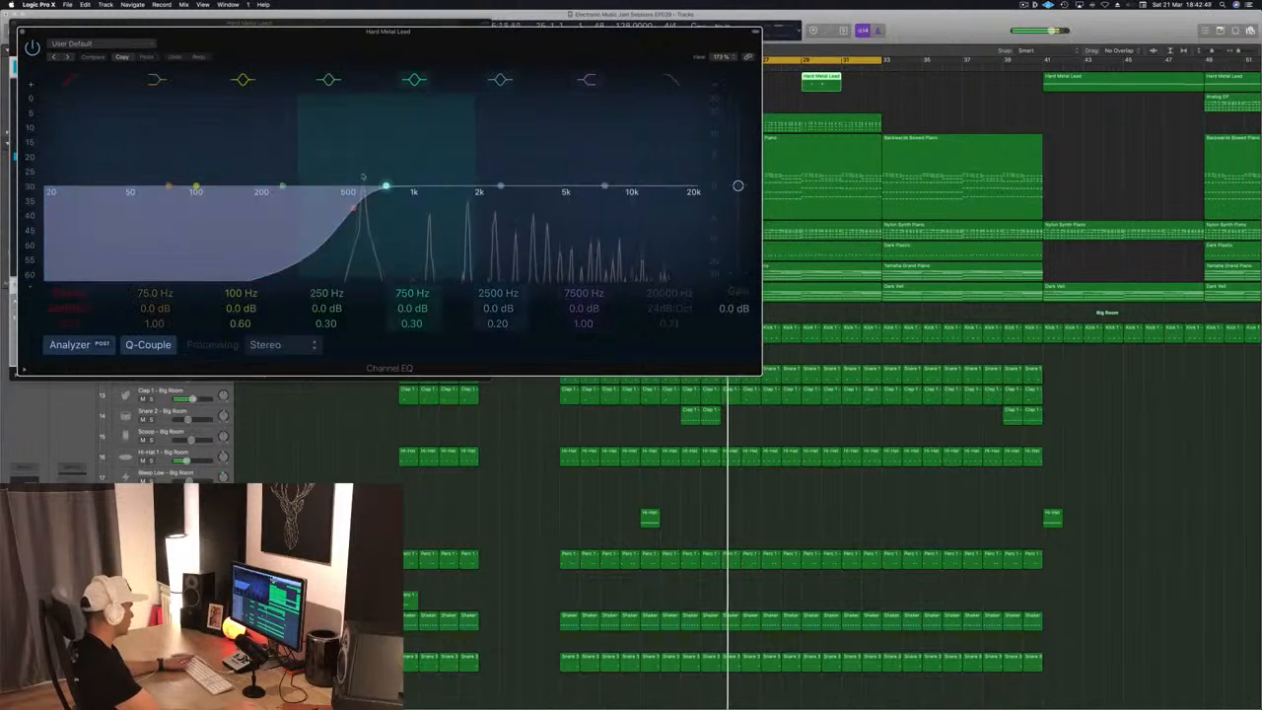
pyautogui.moveTo(353, 209); pyautogui.dragTo(389, 213)
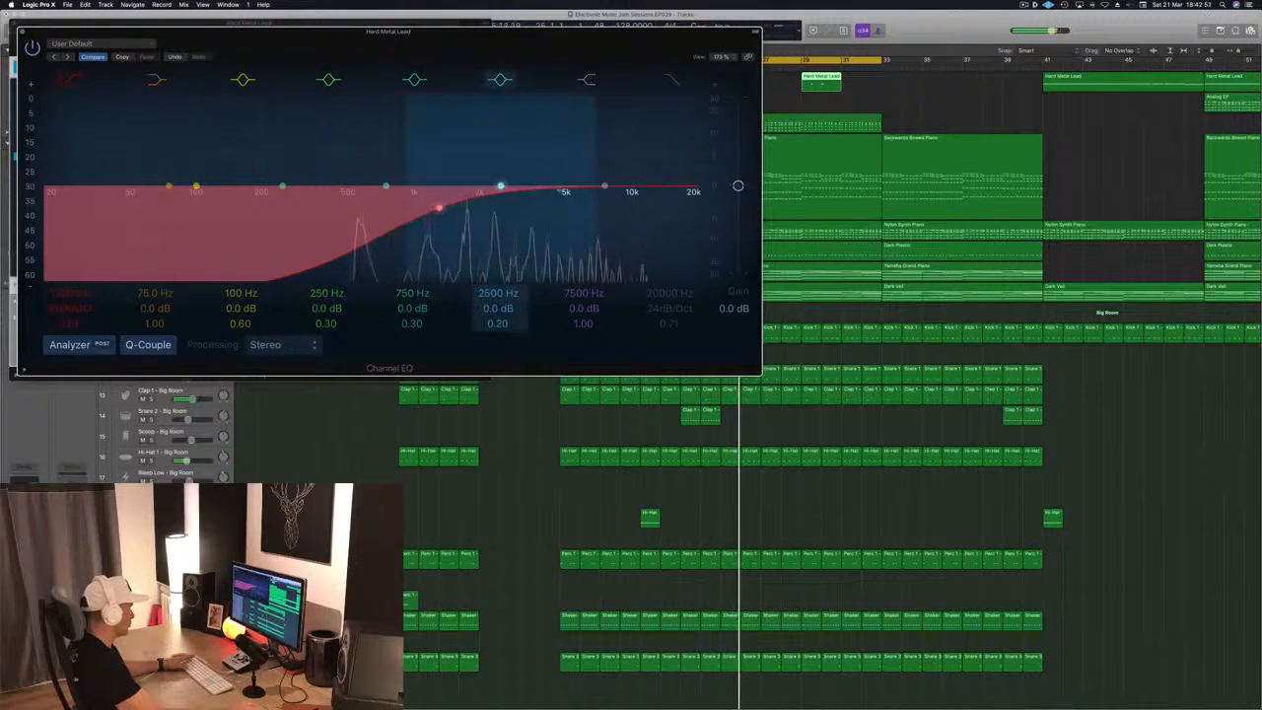
pyautogui.moveTo(603, 186); pyautogui.dragTo(639, 200)
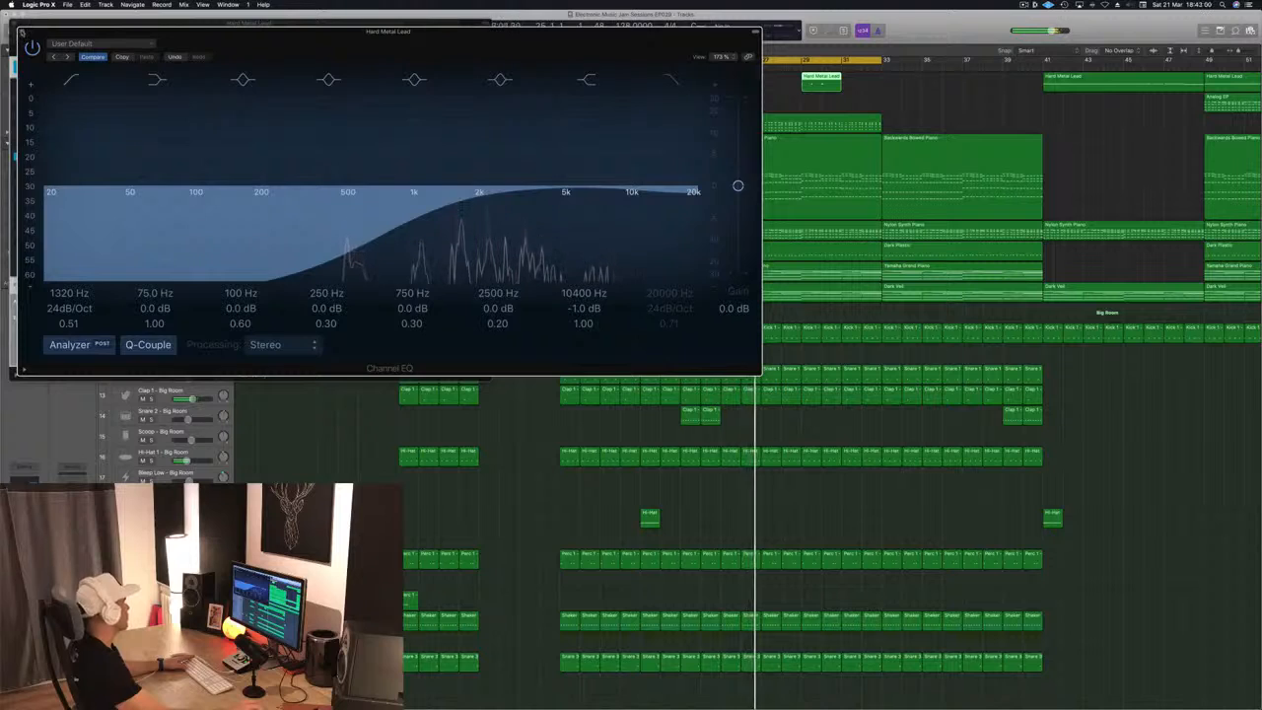
pyautogui.click(23, 32)
pyautogui.click(15, 24)
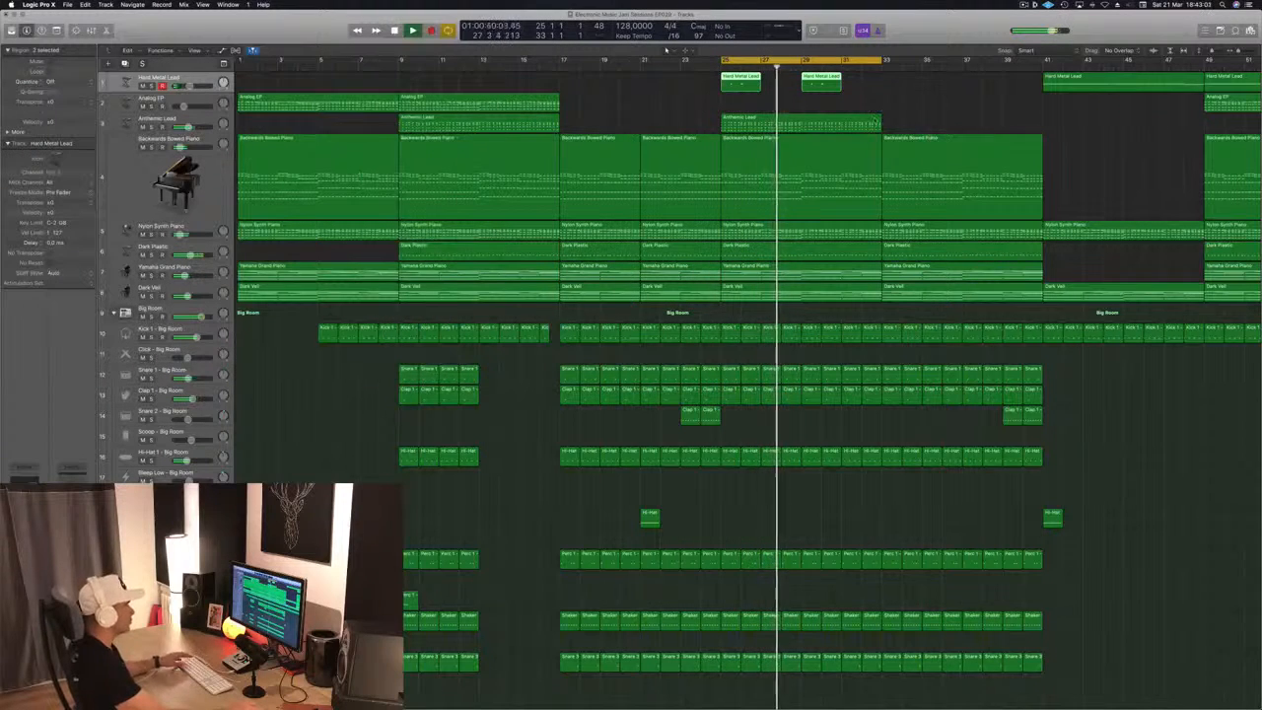
# Audition the Yamaha Grand Piano track by soloing it briefly while the loop plays, and select the track
pyautogui.click(590, 95)
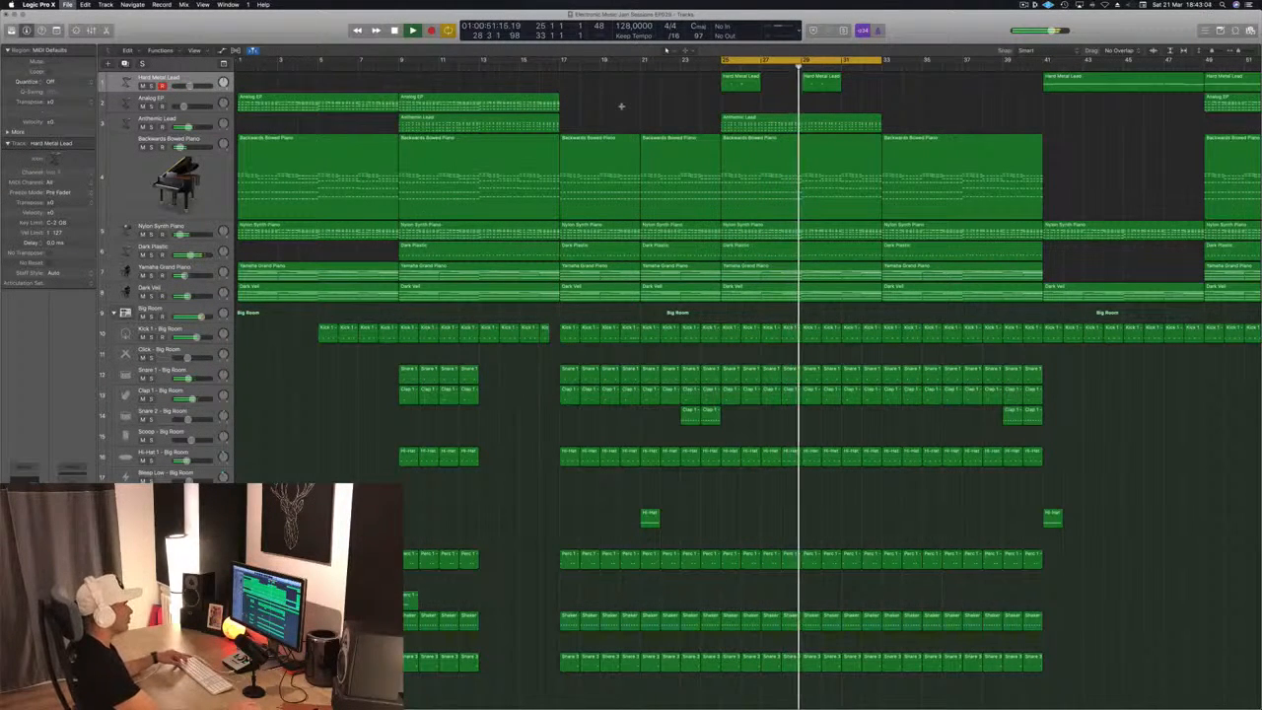
pyautogui.press('Return')
pyautogui.press('super+Left')
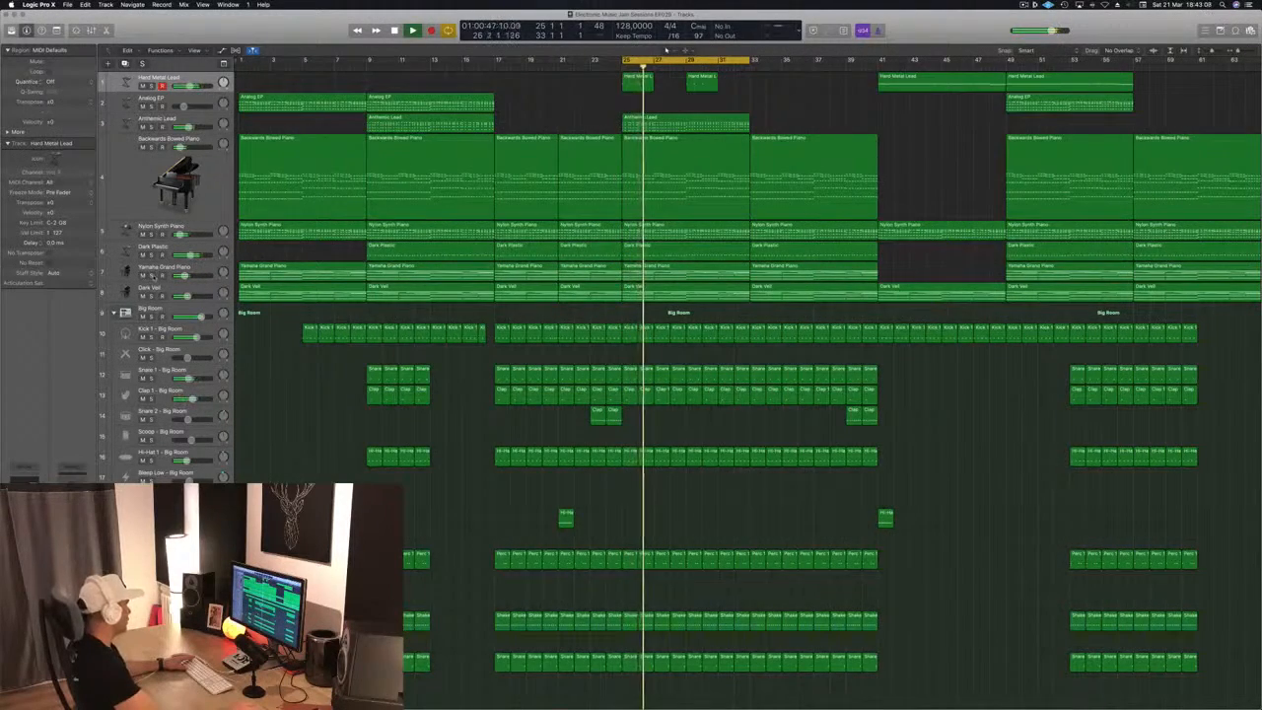
pyautogui.click(153, 277)
pyautogui.click(152, 277)
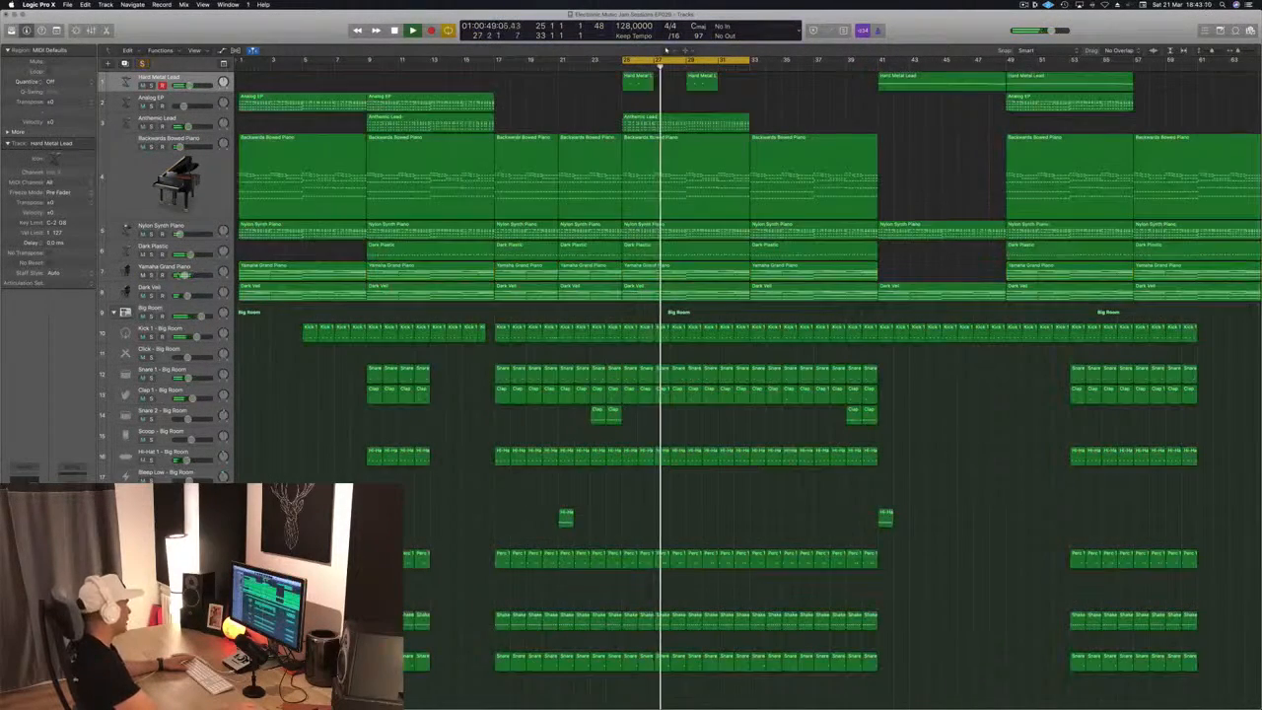
pyautogui.click(198, 272)
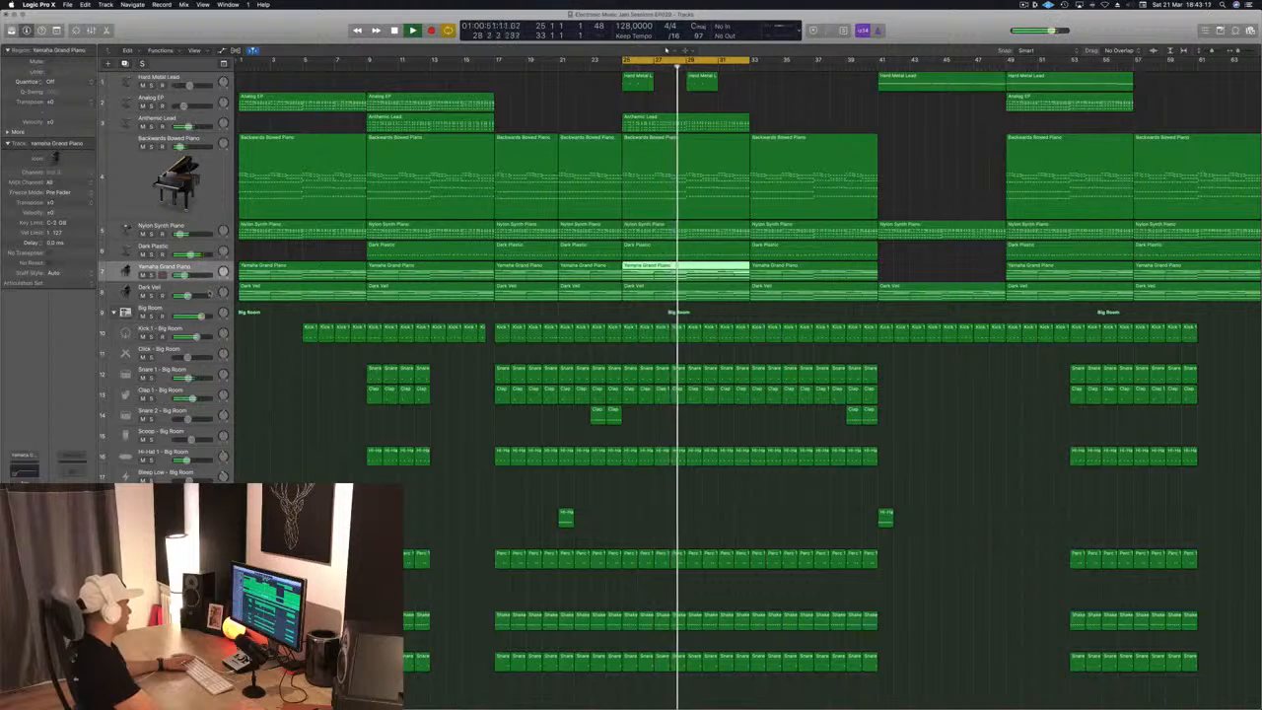
# Solo Dark Veil and set its Compressor's side chain source to Bus 12, the Sidechain Trigger - Big Room bus
pyautogui.click(210, 292)
pyautogui.click(153, 296)
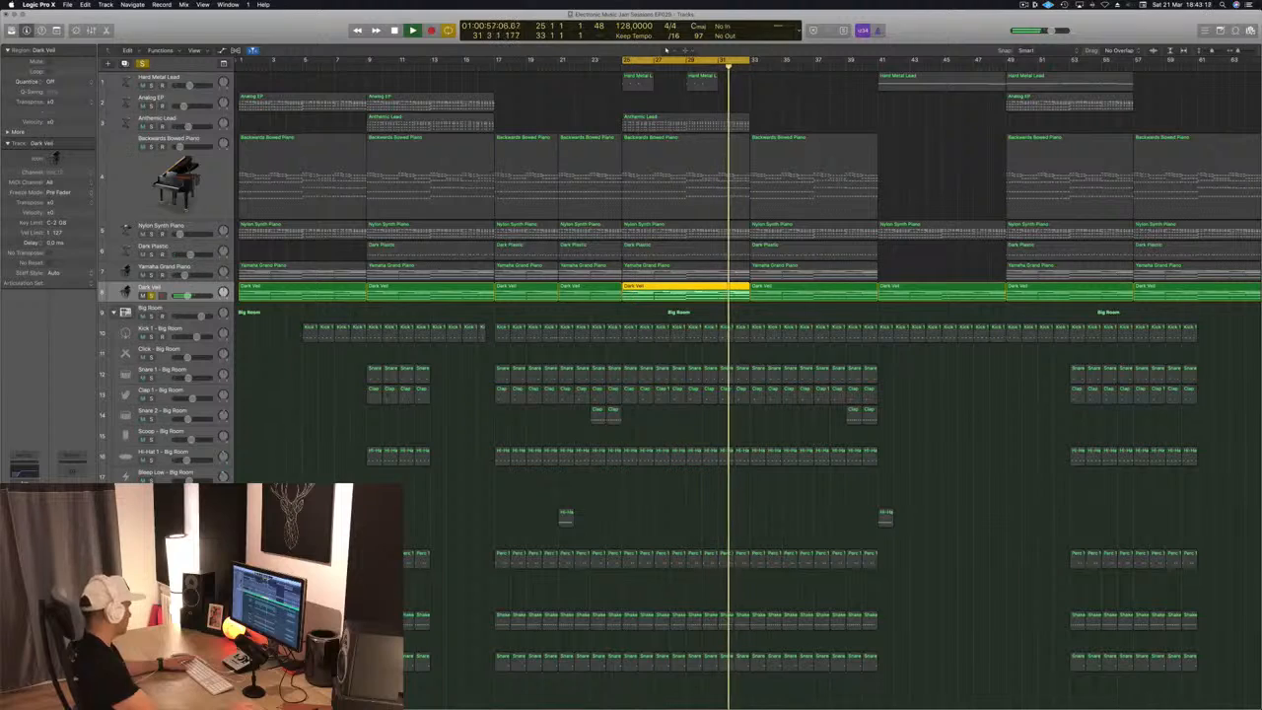
pyautogui.click(24, 515)
pyautogui.click(406, 36)
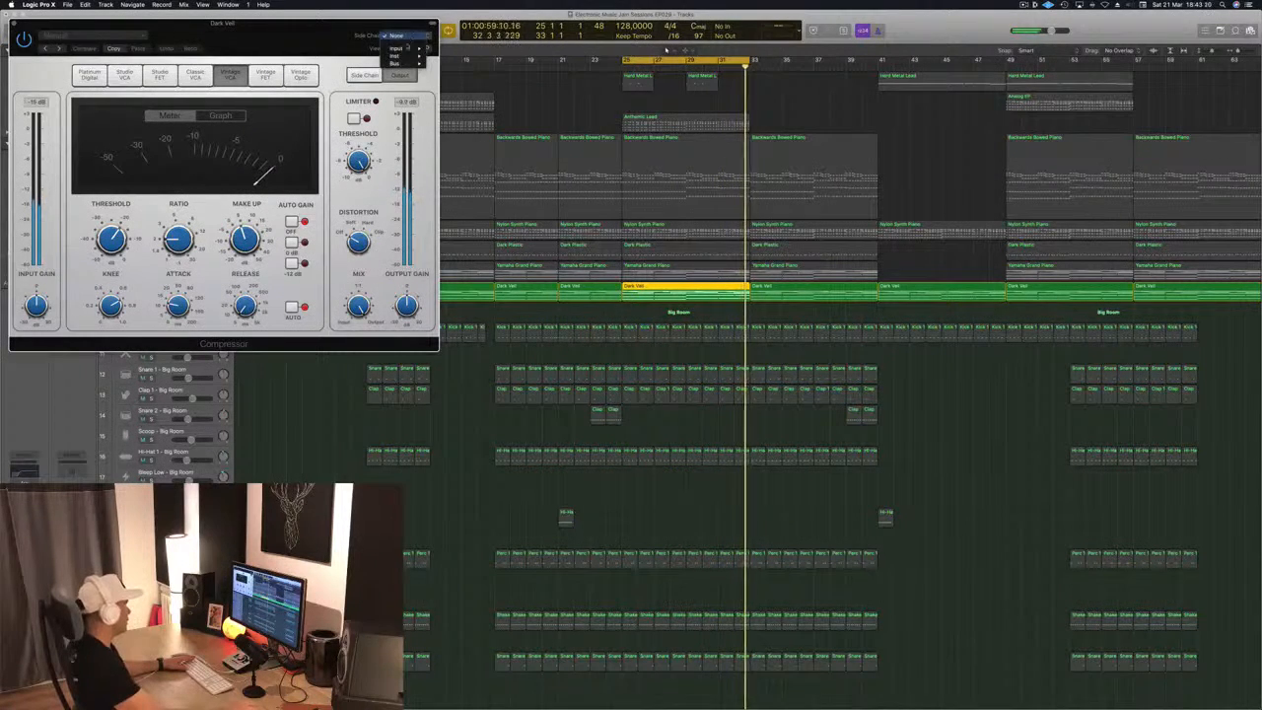
pyautogui.moveTo(396, 63)
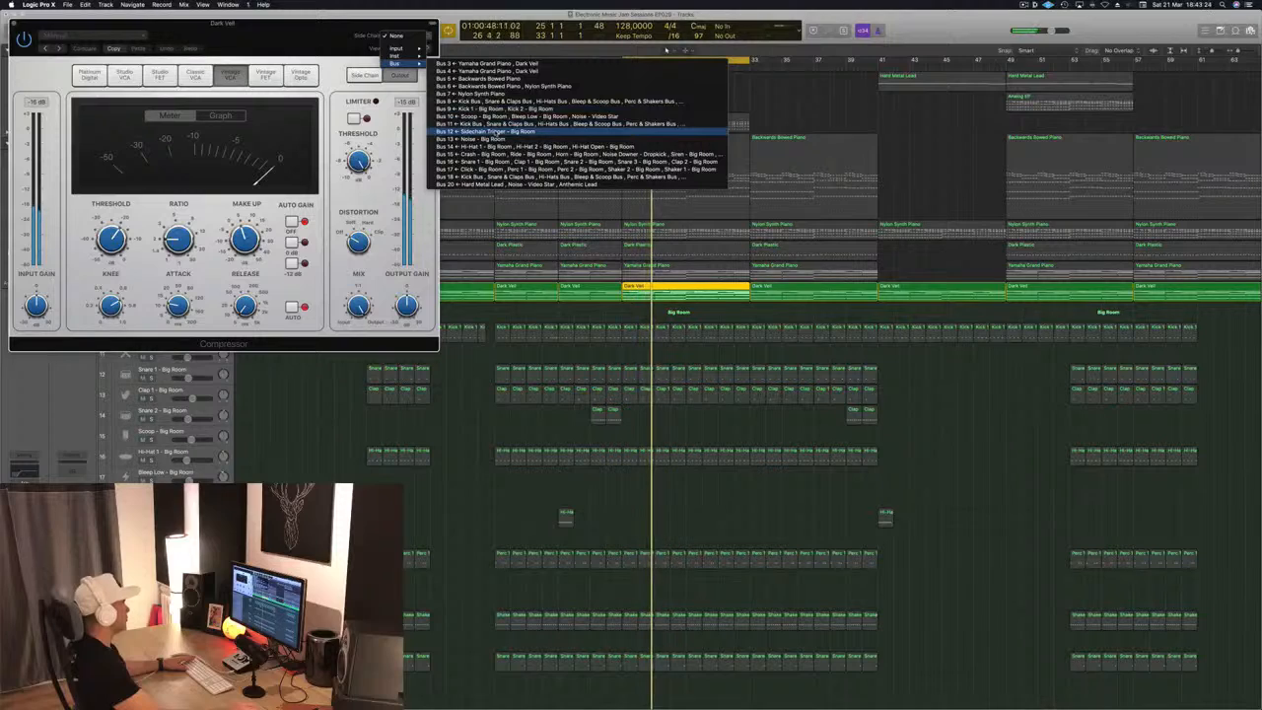
pyautogui.click(483, 132)
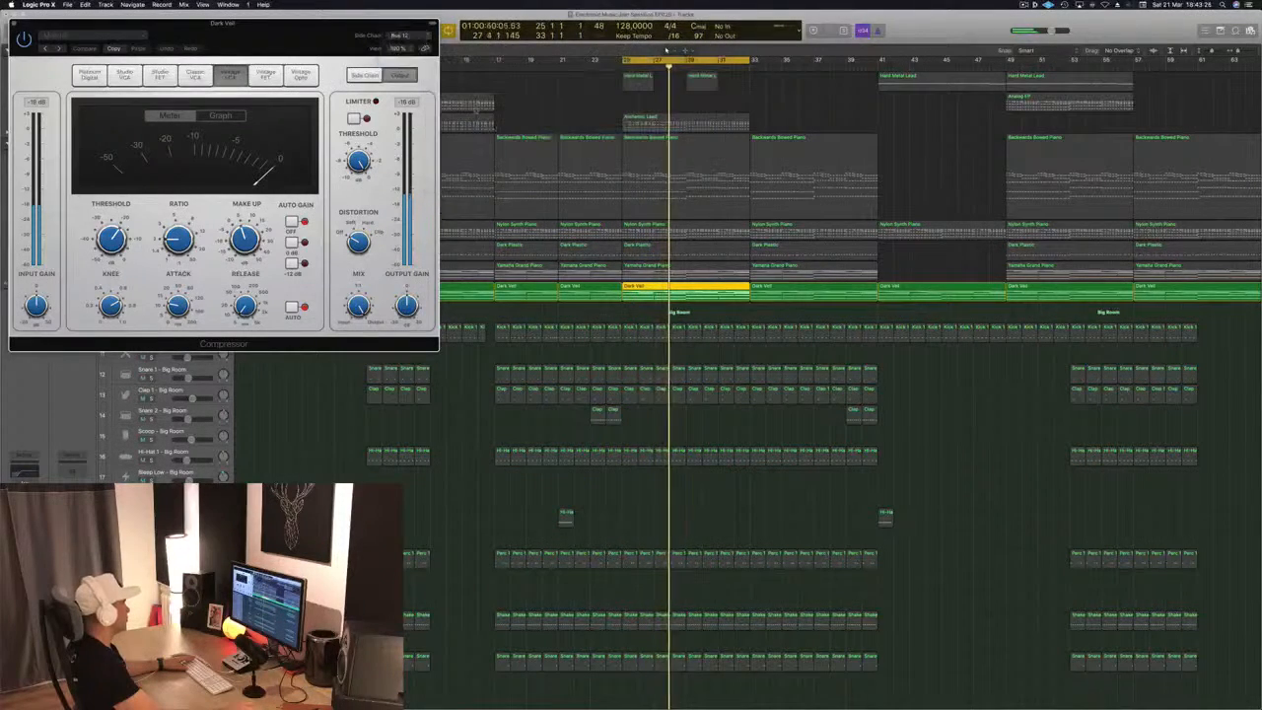
pyautogui.moveTo(300, 38); pyautogui.dragTo(889, 176)
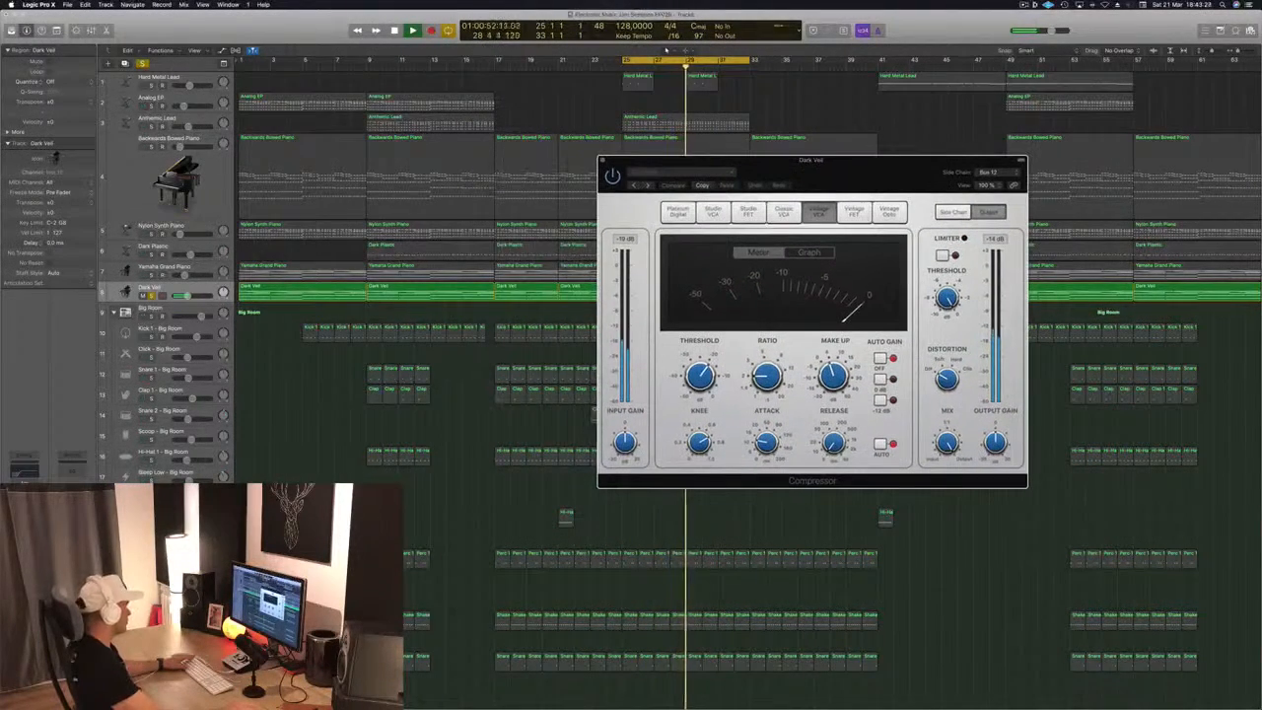
# Solo the kick trigger track alongside Dark Veil and adjust the Compressor's threshold, ratio and attack, closing the plug-in when done
pyautogui.scroll(-8, 667, 50)
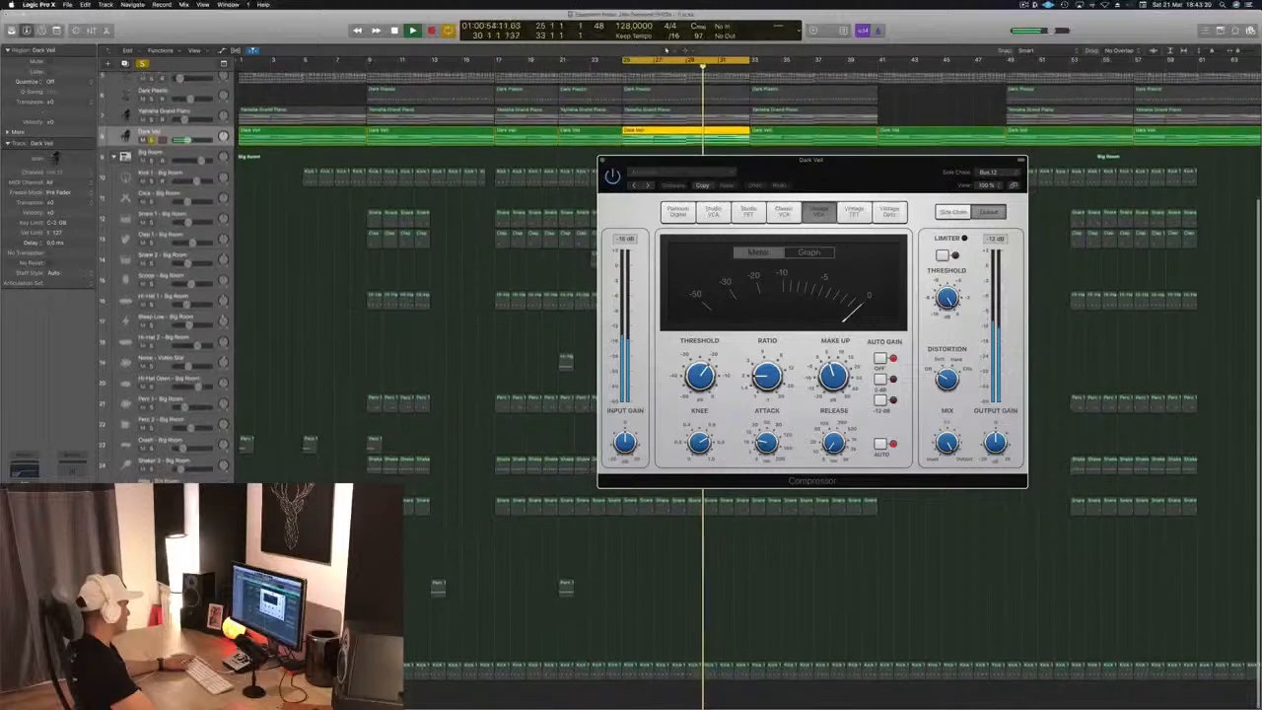
pyautogui.click(151, 680)
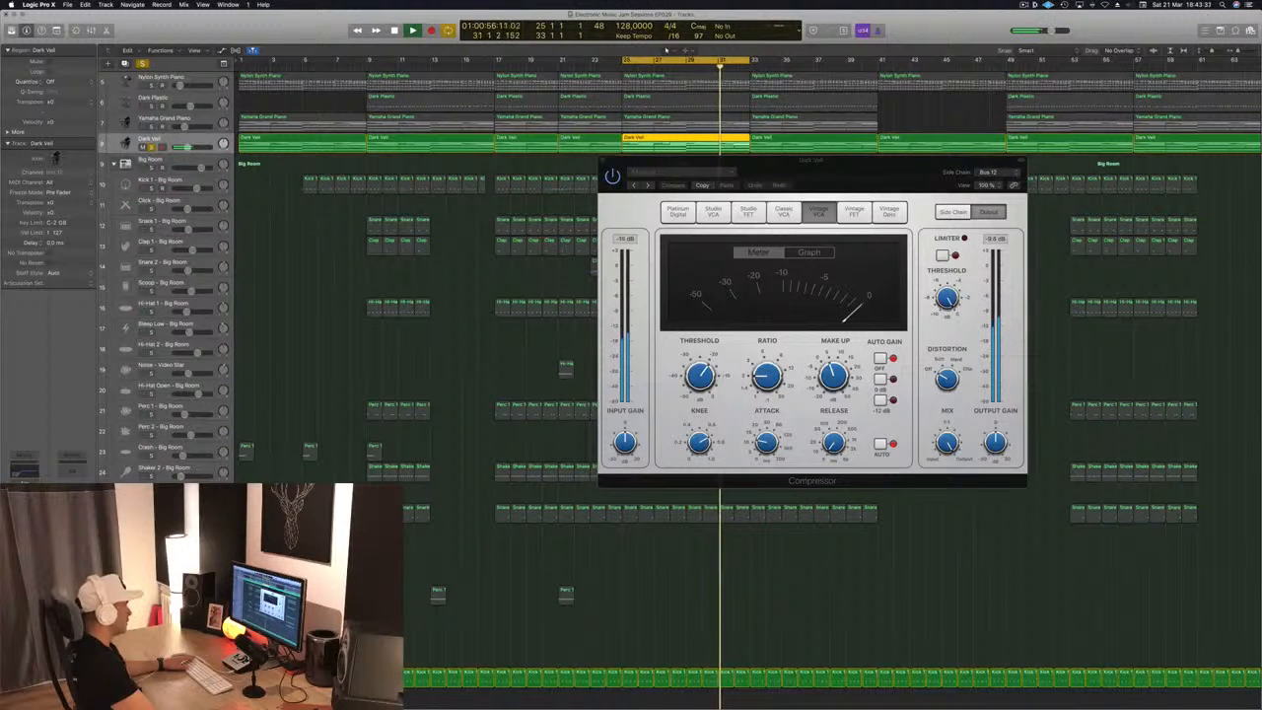
pyautogui.moveTo(704, 380); pyautogui.dragTo(770, 383)
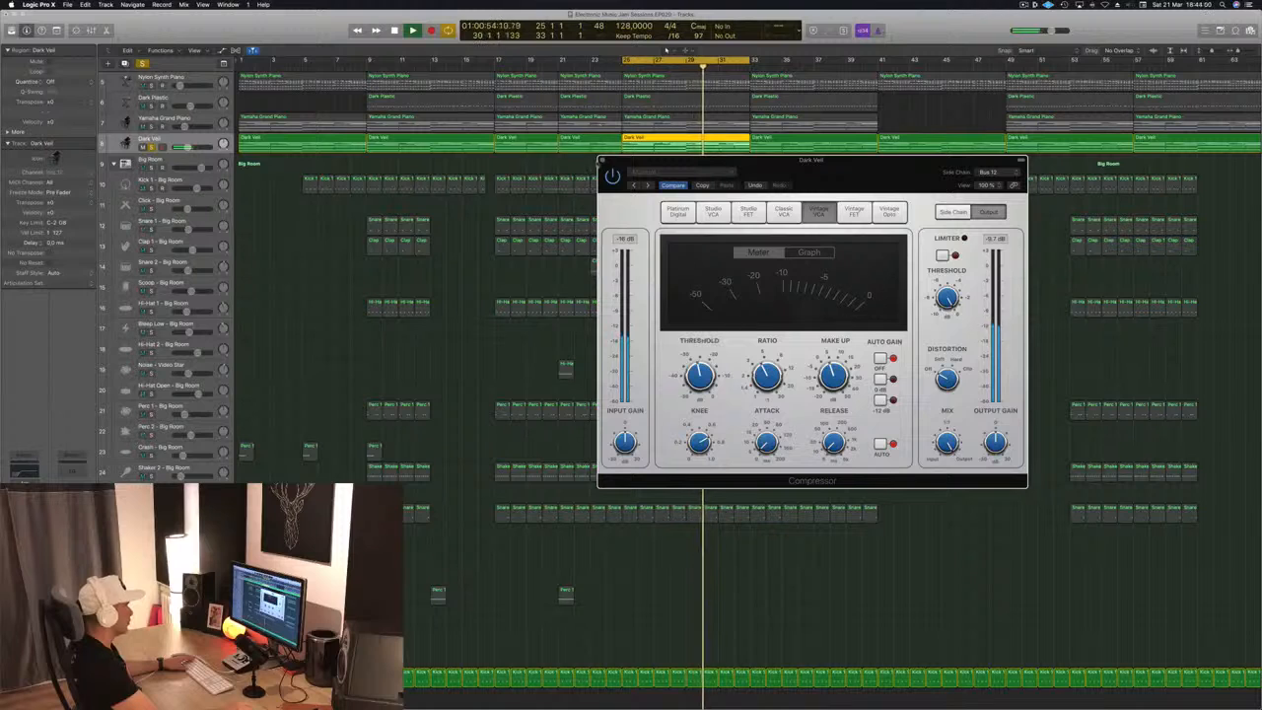
pyautogui.click(602, 159)
# Clear the track solos to bring back the full mix and save the project
pyautogui.press('s')
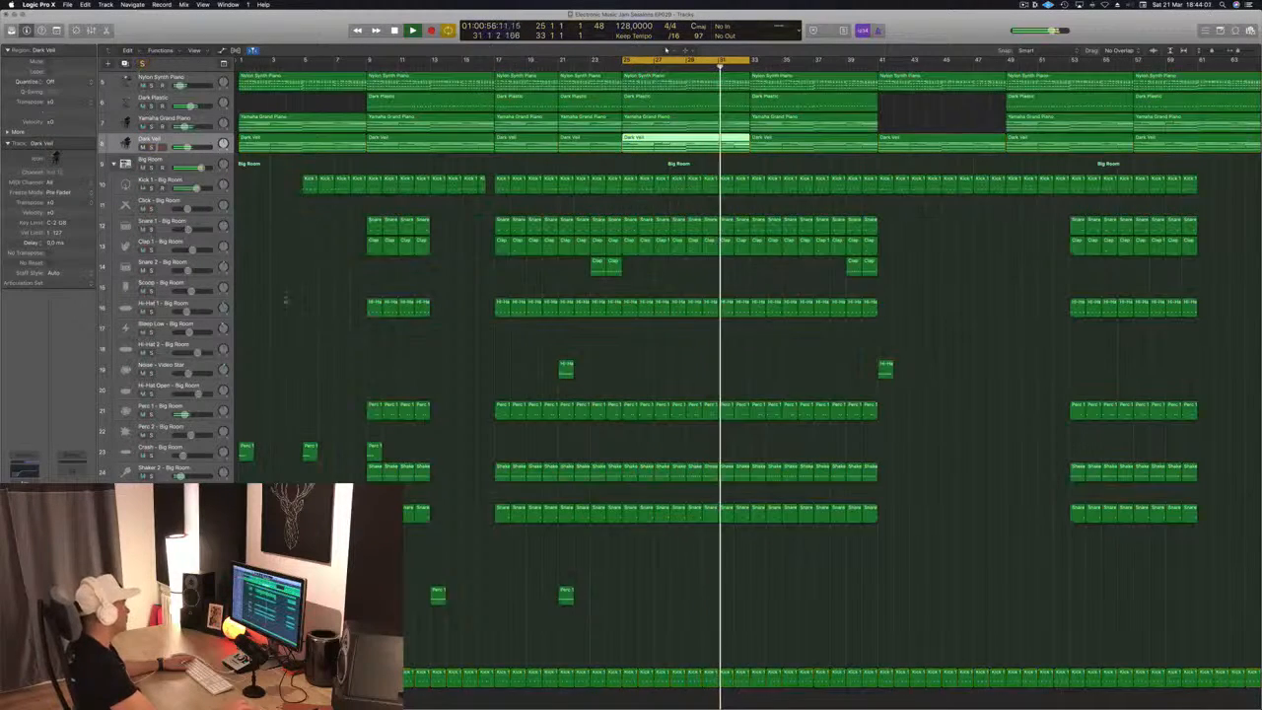
pyautogui.click(668, 373)
pyautogui.press('super+s')
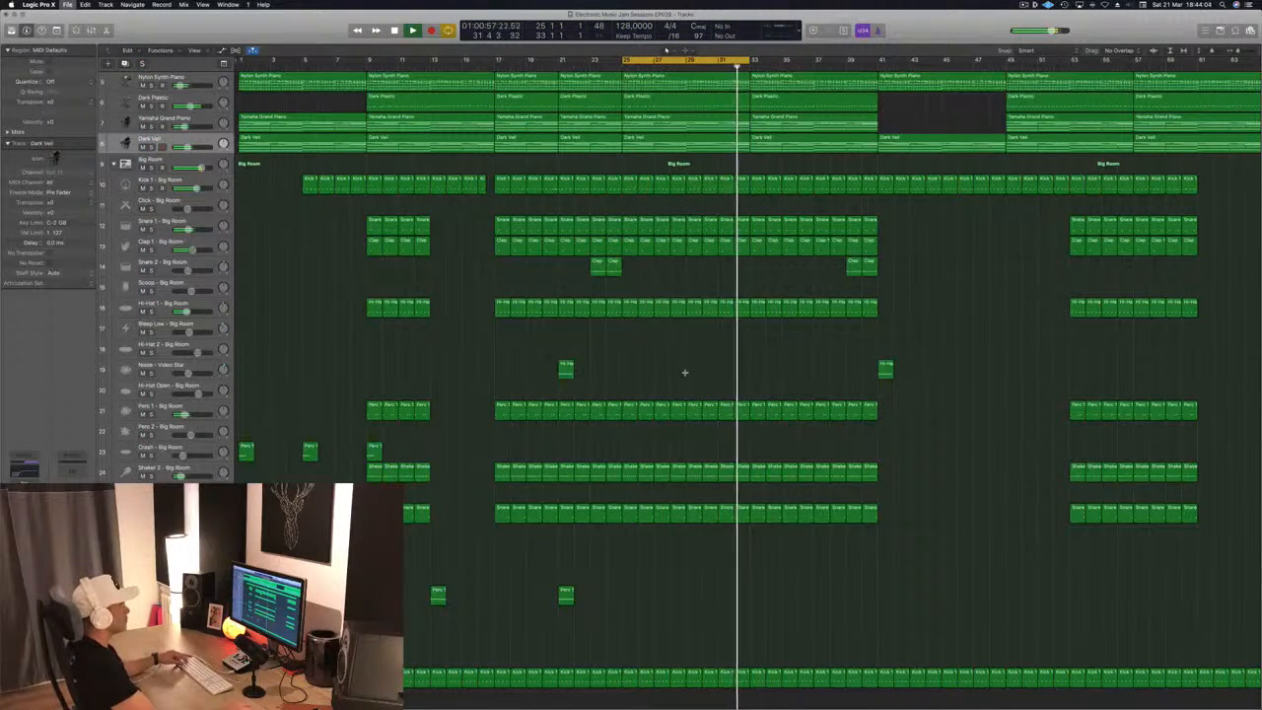
# Examine the whole arrangement, with more bars and all upper tracks in view, while the loop plays
pyautogui.press('super+Left')
pyautogui.press('super+Left')
pyautogui.press('super+Up')
pyautogui.press('super+Up')
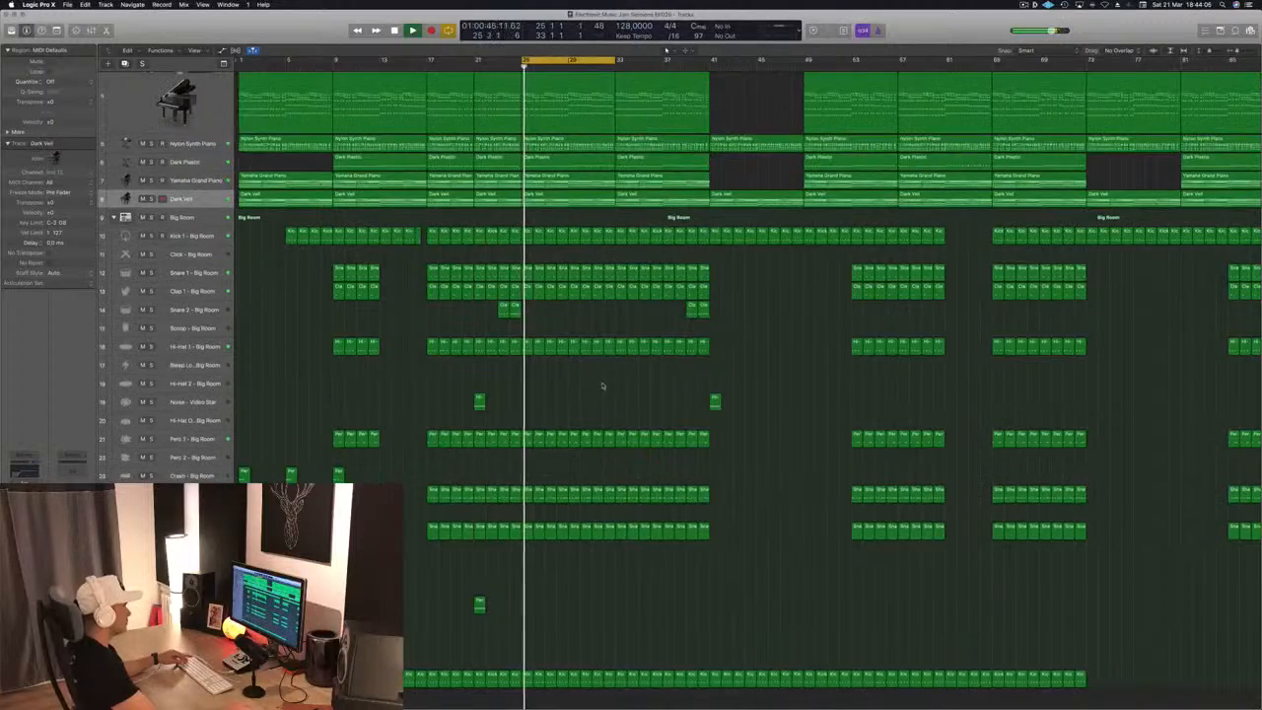
pyautogui.press('super+Down')
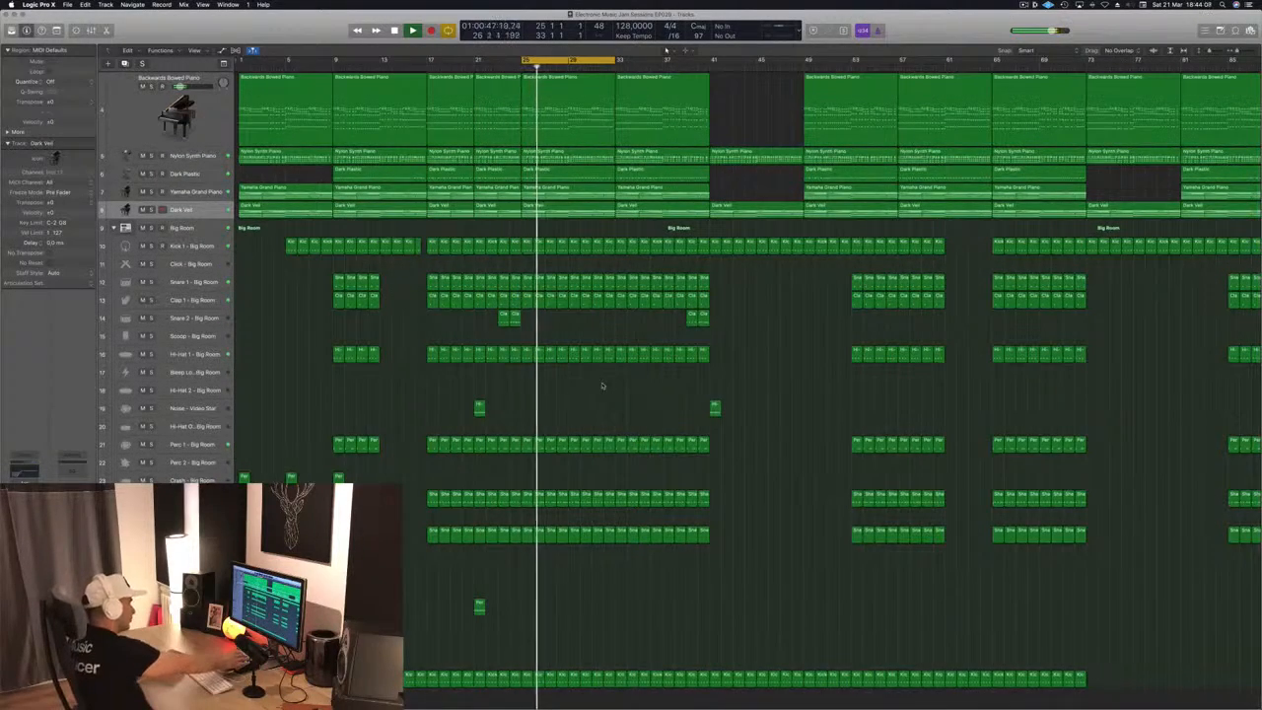
pyautogui.scroll(2, 603, 386)
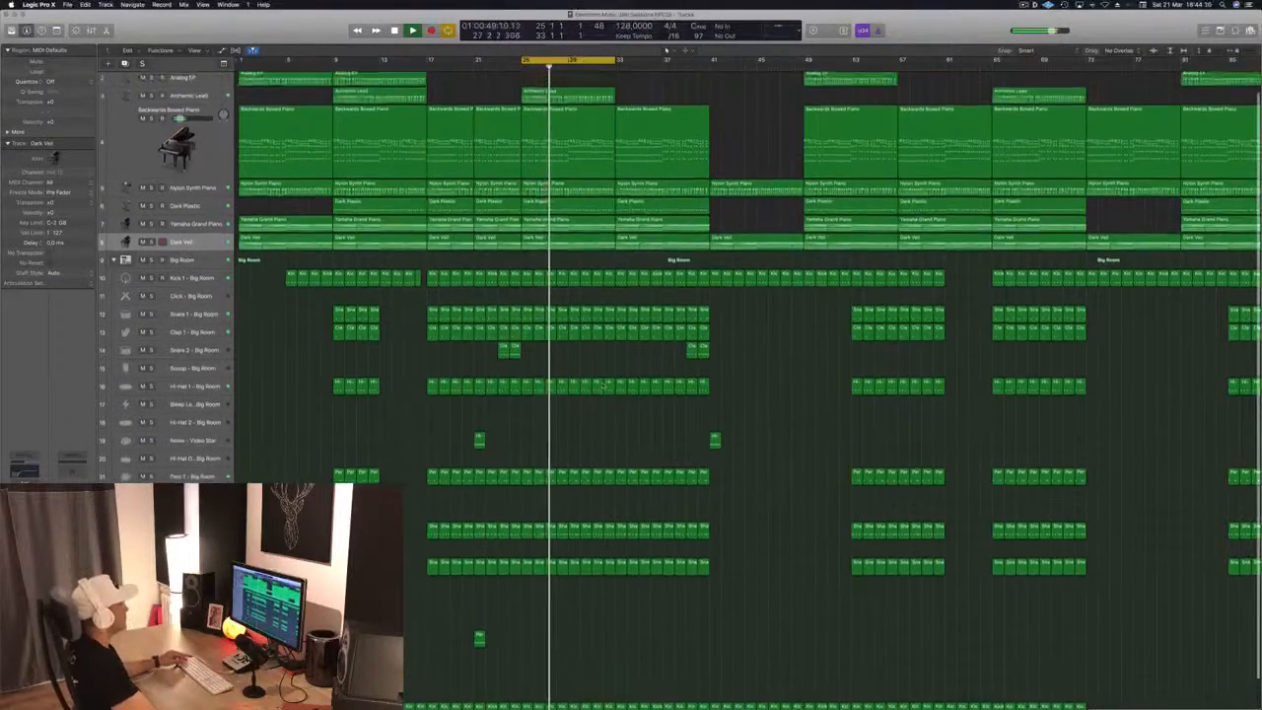
pyautogui.scroll(1, 602, 385)
pyautogui.press('super+Up')
pyautogui.press('super+Up')
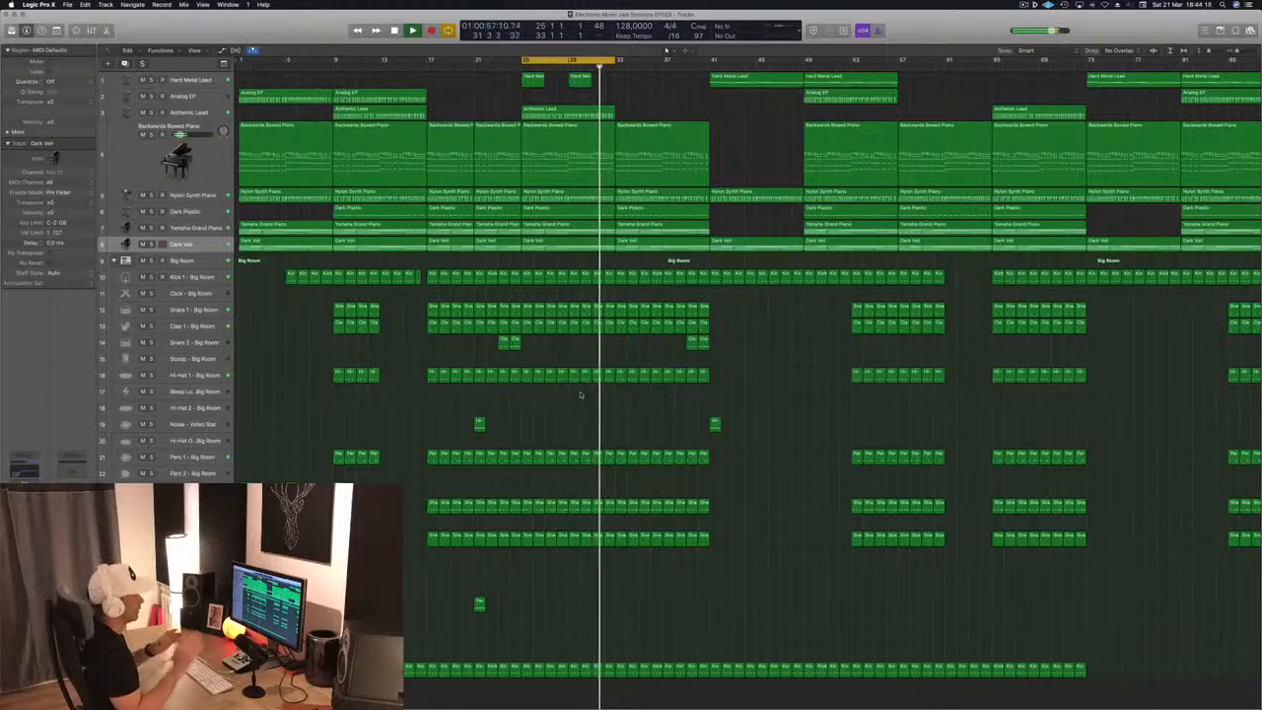
# Extend the end of the cycle range from bar 33 to about bar 66
pyautogui.press('Return')
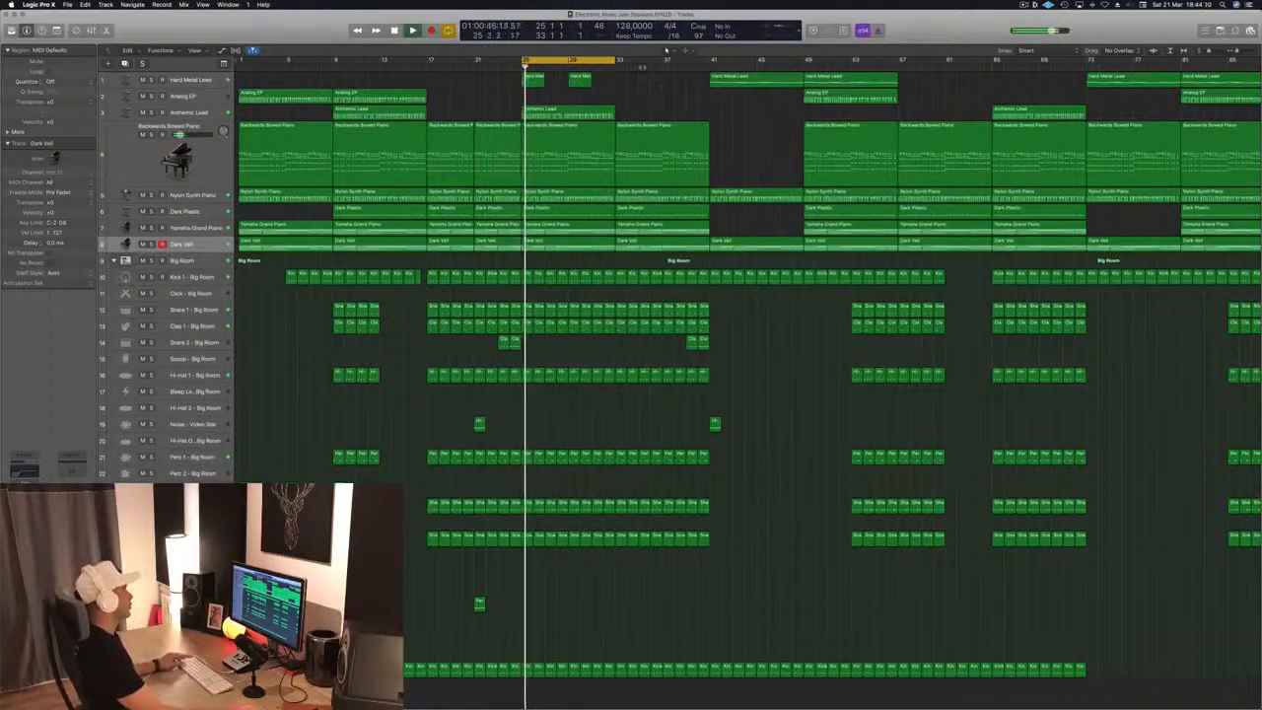
pyautogui.scroll(-2, 638, 90)
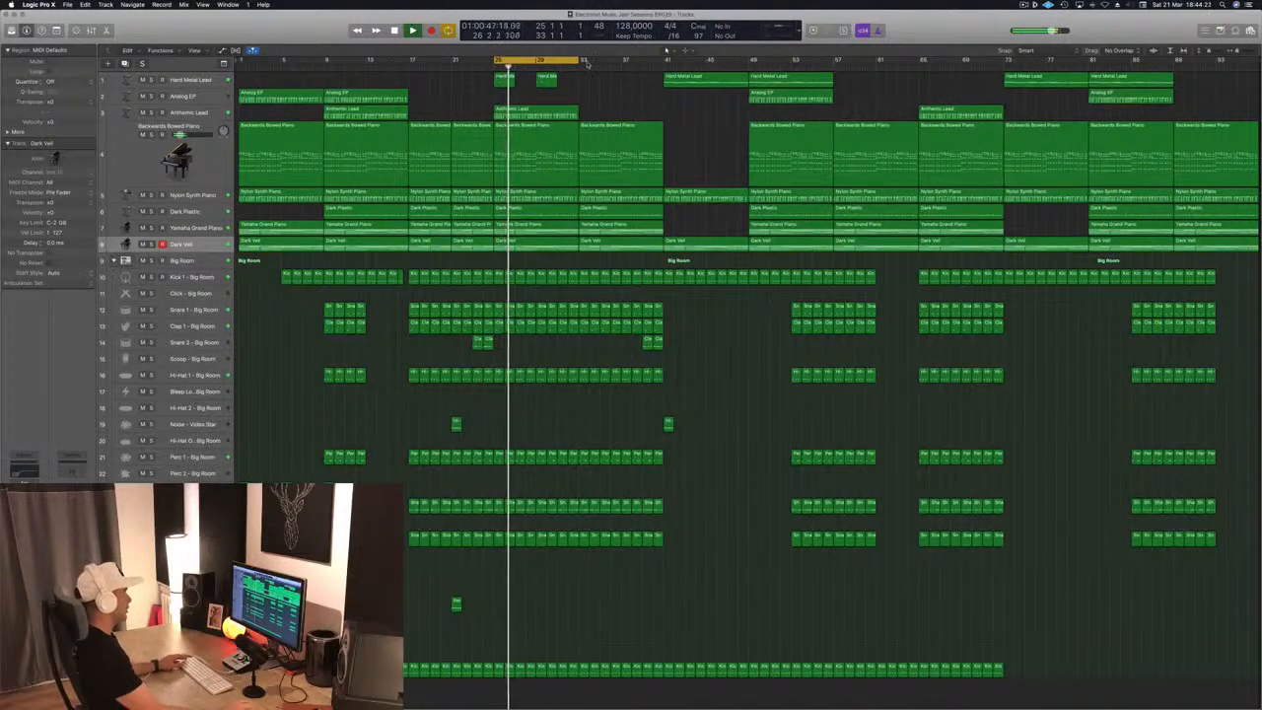
pyautogui.moveTo(595, 65); pyautogui.dragTo(927, 62)
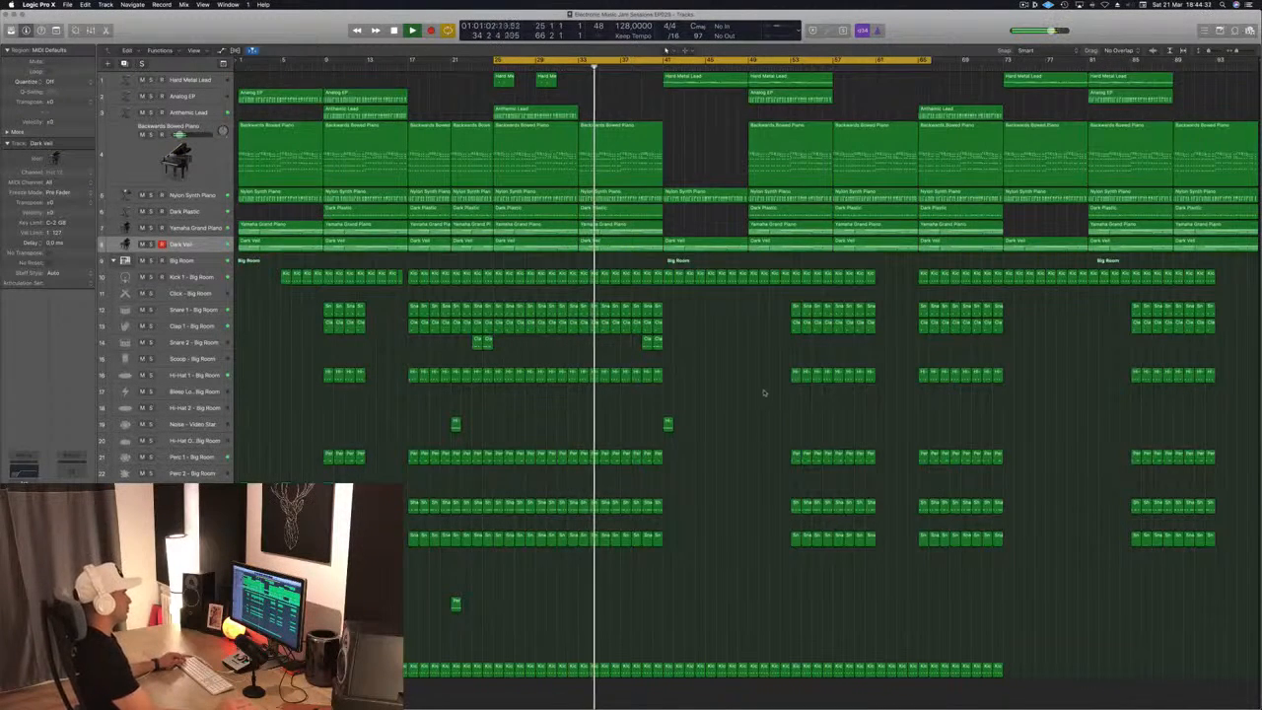
# Delete the snare, clap, hi-hat, percussion and shaker regions between bars 53 and 61
pyautogui.moveTo(763, 302); pyautogui.dragTo(874, 584)
pyautogui.press('Delete')
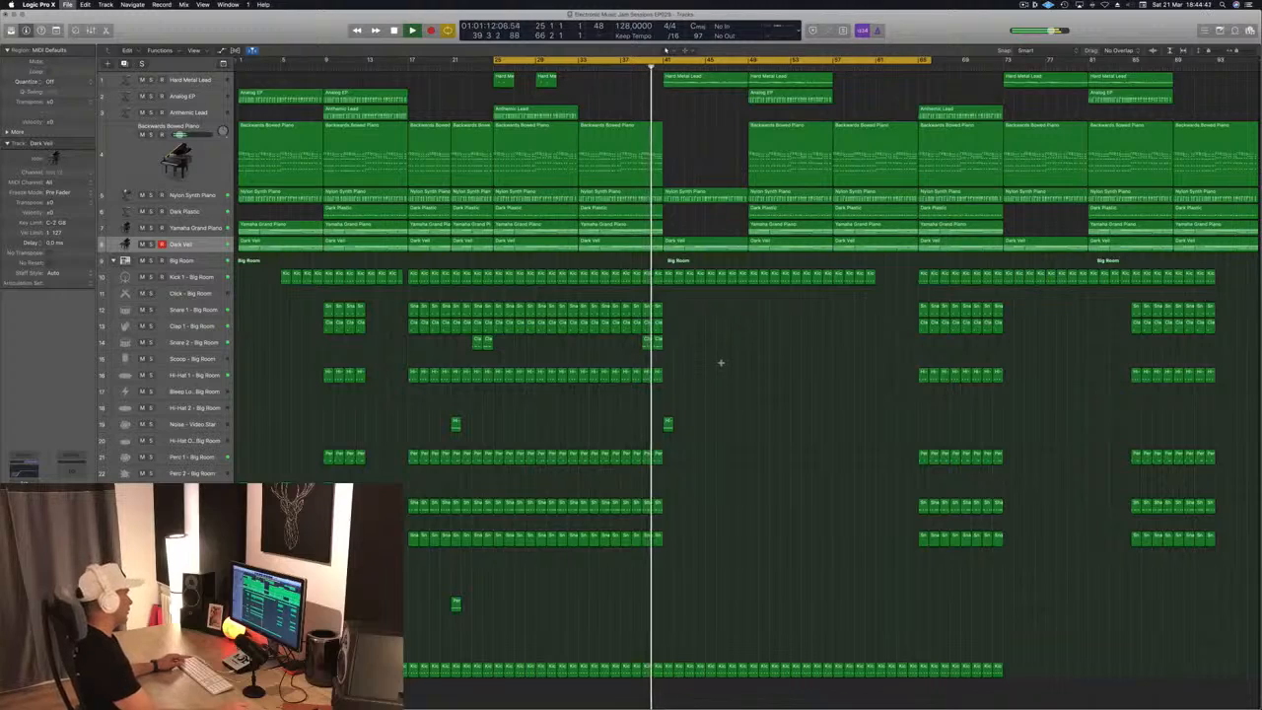
# Copy the Crash region at bar 9 and the lower percussion region at bar 21 to bar 41, replacing the Noise - Video Star region there
pyautogui.hscroll(5, 753, 379)
pyautogui.scroll(-5, 752, 378)
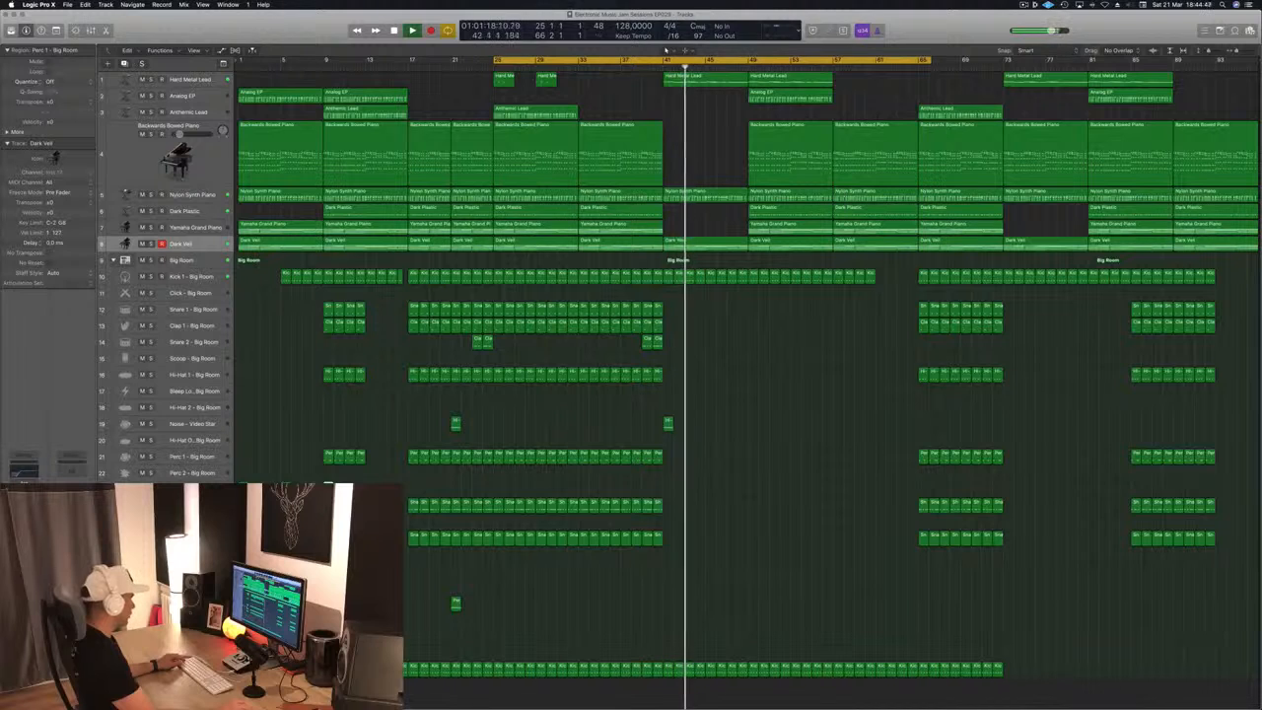
pyautogui.moveTo(330, 488); pyautogui.dragTo(667, 488)
pyautogui.click(653, 61)
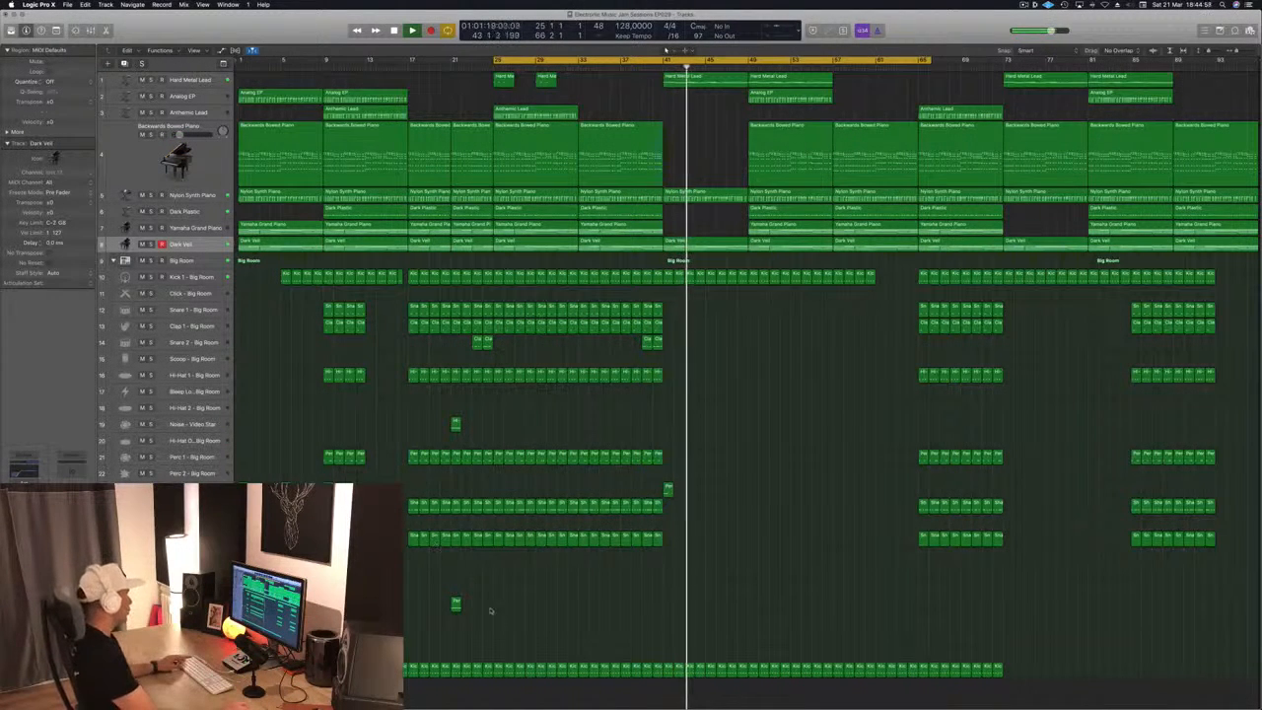
pyautogui.moveTo(455, 605); pyautogui.dragTo(628, 608)
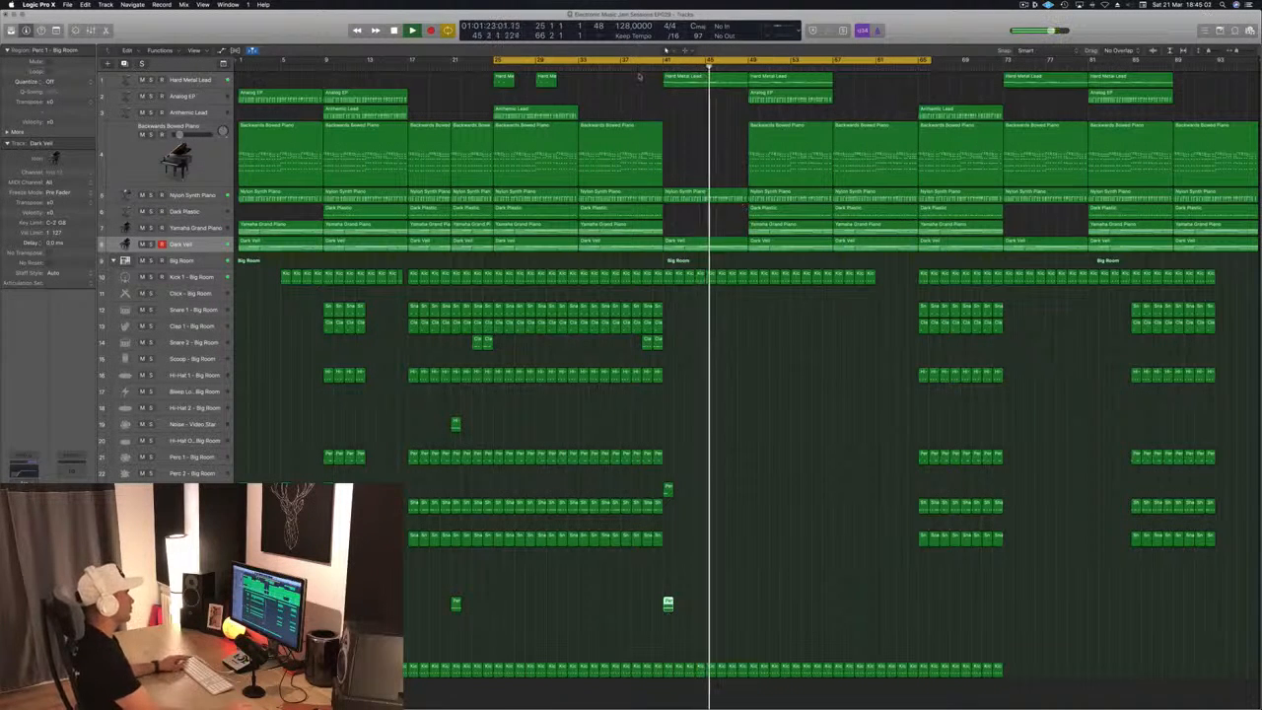
# Split the Nylon Synth Piano region at bar 45, splitting the crossing notes, and remove its second half
pyautogui.click(652, 67)
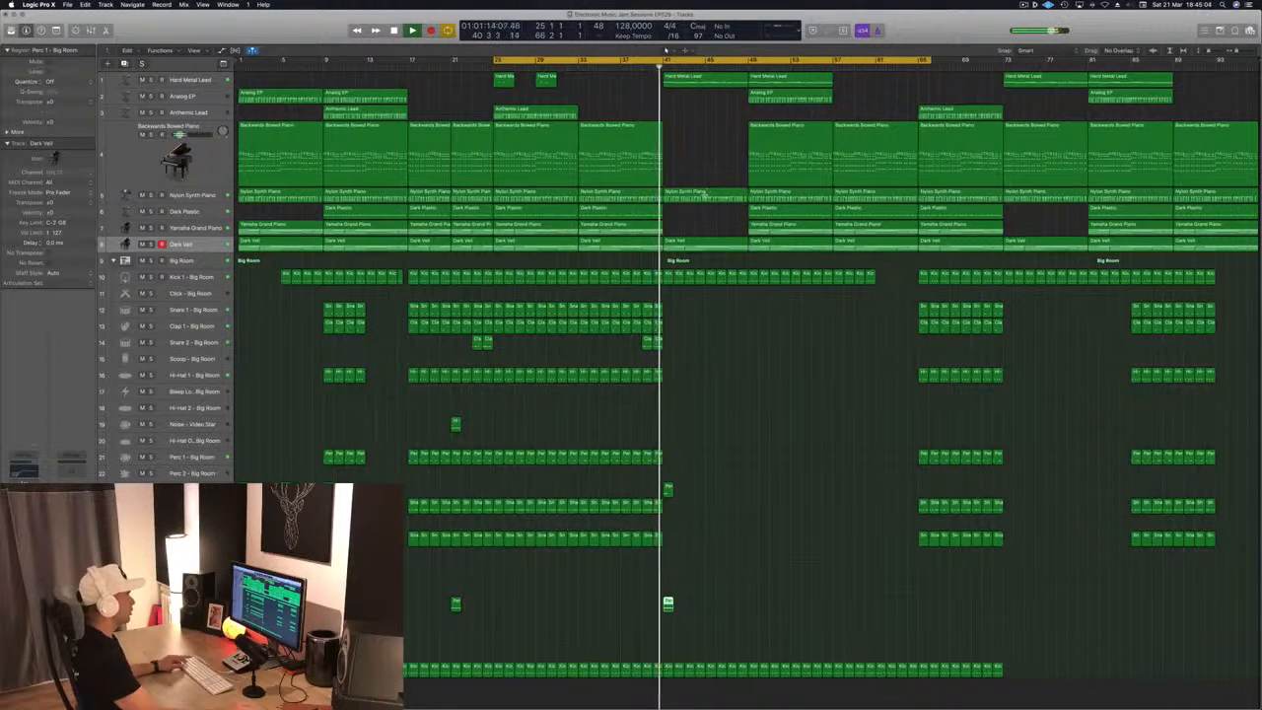
pyautogui.doubleClick(706, 194)
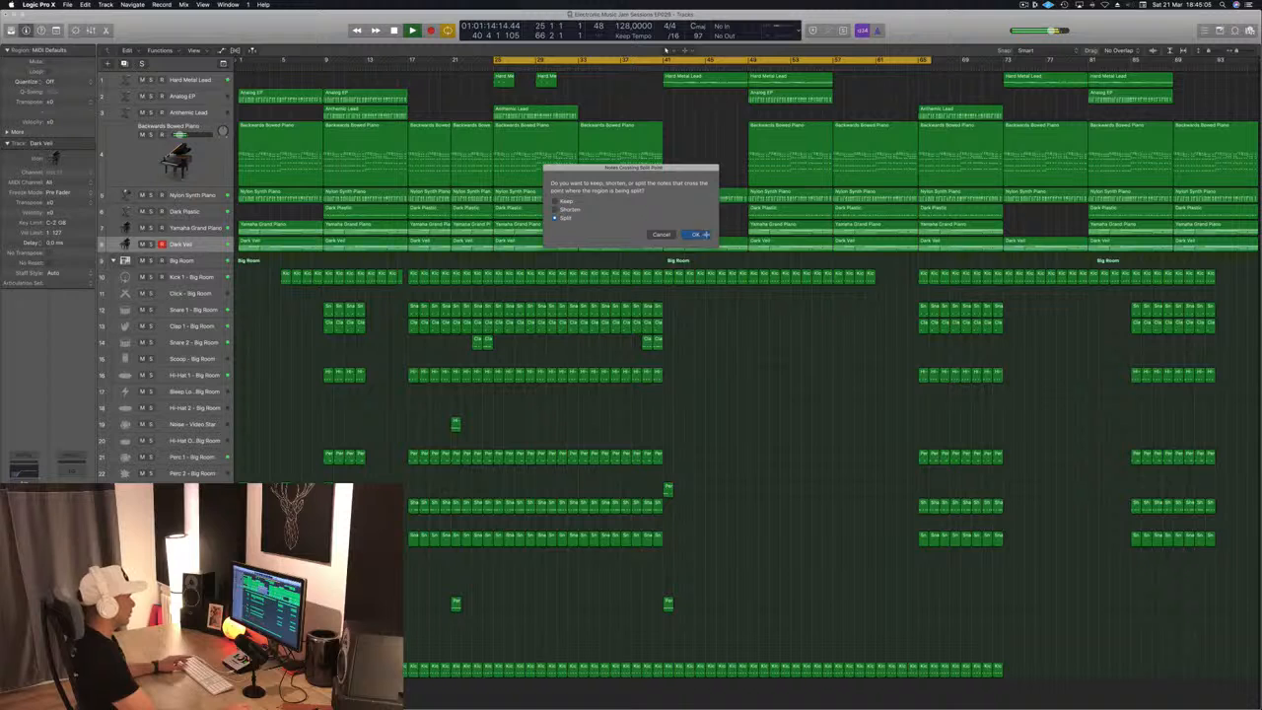
pyautogui.click(701, 234)
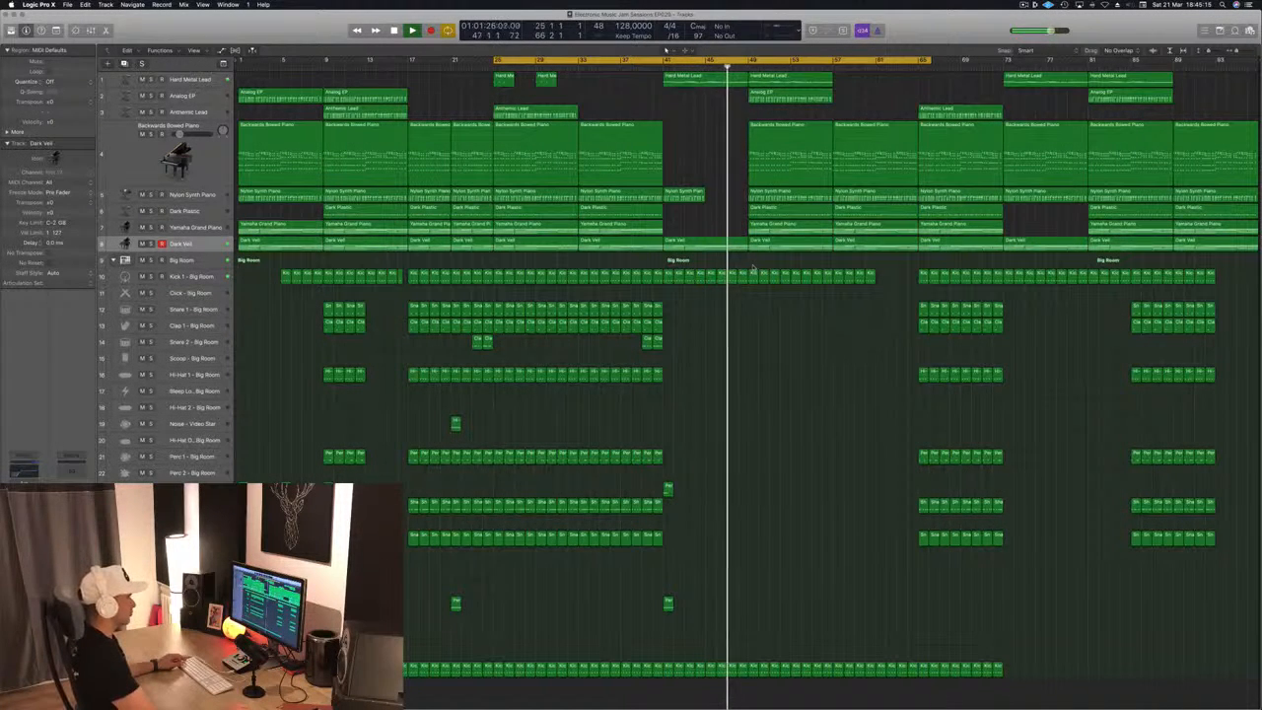
# Delete the Kick 1 regions between bars 49 and 57 and play the breakdown from bar 41
pyautogui.moveTo(753, 266); pyautogui.dragTo(833, 296)
pyautogui.press('Delete')
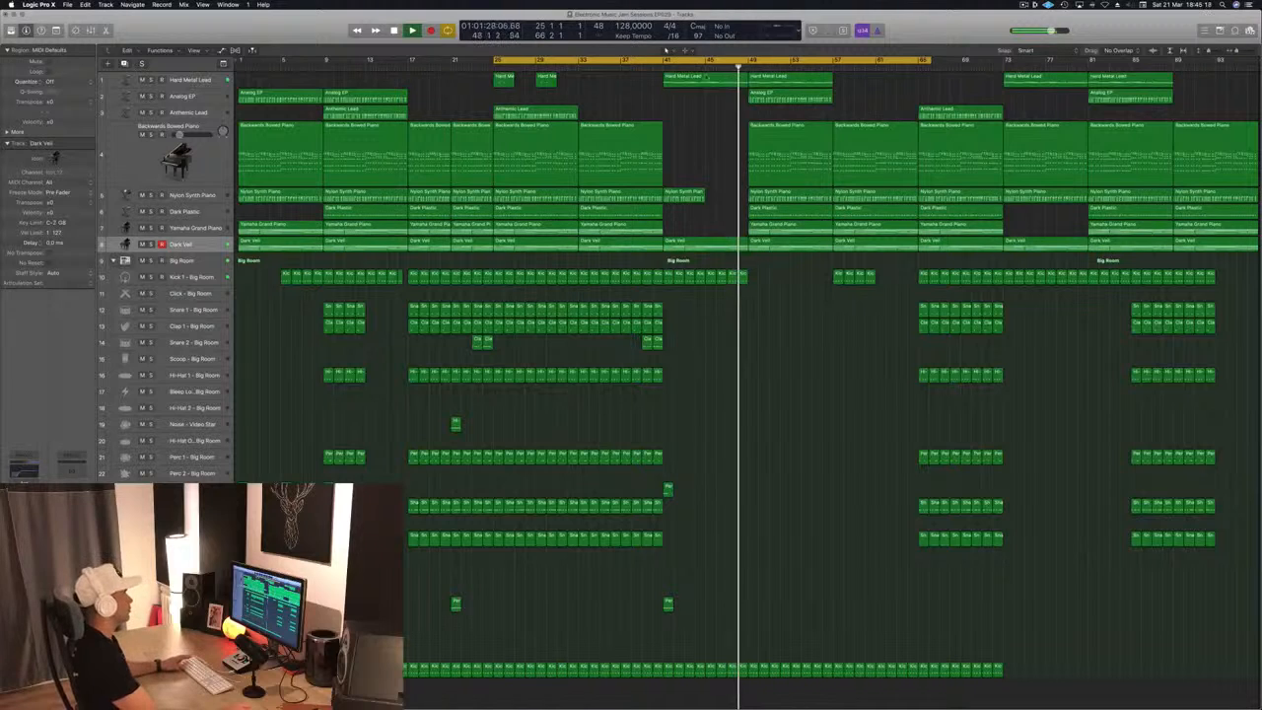
pyautogui.click(666, 50)
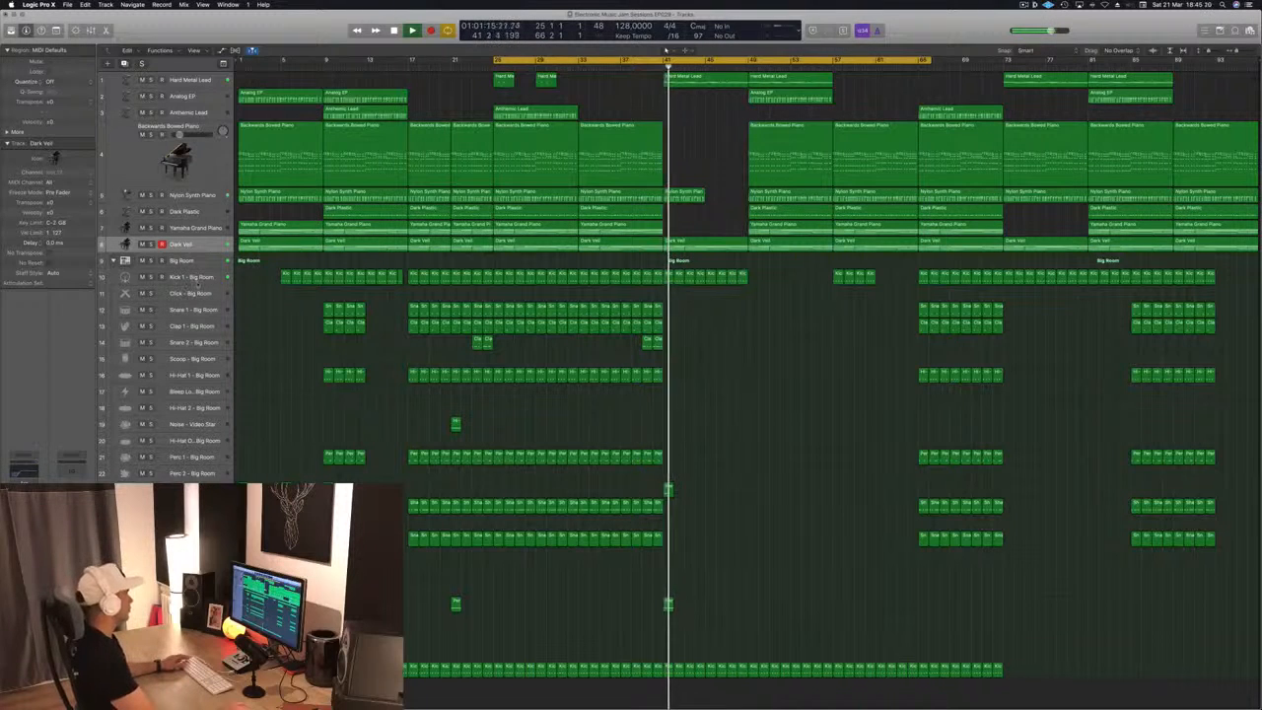
# Open the Smart Controls of the Big Room drum track and play the arrangement from about bar 40
pyautogui.click(196, 279)
pyautogui.click(196, 261)
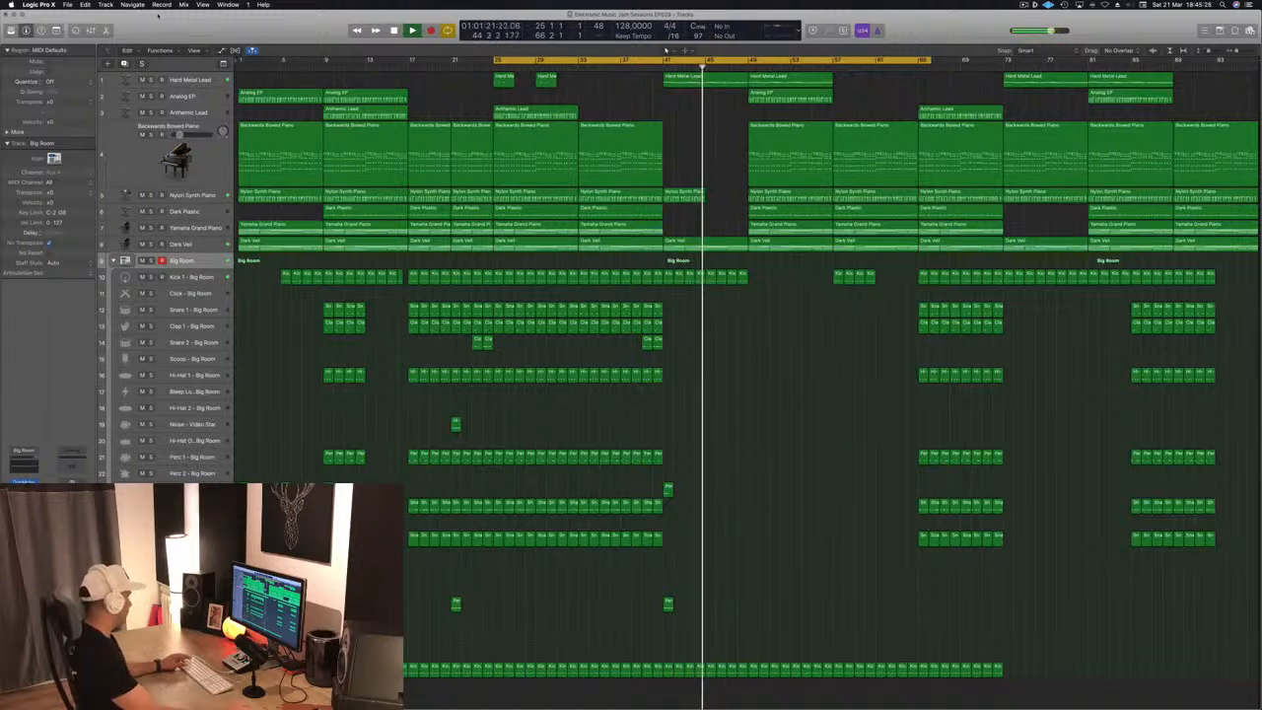
pyautogui.press('x')
pyautogui.press('b')
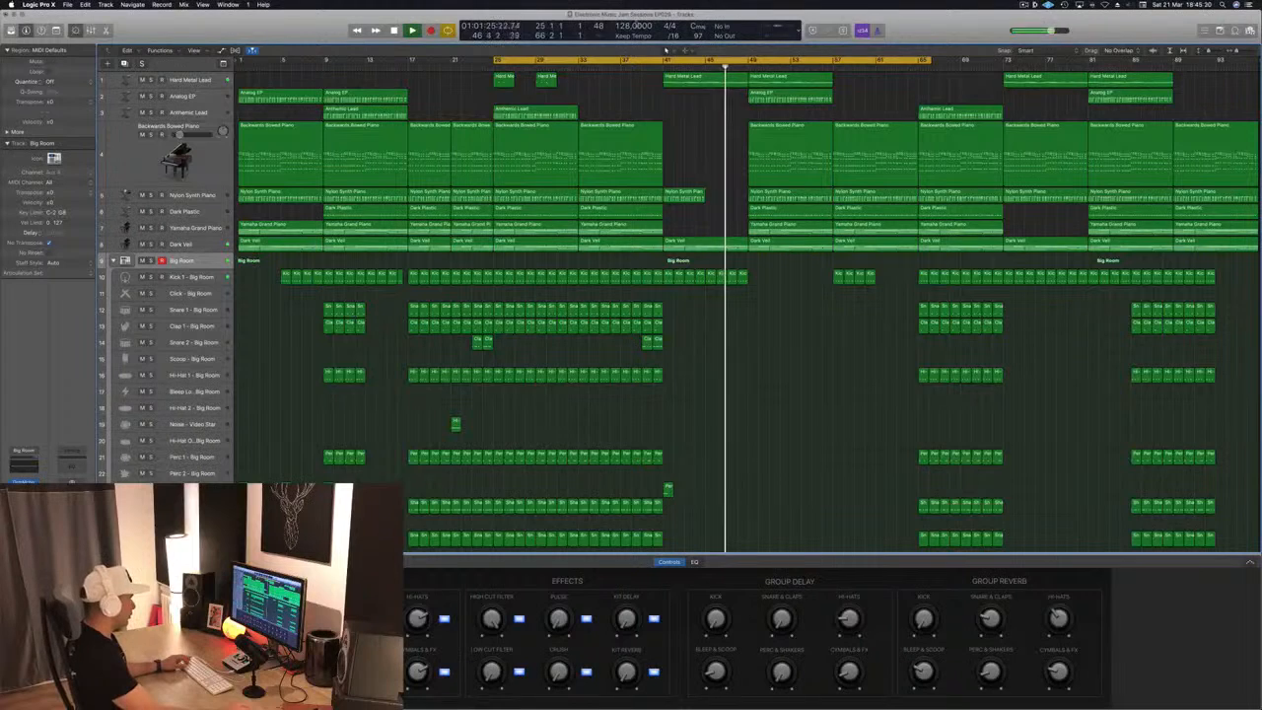
pyautogui.click(660, 67)
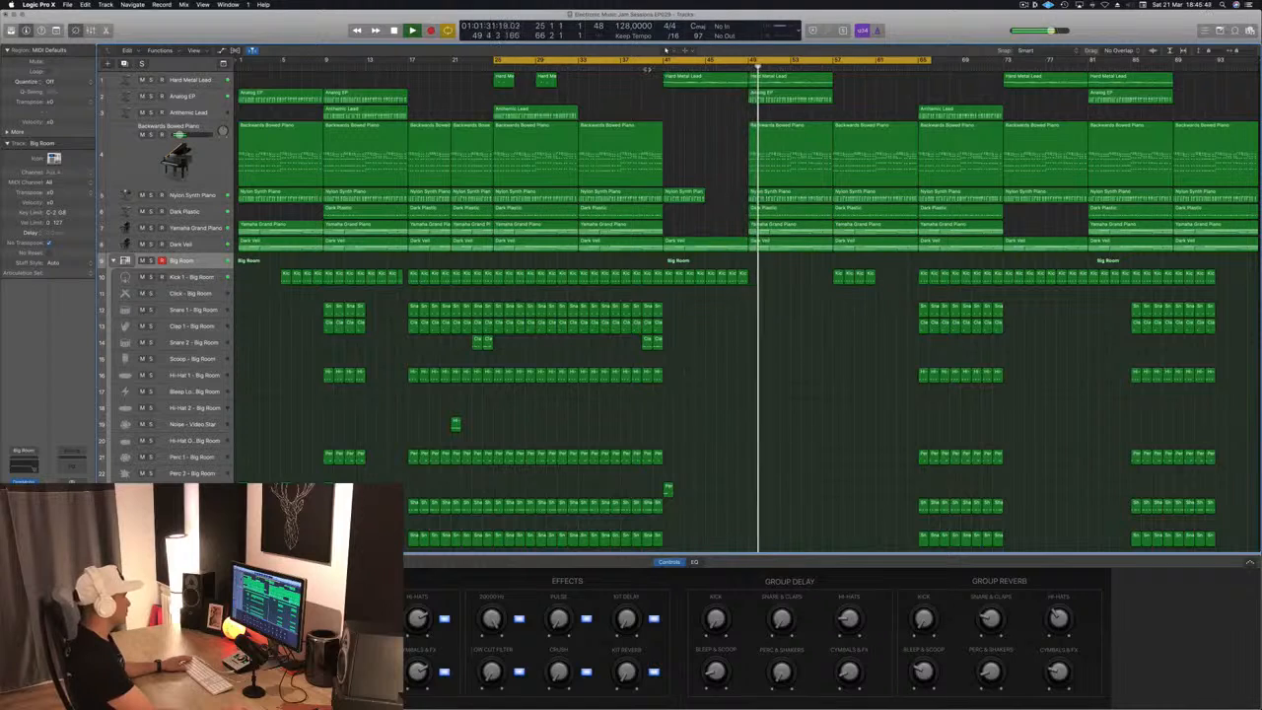
pyautogui.click(654, 67)
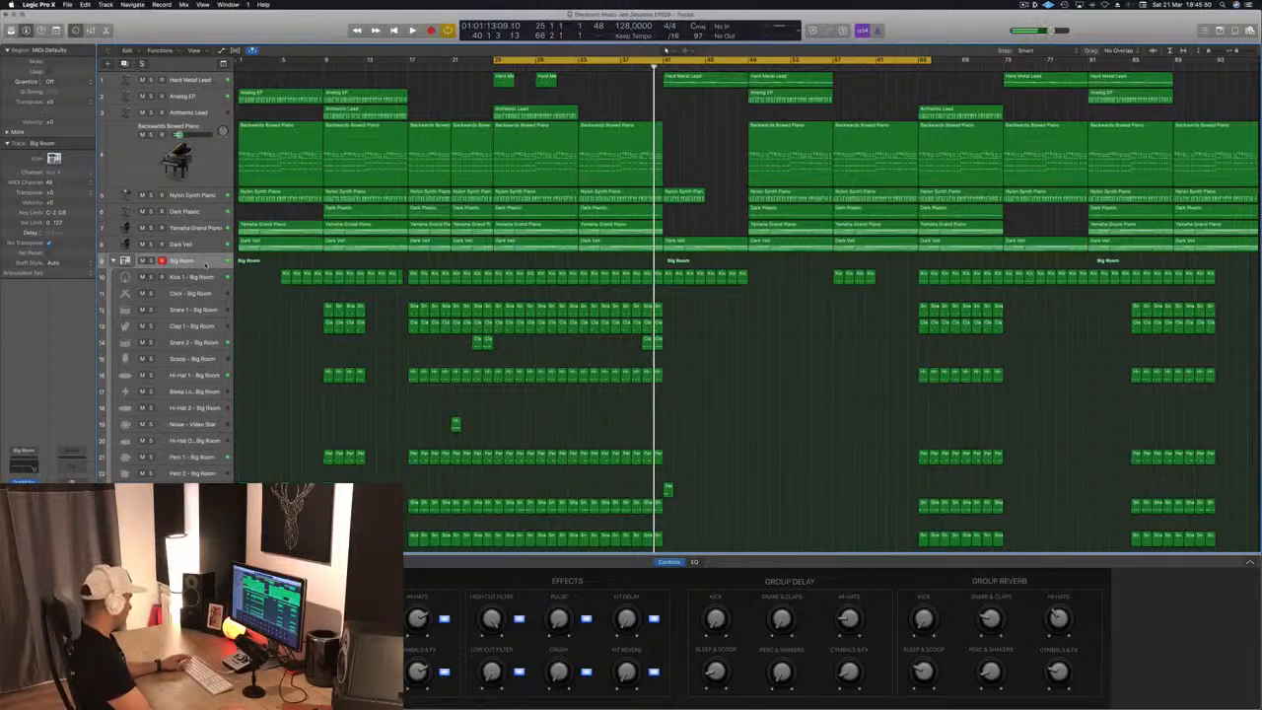
# Show the Big Room track's high cut filter automation and set its automation mode to Read
pyautogui.press('a')
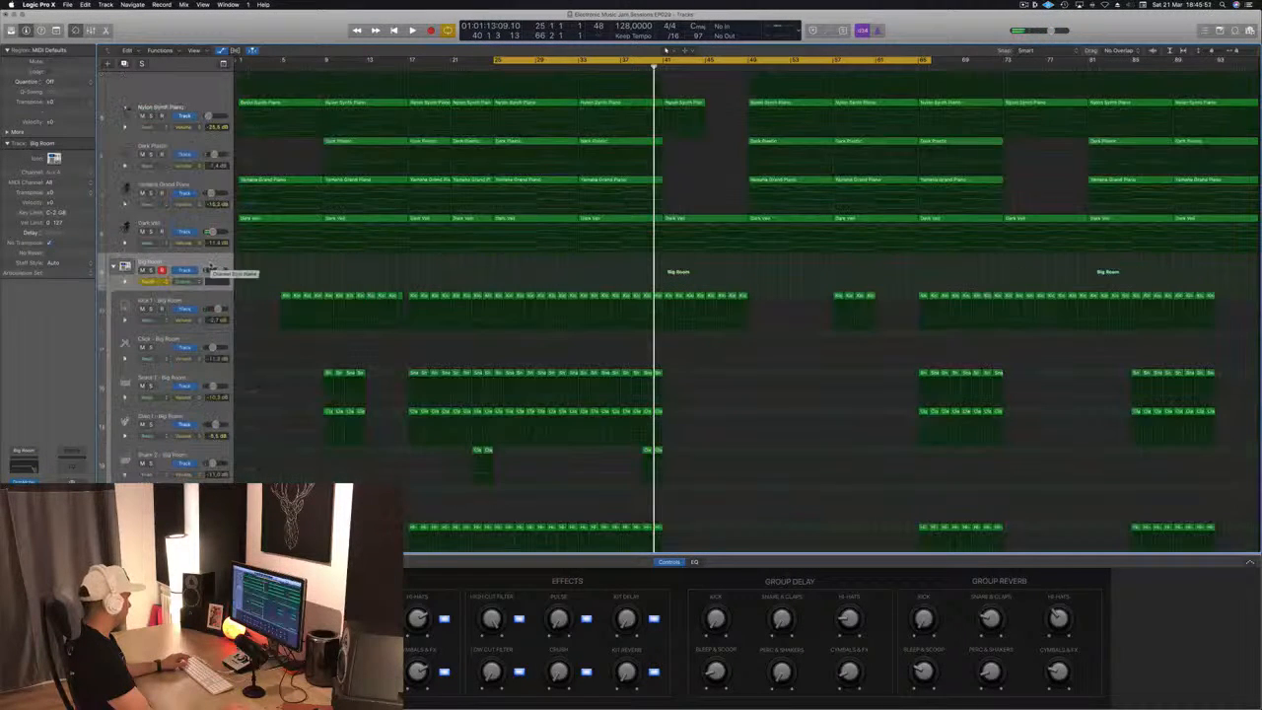
pyautogui.click(150, 281)
pyautogui.click(148, 273)
pyautogui.click(191, 283)
pyautogui.click(212, 400)
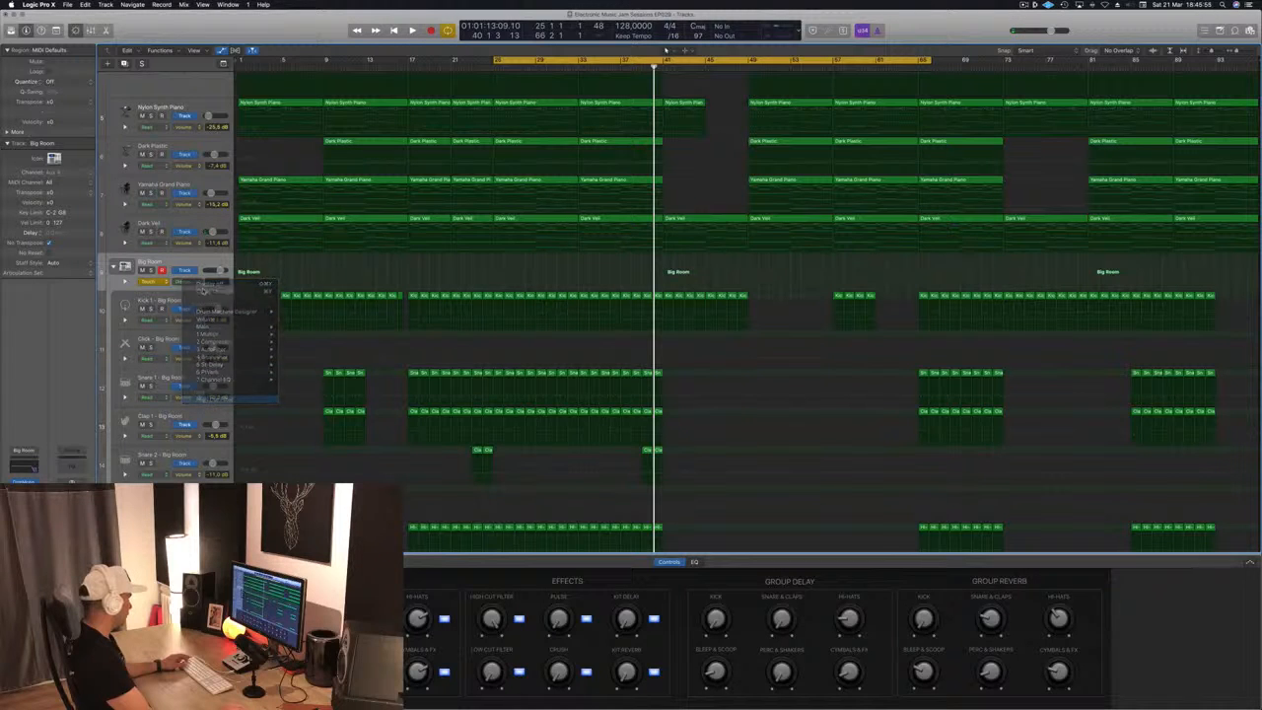
pyautogui.click(152, 281)
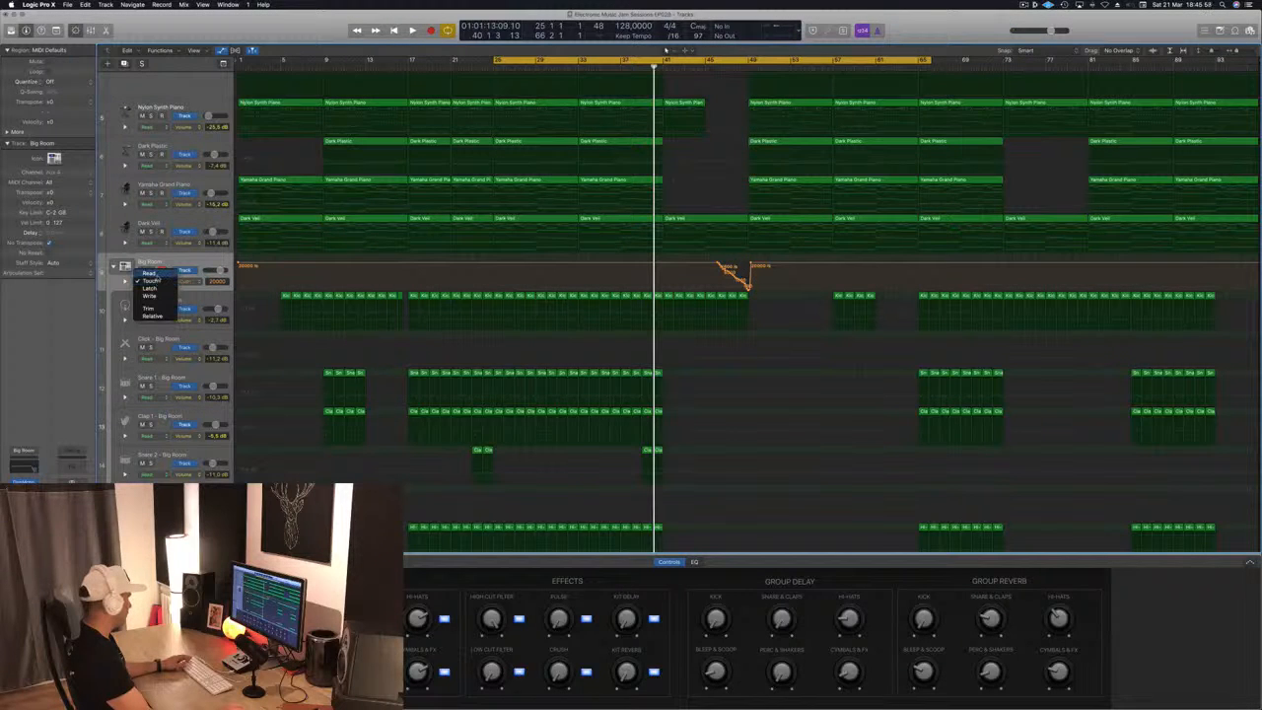
# Replace the recorded filter curve with a sweep falling from 20000 Hz at bar 41 to a low point at bar 49, rising straight back there
pyautogui.moveTo(750, 265); pyautogui.dragTo(659, 263)
pyautogui.scroll(-1, 664, 264)
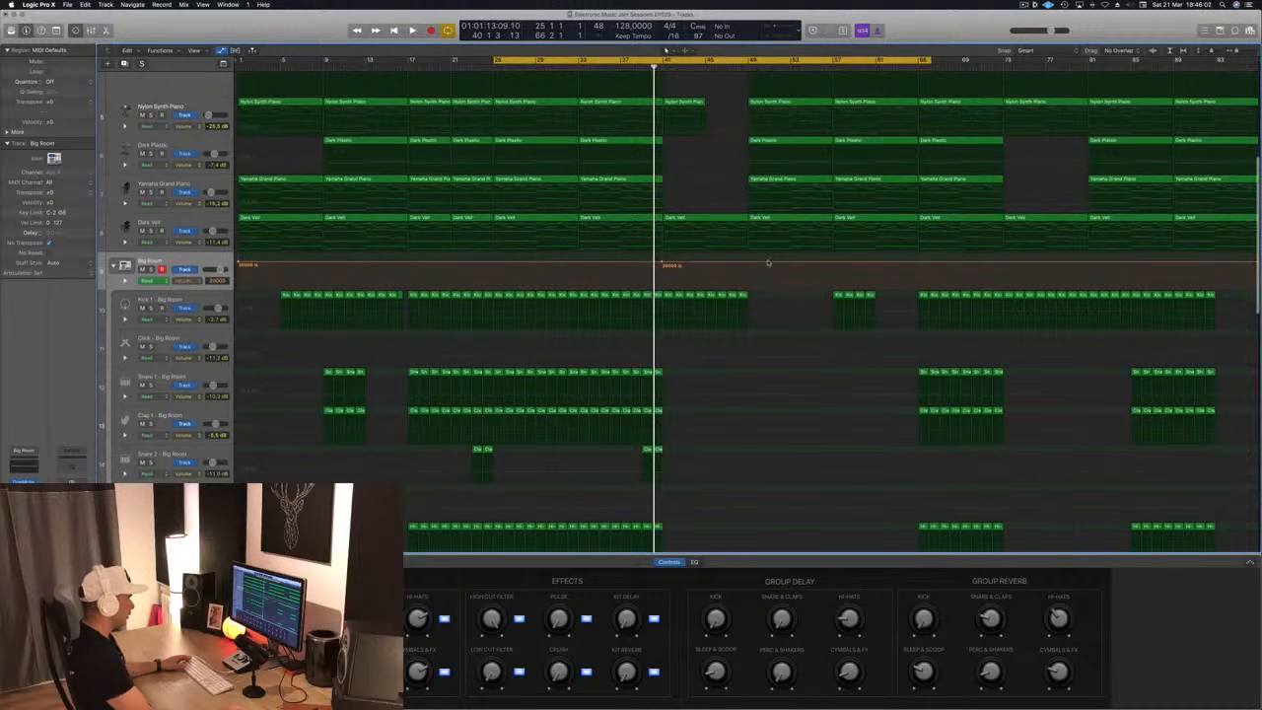
pyautogui.moveTo(746, 265); pyautogui.dragTo(751, 286)
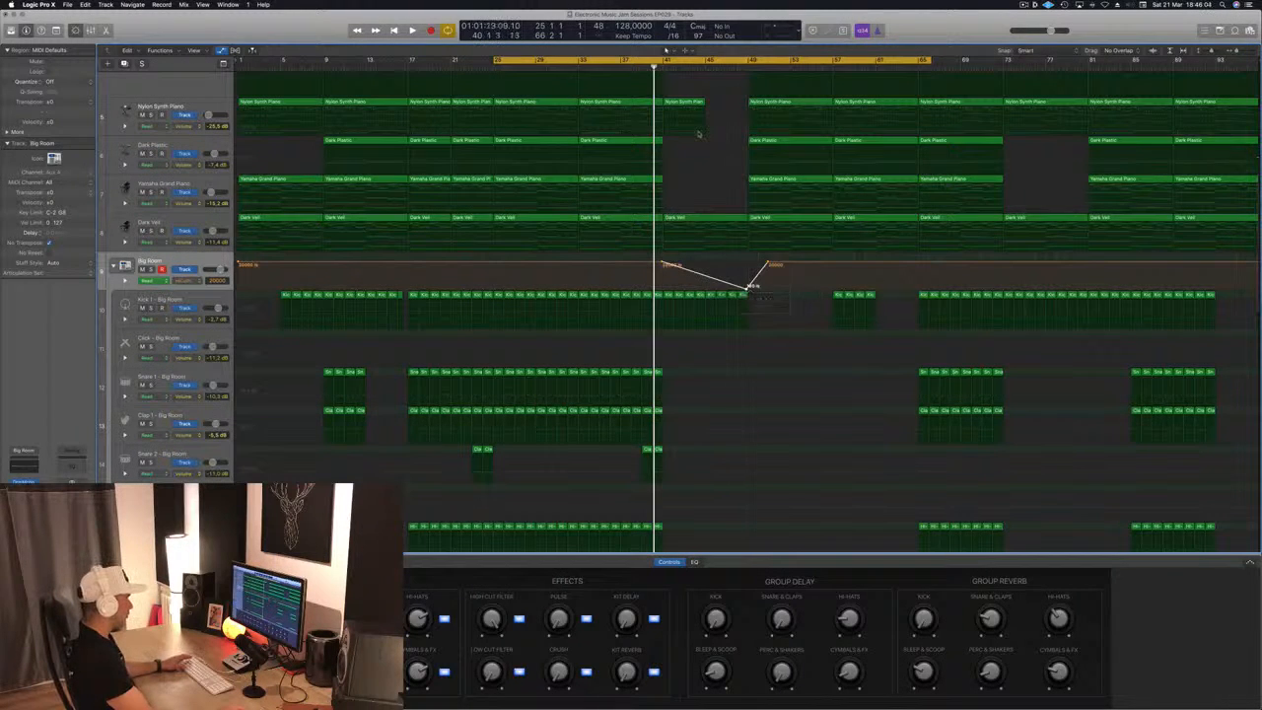
pyautogui.press('space')
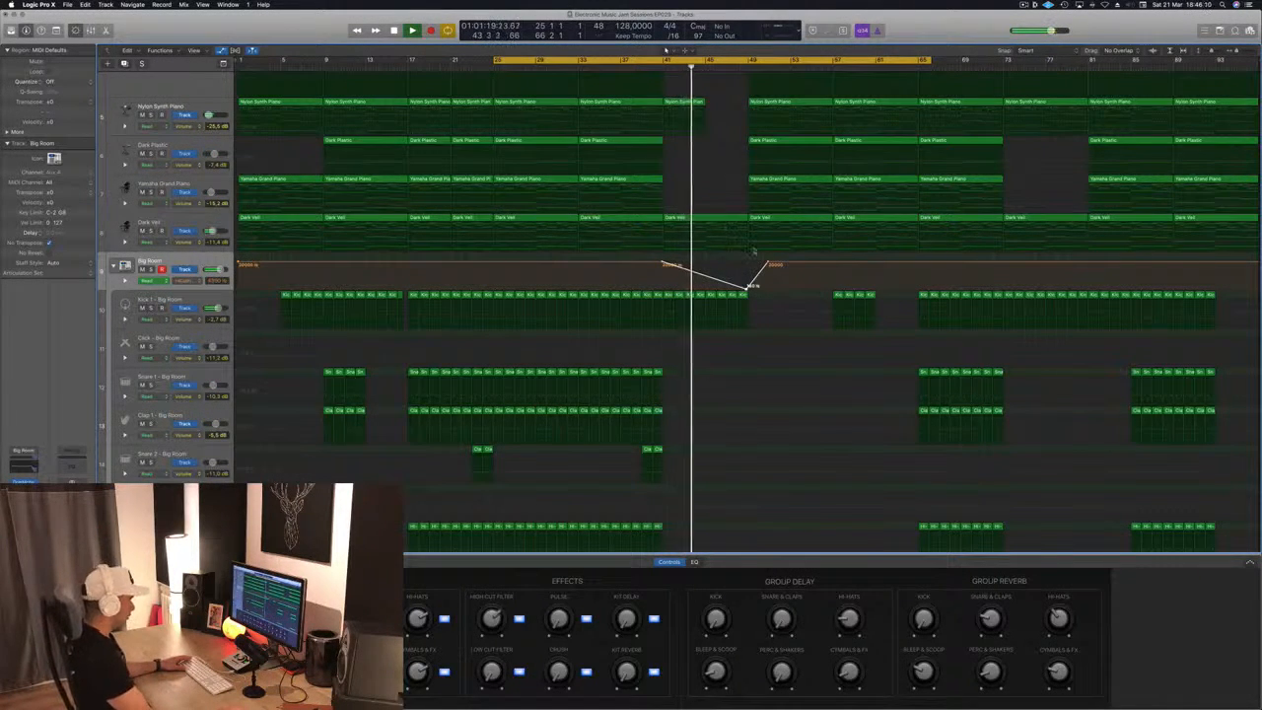
pyautogui.scroll(3, 722, 239)
pyautogui.scroll(2, 723, 240)
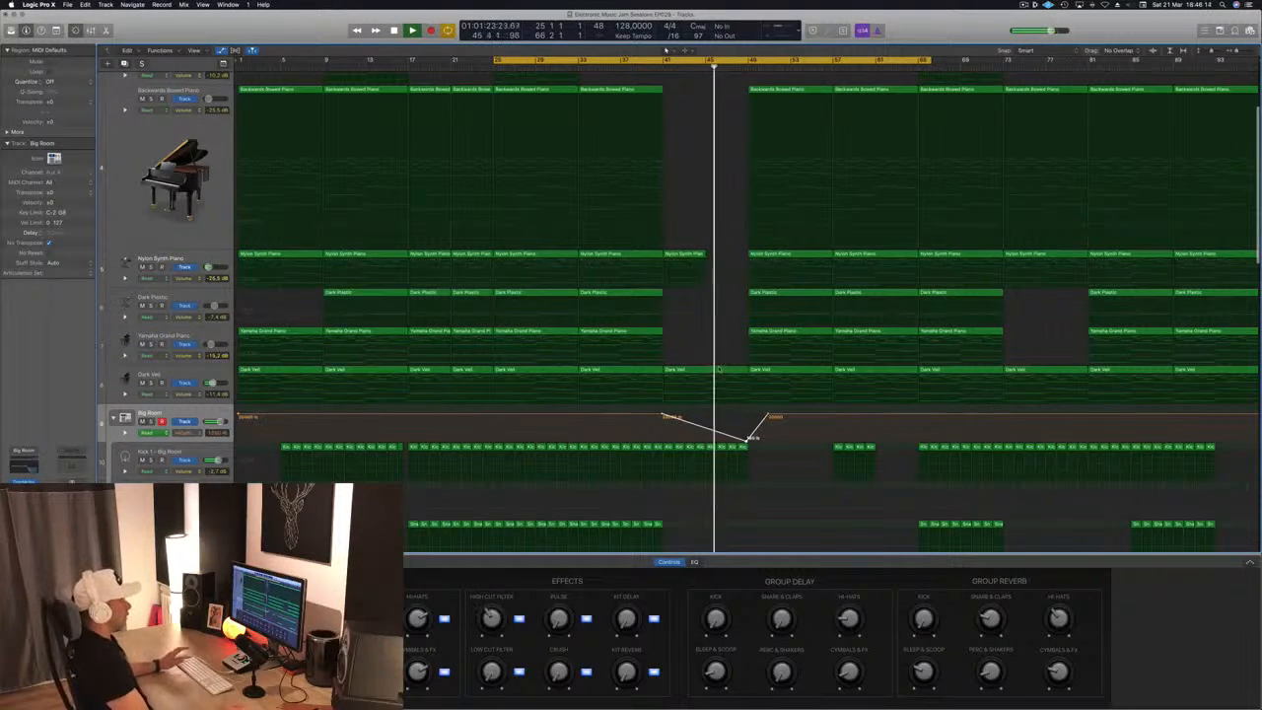
pyautogui.moveTo(768, 416); pyautogui.dragTo(746, 416)
# Add a second high cut filter sweep on Big Room falling from bar 25 to bar 29 and jumping straight back up at bar 29
pyautogui.press('space')
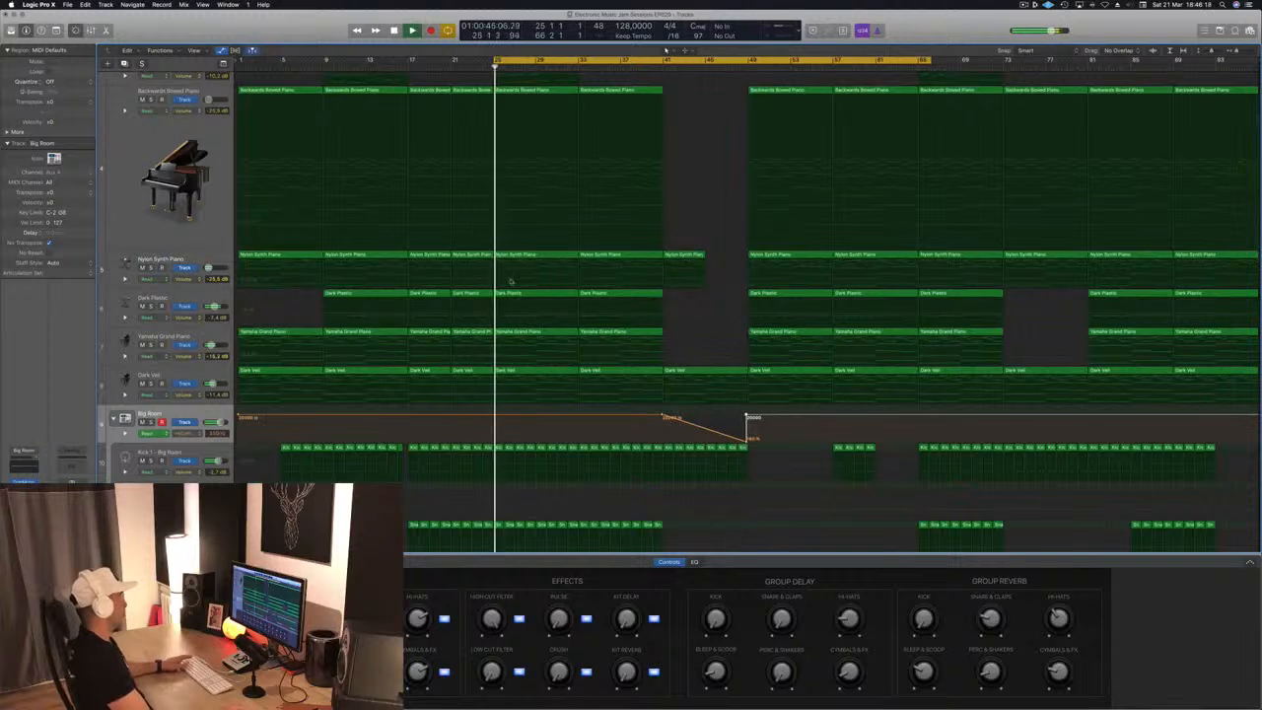
pyautogui.press('space')
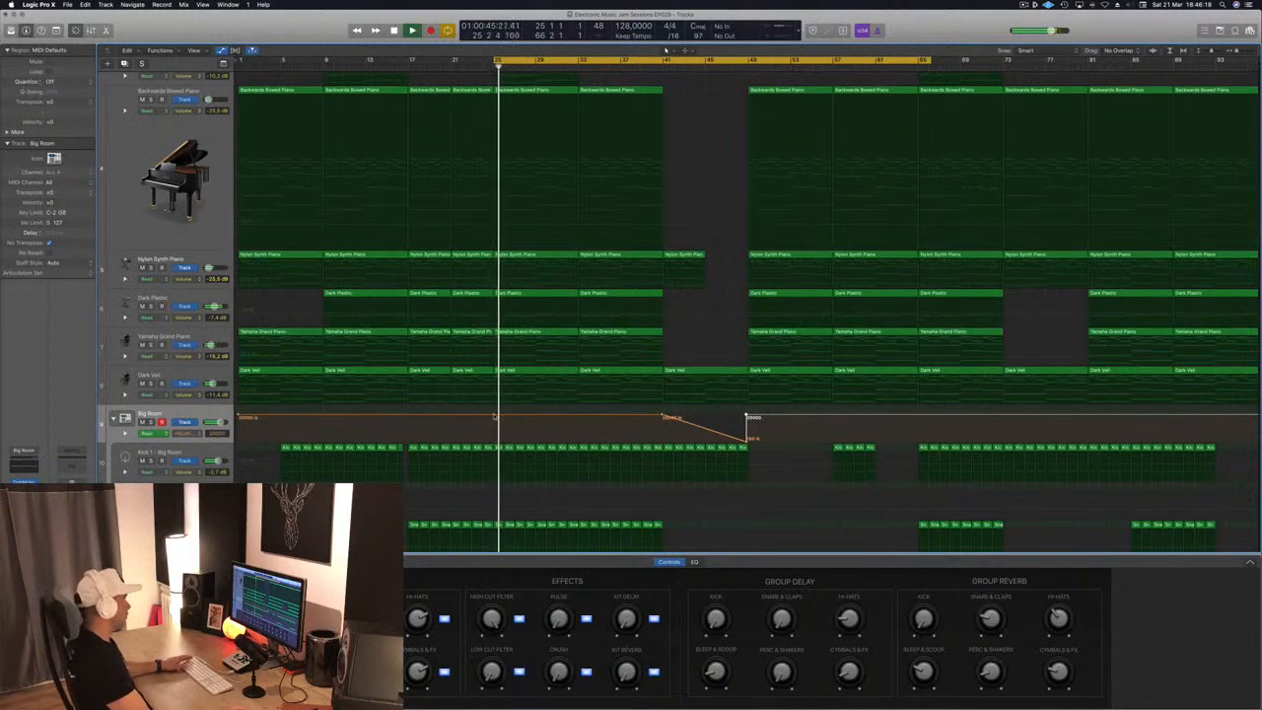
pyautogui.click(578, 417)
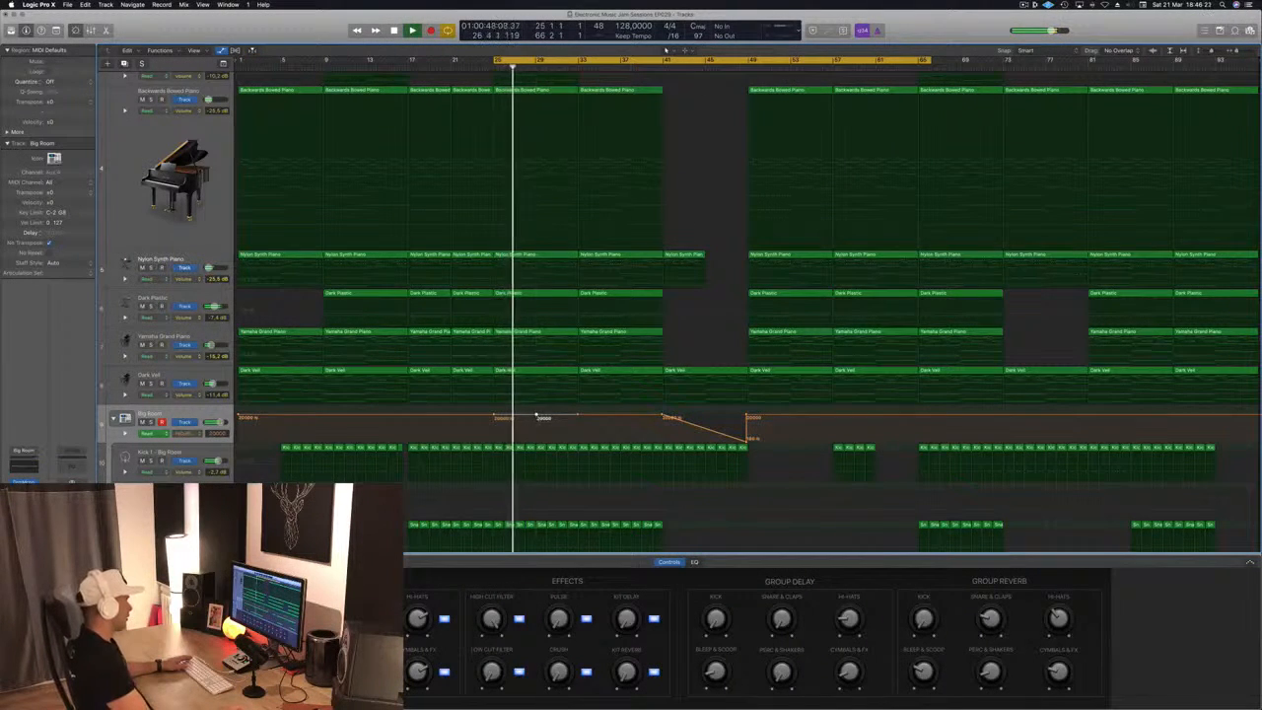
pyautogui.moveTo(538, 417); pyautogui.dragTo(538, 435)
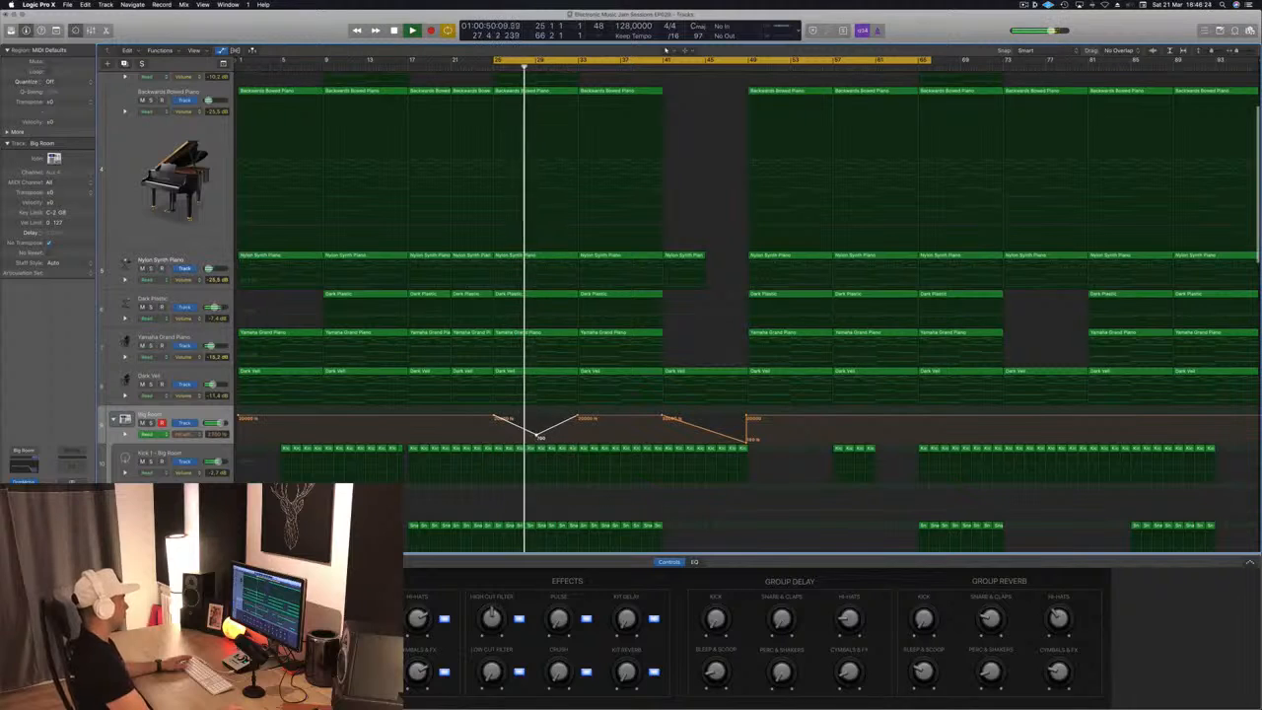
pyautogui.moveTo(539, 436); pyautogui.dragTo(535, 417)
# Play back the filter sweep from bar 25 and examine its return point at bar 29 up close
pyautogui.press('space')
pyautogui.press('space')
pyautogui.scroll(1, 538, 415)
pyautogui.scroll(1, 535, 419)
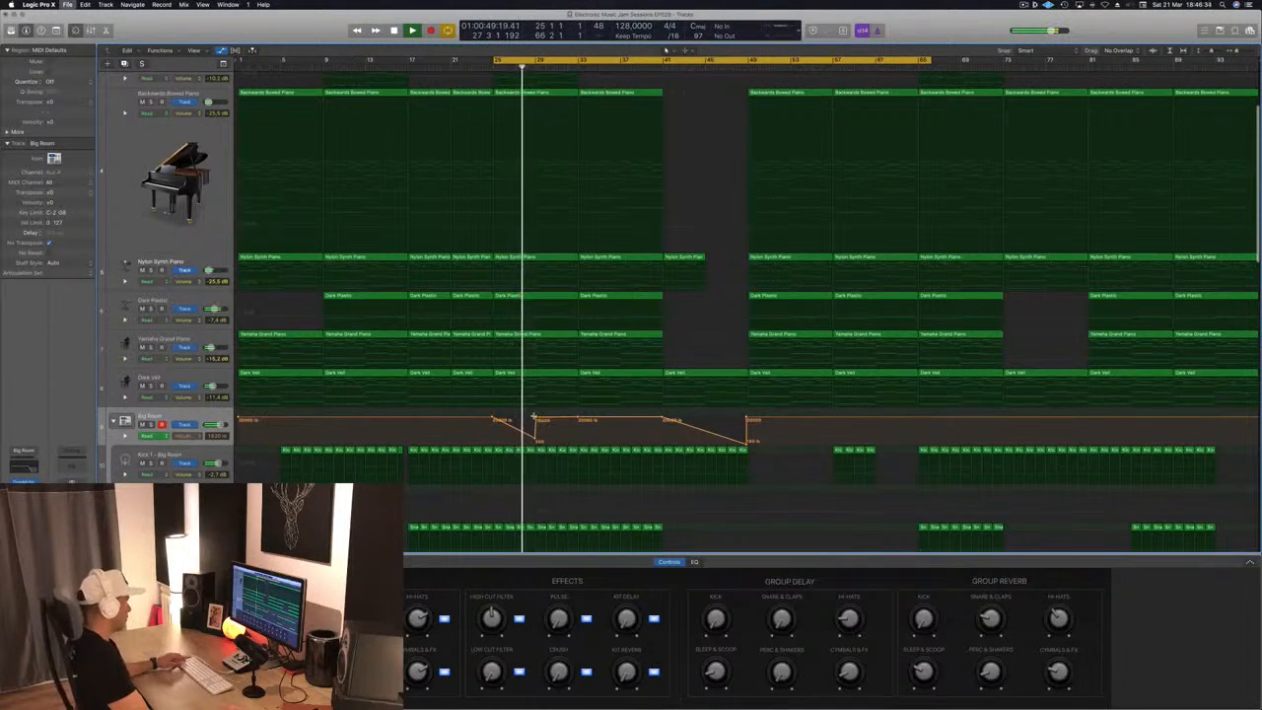
pyautogui.press('super+Right')
pyautogui.press('super+Right')
pyautogui.press('super+Right')
pyautogui.press('super+Right')
pyautogui.press('super+Right')
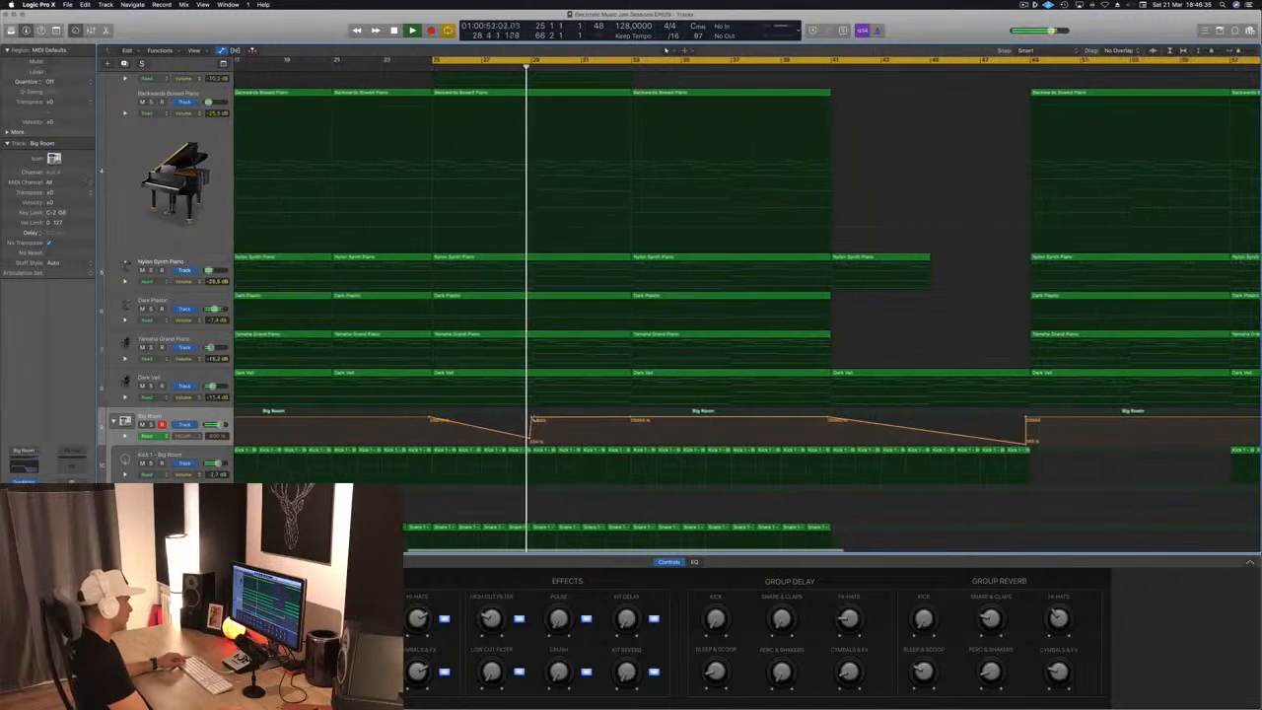
pyautogui.press('super+Left')
pyautogui.press('super+Left')
pyautogui.press('super+Left')
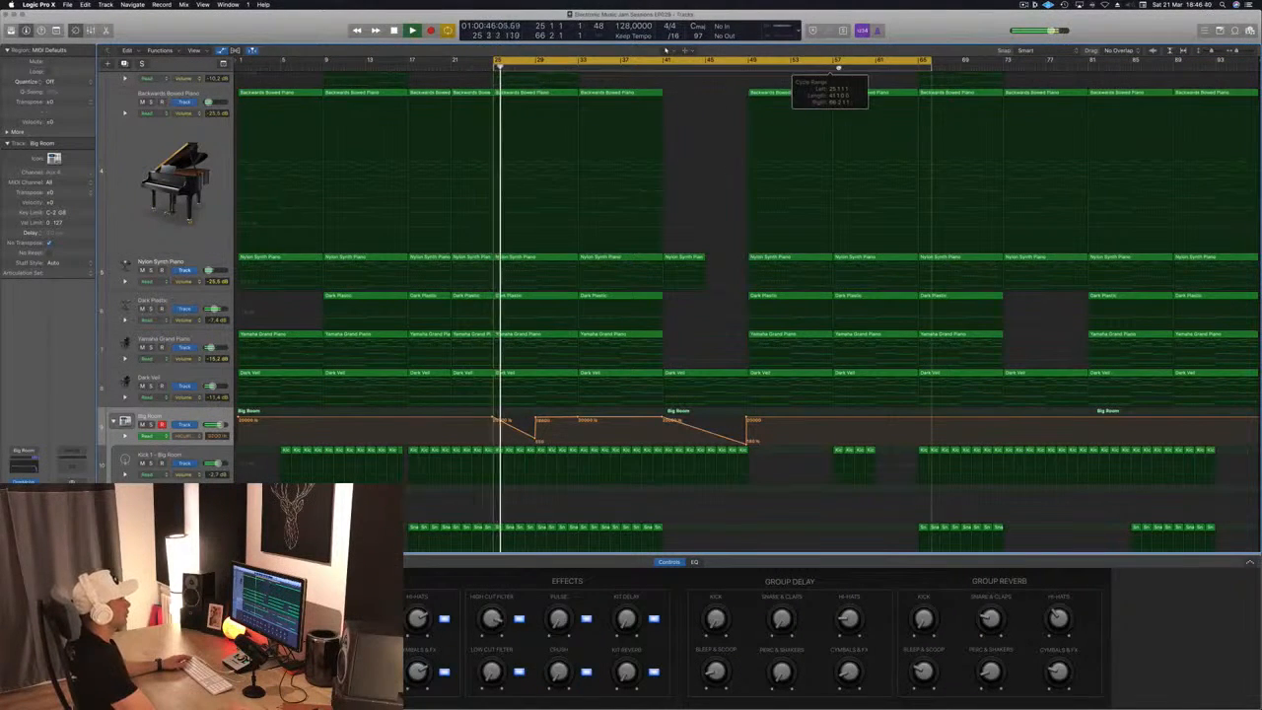
# Set the cycle range to bars 41 through 57, play it and hide the track automation
pyautogui.moveTo(666, 63); pyautogui.dragTo(832, 67)
pyautogui.press('space')
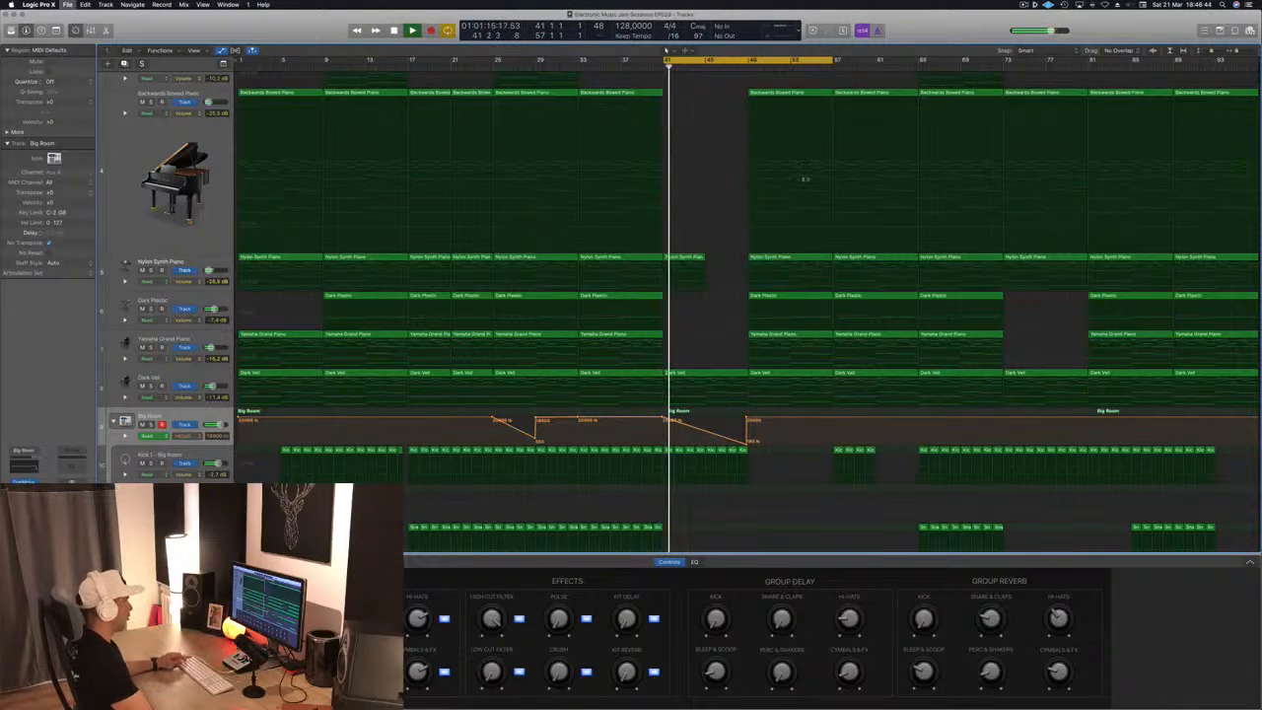
pyautogui.scroll(2, 720, 311)
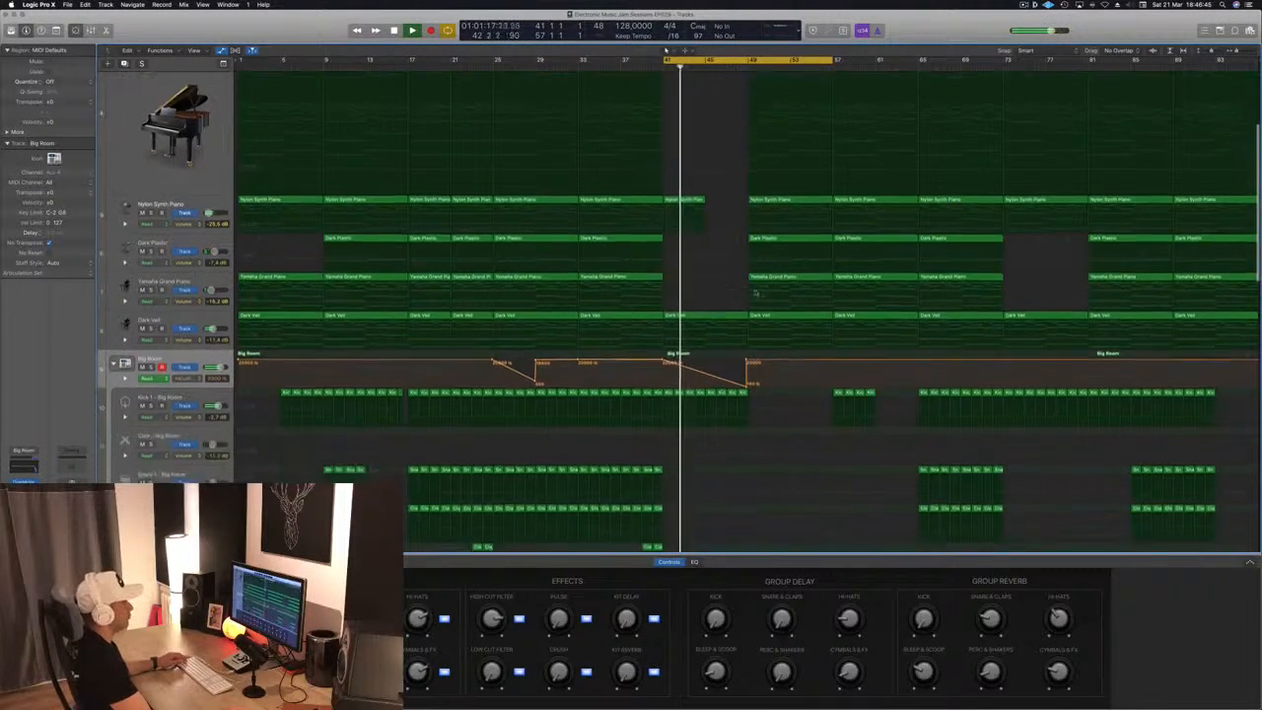
pyautogui.scroll(3, 720, 311)
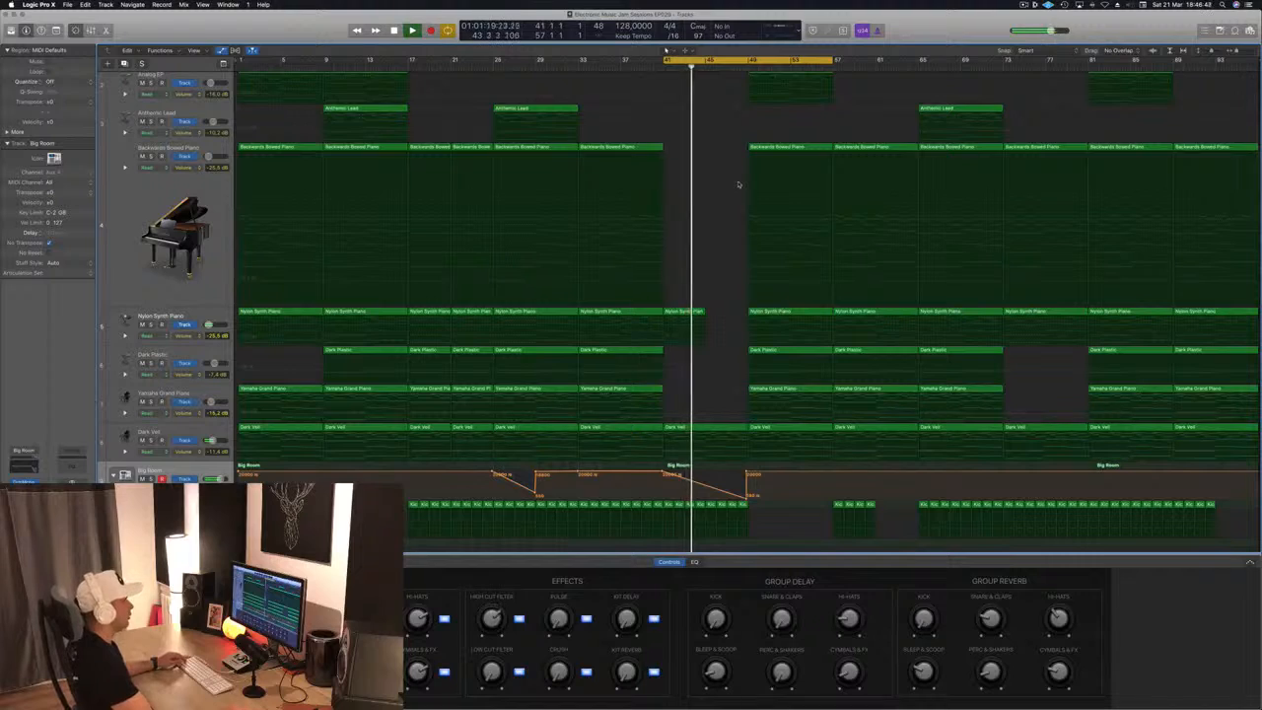
pyautogui.scroll(3, 727, 120)
pyautogui.press('a')
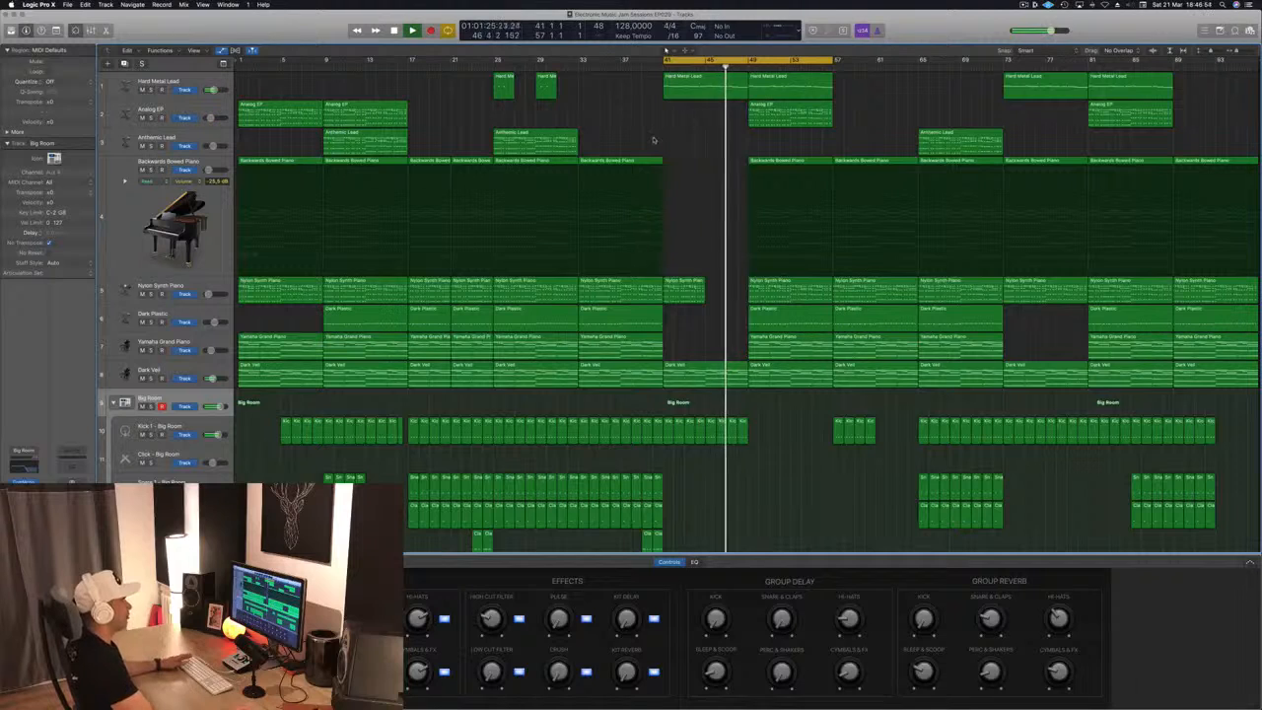
# Delete the Dark Plastic region between bars 49 and 57
pyautogui.click(798, 326)
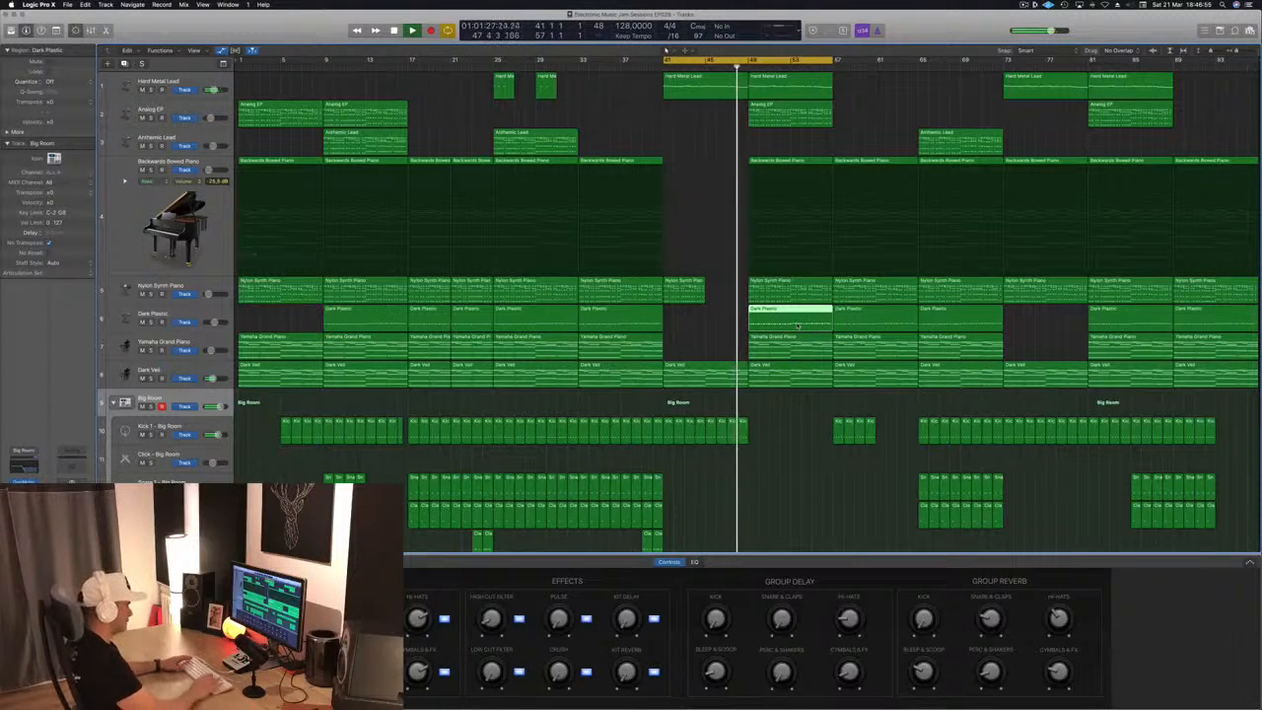
pyautogui.press('Delete')
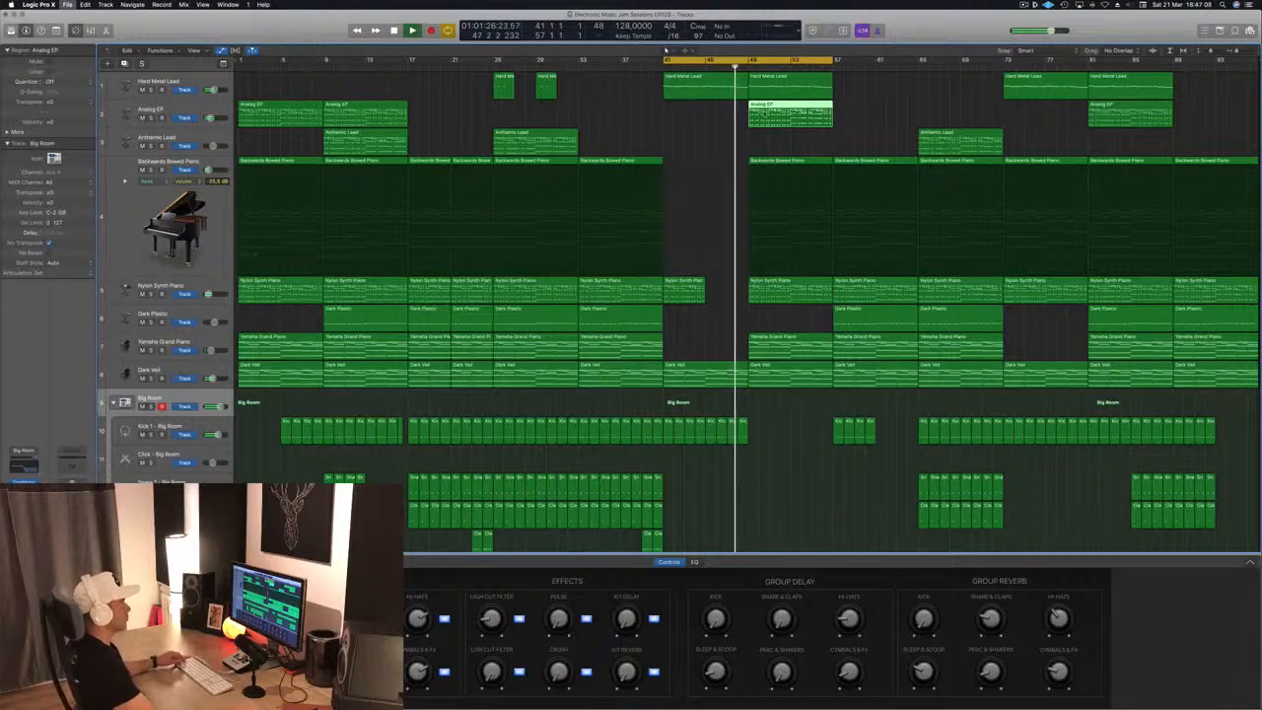
pyautogui.click(723, 120)
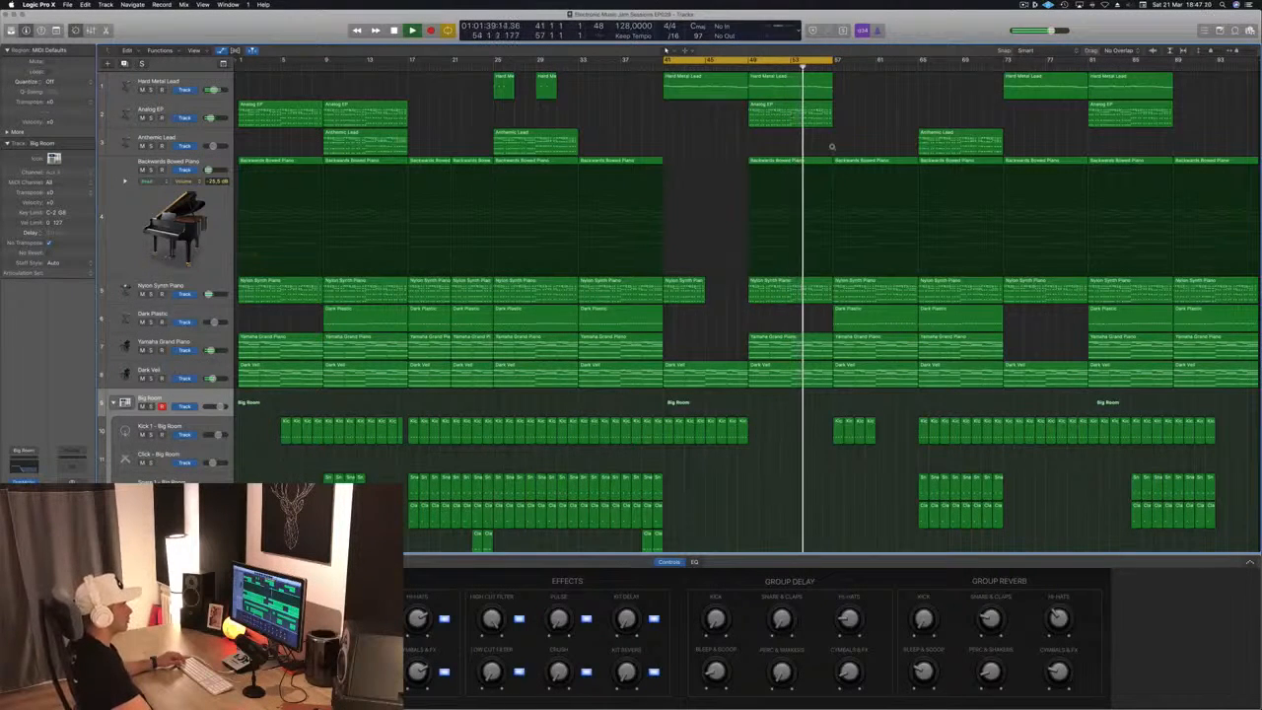
# Delete the four Kick 1 regions between bars 57 and 61 and extend the end of the cycle range to bar 65
pyautogui.scroll(2, 831, 147)
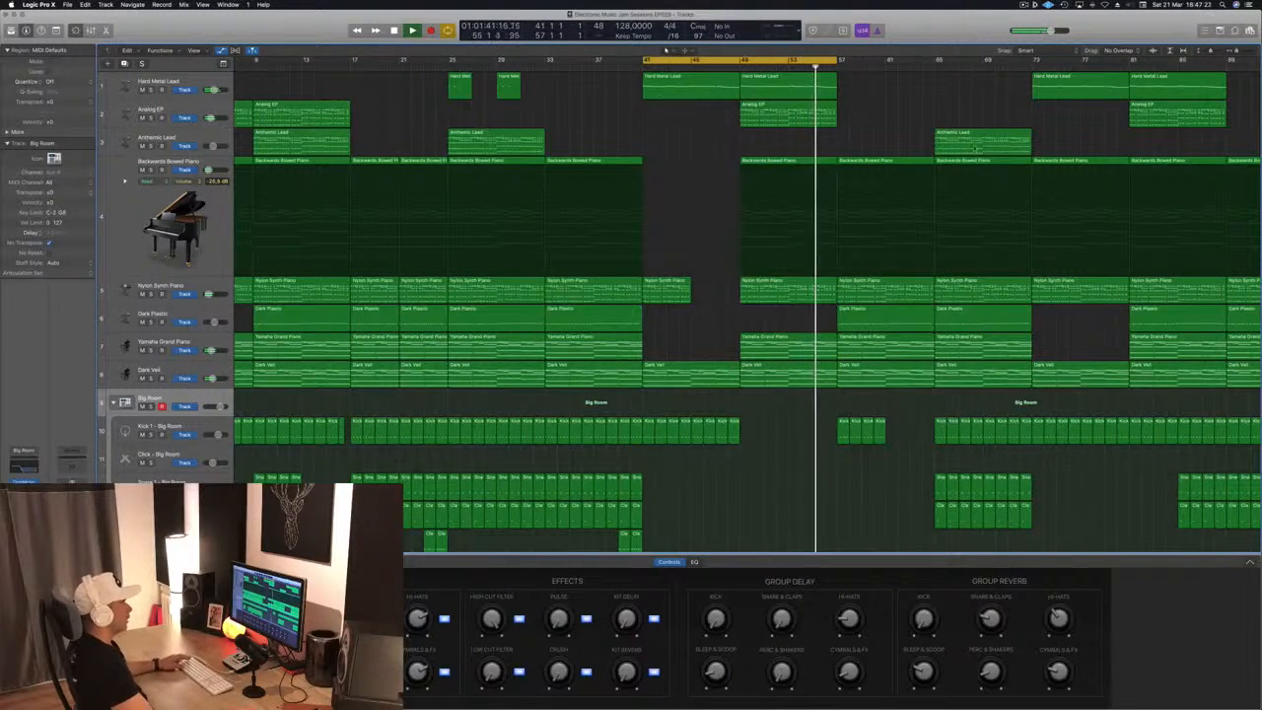
pyautogui.moveTo(817, 432); pyautogui.dragTo(880, 425)
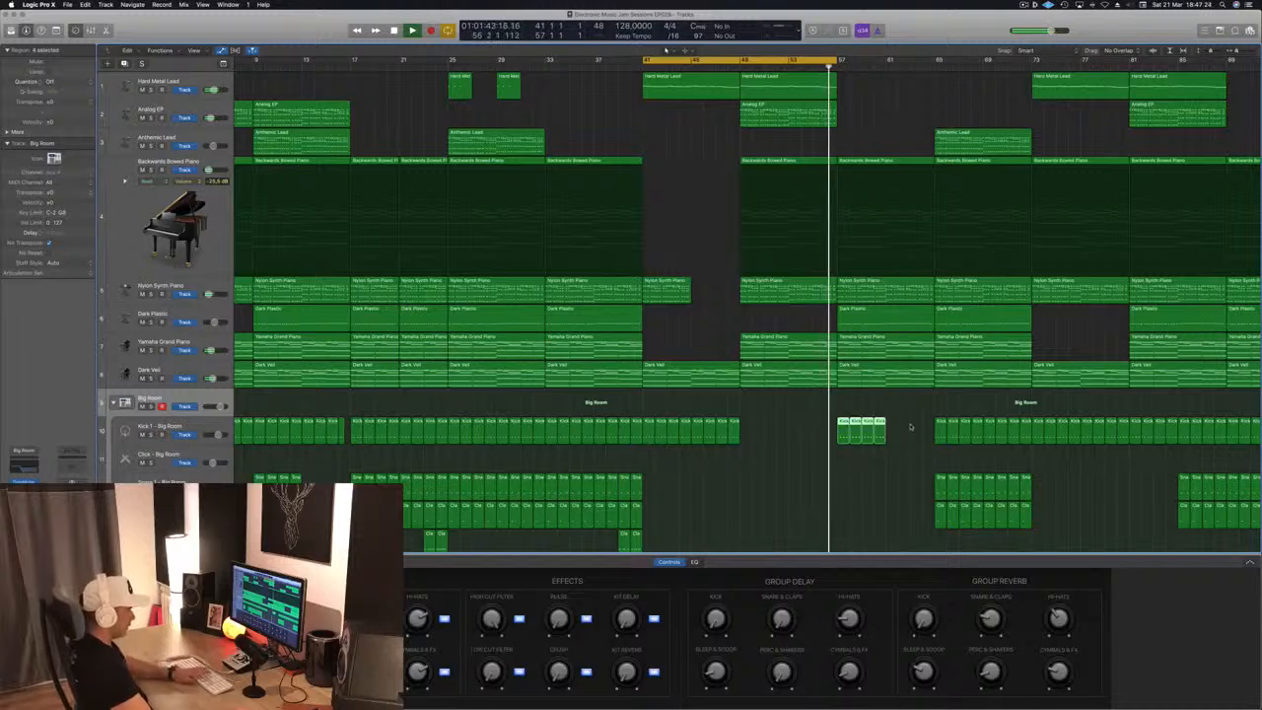
pyautogui.press('Delete')
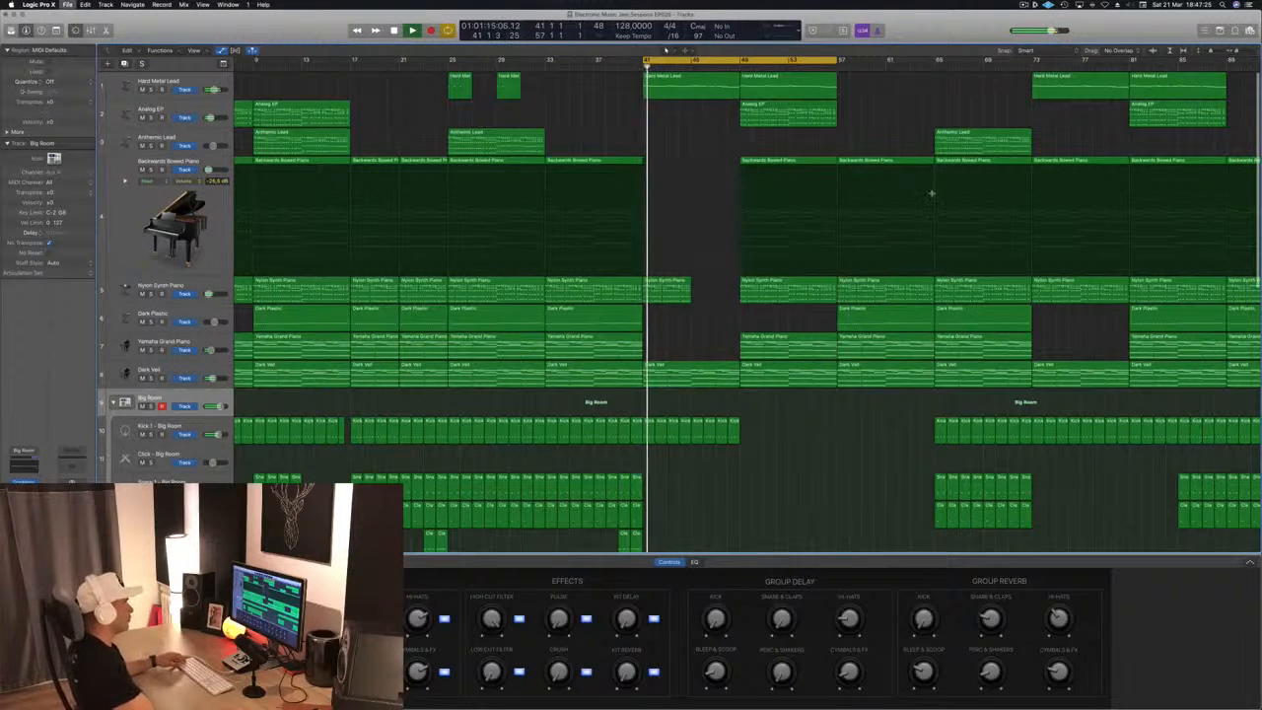
pyautogui.moveTo(840, 60); pyautogui.dragTo(937, 60)
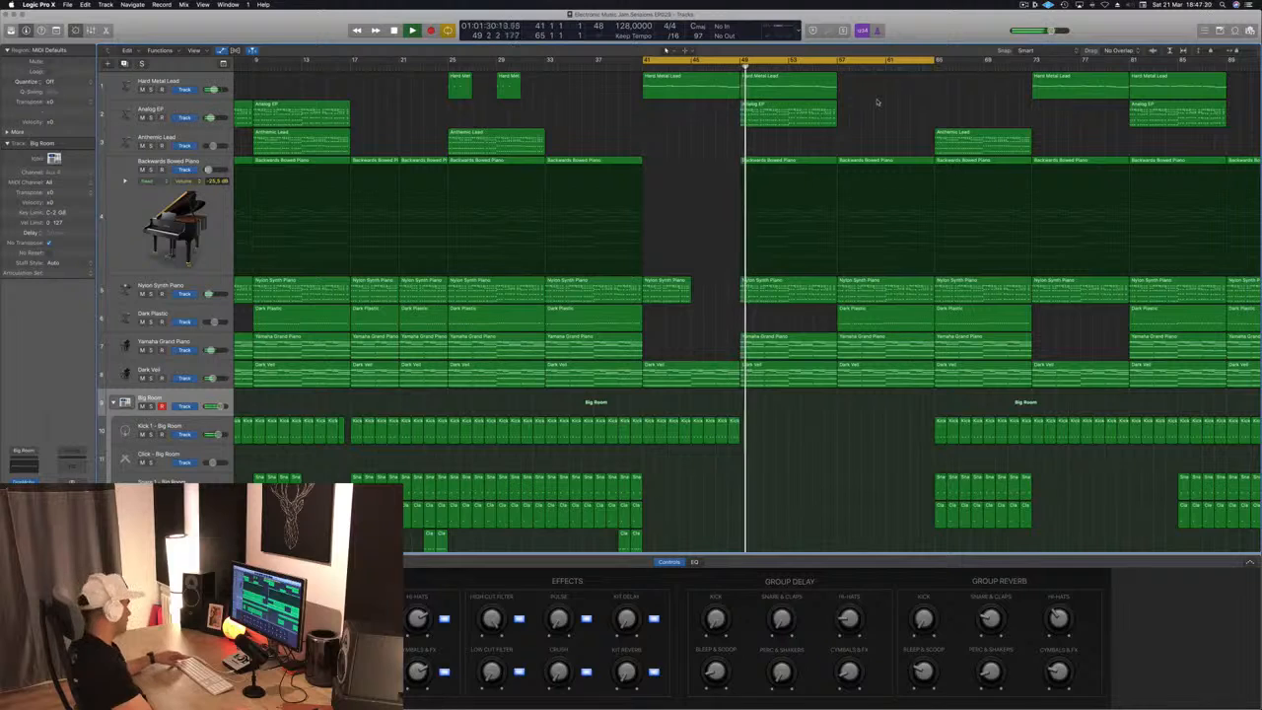
pyautogui.click(840, 67)
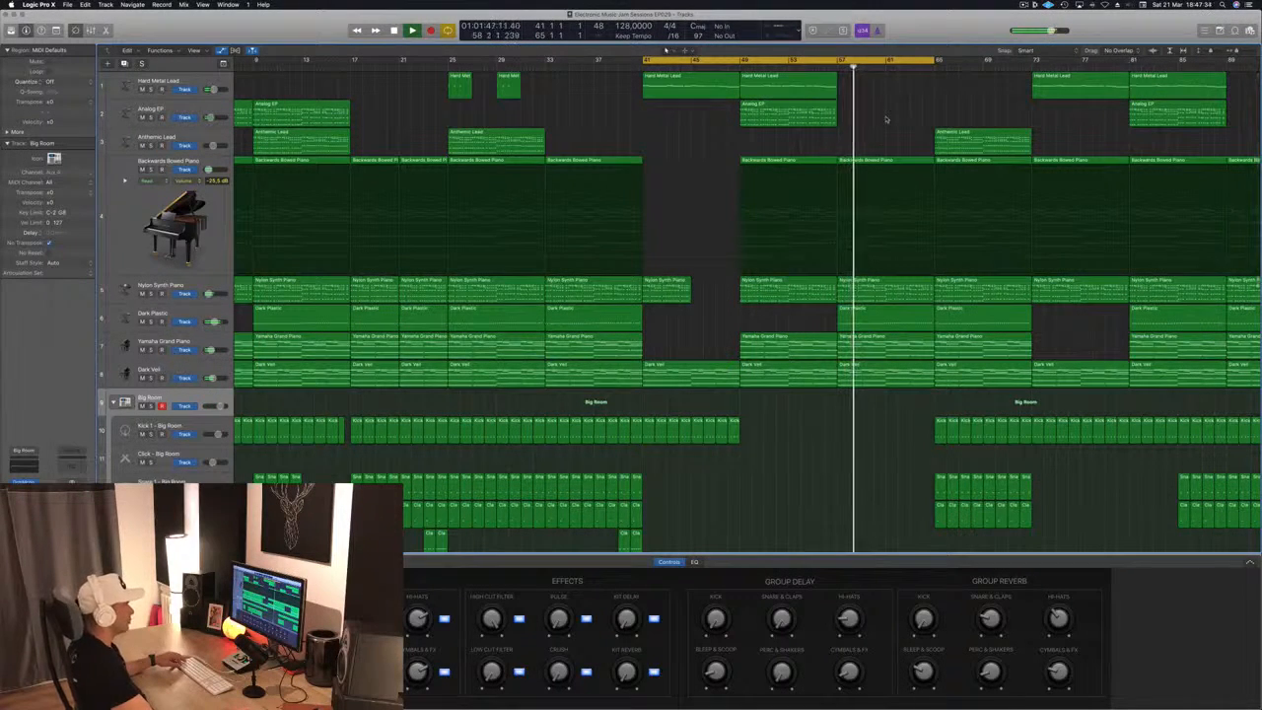
# Copy the Anthemic Lead region at bar 65 to bar 57
pyautogui.click(981, 140)
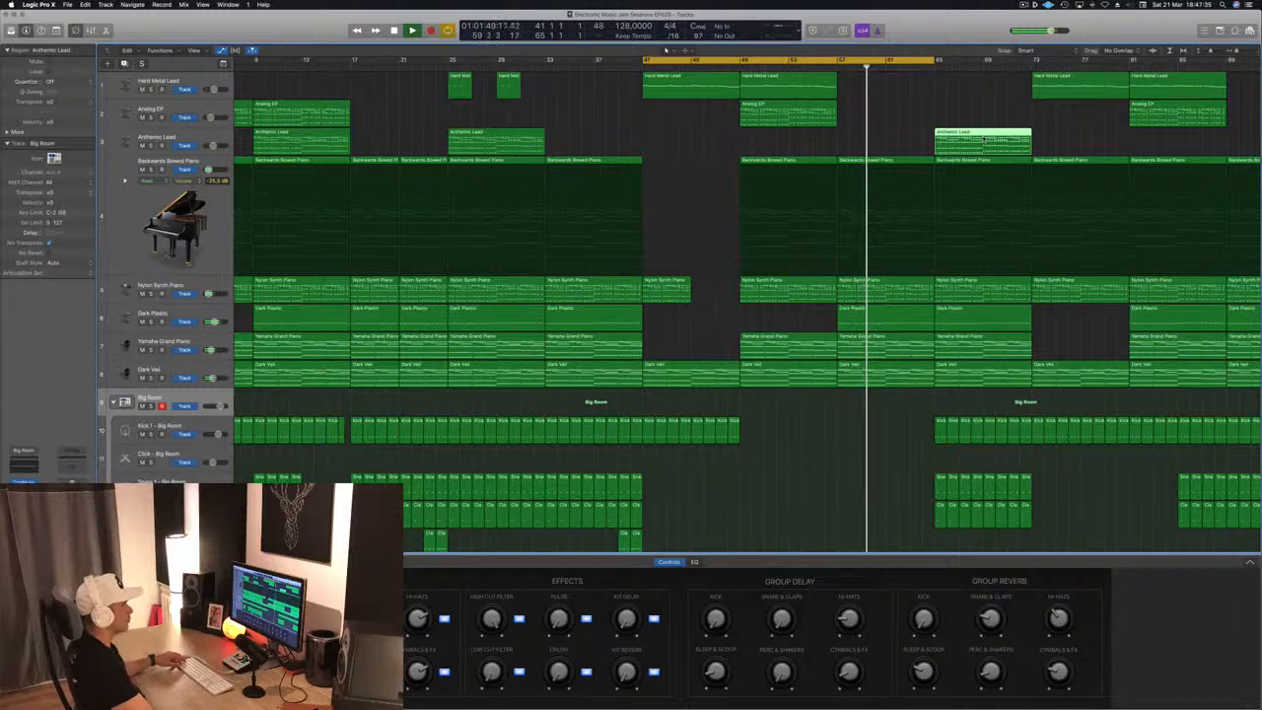
pyautogui.press(',')
pyautogui.press(',')
pyautogui.press(',')
pyautogui.moveTo(991, 145); pyautogui.dragTo(895, 146)
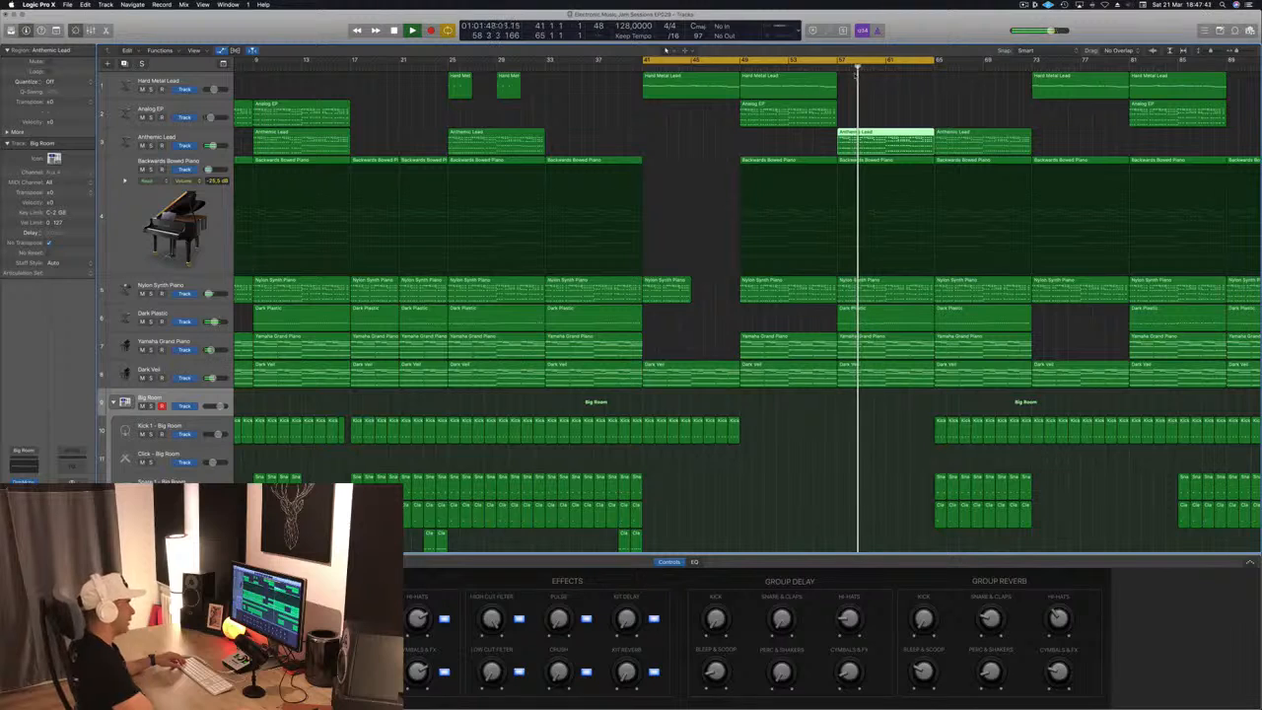
pyautogui.scroll(-5, 727, 508)
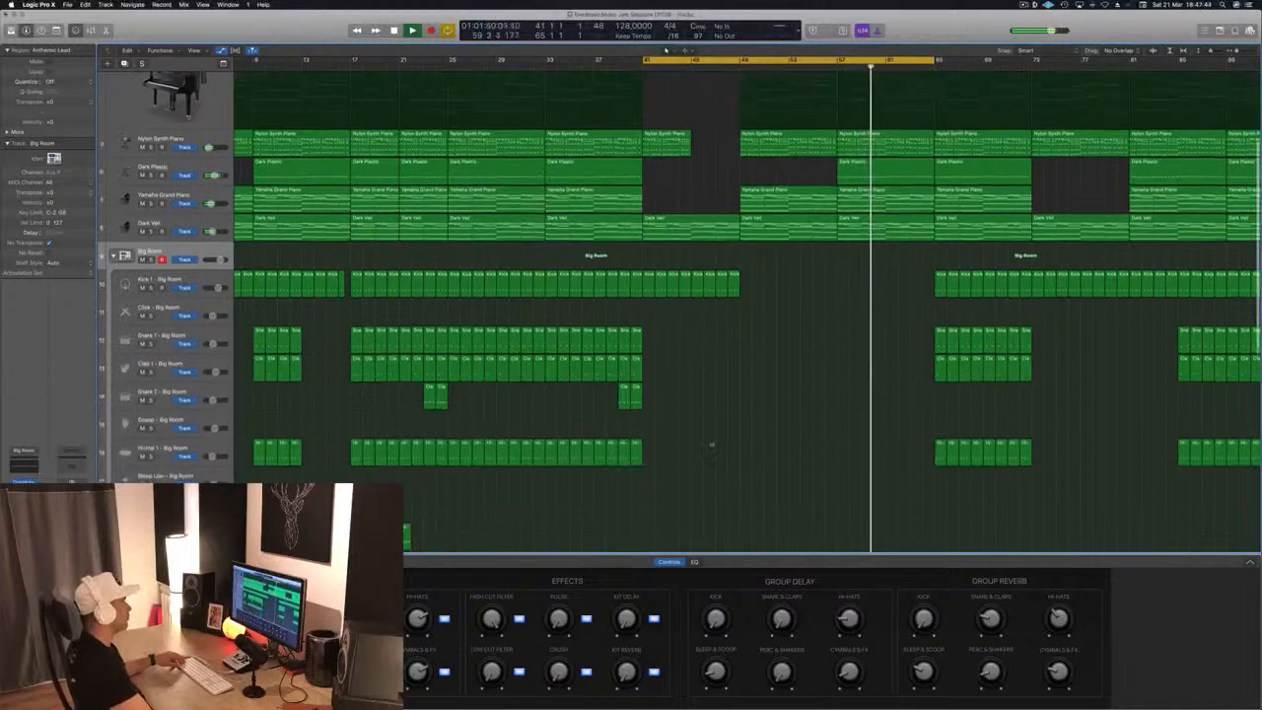
# Copy the two clap regions at bar 39 on the Snare 2 track to bar 57, play them and show the note editor
pyautogui.moveTo(631, 361); pyautogui.dragTo(843, 357)
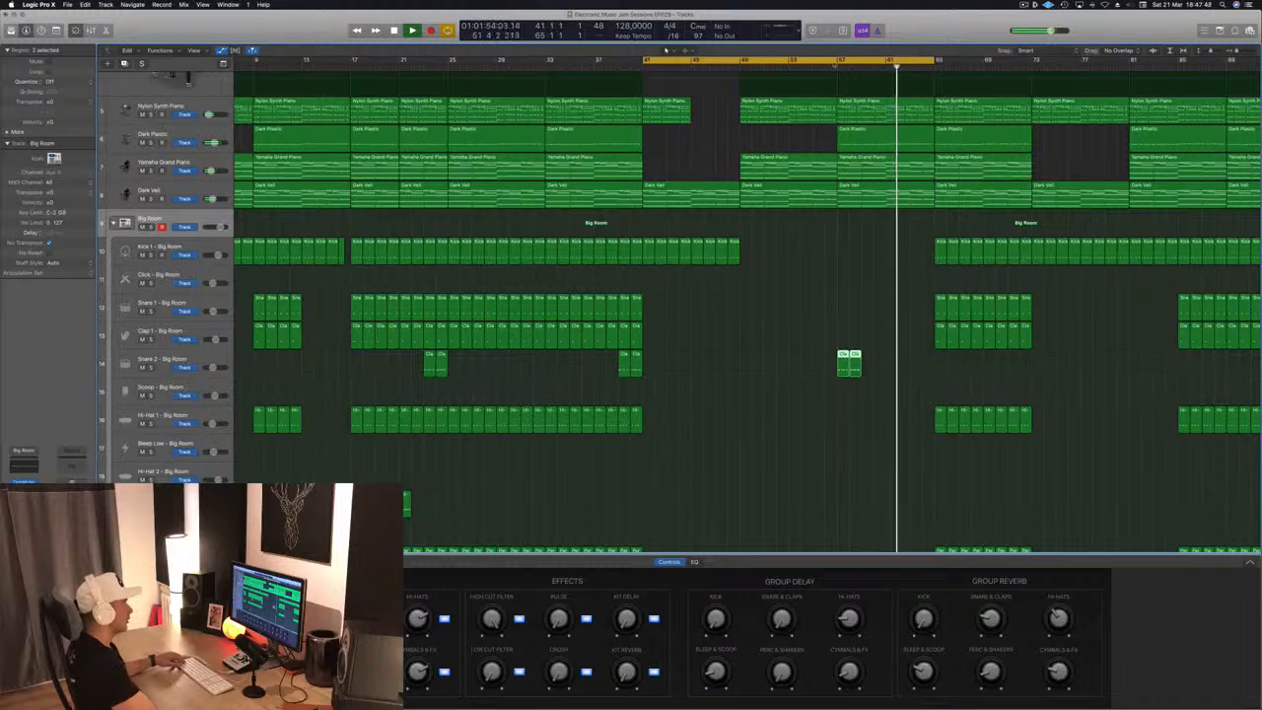
pyautogui.click(835, 66)
pyautogui.click(881, 344)
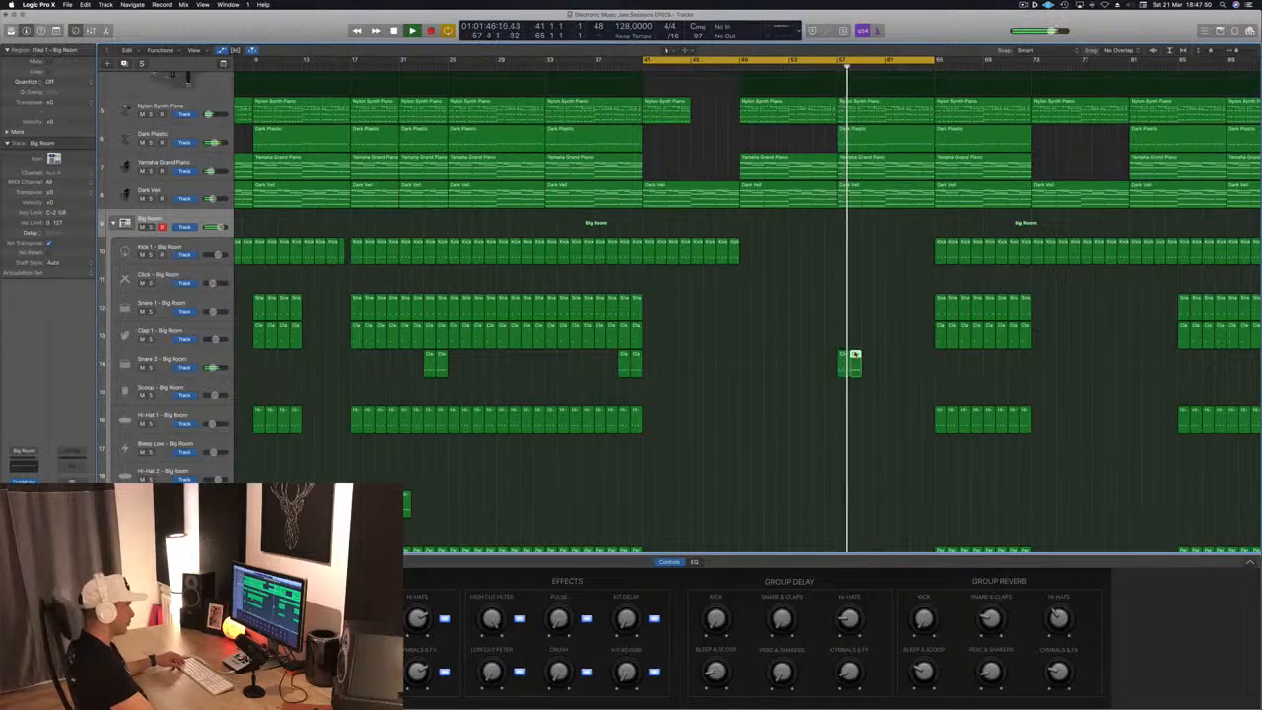
pyautogui.press('p')
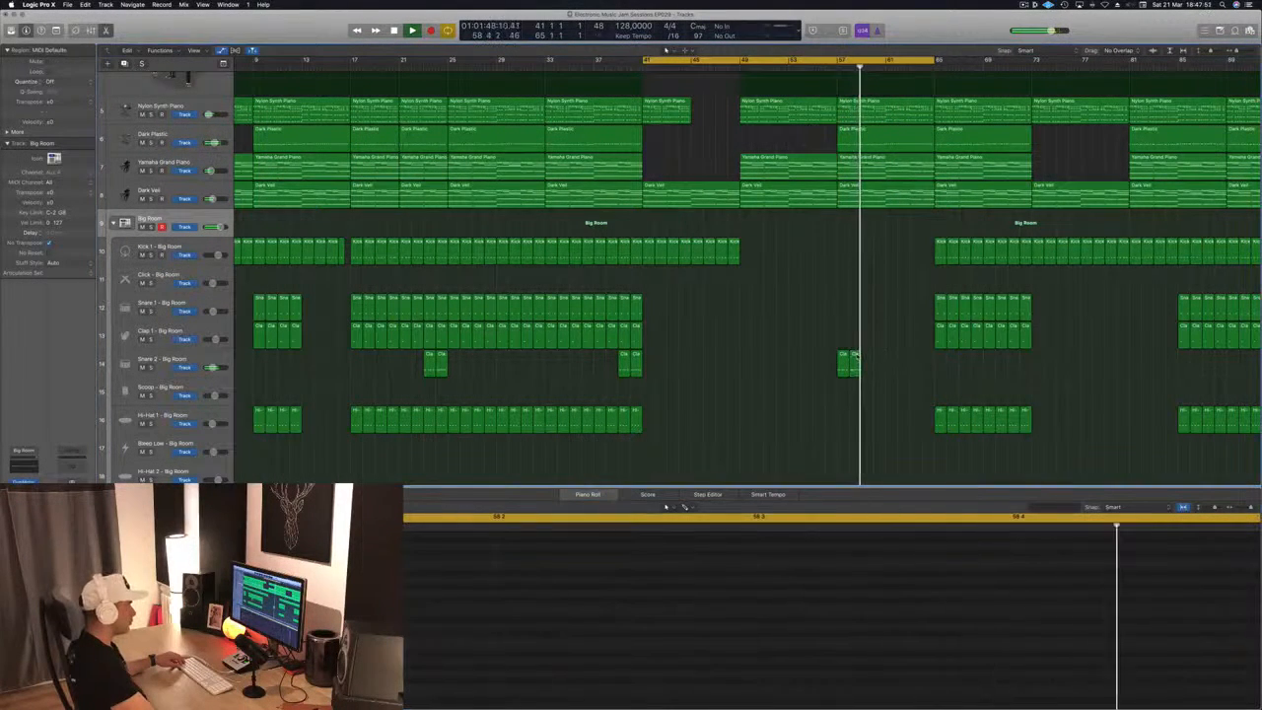
# Arrange the copied clap regions on the Snare 2 track into four one-bar regions filling bars 61 to 65
pyautogui.moveTo(854, 356); pyautogui.dragTo(915, 361)
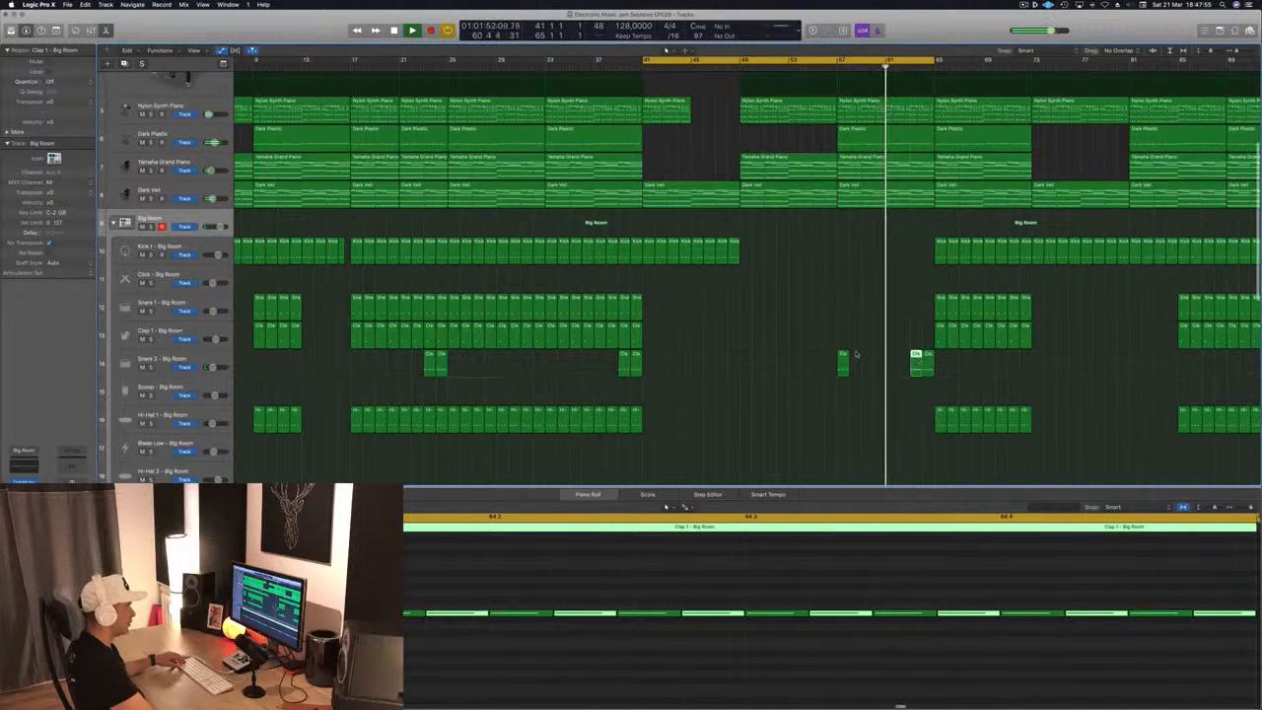
pyautogui.click(842, 359)
pyautogui.press('super+4')
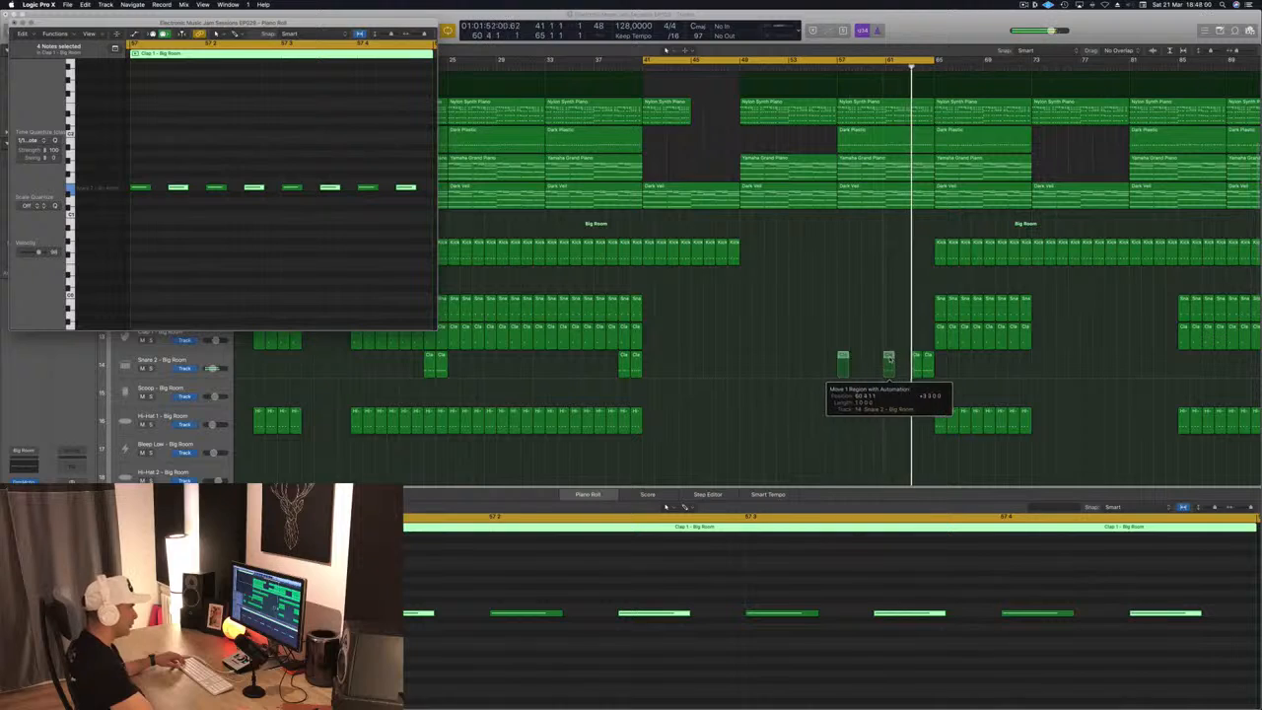
pyautogui.moveTo(892, 360); pyautogui.dragTo(903, 361)
# Play the build-up from bar 57, adjust the track zoom to review the drum arrangement, and save the project
pyautogui.scroll(5, 877, 119)
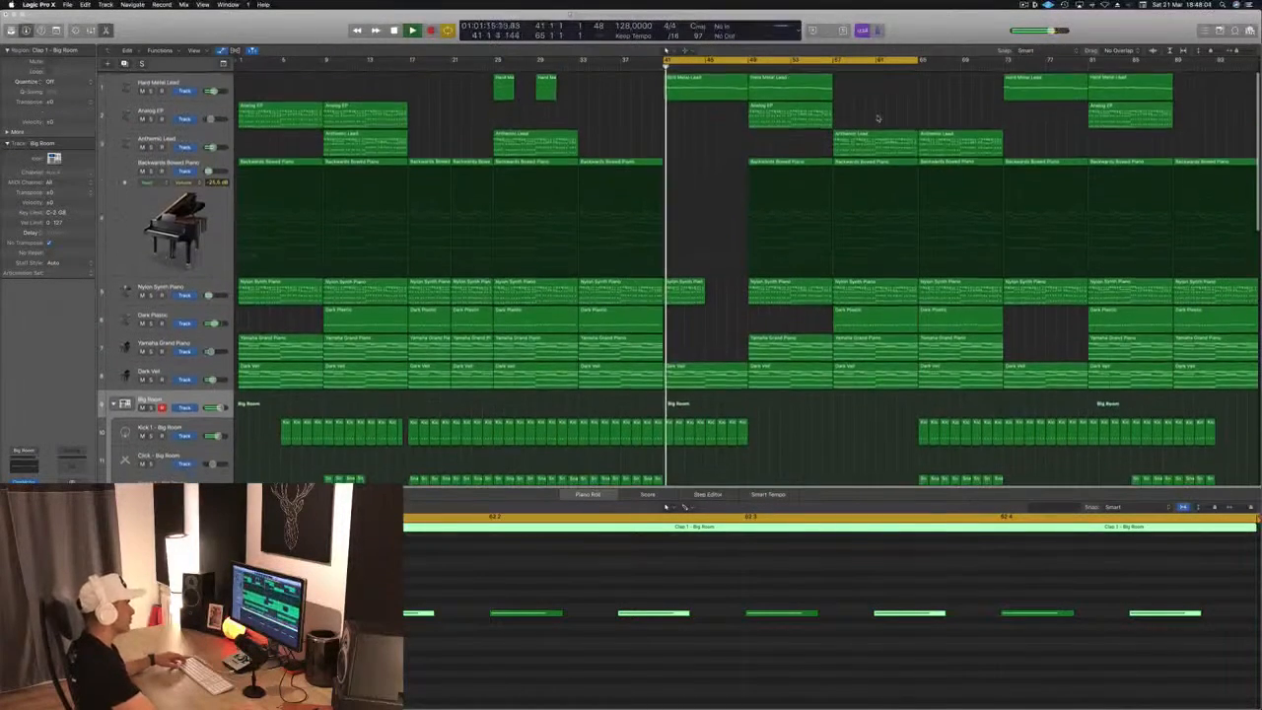
pyautogui.click(830, 68)
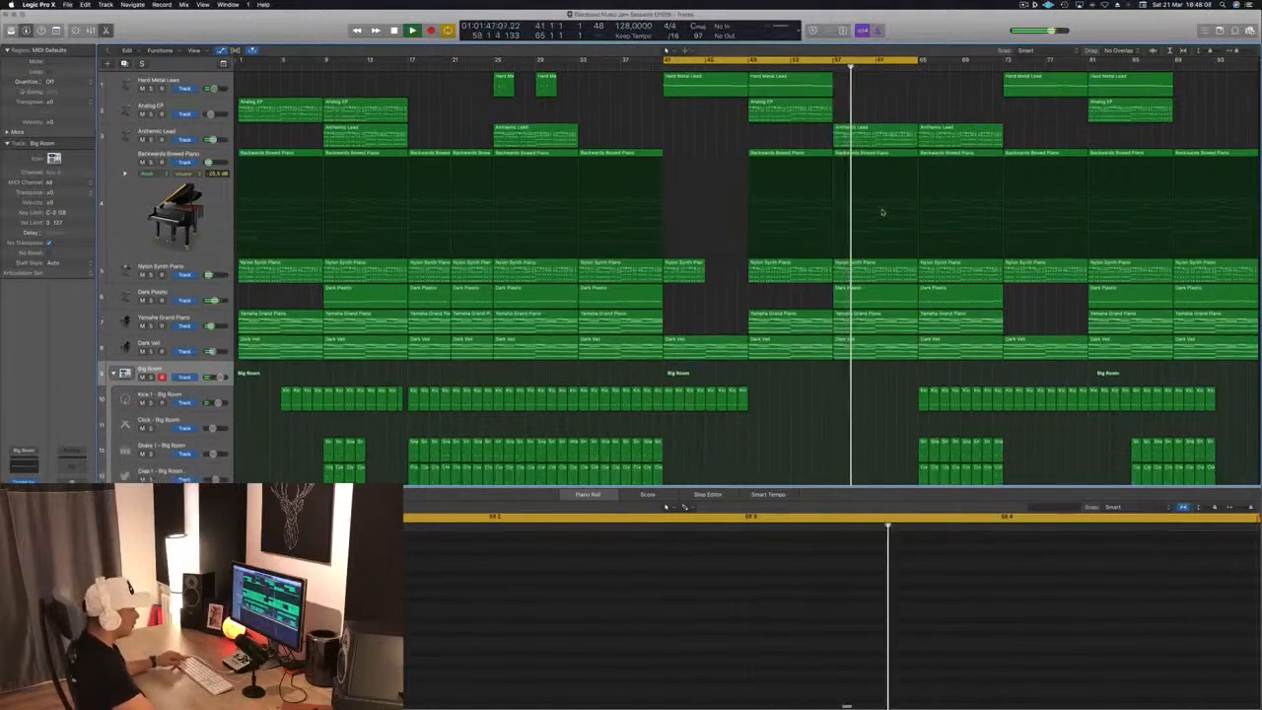
pyautogui.press('x')
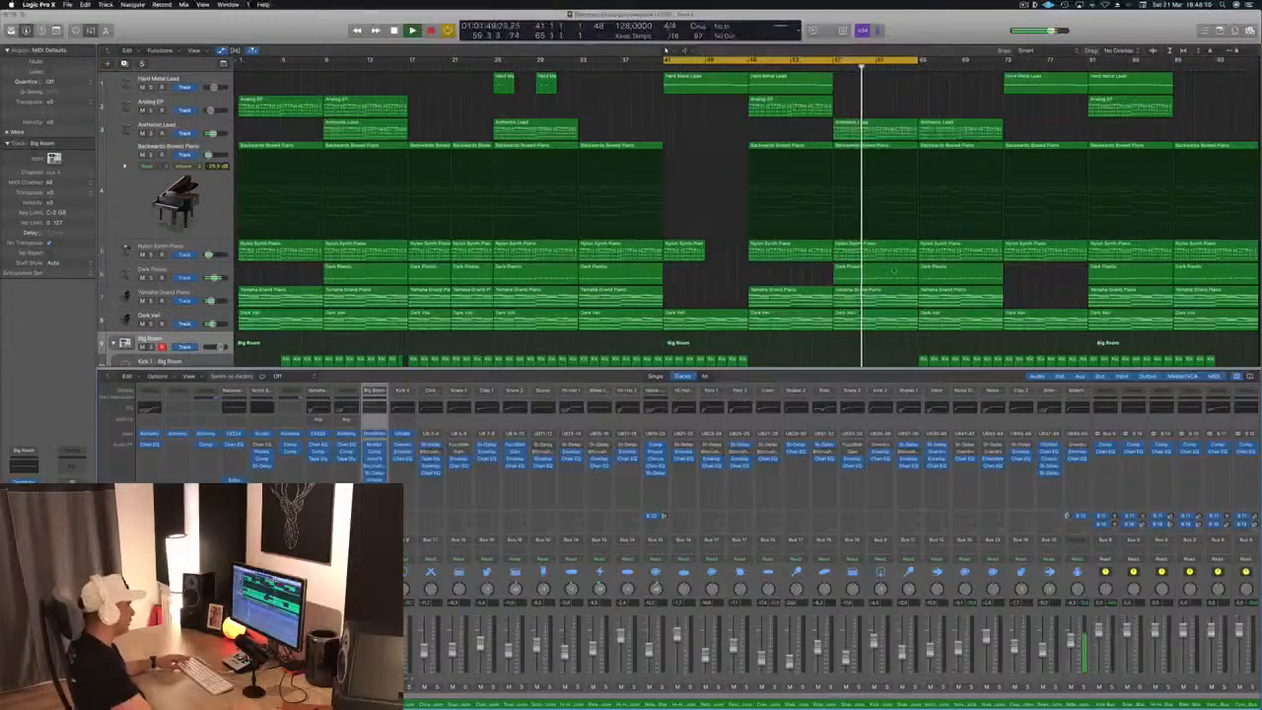
pyautogui.press('x')
pyautogui.scroll(-6, 827, 447)
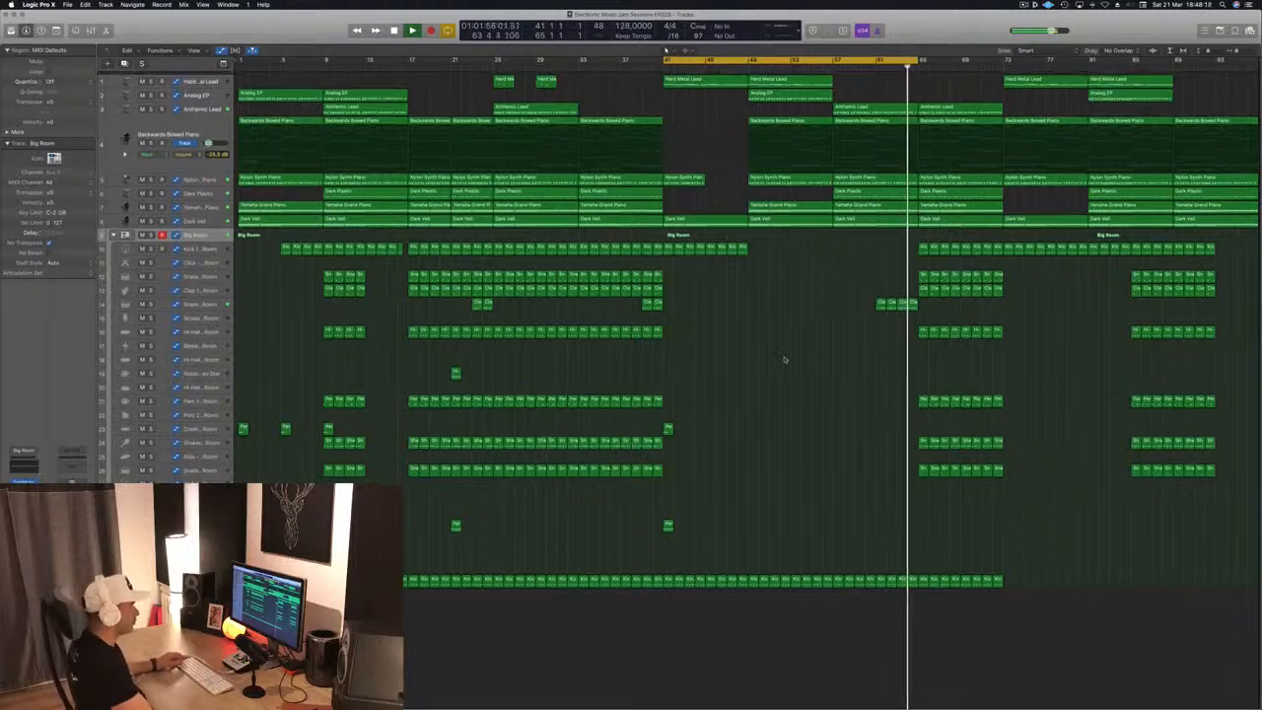
pyautogui.press('super+Down')
pyautogui.press('super+Down')
pyautogui.press('super+Down')
pyautogui.press('super+Down')
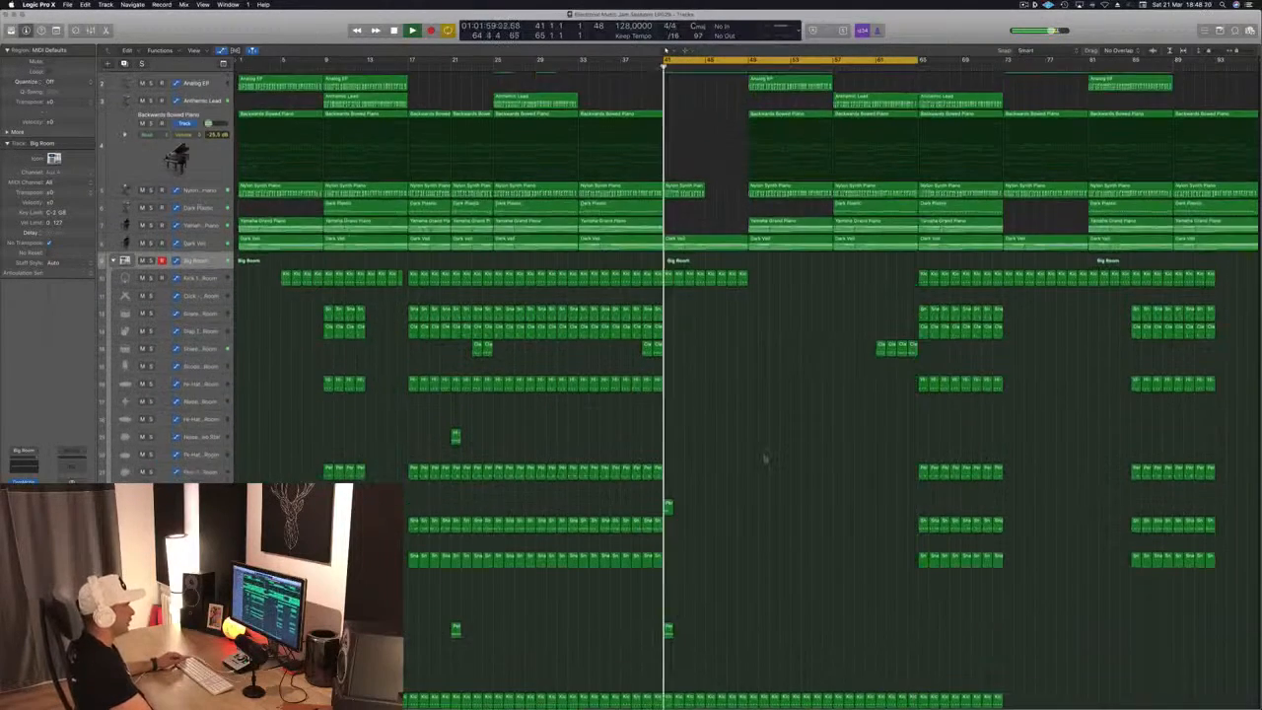
pyautogui.scroll(1, 806, 365)
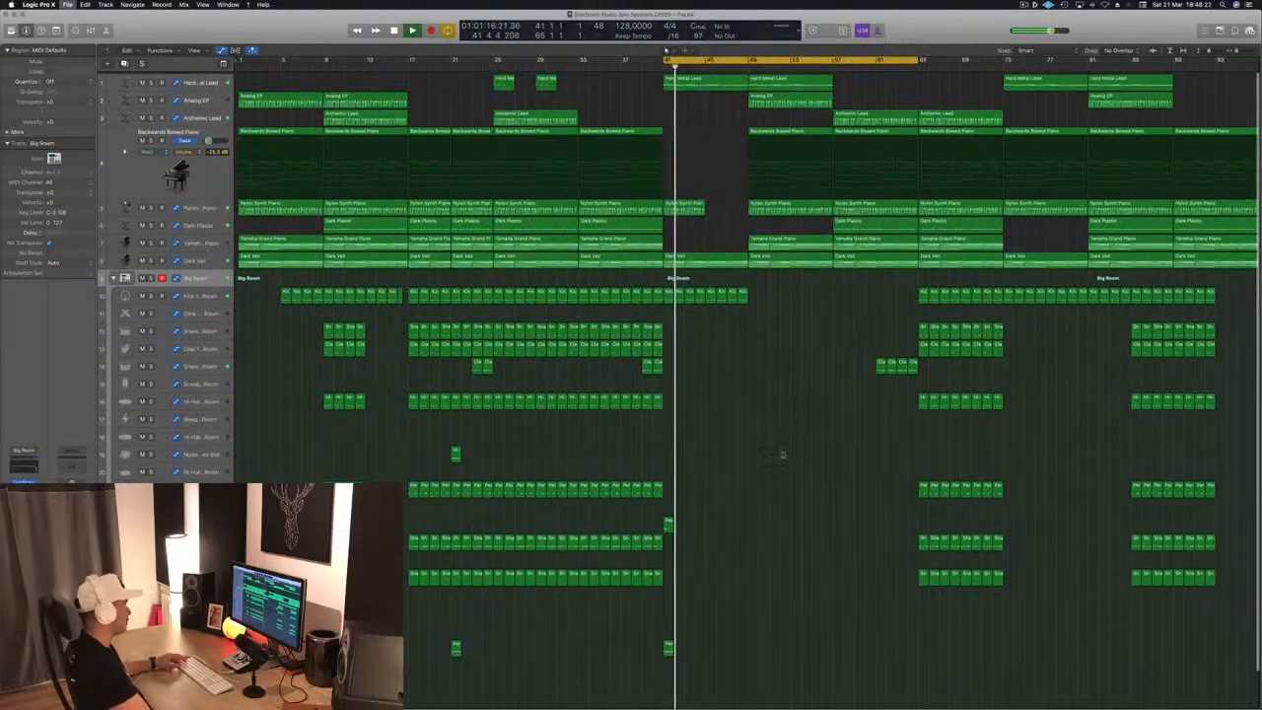
pyautogui.press('super+s')
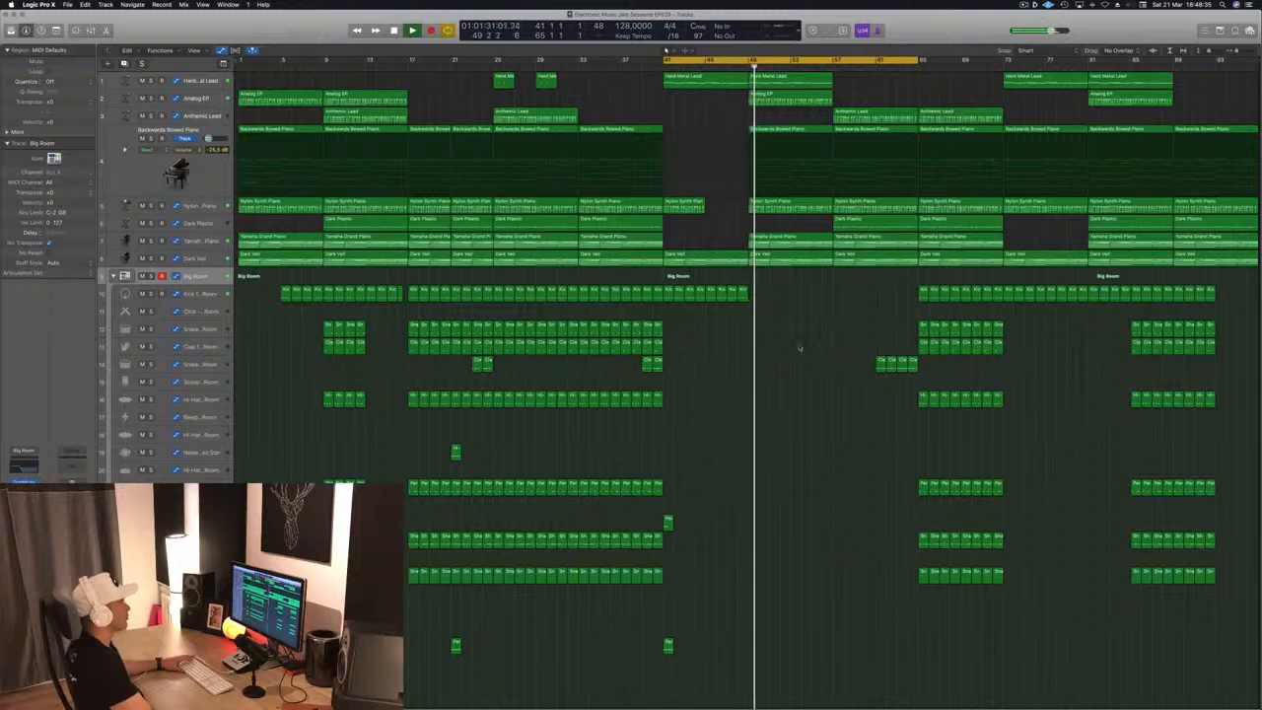
# Set the cycle range to bars 57 through 81 and delete the Dark Plastic region between bars 57 and 65
pyautogui.click(826, 67)
pyautogui.moveTo(843, 61); pyautogui.dragTo(1020, 60)
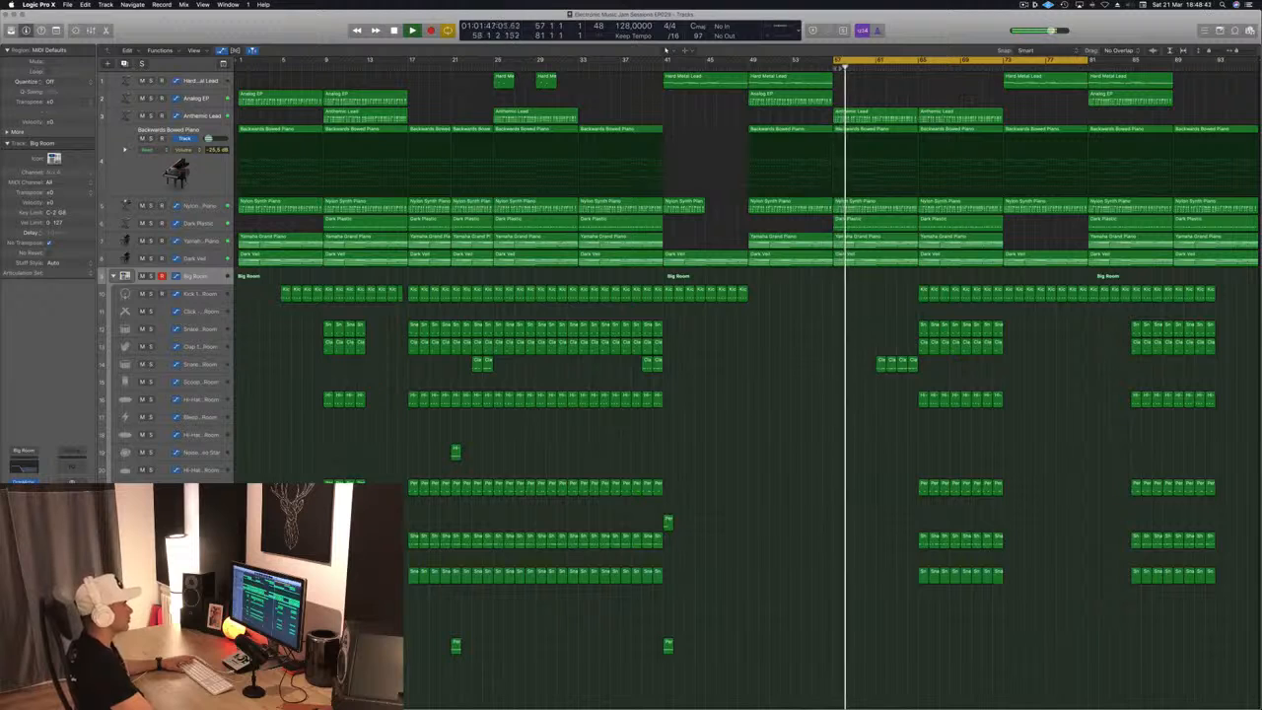
pyautogui.click(874, 228)
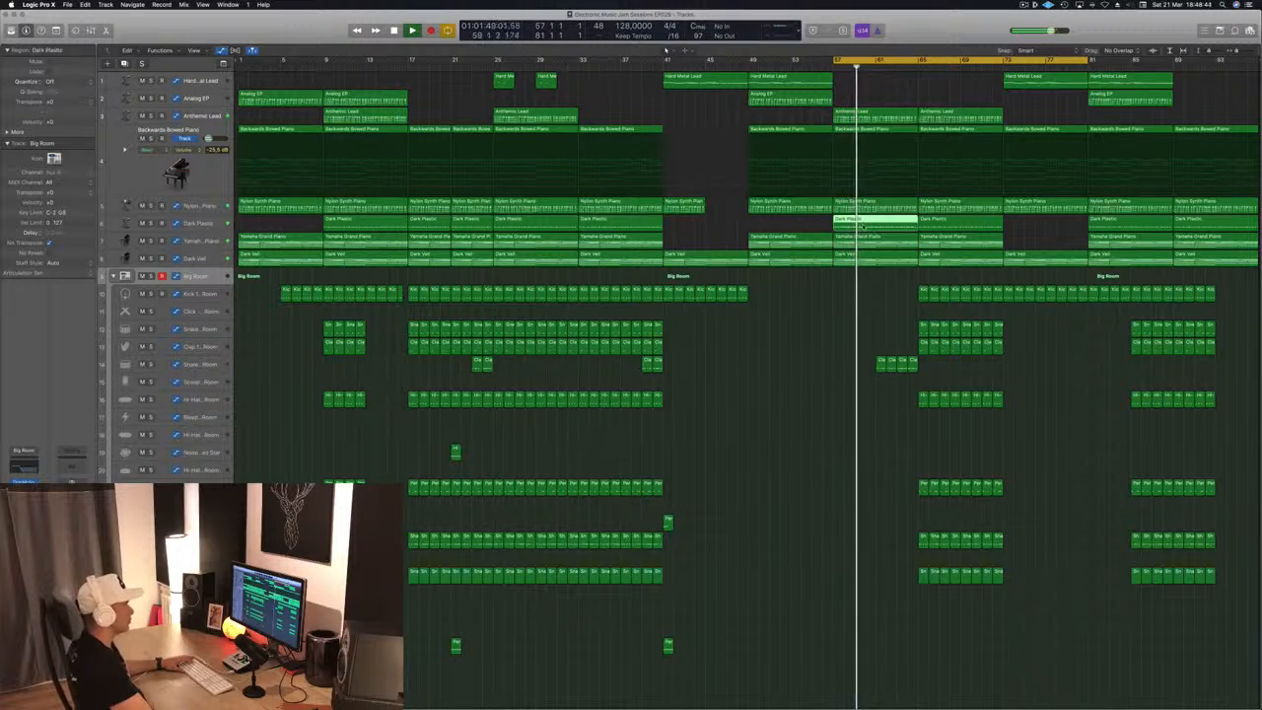
pyautogui.press('Delete')
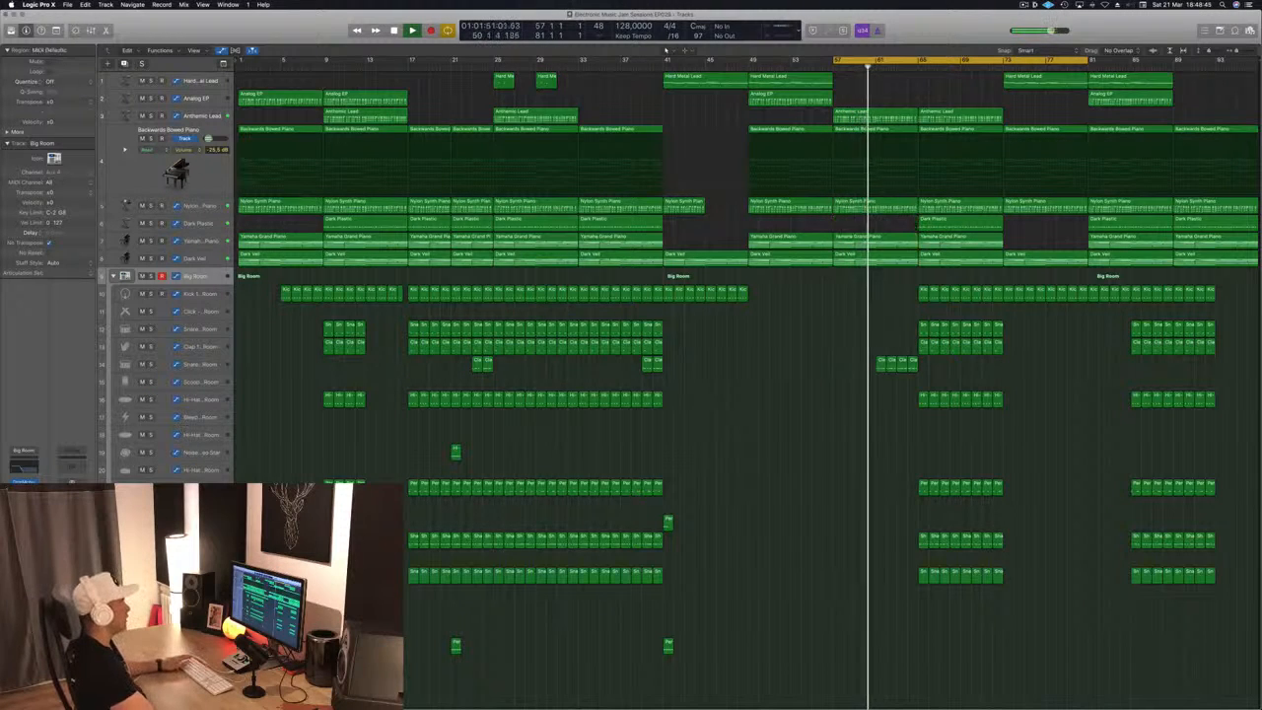
# Play from just before bar 57 and duplicate the Dark Veil track as a new instrument track with the same settings
pyautogui.click(824, 68)
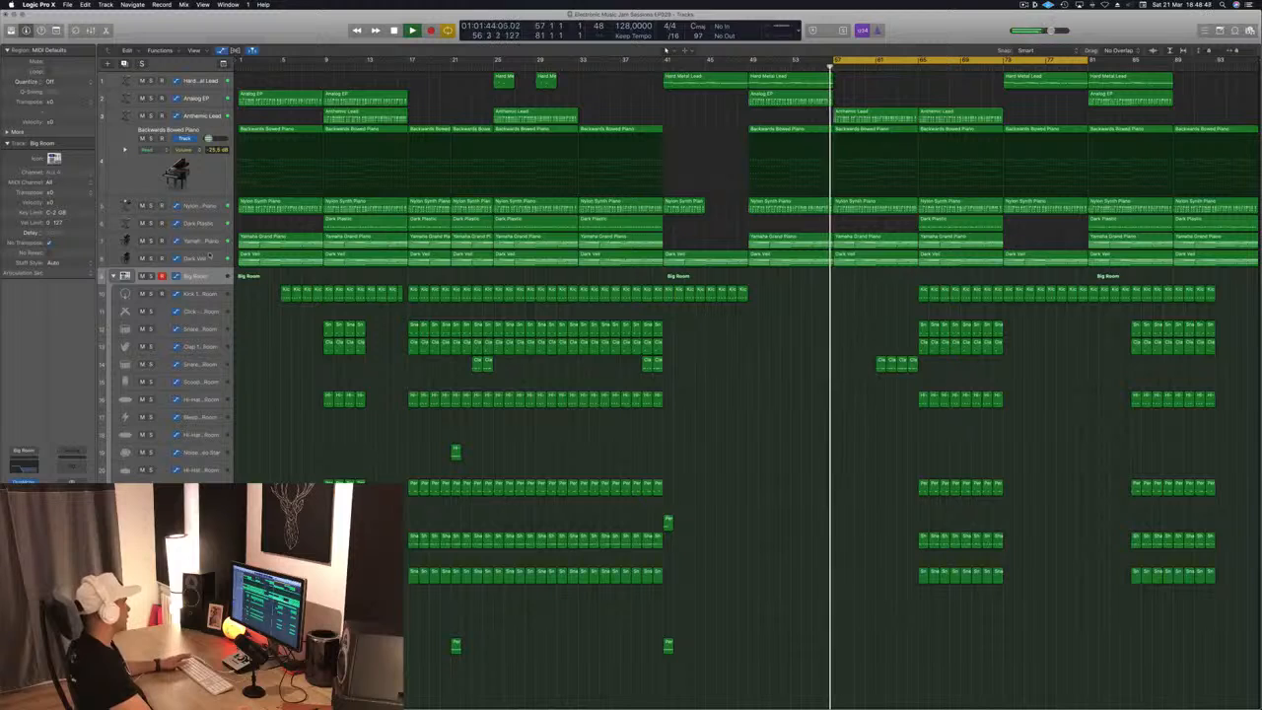
pyautogui.click(197, 257)
pyautogui.press('super+d')
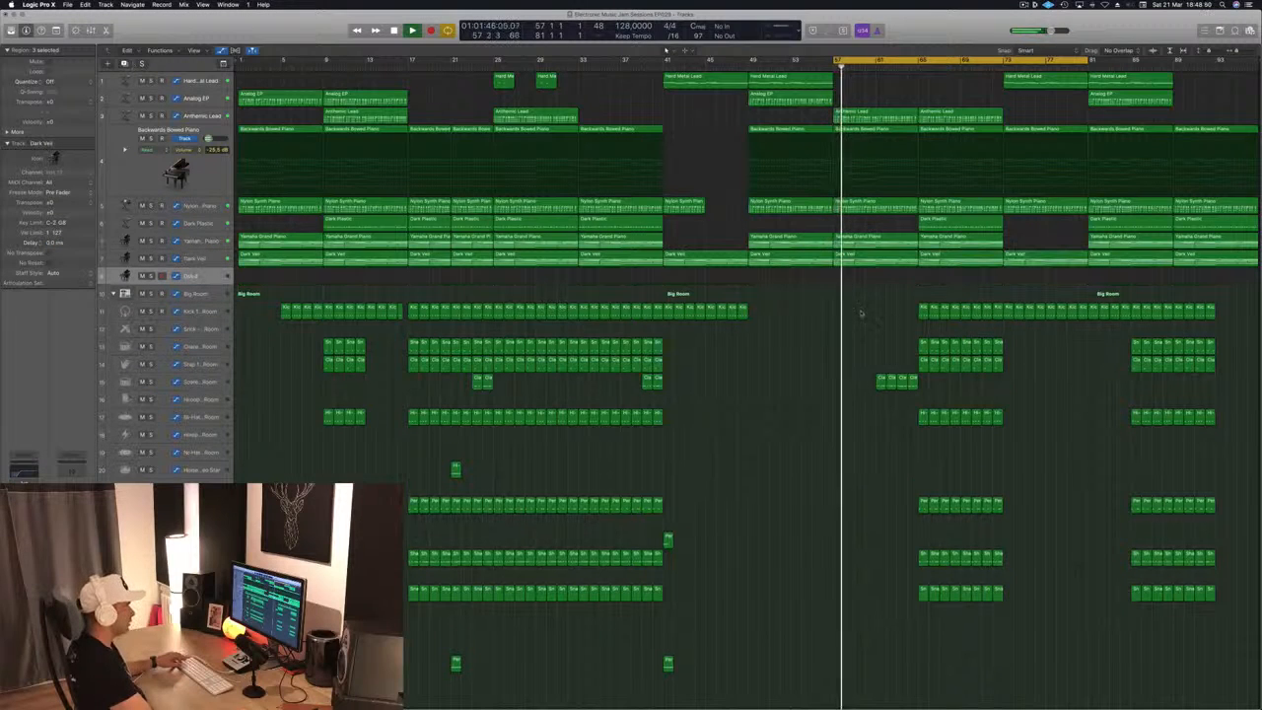
pyautogui.click(863, 263)
pyautogui.moveTo(863, 263); pyautogui.dragTo(864, 277)
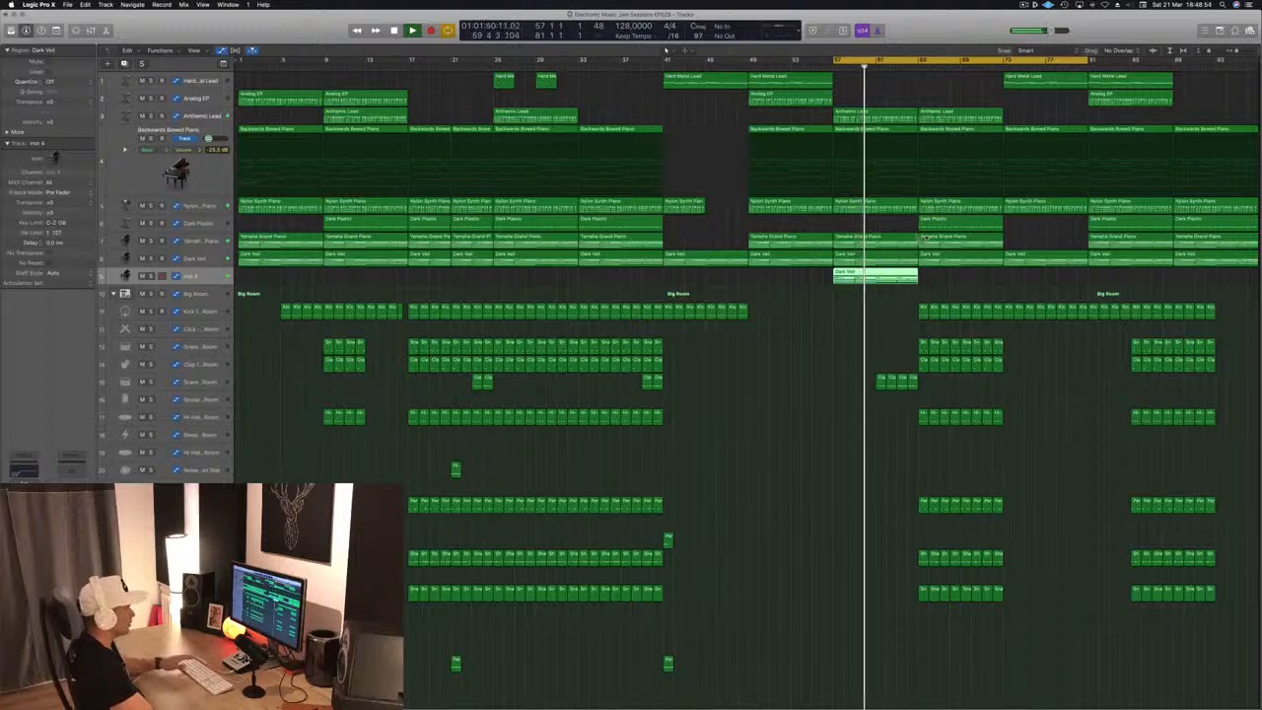
pyautogui.press('super+z')
# Copy the Dark Plastic region at bar 65 to bar 57 on the new track and show its notes for editing
pyautogui.click(964, 225)
pyautogui.moveTo(964, 226); pyautogui.dragTo(879, 279)
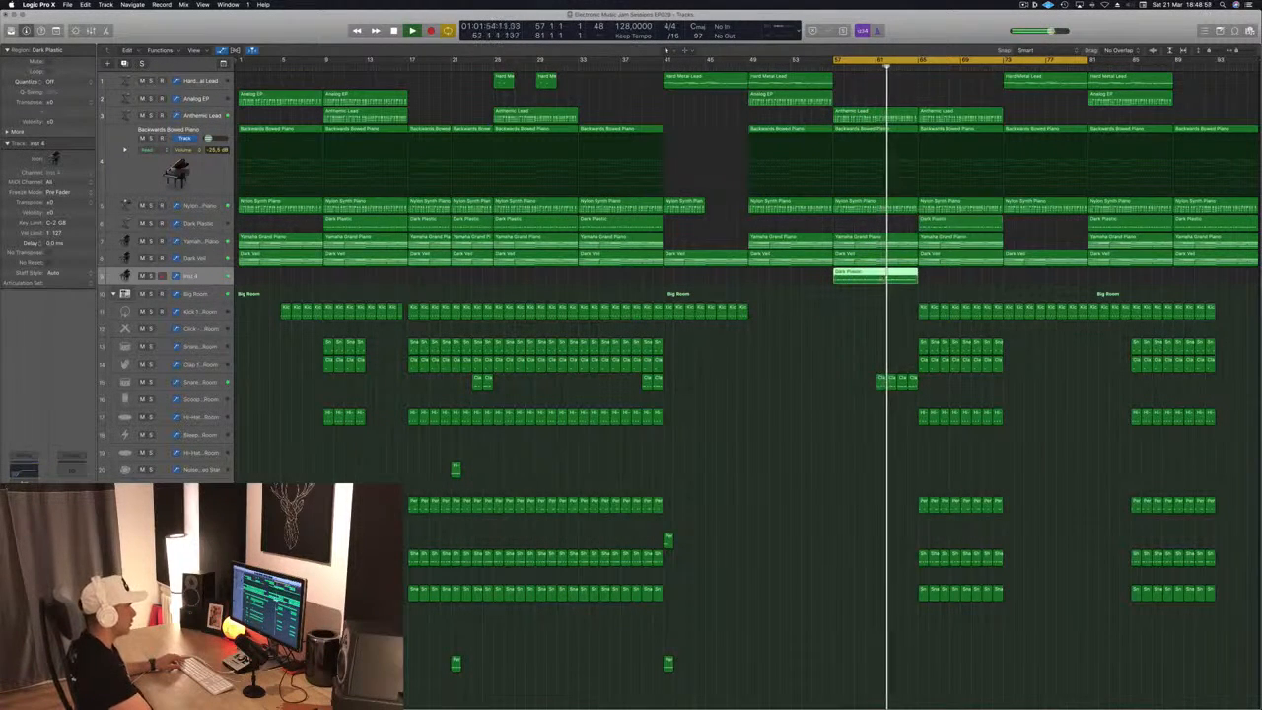
pyautogui.doubleClick(878, 279)
pyautogui.press('super+Left')
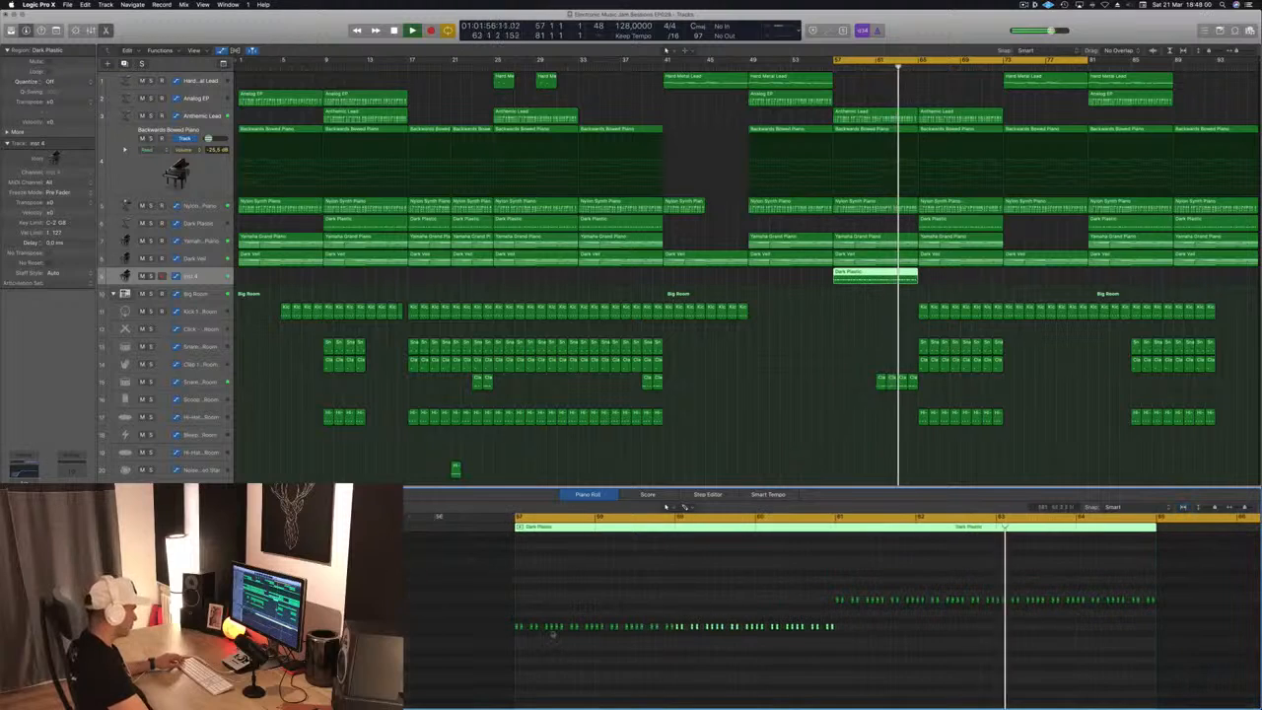
# Delete all but the first note of each pitch in the copied region and stretch both to four bars each
pyautogui.moveTo(520, 619); pyautogui.dragTo(810, 642)
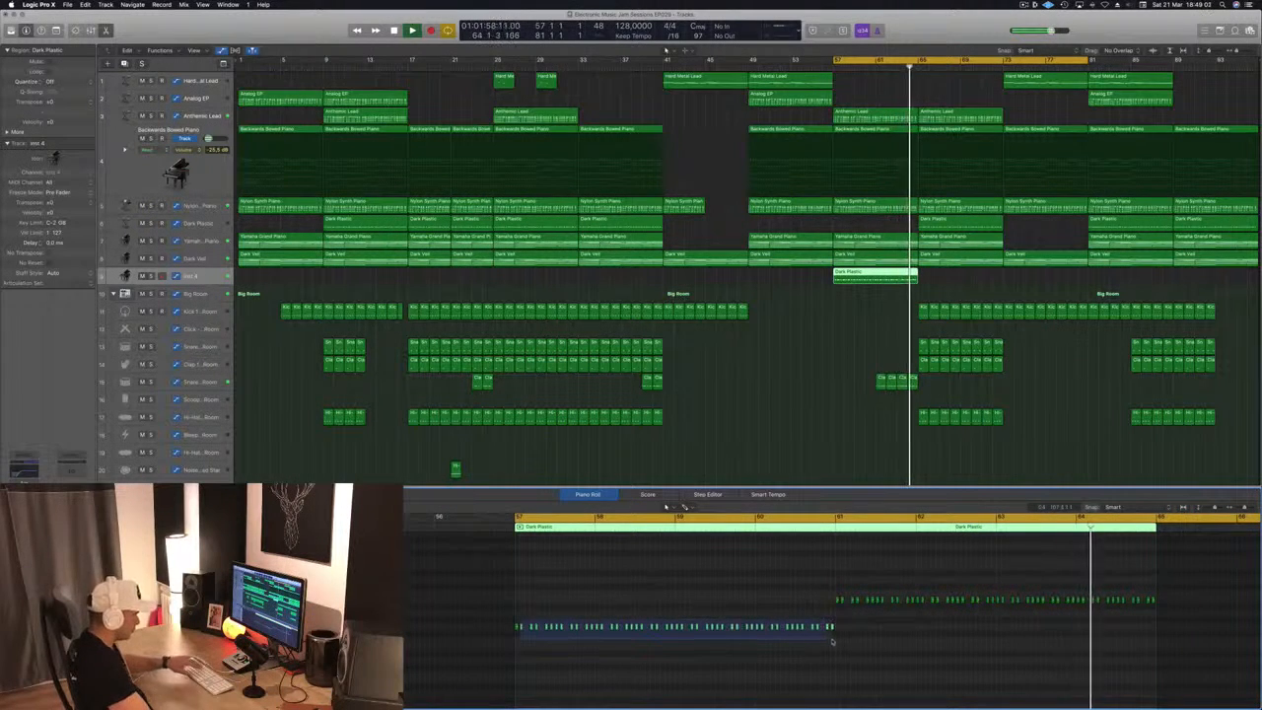
pyautogui.press('Delete')
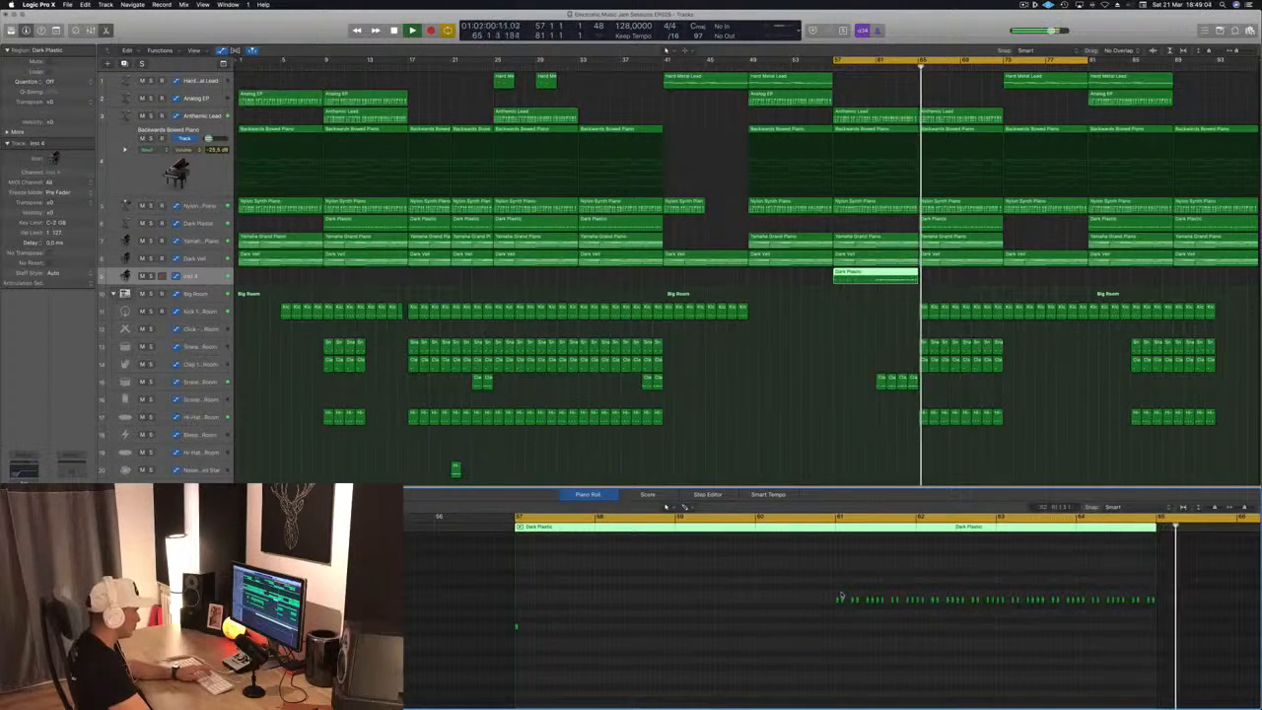
pyautogui.moveTo(840, 594); pyautogui.dragTo(1191, 619)
pyautogui.press('Delete')
pyautogui.moveTo(432, 578); pyautogui.dragTo(1063, 690)
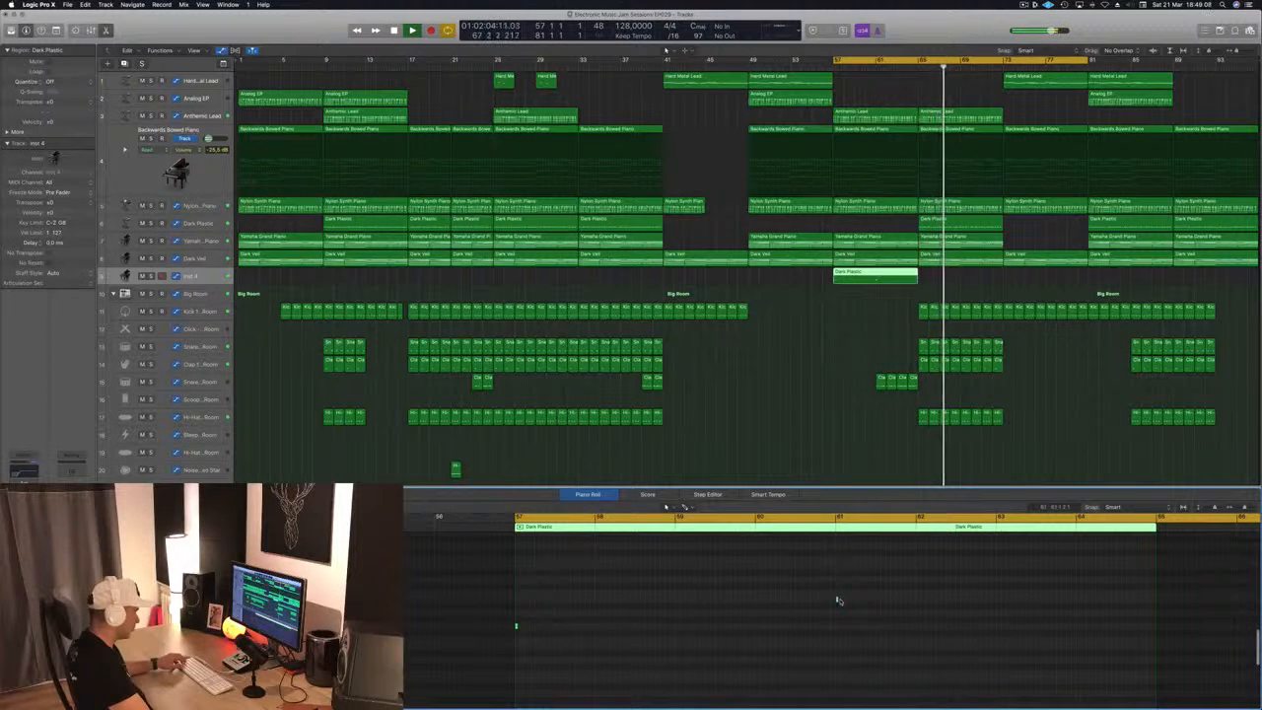
pyautogui.moveTo(838, 598); pyautogui.dragTo(1156, 601)
# Play the new part, bring up its Alchemy instrument and load the Deeper Emotion (1) pad preset
pyautogui.press('space')
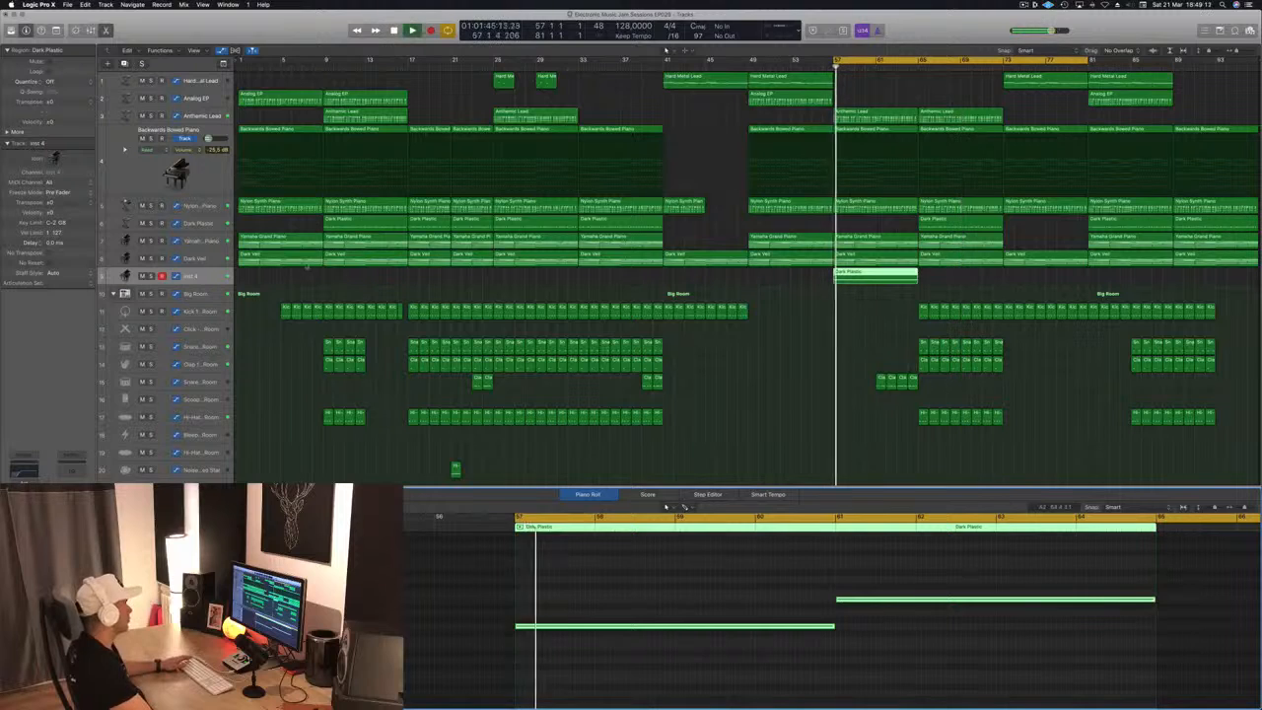
pyautogui.press('space')
pyautogui.press('space')
pyautogui.press('Tab')
pyautogui.press('space')
pyautogui.press('space')
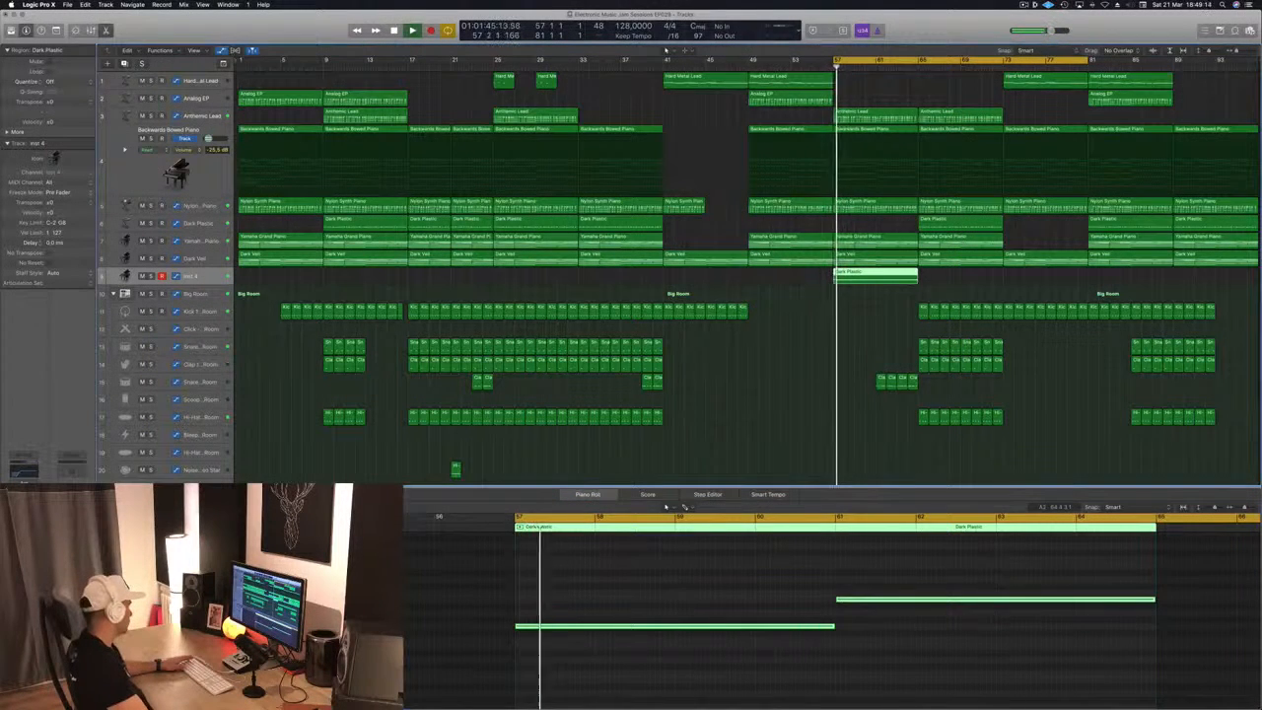
pyautogui.press('v')
pyautogui.press('space')
pyautogui.press('space')
pyautogui.moveTo(259, 33); pyautogui.dragTo(577, 143)
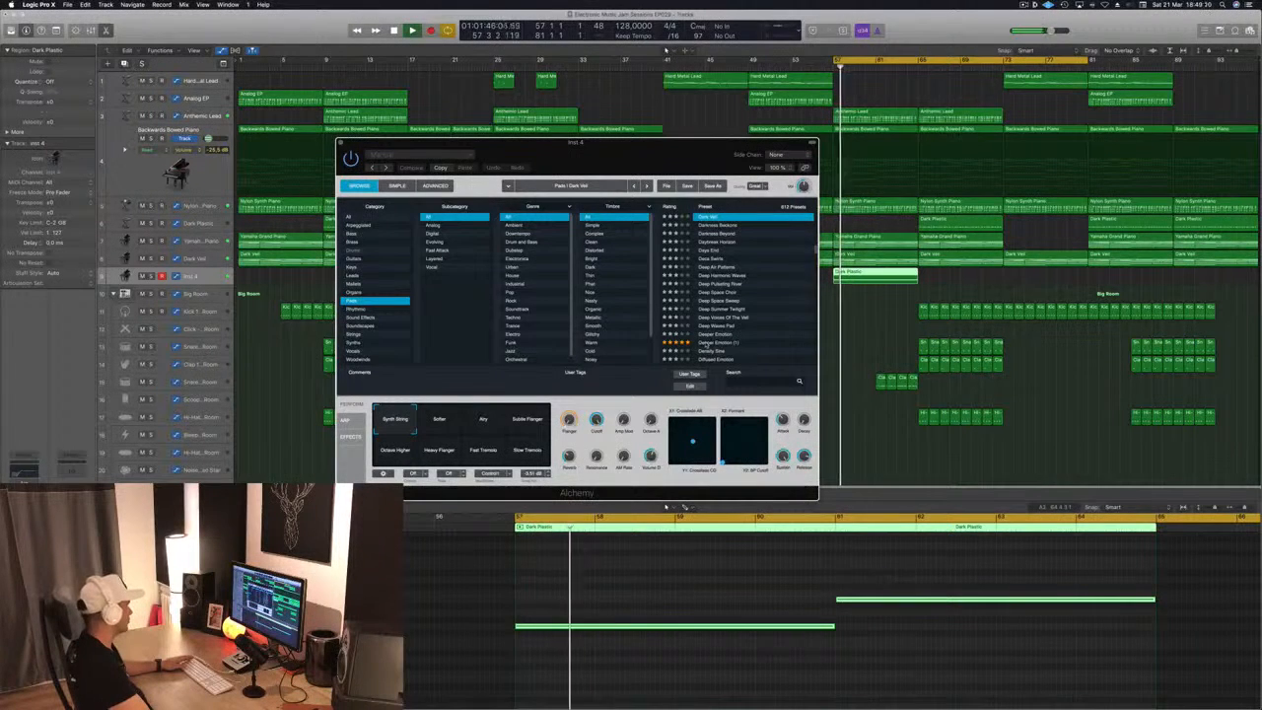
pyautogui.click(724, 344)
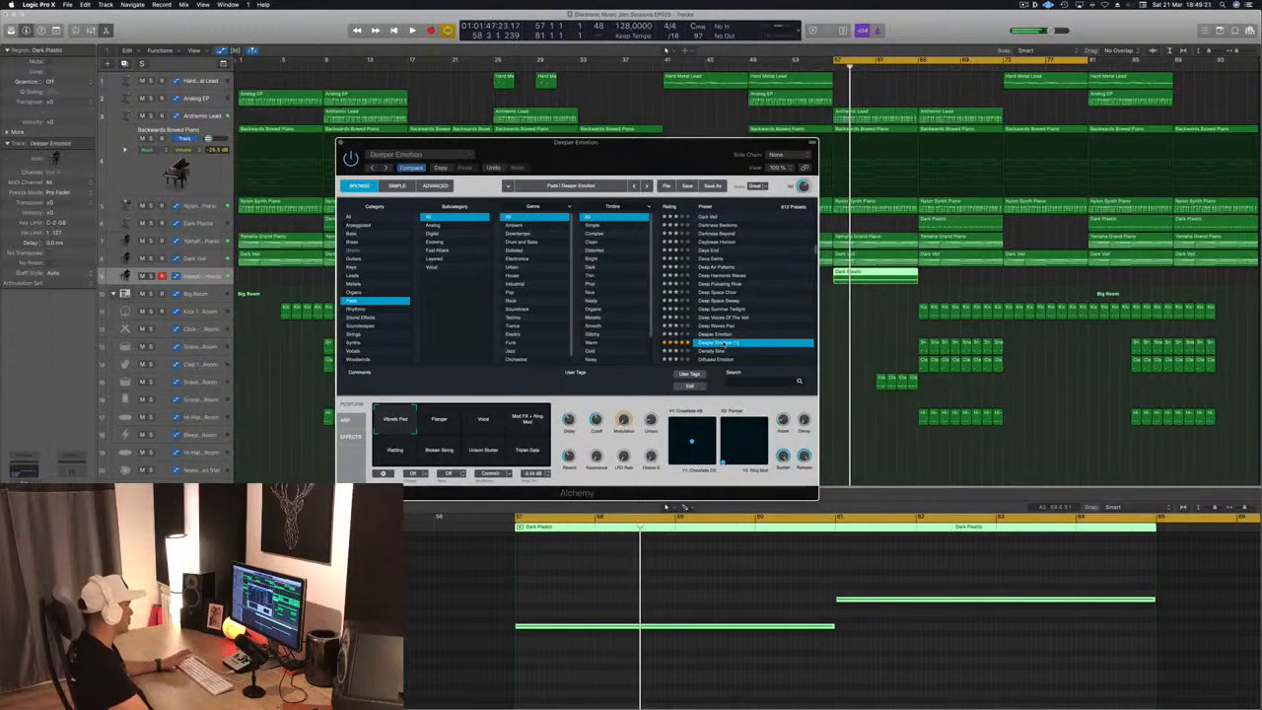
# Lower the low-cut filter in the new pad track's Channel EQ to about 20 Hz and close the EQ
pyautogui.click(23, 471)
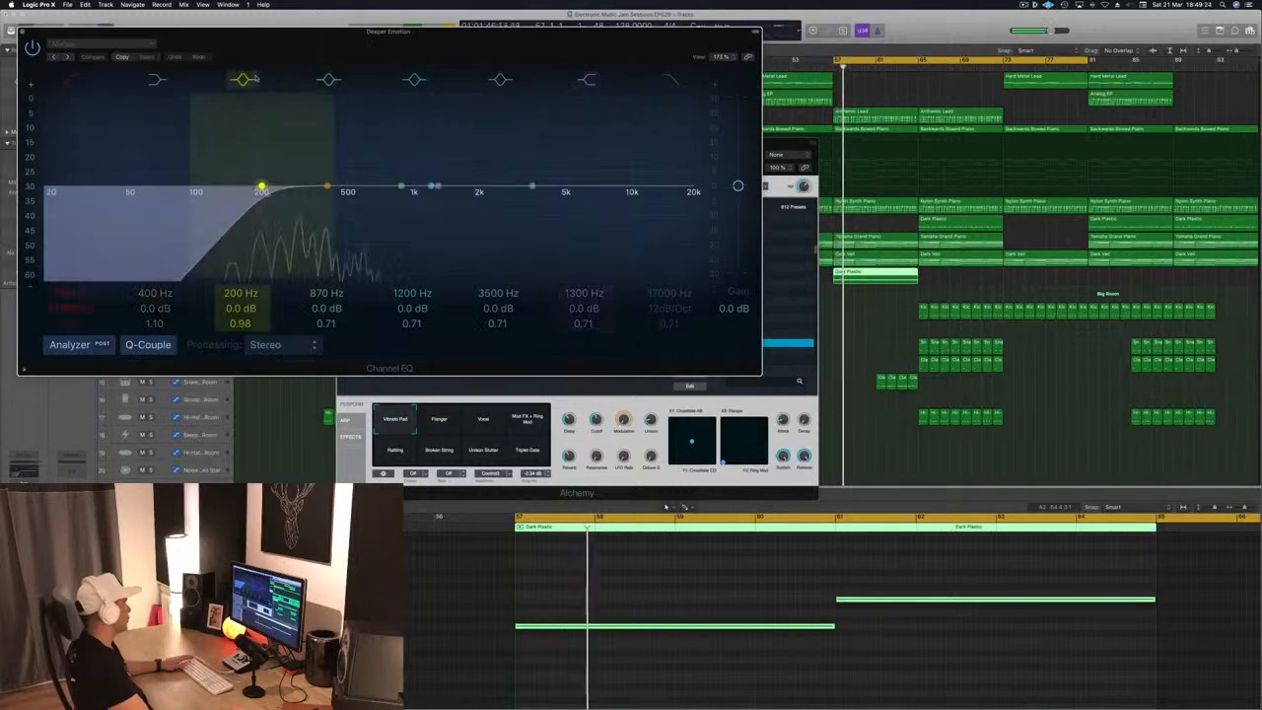
pyautogui.moveTo(262, 185); pyautogui.dragTo(49, 188)
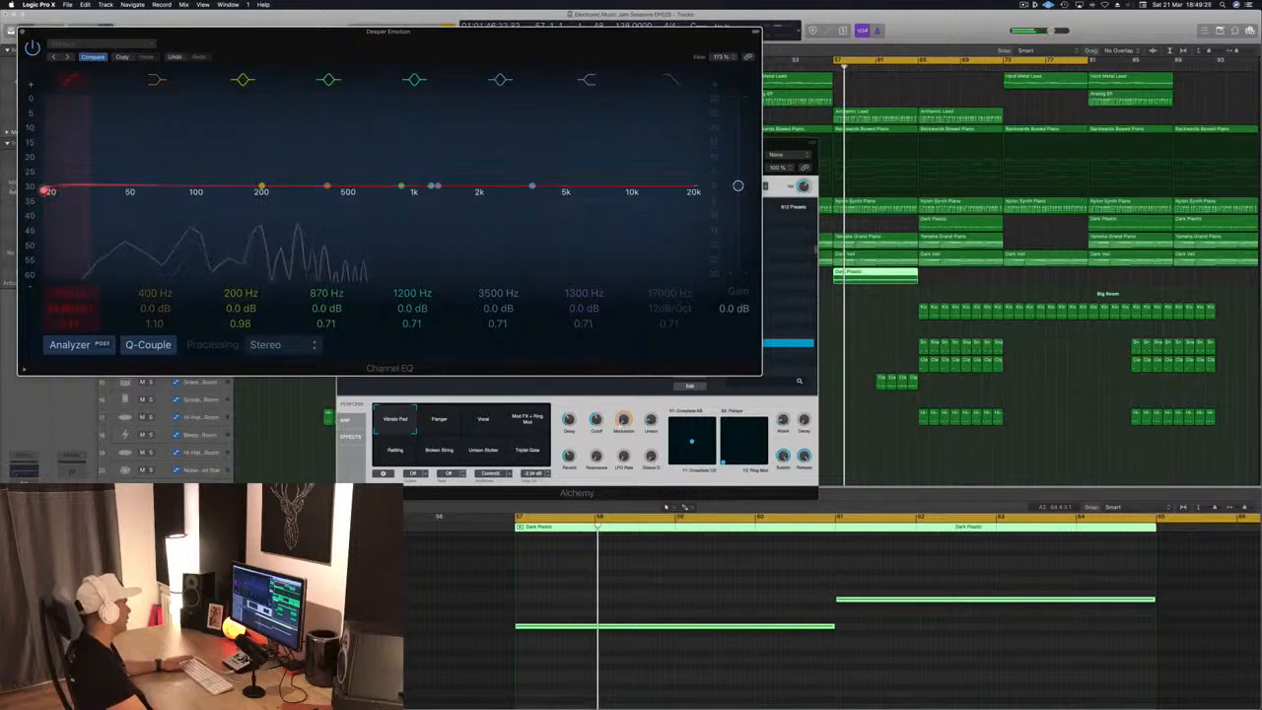
pyautogui.click(23, 31)
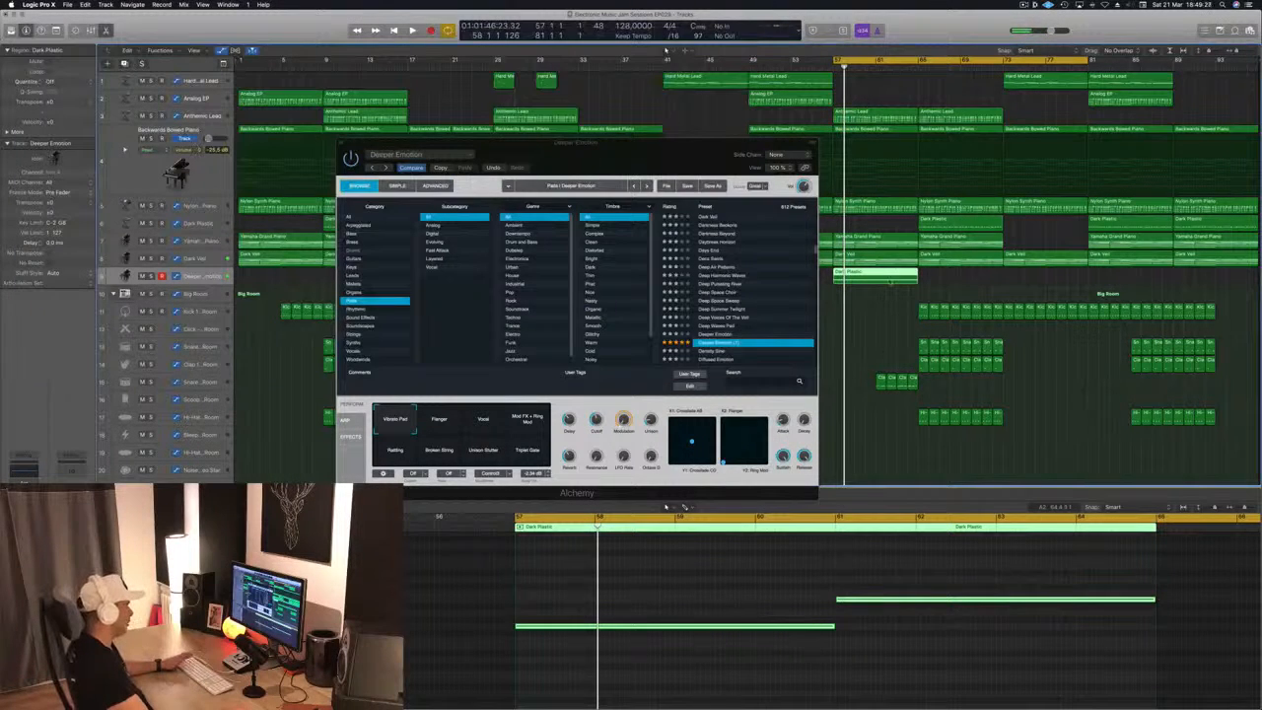
# Audition the pad region at bar 57 with the new sound, then close the Alchemy window
pyautogui.click(684, 155)
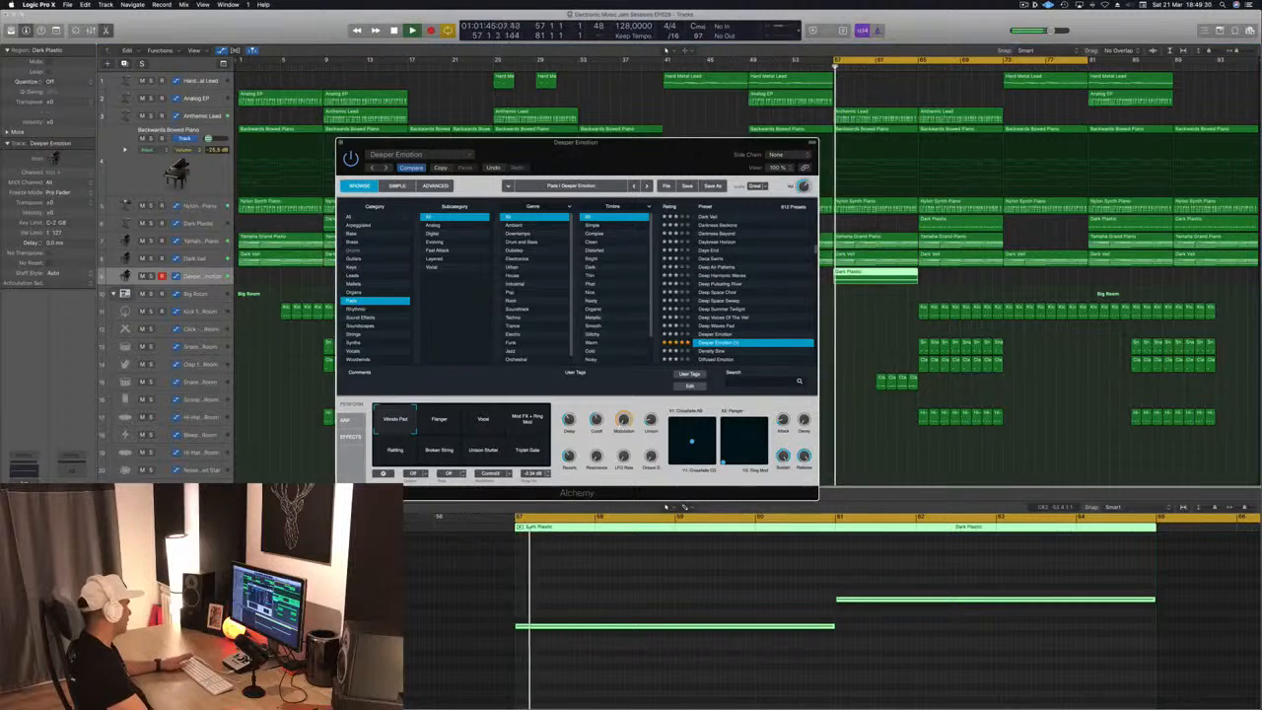
pyautogui.click(876, 276)
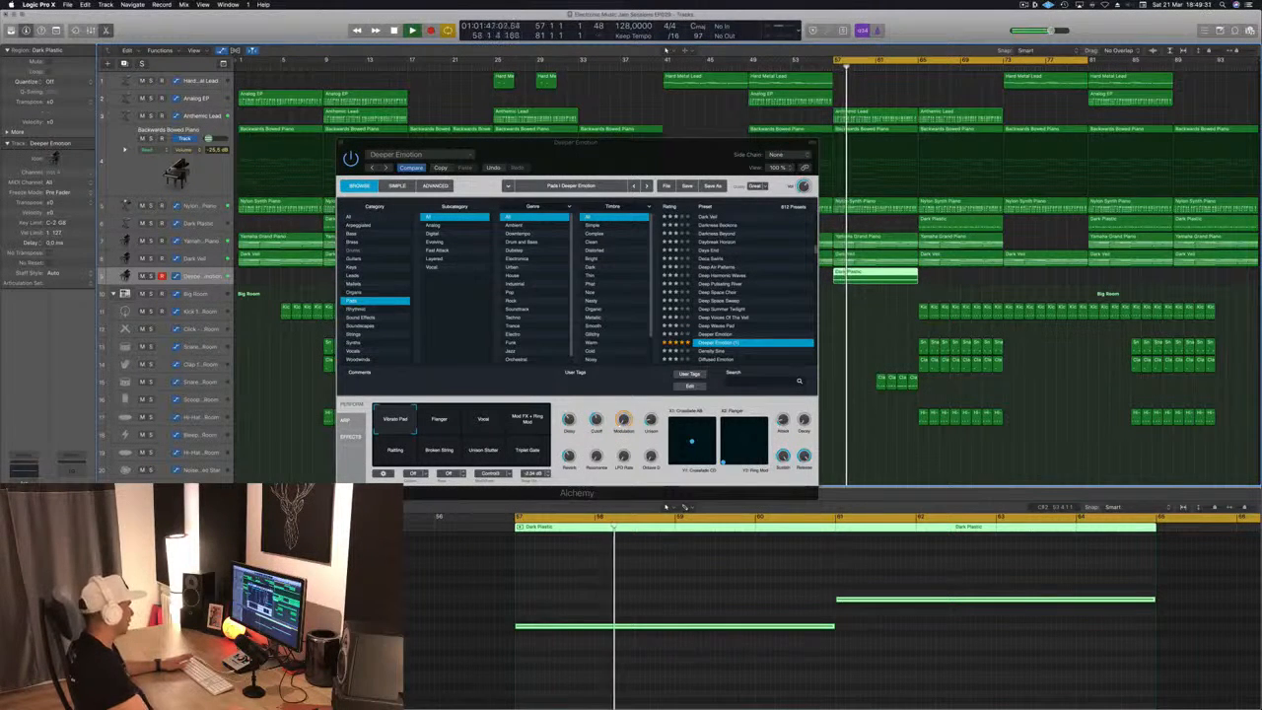
pyautogui.moveTo(640, 154); pyautogui.dragTo(518, 164)
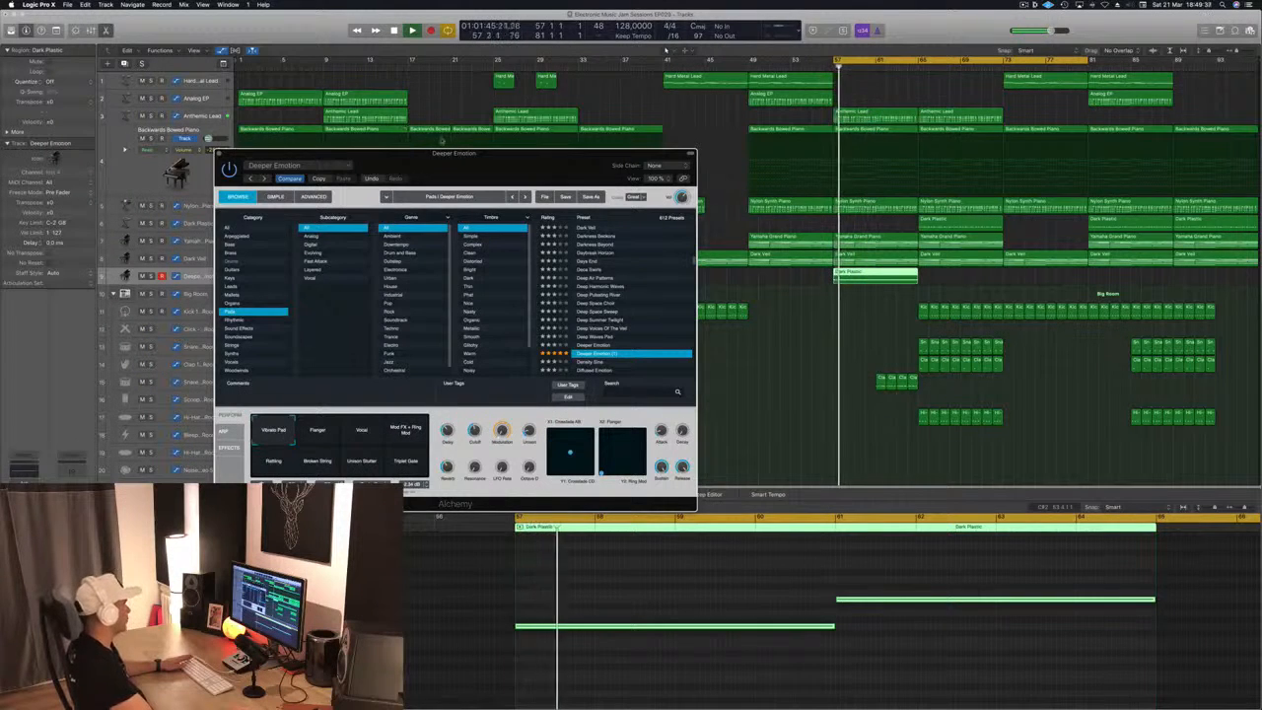
pyautogui.moveTo(442, 166); pyautogui.dragTo(533, 167)
pyautogui.press('super+w')
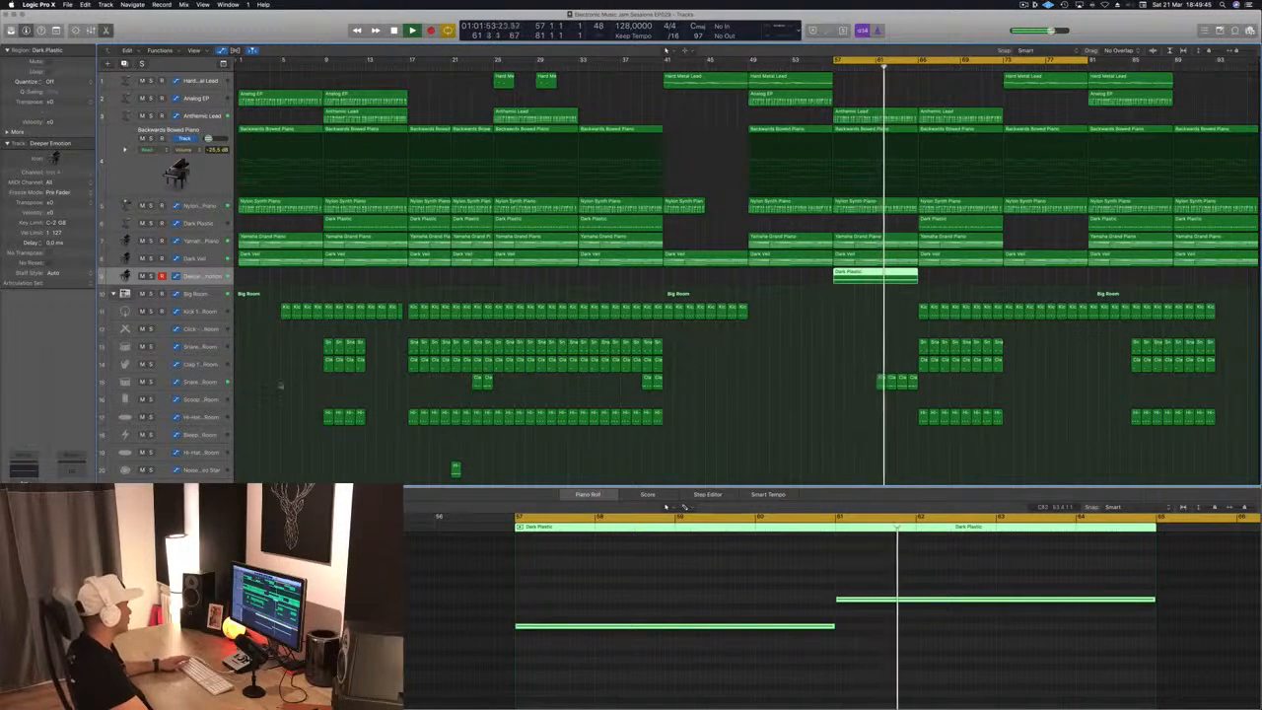
# Enlarge the Dark Veil pad track, play from bar 57, and open its Alchemy instrument over the arrangement
pyautogui.click(214, 385)
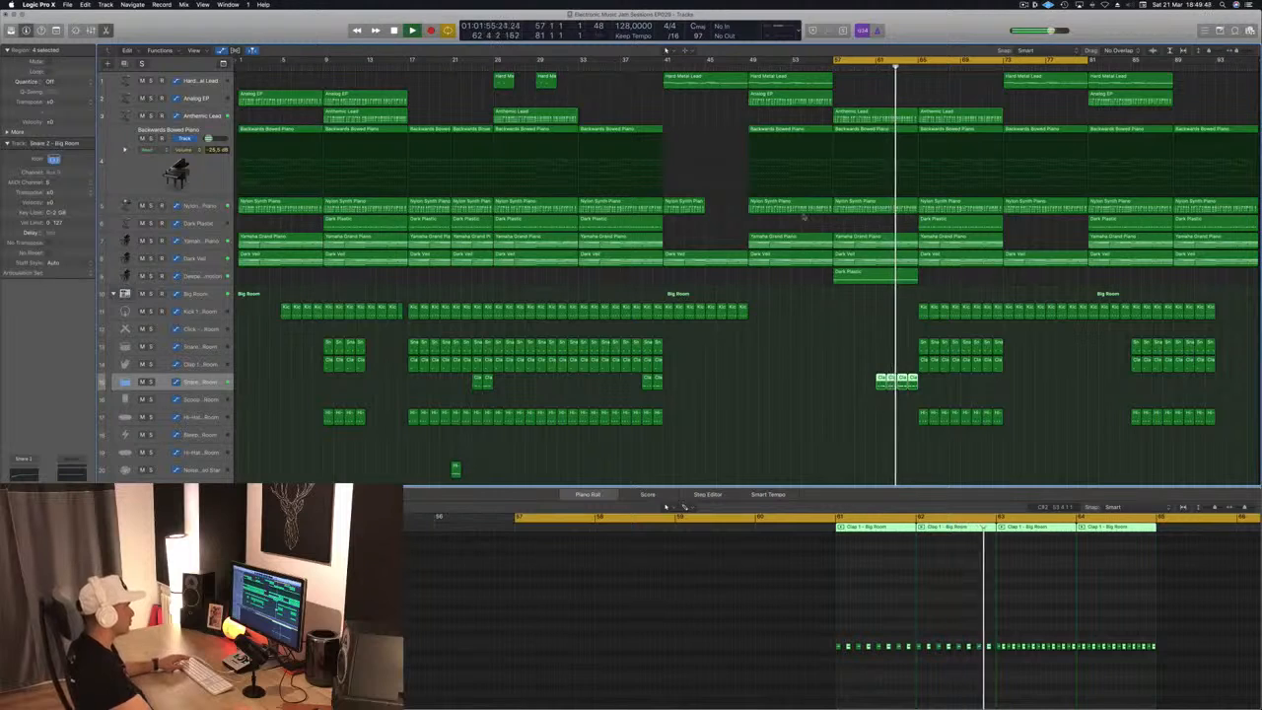
pyautogui.click(215, 260)
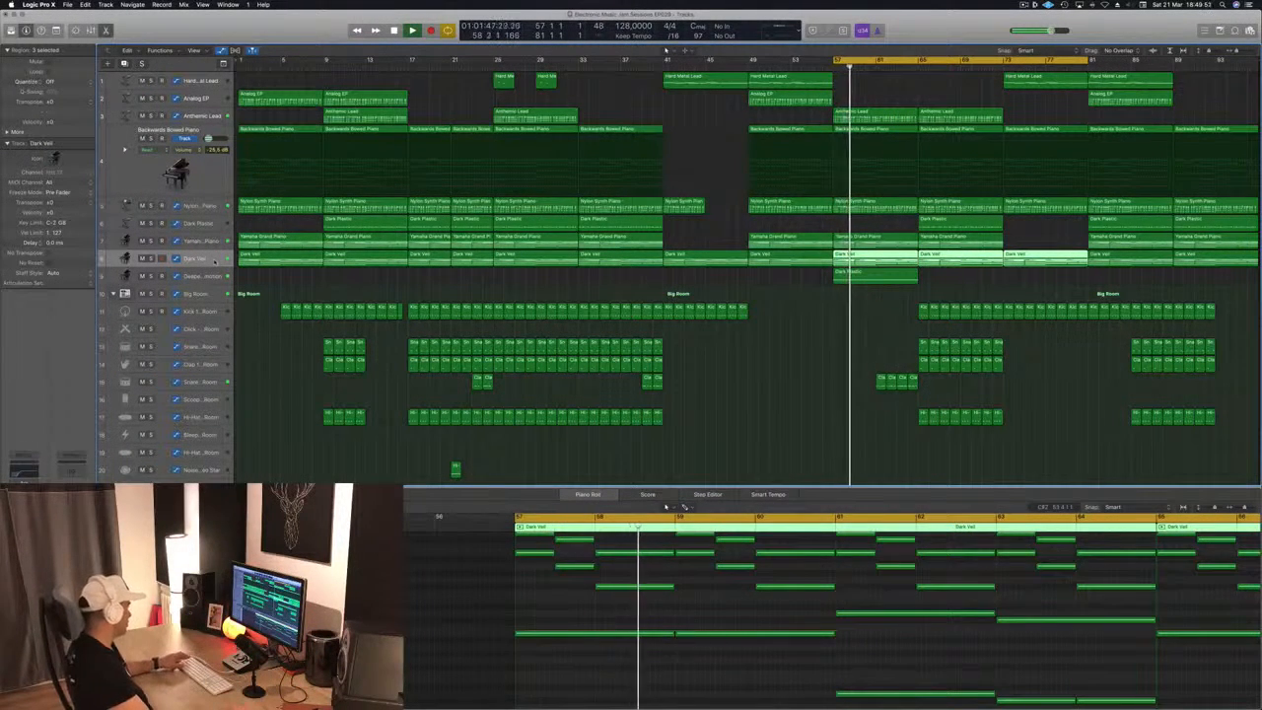
pyautogui.moveTo(175, 268); pyautogui.dragTo(178, 330)
pyautogui.press('Return')
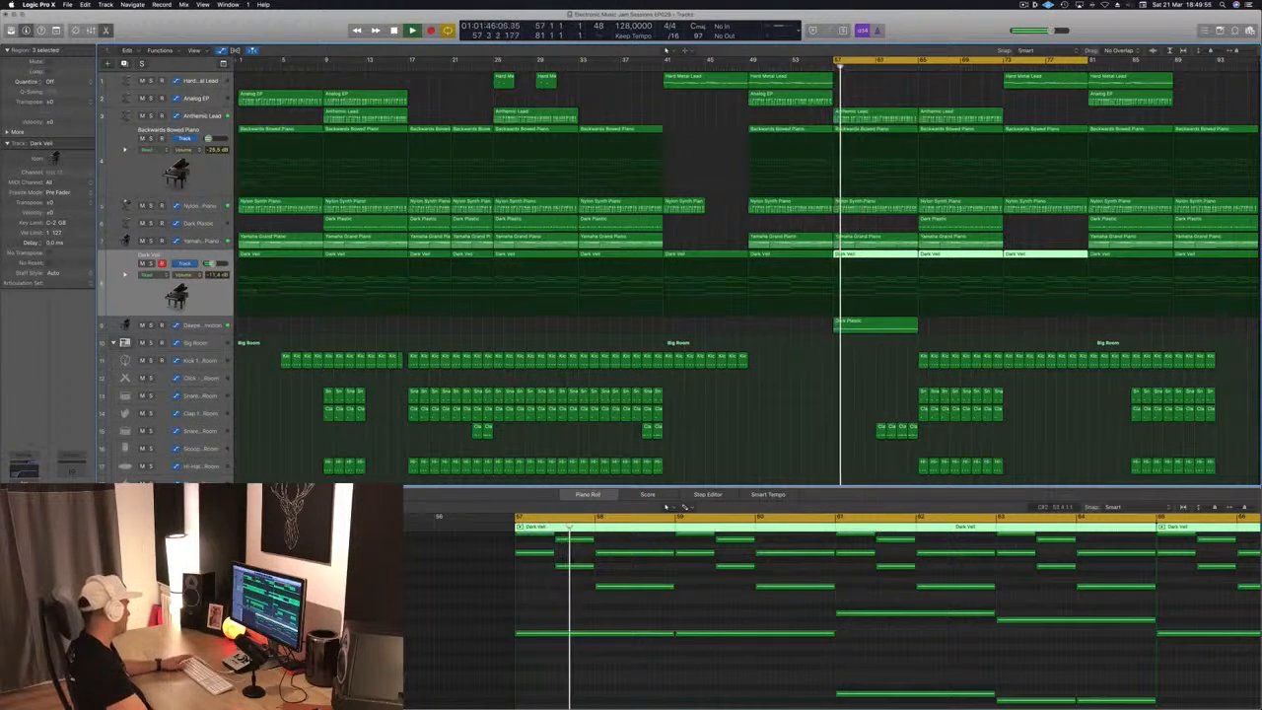
pyautogui.press('v')
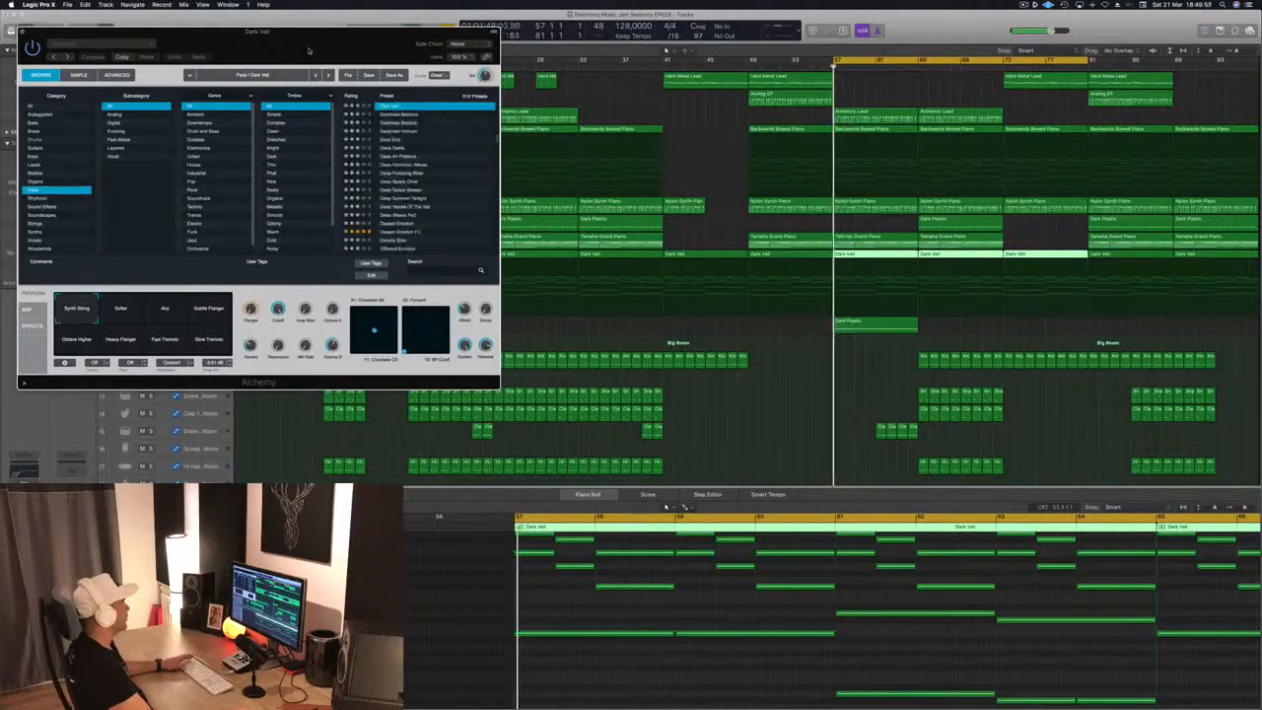
pyautogui.moveTo(309, 50); pyautogui.dragTo(718, 150)
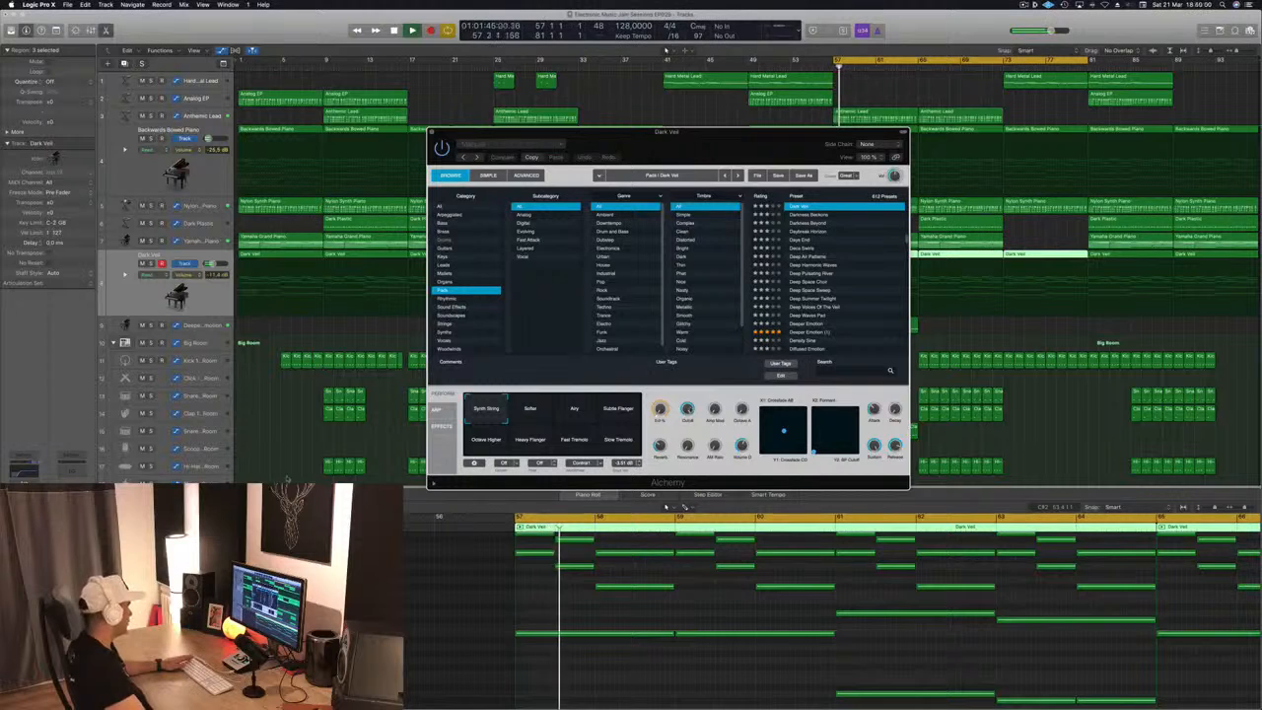
# Solo Dark Veil, audition Alchemy's Airy variation and return to Synth String, then close Alchemy and turn the solo off
pyautogui.hotkey('ctrl', 's')
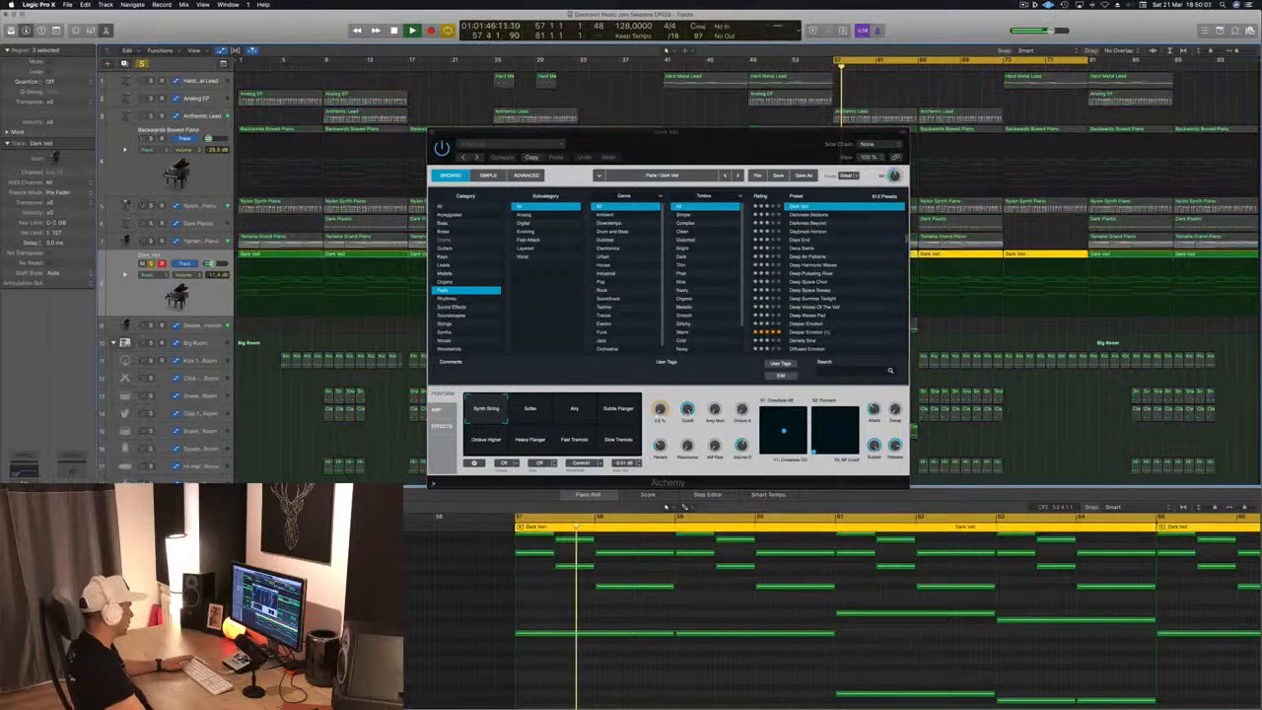
pyautogui.moveTo(696, 144); pyautogui.dragTo(618, 129)
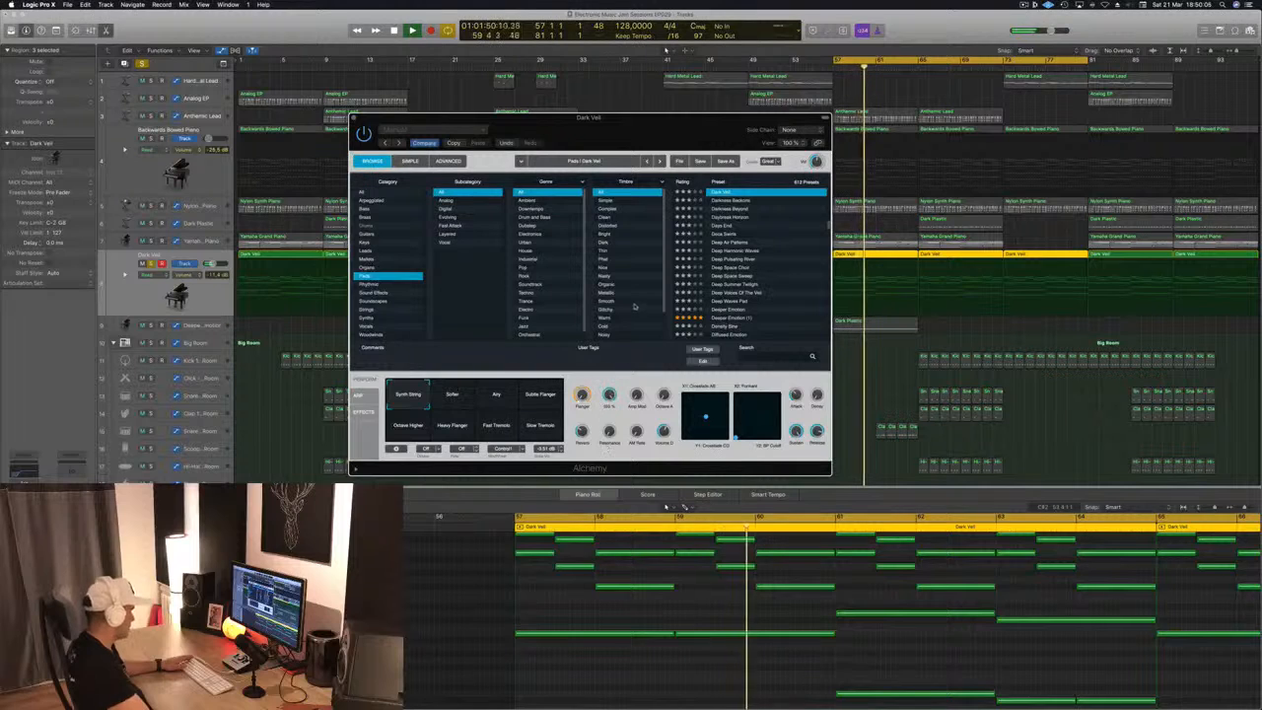
pyautogui.click(492, 395)
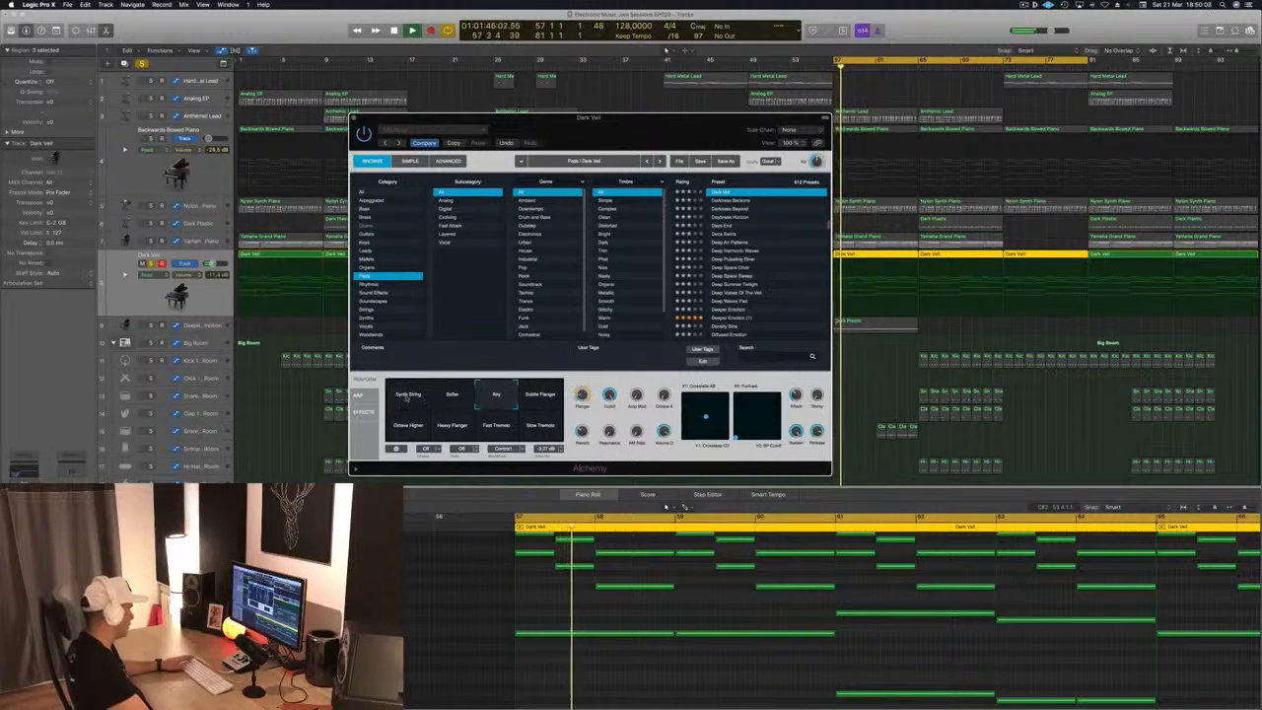
pyautogui.click(406, 396)
pyautogui.moveTo(646, 130); pyautogui.dragTo(620, 129)
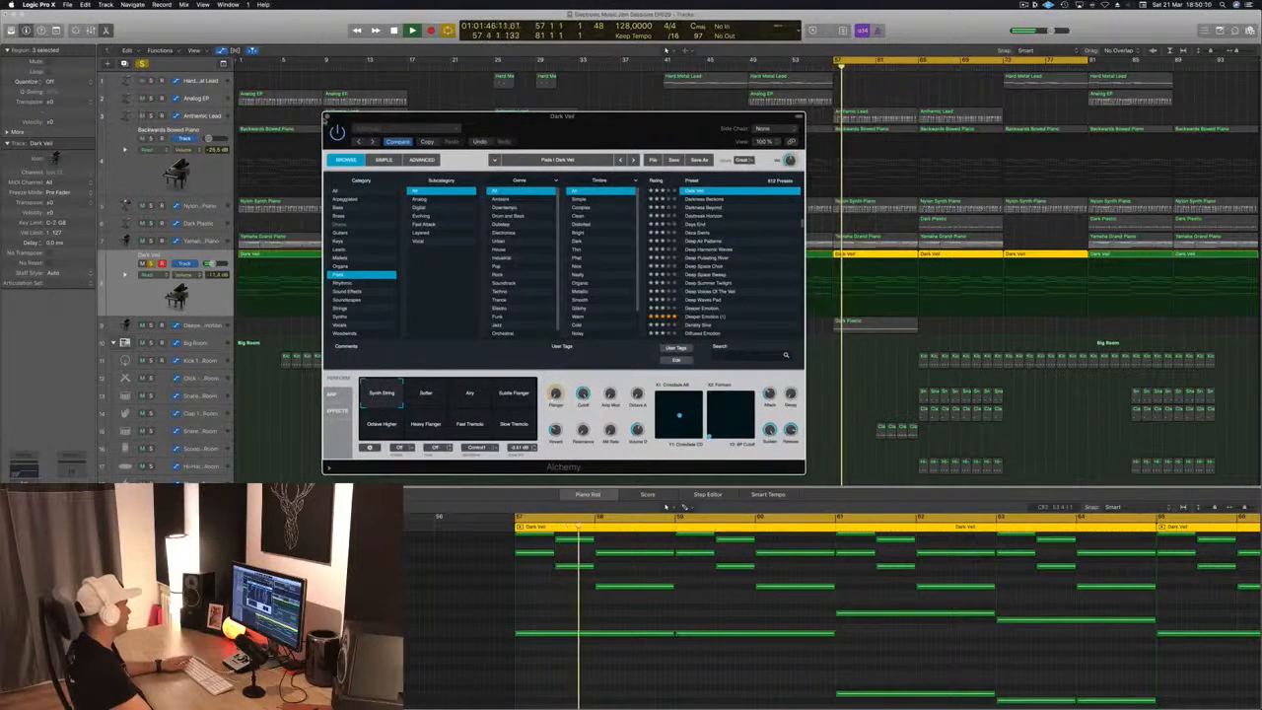
pyautogui.click(329, 117)
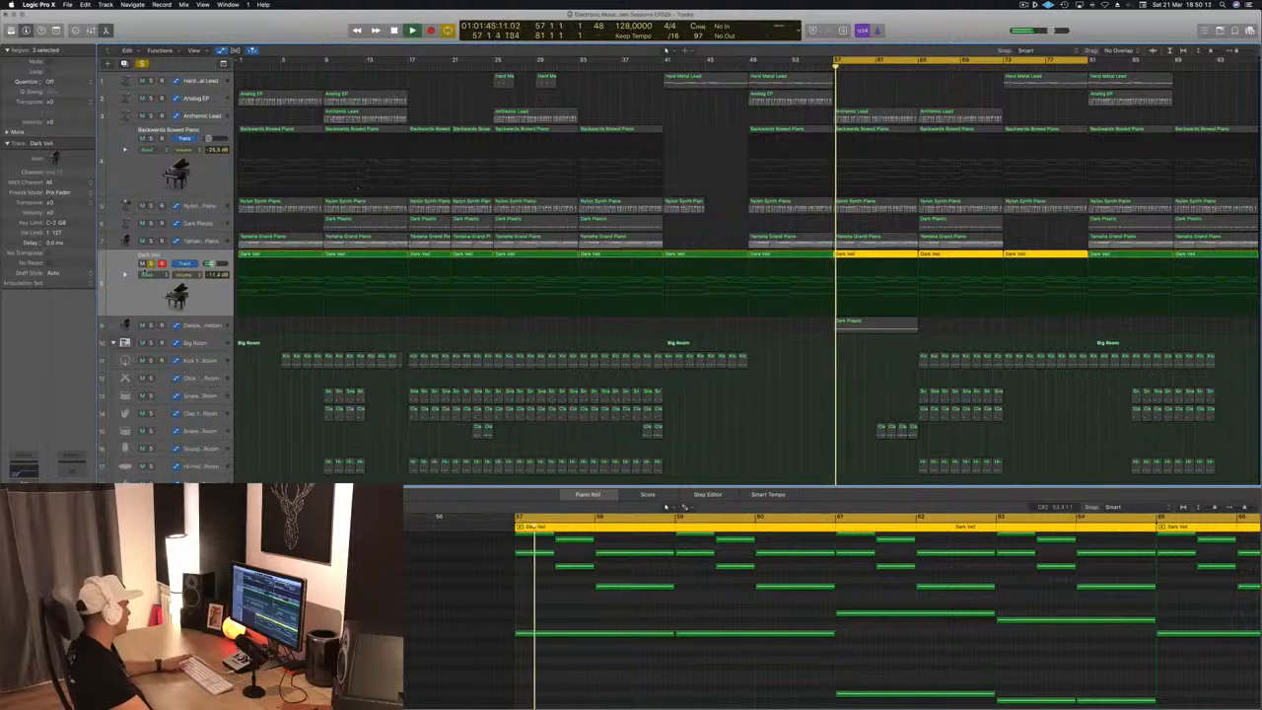
pyautogui.press('super+a')
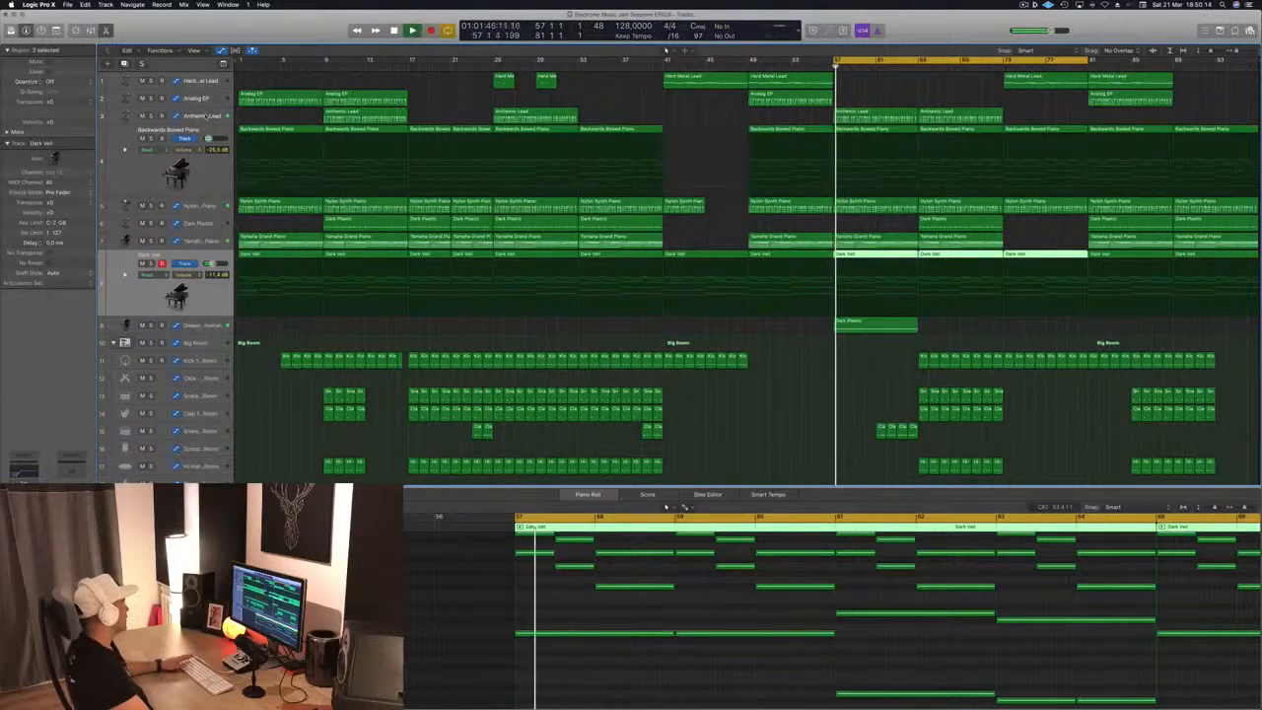
# Open the Anthemic Lead track's Alchemy instrument beside the arrangement and adjust its Cutoff while auditioning from bar 57
pyautogui.click(202, 116)
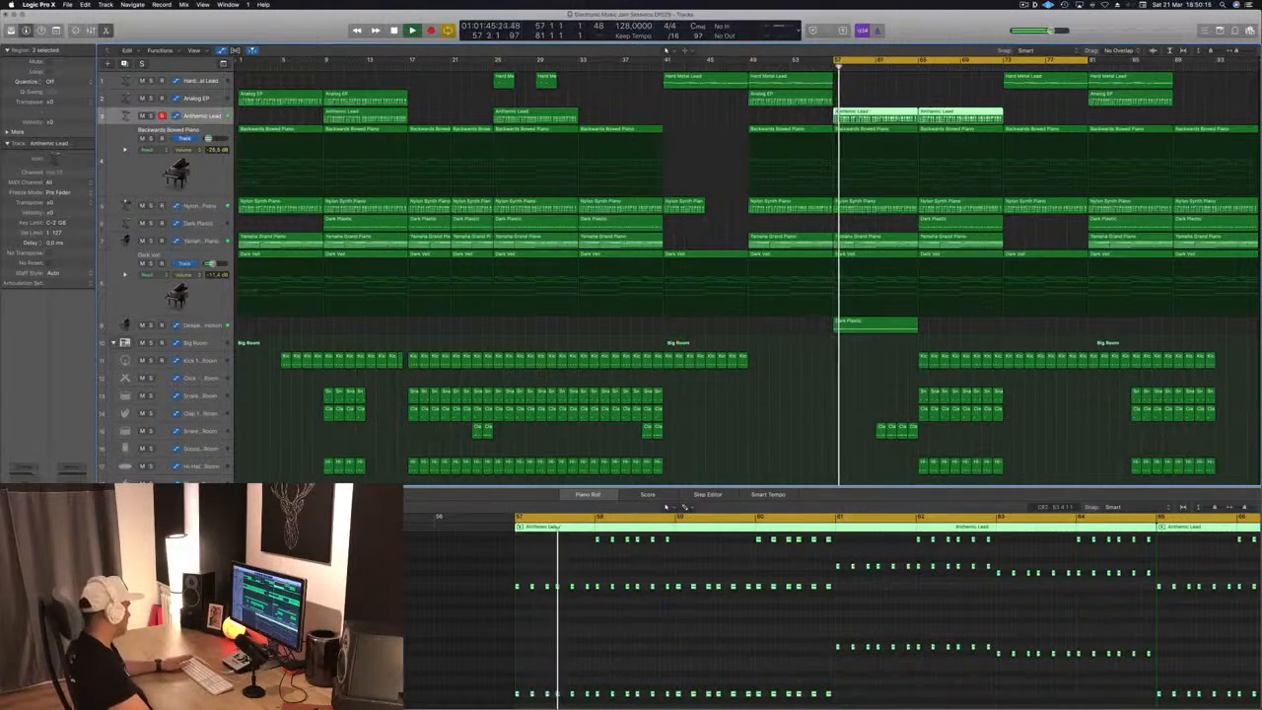
pyautogui.press('v')
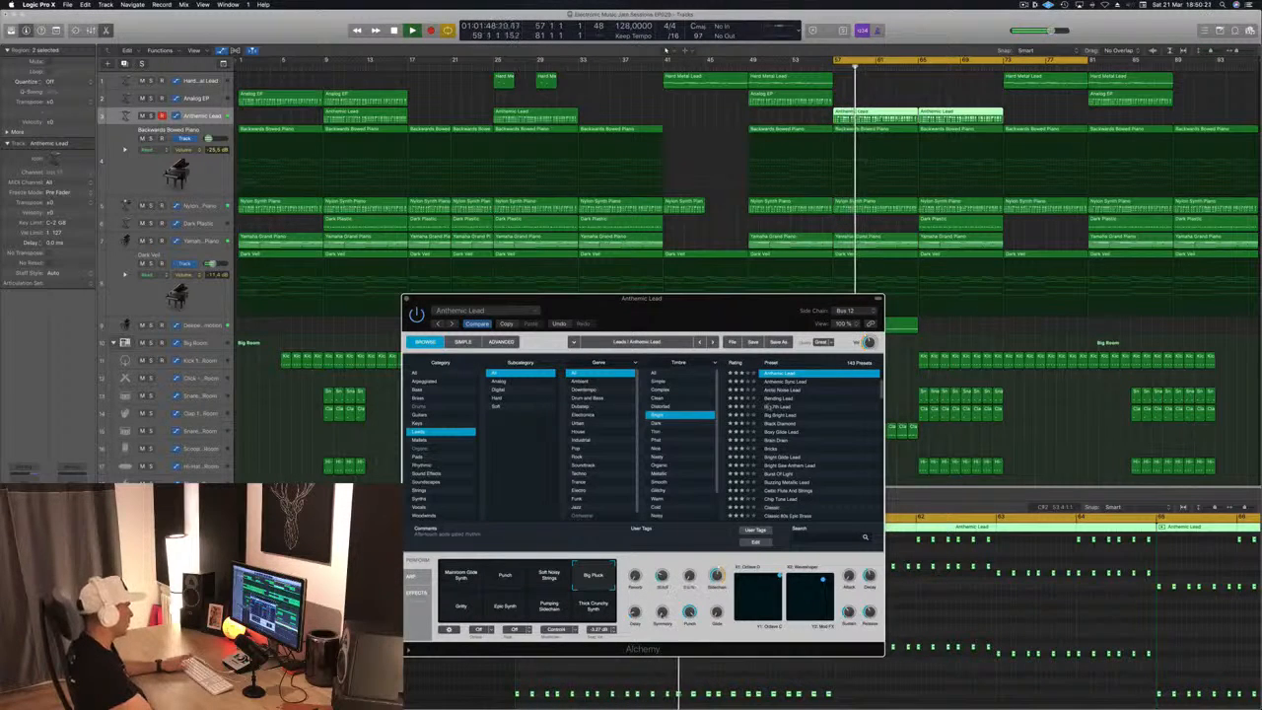
pyautogui.moveTo(689, 312); pyautogui.dragTo(1048, 270)
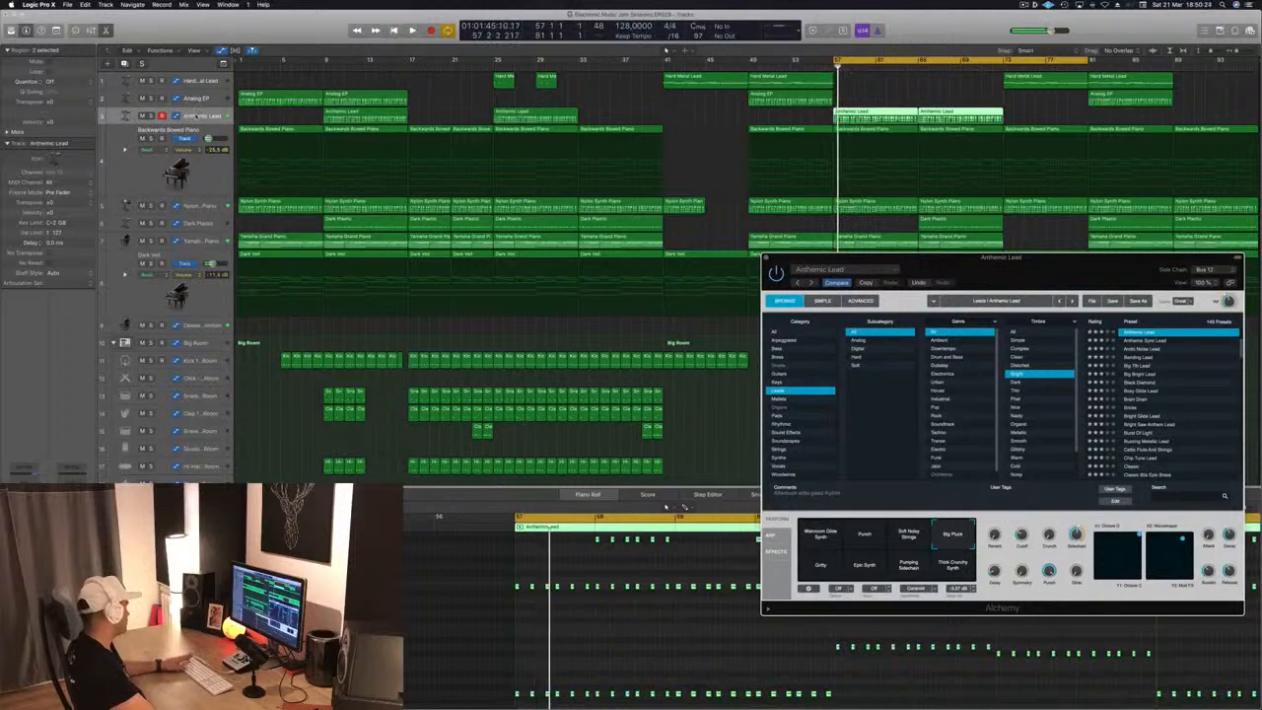
pyautogui.click(917, 51)
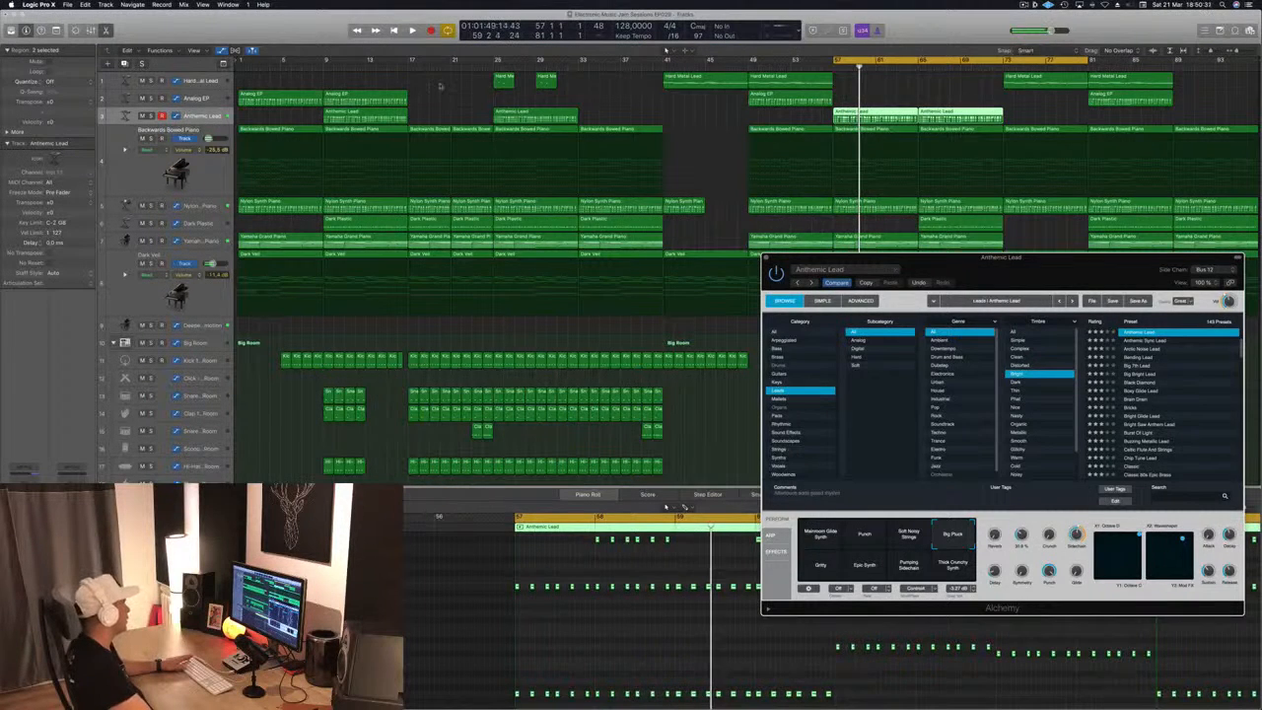
pyautogui.press('a')
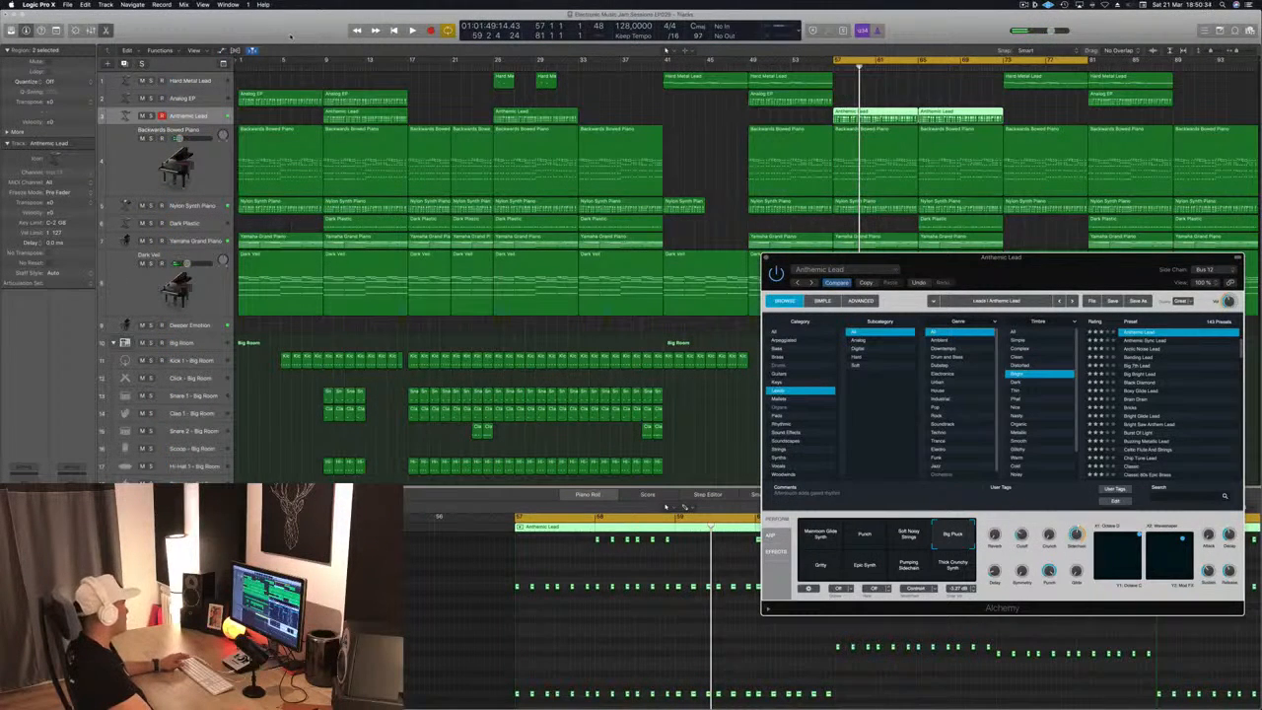
pyautogui.click(456, 89)
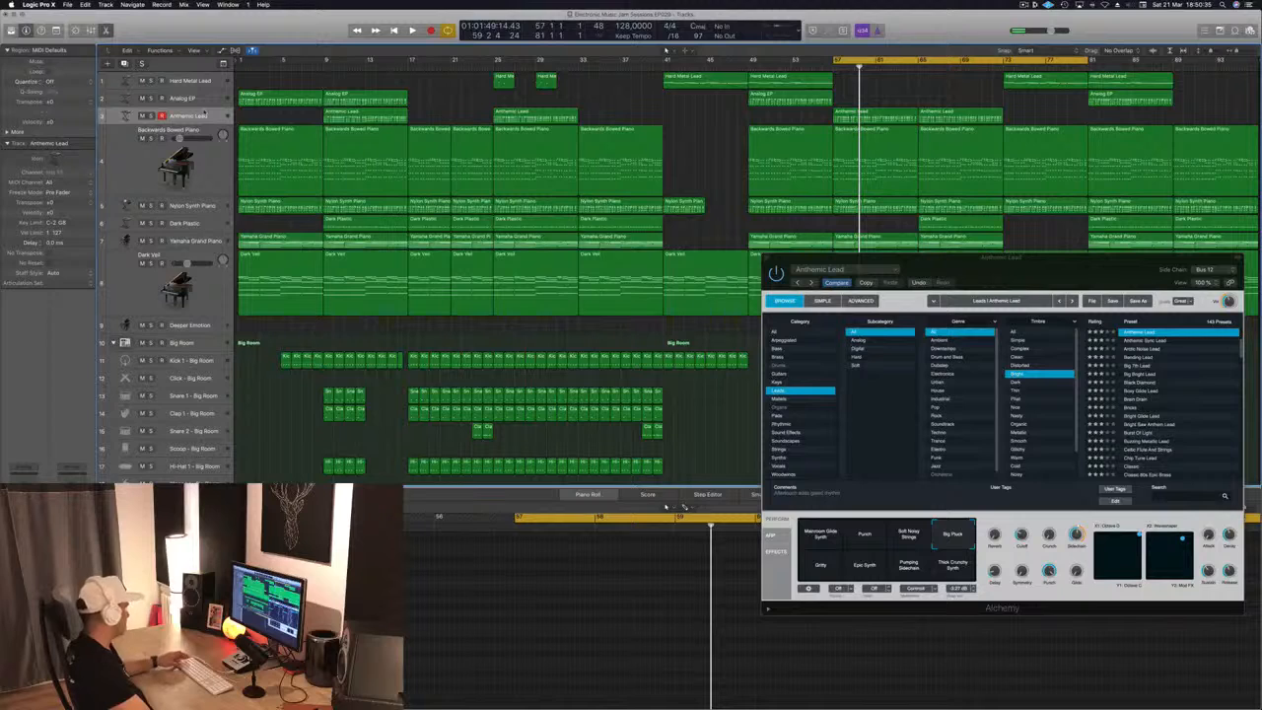
# Draw Anthemic Lead's Cutoff automation rising from bar 57, dropping at bar 61, and climbing to 100% at bar 65 during playback
pyautogui.press('a')
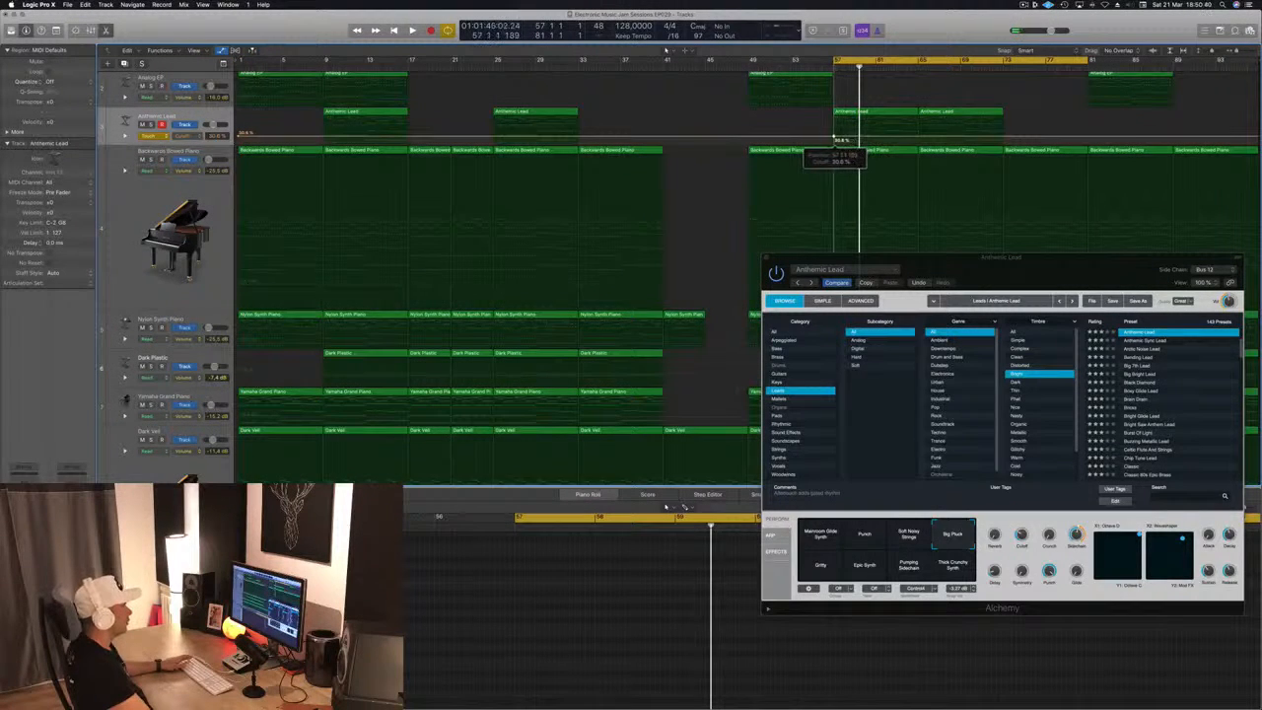
pyautogui.press('space')
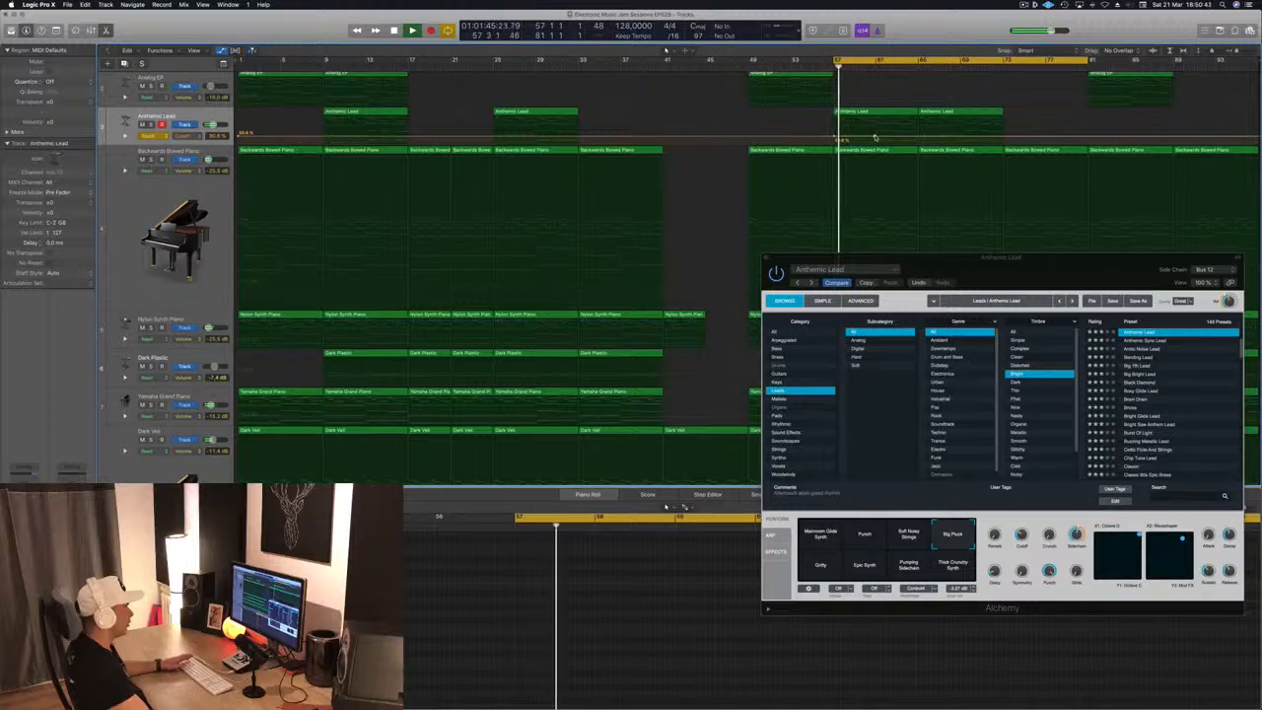
pyautogui.moveTo(875, 137); pyautogui.dragTo(889, 90)
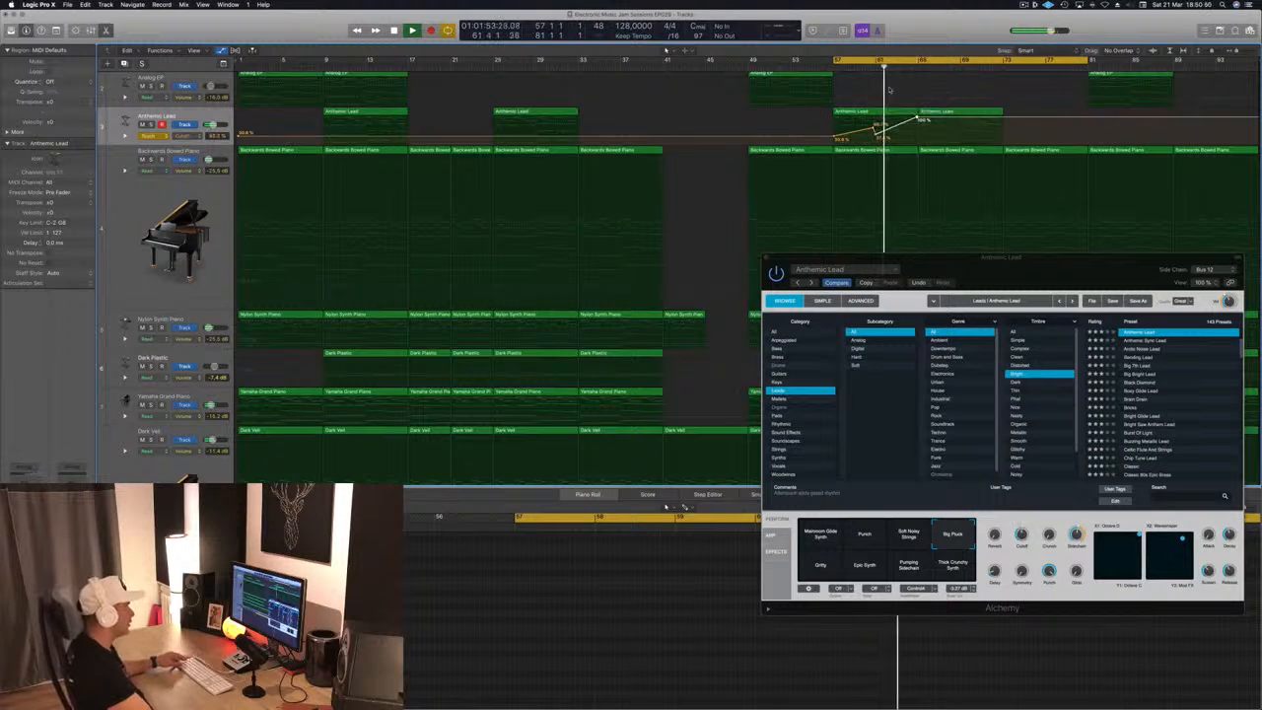
# Close the Alchemy window and set the Anthemic Lead track's automation mode to Read
pyautogui.click(769, 261)
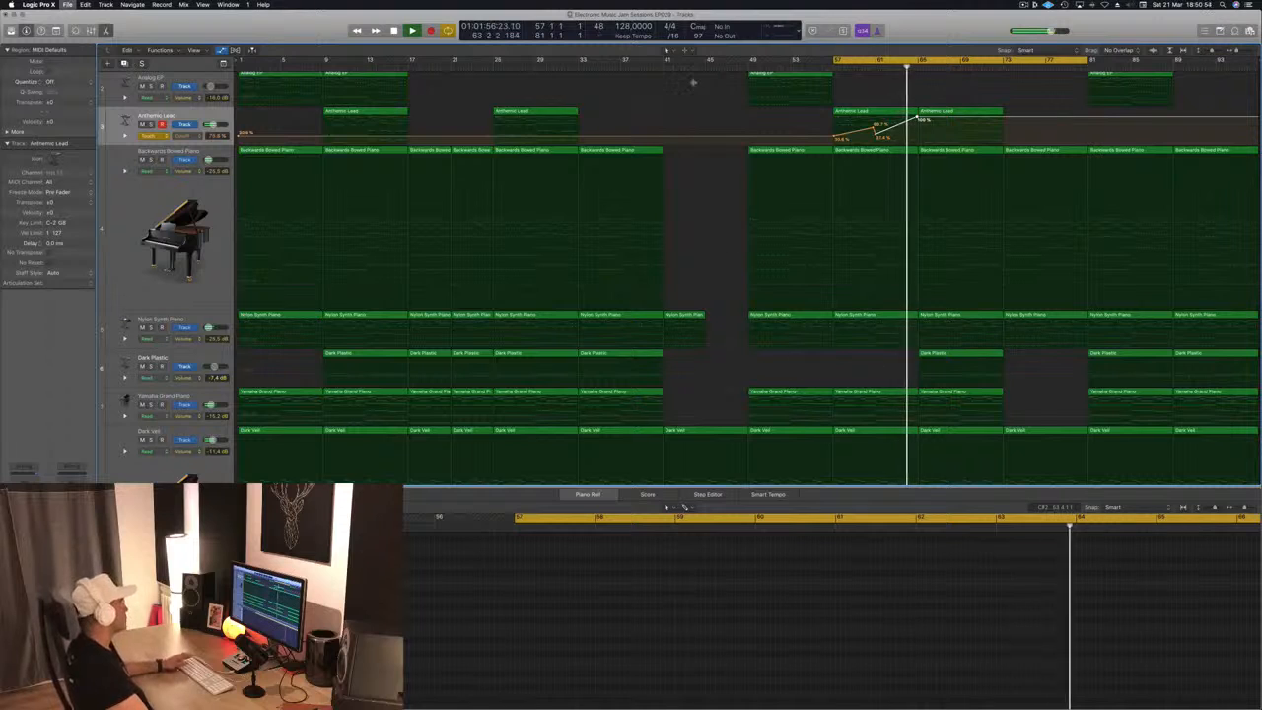
pyautogui.click(154, 135)
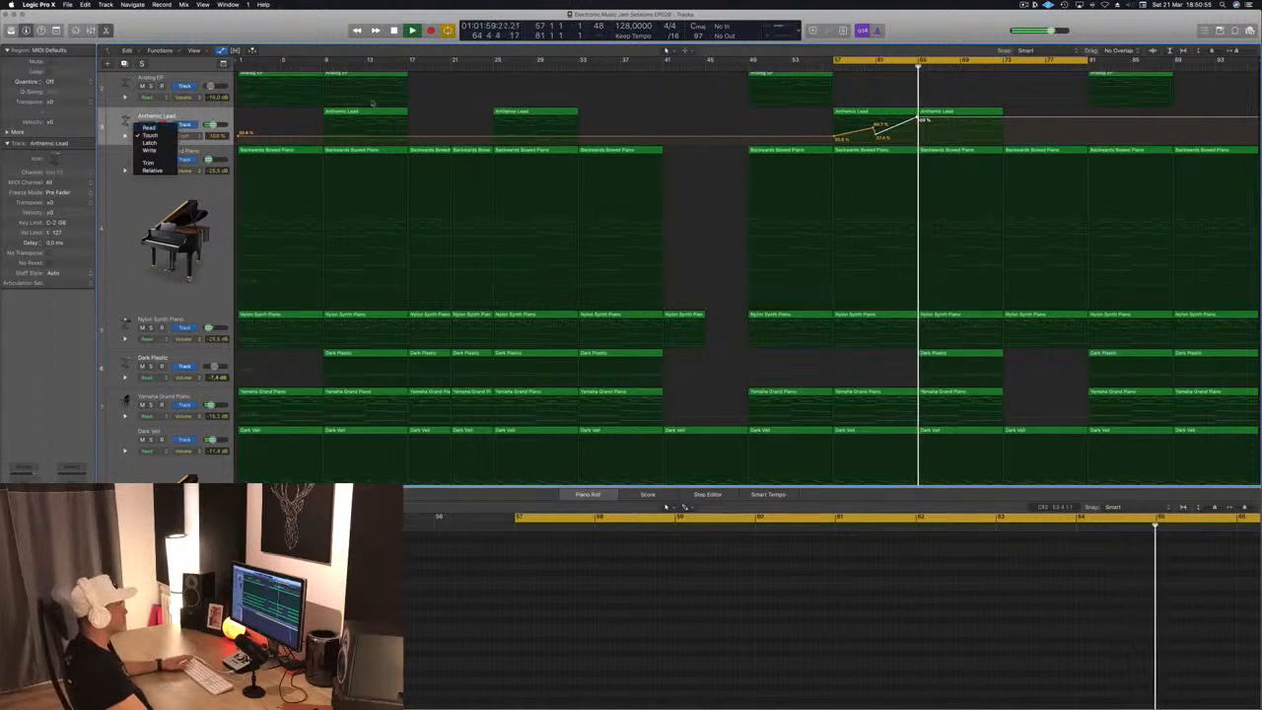
pyautogui.click(151, 128)
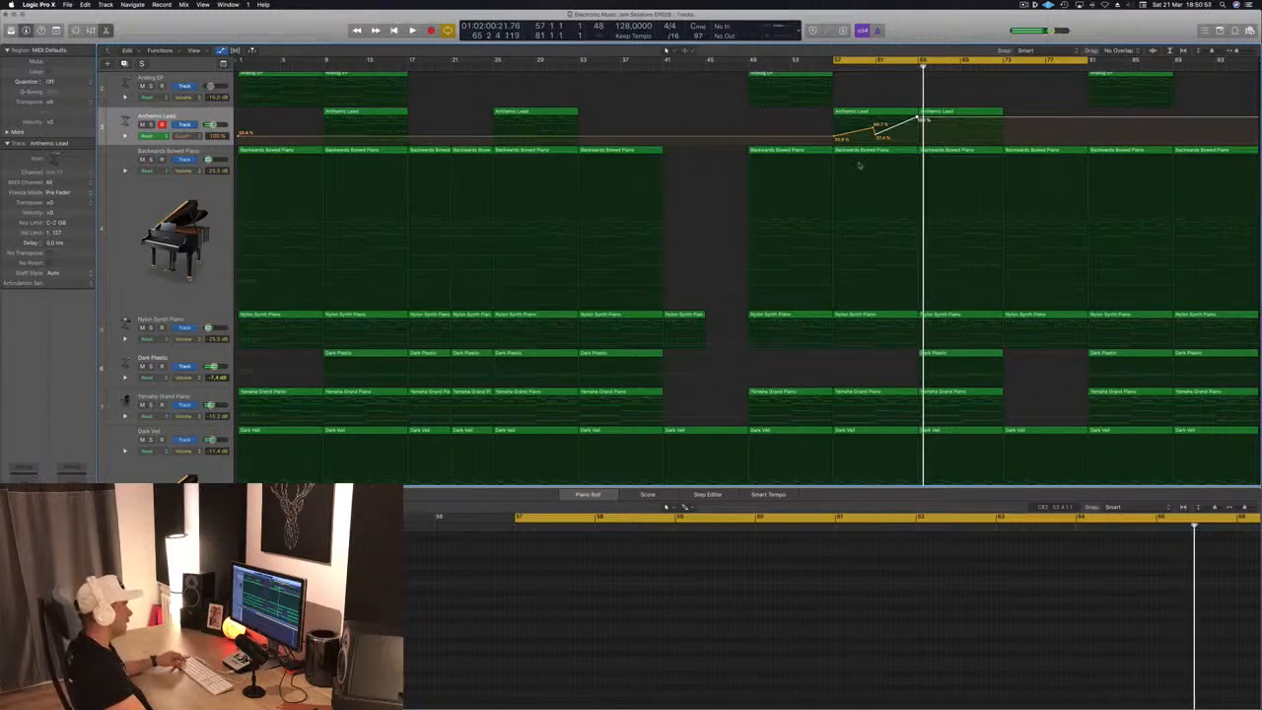
# Show the toolbar, enlarge the Anthemic Lead track to inspect its Cutoff curve, and play the passage from bar 57
pyautogui.scroll(4, 860, 165)
pyautogui.press('a')
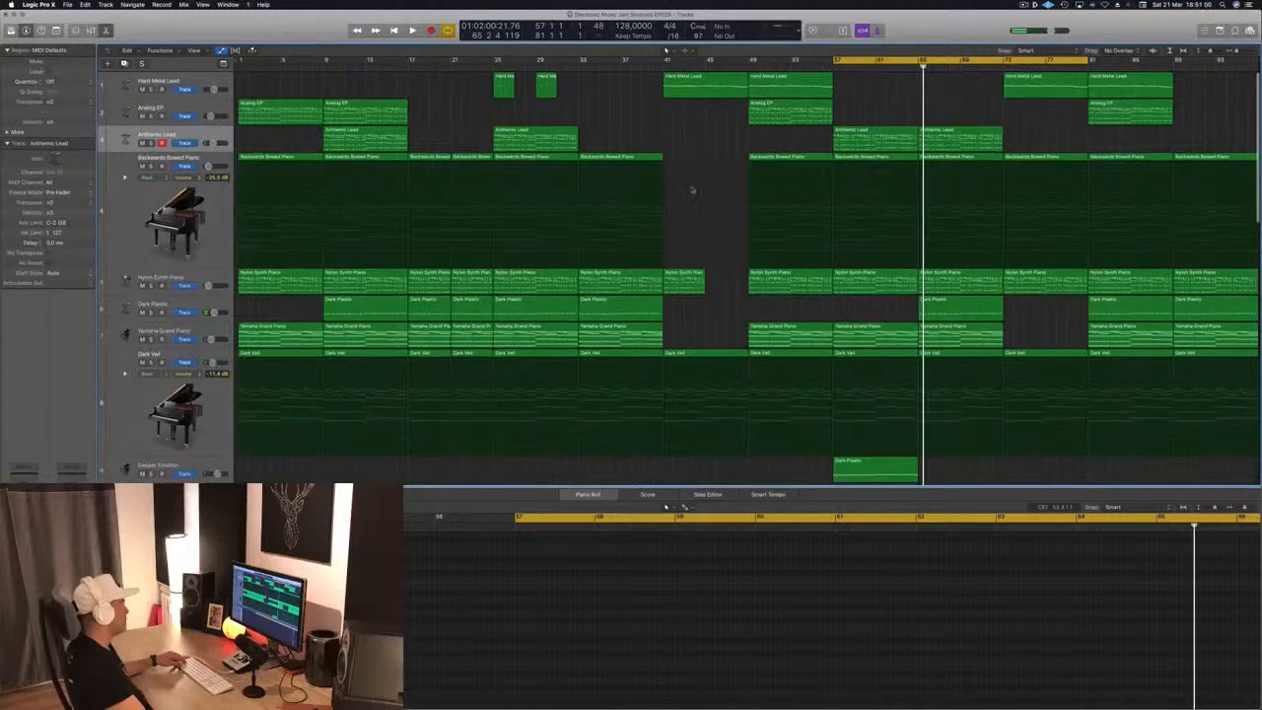
pyautogui.scroll(1, 692, 190)
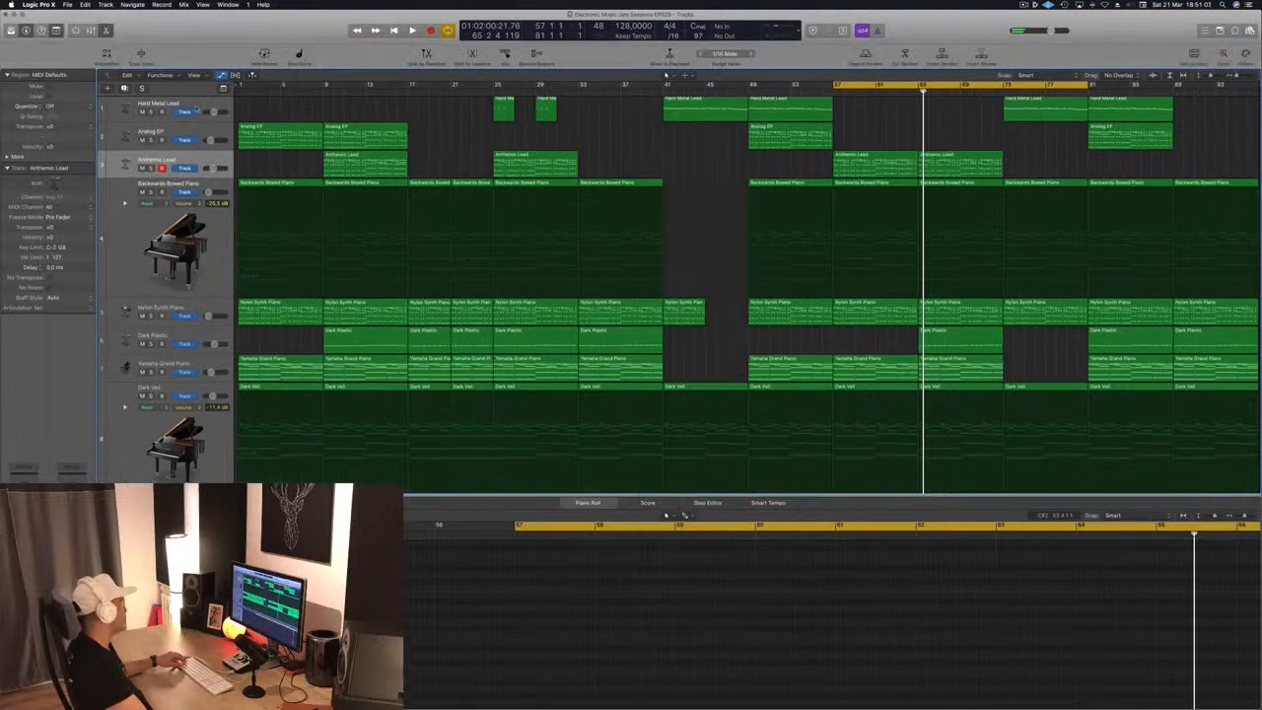
pyautogui.press('ctrl+alt+super+t')
pyautogui.press('a')
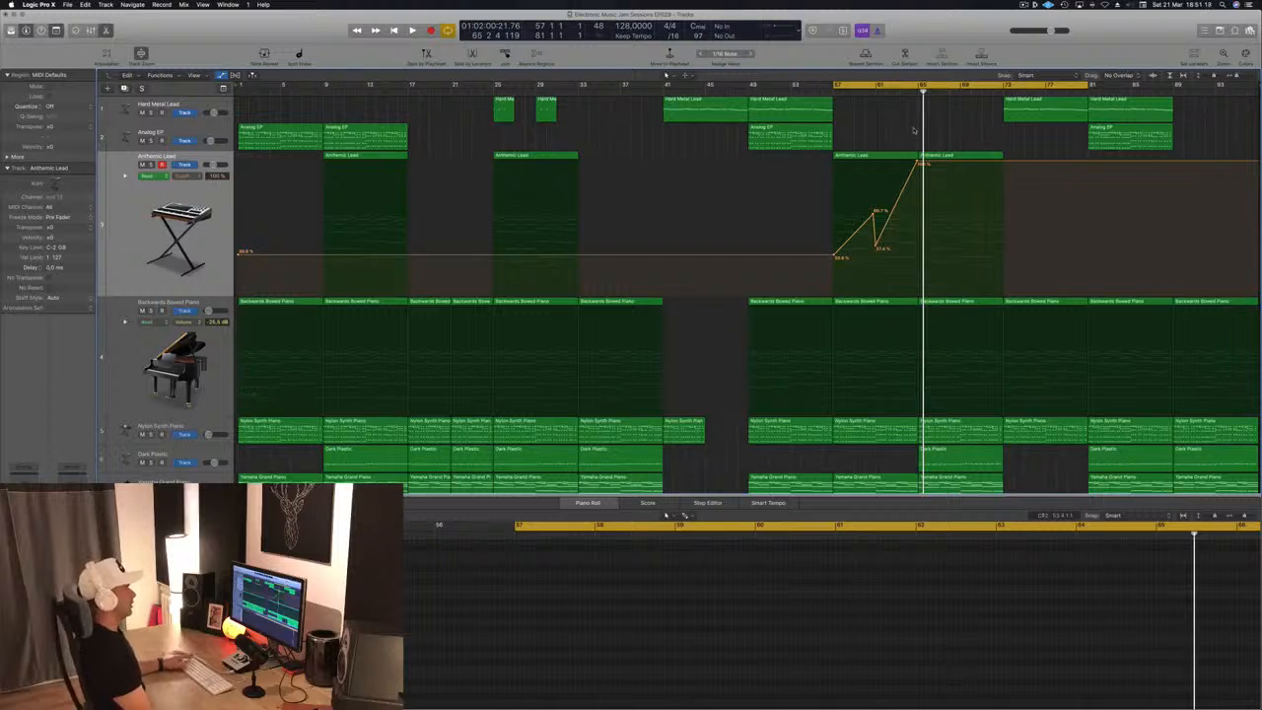
pyautogui.press('space')
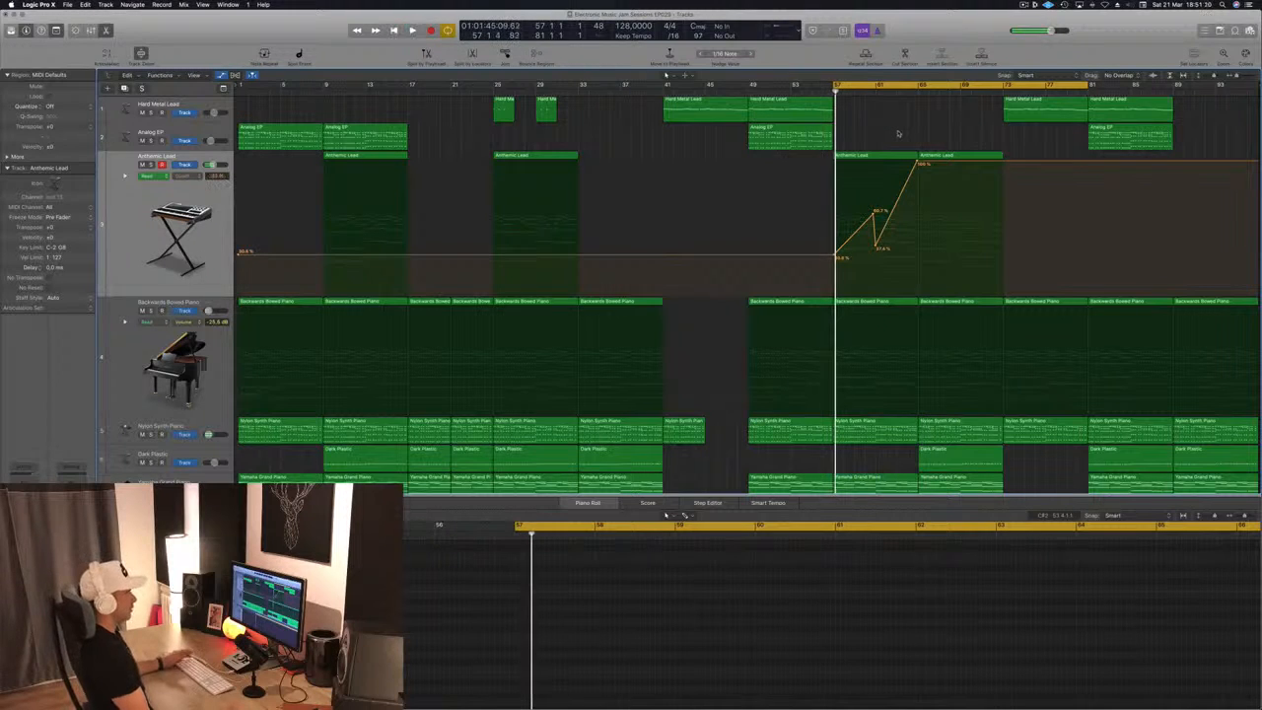
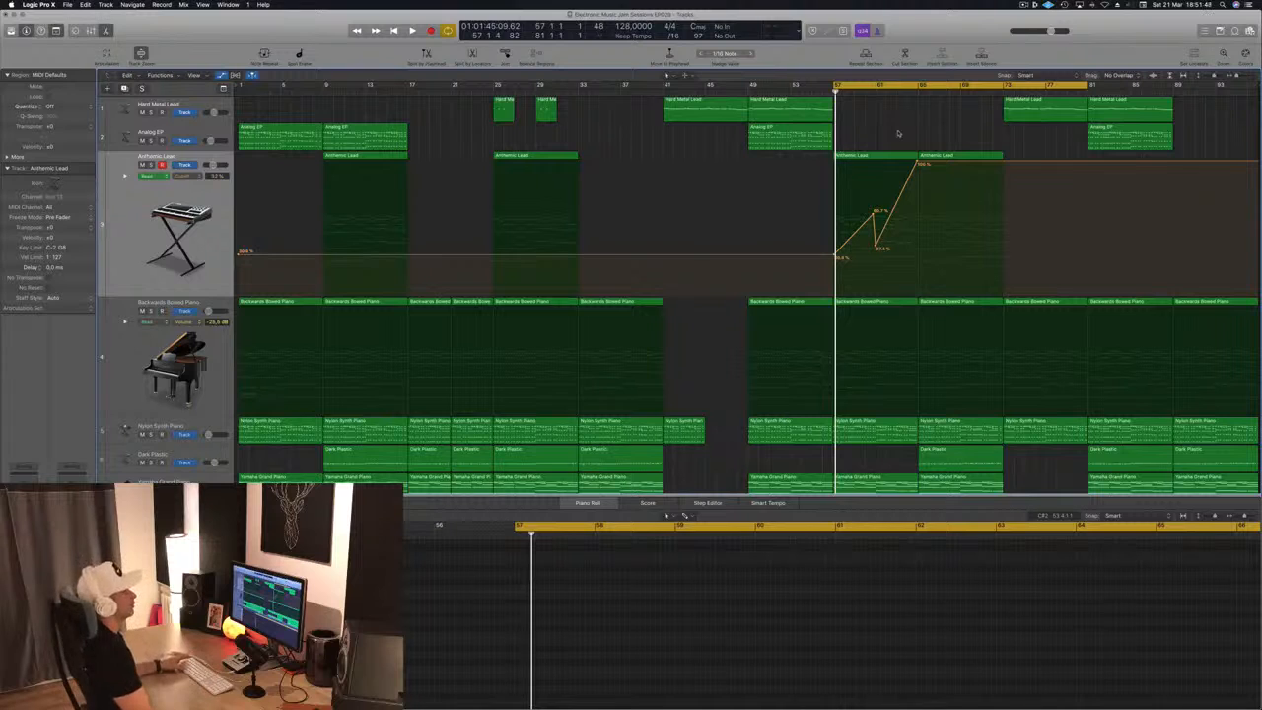
# Play from bar 57 and raise the dip in Anthemic Lead's Cutoff automation at bar 61 to about 53.1%
pyautogui.press('space')
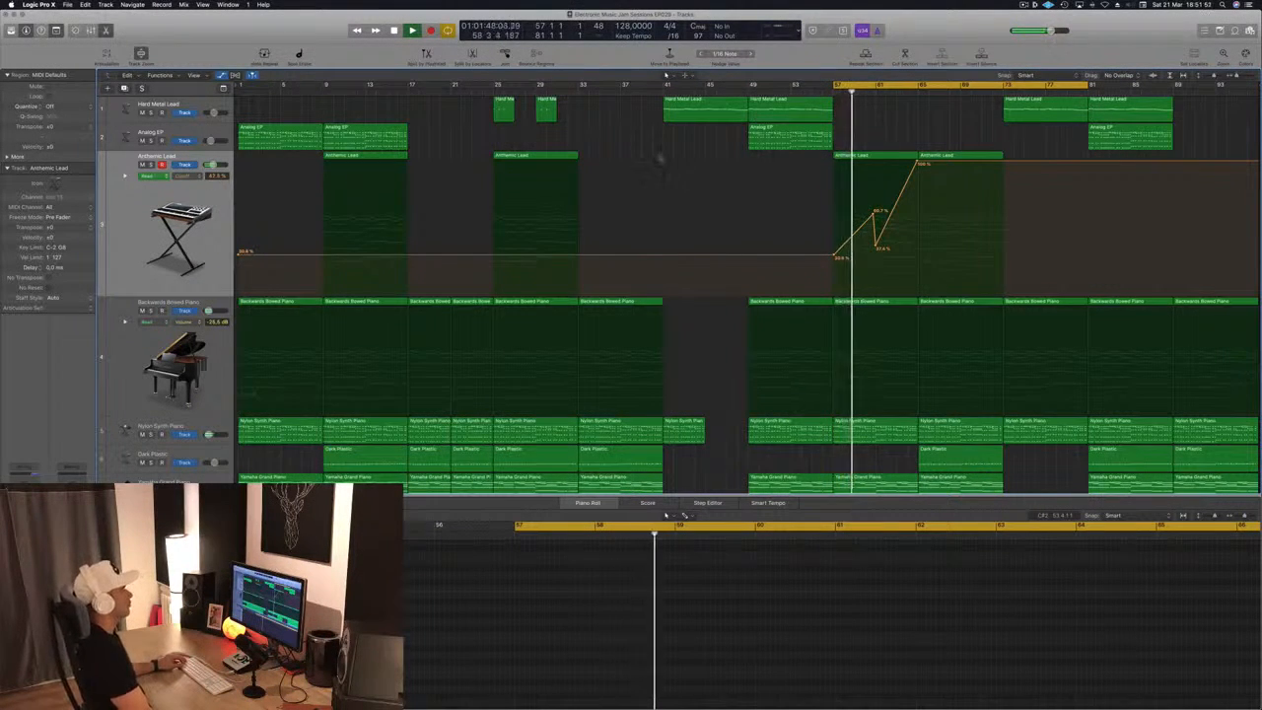
pyautogui.scroll(-1, 674, 185)
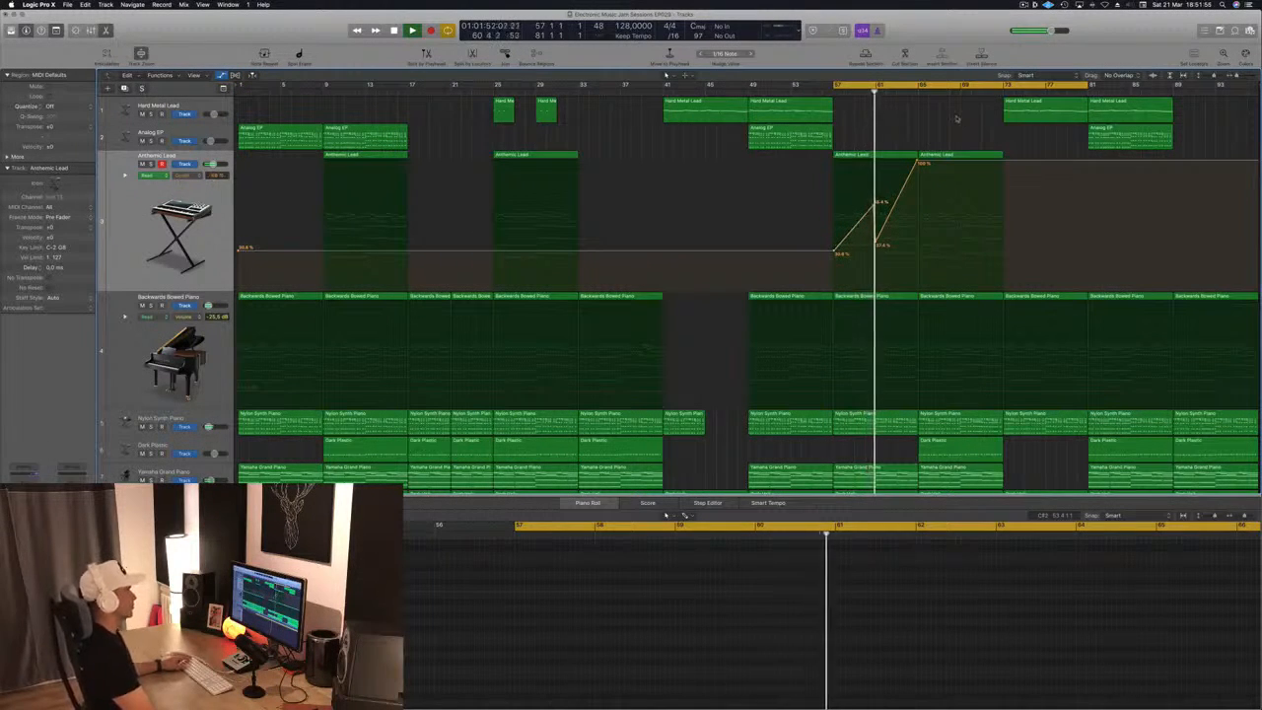
pyautogui.moveTo(876, 243); pyautogui.dragTo(877, 224)
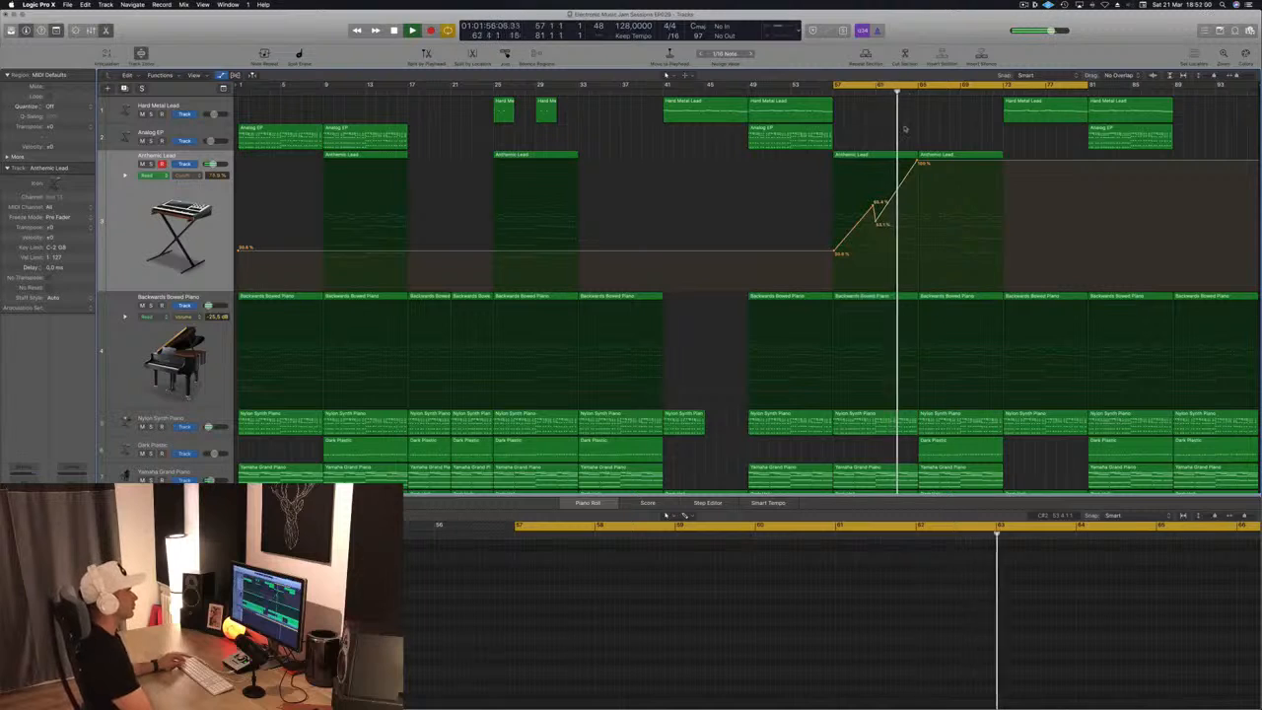
# Make Anthemic Lead's Cutoff automation plunge to 0% just before bar 65 and jump back to 100% at bar 65, then replay from bar 57
pyautogui.moveTo(917, 163); pyautogui.dragTo(919, 289)
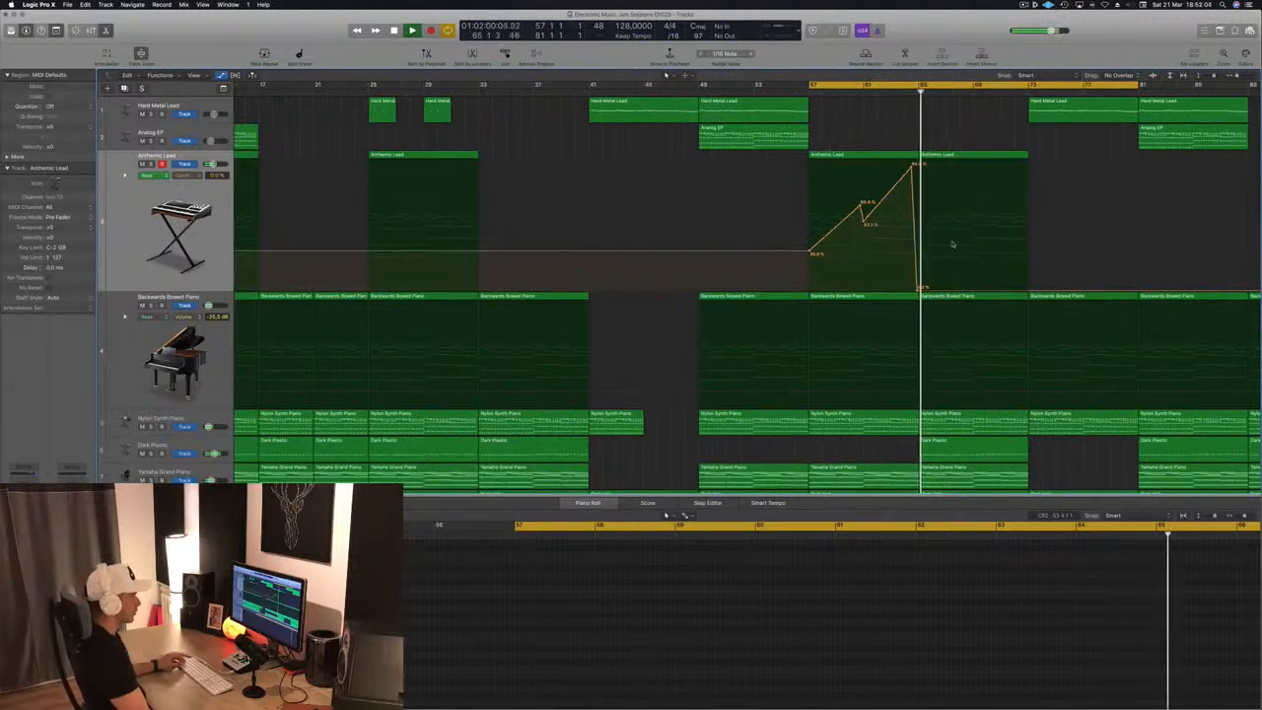
pyautogui.click(921, 249)
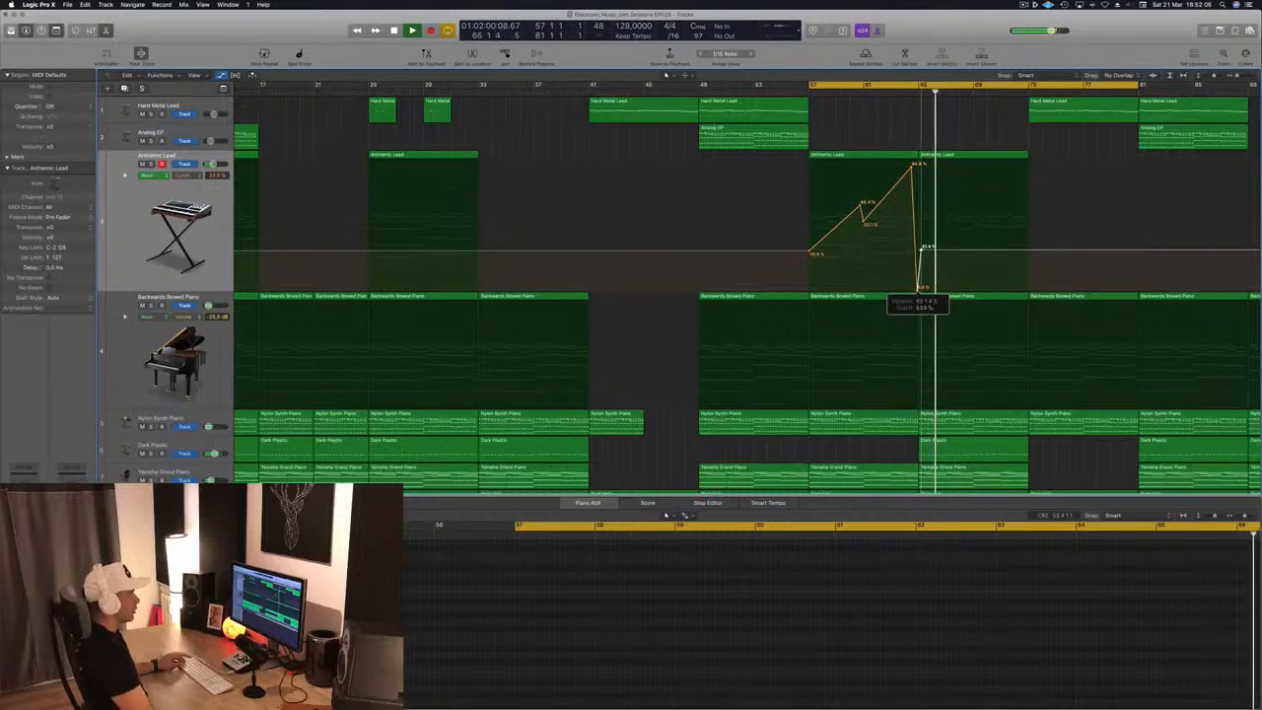
pyautogui.moveTo(921, 249); pyautogui.dragTo(917, 154)
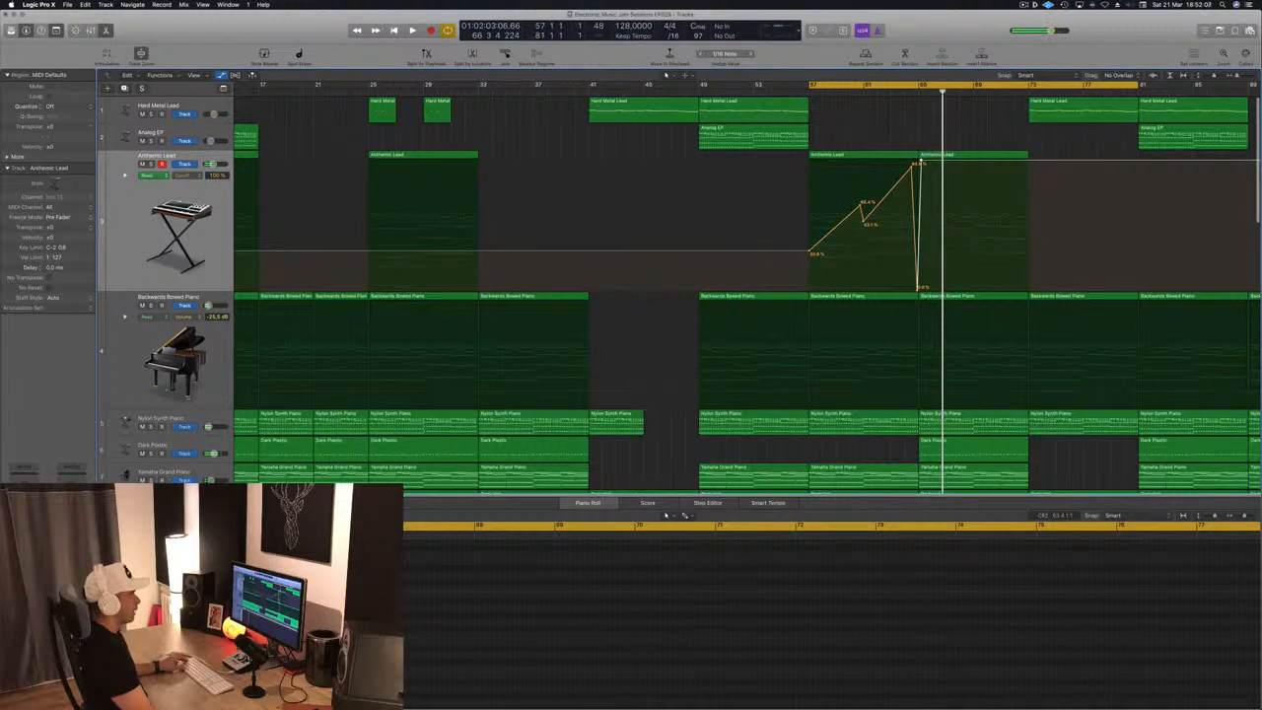
pyautogui.press('space')
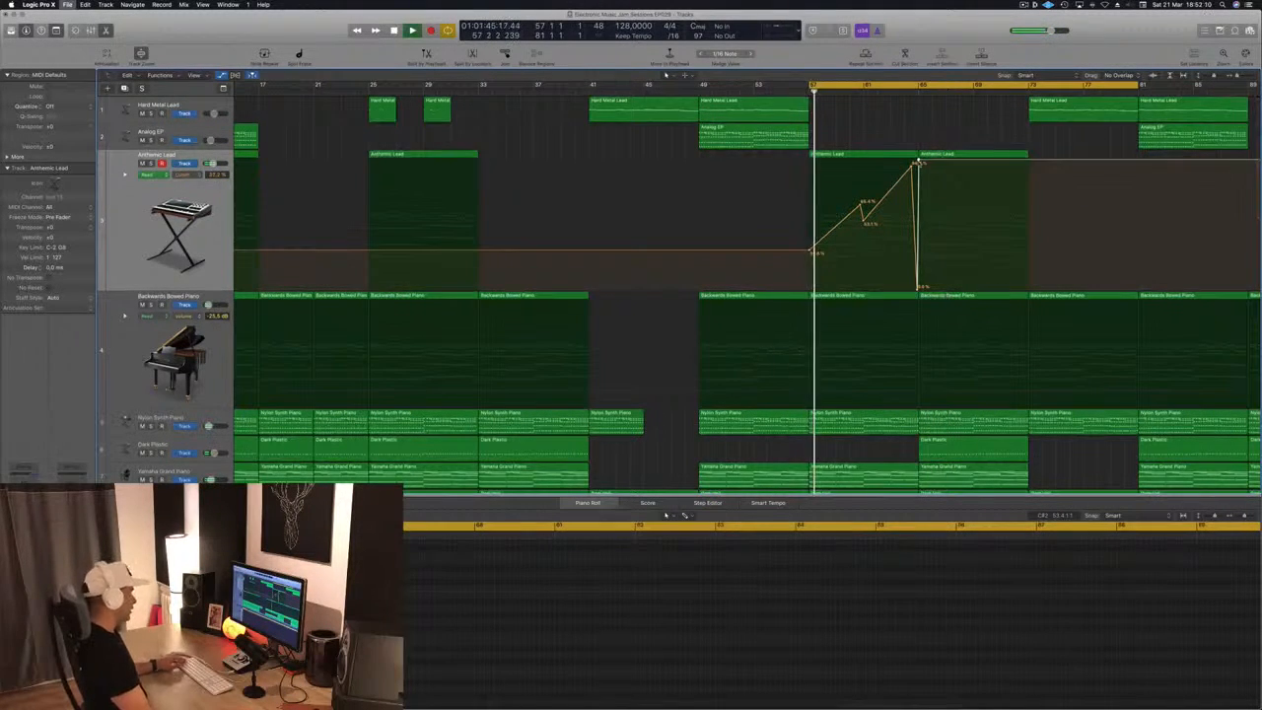
pyautogui.press('super+Left')
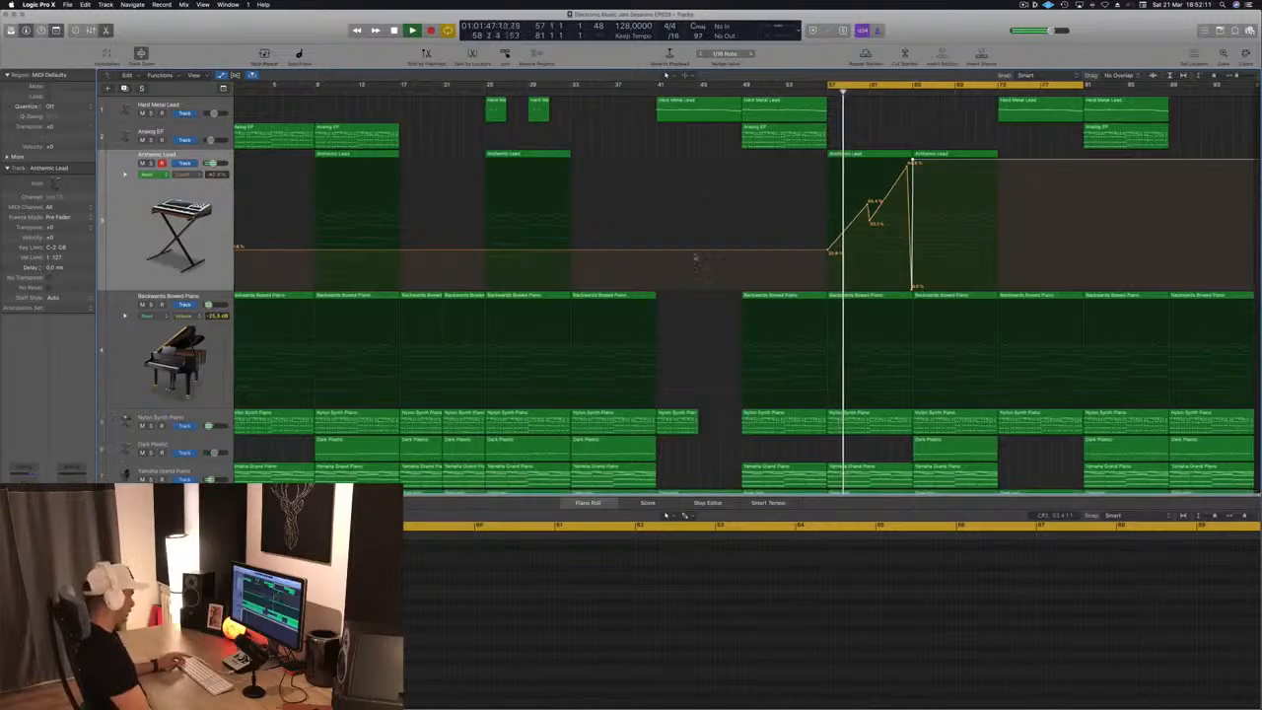
# Close the Piano Roll and copy track 9's Dark Plastic region from bar 57 to bar 65
pyautogui.scroll(-2, 694, 256)
pyautogui.press('super+Up')
pyautogui.press('super+Up')
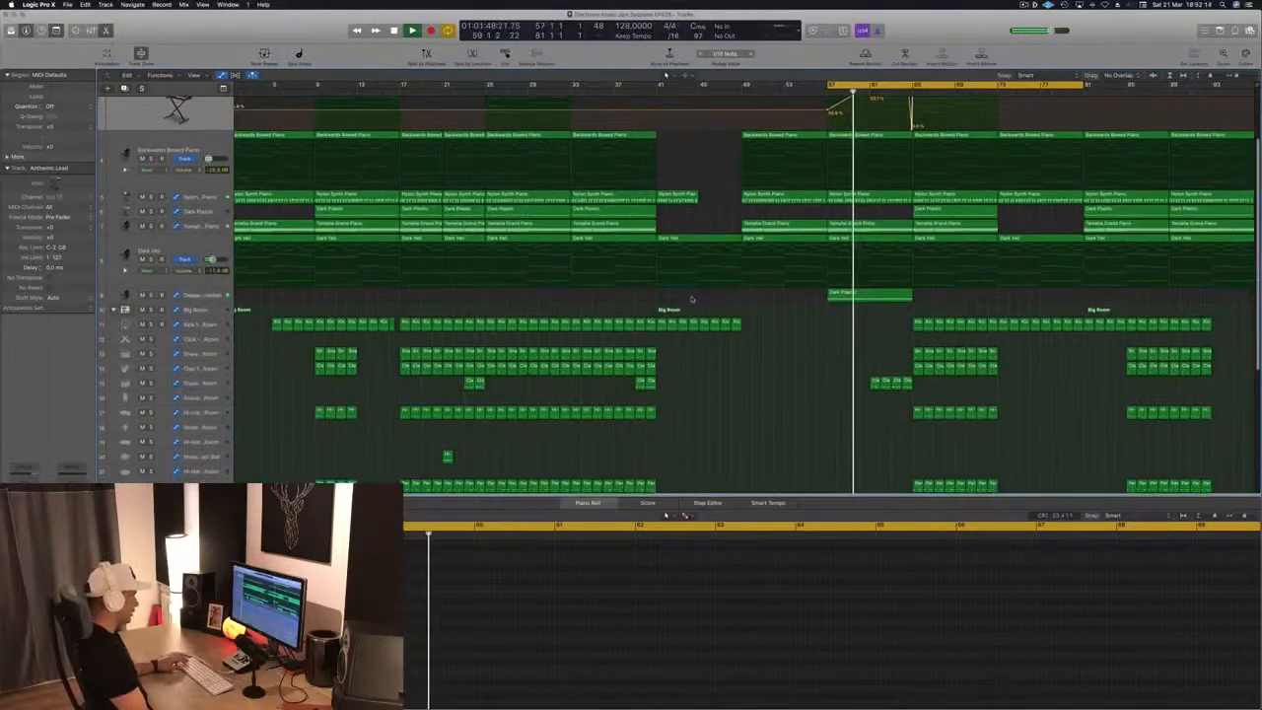
pyautogui.press('x')
pyautogui.press('x')
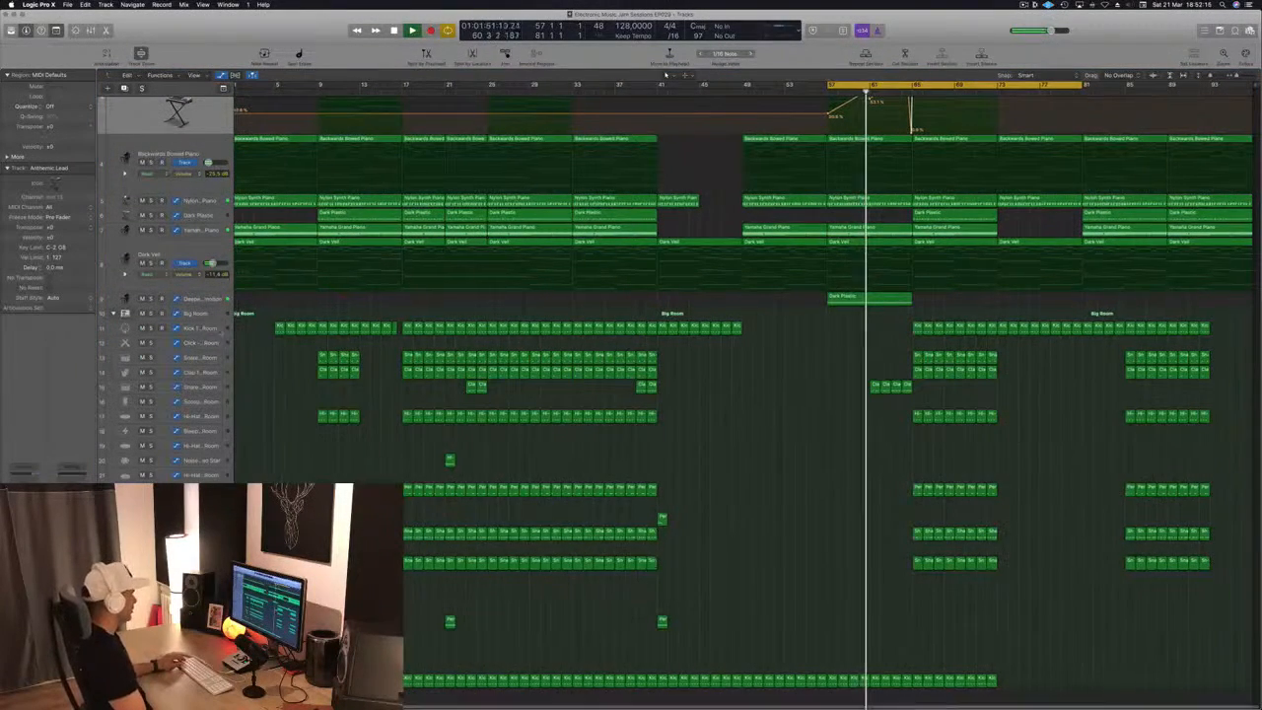
pyautogui.click(874, 298)
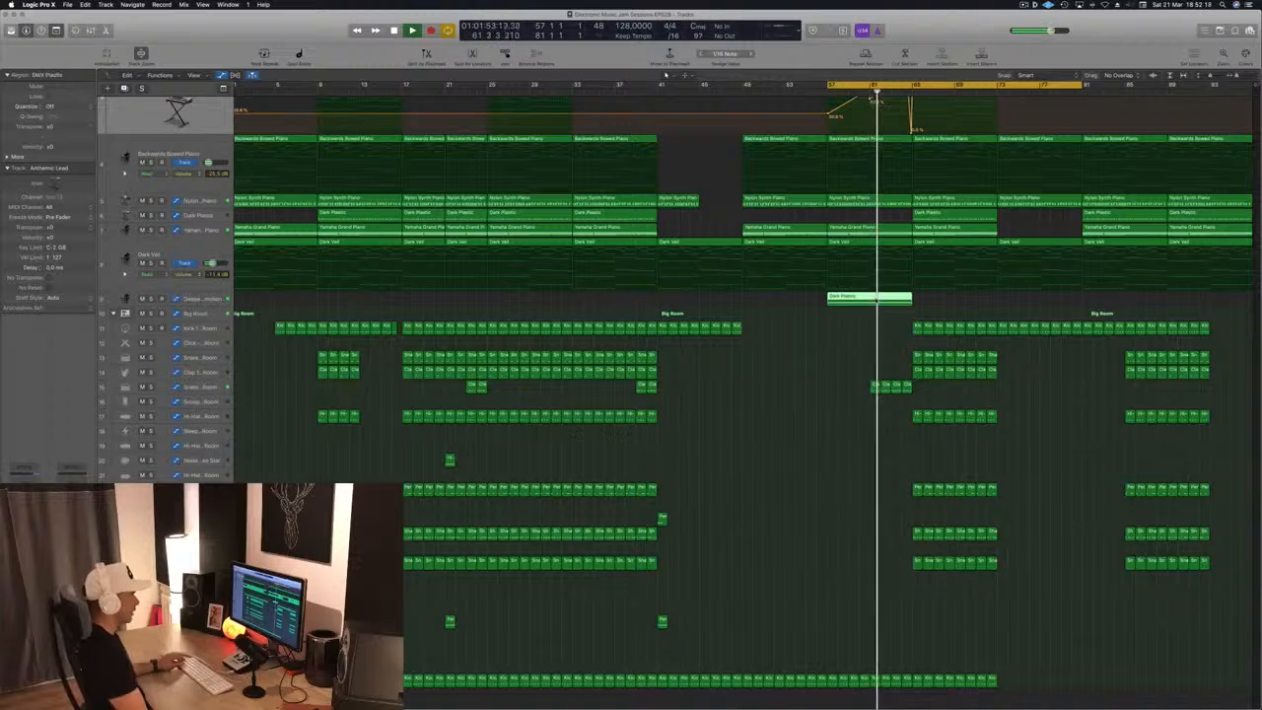
pyautogui.moveTo(874, 298); pyautogui.dragTo(955, 299)
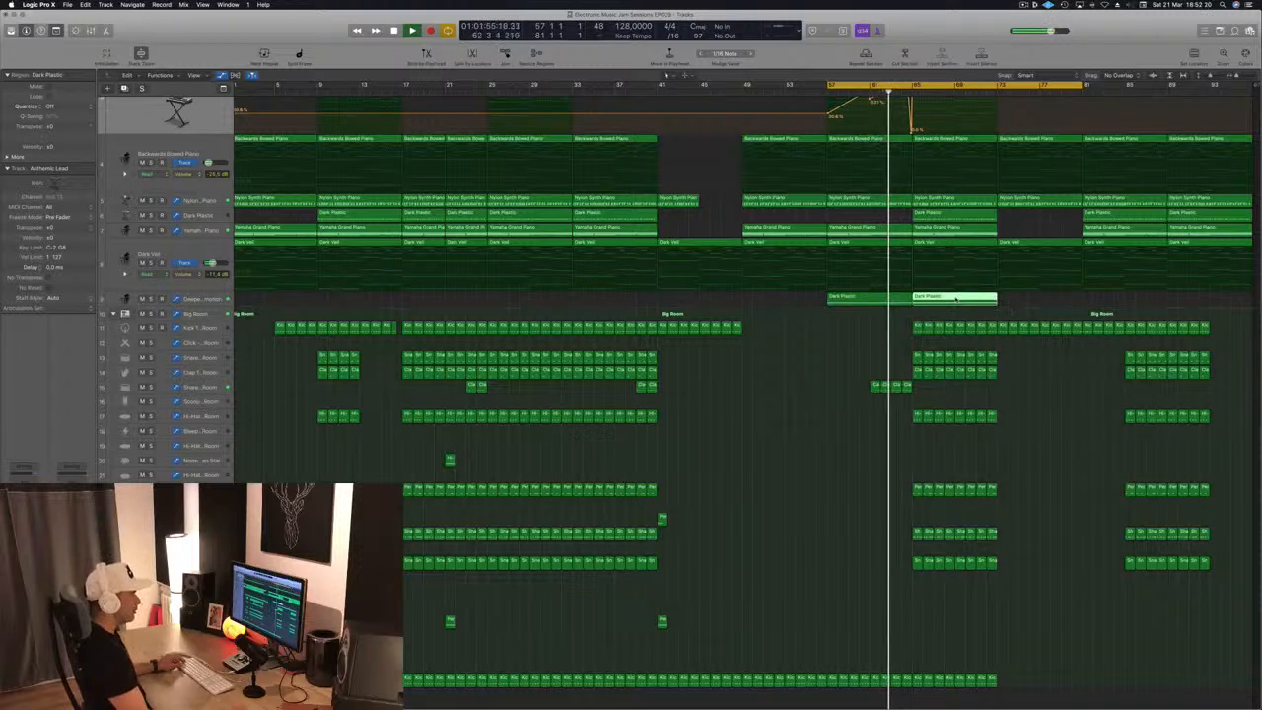
# Delete the snare, clap, hi-hat, percussion and shaker regions between bars 65 and 73, along with the Dark Plastic track's region there
pyautogui.click(895, 347)
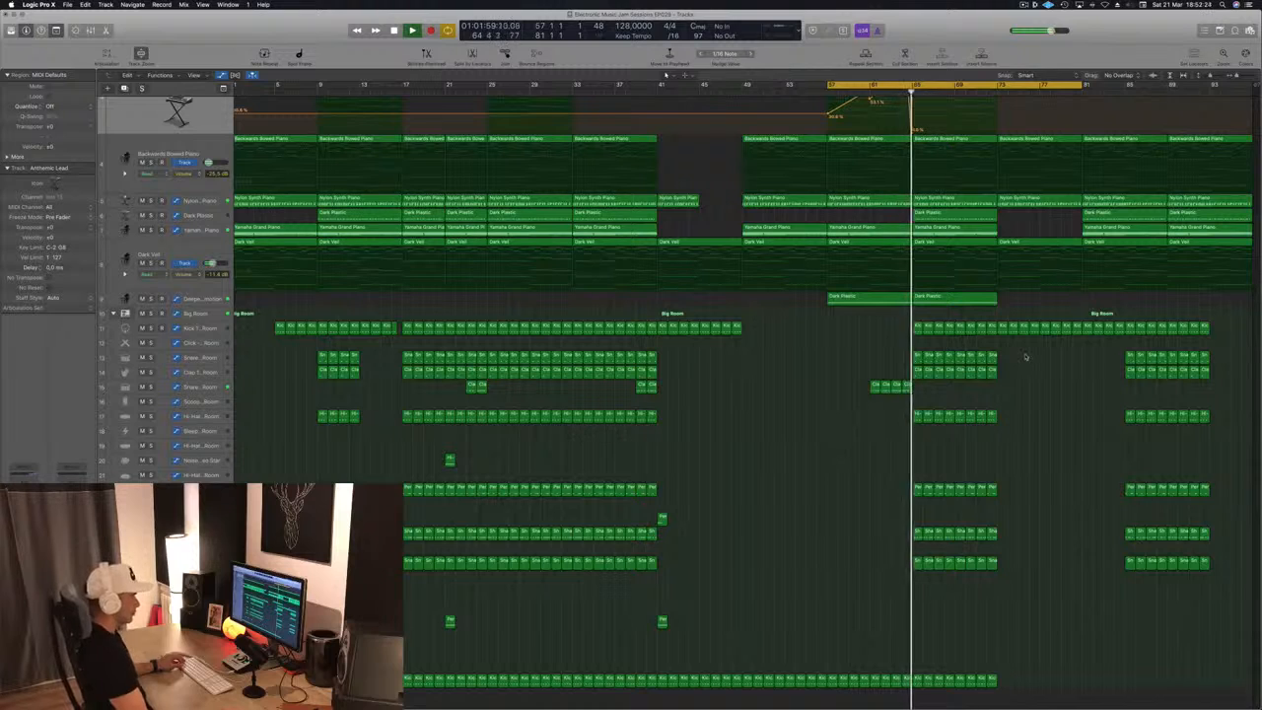
pyautogui.moveTo(1017, 351); pyautogui.dragTo(917, 653)
pyautogui.press('Delete')
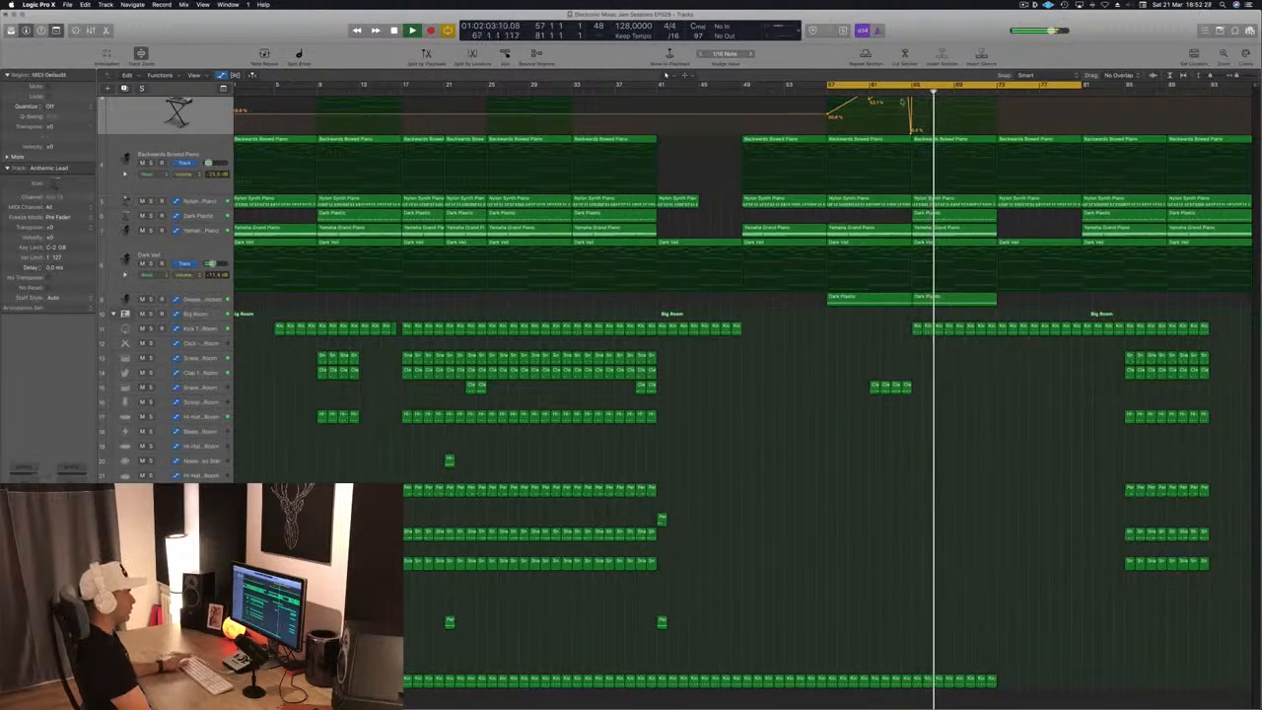
pyautogui.scroll(1, 983, 207)
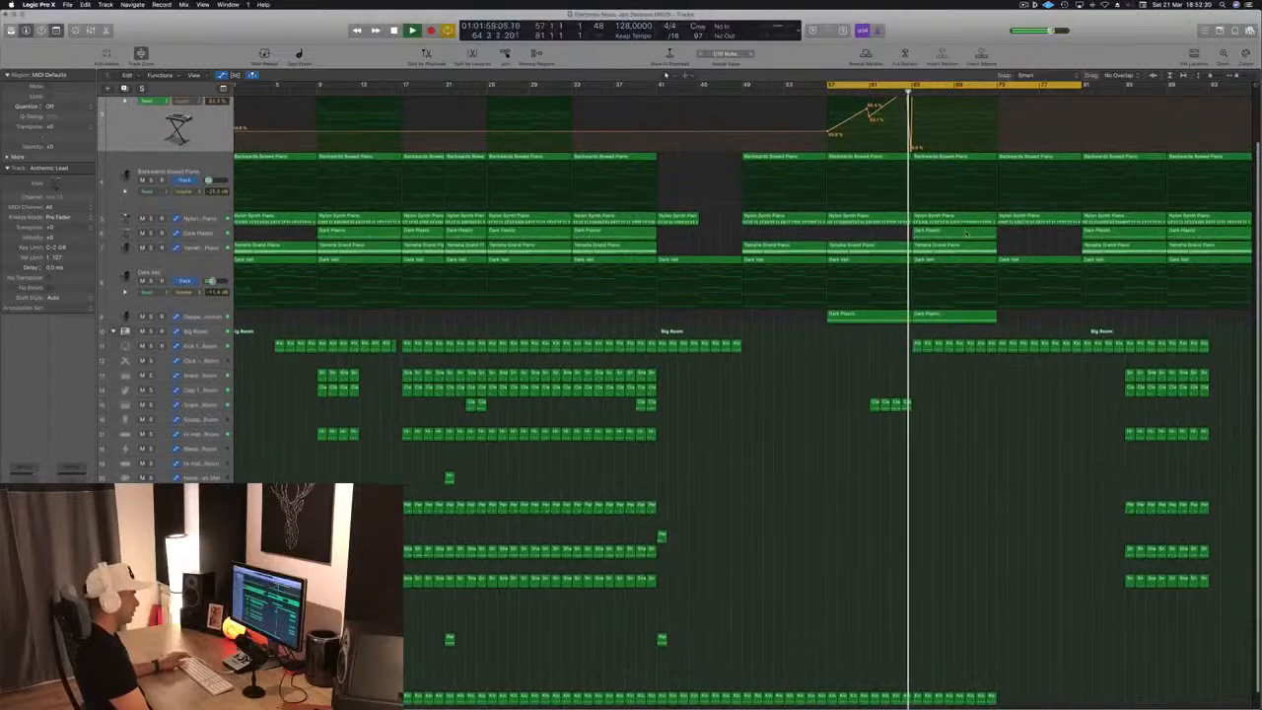
pyautogui.click(971, 232)
pyautogui.press('Delete')
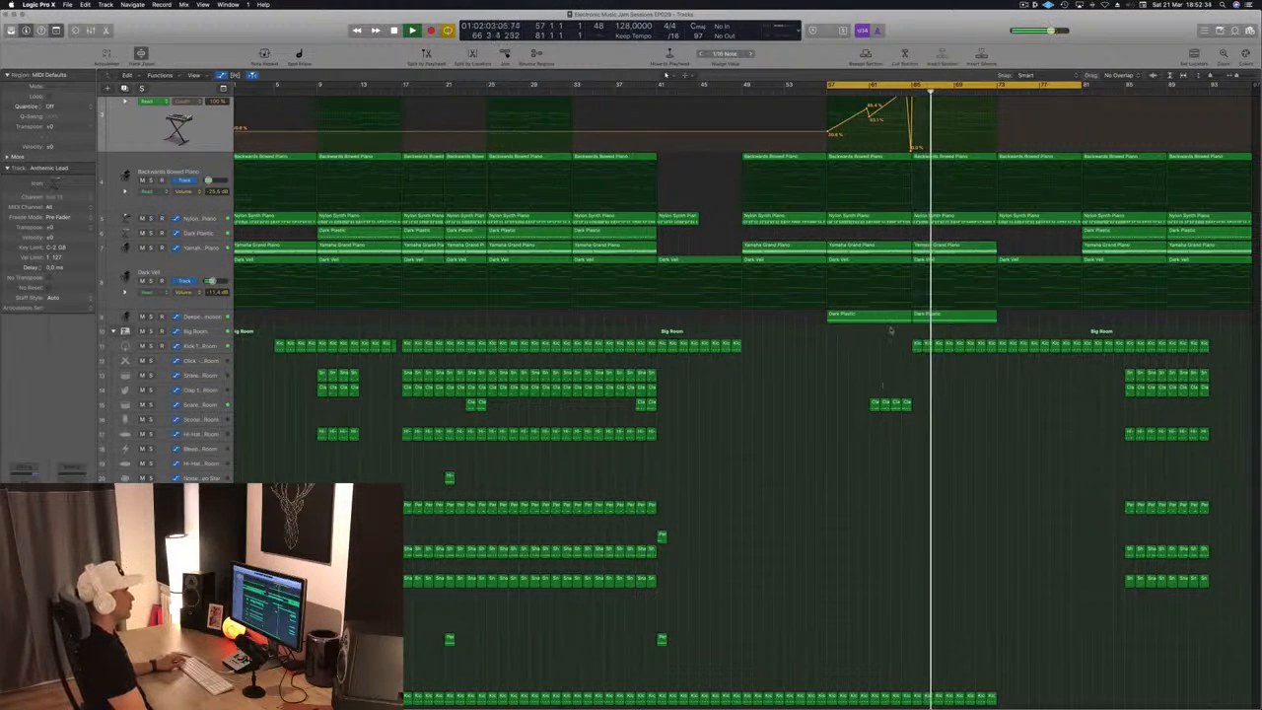
# Copy the Analog EP region from bar 49 to bar 65
pyautogui.scroll(4, 989, 404)
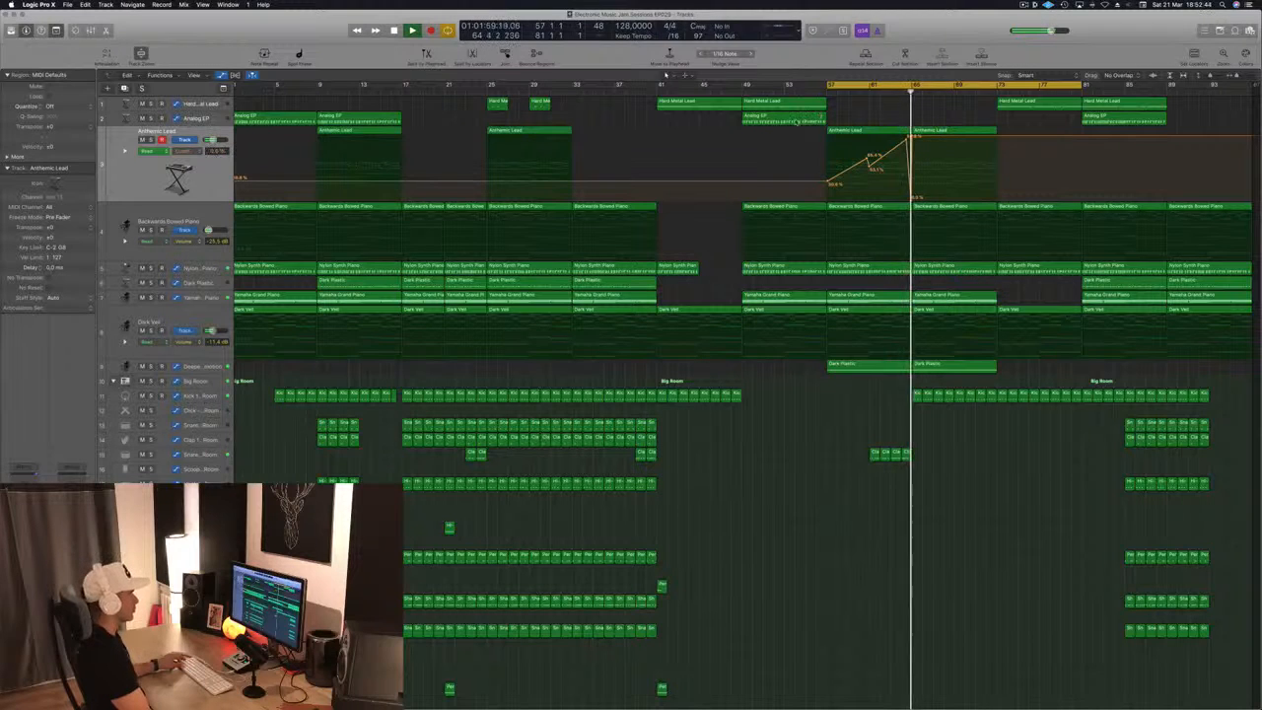
pyautogui.moveTo(796, 119); pyautogui.dragTo(955, 126)
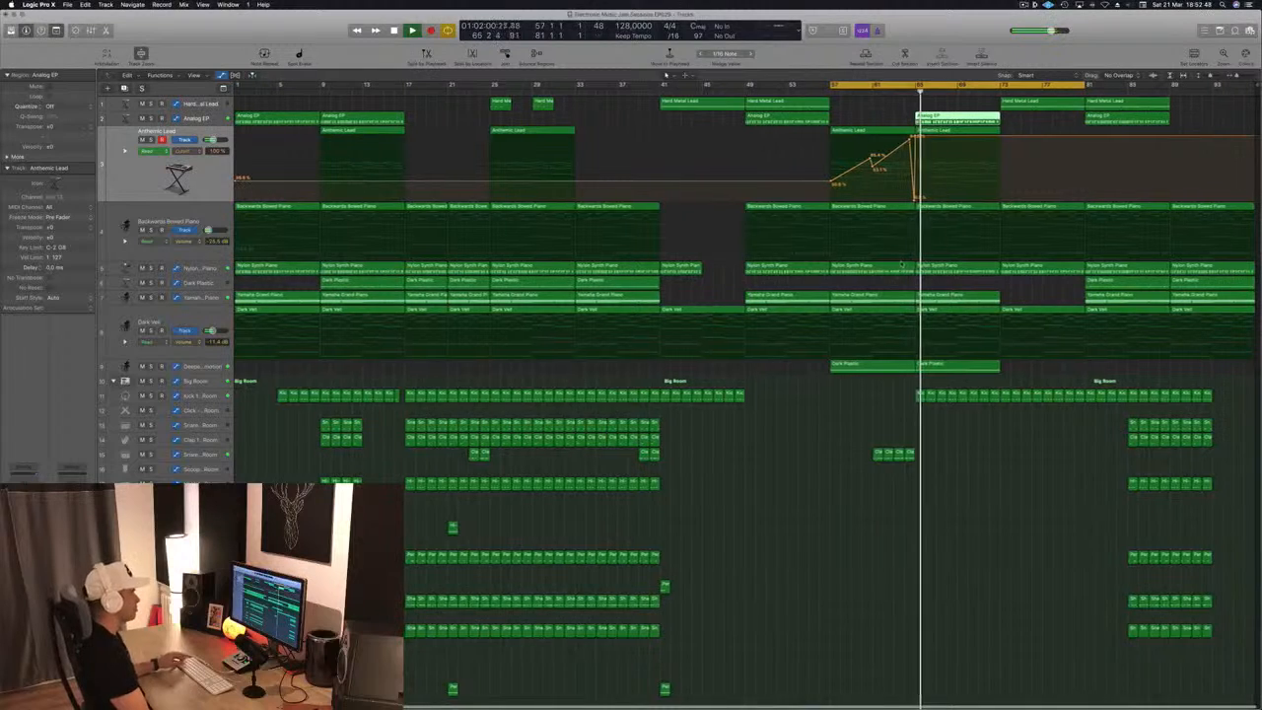
pyautogui.click(626, 284)
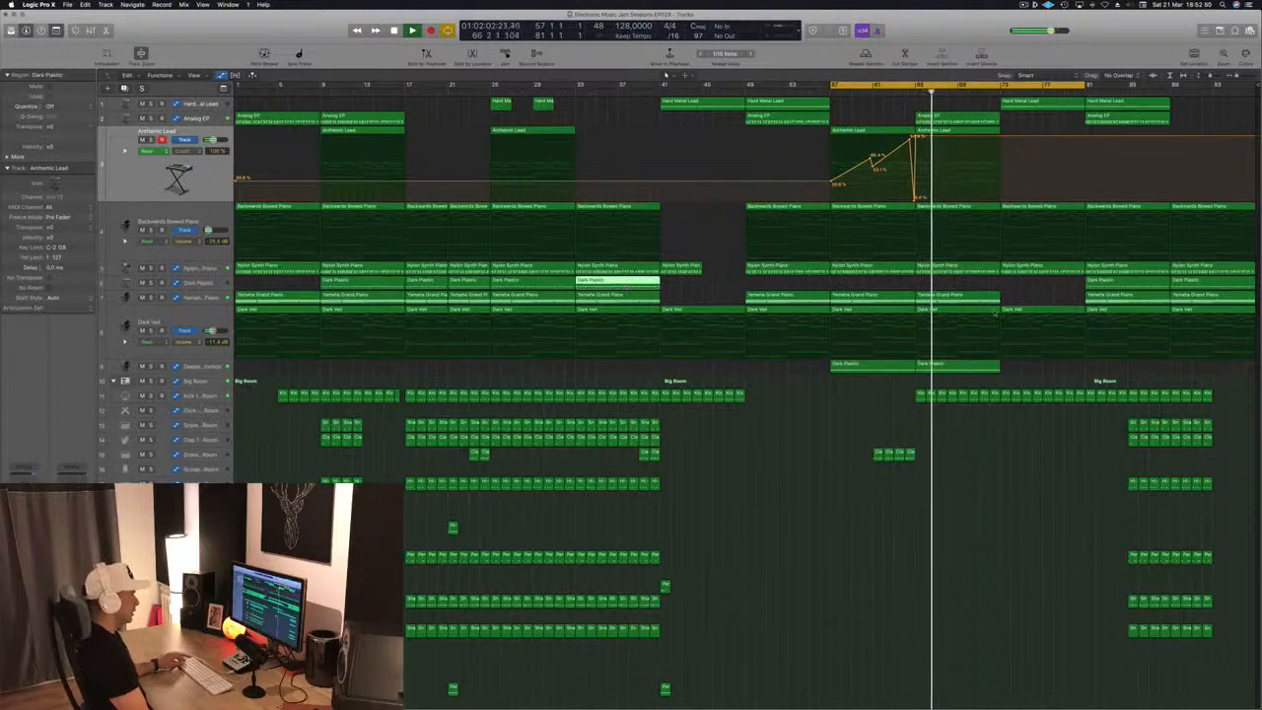
pyautogui.click(1043, 293)
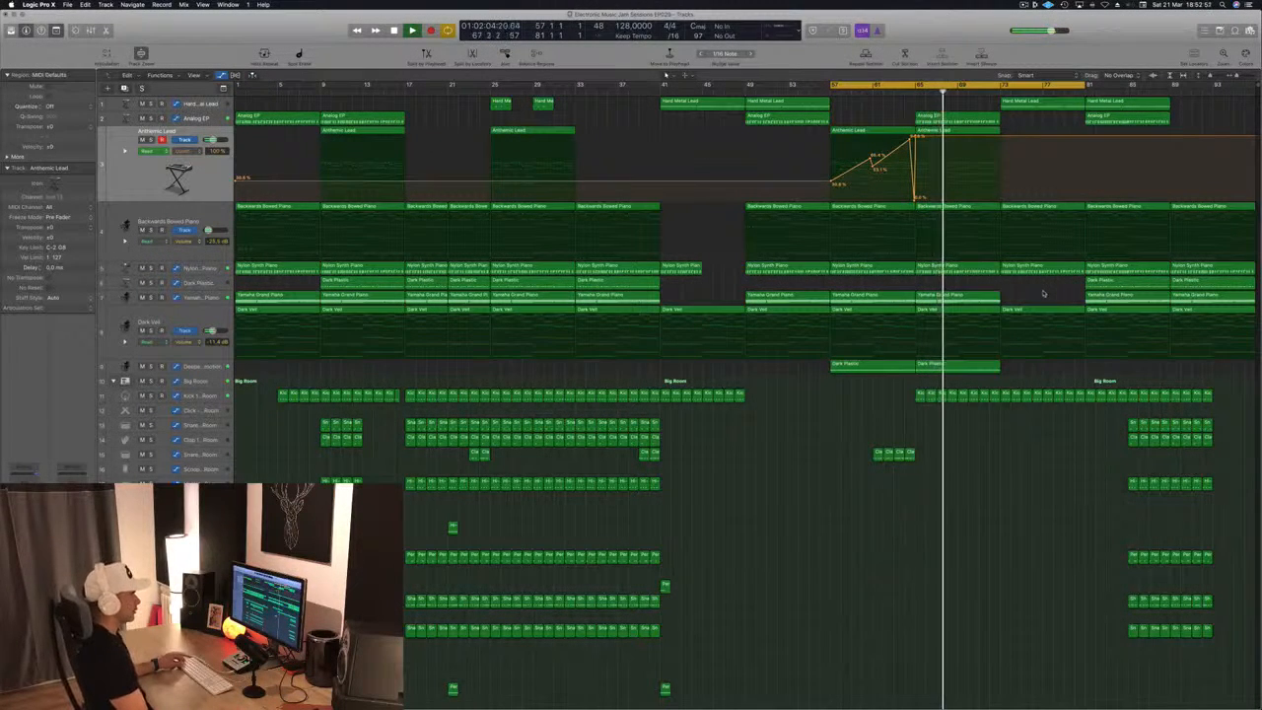
# Copy the snare, clap, hi-hat, percussion and shaker regions at bar 85 back to fill from bar 73, and save the project
pyautogui.moveTo(1084, 415); pyautogui.dragTo(1196, 599)
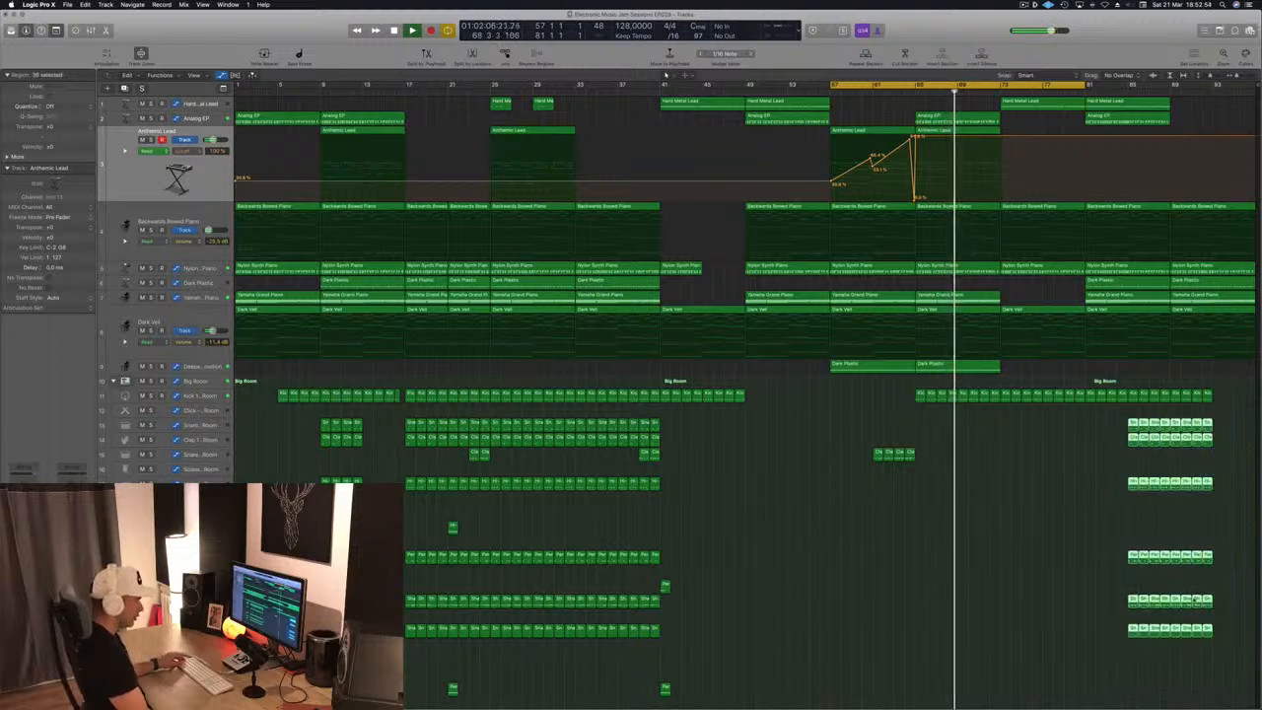
pyautogui.moveTo(1128, 421); pyautogui.dragTo(1090, 430)
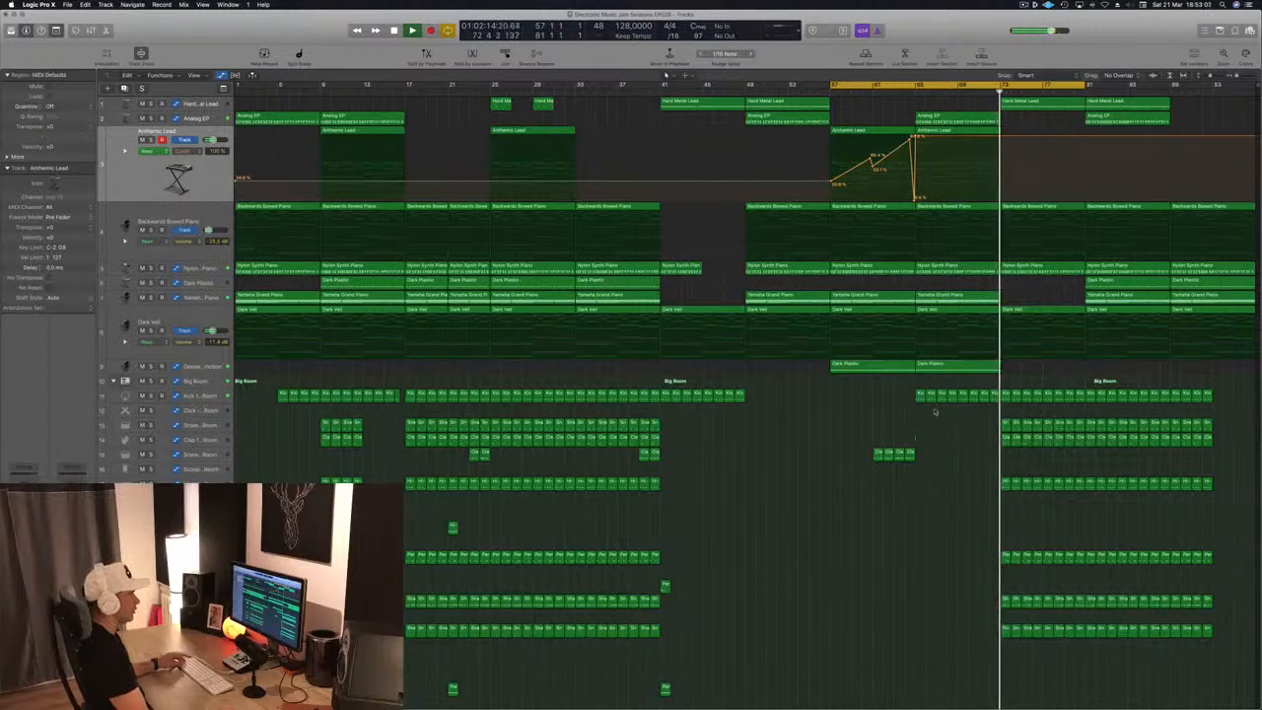
pyautogui.press('super+s')
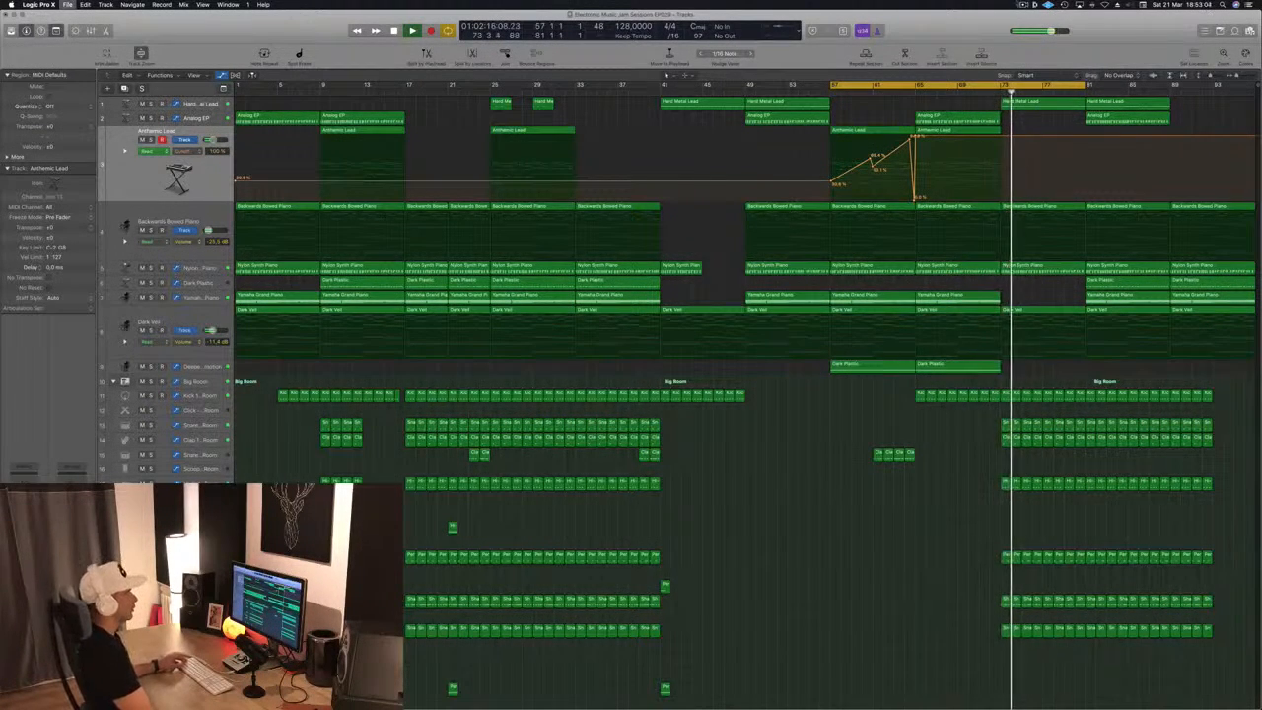
# Add copies of the Analog EP, Anthemic Lead, Dark Plastic and Yamaha Grand Piano regions at bar 73
pyautogui.click(905, 95)
pyautogui.moveTo(1011, 122); pyautogui.dragTo(1040, 117)
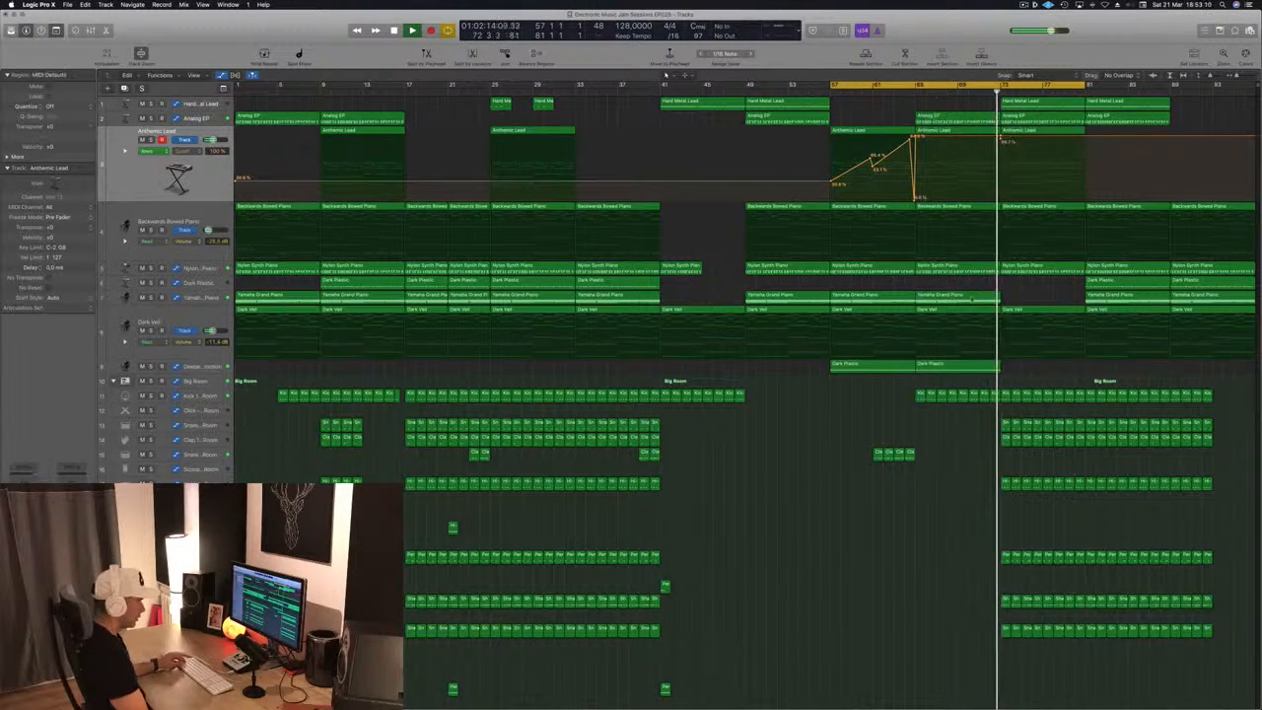
pyautogui.moveTo(1114, 283); pyautogui.dragTo(1029, 289)
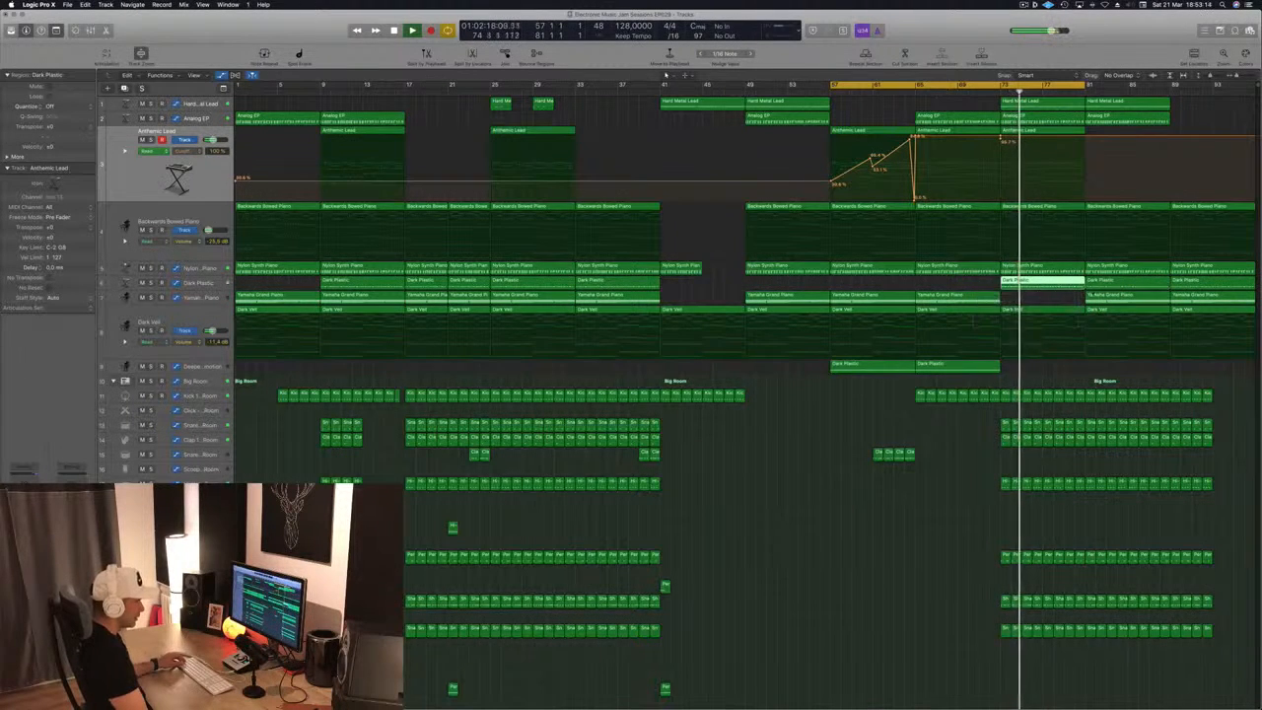
pyautogui.moveTo(1114, 295); pyautogui.dragTo(1031, 296)
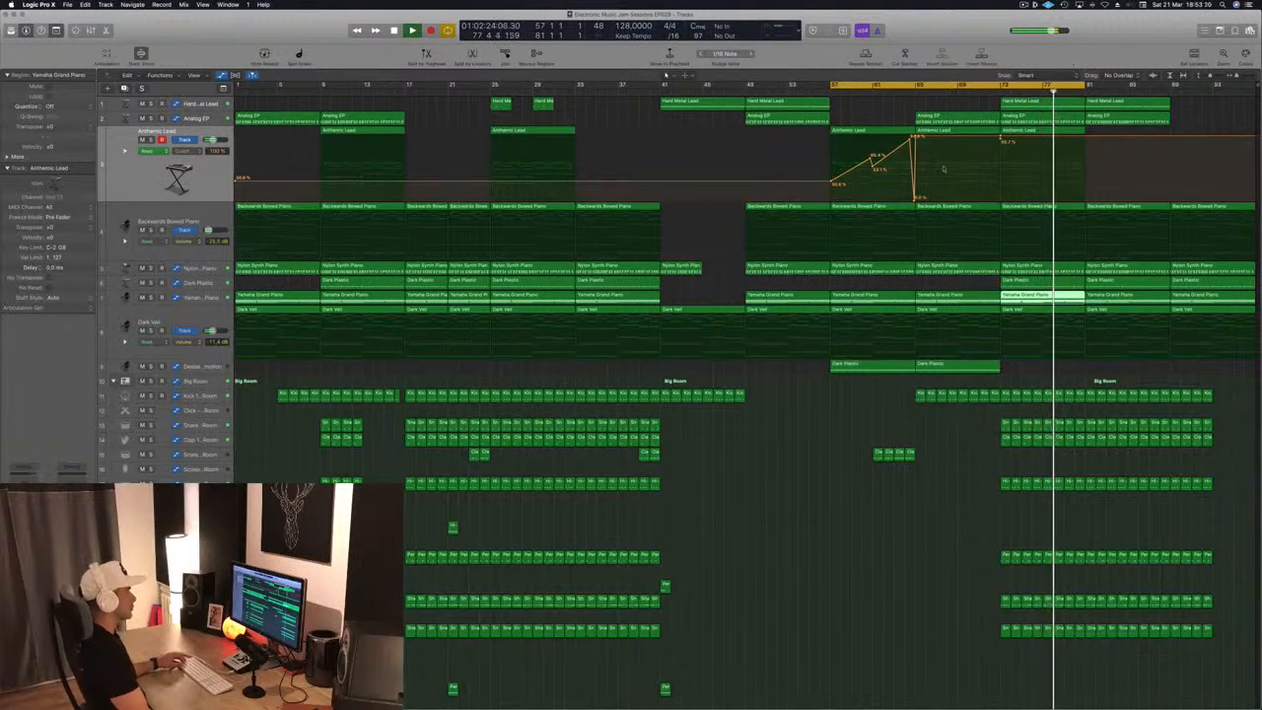
pyautogui.click(865, 109)
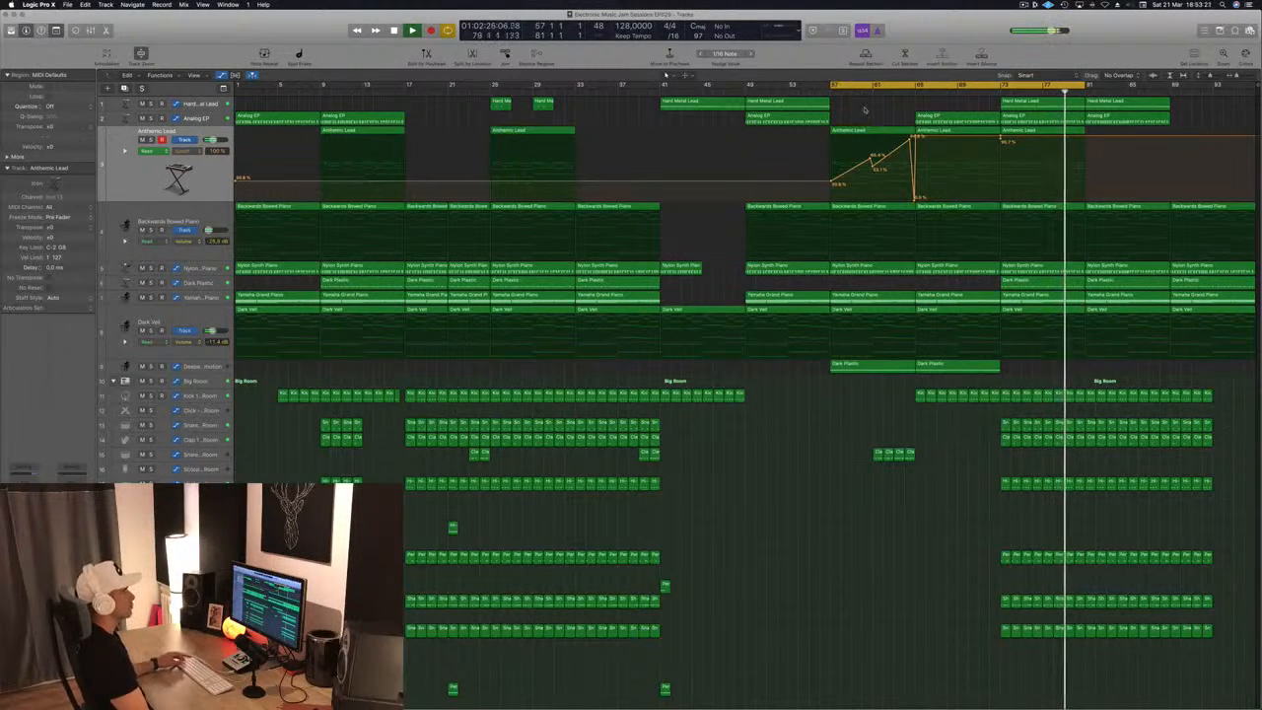
# Extend the cycle range from bar 57 to bar 97 and audition the closing section's regions
pyautogui.moveTo(1085, 85); pyautogui.dragTo(1255, 87)
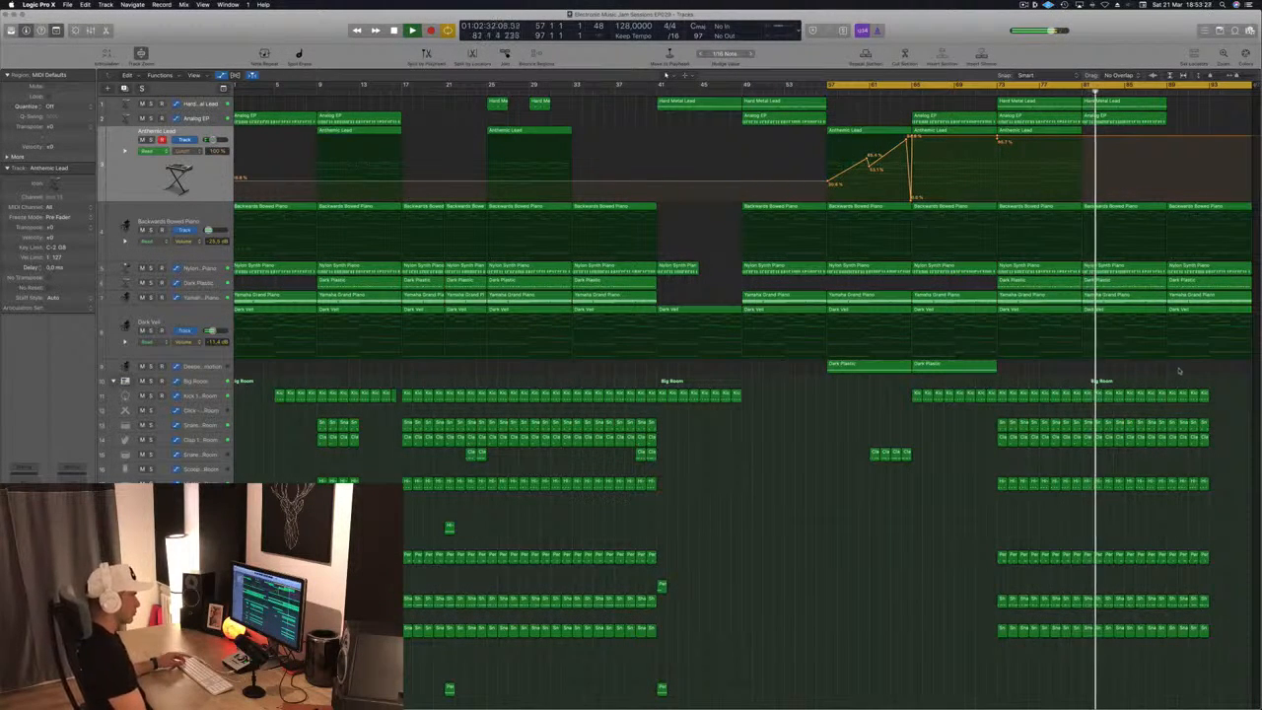
pyautogui.click(1187, 282)
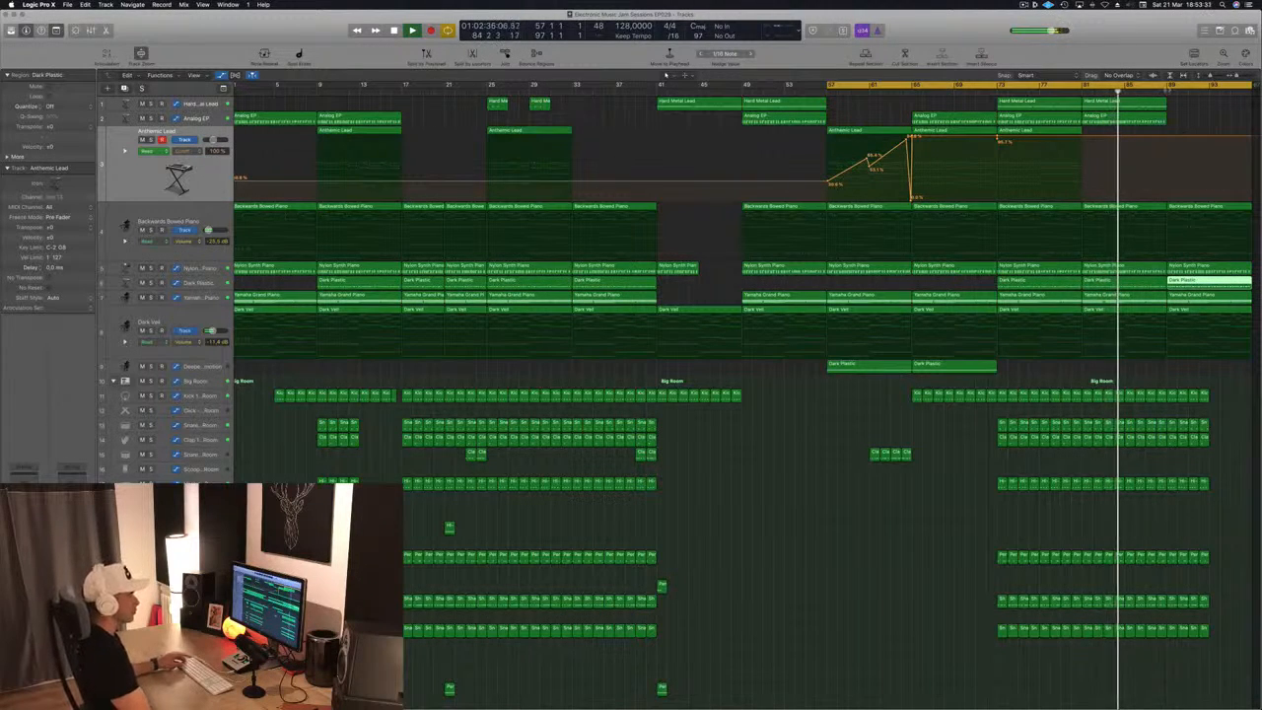
pyautogui.click(1197, 113)
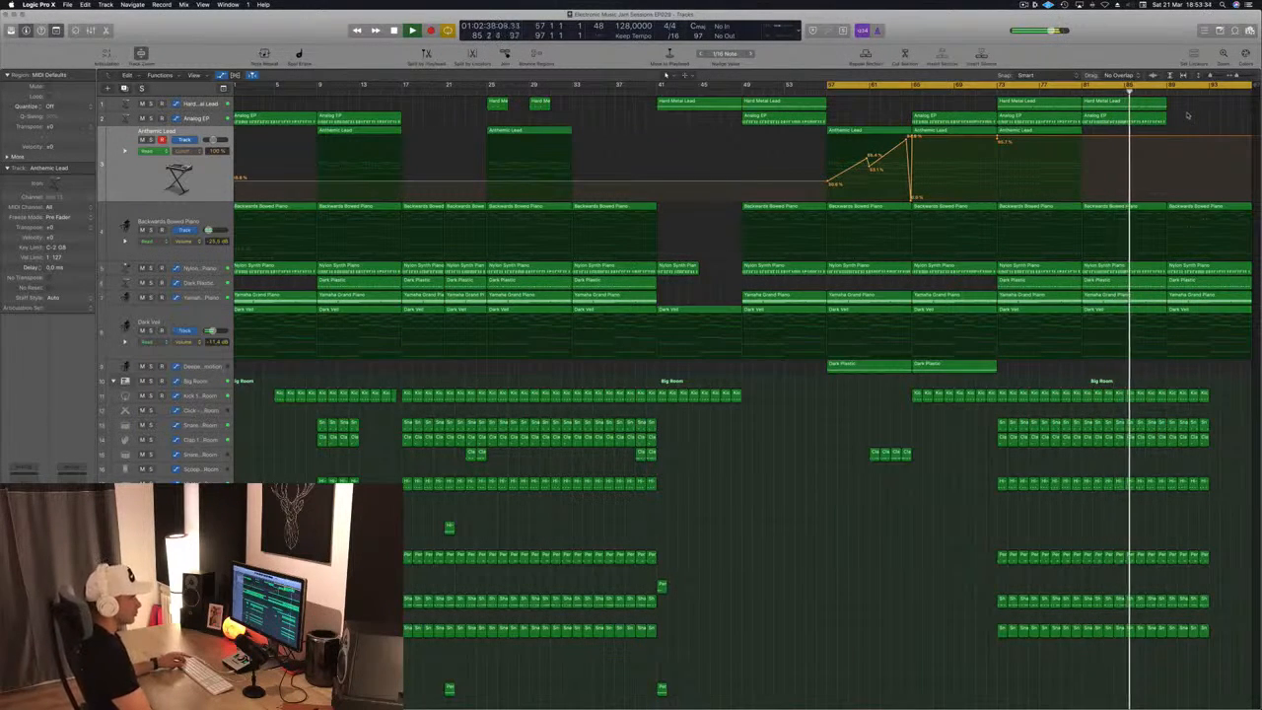
pyautogui.click(1159, 103)
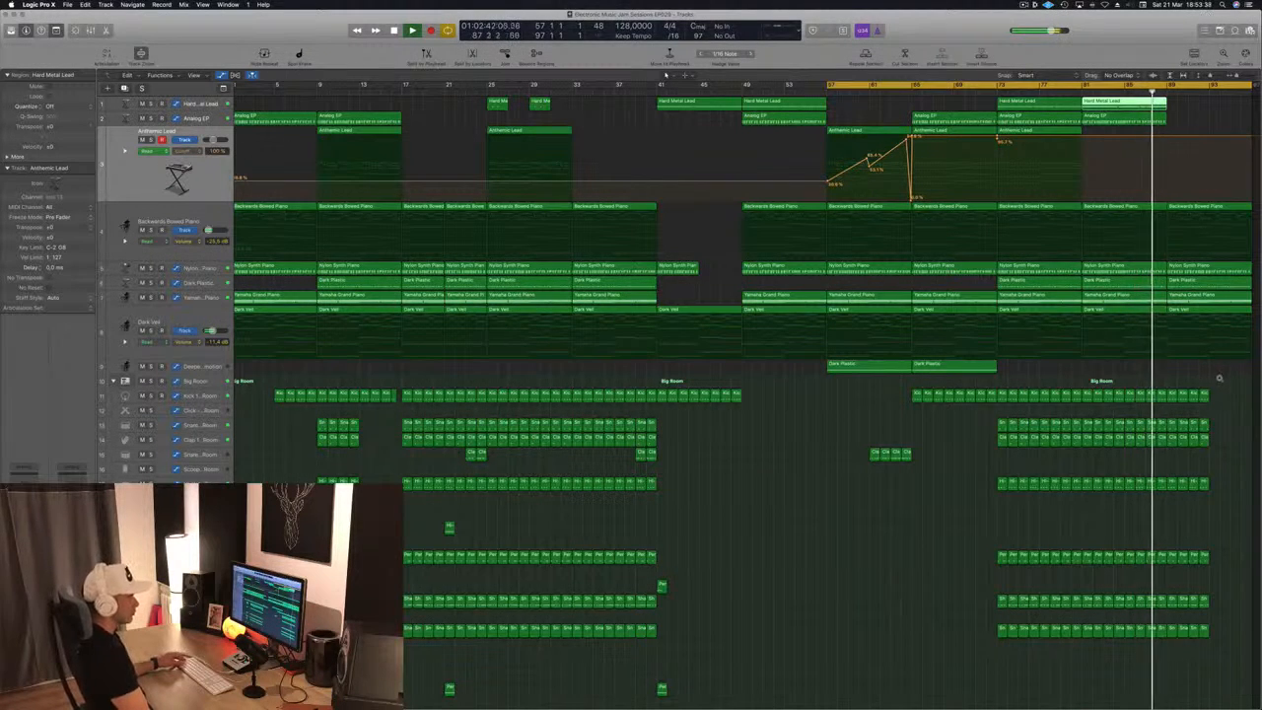
pyautogui.scroll(-5, 786, 662)
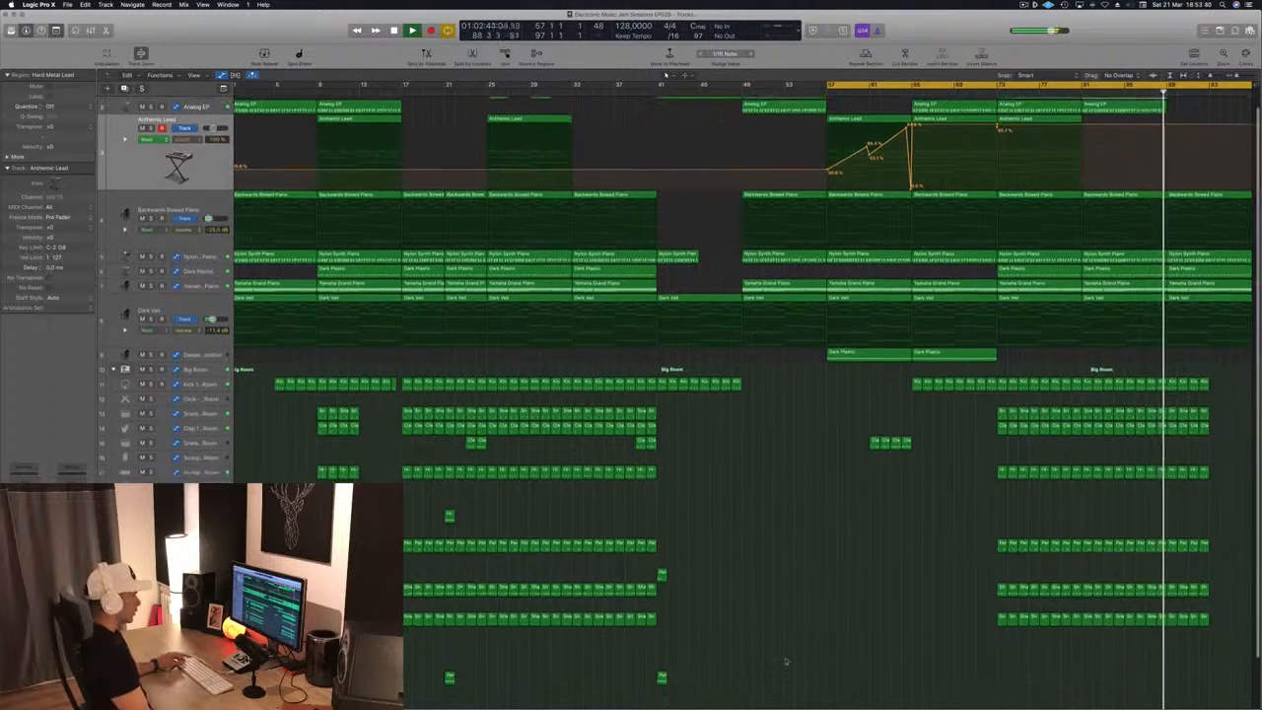
pyautogui.scroll(-5, 819, 515)
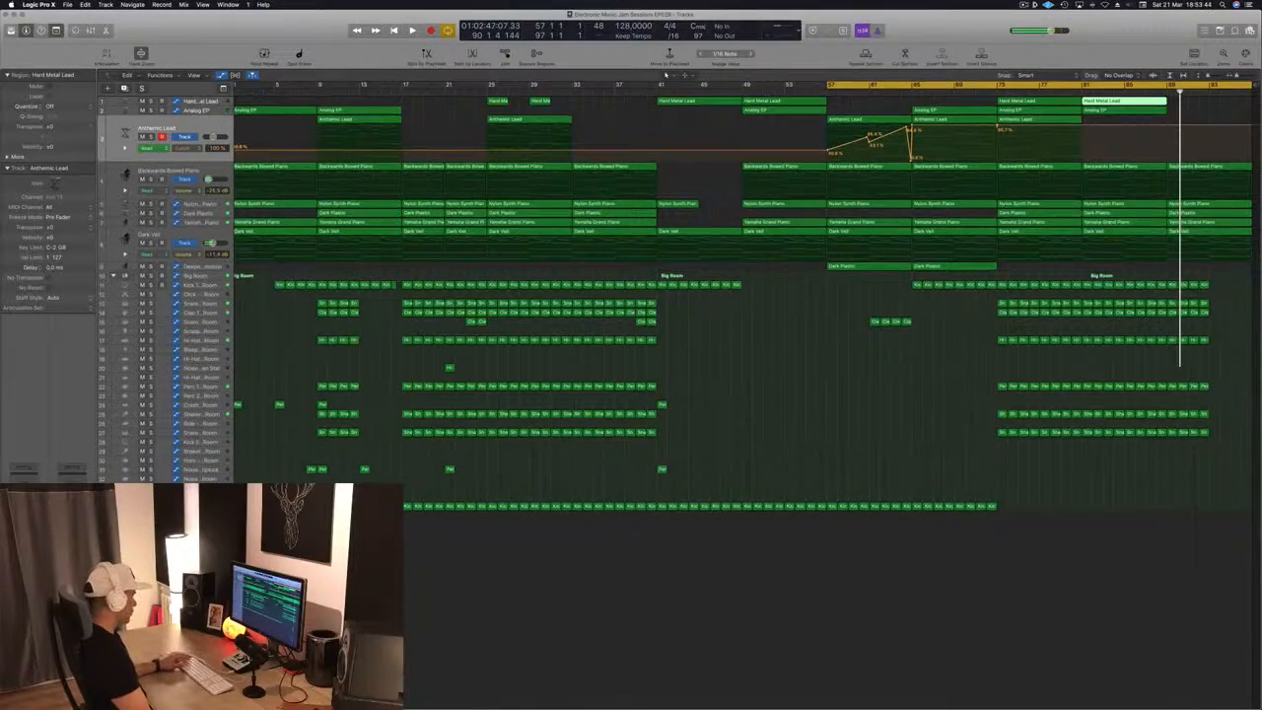
# Create an arrangement track for the Master channel and place it below the drum tracks
pyautogui.press('x')
pyautogui.hscroll(5, 699, 546)
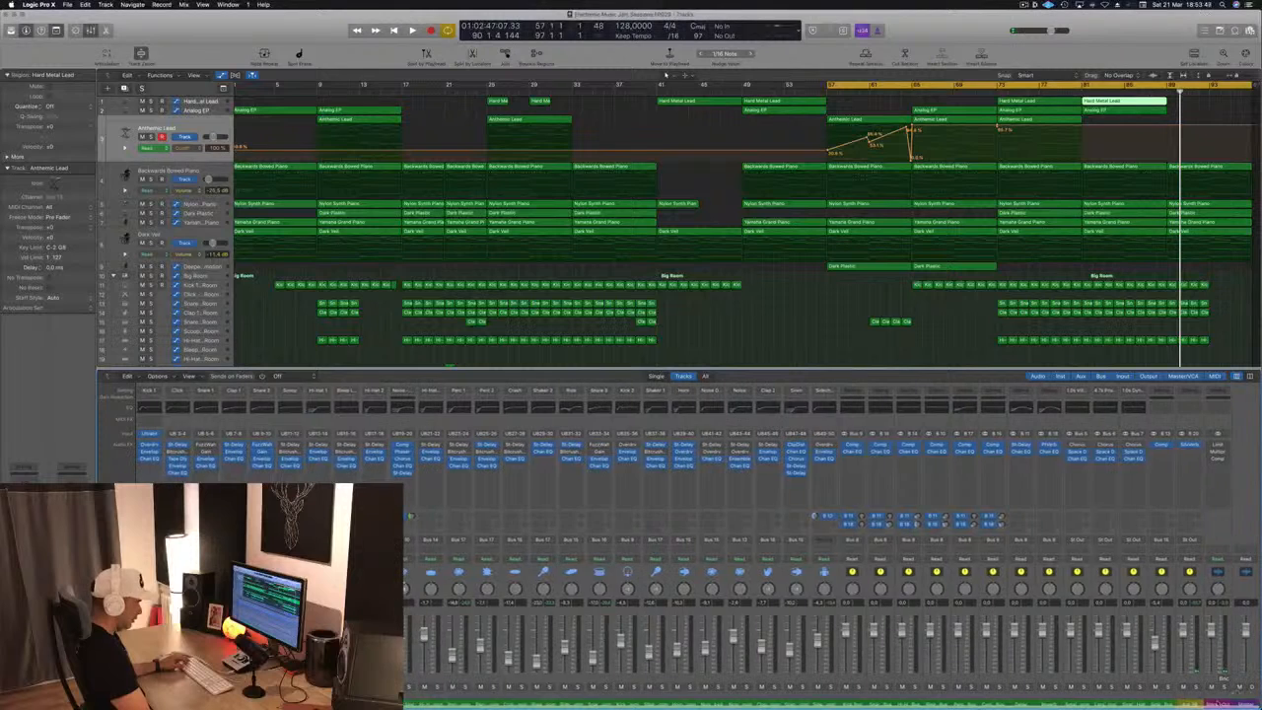
pyautogui.rightClick(1213, 660)
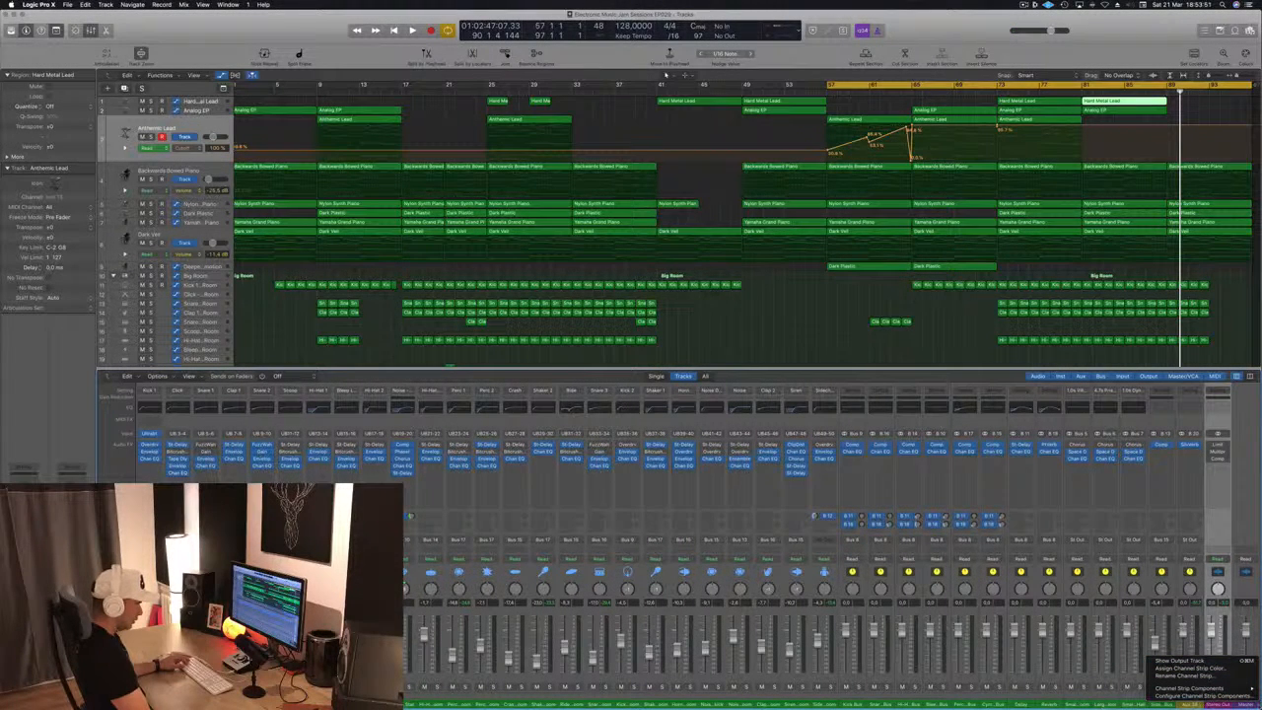
pyautogui.click(1244, 706)
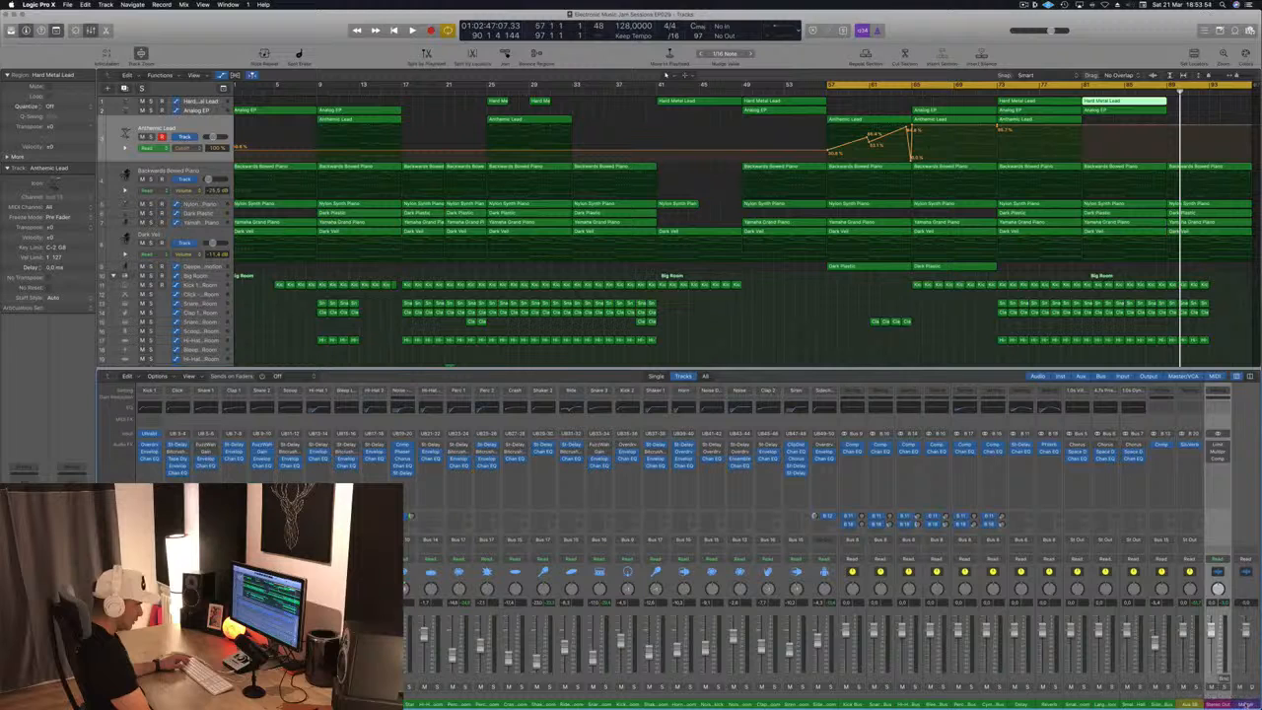
pyautogui.rightClick(1245, 705)
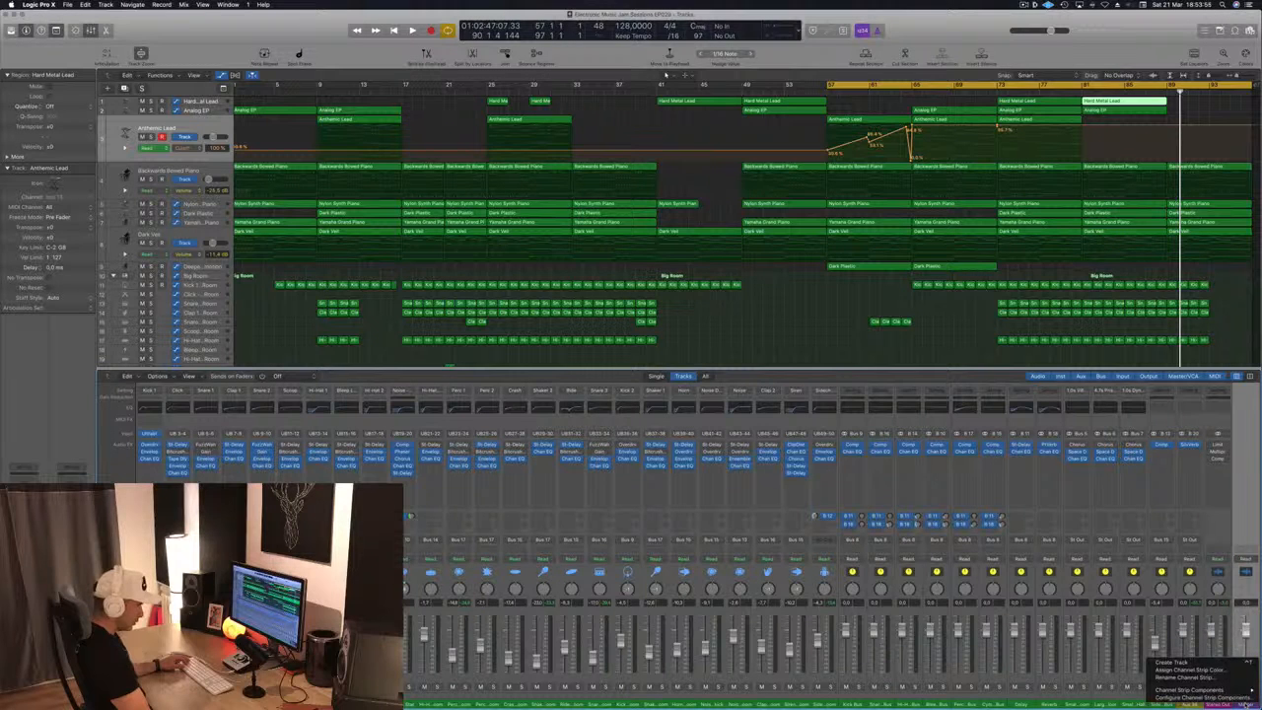
pyautogui.click(1173, 661)
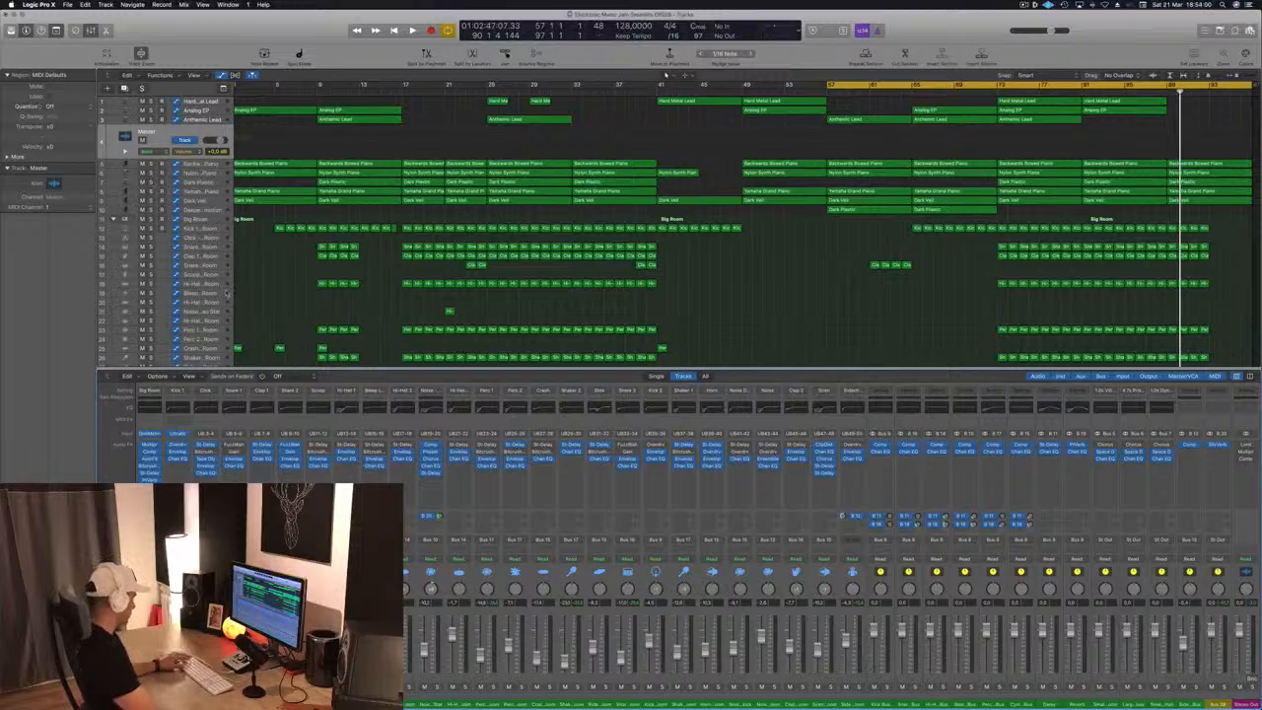
pyautogui.press('x')
pyautogui.moveTo(156, 141); pyautogui.dragTo(149, 458)
# Enable the low cut band on the Stereo Out Channel EQ at 20 Hz with a 48 dB/Oct slope
pyautogui.press('space')
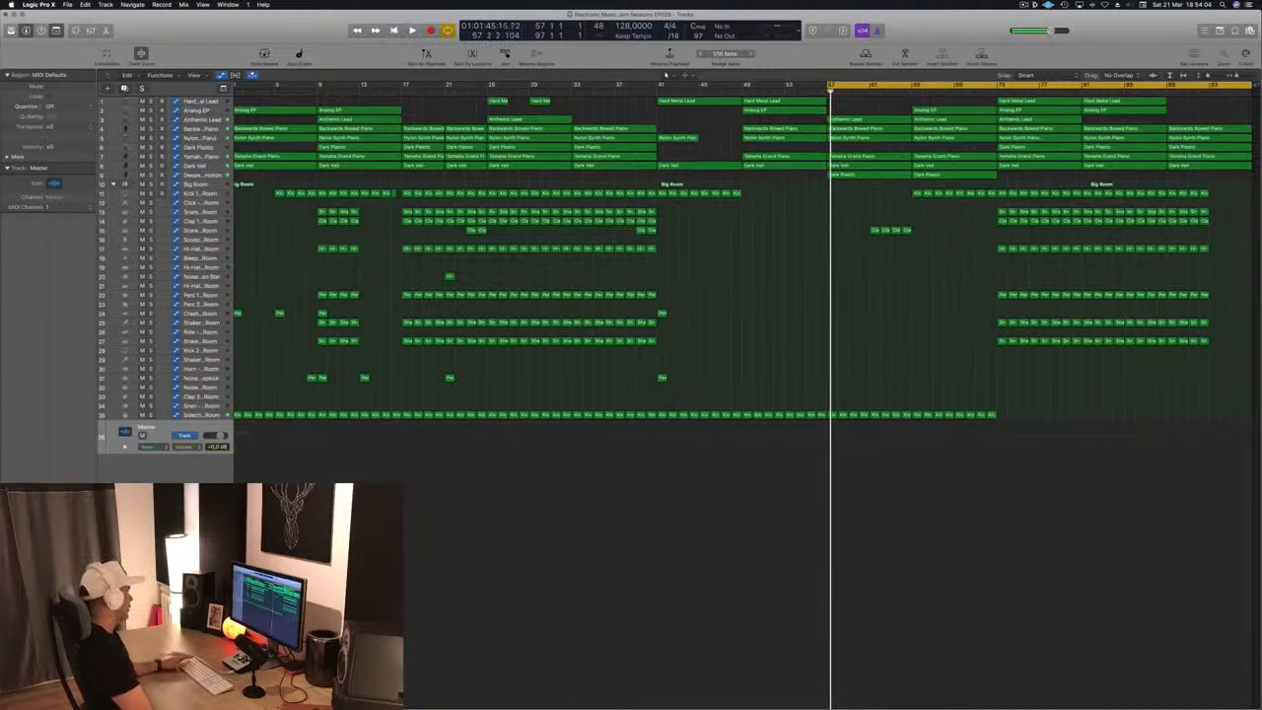
pyautogui.press('space')
pyautogui.press('space')
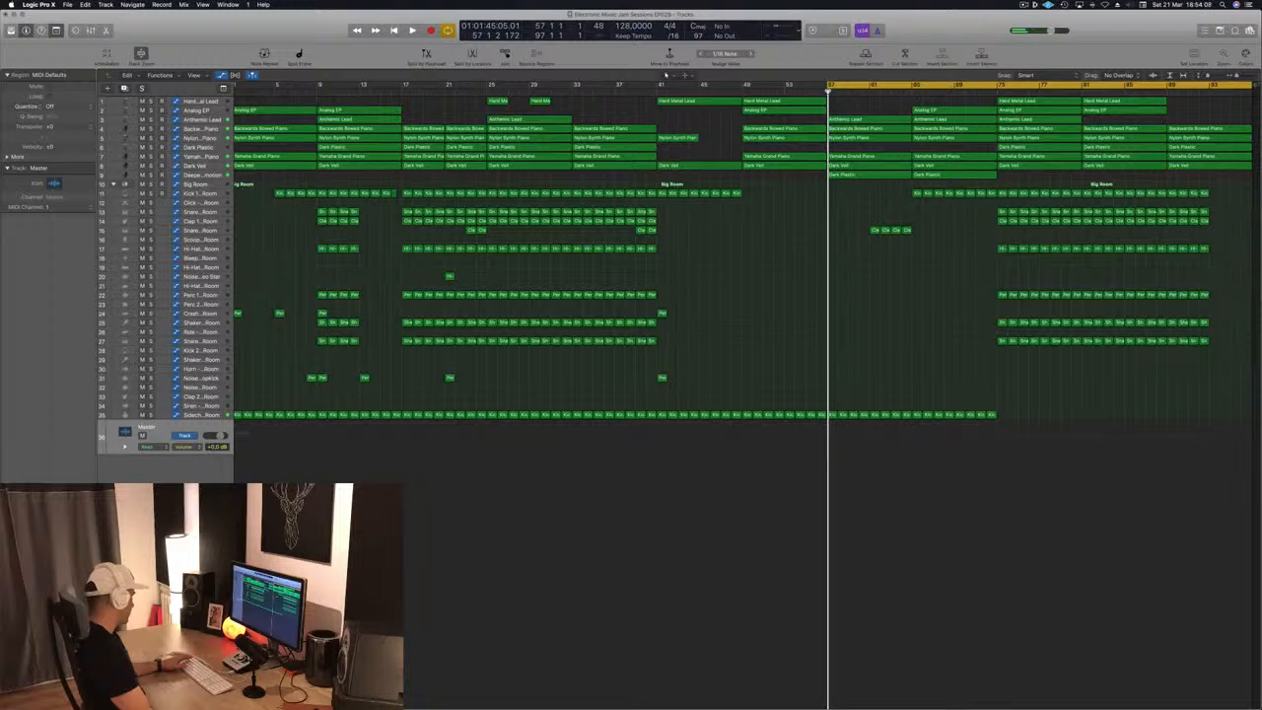
pyautogui.press('v')
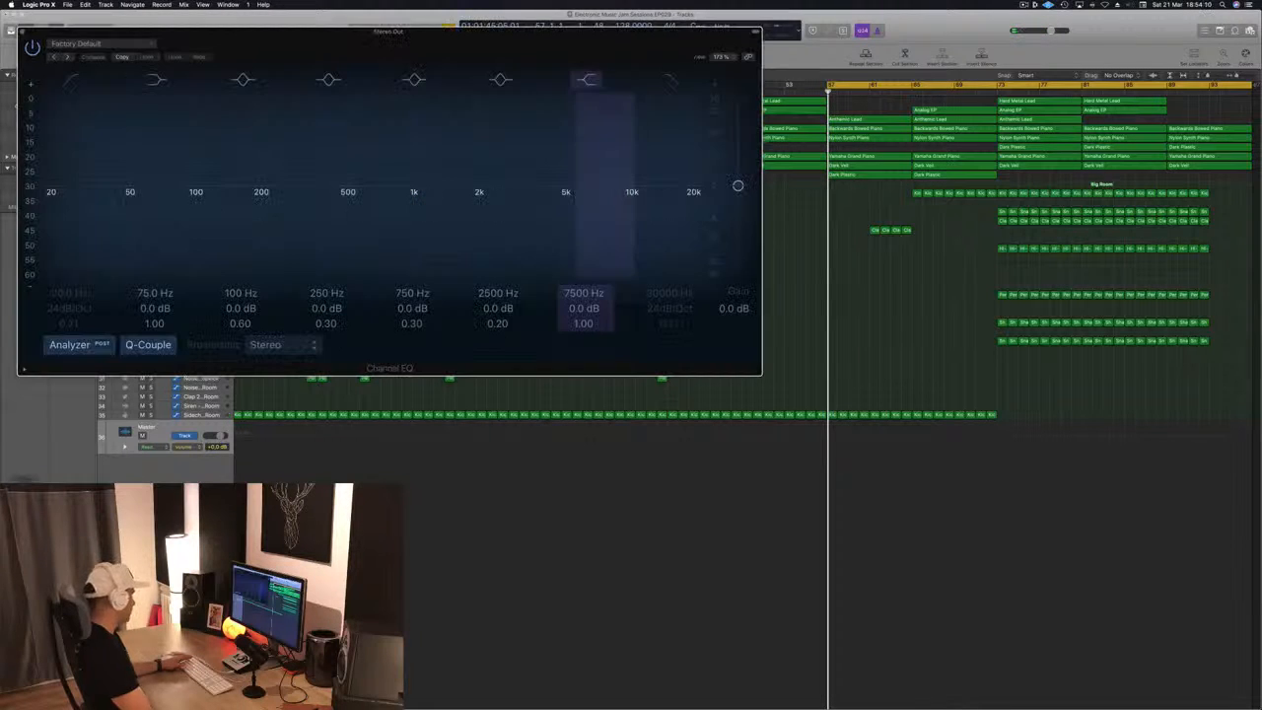
pyautogui.press('space')
pyautogui.click(70, 76)
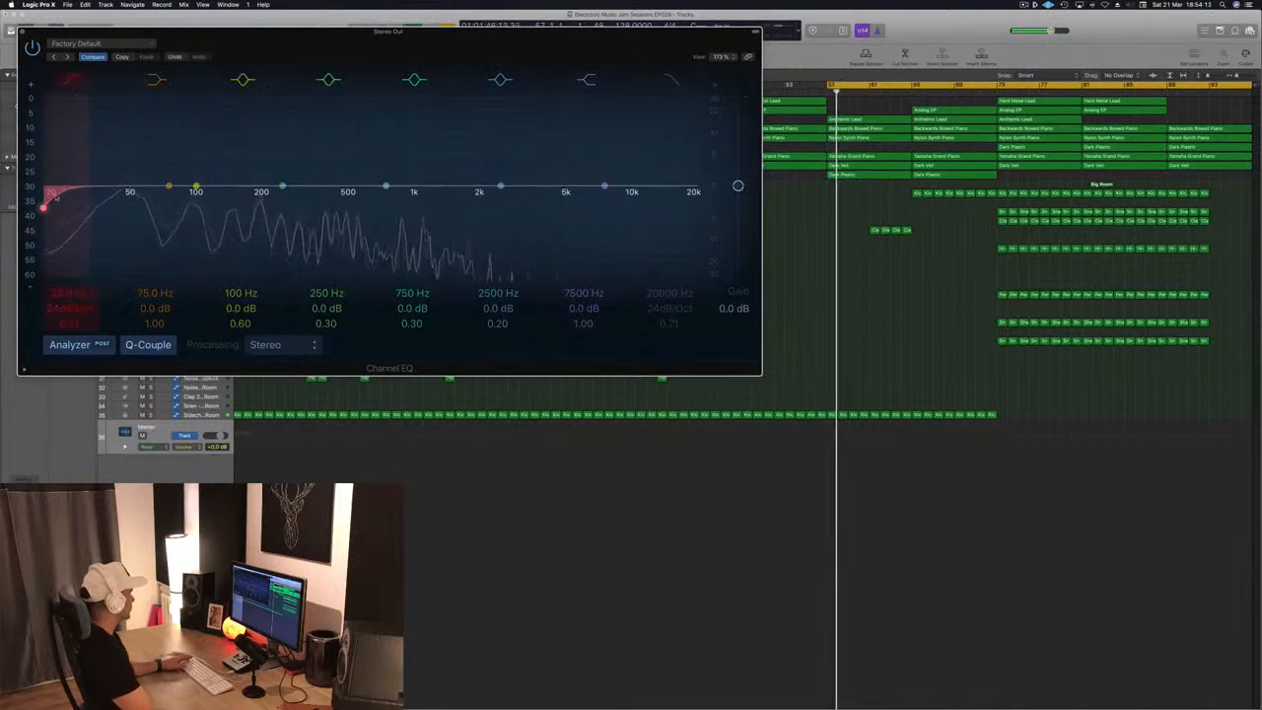
pyautogui.moveTo(45, 205)
pyautogui.mouseDown()
pyautogui.moveTo(222, 194)
pyautogui.moveTo(597, 207)
pyautogui.moveTo(45, 205)
pyautogui.mouseUp()
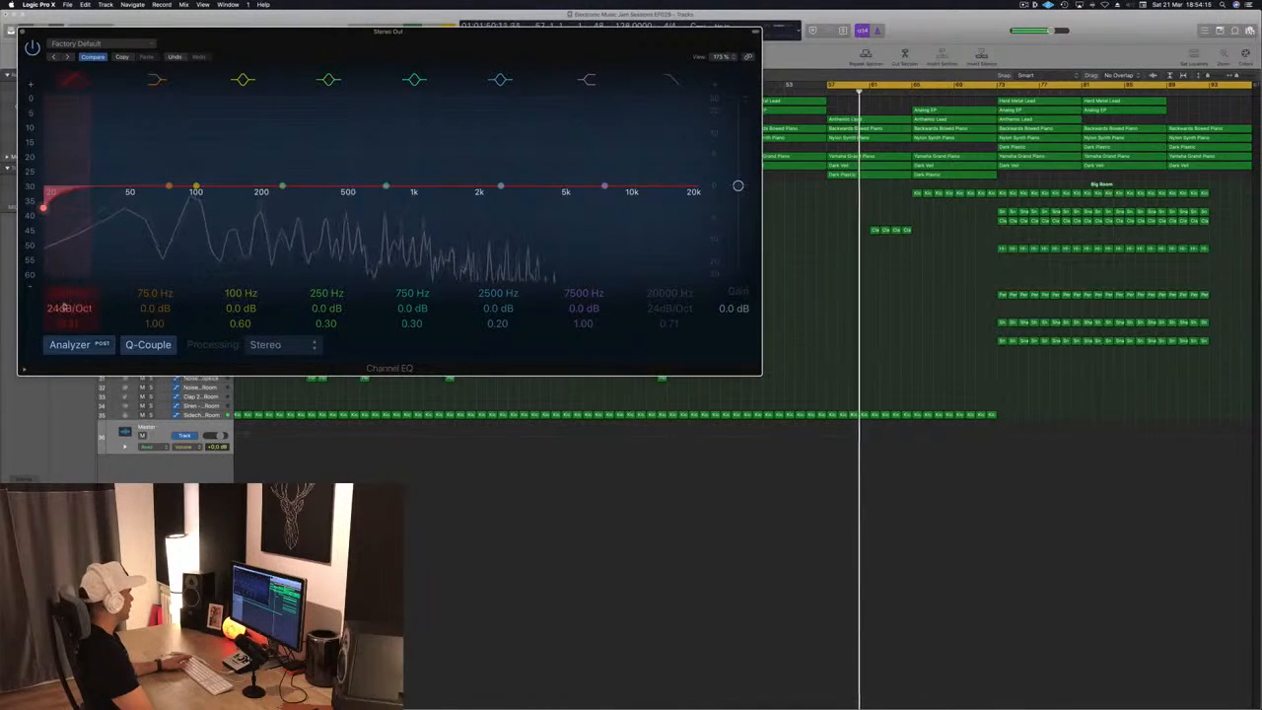
pyautogui.moveTo(390, 45); pyautogui.dragTo(661, 79)
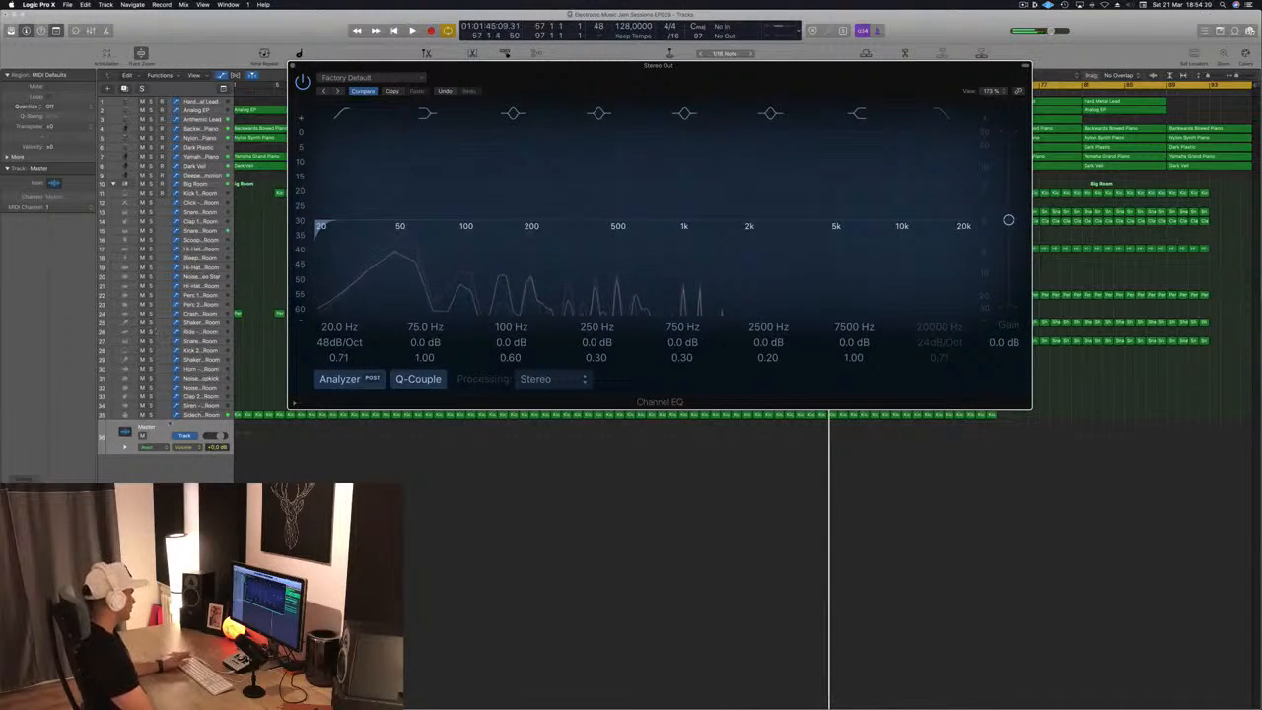
# Touch the EQ's low cut frequency during playback to bring up a Stereo Out automation track, and close the EQ
pyautogui.click(168, 428)
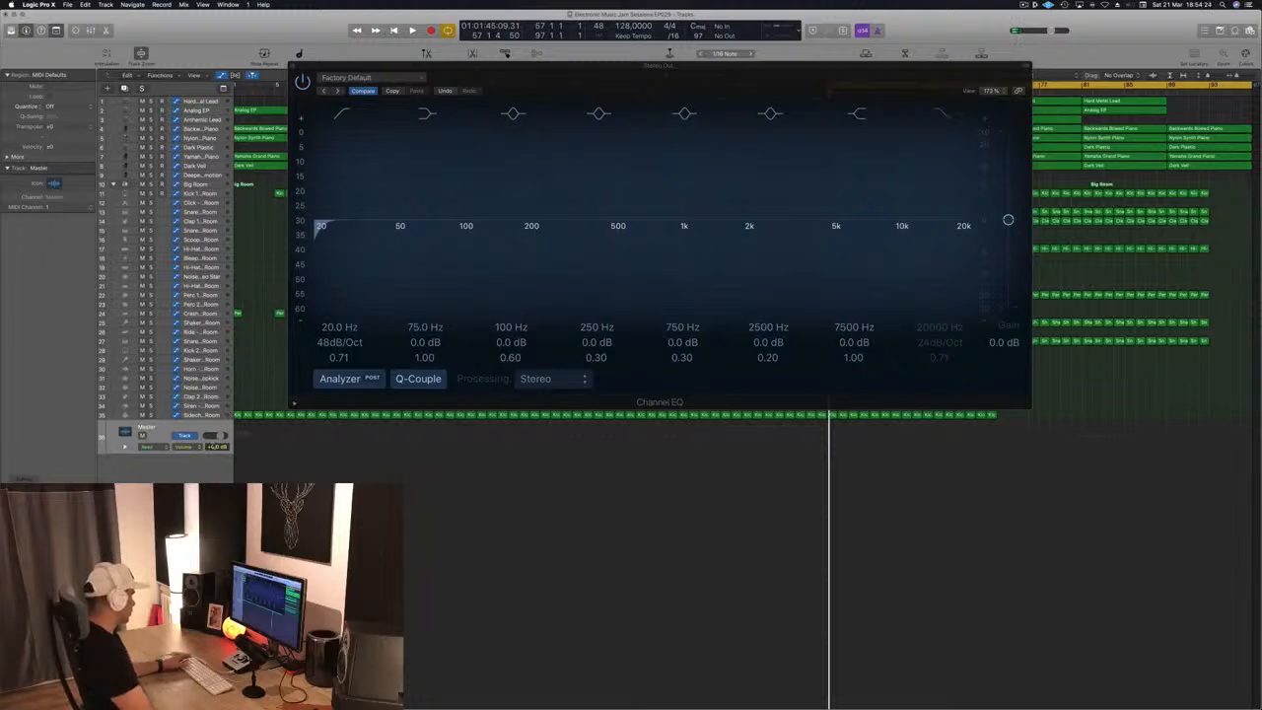
pyautogui.press('space')
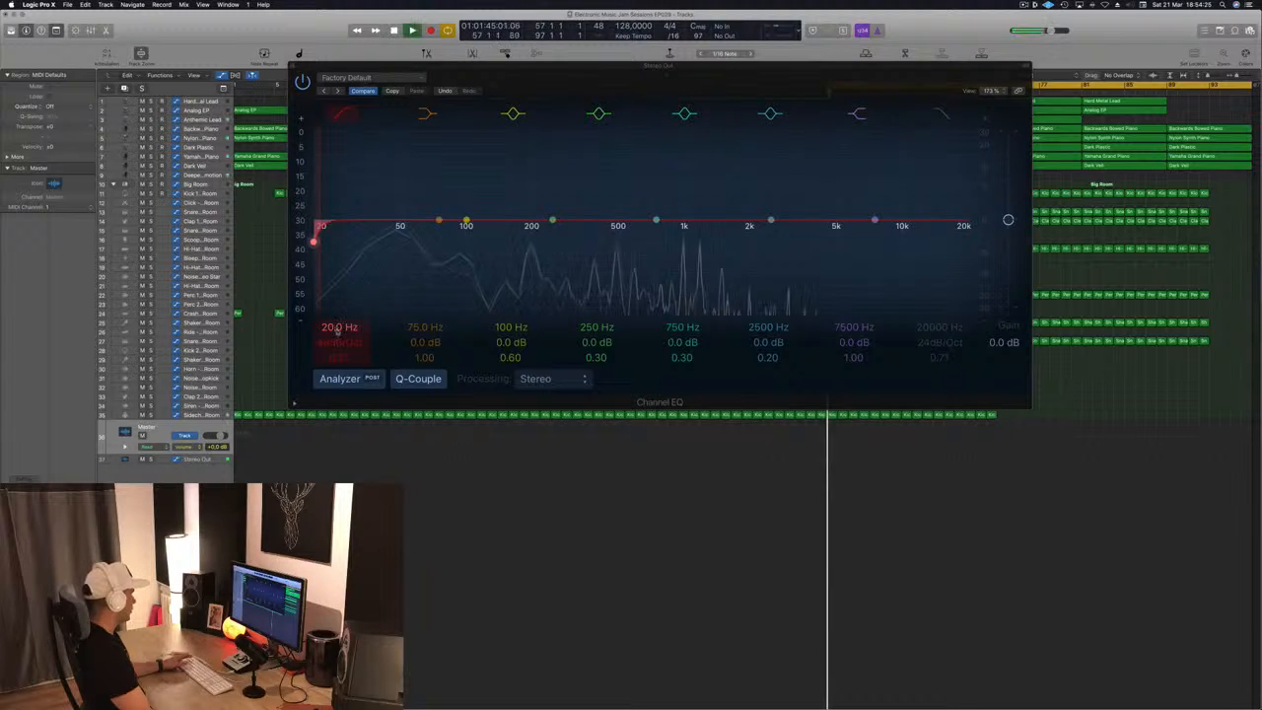
pyautogui.moveTo(336, 328)
pyautogui.mouseDown()
pyautogui.moveTo(337, 292)
pyautogui.moveTo(337, 328)
pyautogui.mouseUp()
pyautogui.press('space')
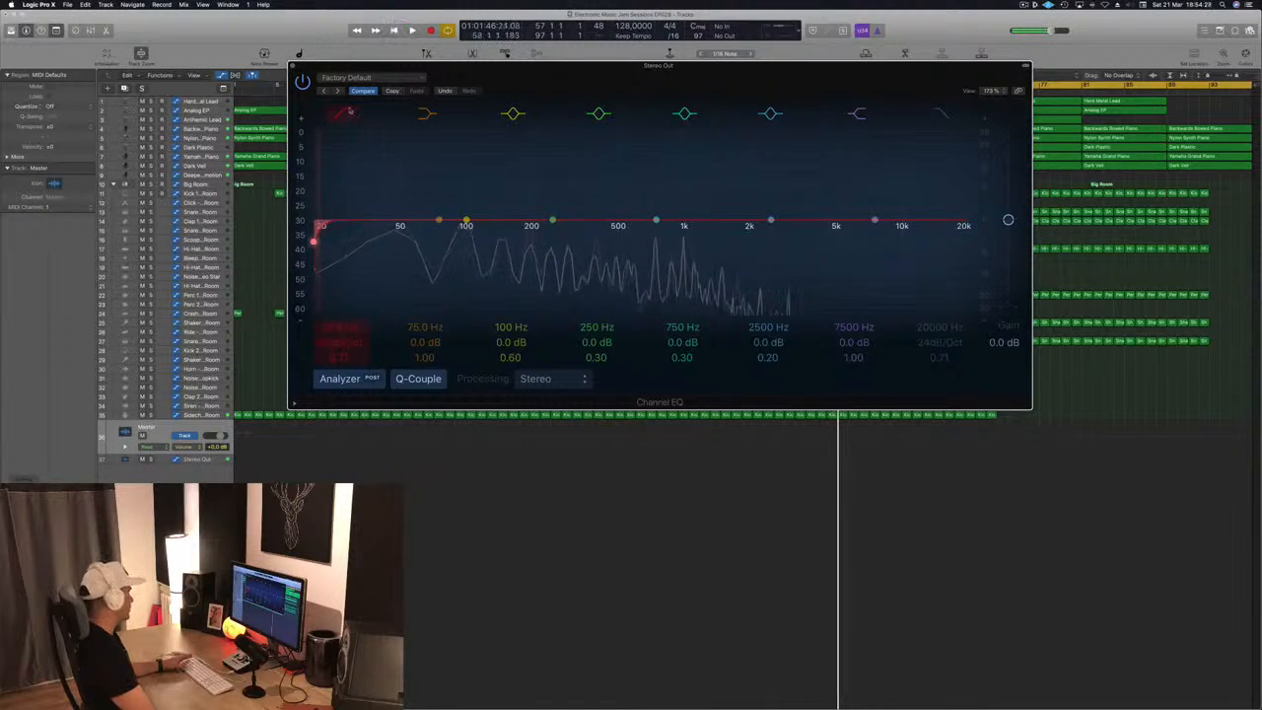
pyautogui.click(292, 66)
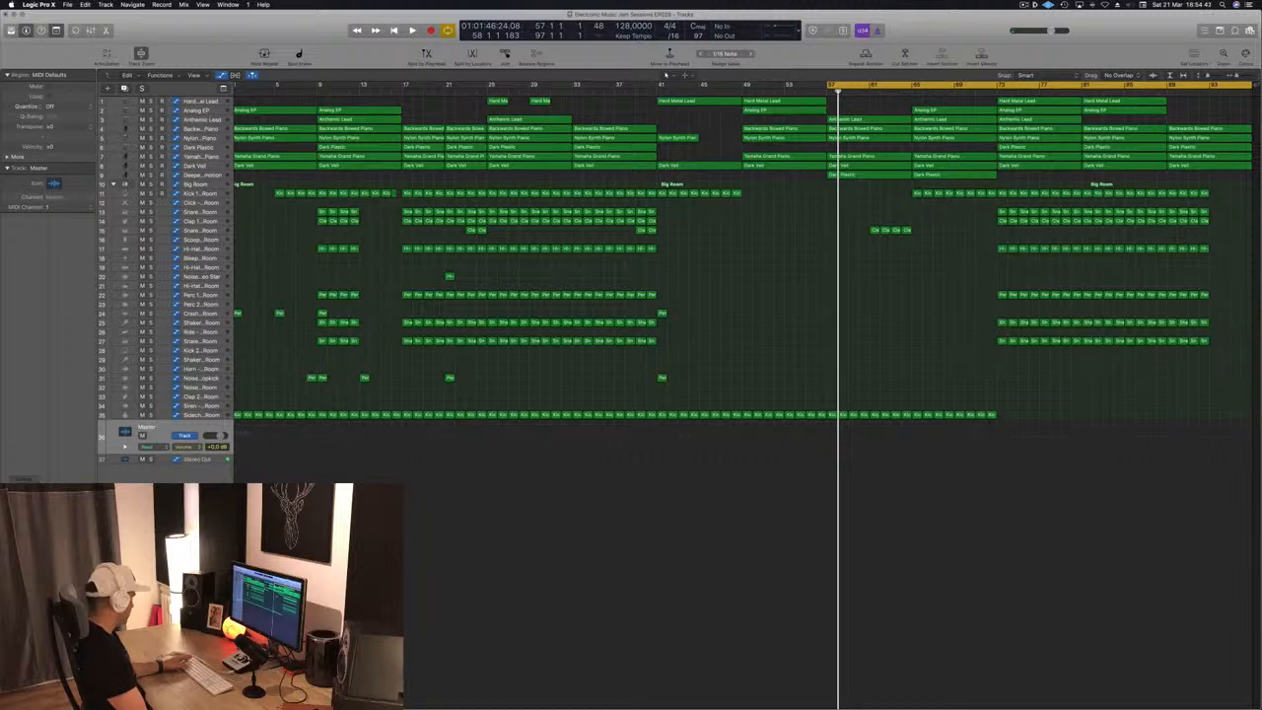
pyautogui.press('space')
pyautogui.press('space')
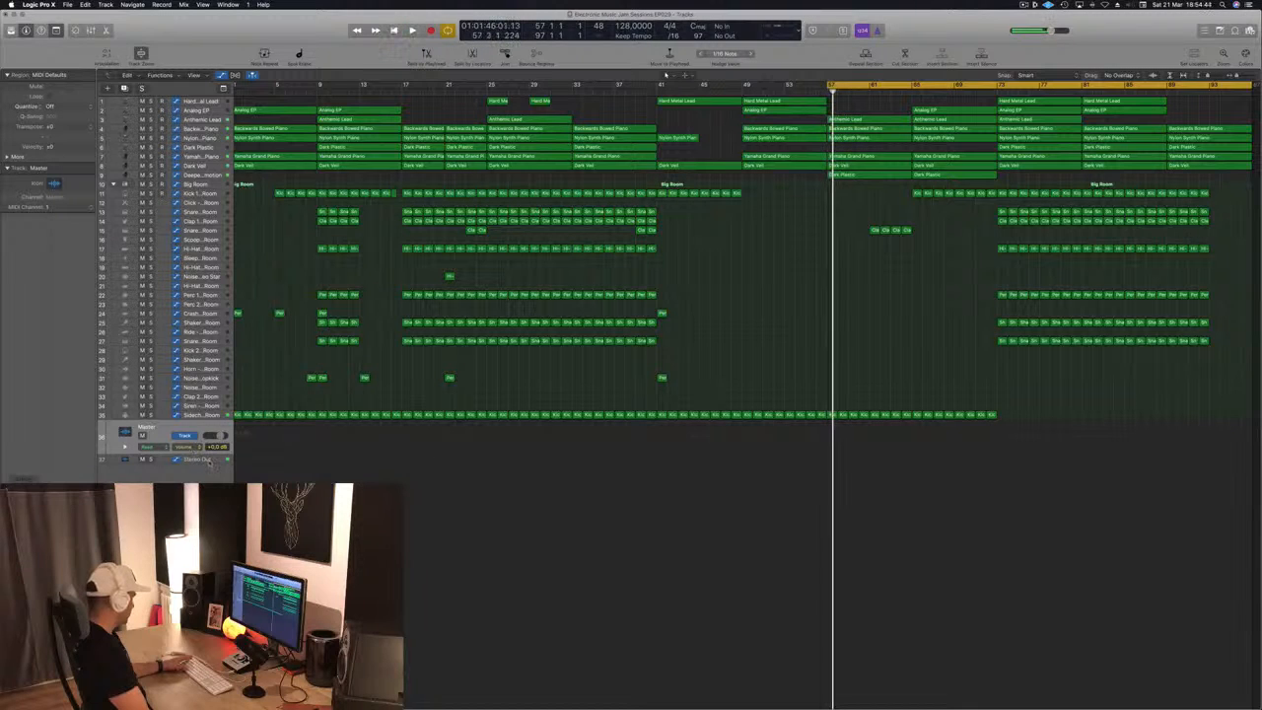
# Draw Stereo Out low cut frequency automation rising from 20 Hz at bar 57, steepening before bar 65 and dropping back there
pyautogui.click(209, 460)
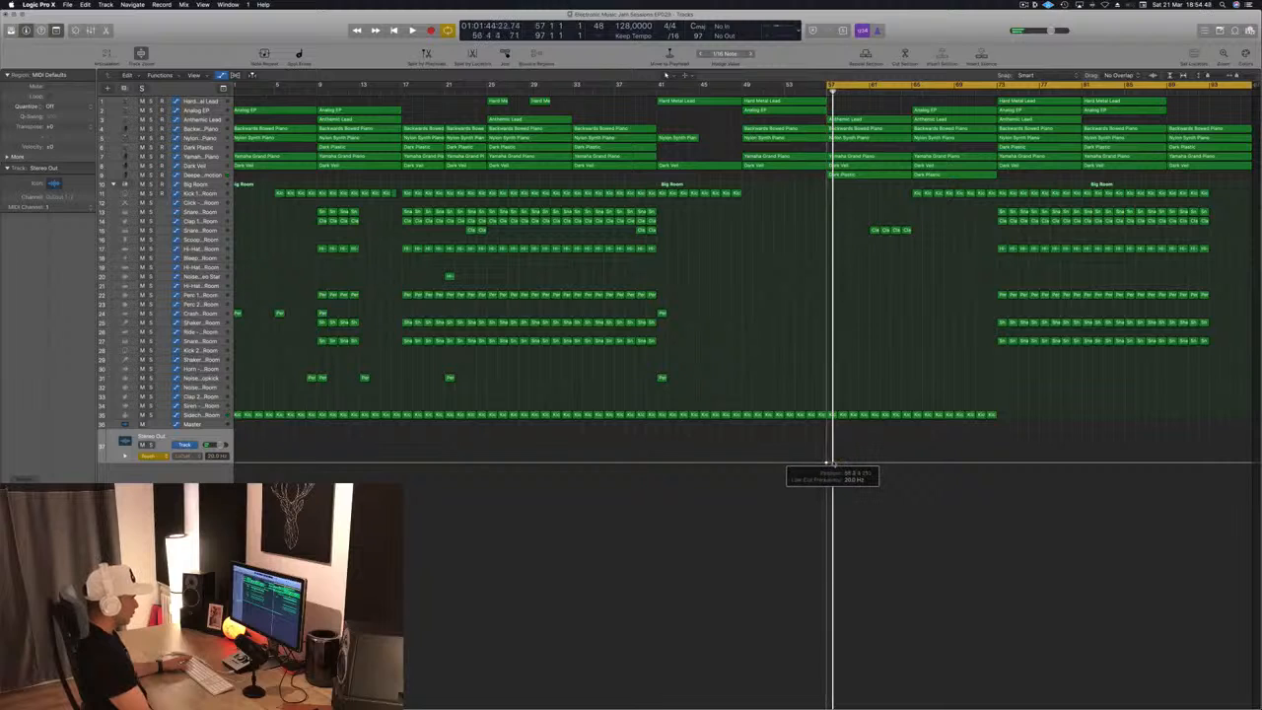
pyautogui.press('space')
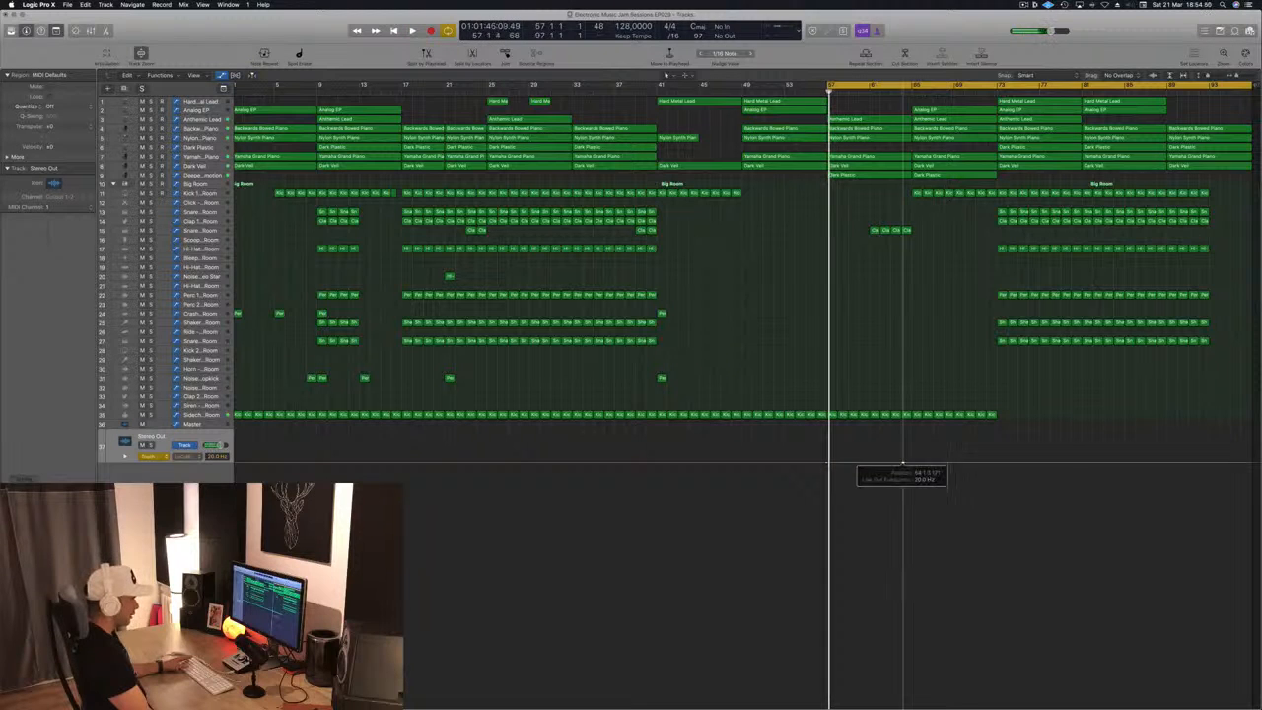
pyautogui.moveTo(902, 464)
pyautogui.mouseDown()
pyautogui.moveTo(904, 449)
pyautogui.moveTo(911, 461)
pyautogui.mouseUp()
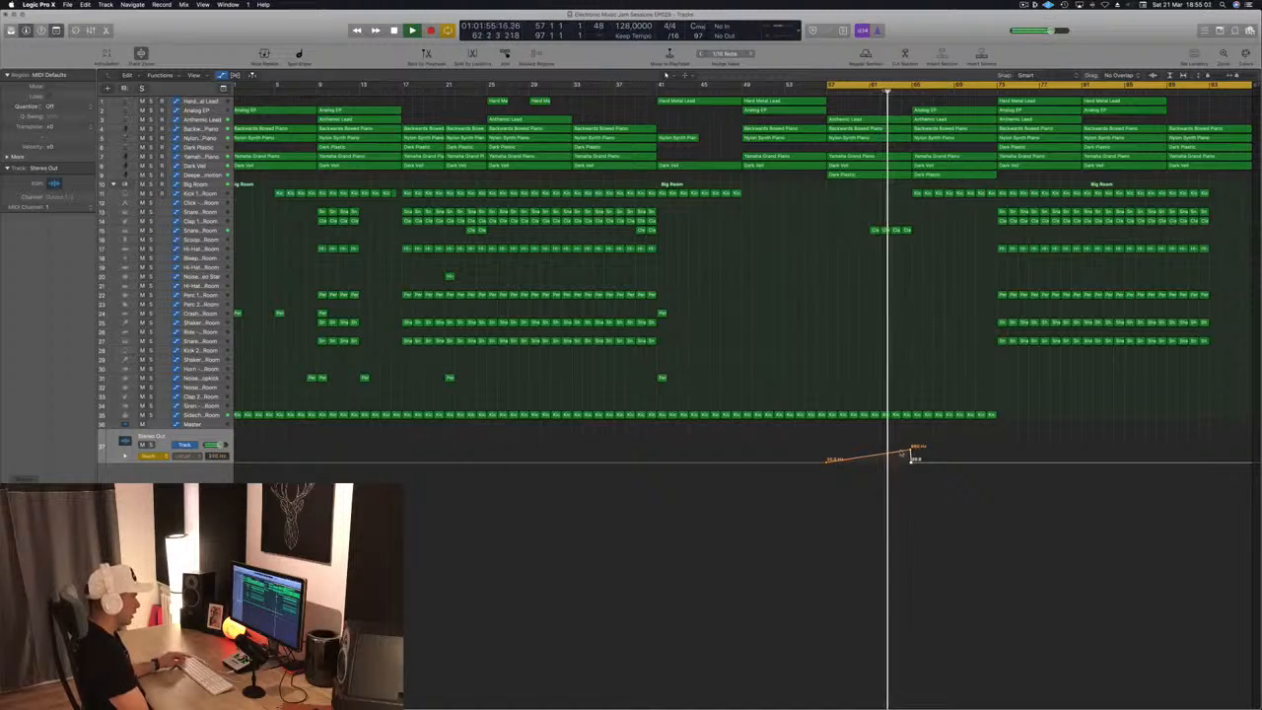
pyautogui.moveTo(911, 450); pyautogui.dragTo(911, 448)
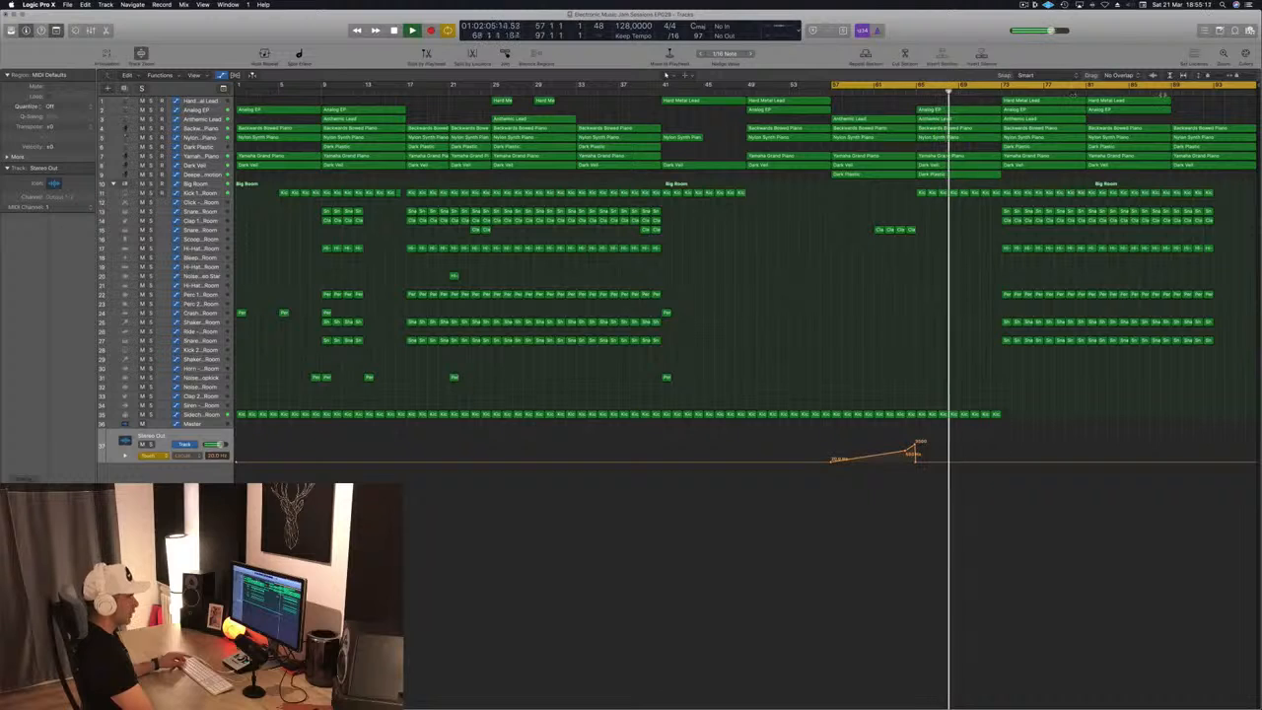
# Add a second Stereo Out low cut frequency ramp rising from bar 89 to bar 97
pyautogui.click(1161, 94)
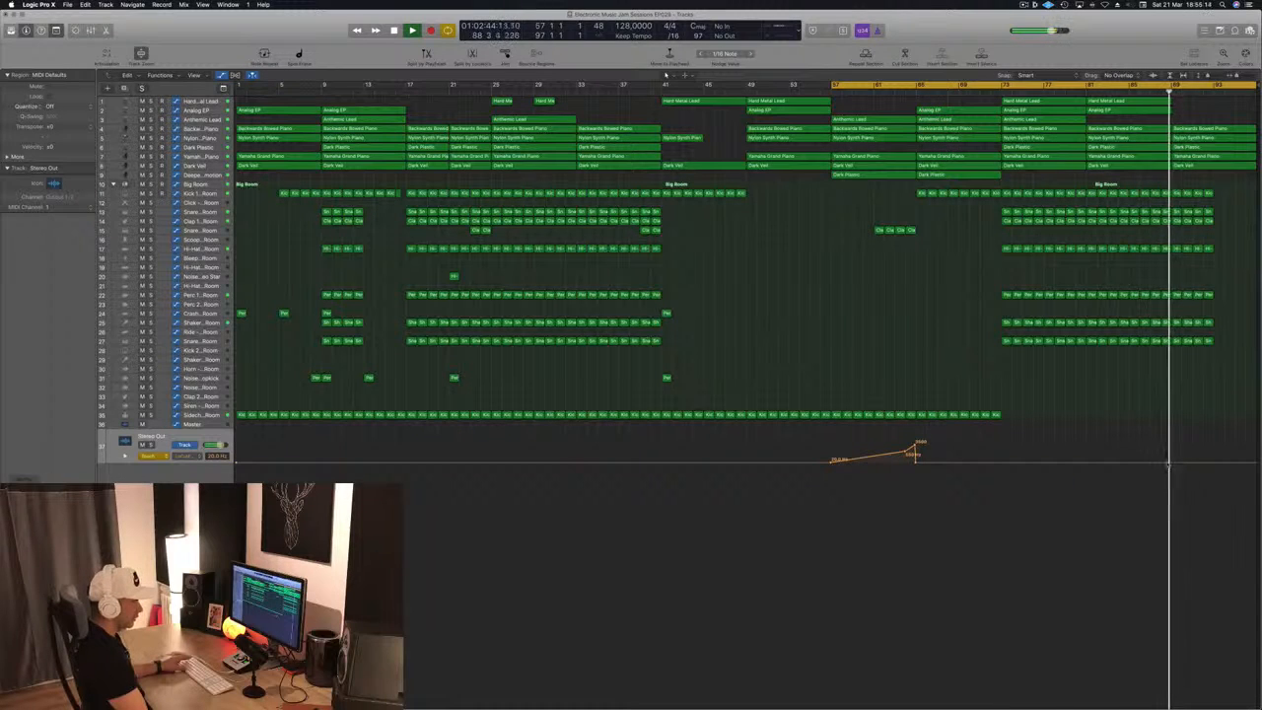
pyautogui.click(1170, 464)
pyautogui.hscroll(1, 1170, 464)
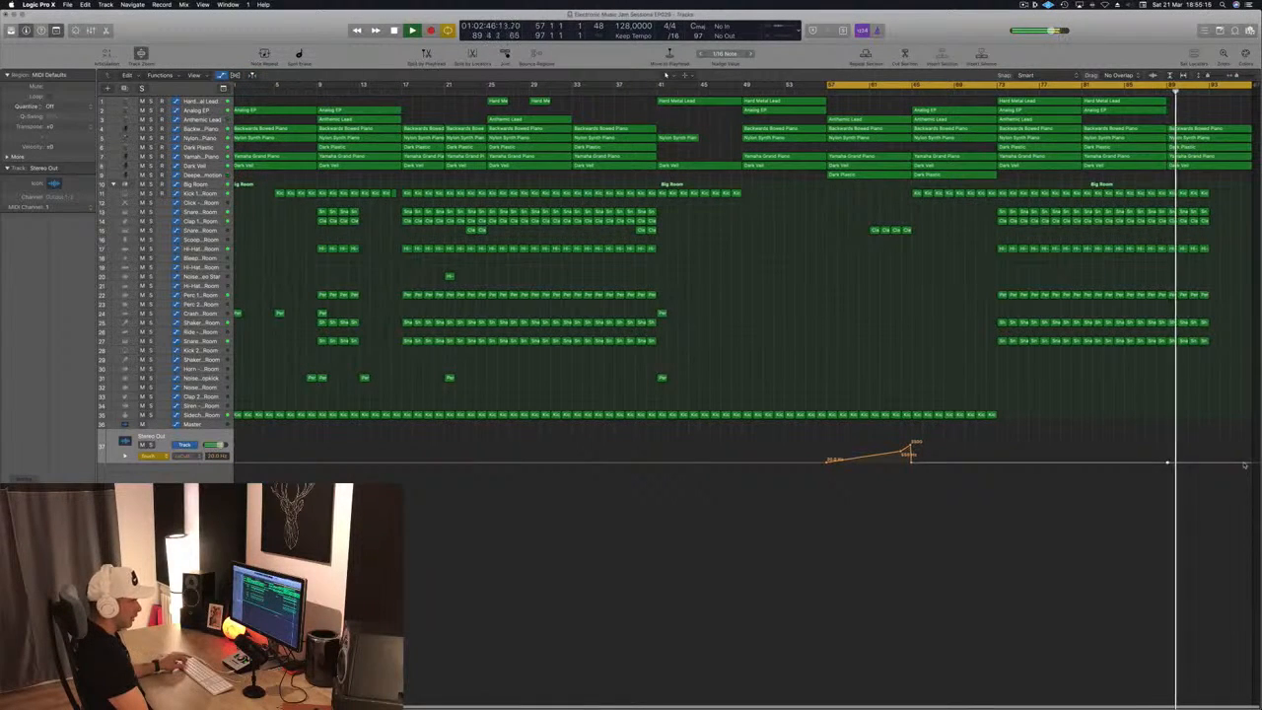
pyautogui.moveTo(1244, 463); pyautogui.dragTo(1251, 440)
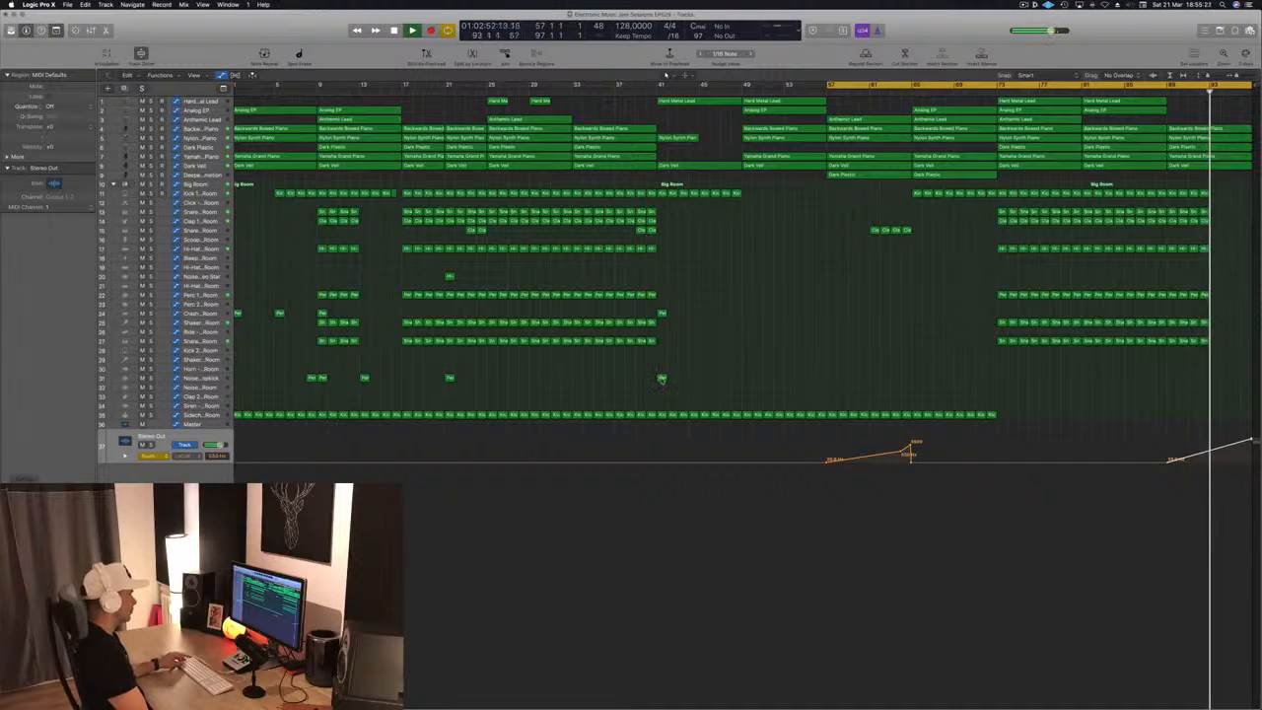
# Copy the Noise Downer - Dropkick region from bar 41 to bar 93 and audition the ending
pyautogui.moveTo(662, 378); pyautogui.dragTo(1216, 380)
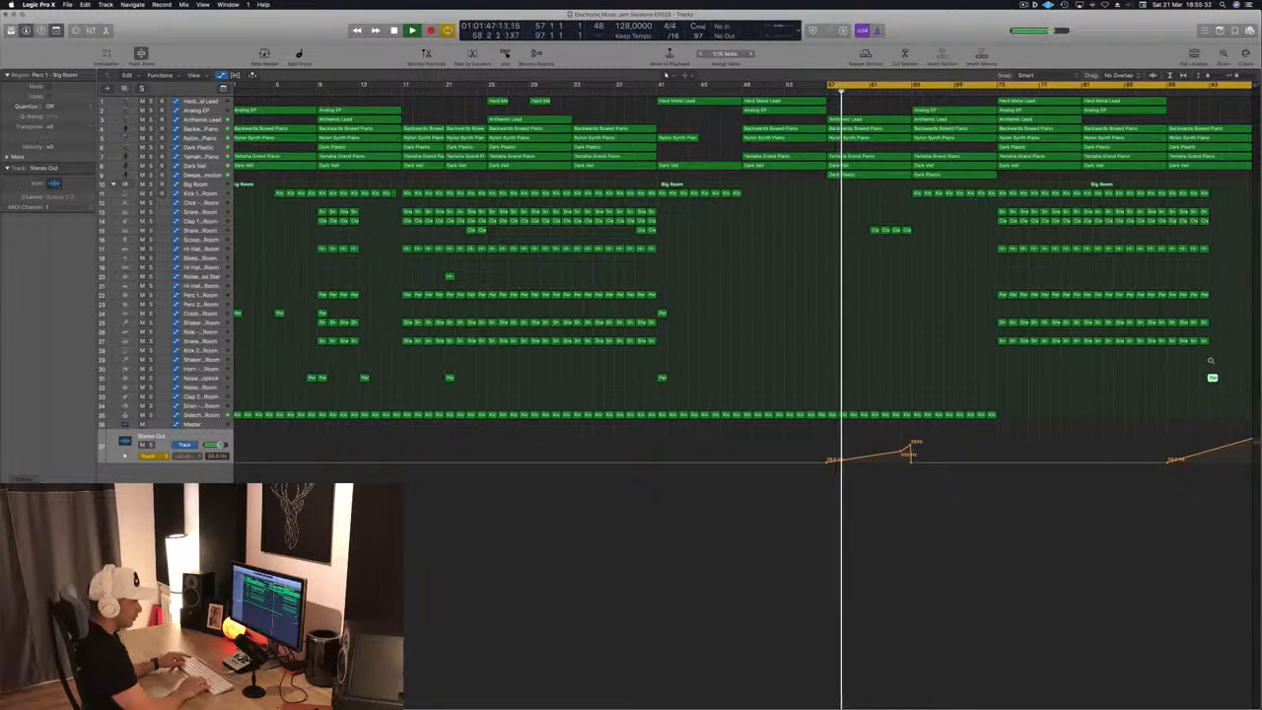
pyautogui.press('space')
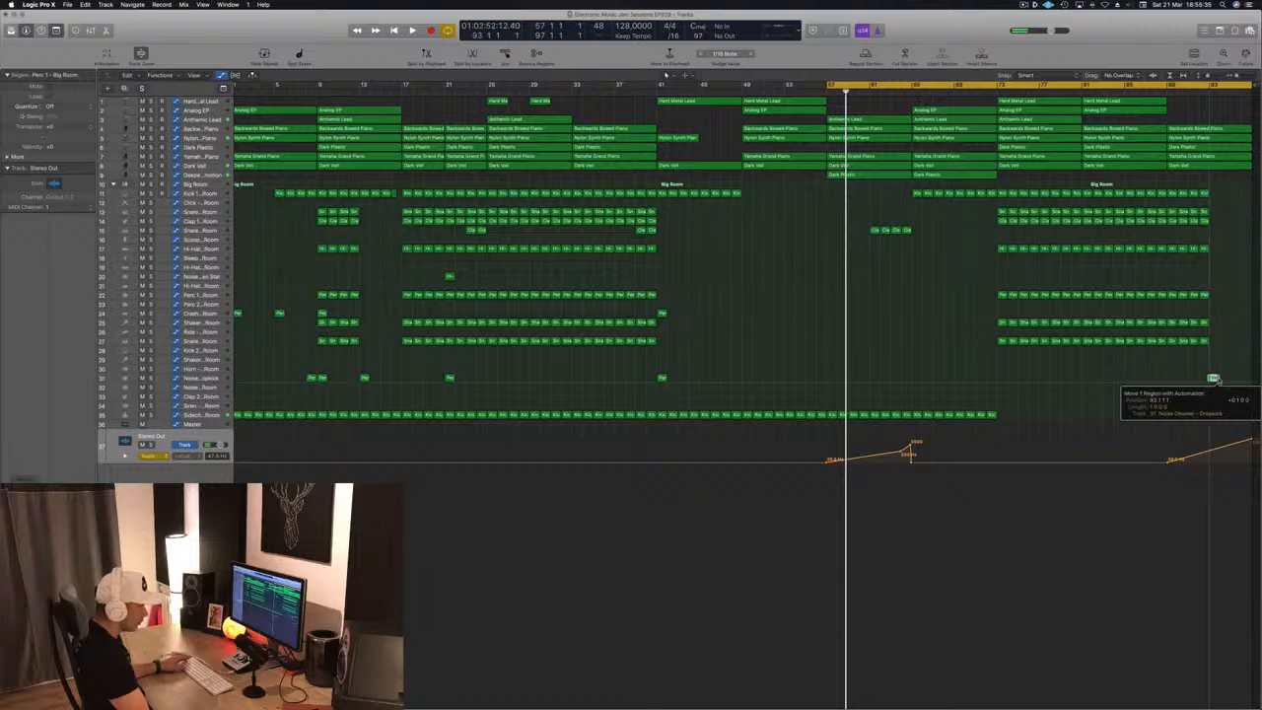
pyautogui.moveTo(1219, 380); pyautogui.dragTo(1219, 380)
pyautogui.doubleClick(1198, 94)
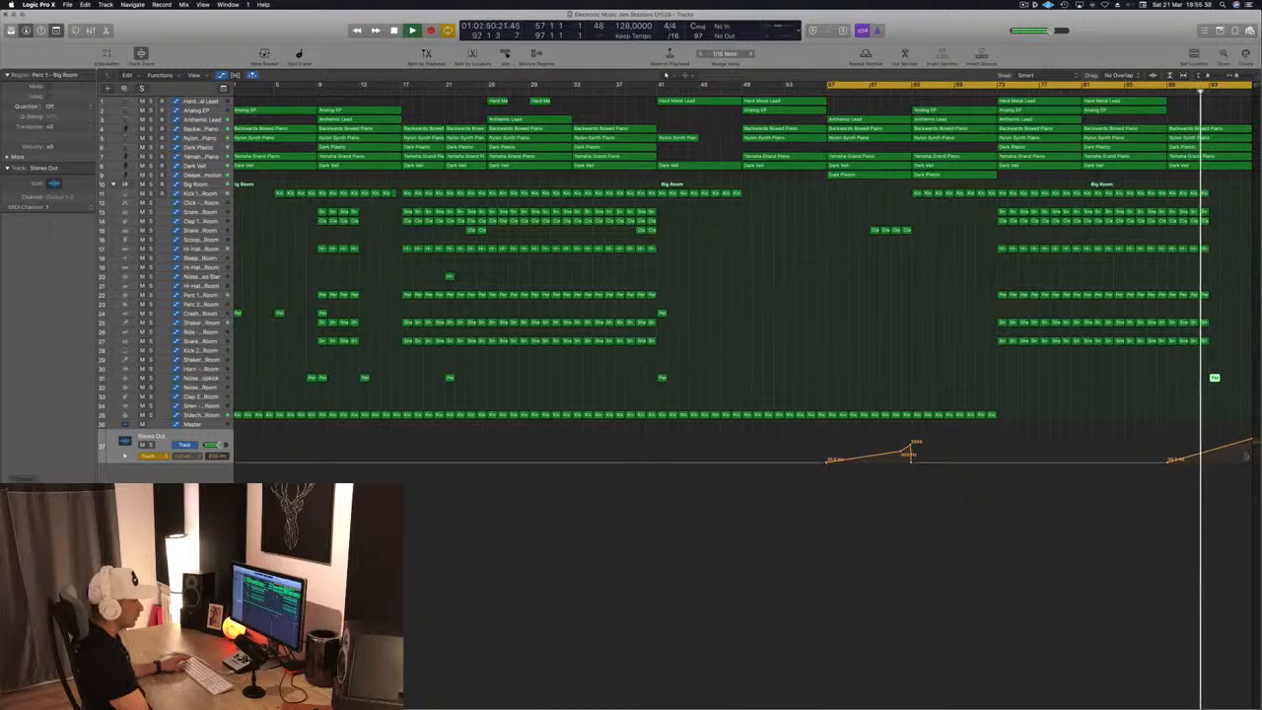
# Lower the end point of the closing low cut ramp at bar 97 and extend the project end to bar 104
pyautogui.moveTo(1251, 438); pyautogui.dragTo(1252, 446)
pyautogui.scroll(2, 1216, 423)
pyautogui.scroll(-2, 1216, 423)
pyautogui.scroll(1, 1215, 423)
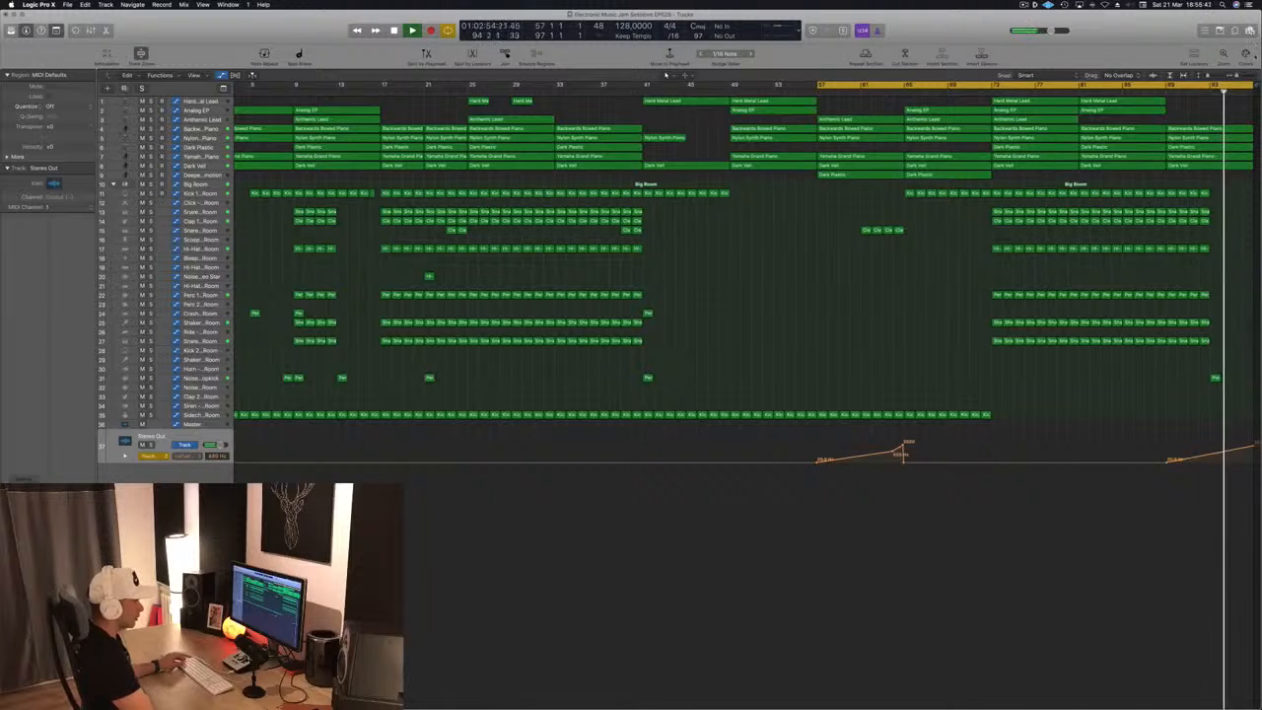
pyautogui.moveTo(1256, 89); pyautogui.dragTo(1258, 102)
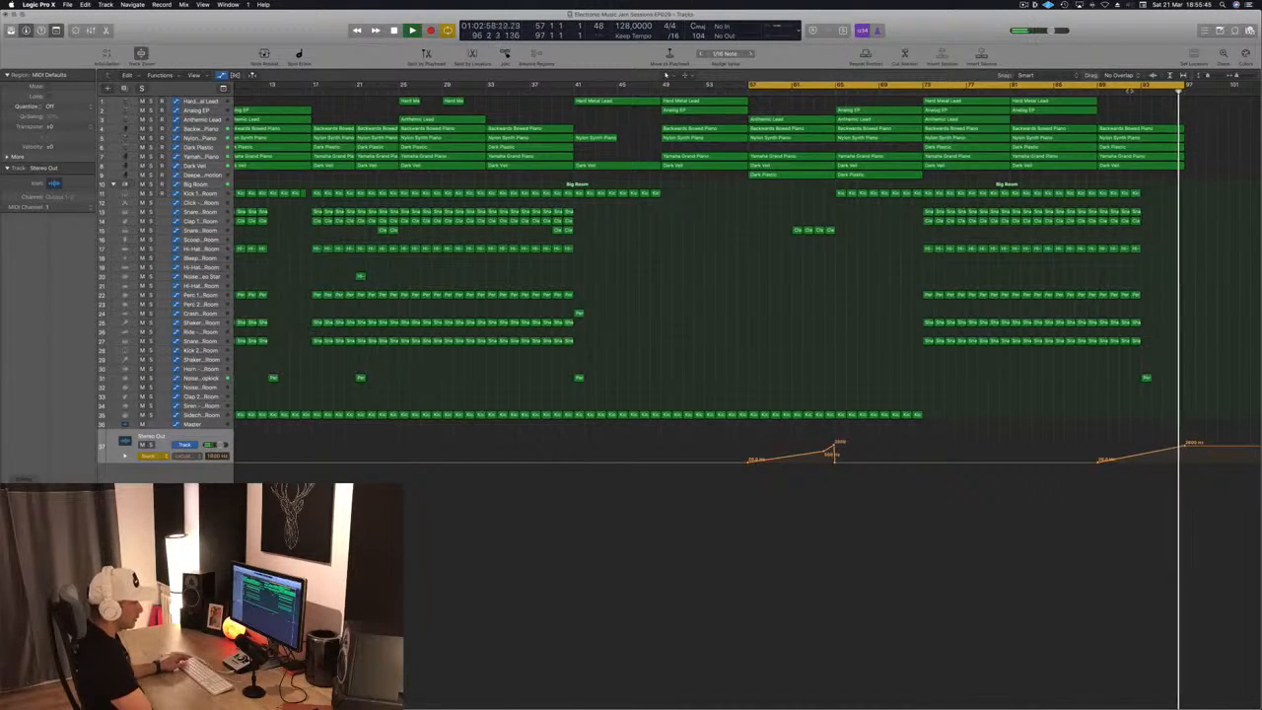
pyautogui.press(',')
pyautogui.scroll(-1, 1205, 321)
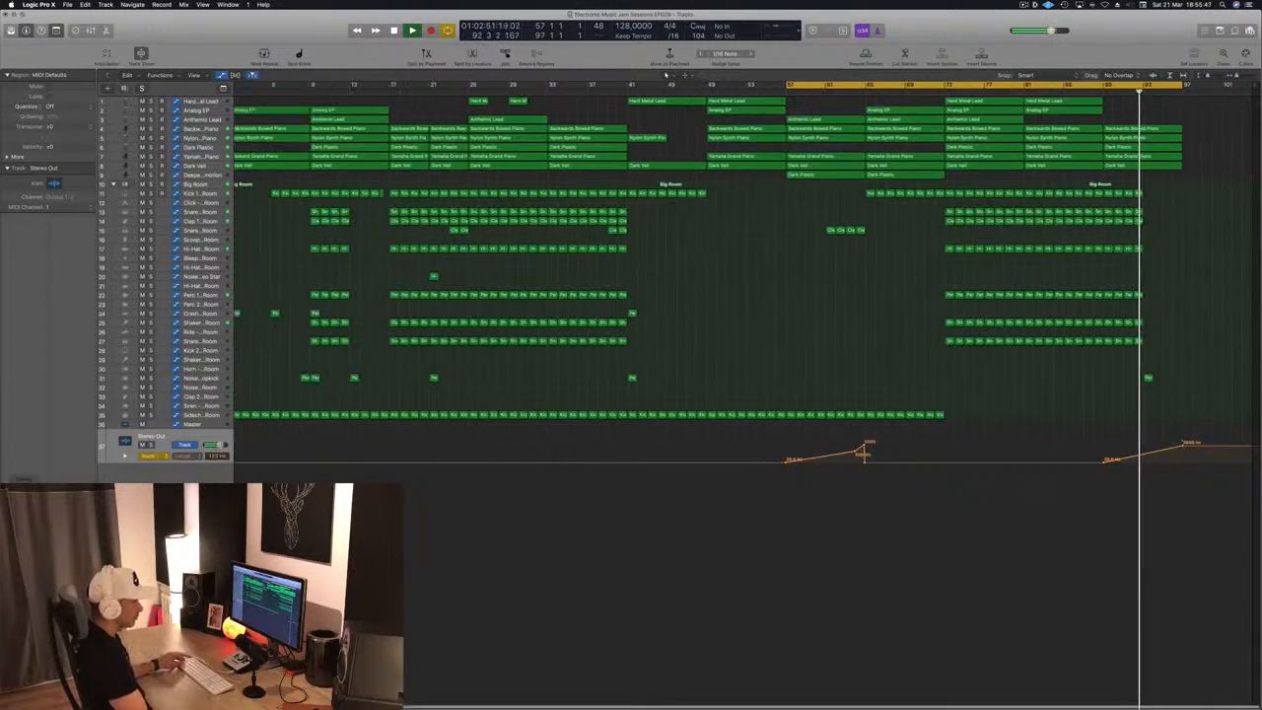
# Add a vertical jump to a higher low cut frequency at bar 97 and set the Stereo Out automation to Read
pyautogui.moveTo(1185, 446); pyautogui.dragTo(1190, 432)
pyautogui.click(1189, 448)
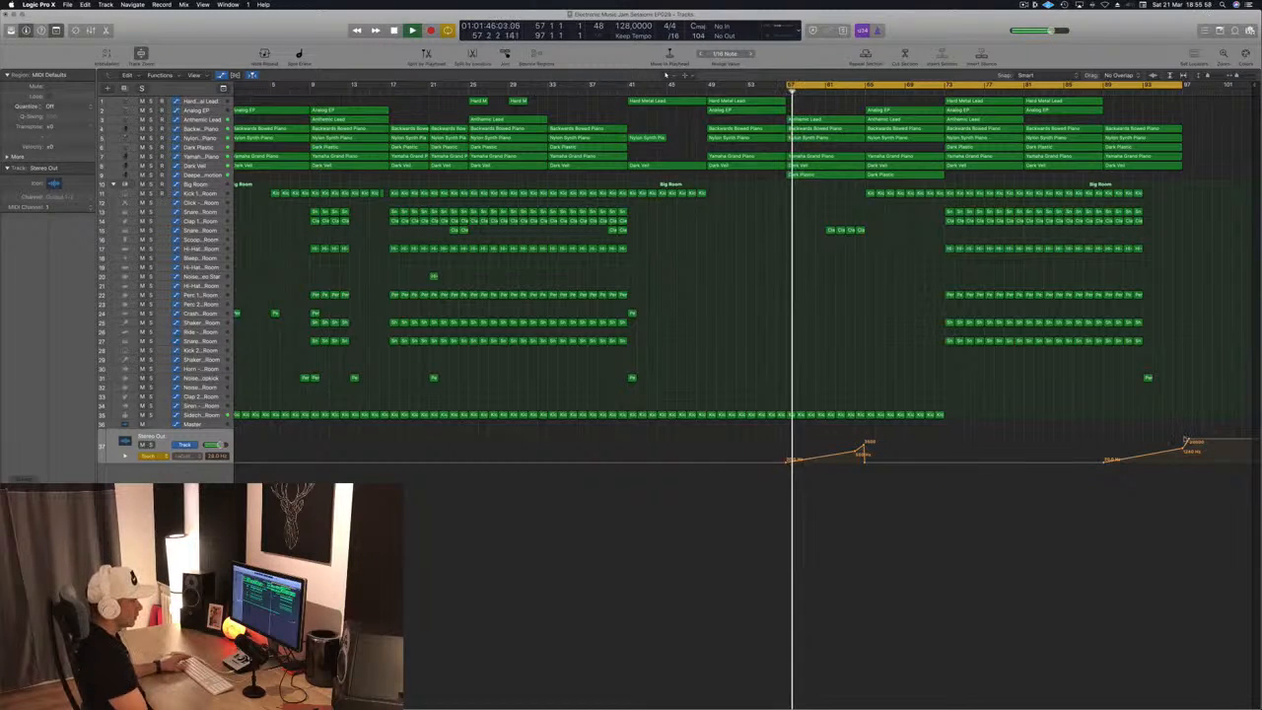
pyautogui.moveTo(1188, 439); pyautogui.dragTo(1185, 442)
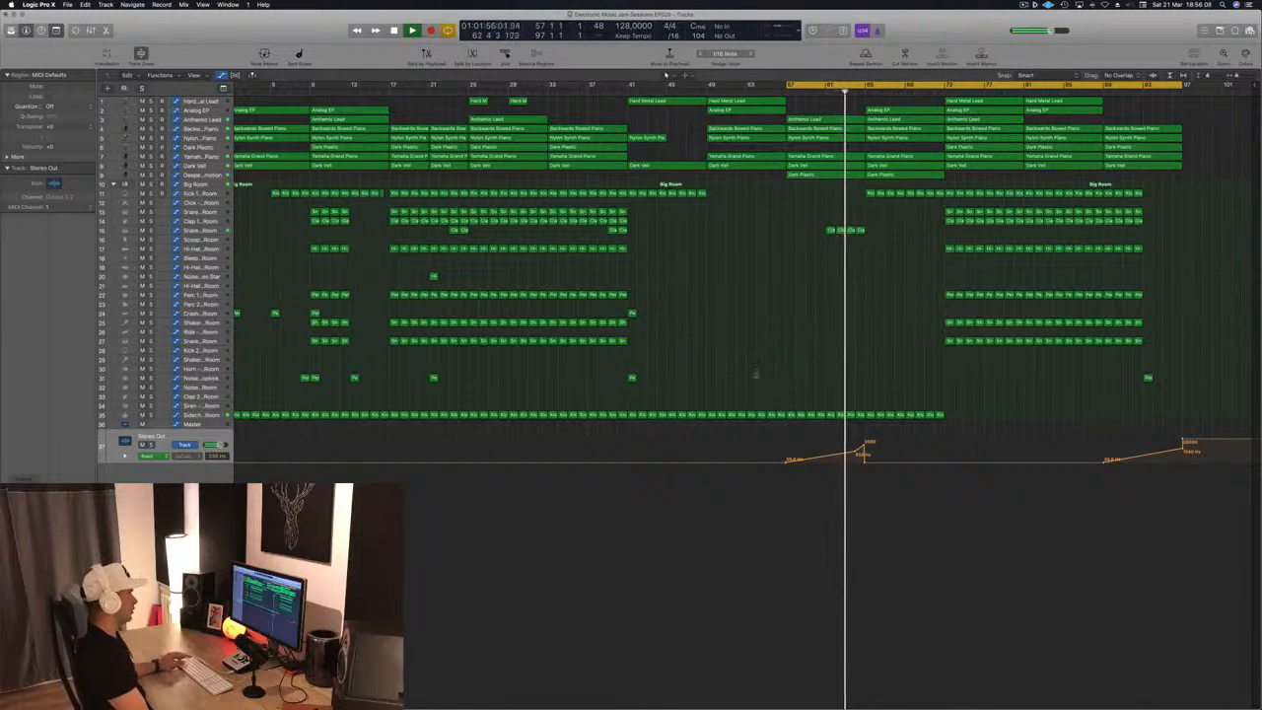
# Add a steep high cut below 500 Hz to the Deeper Emotion track's Channel EQ while auditioning, and close the EQ
pyautogui.scroll(5, 755, 375)
pyautogui.scroll(-1, 755, 375)
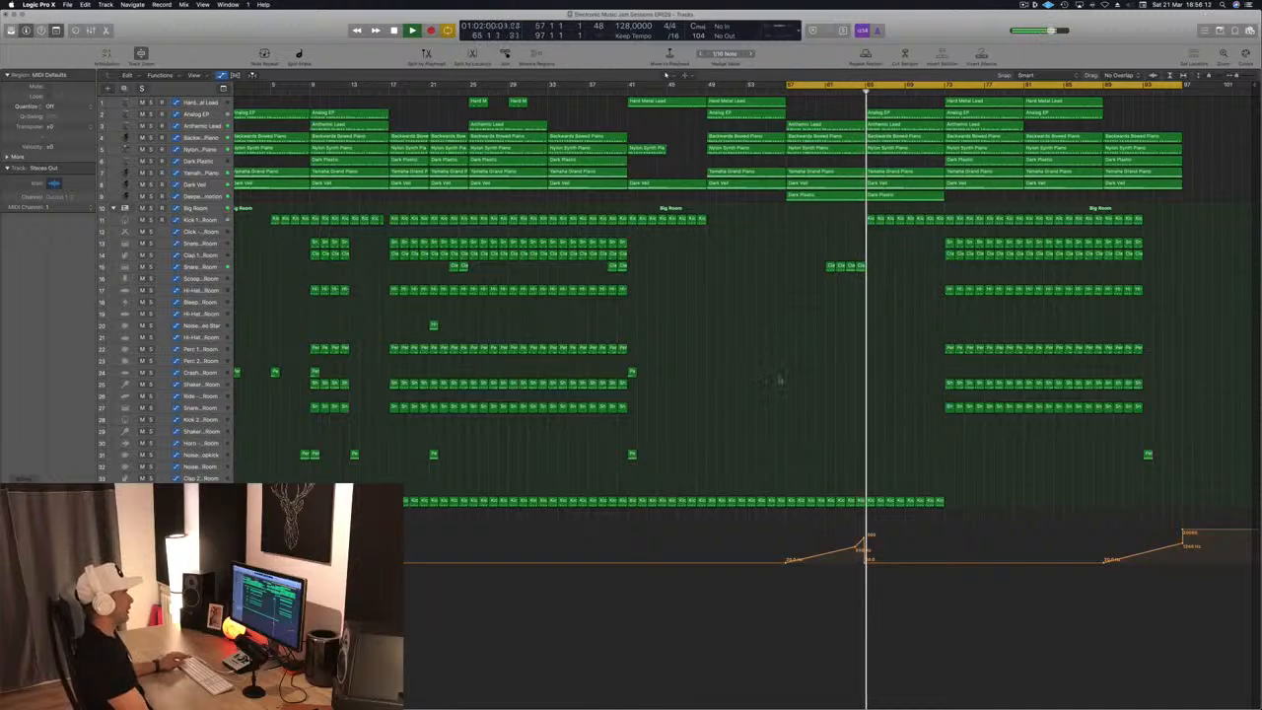
pyautogui.scroll(-3, 780, 380)
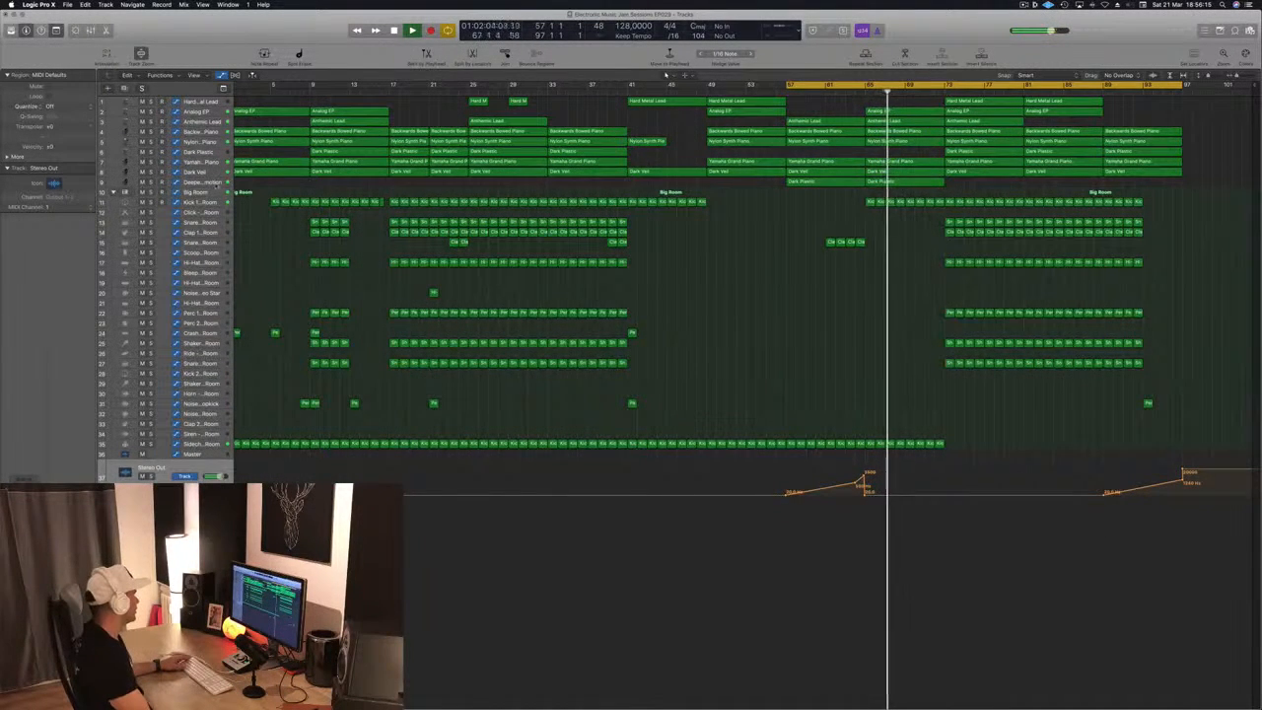
pyautogui.click(196, 183)
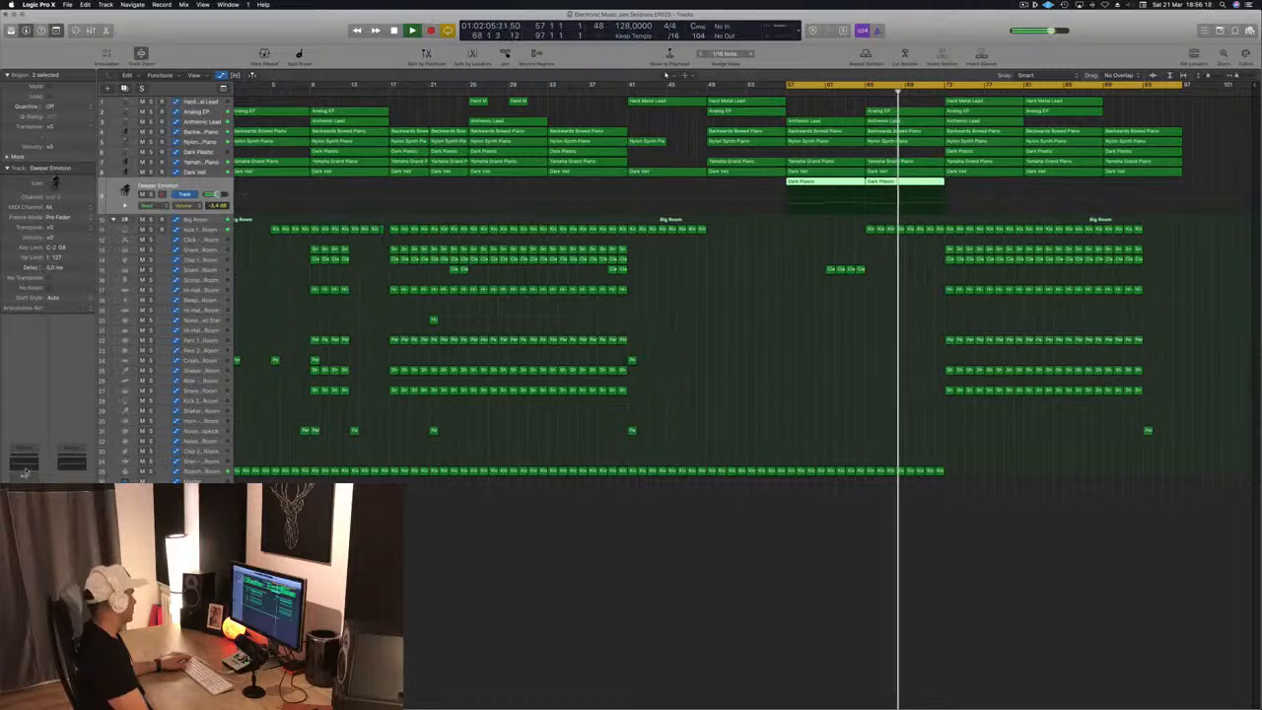
pyautogui.click(24, 469)
pyautogui.click(674, 79)
pyautogui.moveTo(680, 194); pyautogui.dragTo(348, 203)
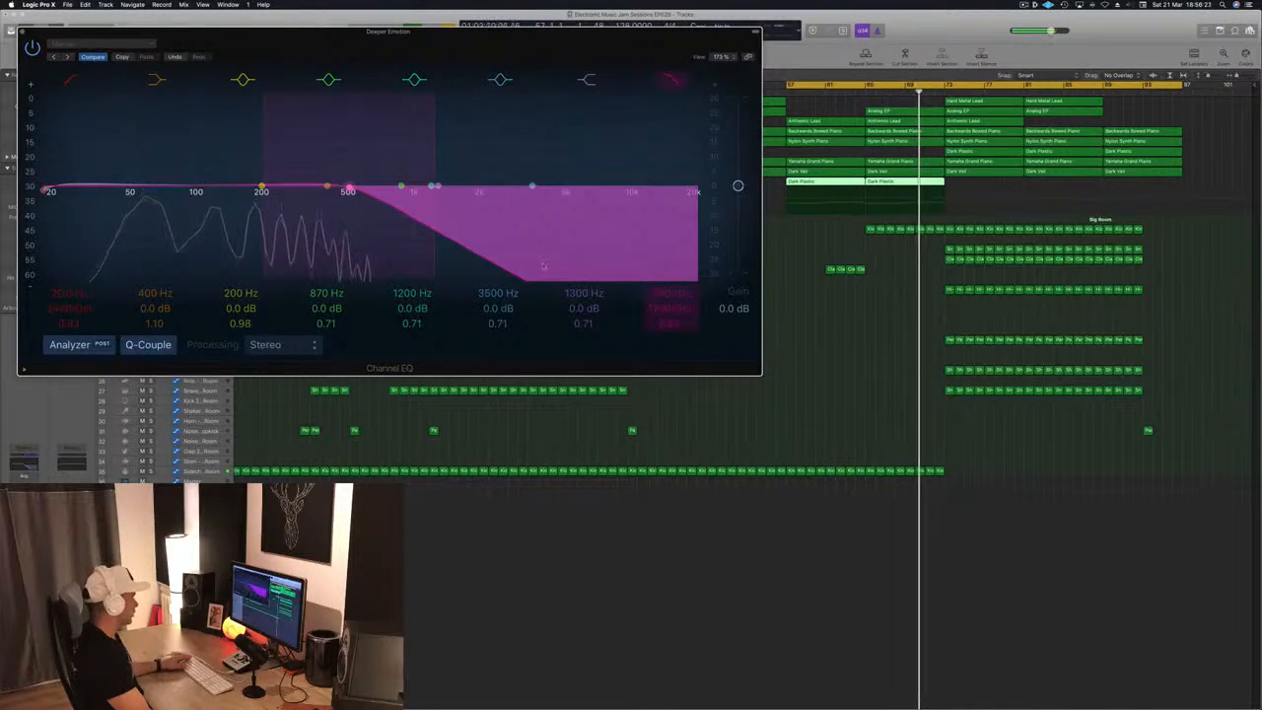
pyautogui.moveTo(670, 309)
pyautogui.mouseDown()
pyautogui.moveTo(669, 286)
pyautogui.moveTo(670, 311)
pyautogui.mouseUp()
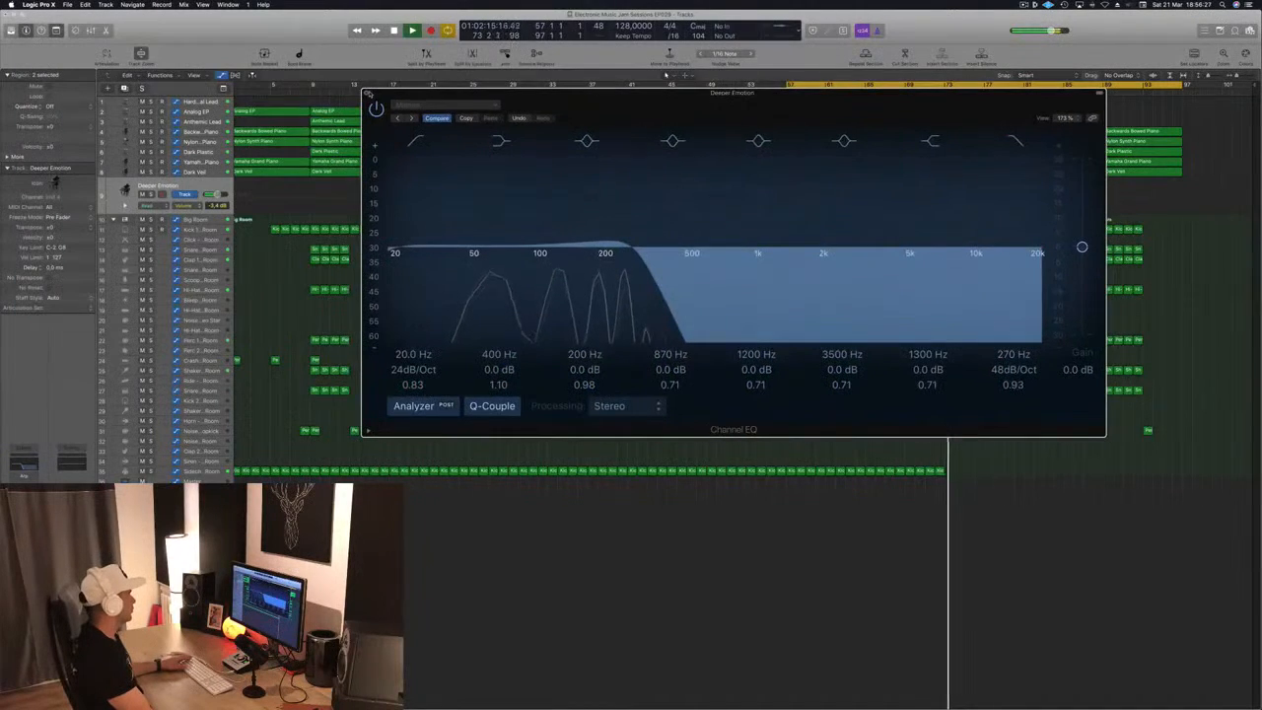
pyautogui.click(368, 93)
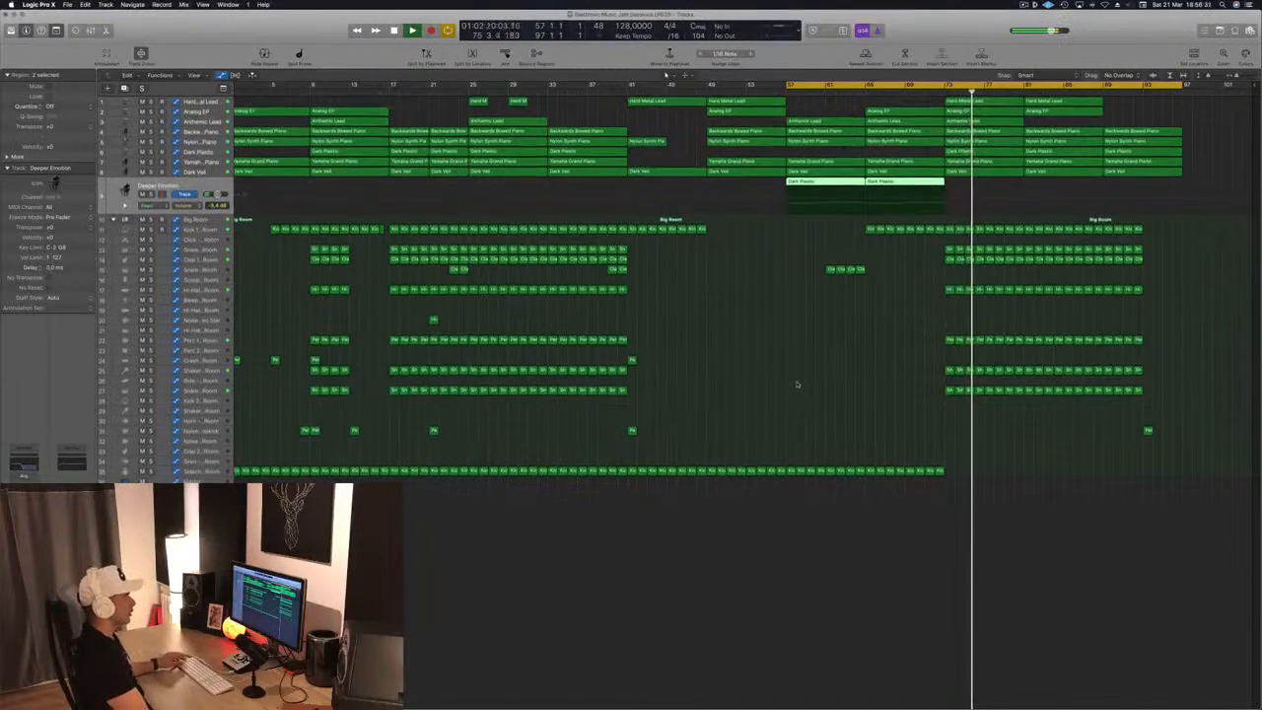
pyautogui.press('space')
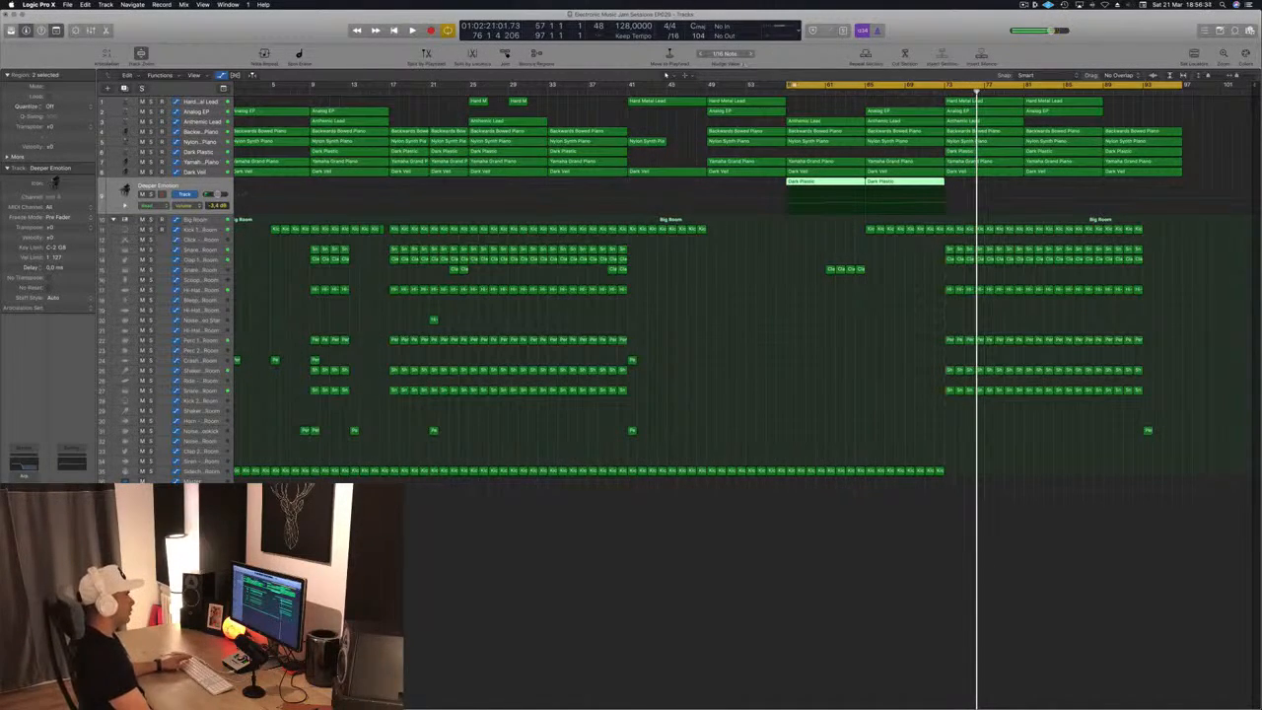